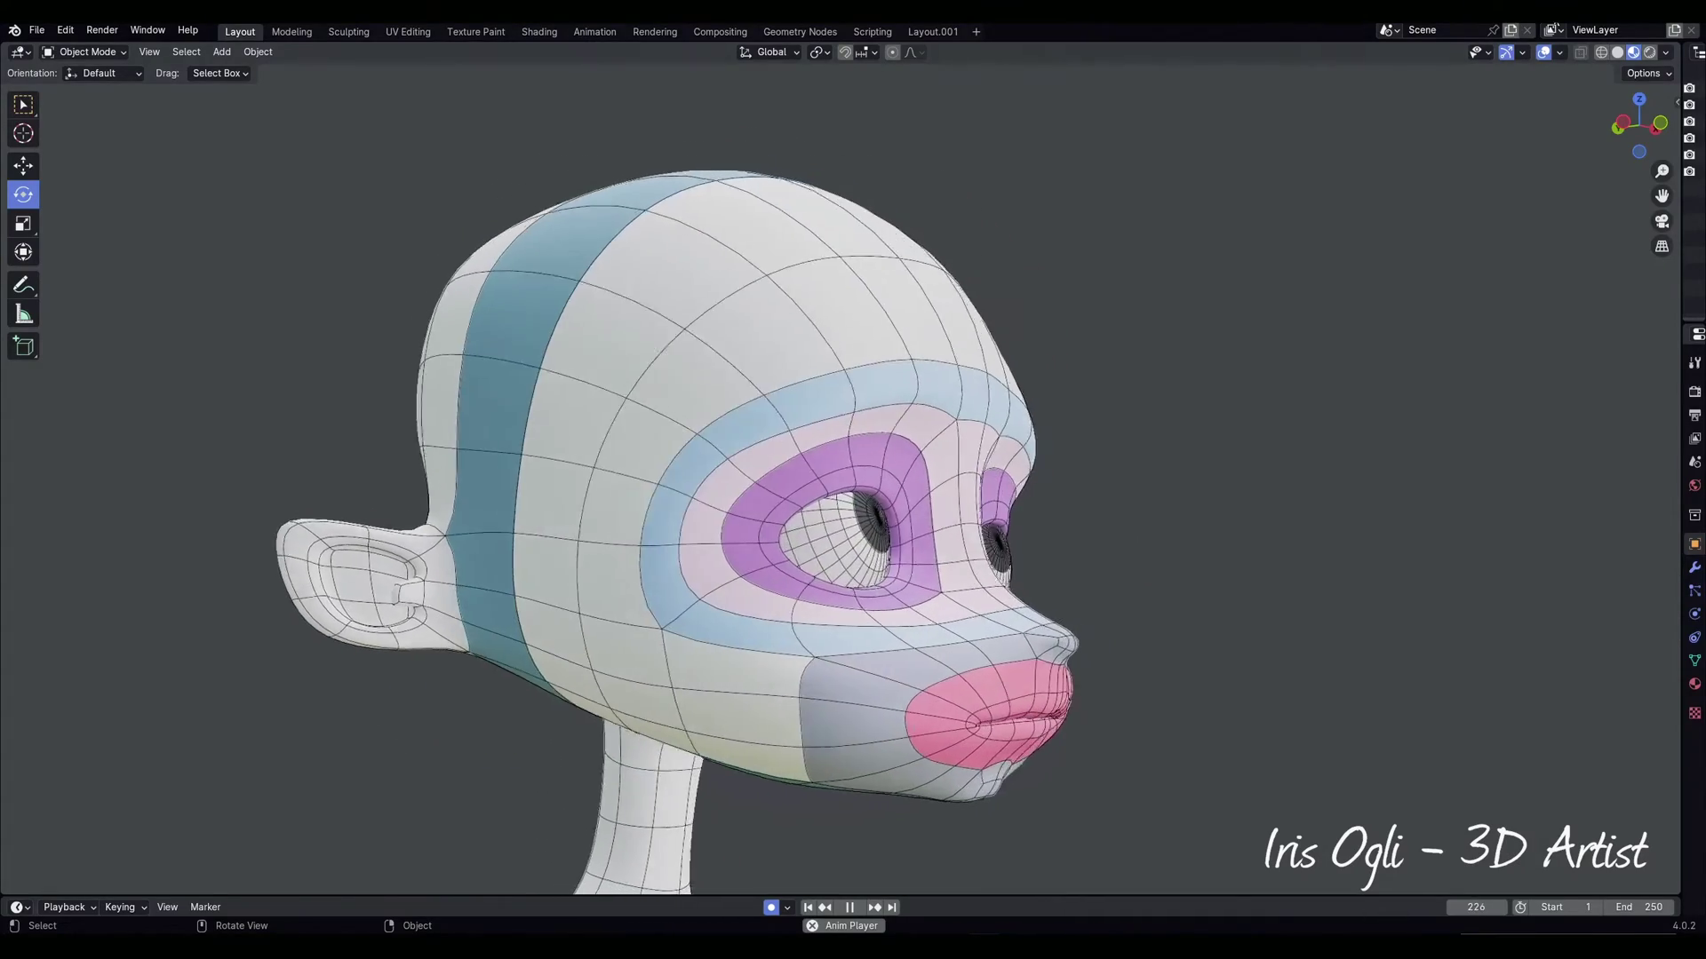
click(1618, 53)
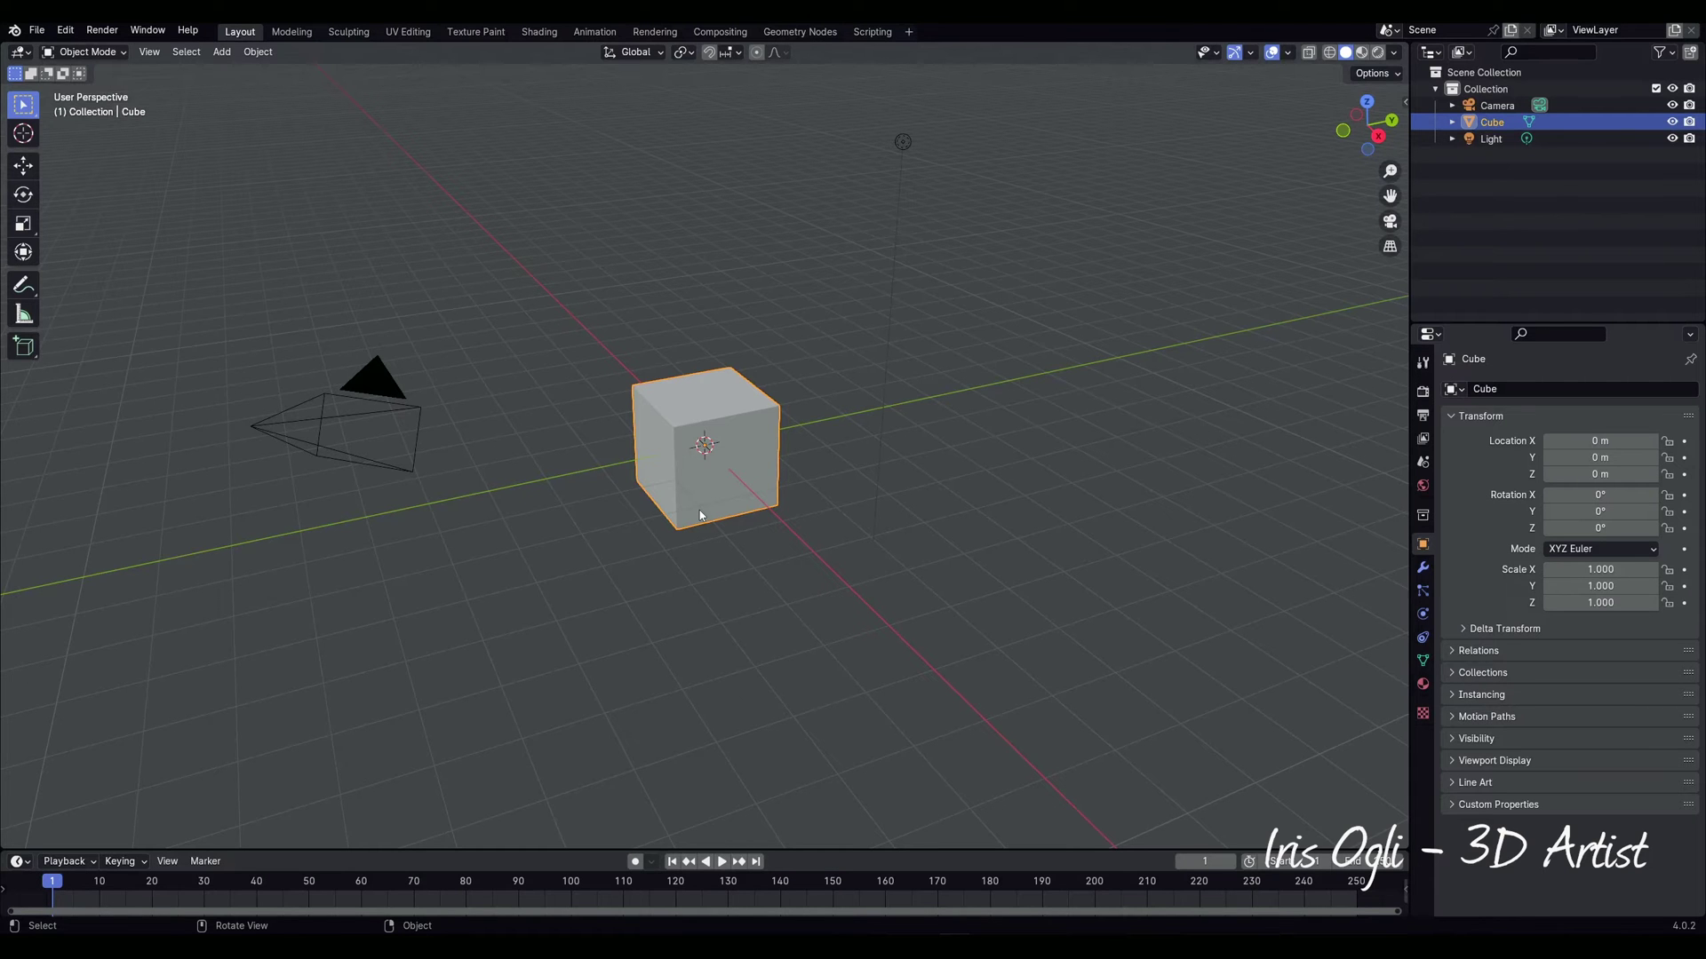
Step: Delete the default cube and load front.jpg as a reference image aligned to the front view
key(Delete)
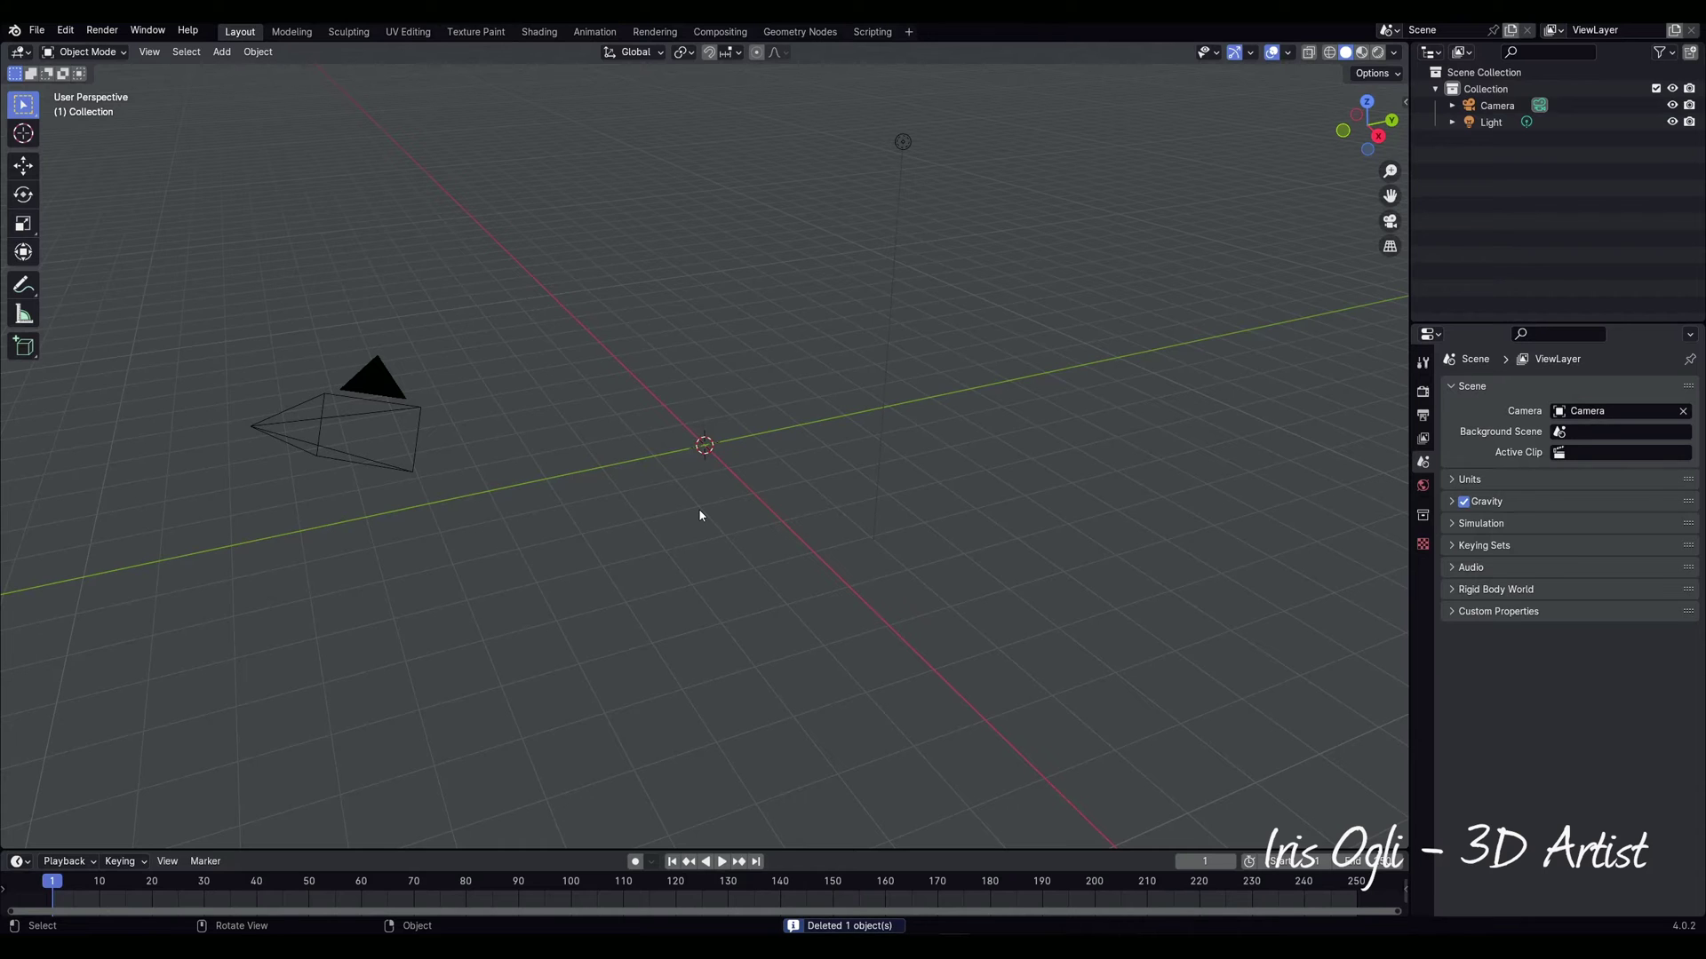
key(KP_1)
click(222, 53)
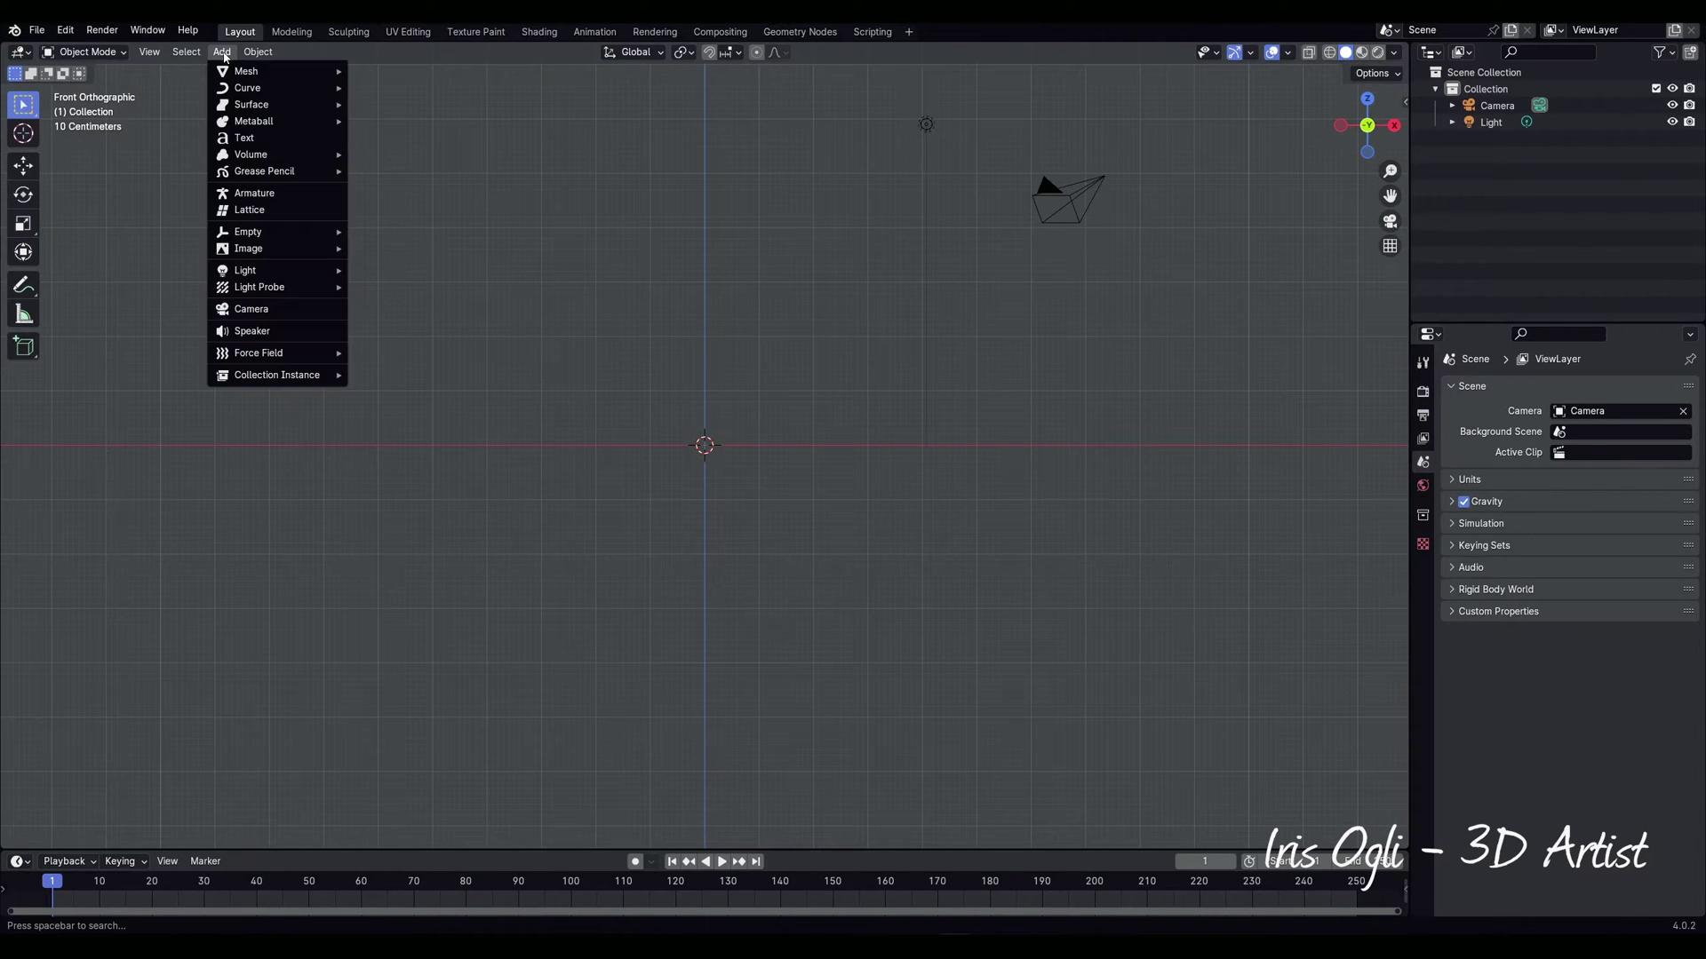
mouse_move(264, 254)
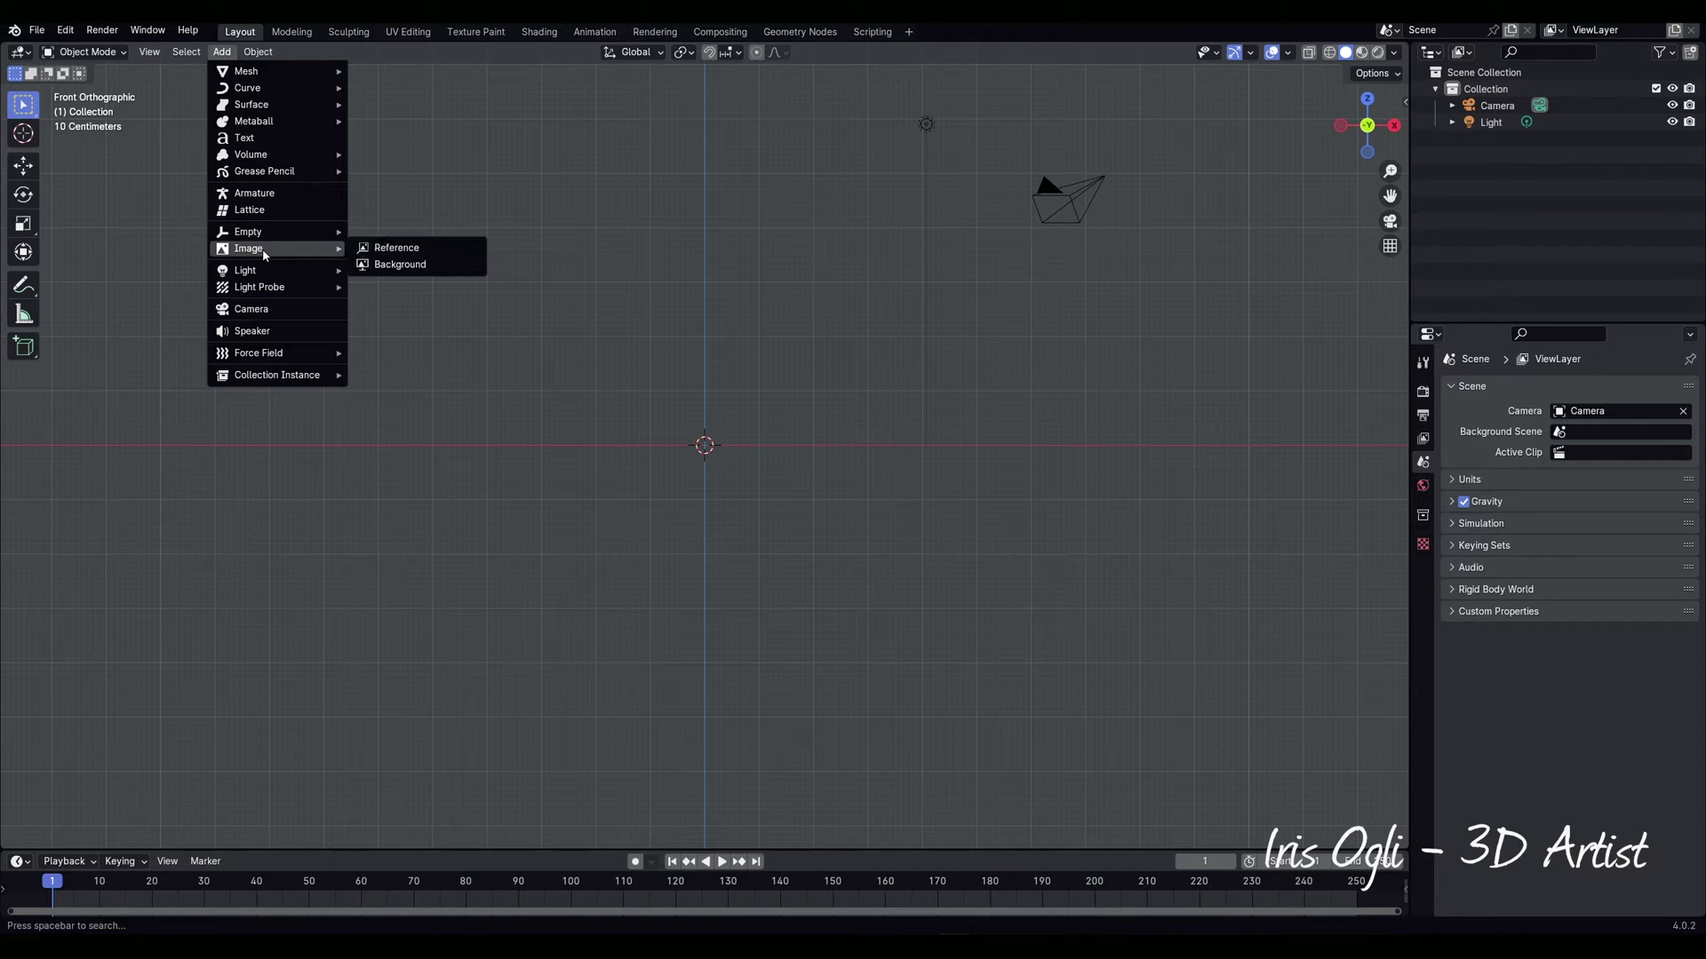
click(397, 252)
click(668, 341)
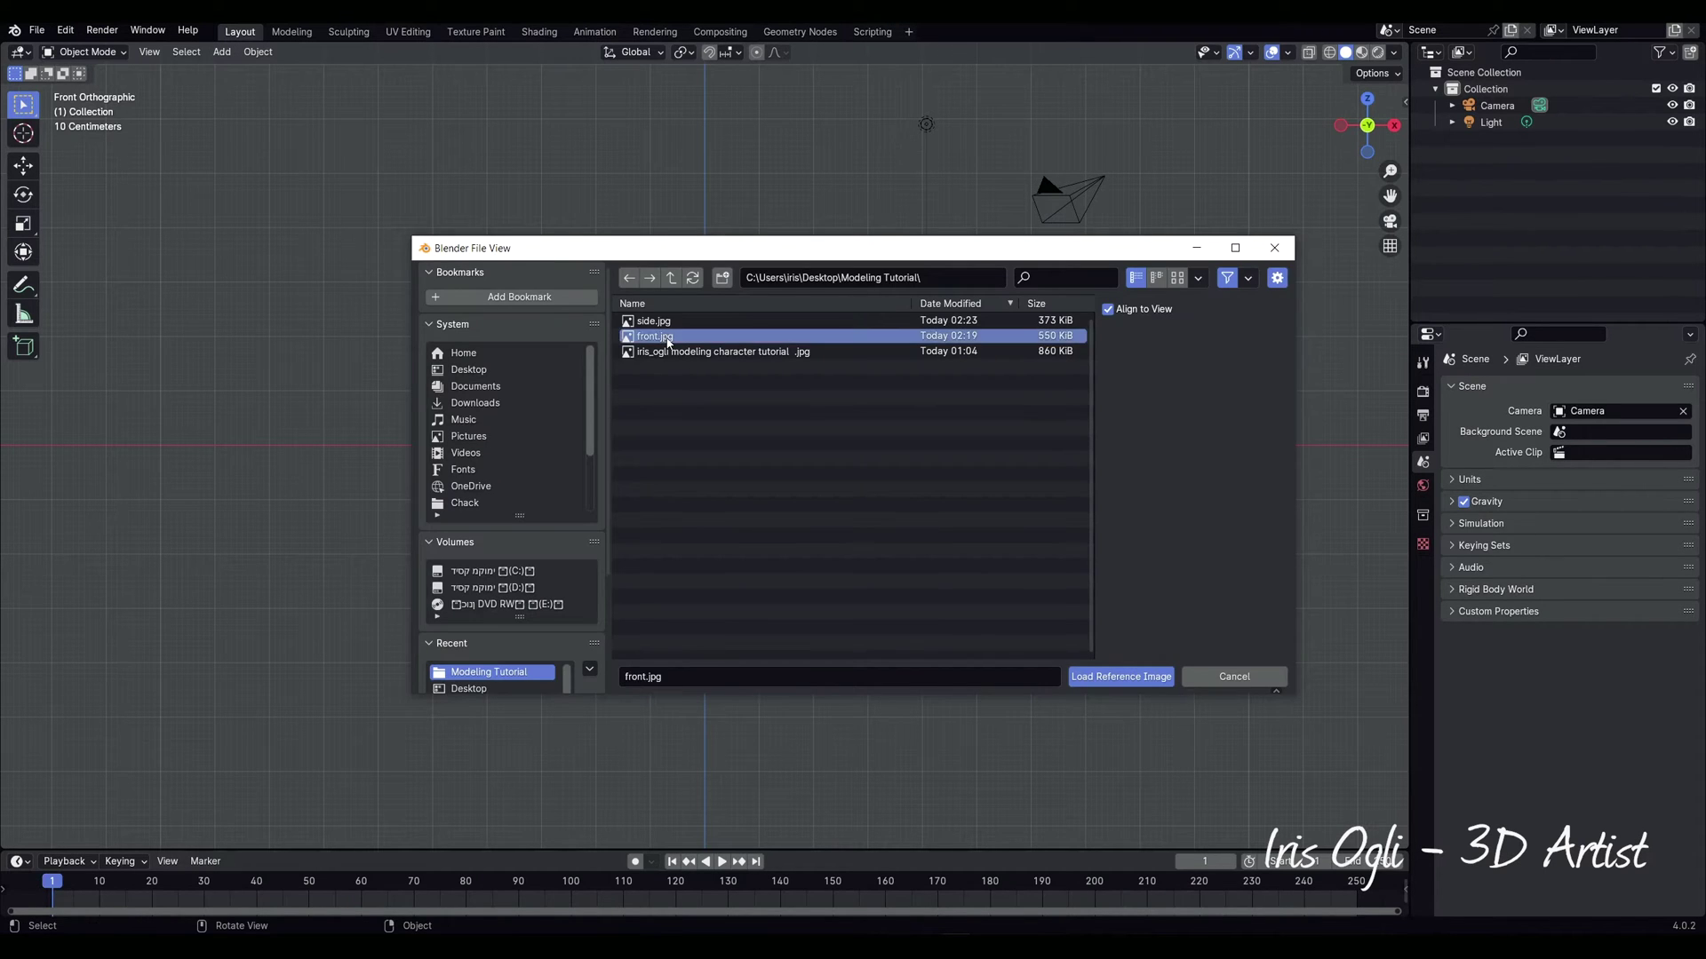
double_click(668, 340)
Step: Load side.jpg as a reference image aligned to the right side view
key(KP_3)
click(223, 52)
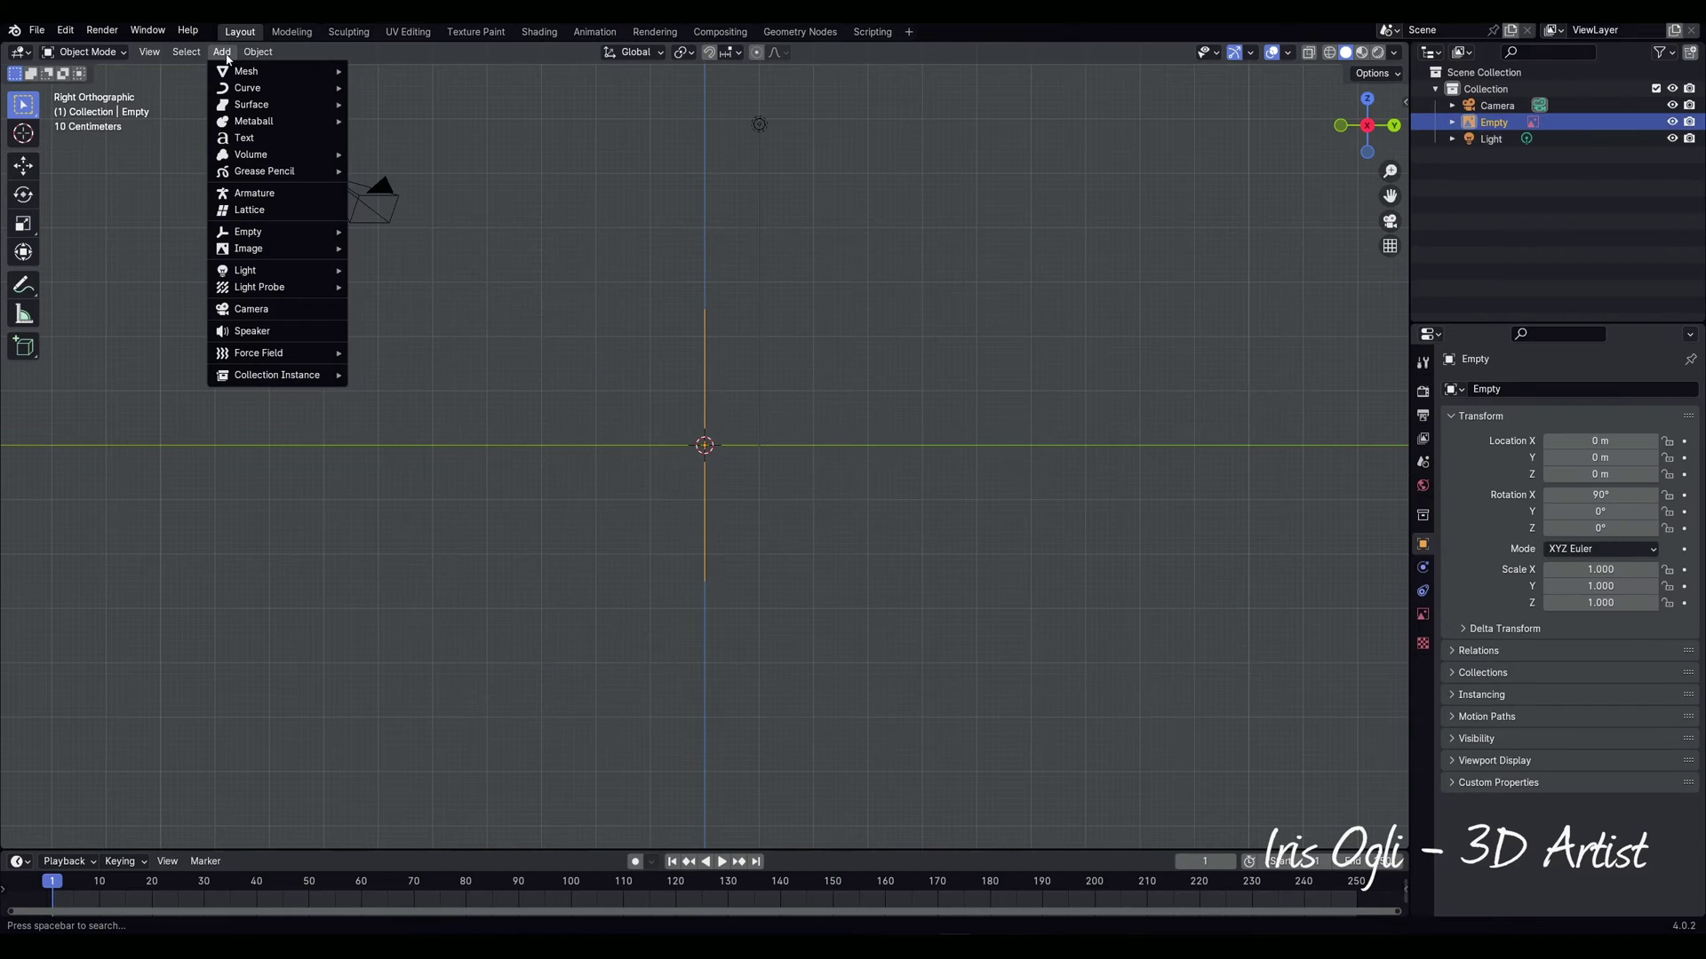
mouse_move(267, 249)
click(415, 255)
double_click(694, 319)
middle_drag(458, 591, 567, 671)
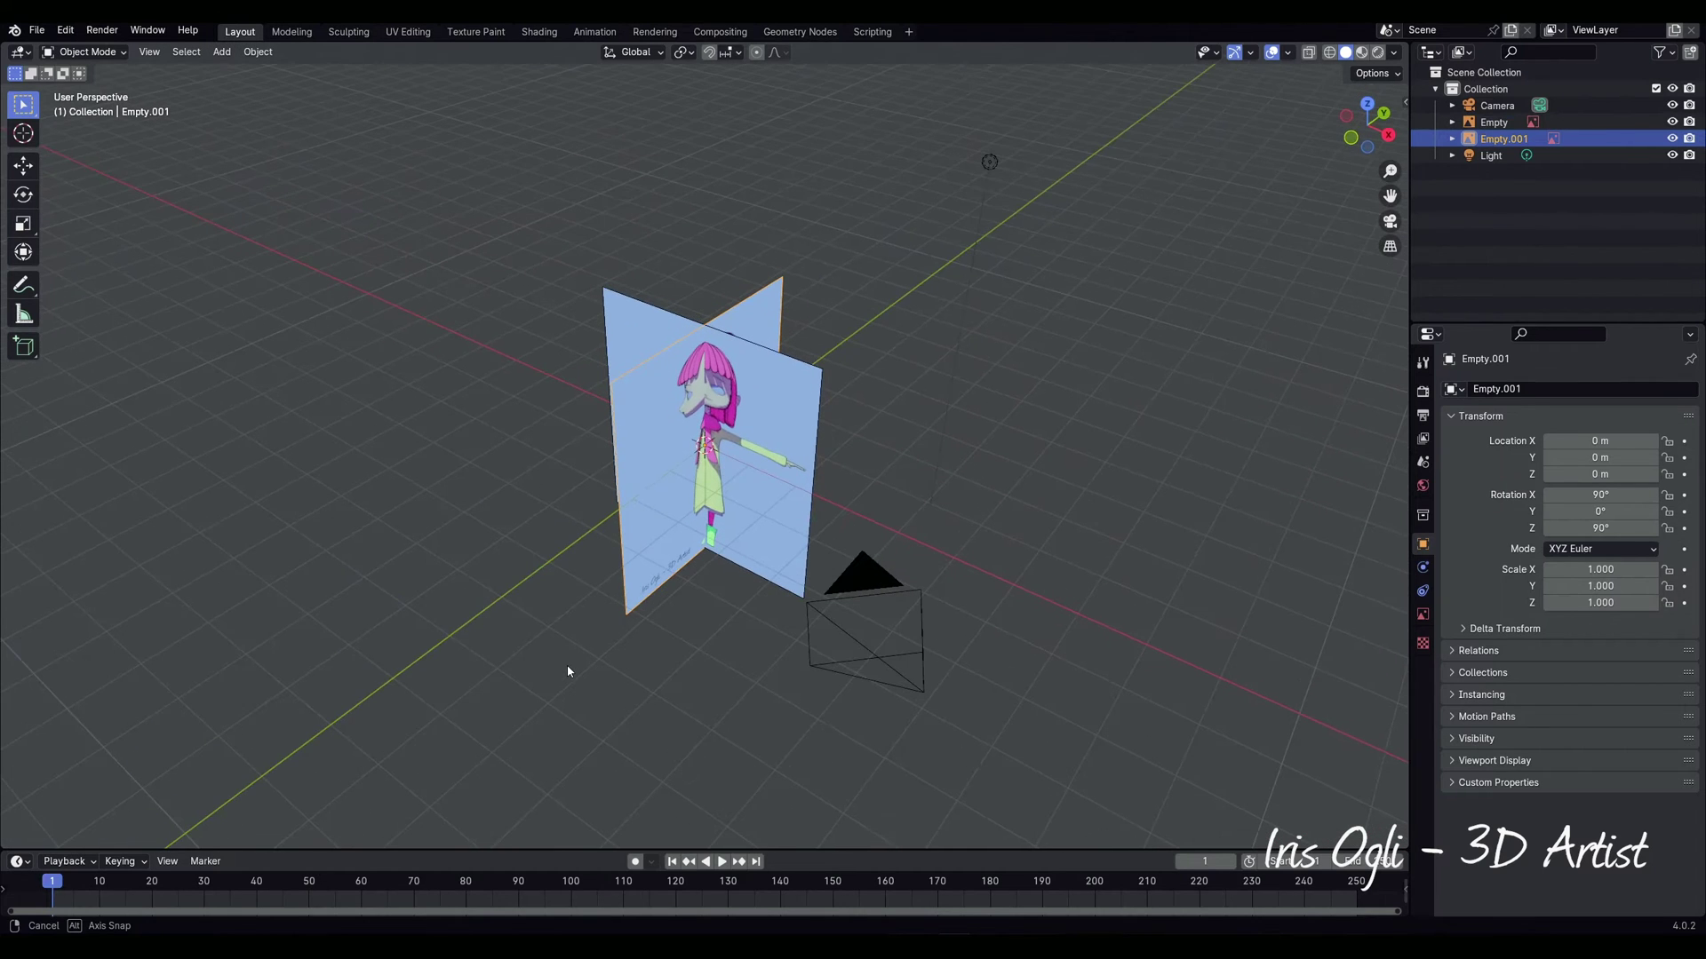
Step: Raise both reference images about 2.36 m, offsetting the side image to about -3.99 m in X and the front image backward in Y
key(shift+space)
key(g)
drag(757, 477, 601, 411)
click(711, 414)
drag(743, 417, 830, 355)
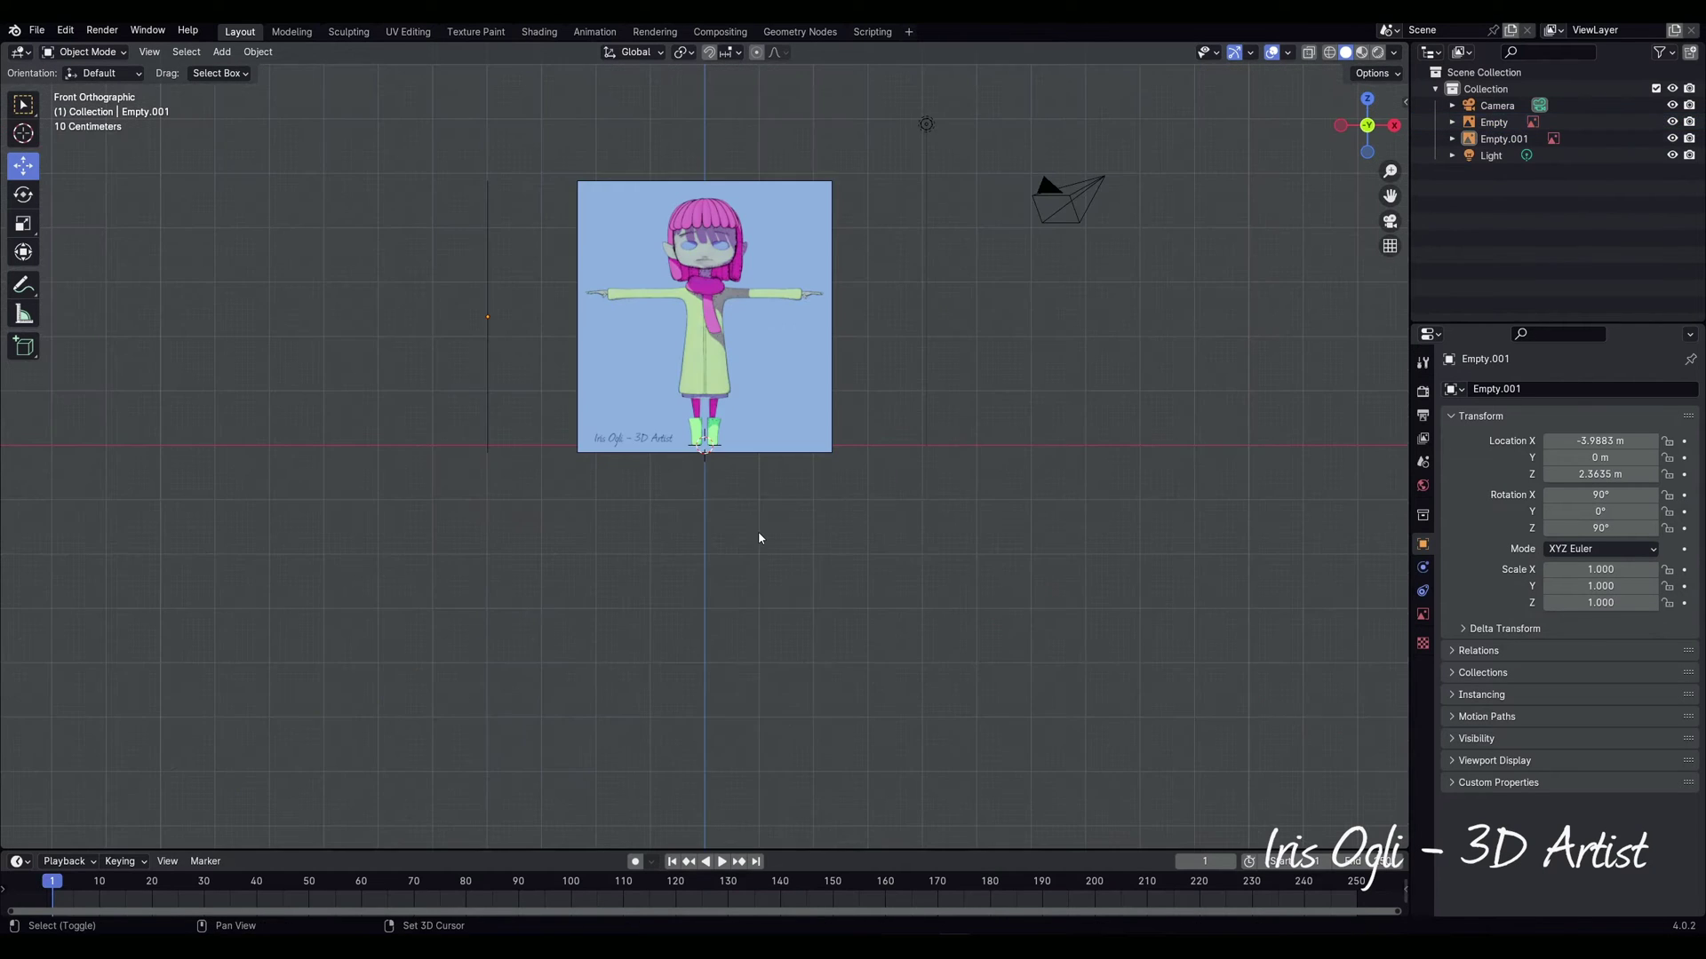
Step: Add a cube mesh and merge all its vertices at the center into a single vertex
key(shift+a)
mouse_move(760, 536)
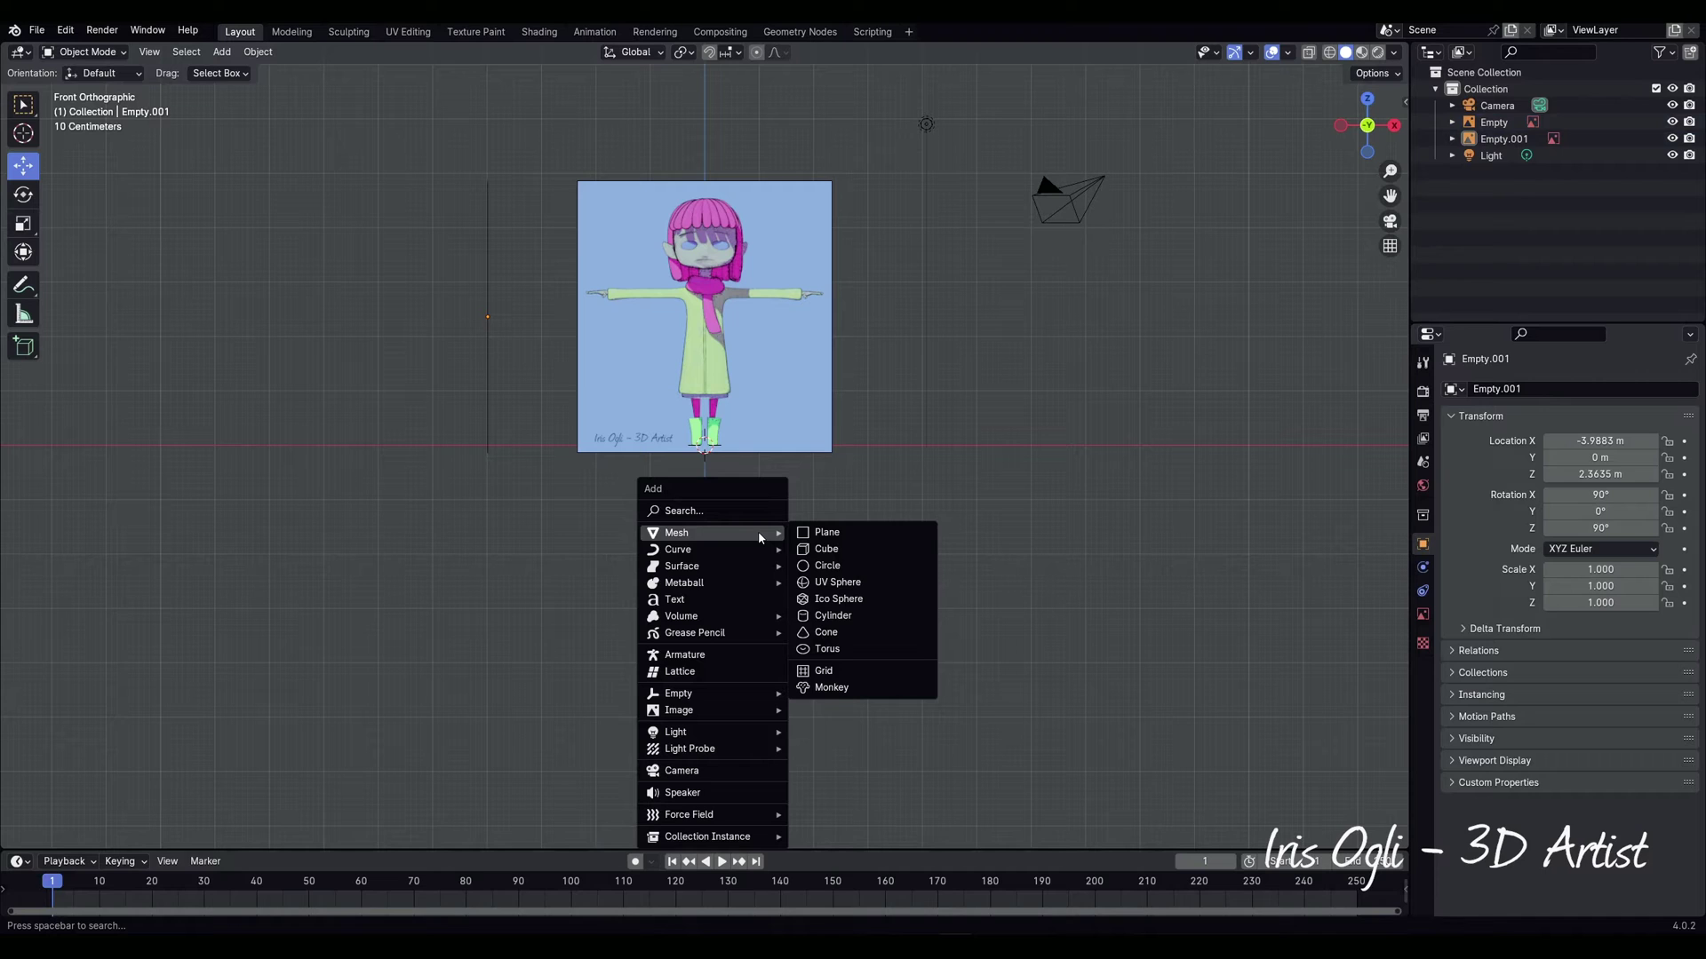
click(854, 550)
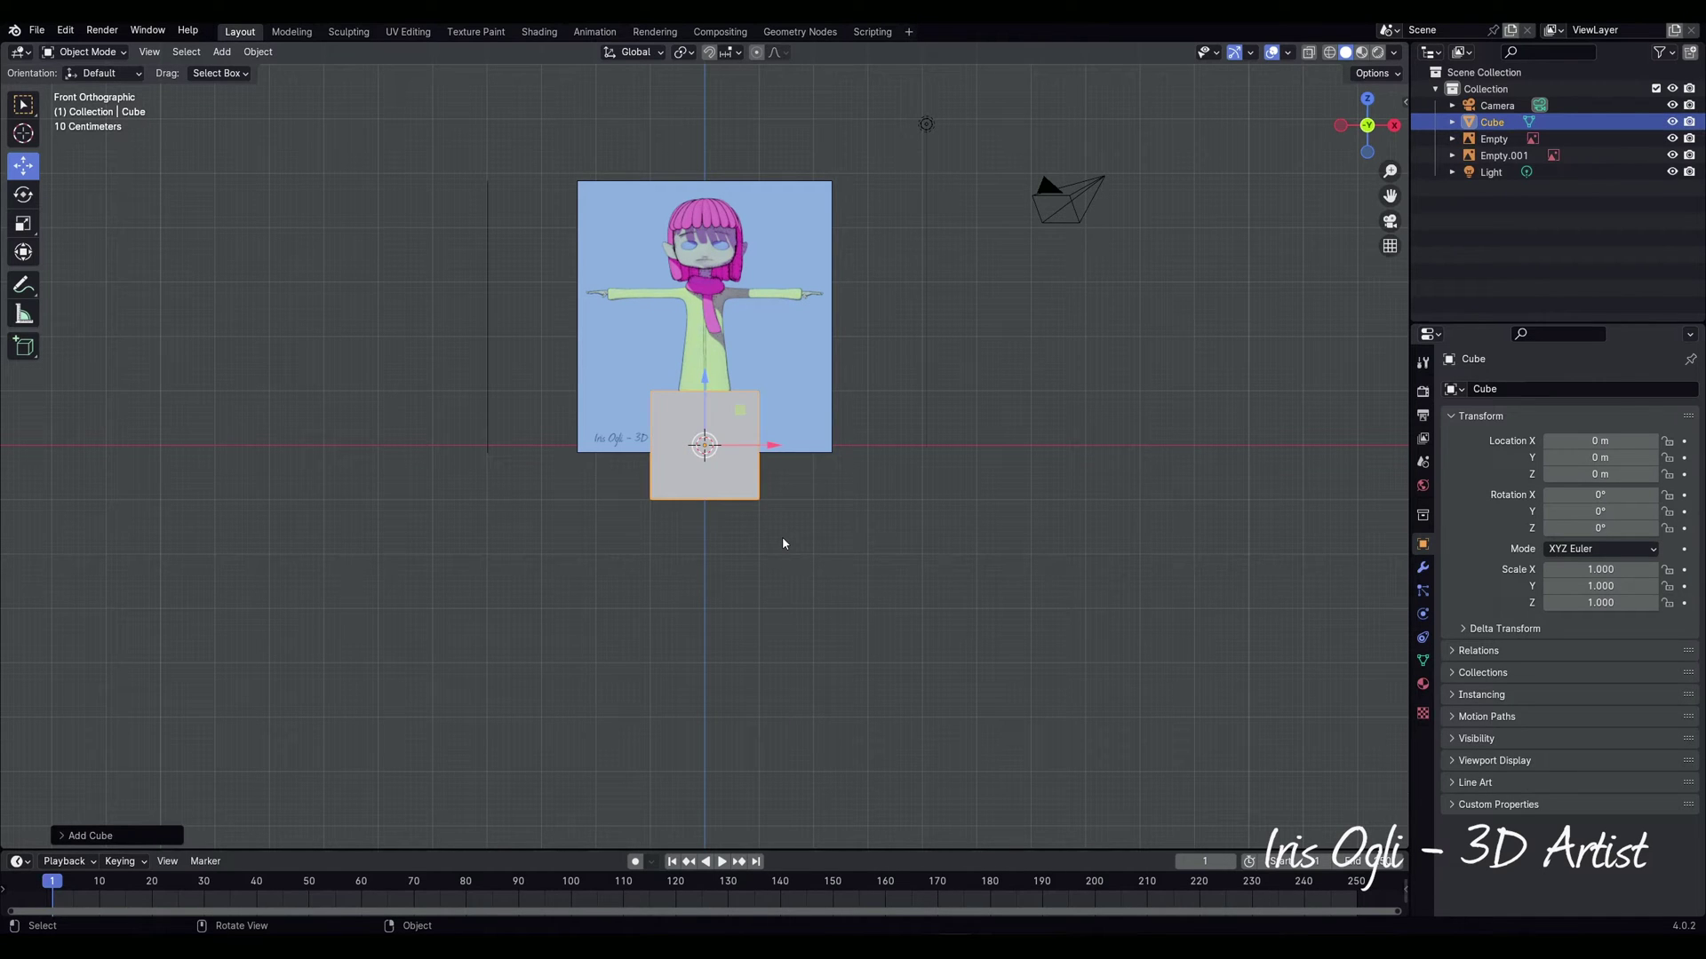
key(Tab)
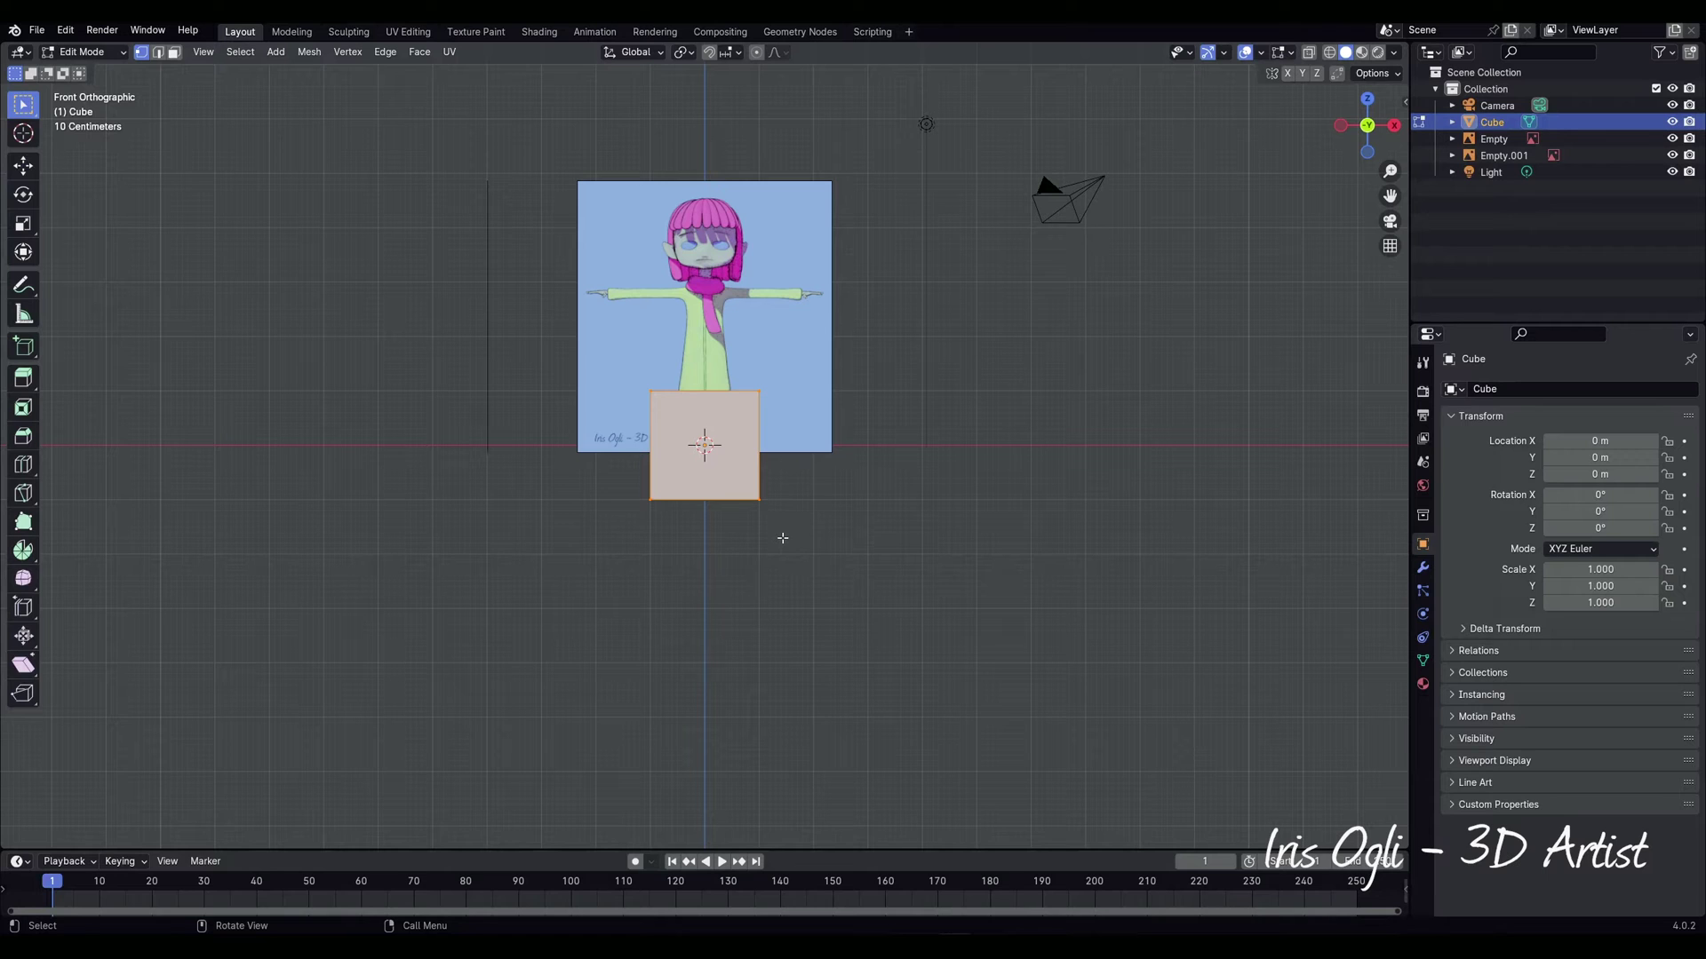
right_click(781, 538)
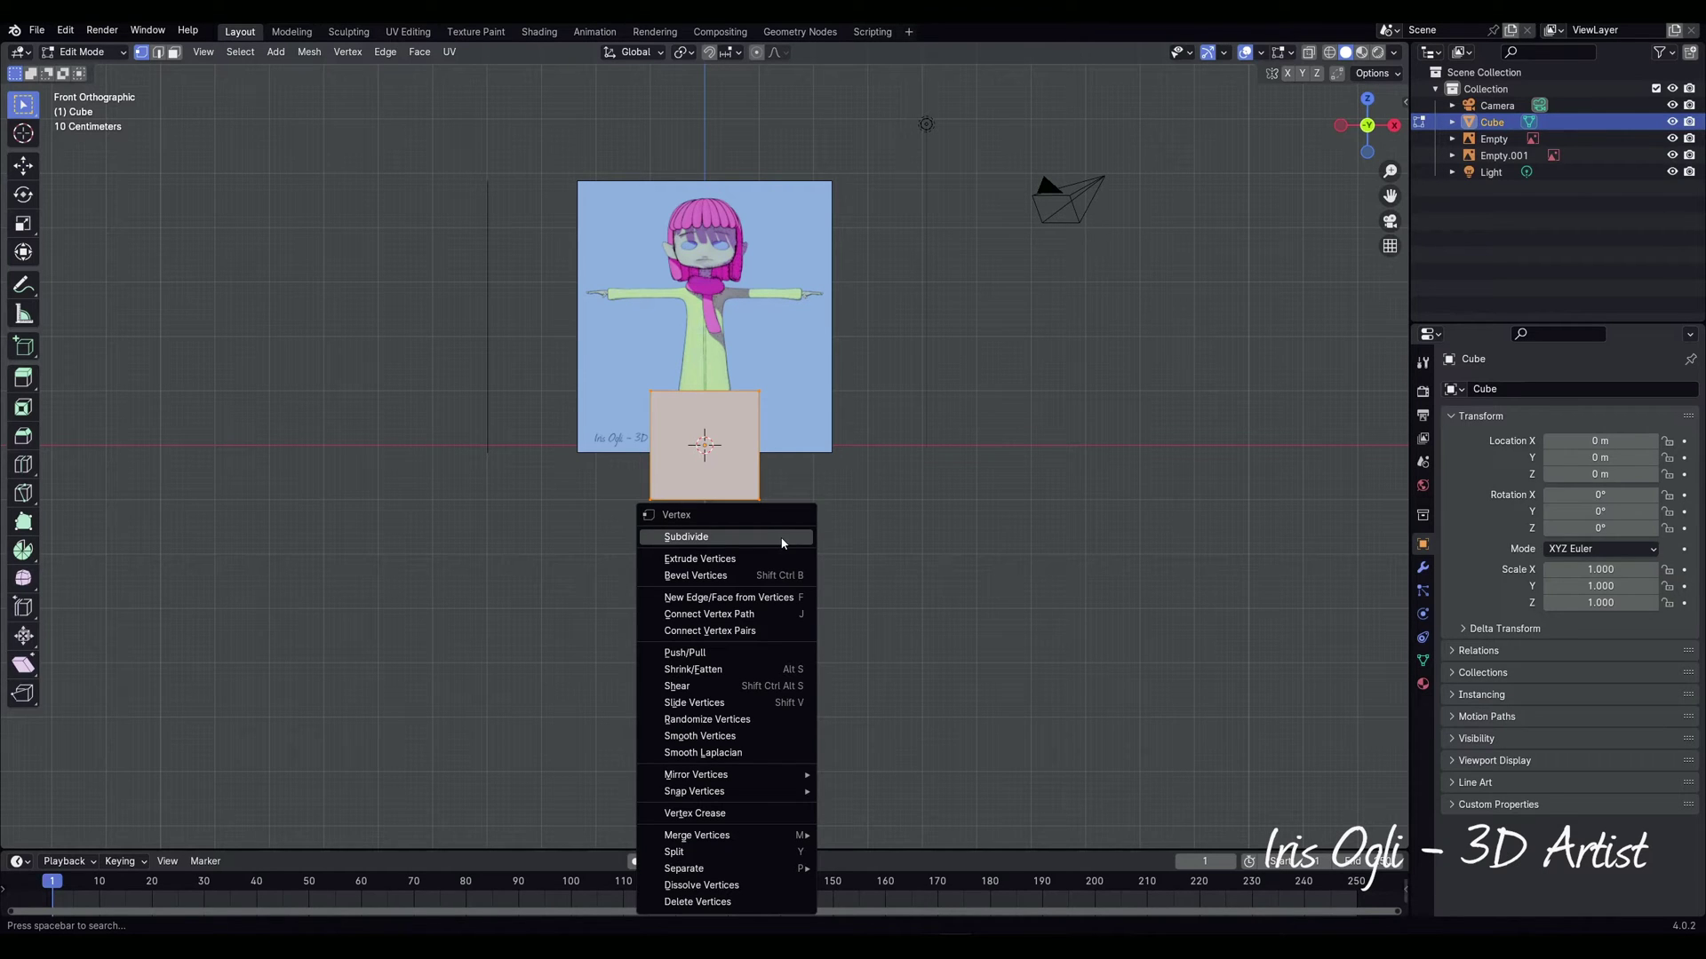
mouse_move(756, 841)
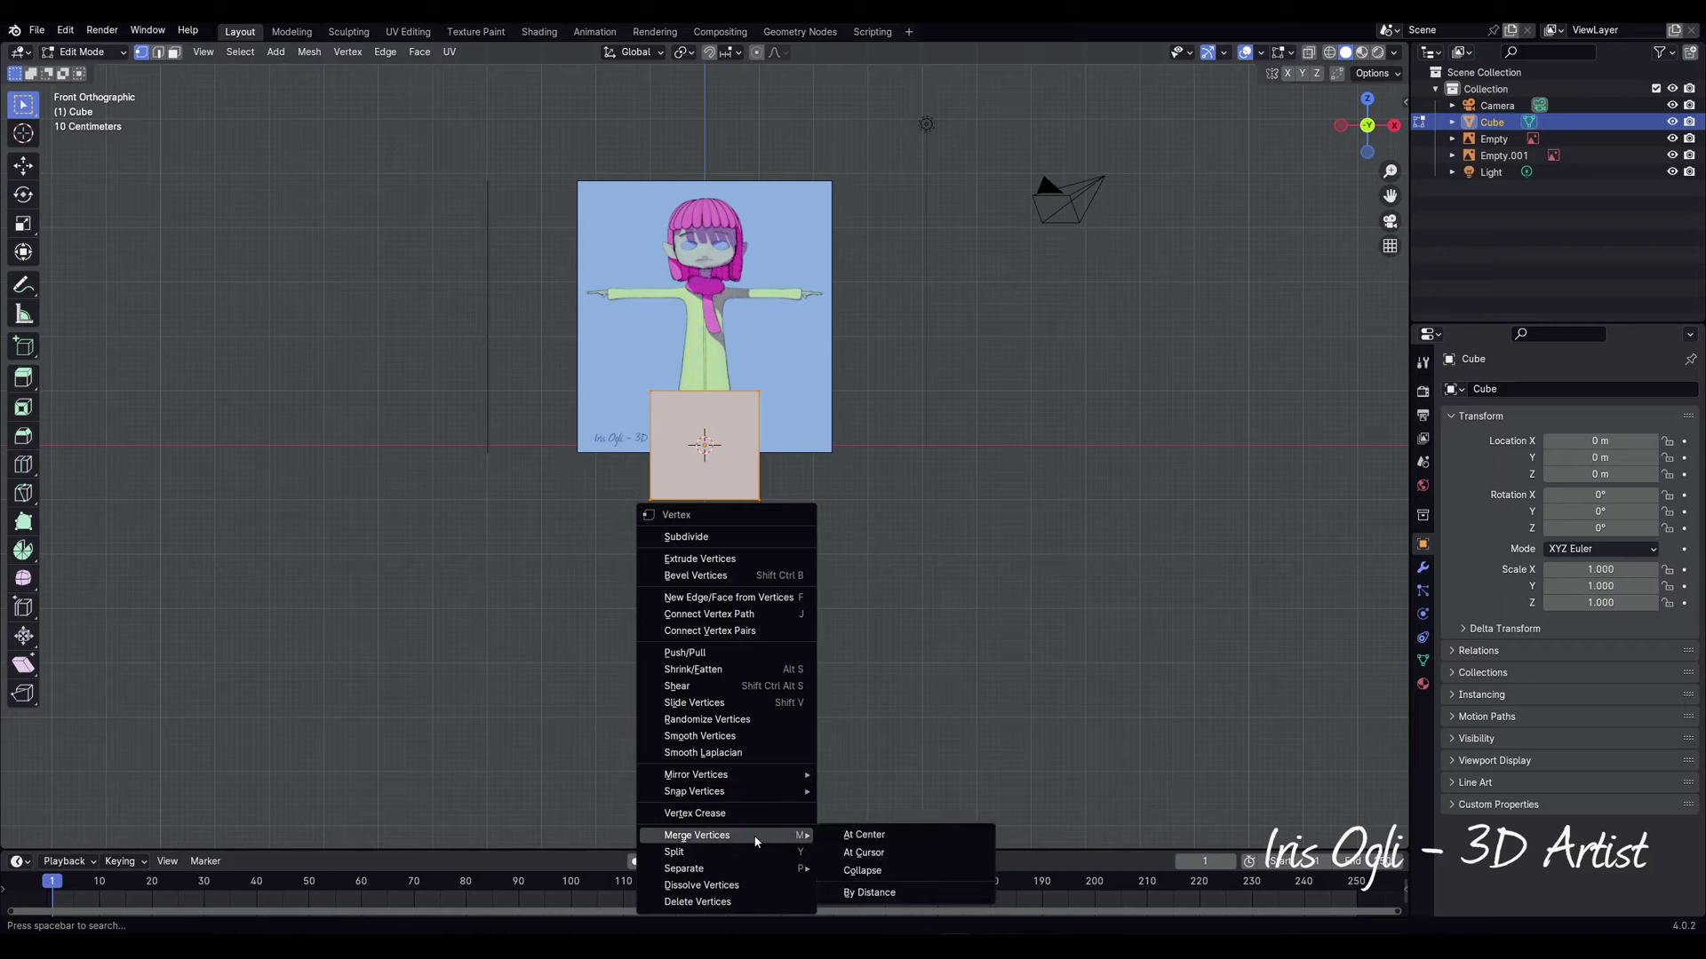
click(866, 835)
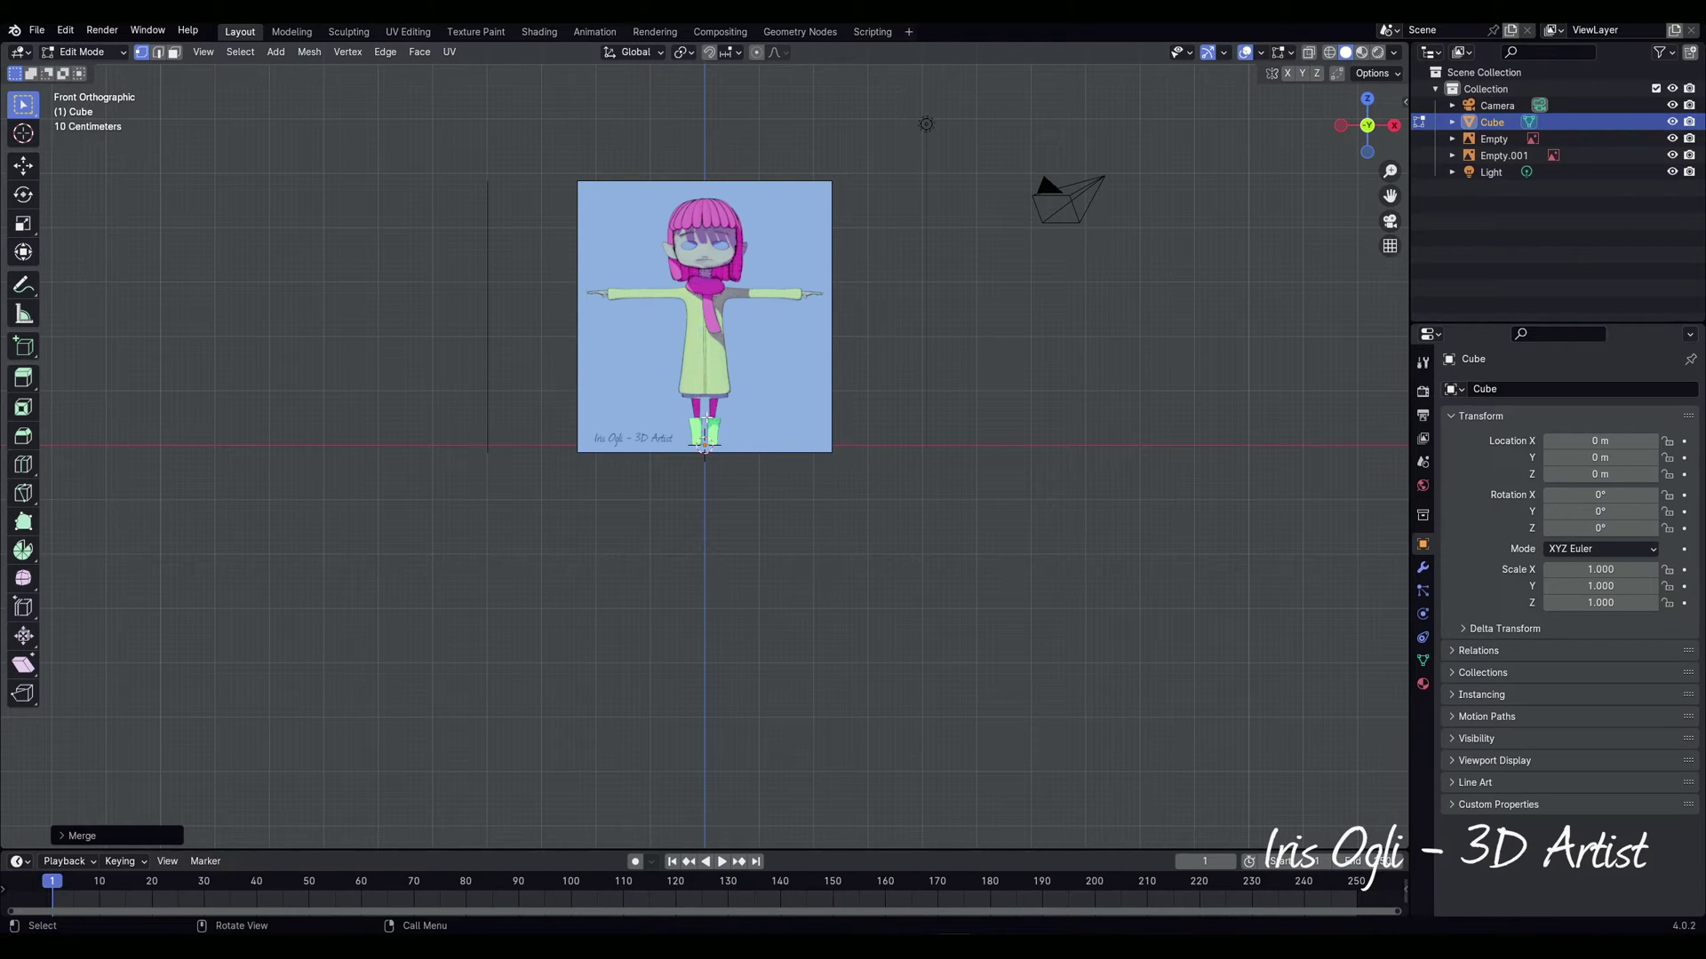
Step: Place the vertex on the forehead in the side view and extrude it down the face profile to eye level
key(g)
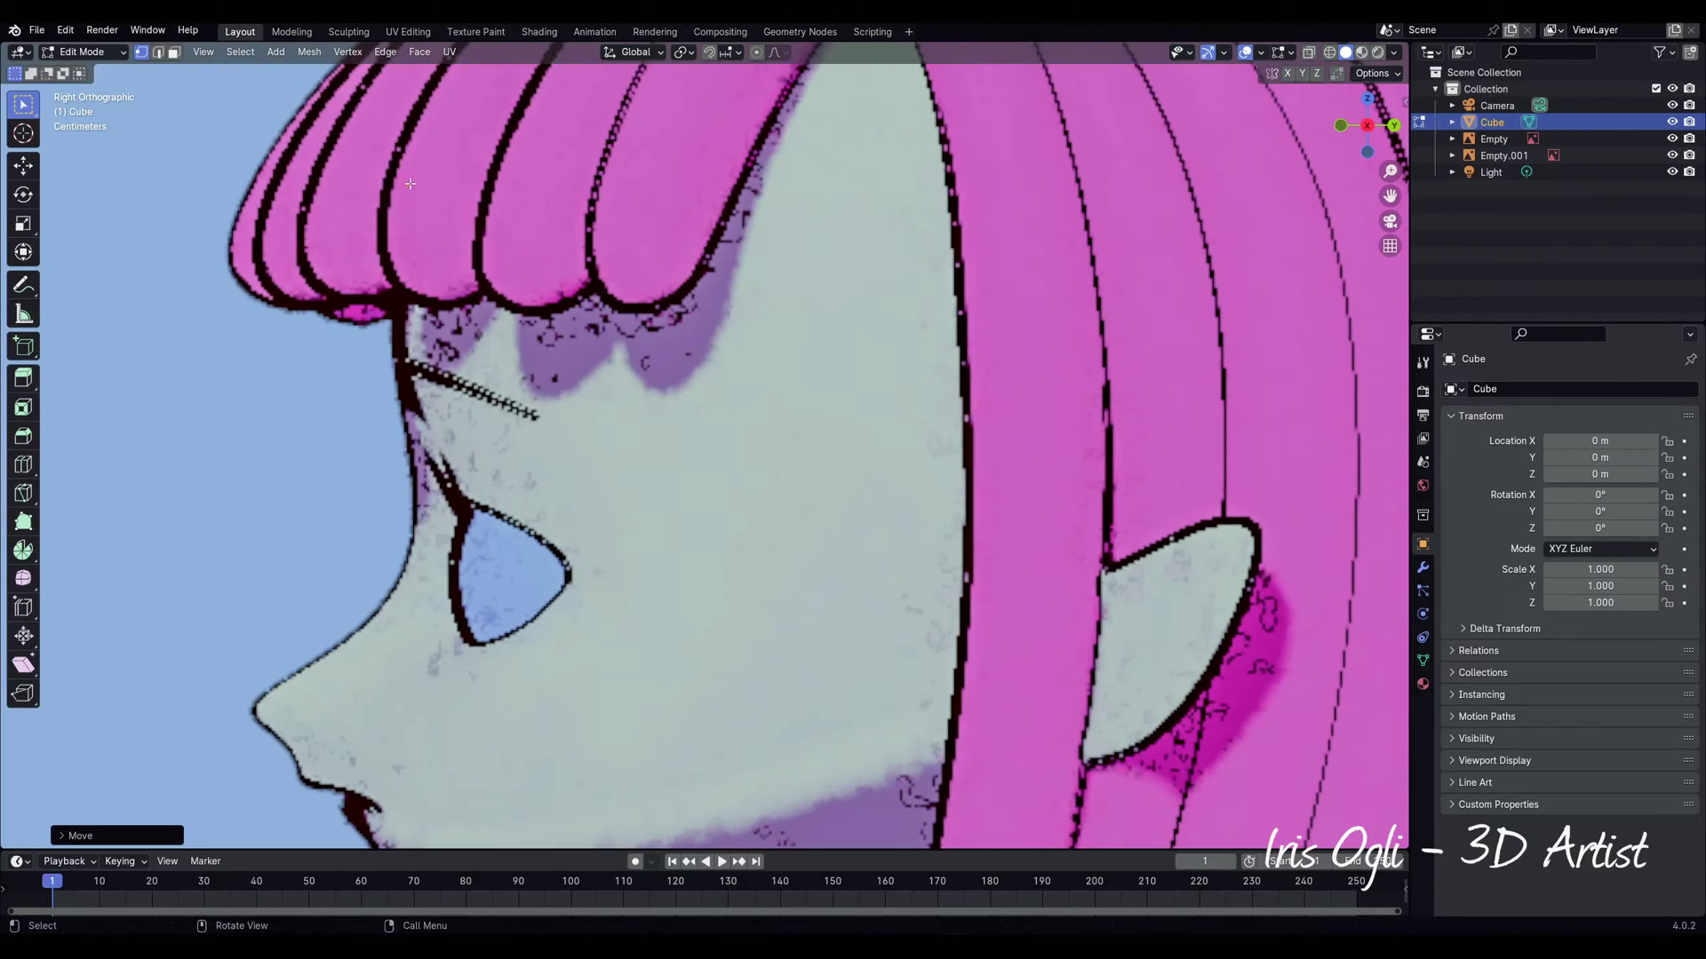
key(e)
click(401, 296)
key(e)
click(393, 360)
key(e)
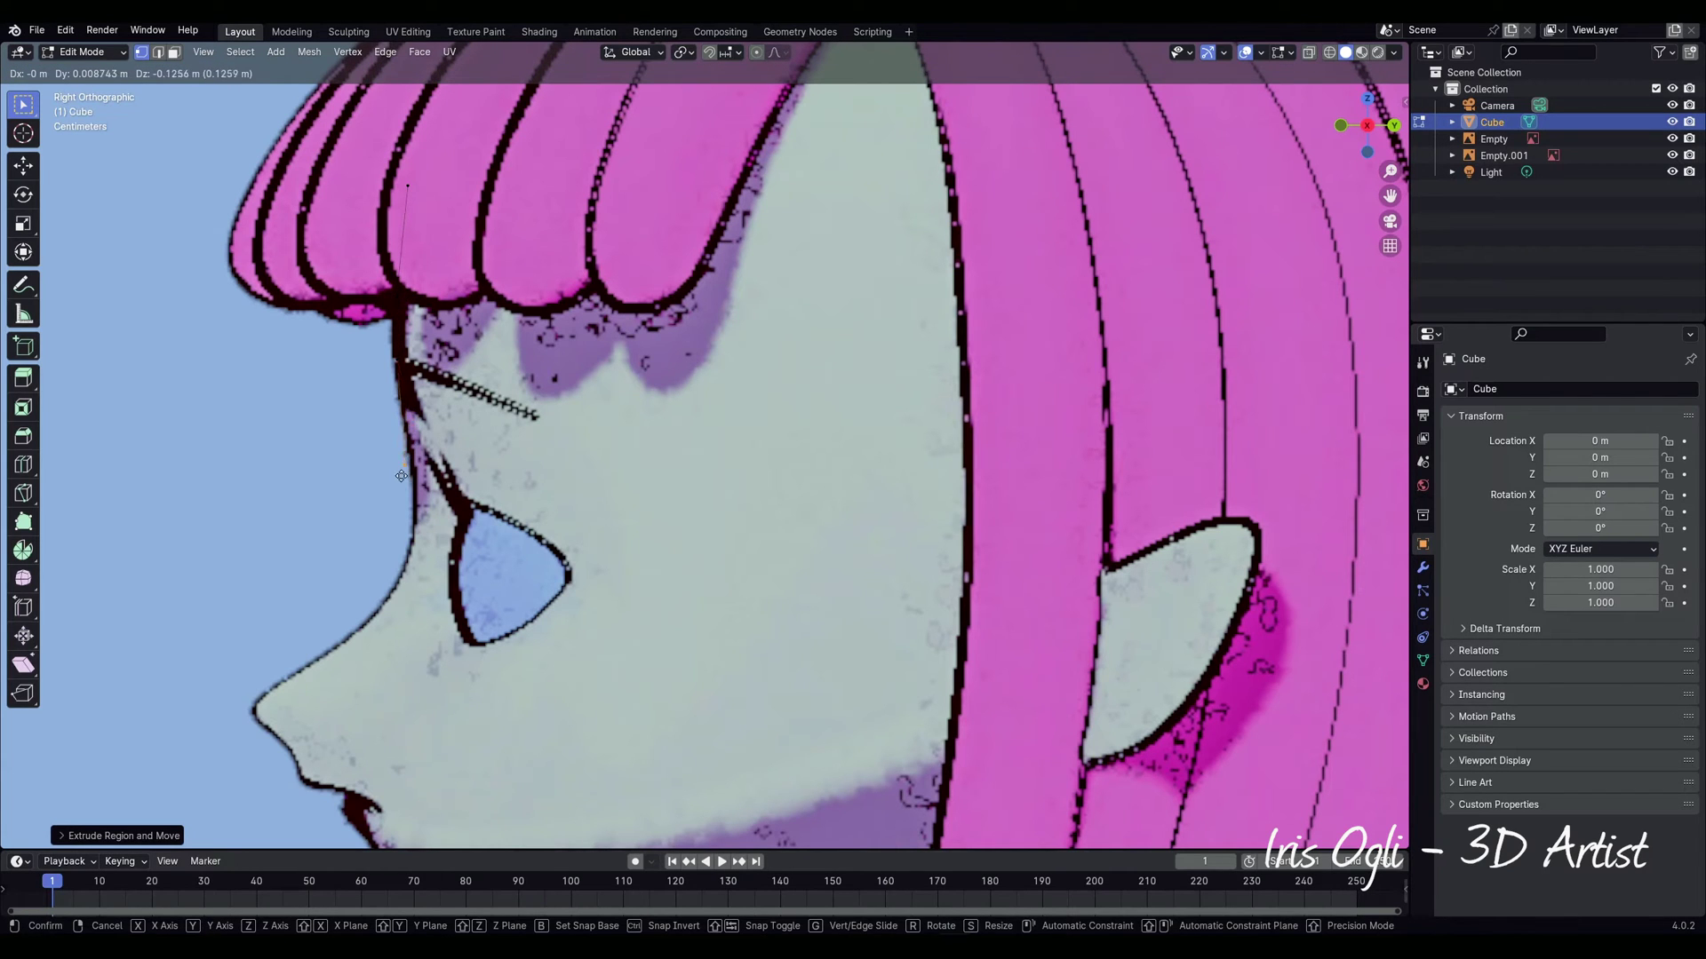
click(407, 472)
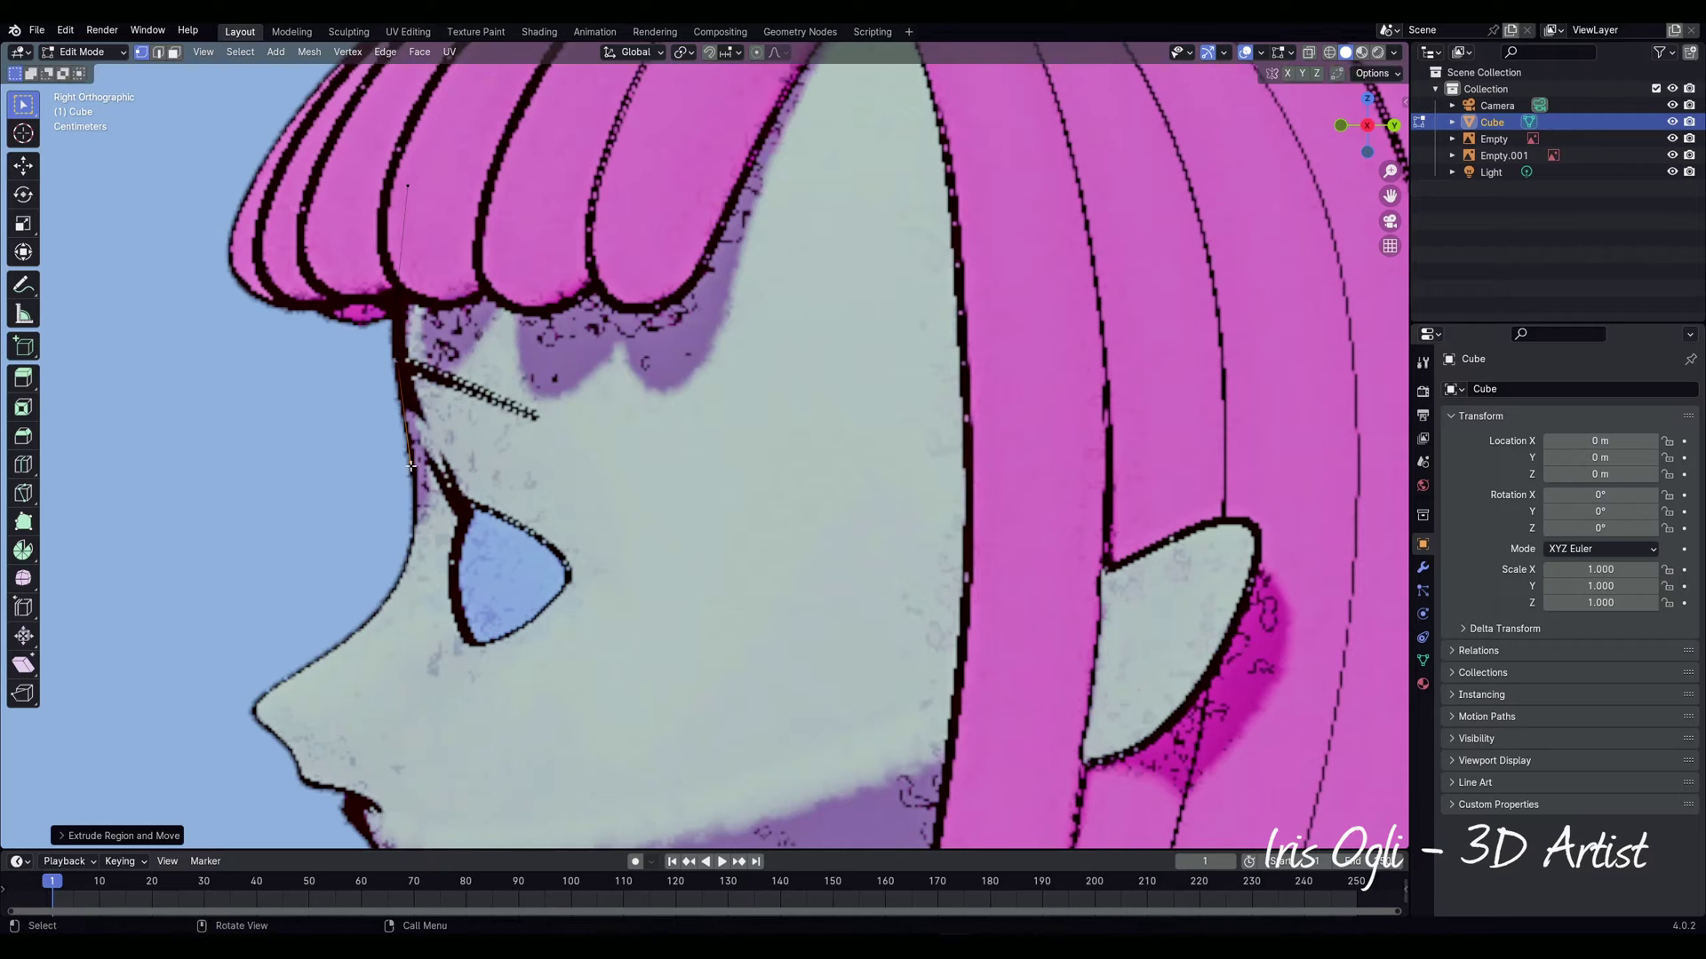
key(e)
click(408, 538)
Step: Extrude the profile vertices from eye level down the nose bridge, past the nose tip and to the upper lip
key(e)
click(356, 638)
key(e)
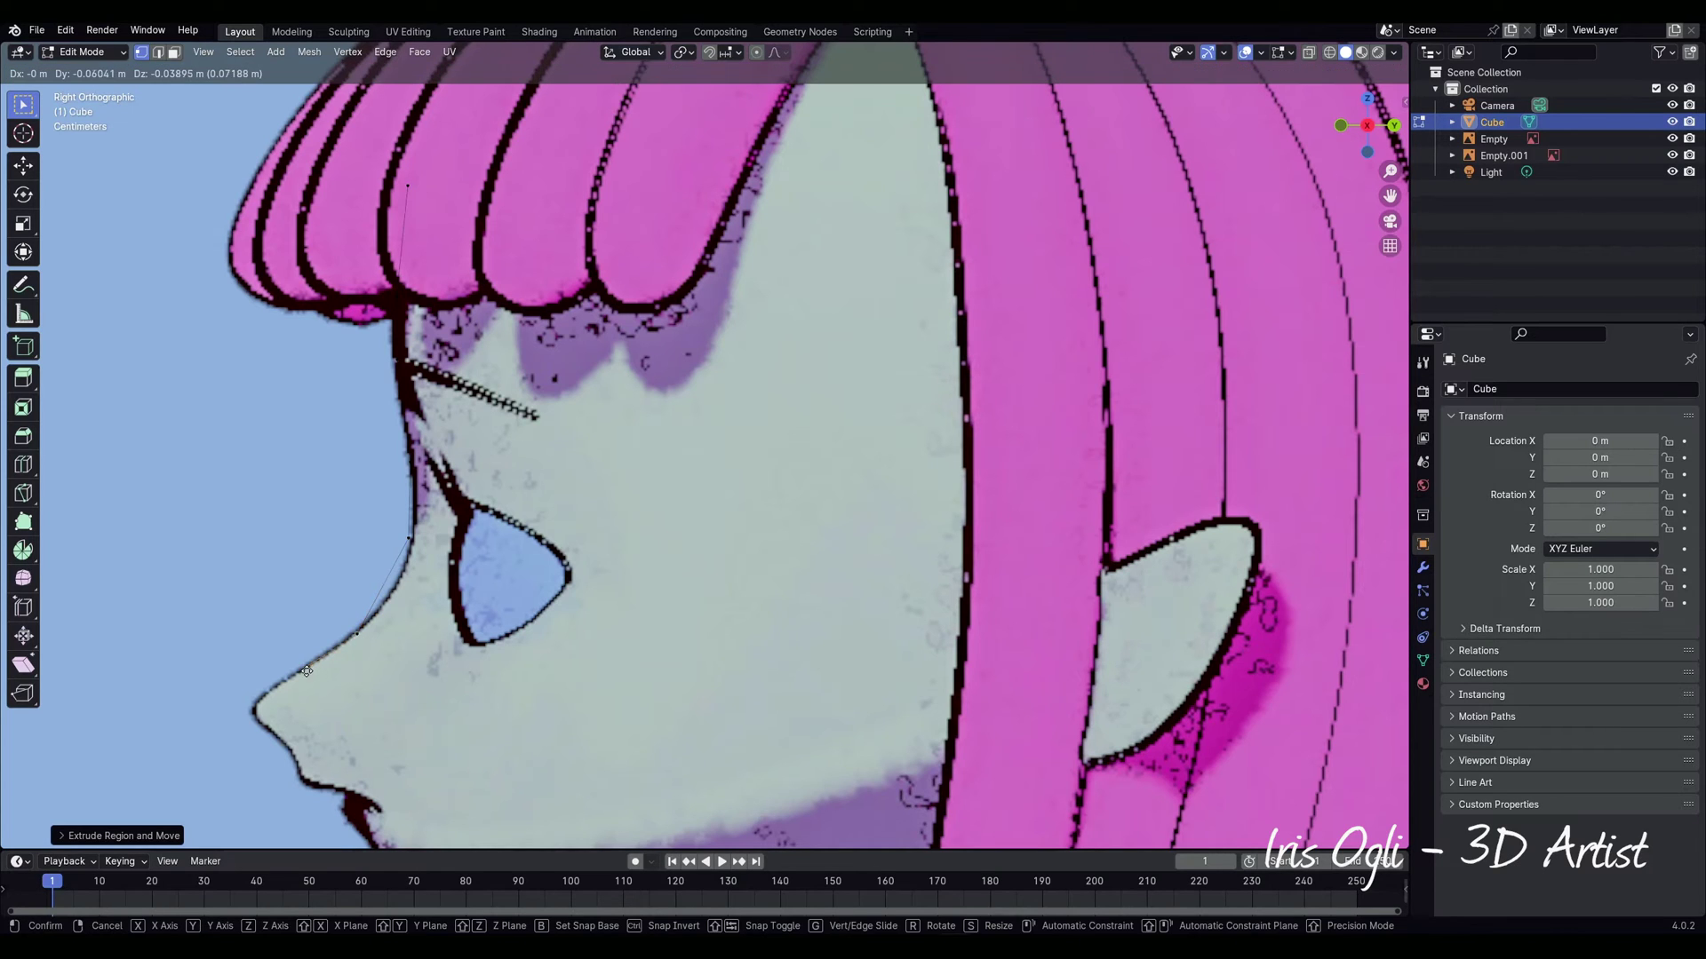
click(300, 676)
key(e)
click(291, 747)
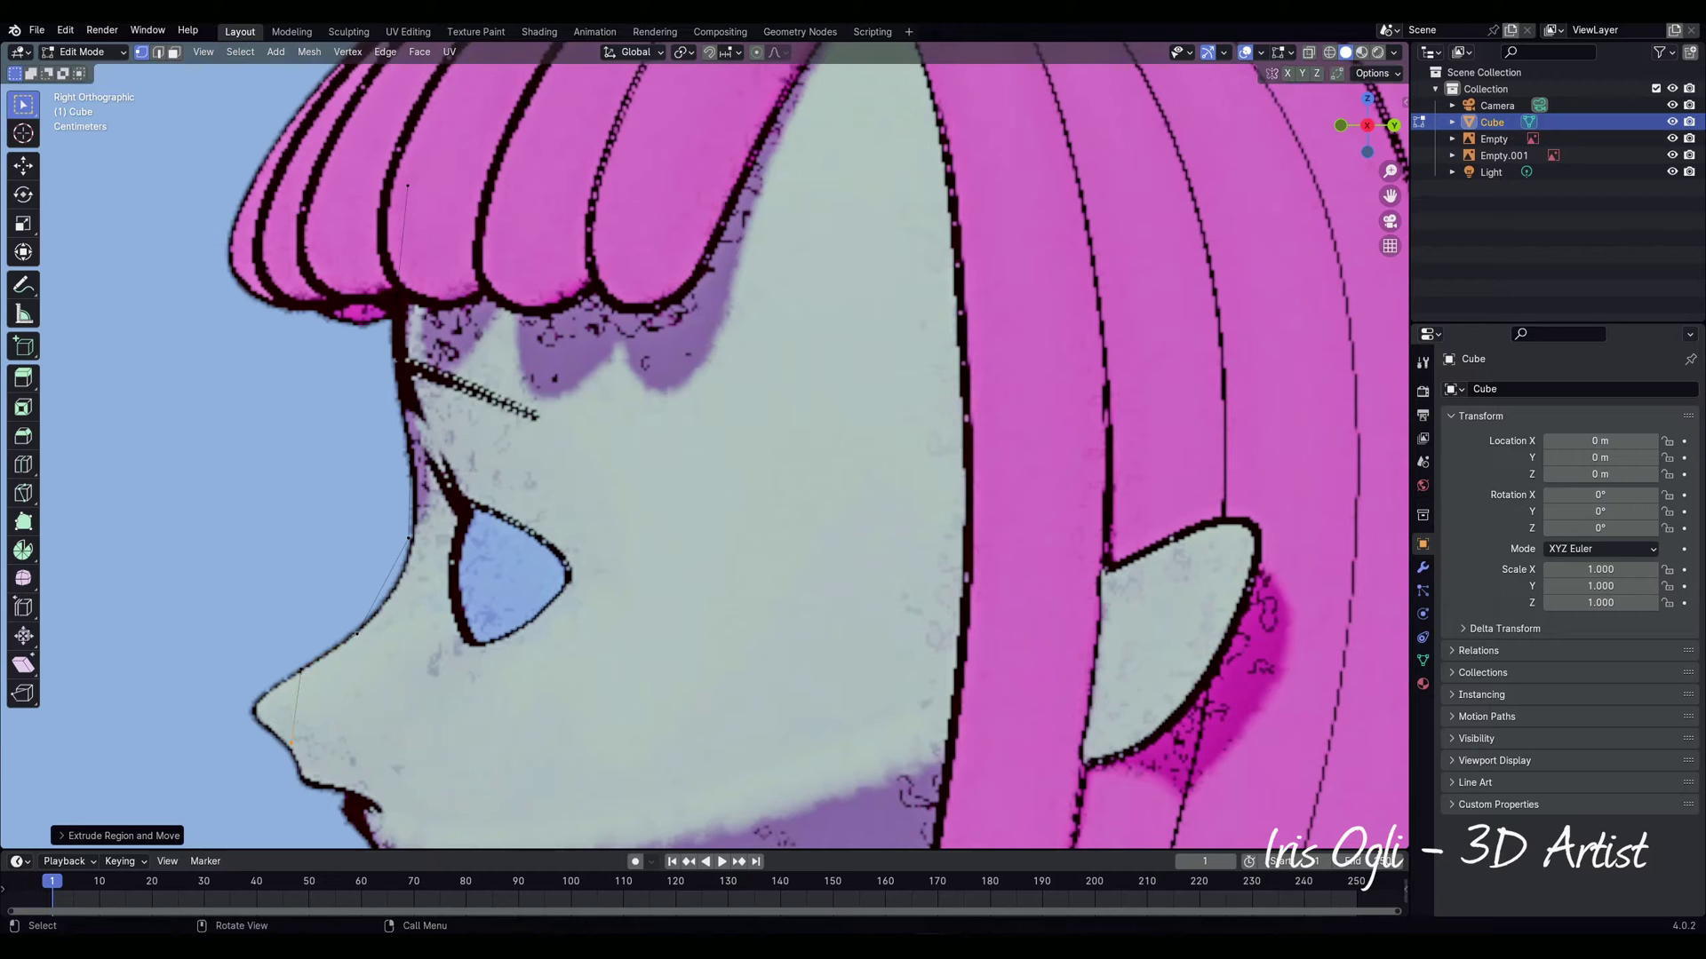
key(e)
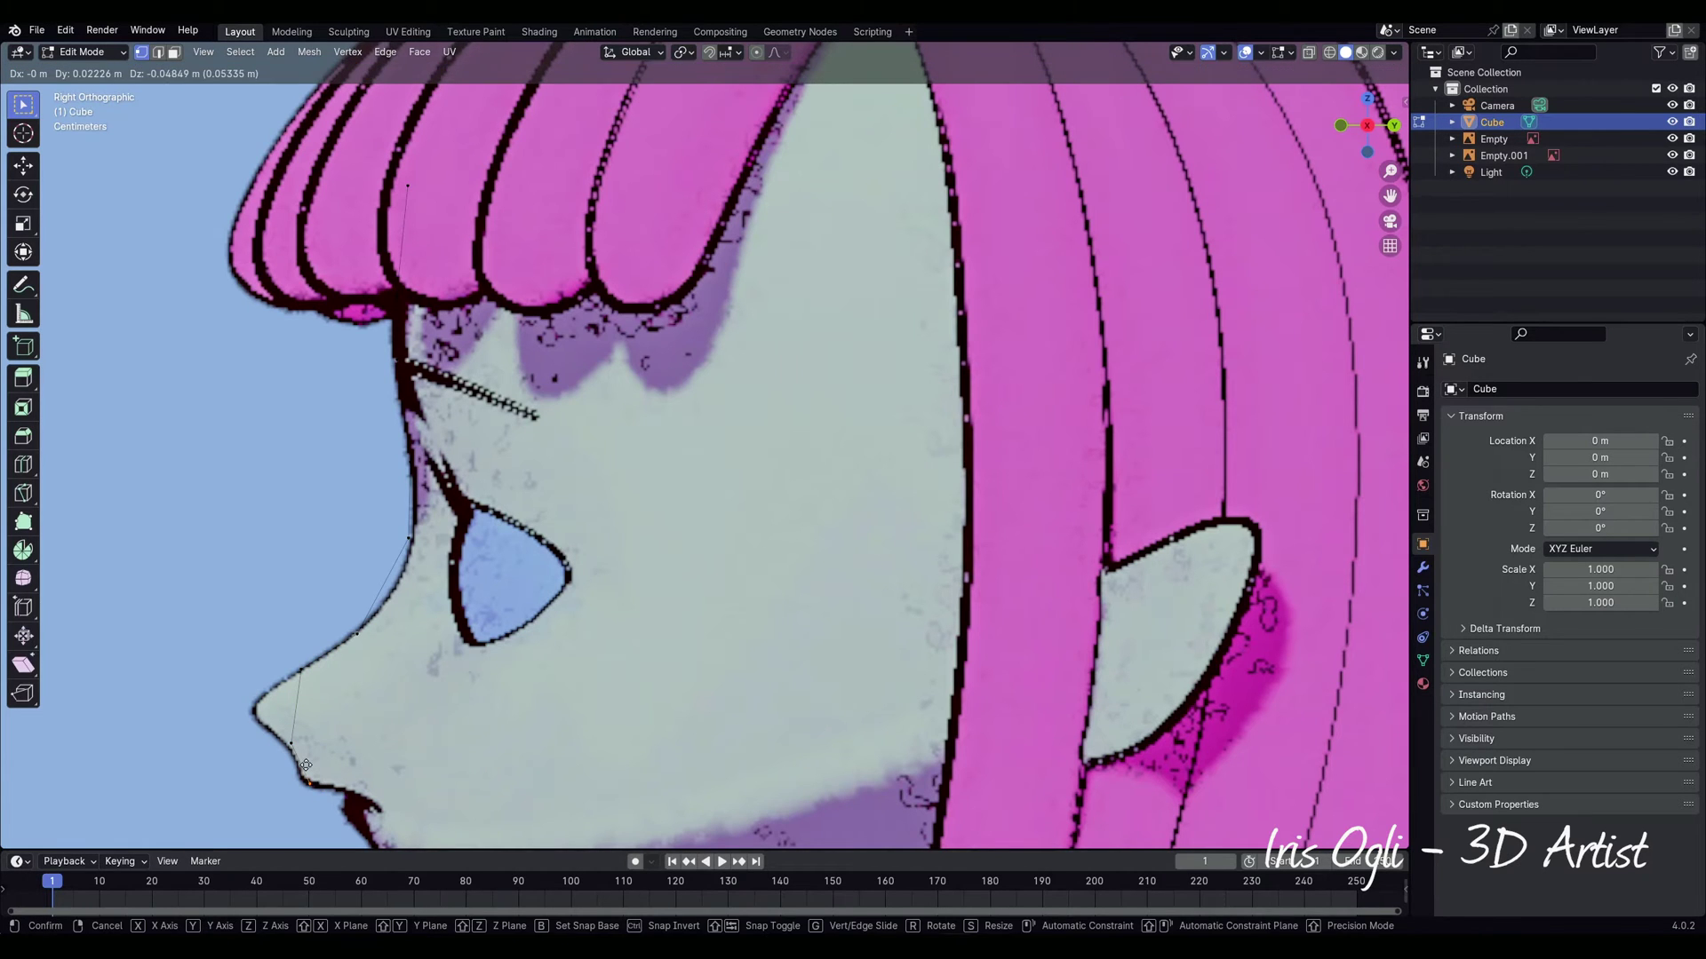
click(310, 783)
Step: Continue the profile from the upper lip to the lower lip, around the chin and back along the jaw's underside
shift+middle_drag(338, 793, 351, 541)
key(e)
click(384, 581)
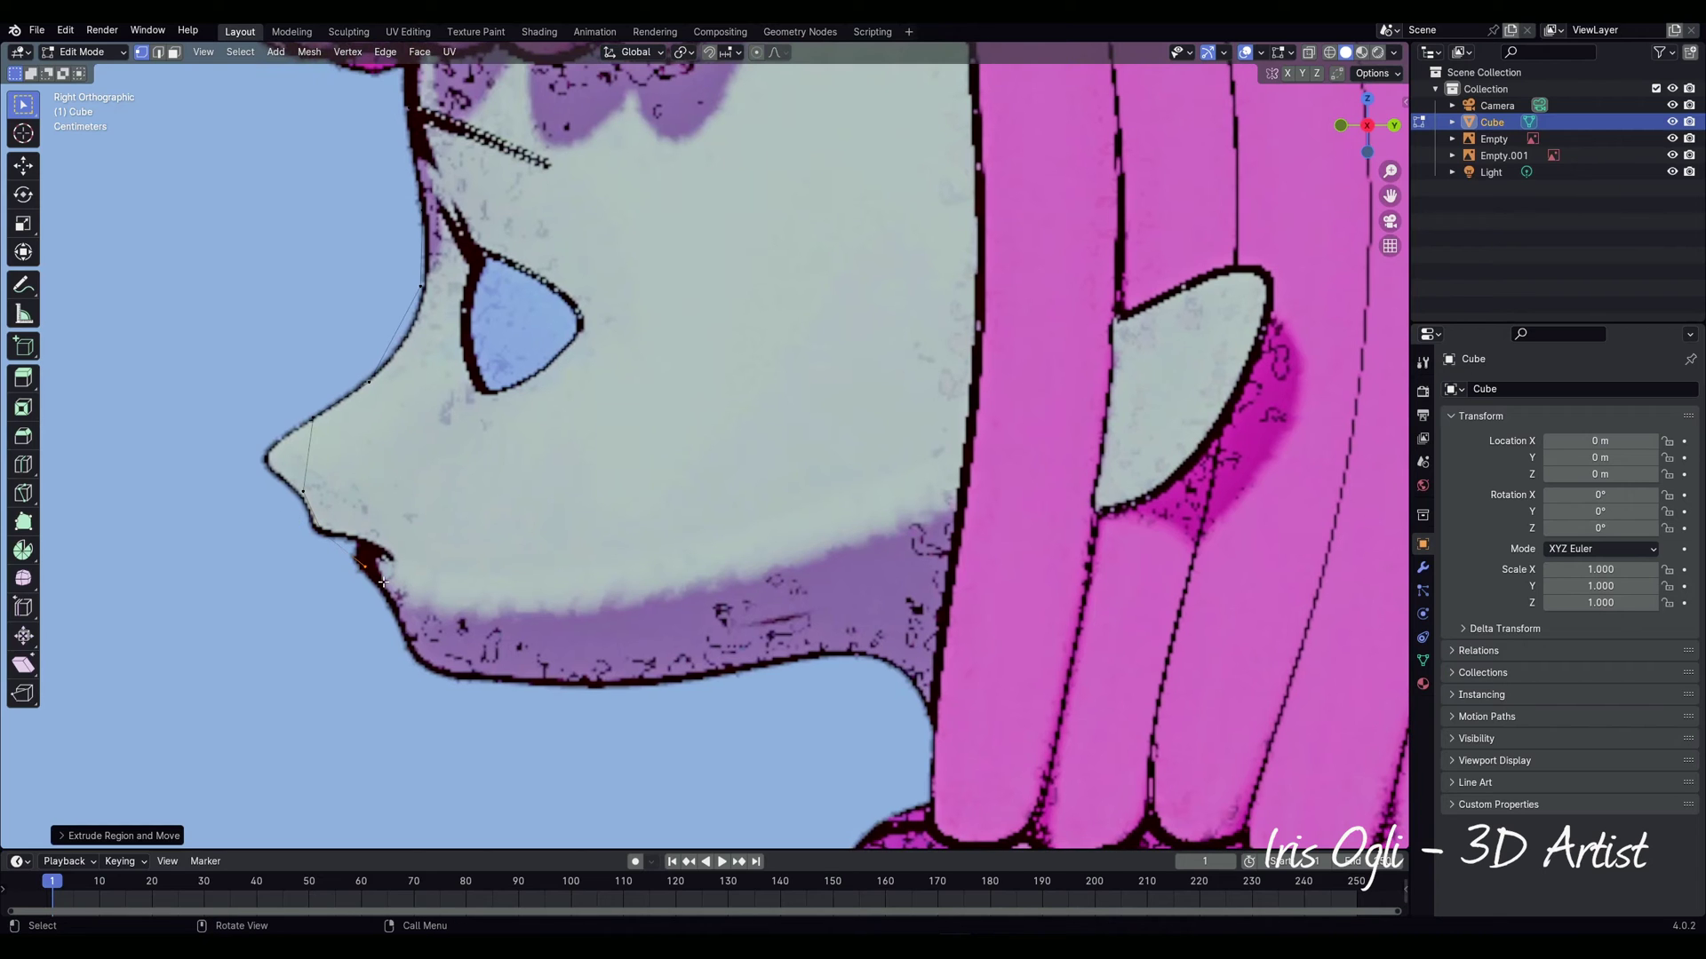
ctrl+right_click(416, 667)
key(e)
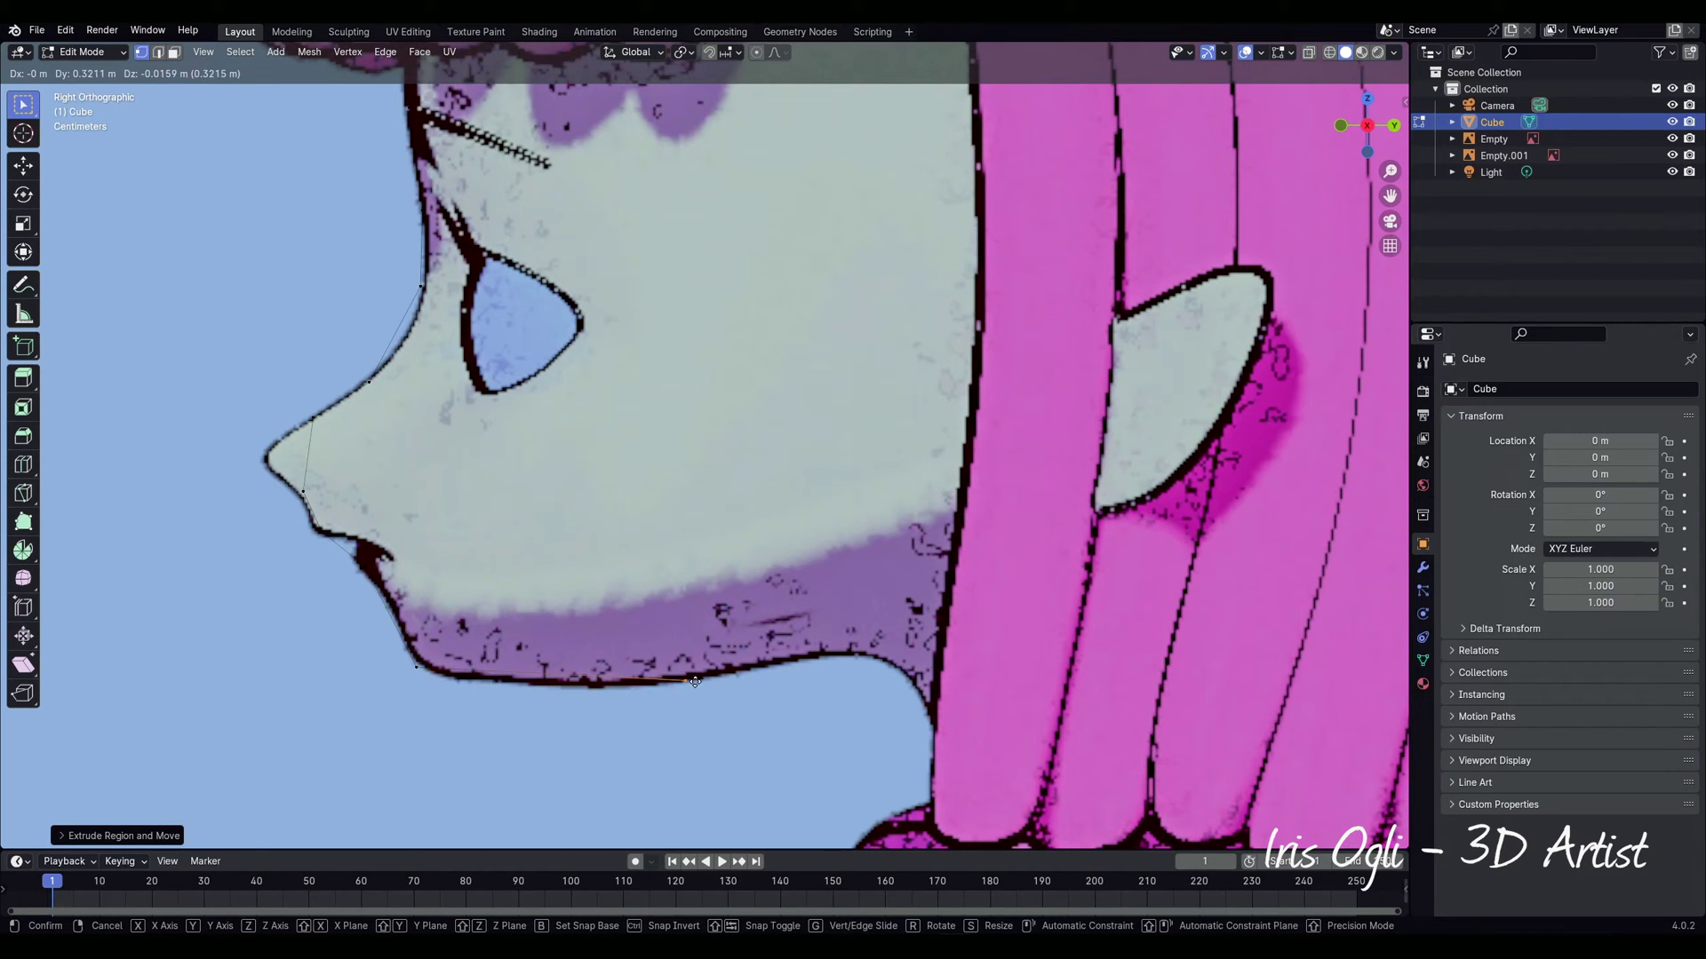
click(677, 683)
Step: Extrude the whole profile line about 0.088 m along the X axis into a strip of faces
key(KP_1)
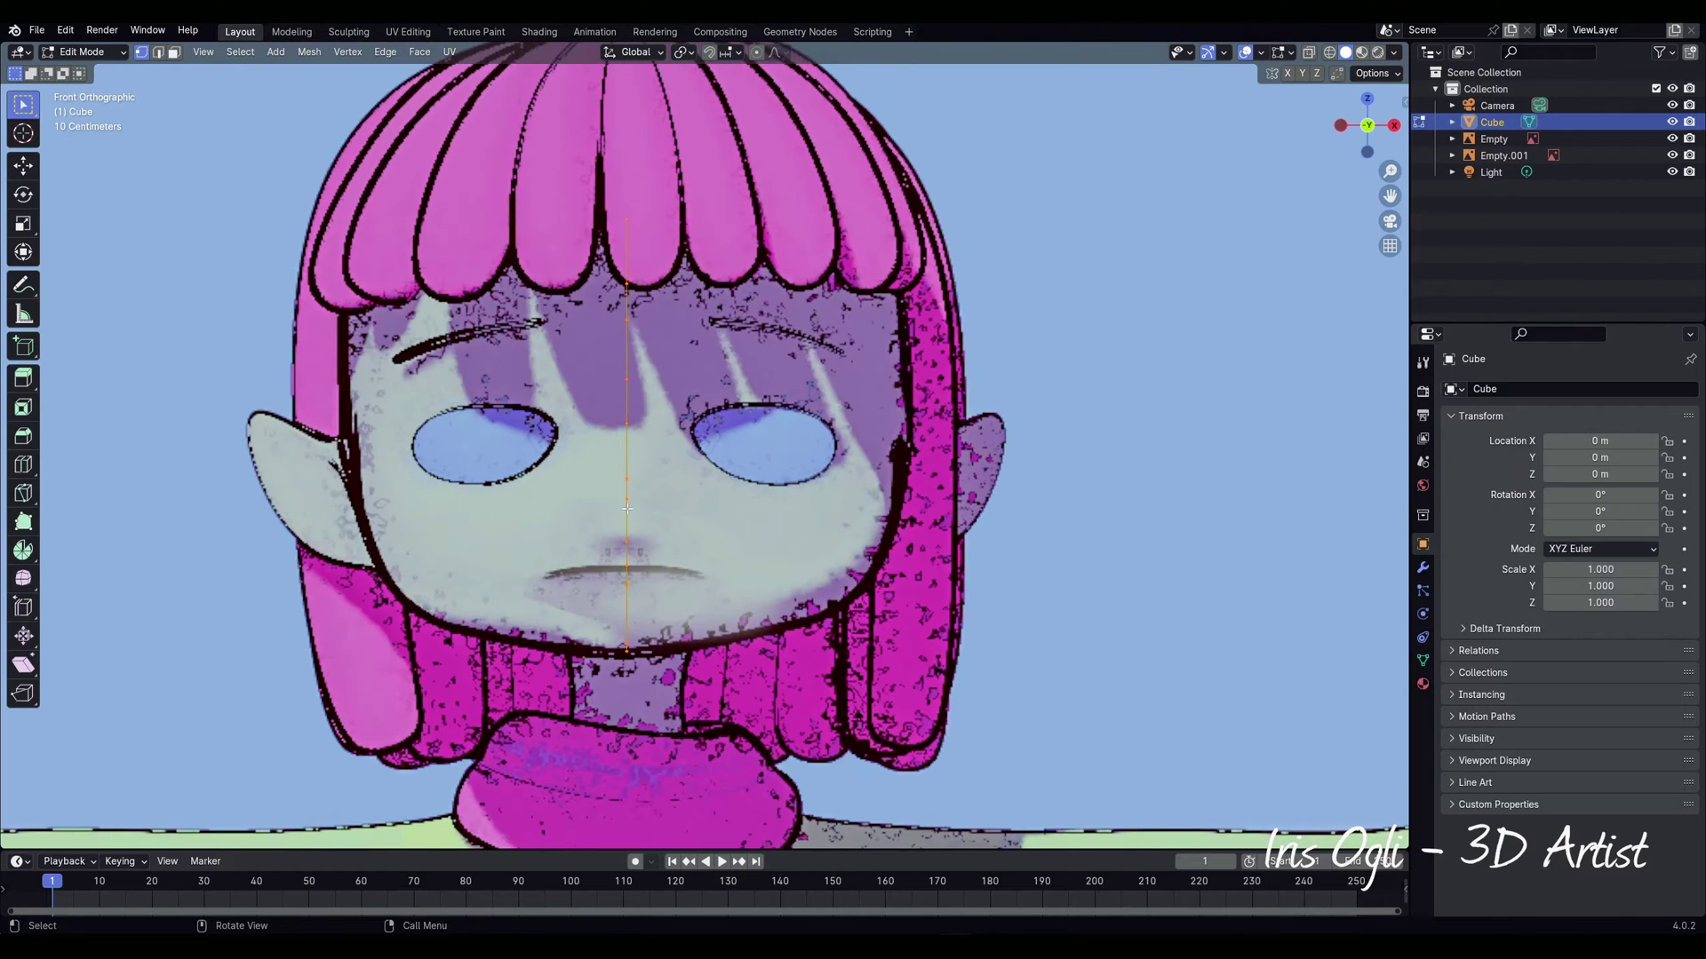
key(g)
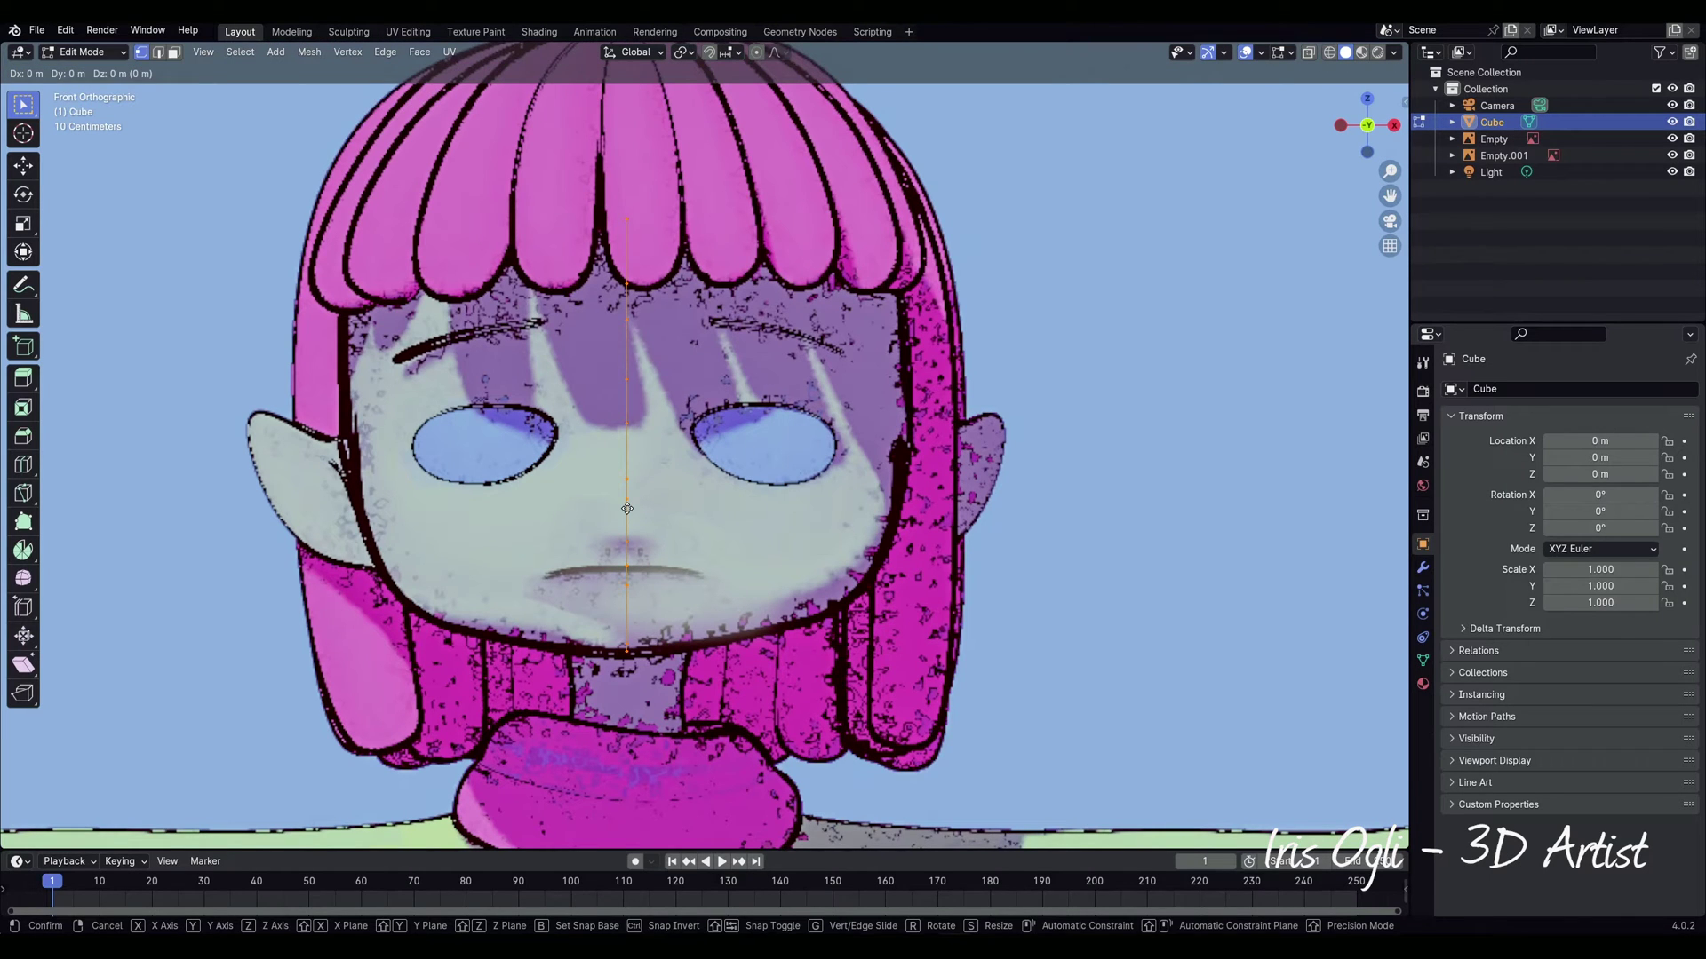
key(x)
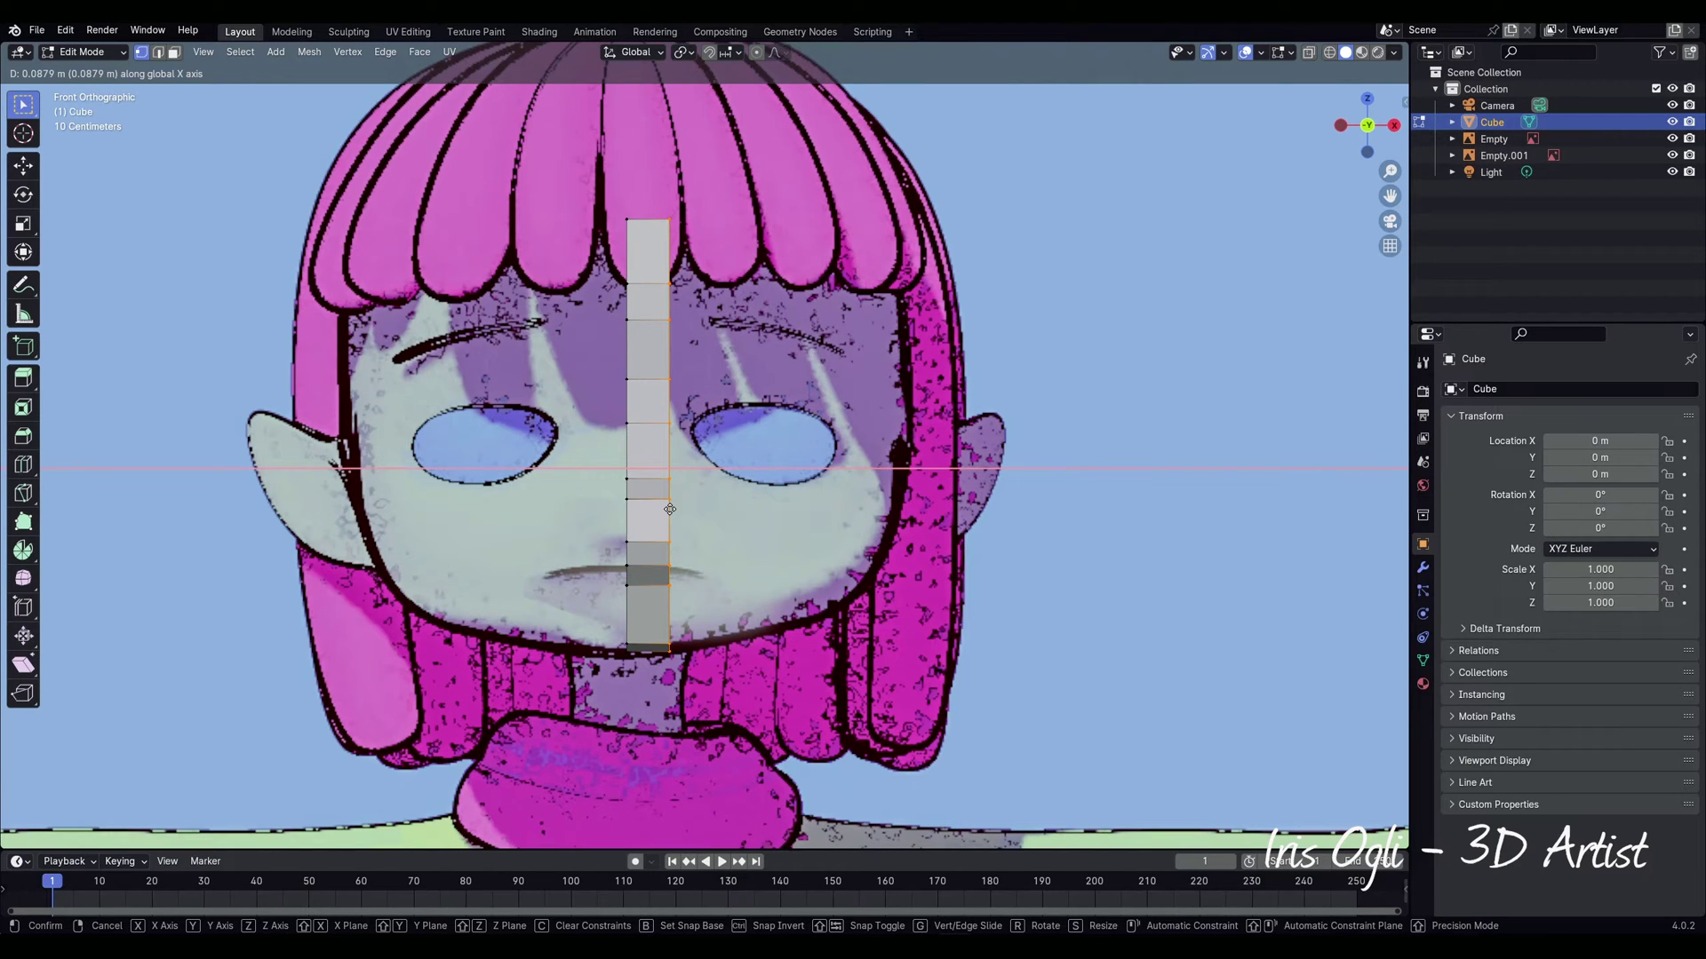
click(670, 509)
Step: Extrude the nose face forward along the side reference and delete the extrusion's side face on the center line
key(3)
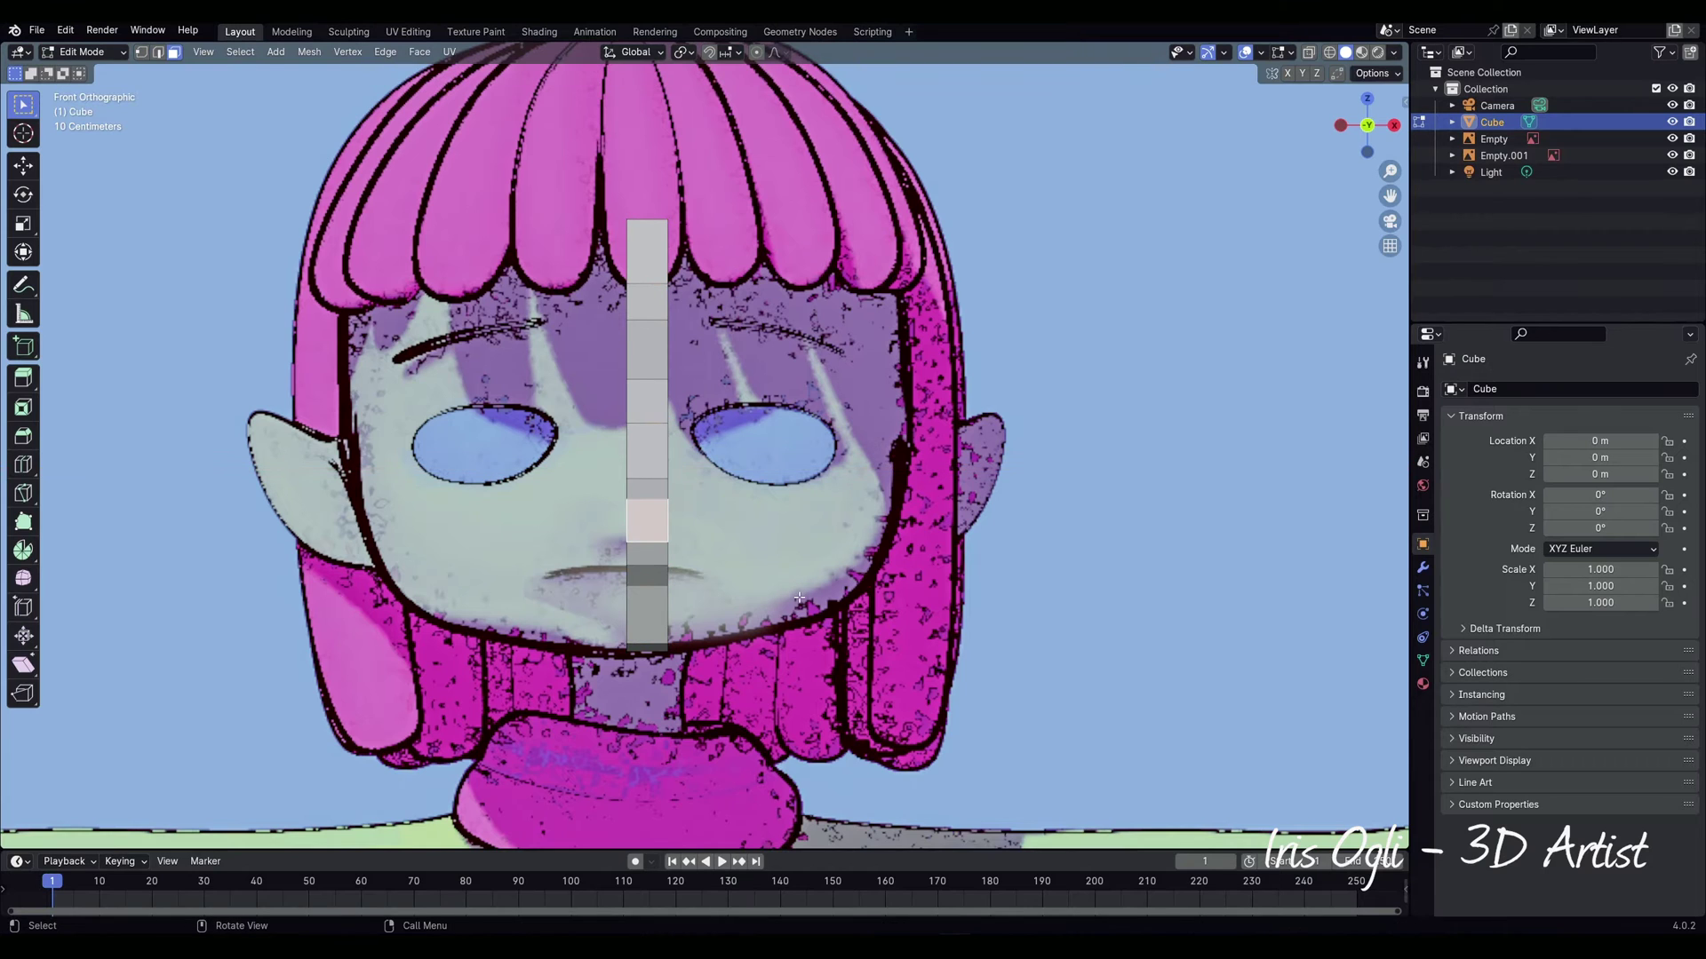
key(KP_3)
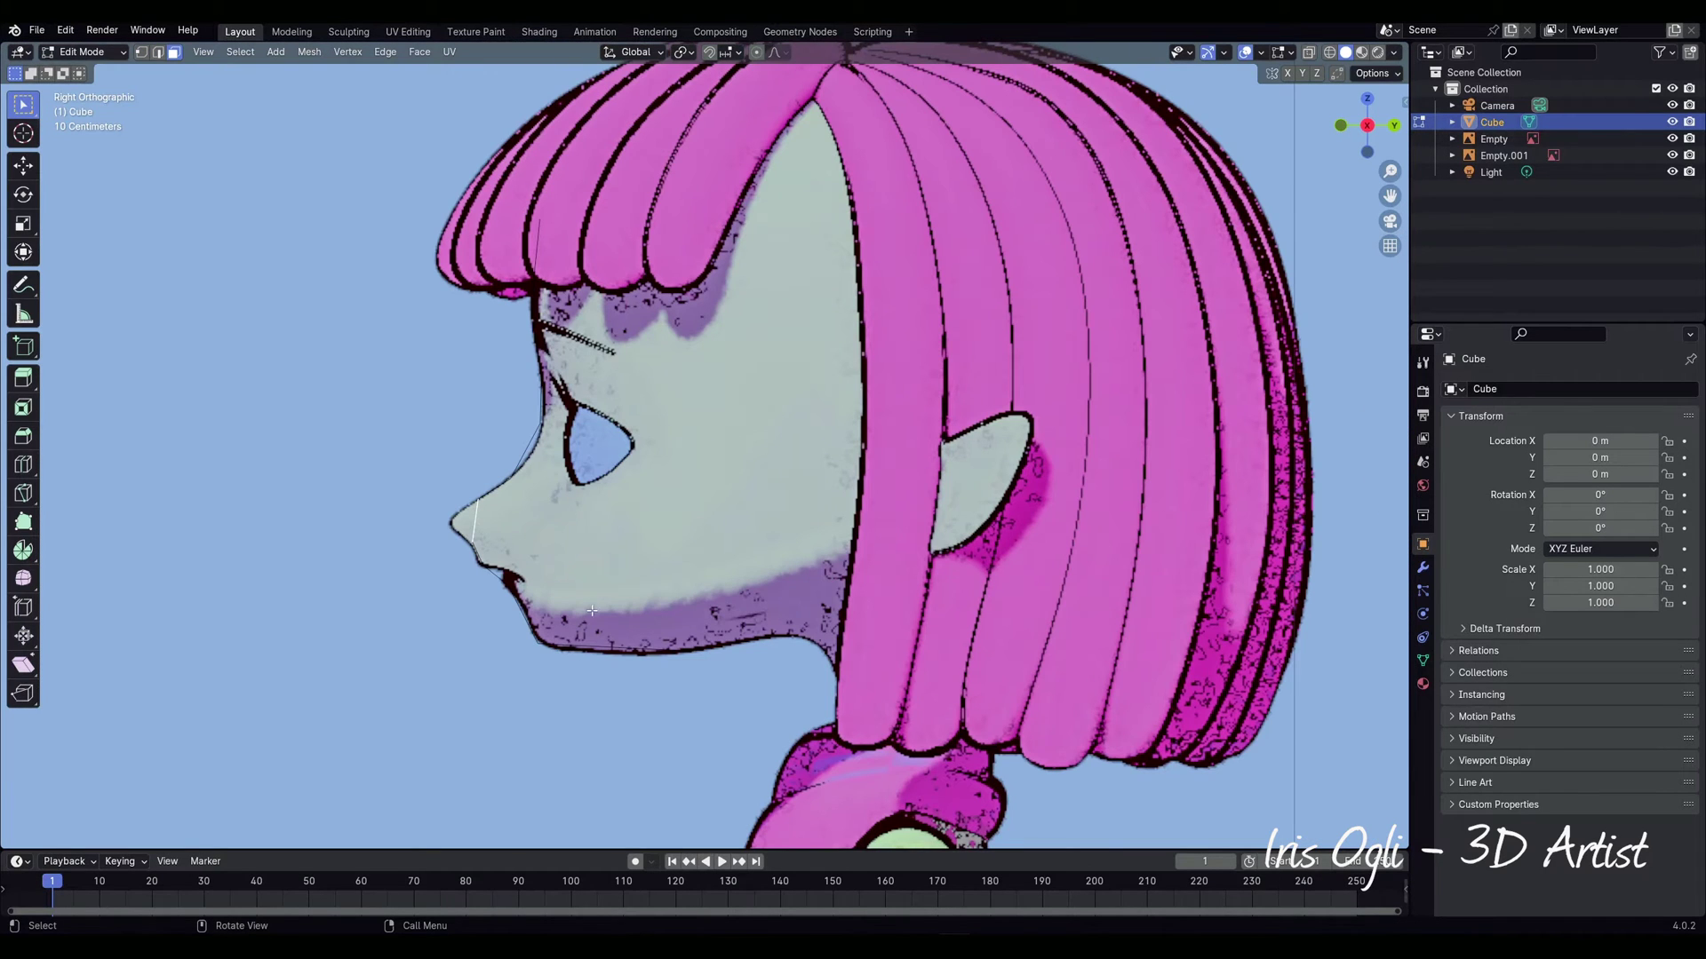
key(e)
click(494, 631)
middle_drag(488, 633, 840, 585)
click(846, 579)
key(x)
click(846, 581)
Step: Return to Object Mode and apply smooth shading to the face strip
middle_drag(1004, 679, 831, 679)
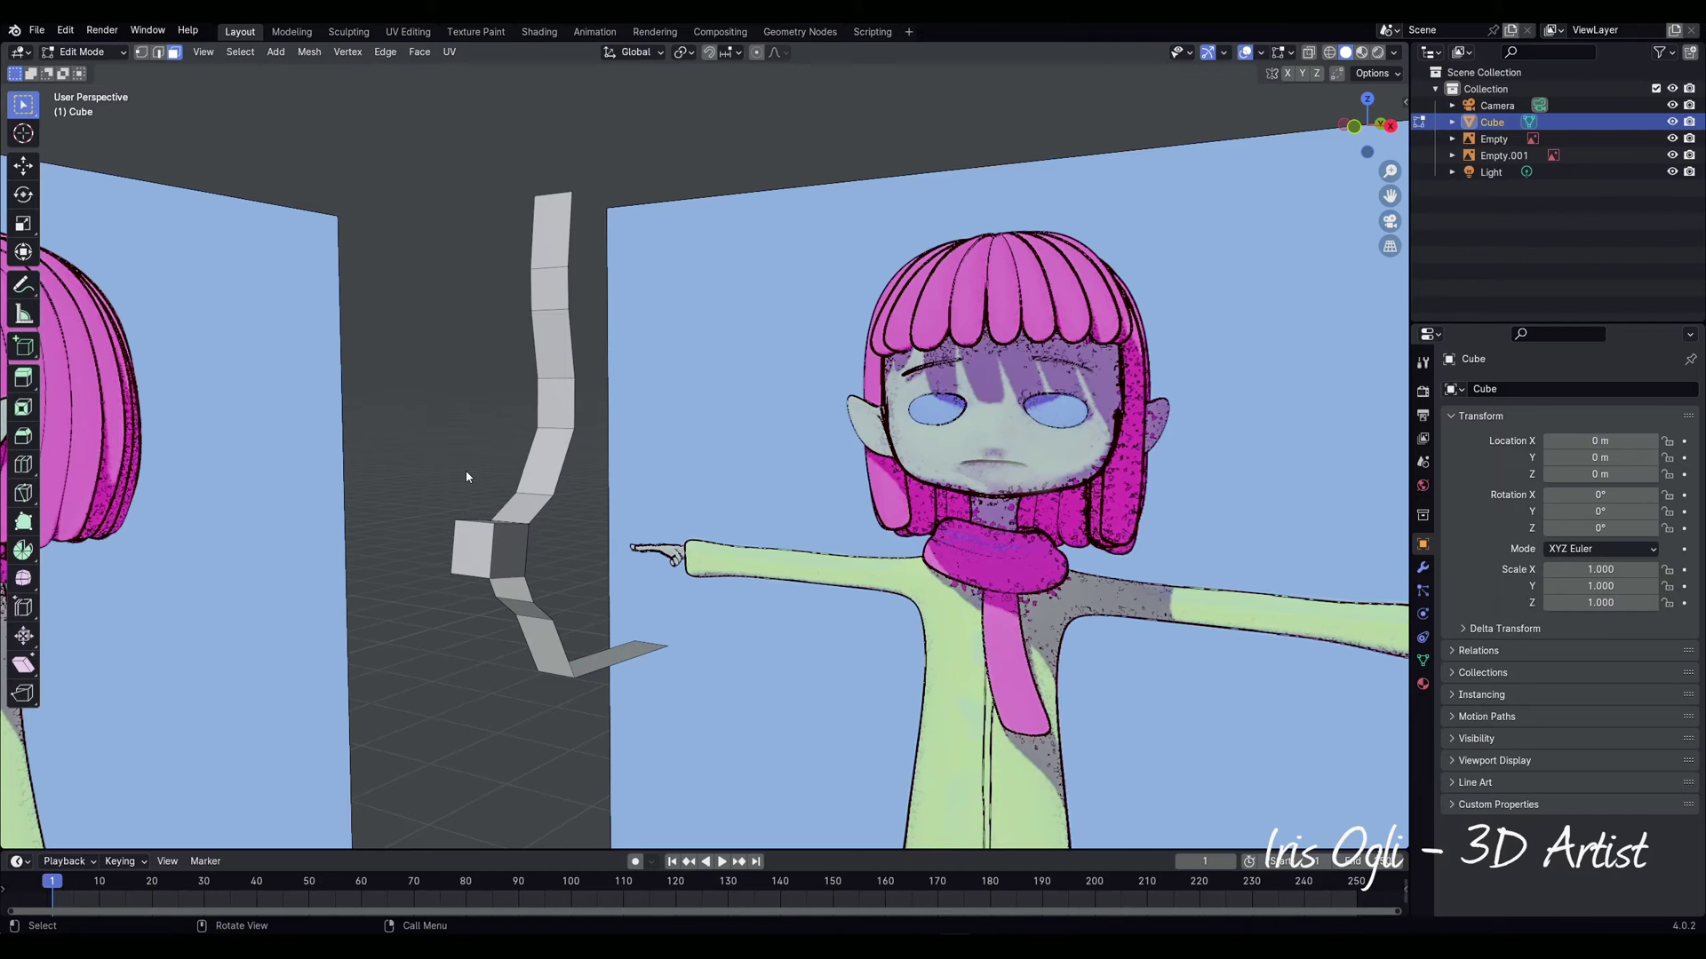
key(Tab)
right_click(557, 459)
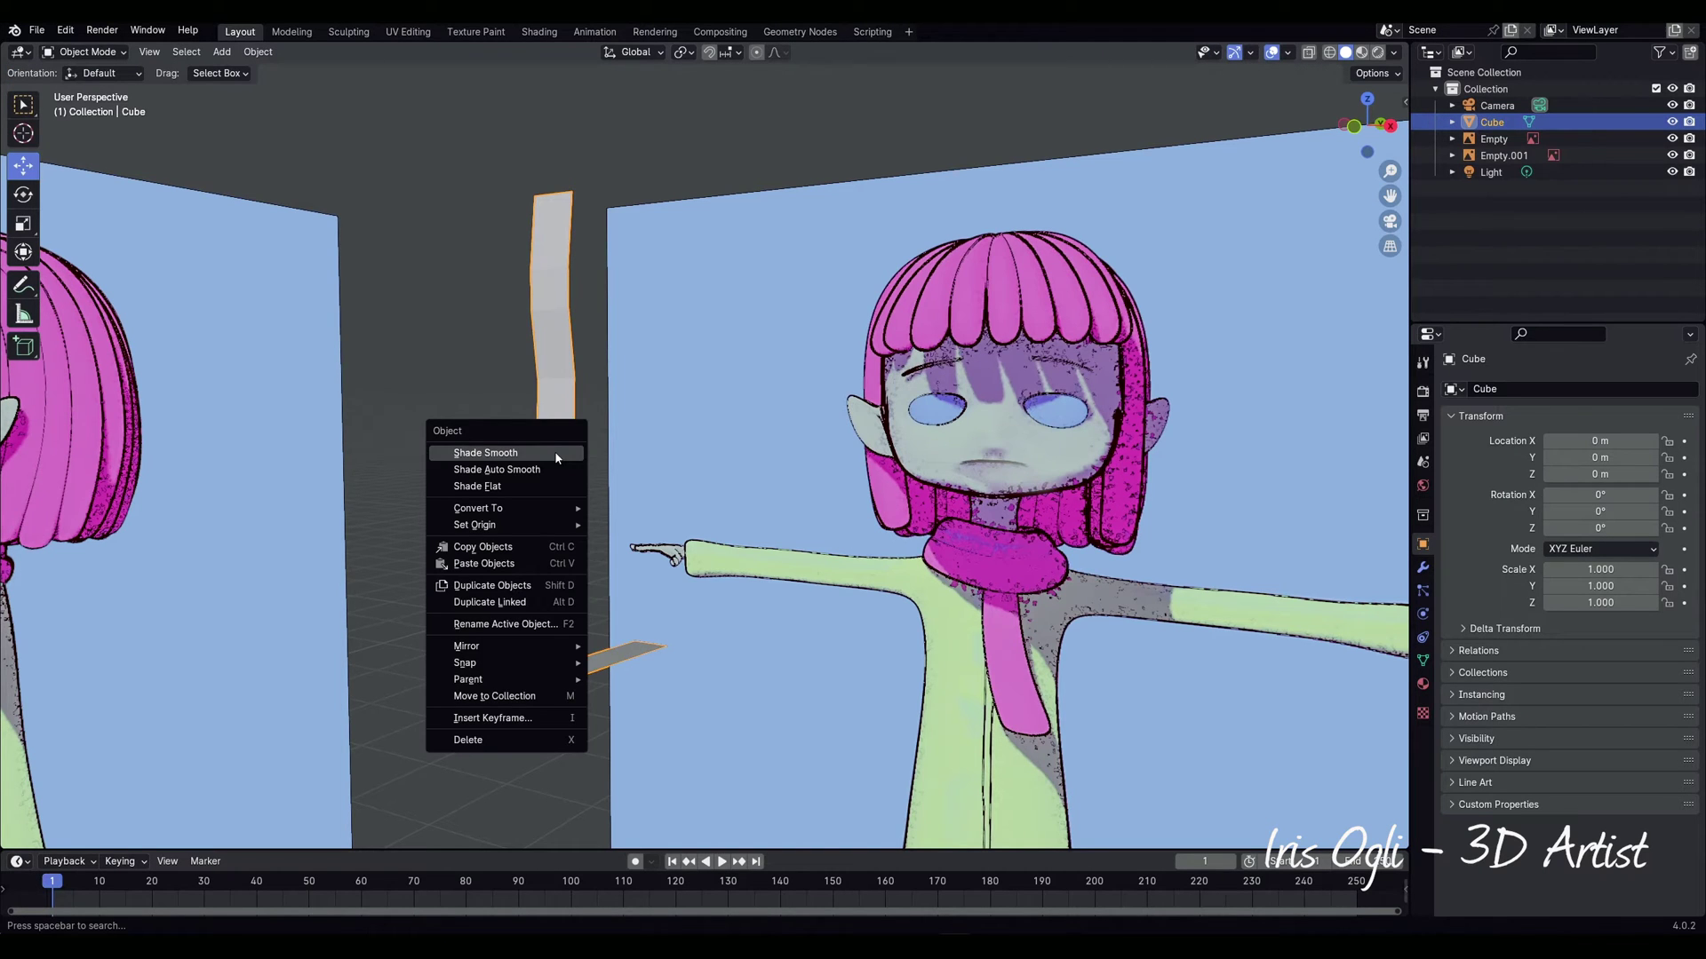
click(557, 455)
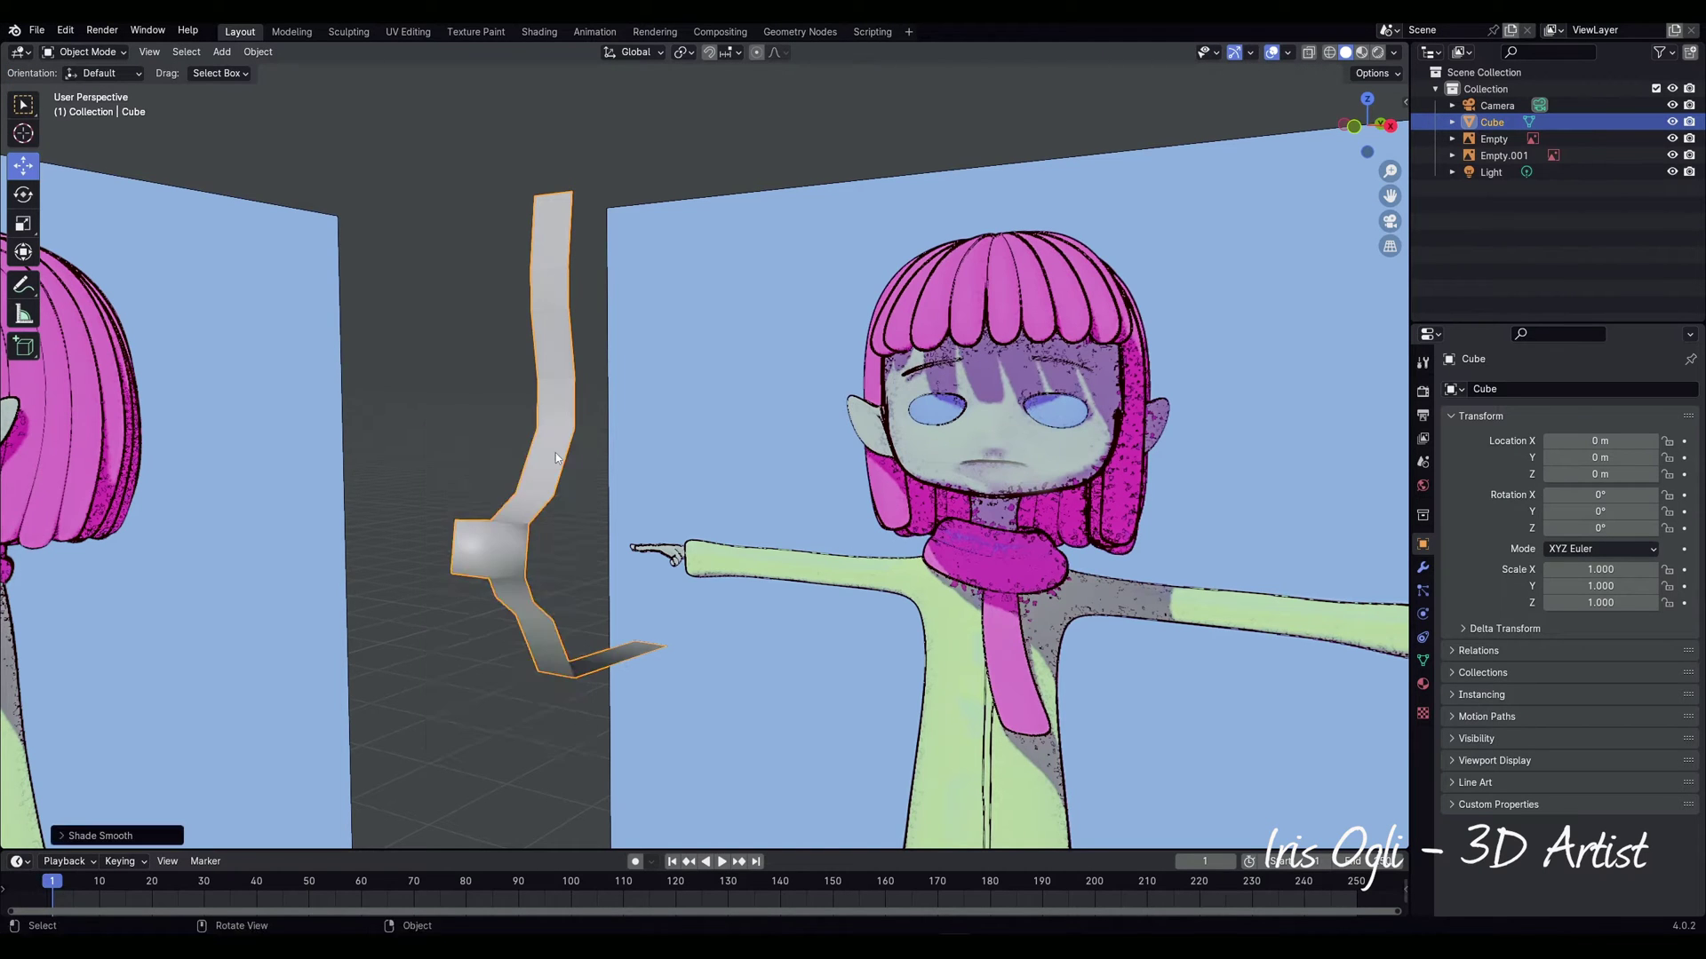
Step: Add a Subdivision Surface modifier with viewport level 2 and boundary smoothing set to Keep Corners
click(1422, 568)
click(1525, 391)
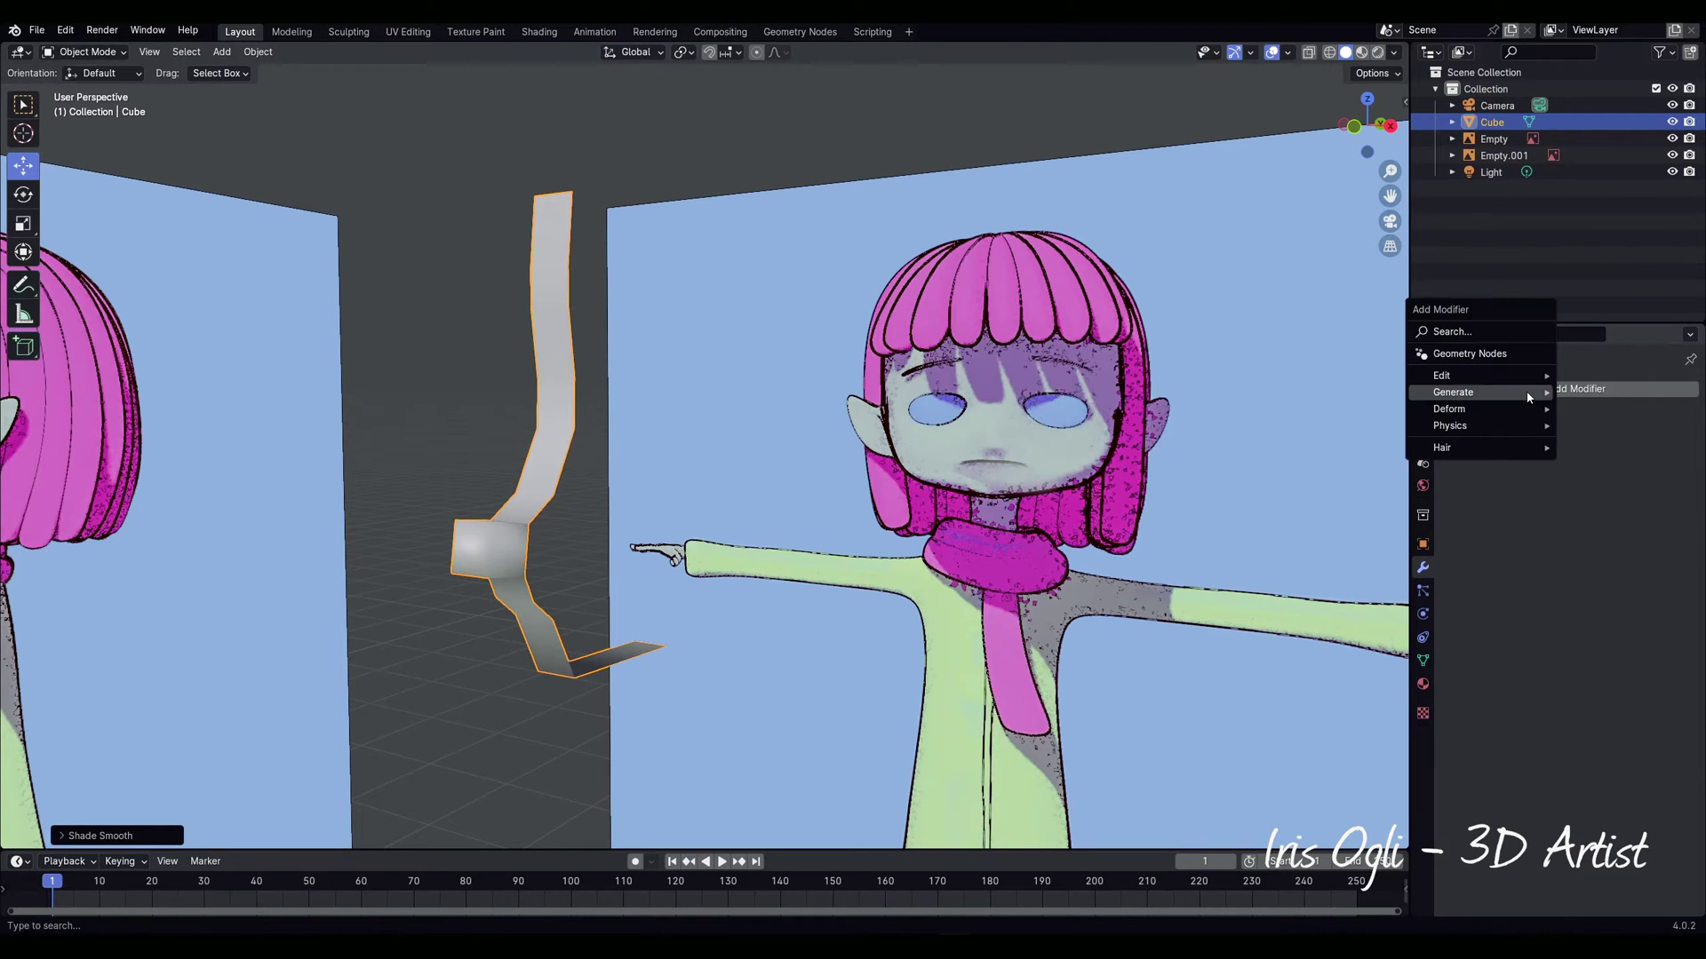
mouse_move(1528, 398)
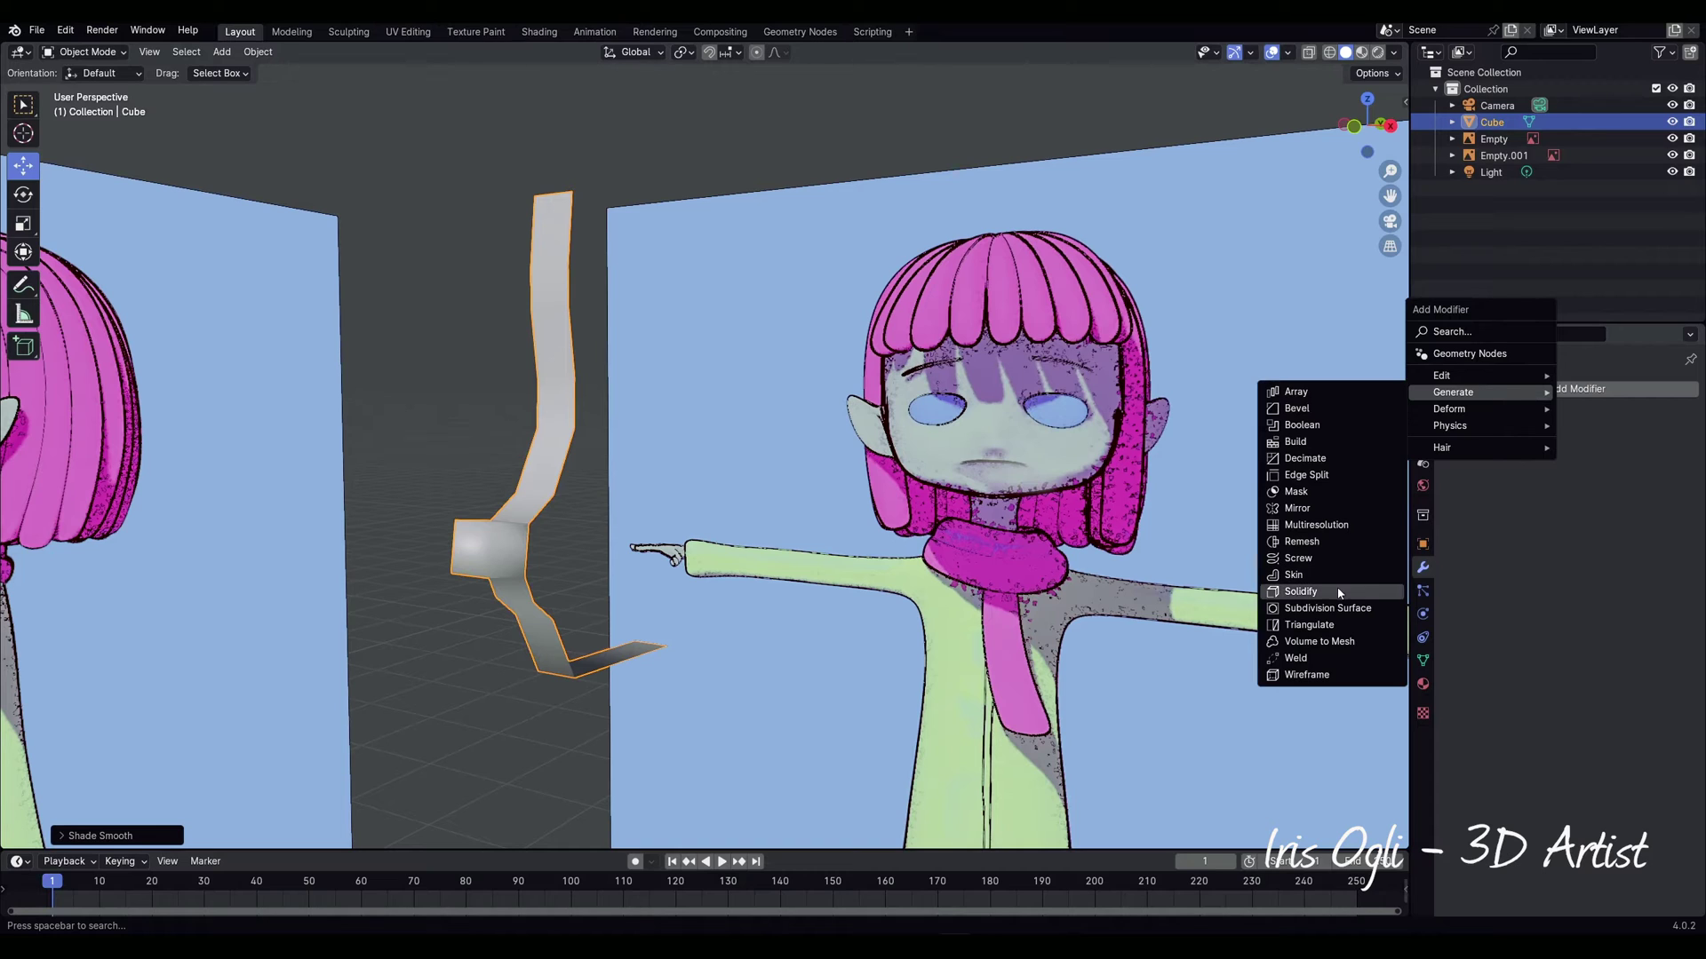
click(1327, 608)
click(1665, 461)
click(1465, 525)
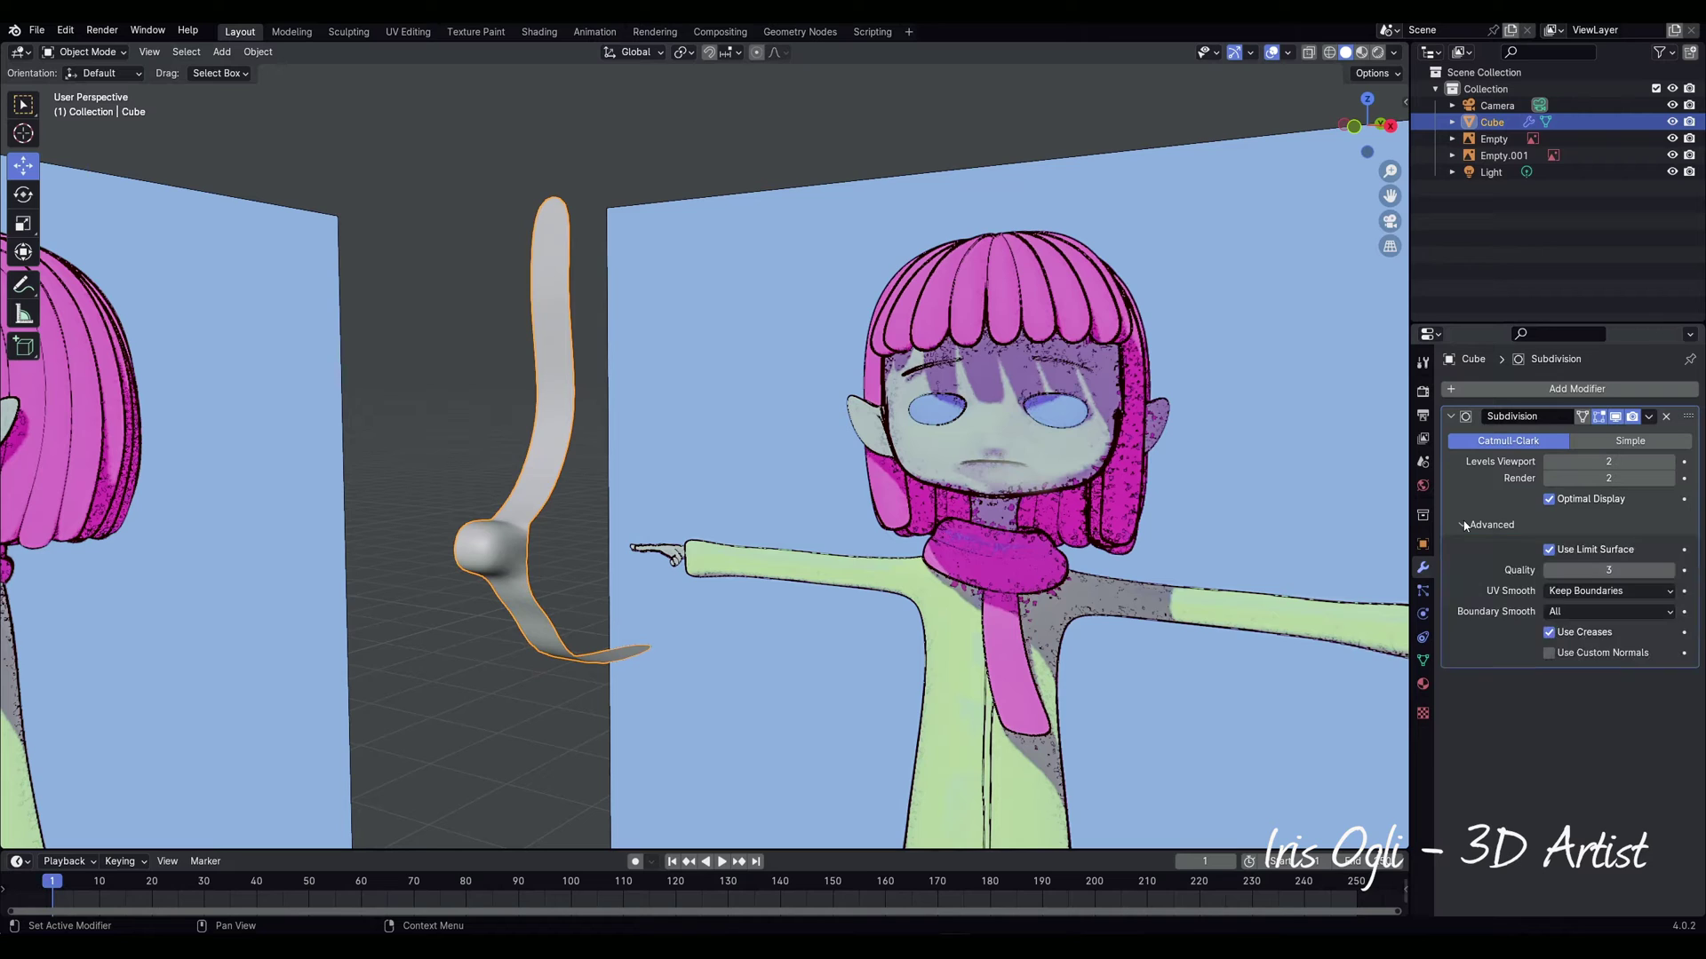
click(1580, 611)
click(1580, 630)
Step: Delete the strip's face between the upper and lower lip to open the mouth, and return to the front view
scroll(523, 597, up, 1)
key(Tab)
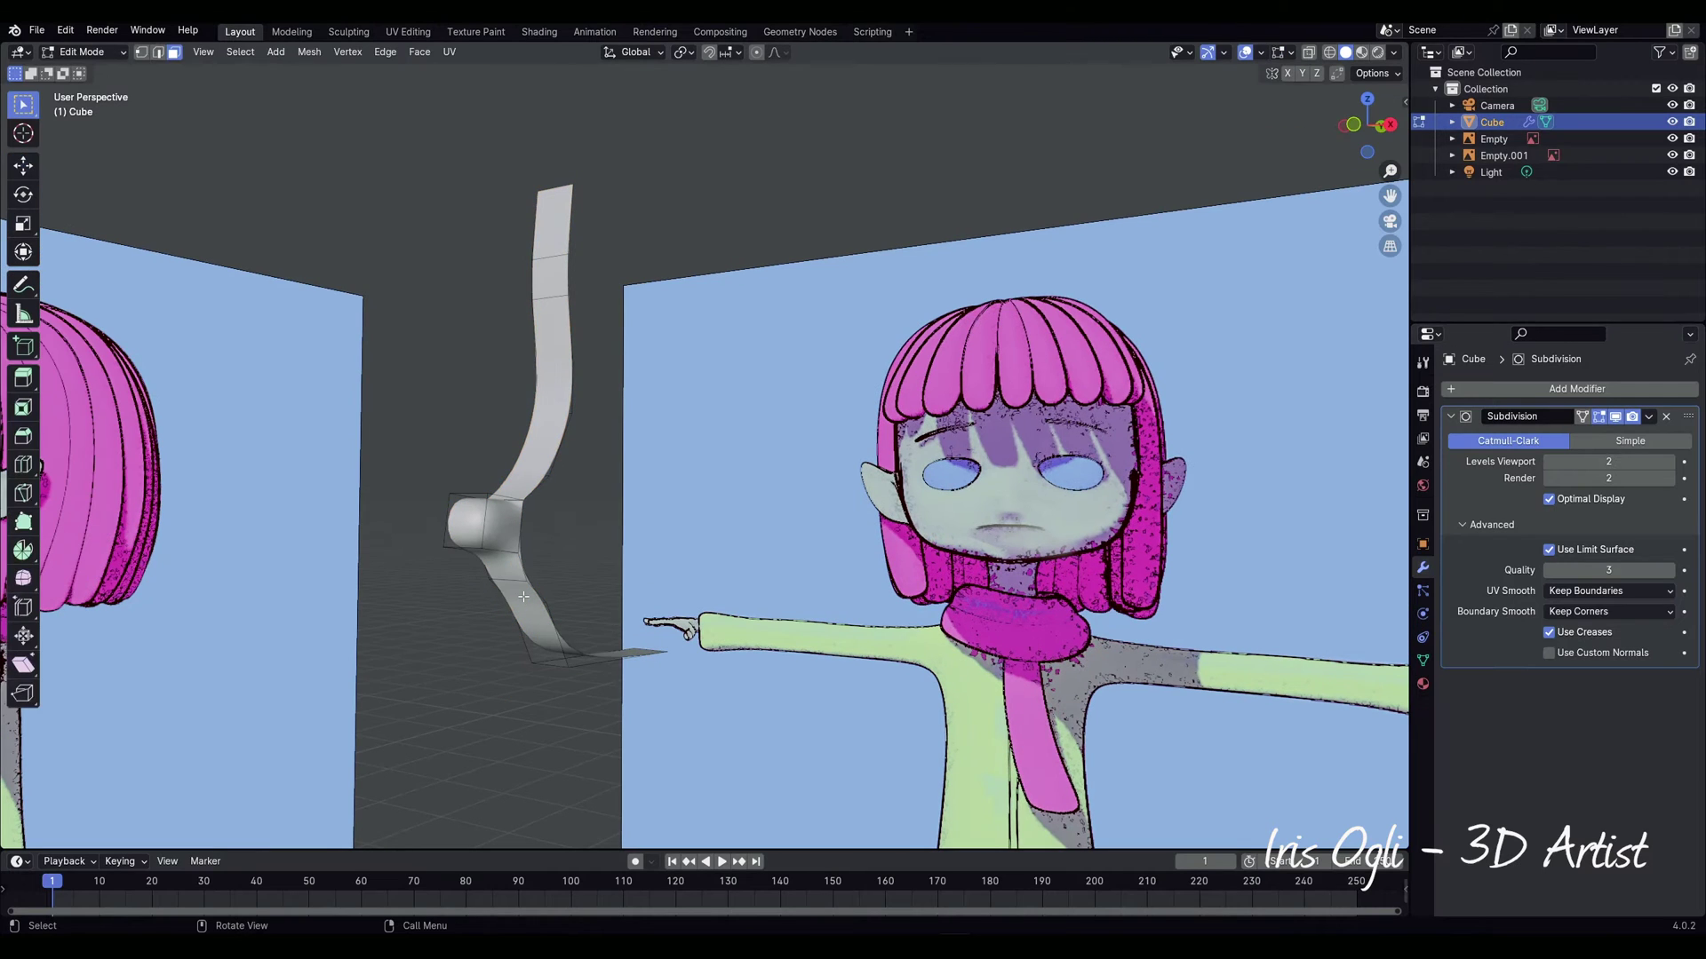
alt+click(524, 597)
key(x)
click(526, 597)
key(KP_1)
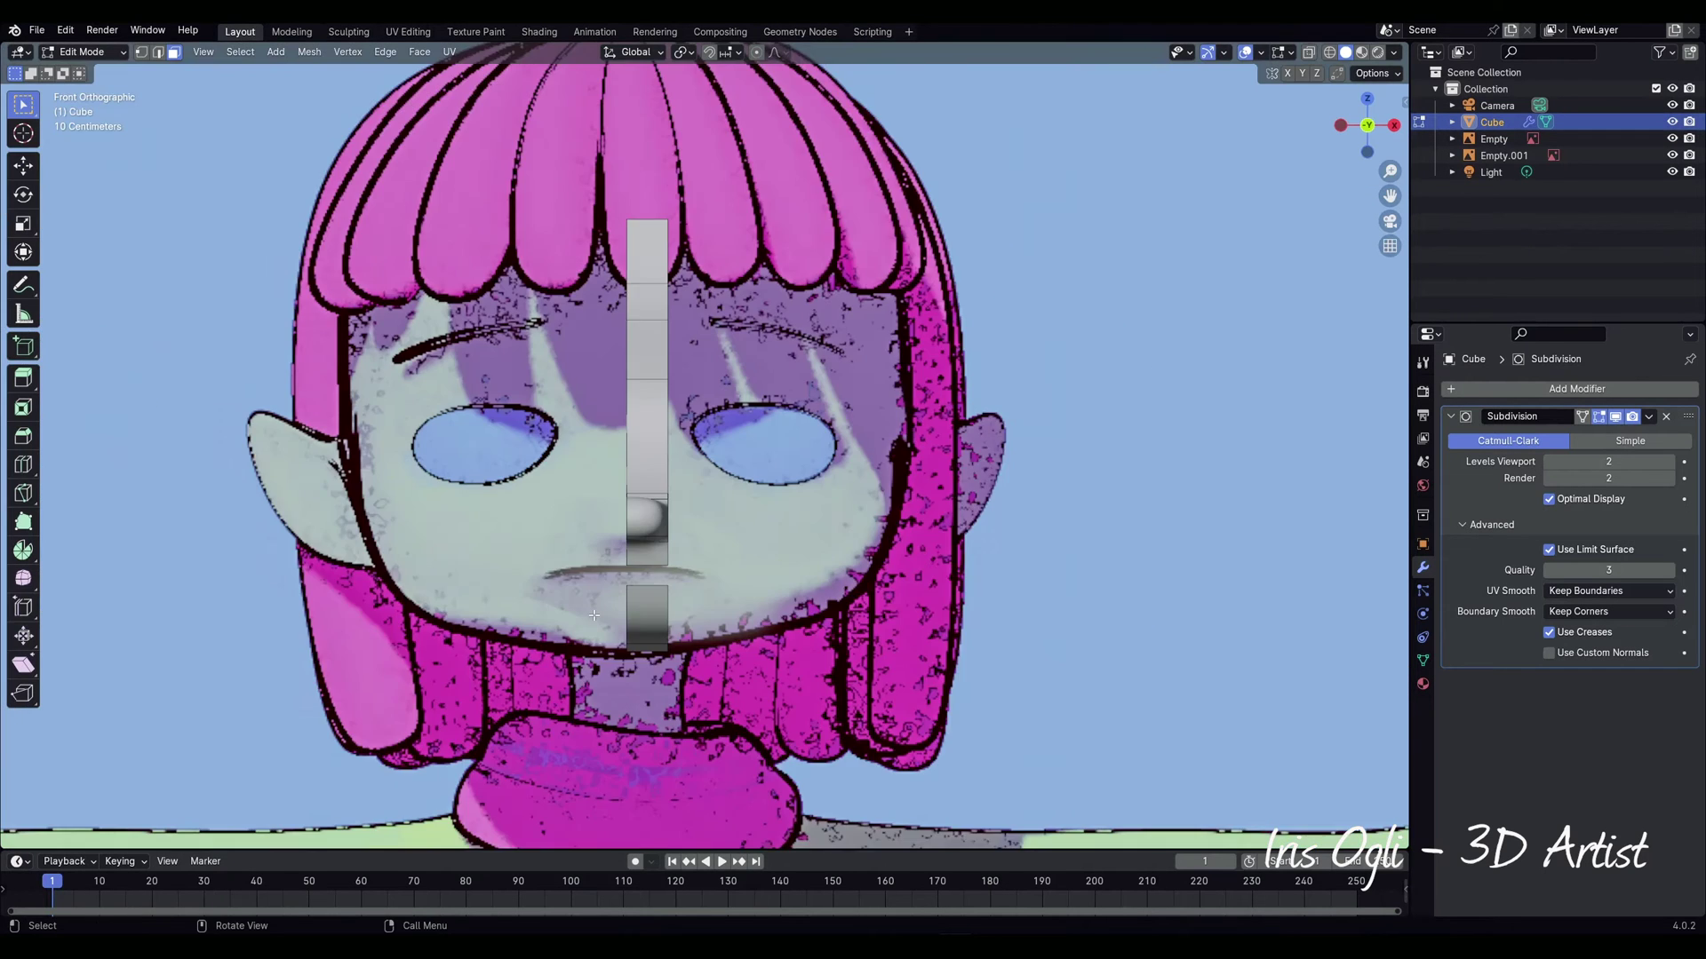
Step: Add an edge loop across the strip below the mouth and raise the lower lip's top edge along Z toward the mouth line
scroll(612, 620, up, 6)
scroll(611, 620, up, 3)
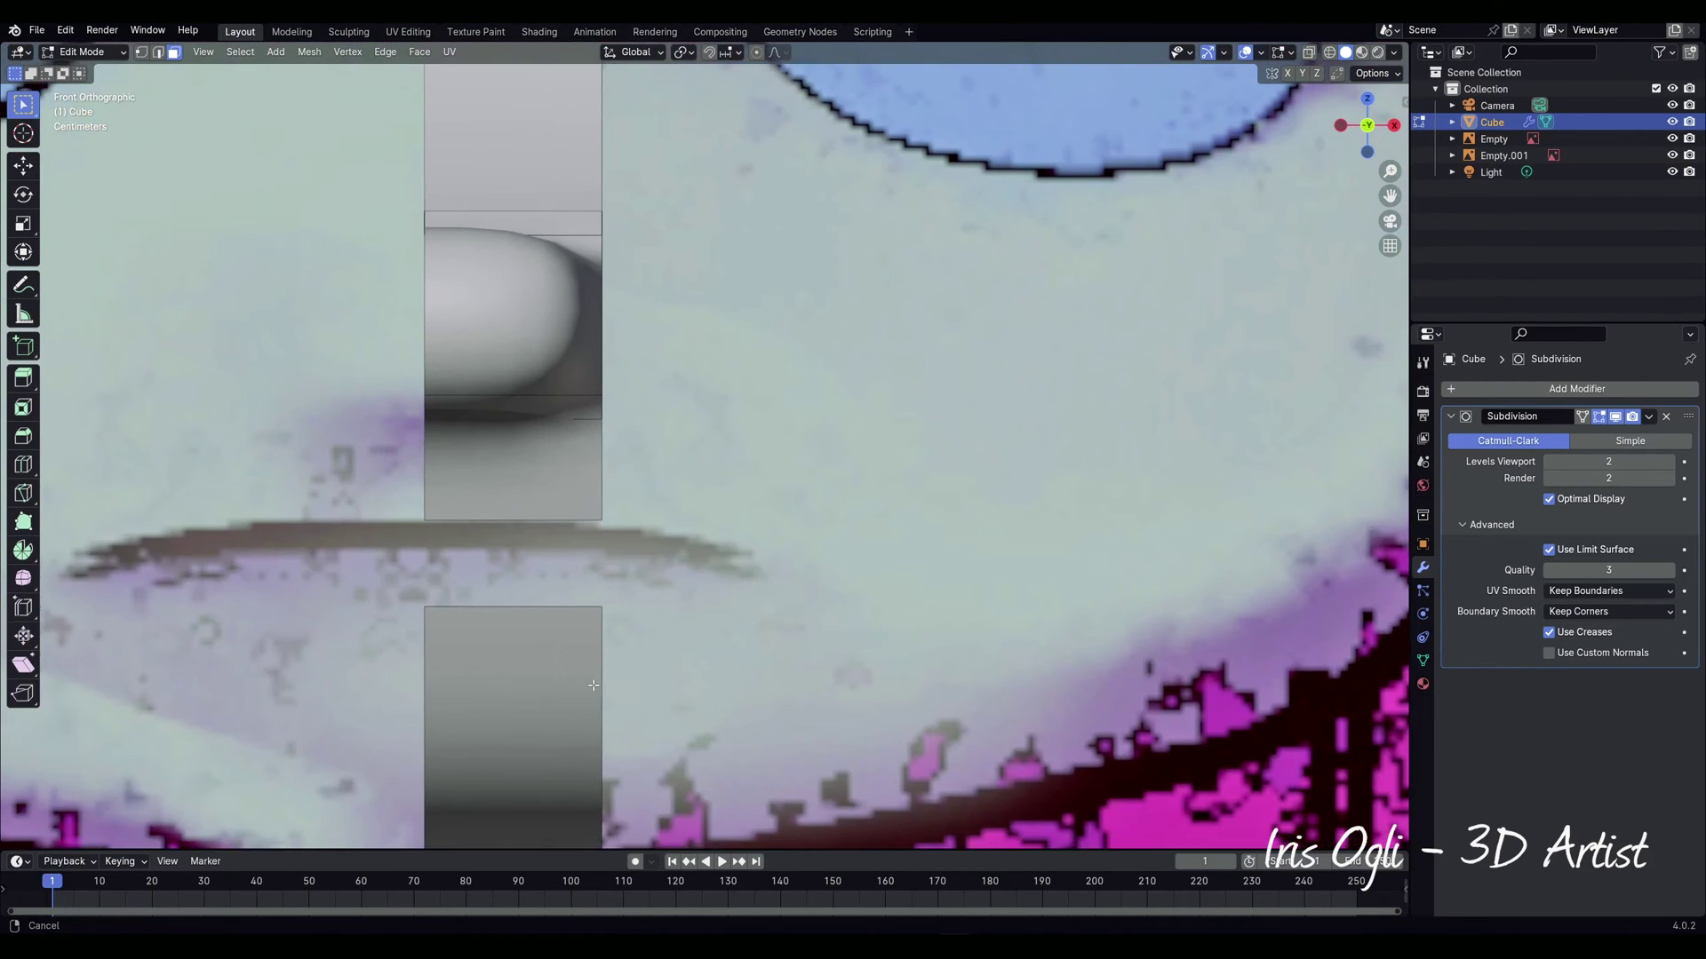
key(ctrl+r)
click(612, 664)
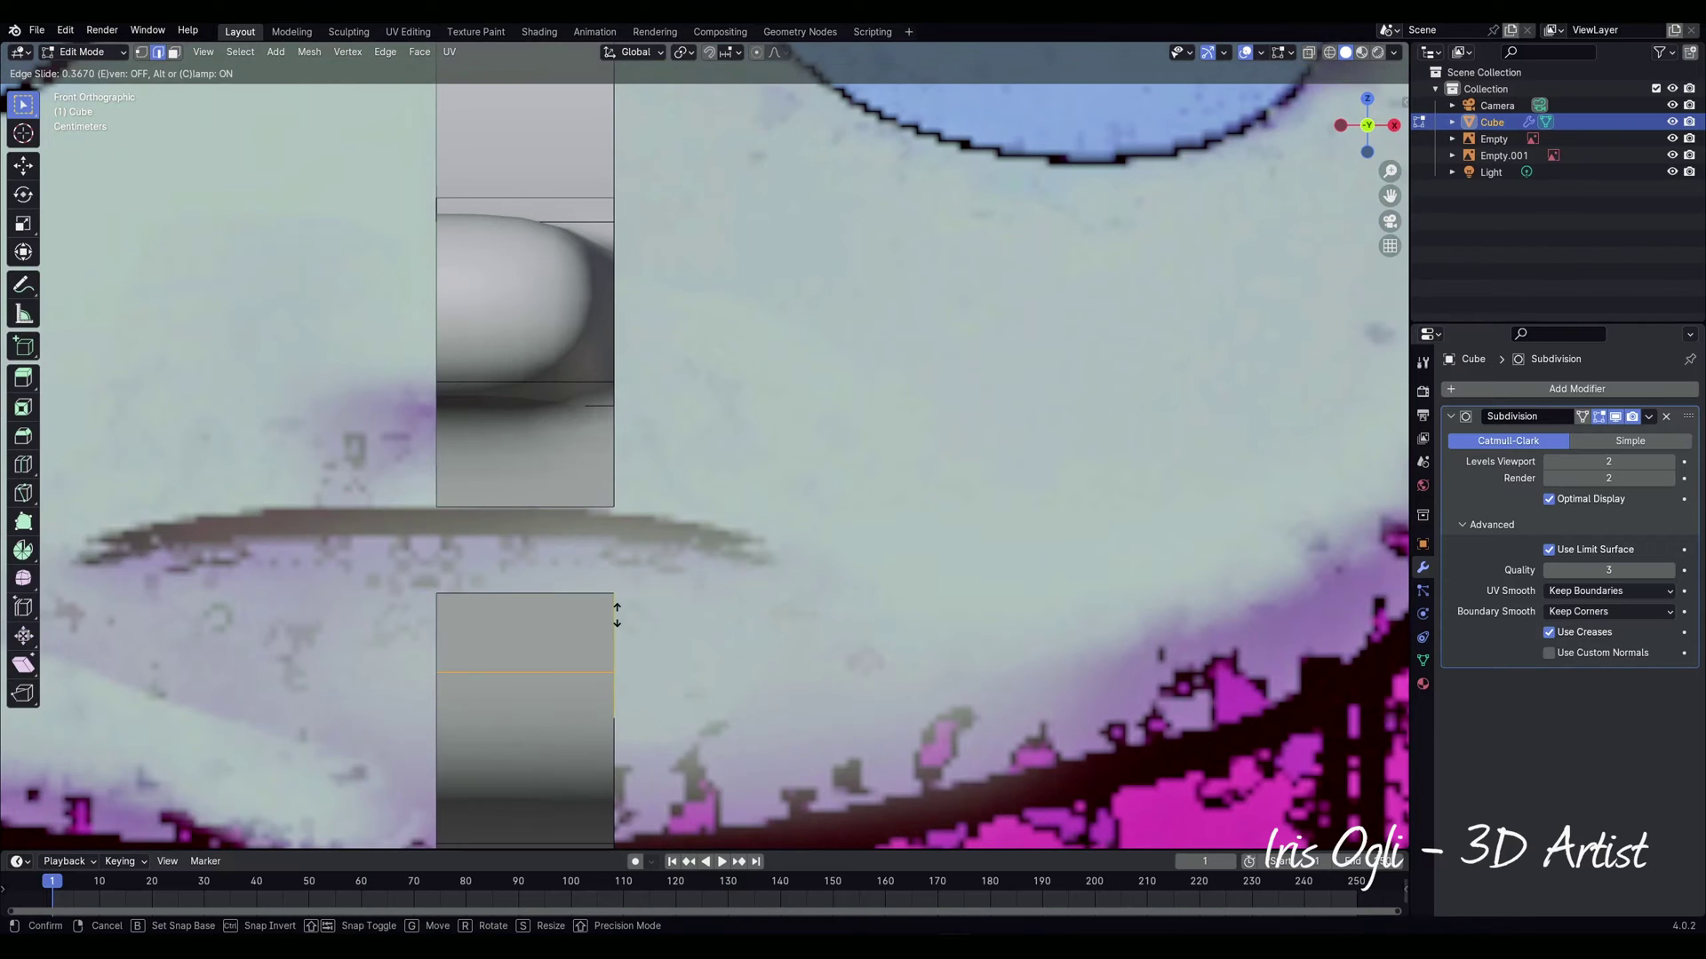
click(521, 593)
key(g)
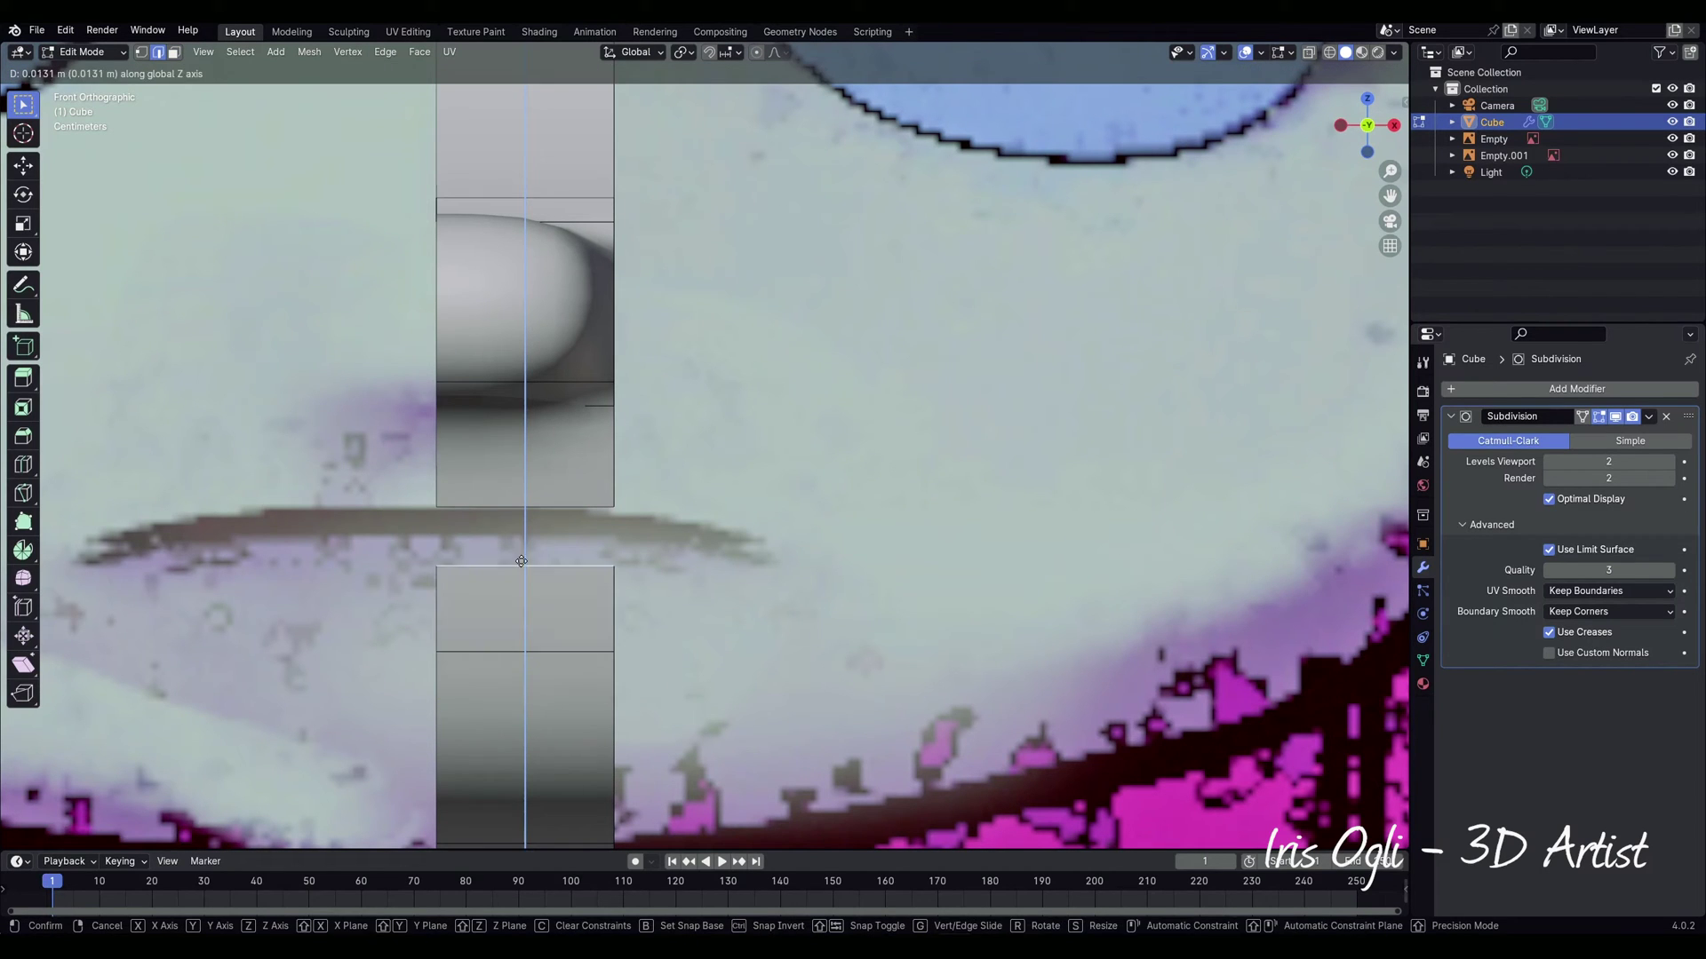
click(615, 480)
Step: Extrude the outer side edges of both lips to the mouth corner and merge the two inner vertices at center
click(612, 480)
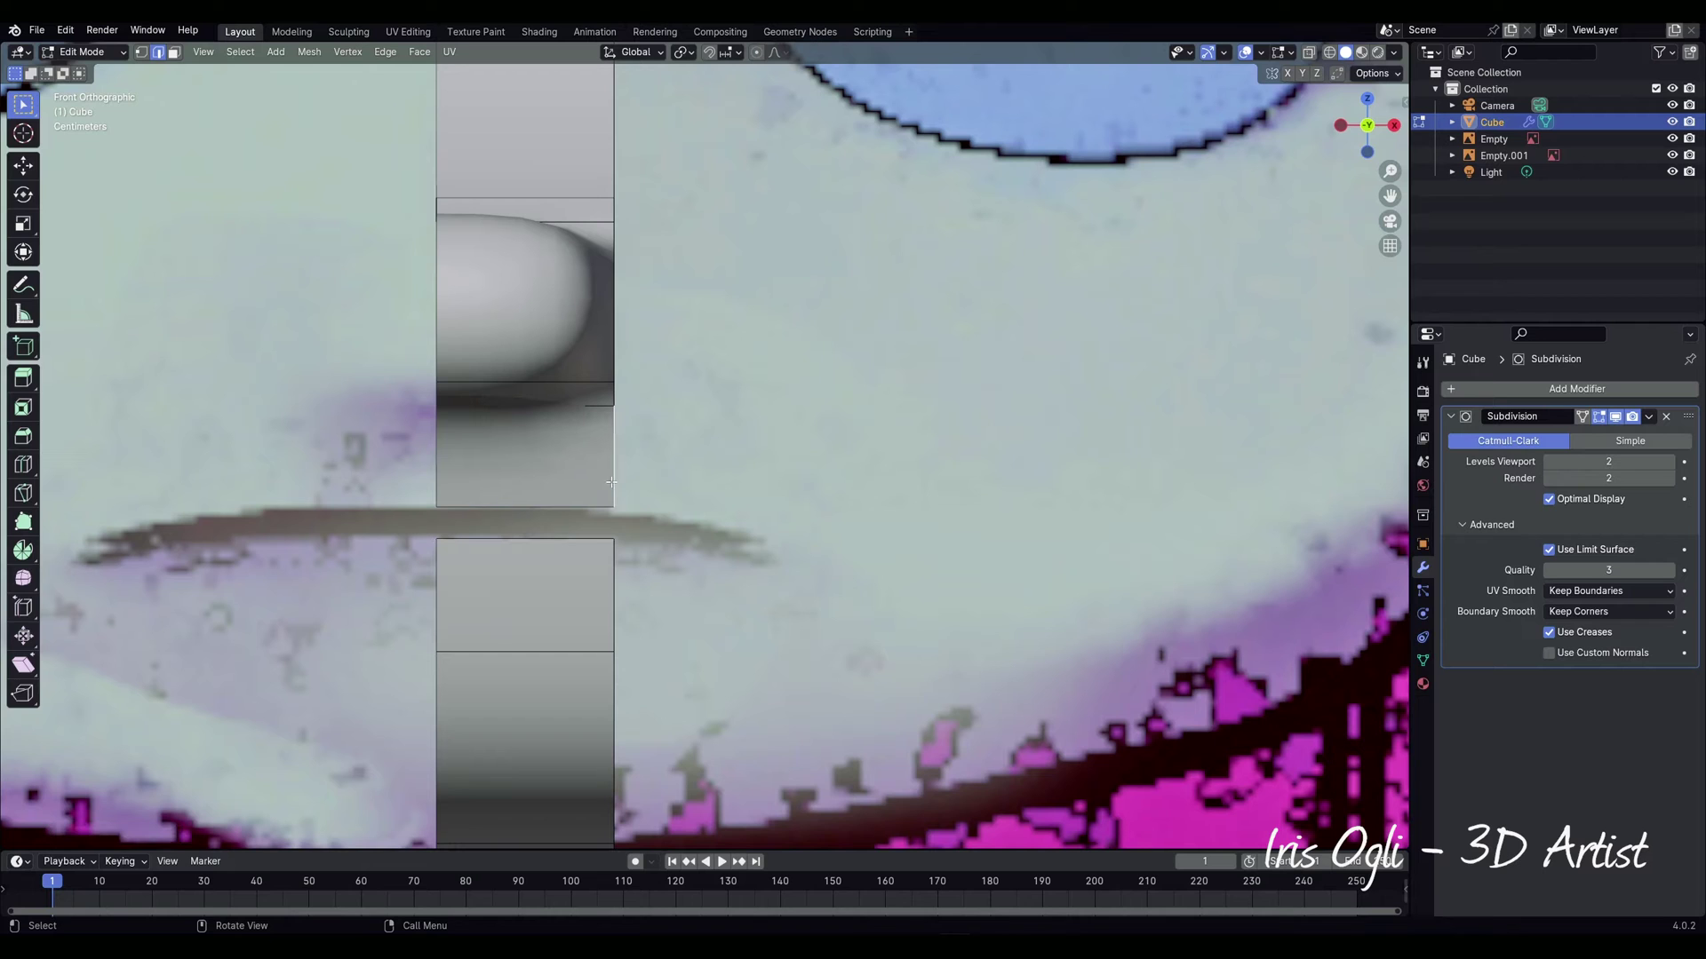
shift+click(614, 577)
key(e)
click(746, 547)
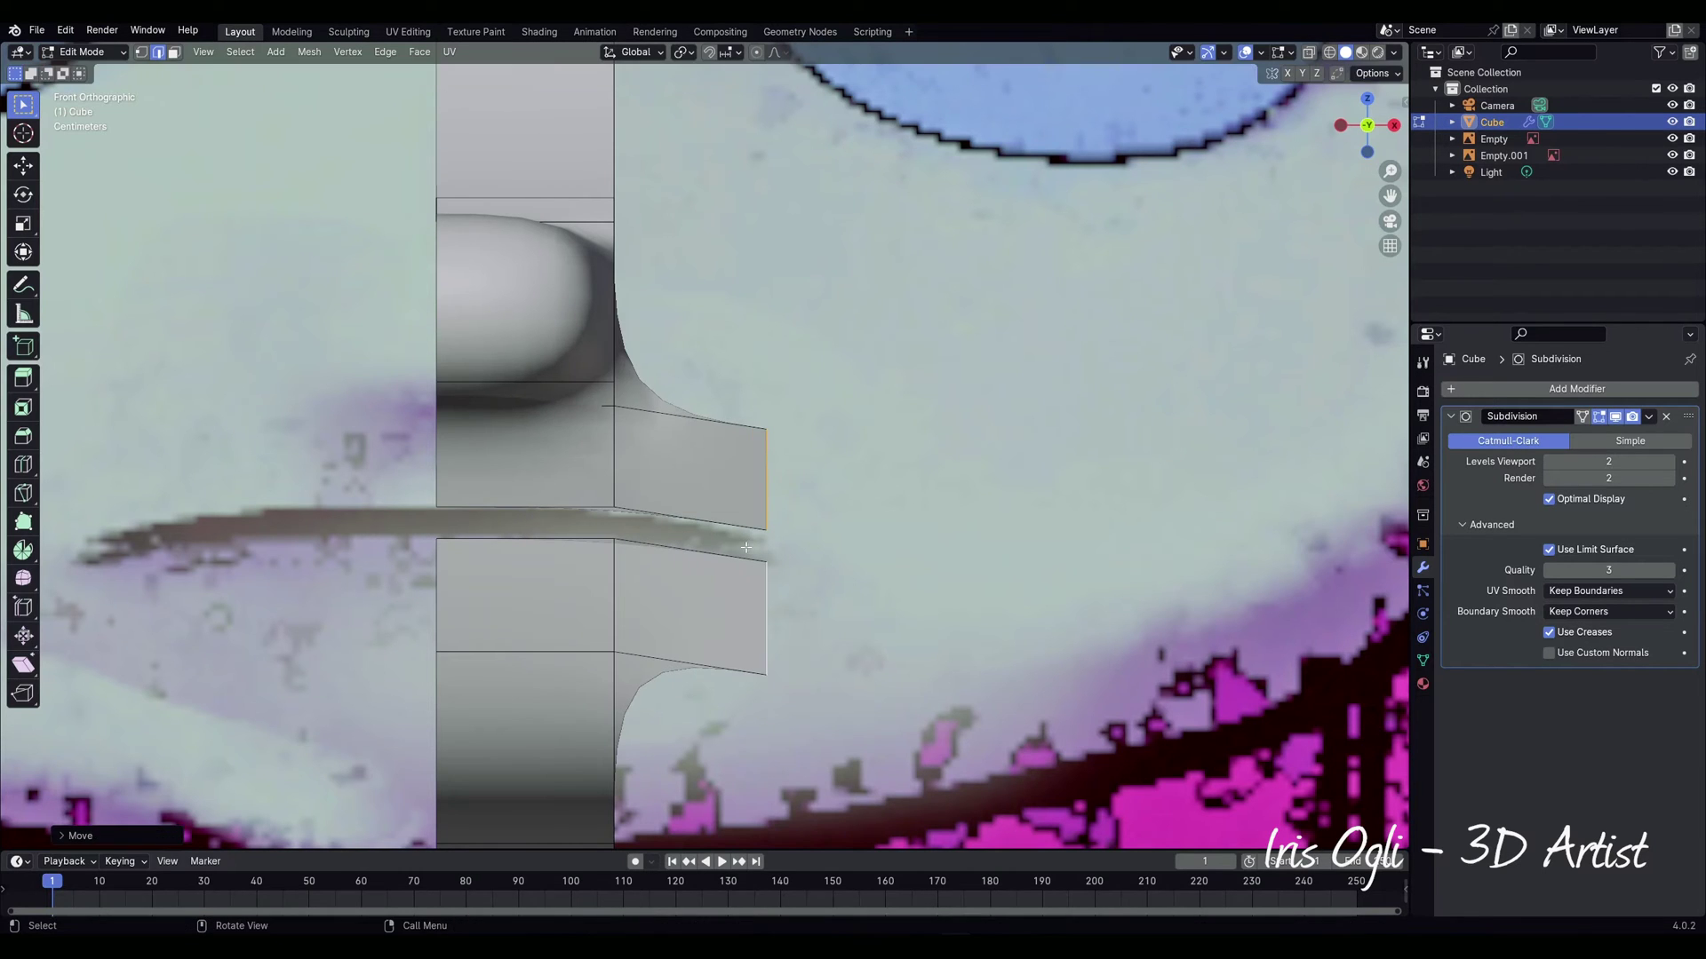
key(1)
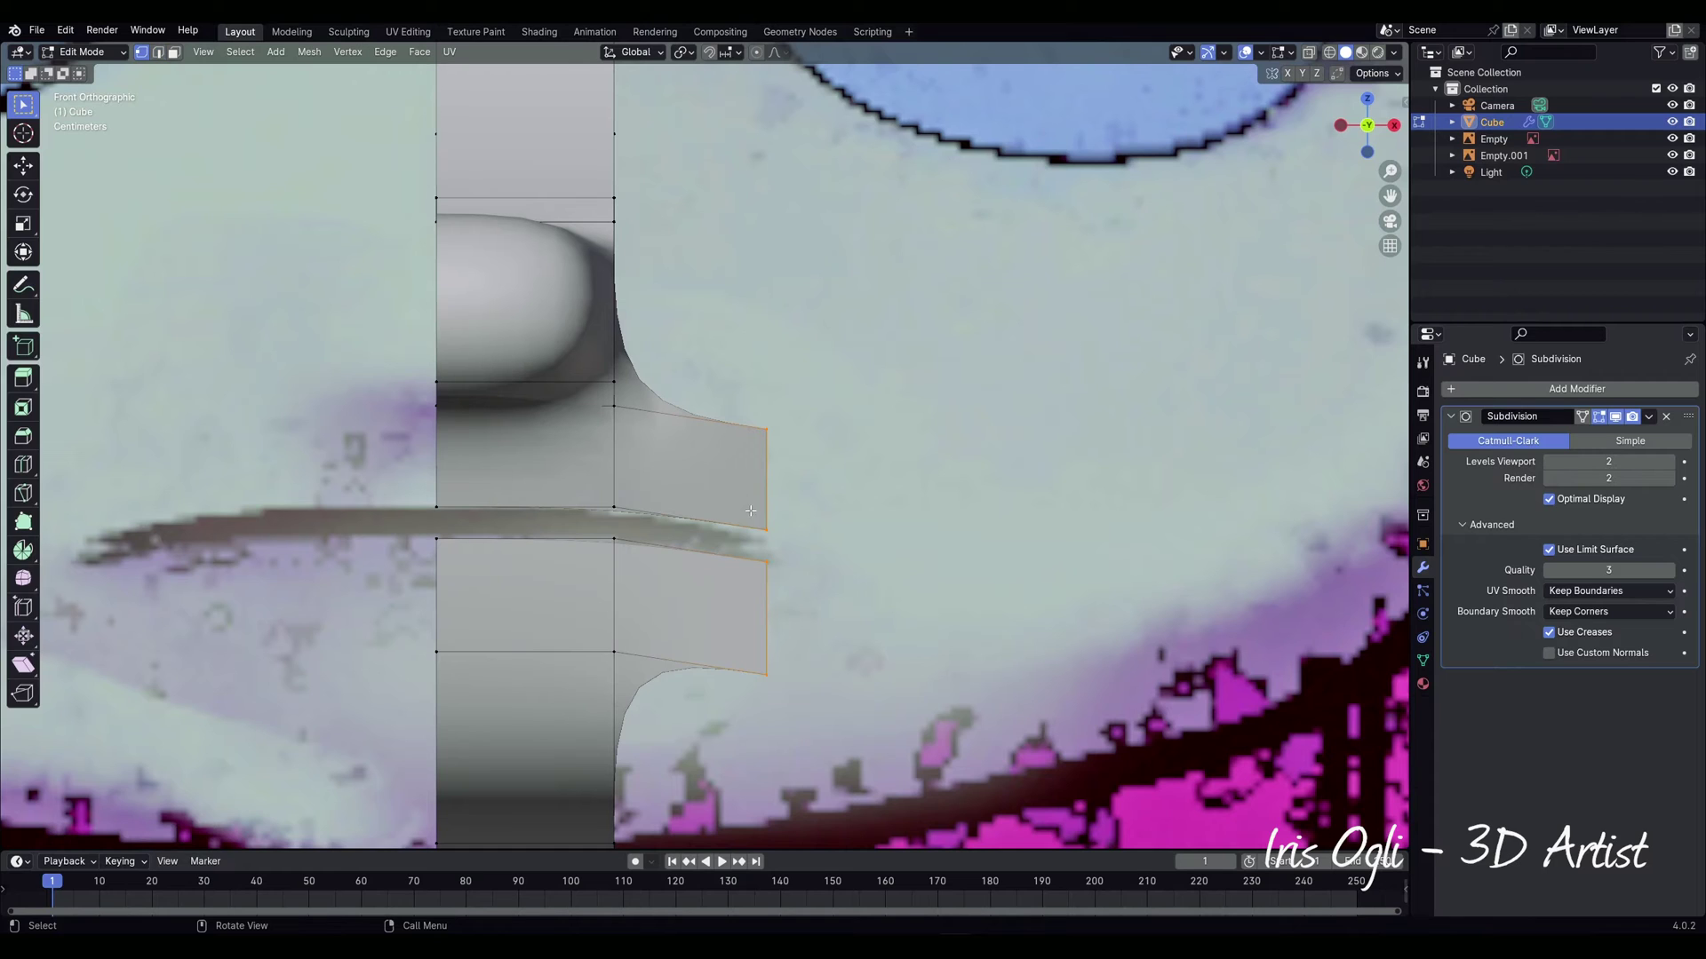
key(m)
click(808, 556)
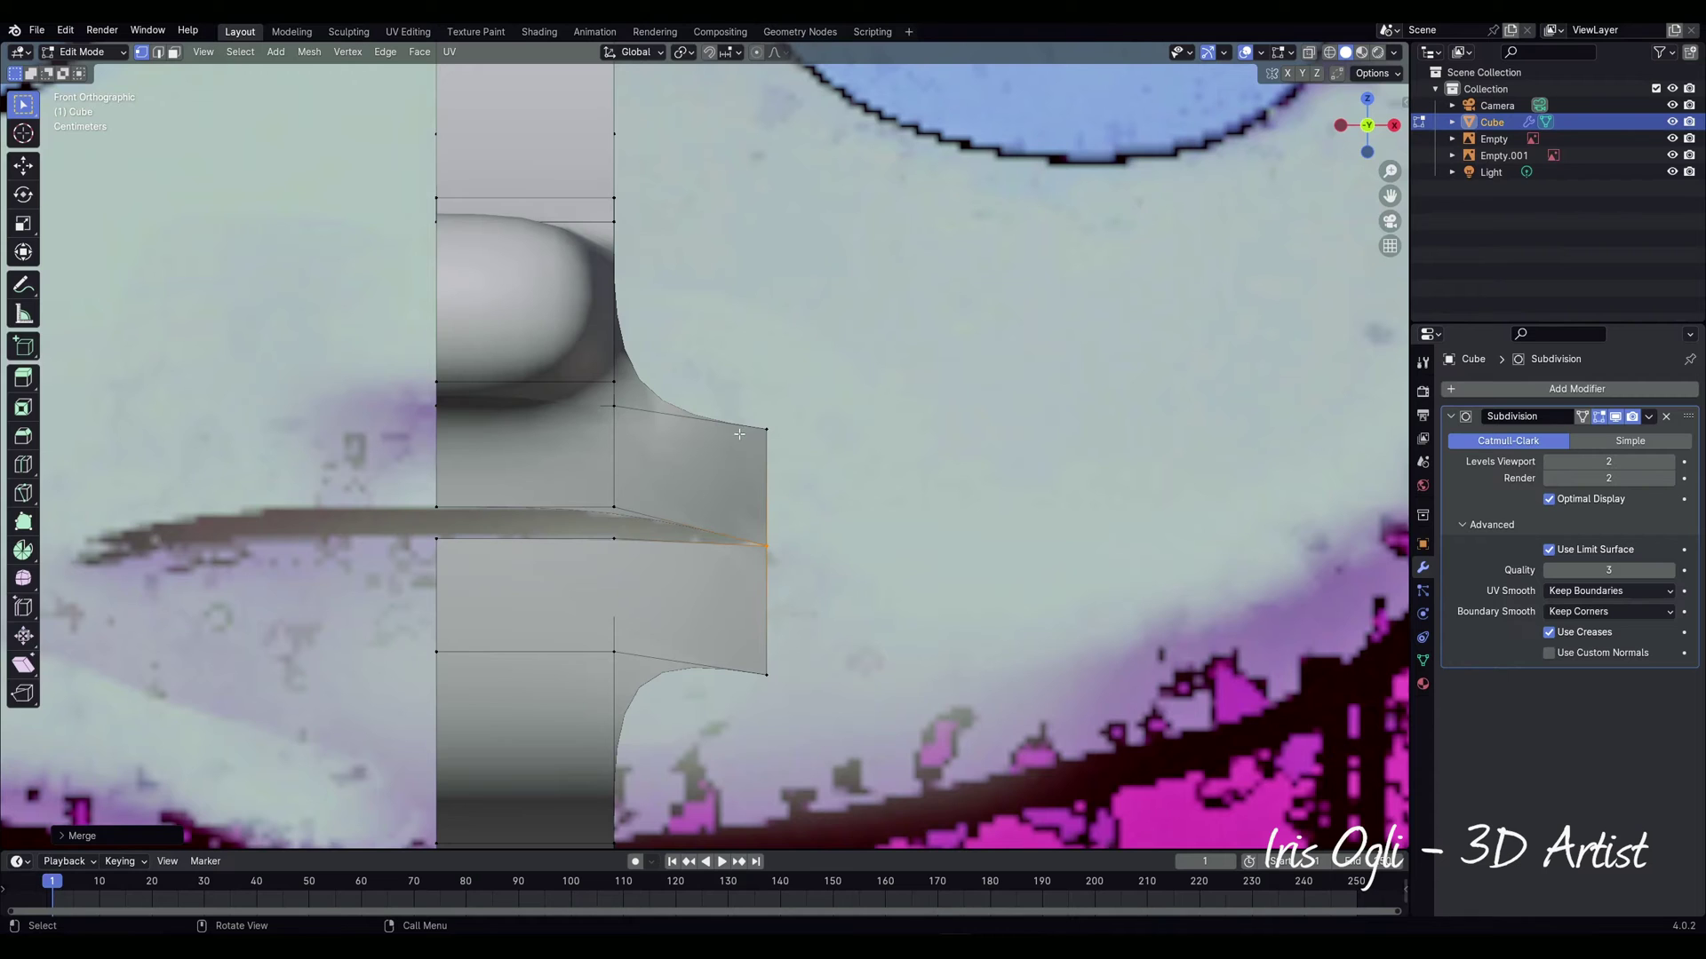
Step: Move the lip extrusion's two outer vertices outward, merge them at center, and shift the merged vertex farther beyond the mouth corner
shift+click(765, 673)
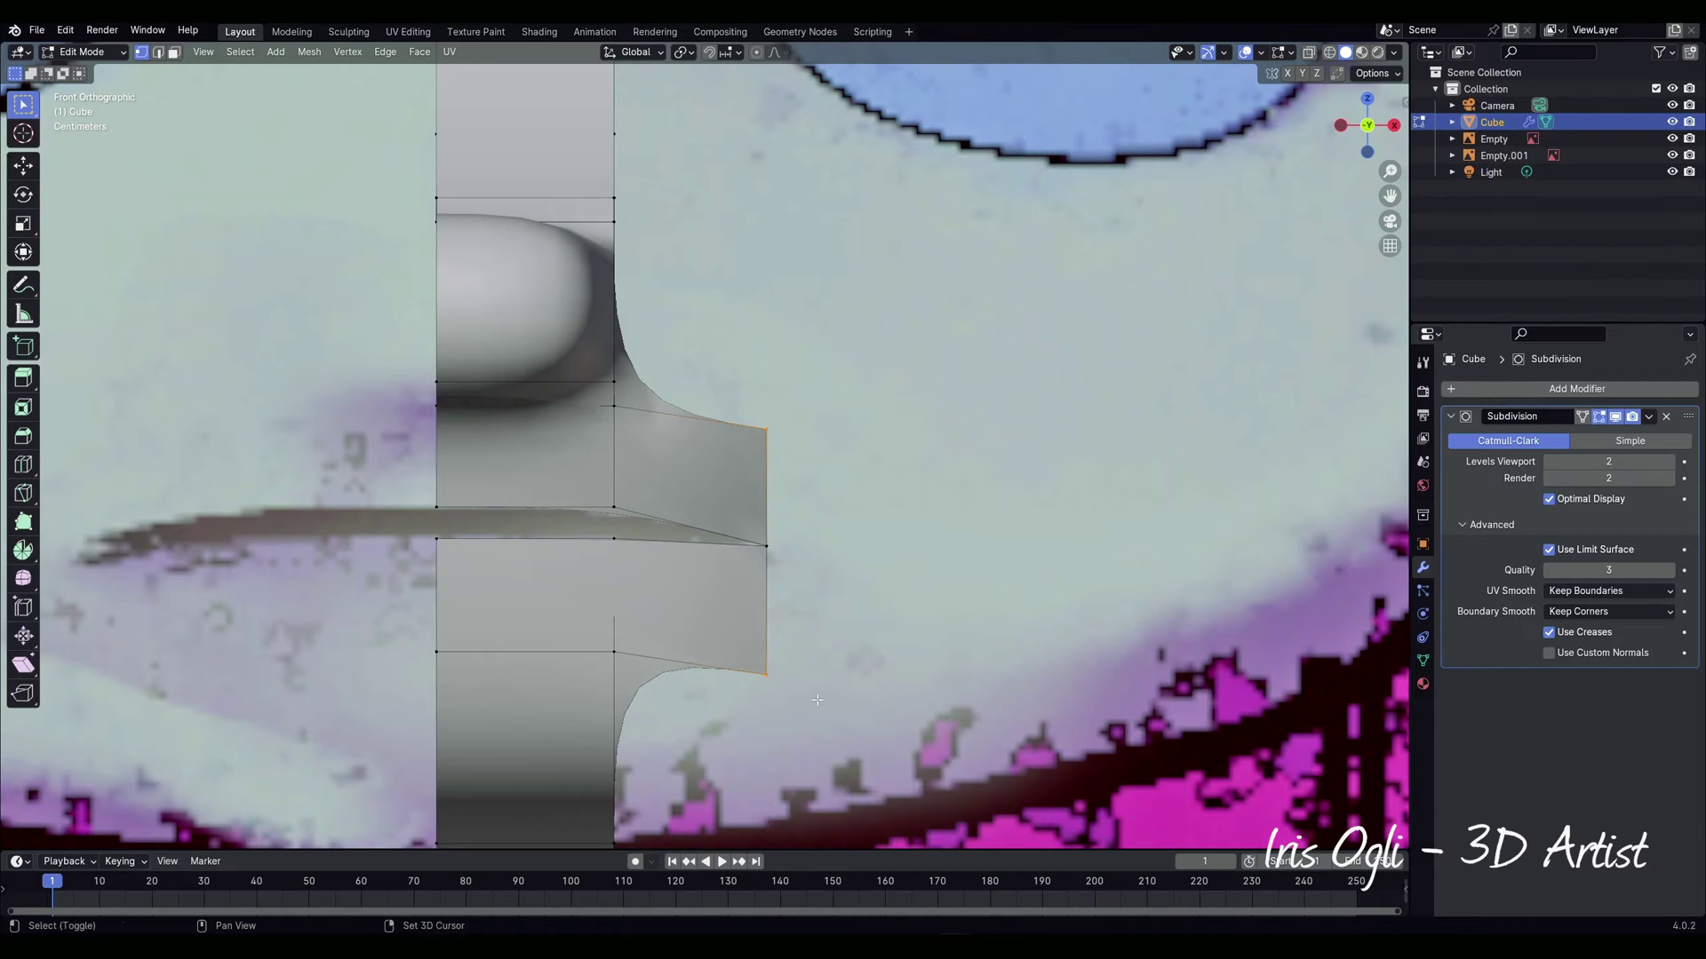
key(g)
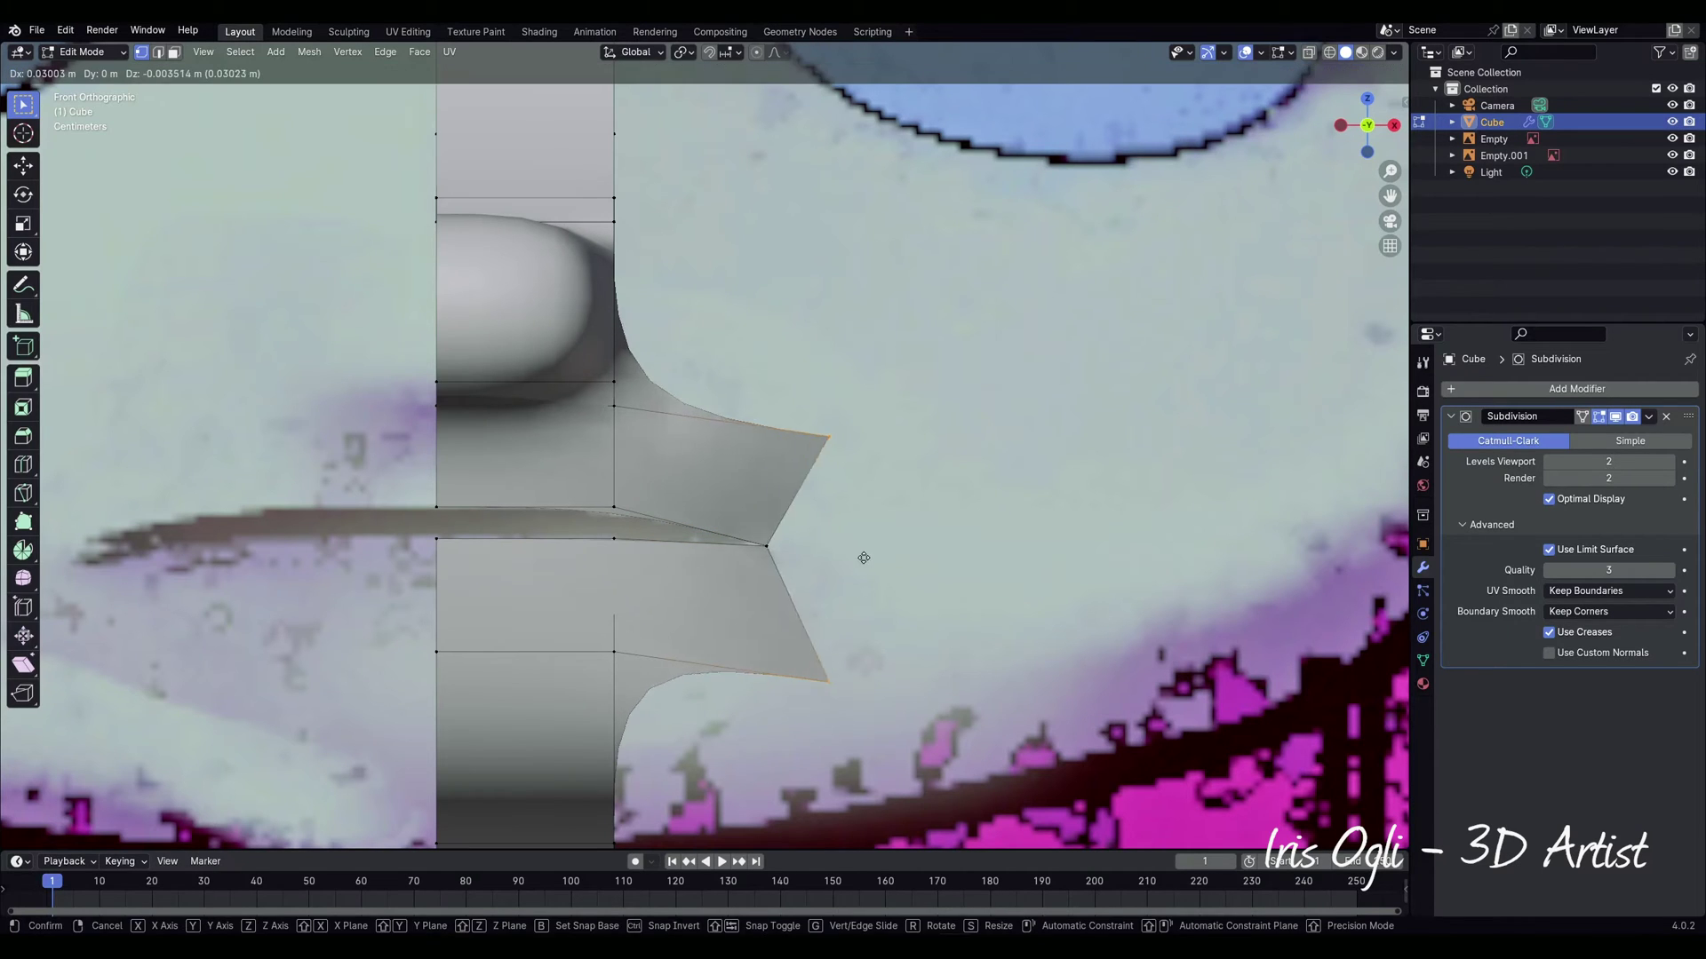
click(1016, 558)
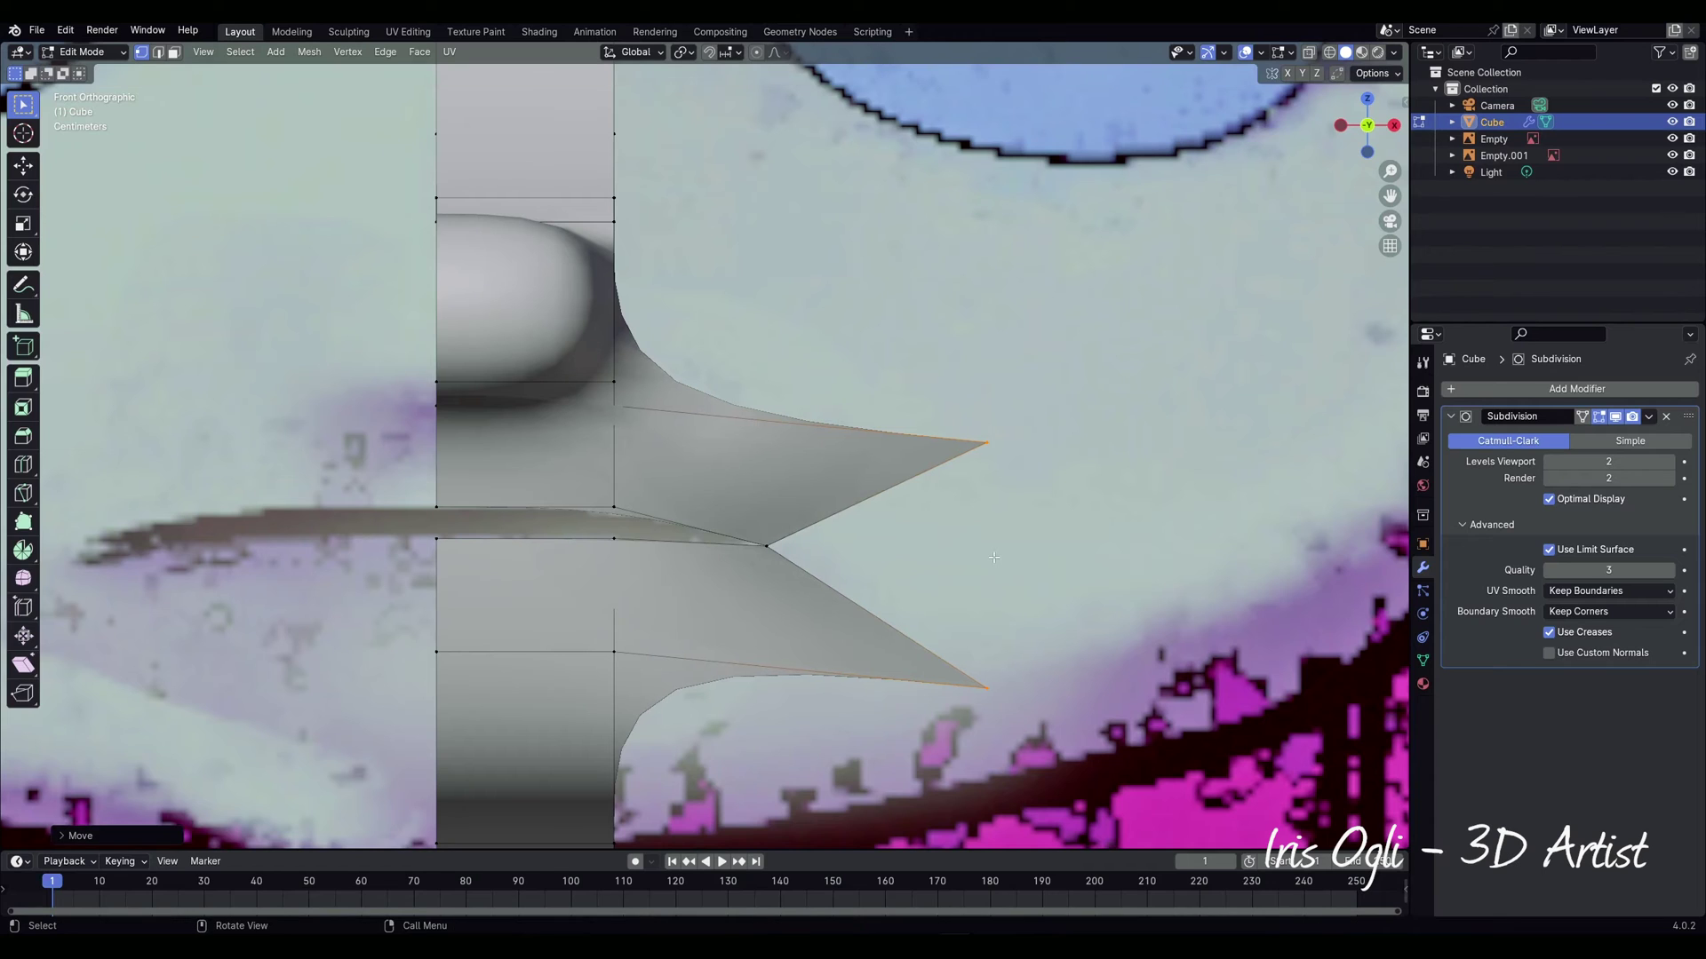
key(m)
click(988, 563)
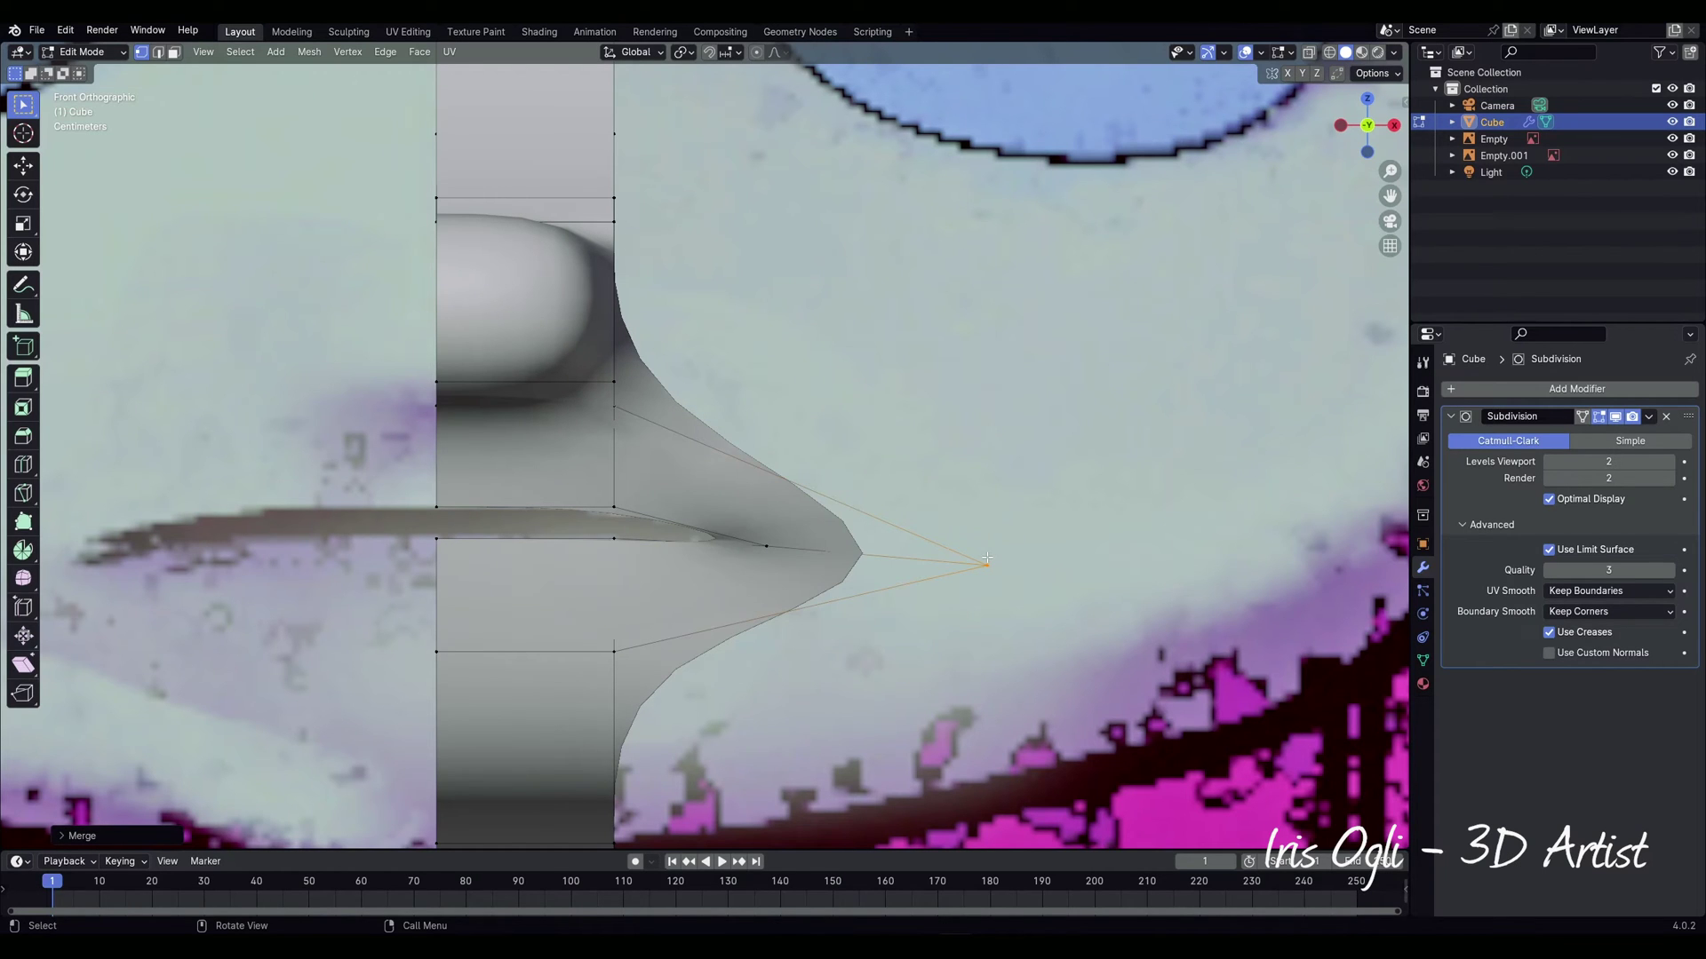
key(g)
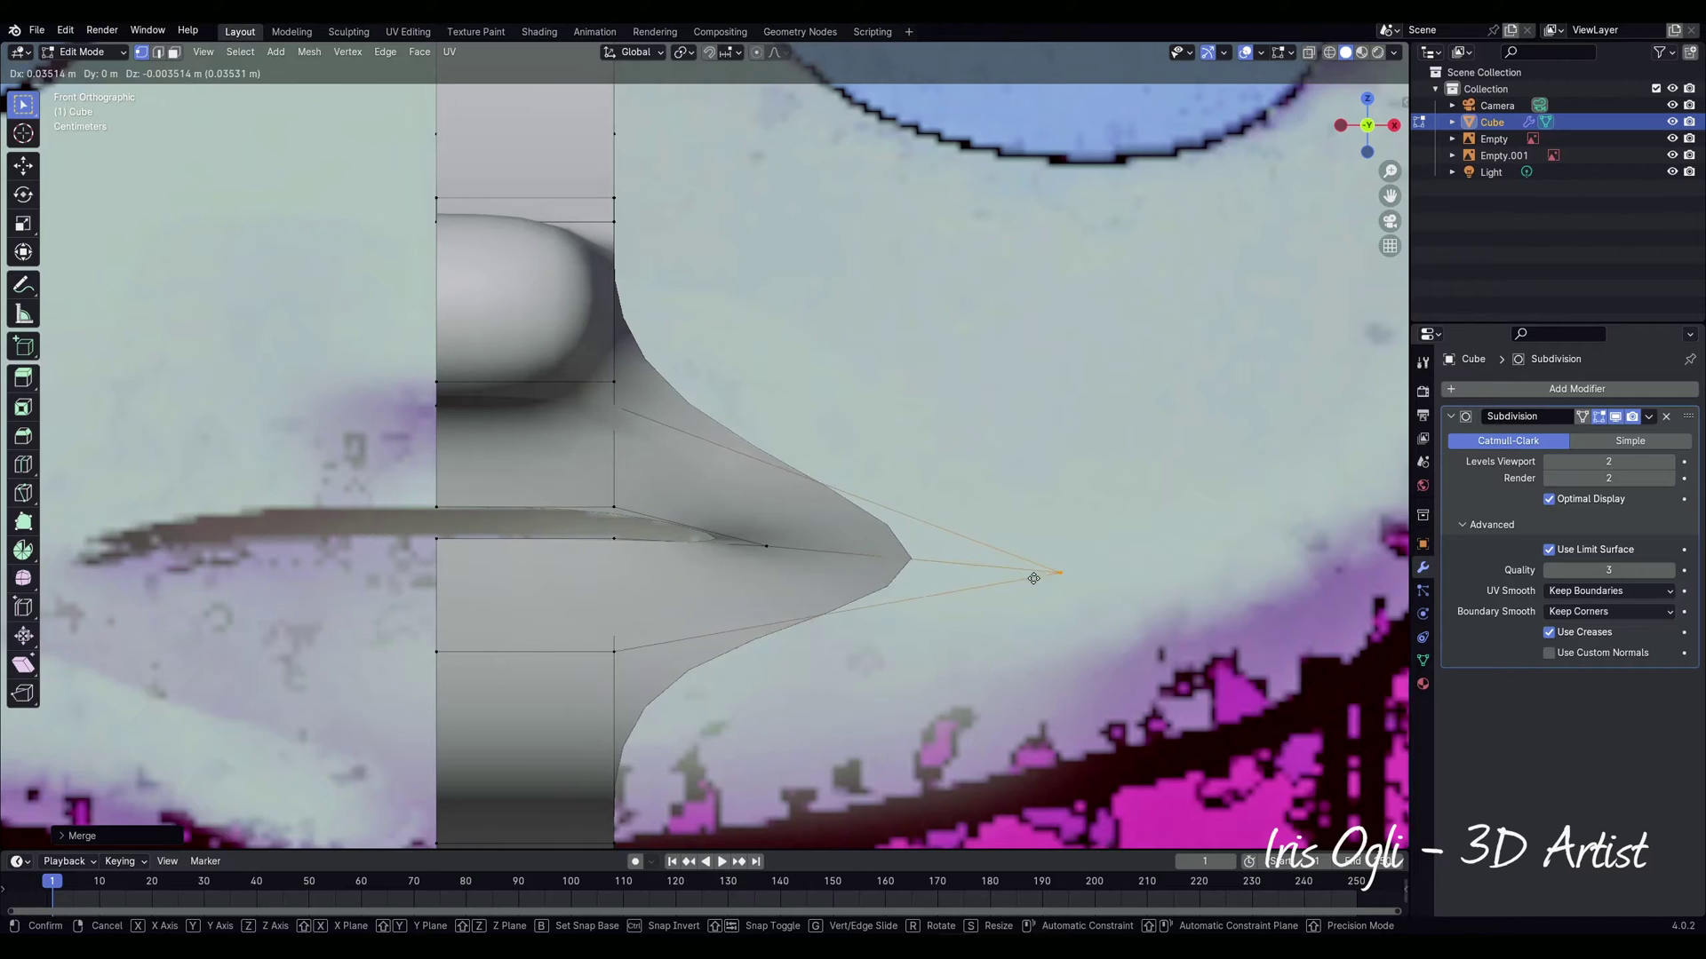
click(1032, 581)
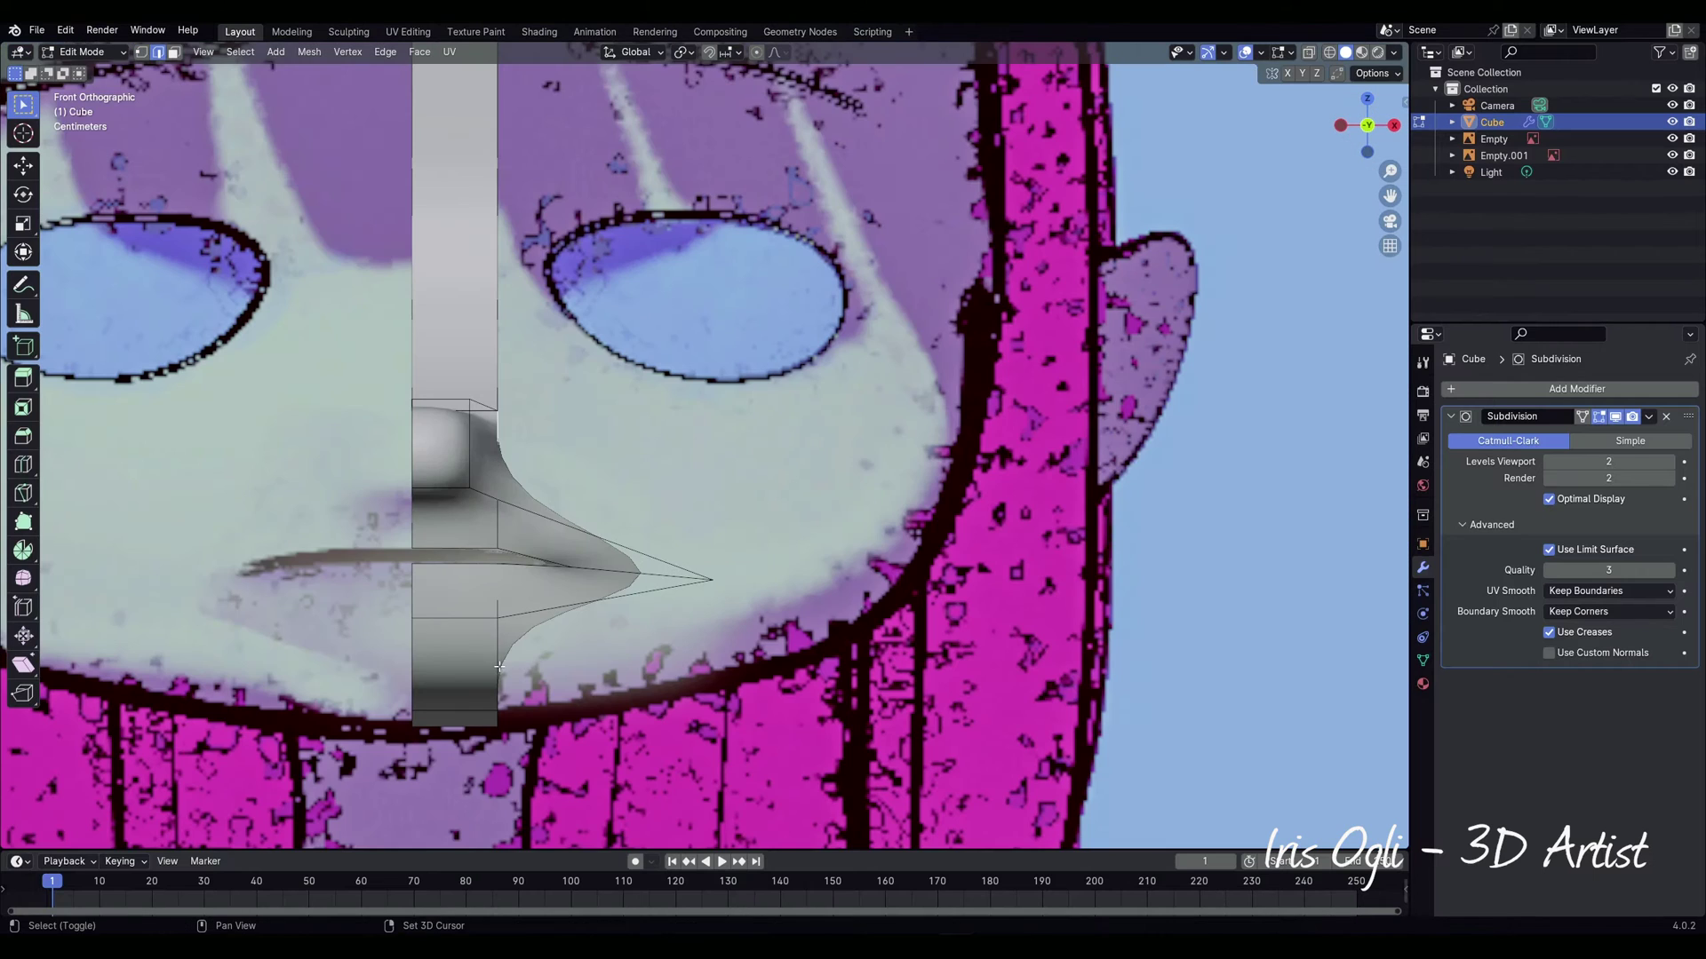
Step: Extrude the strip's side edges beside the nose and at the chin outward, and merge their inner vertices at center with the mouth loop's tip
shift+click(518, 636)
key(e)
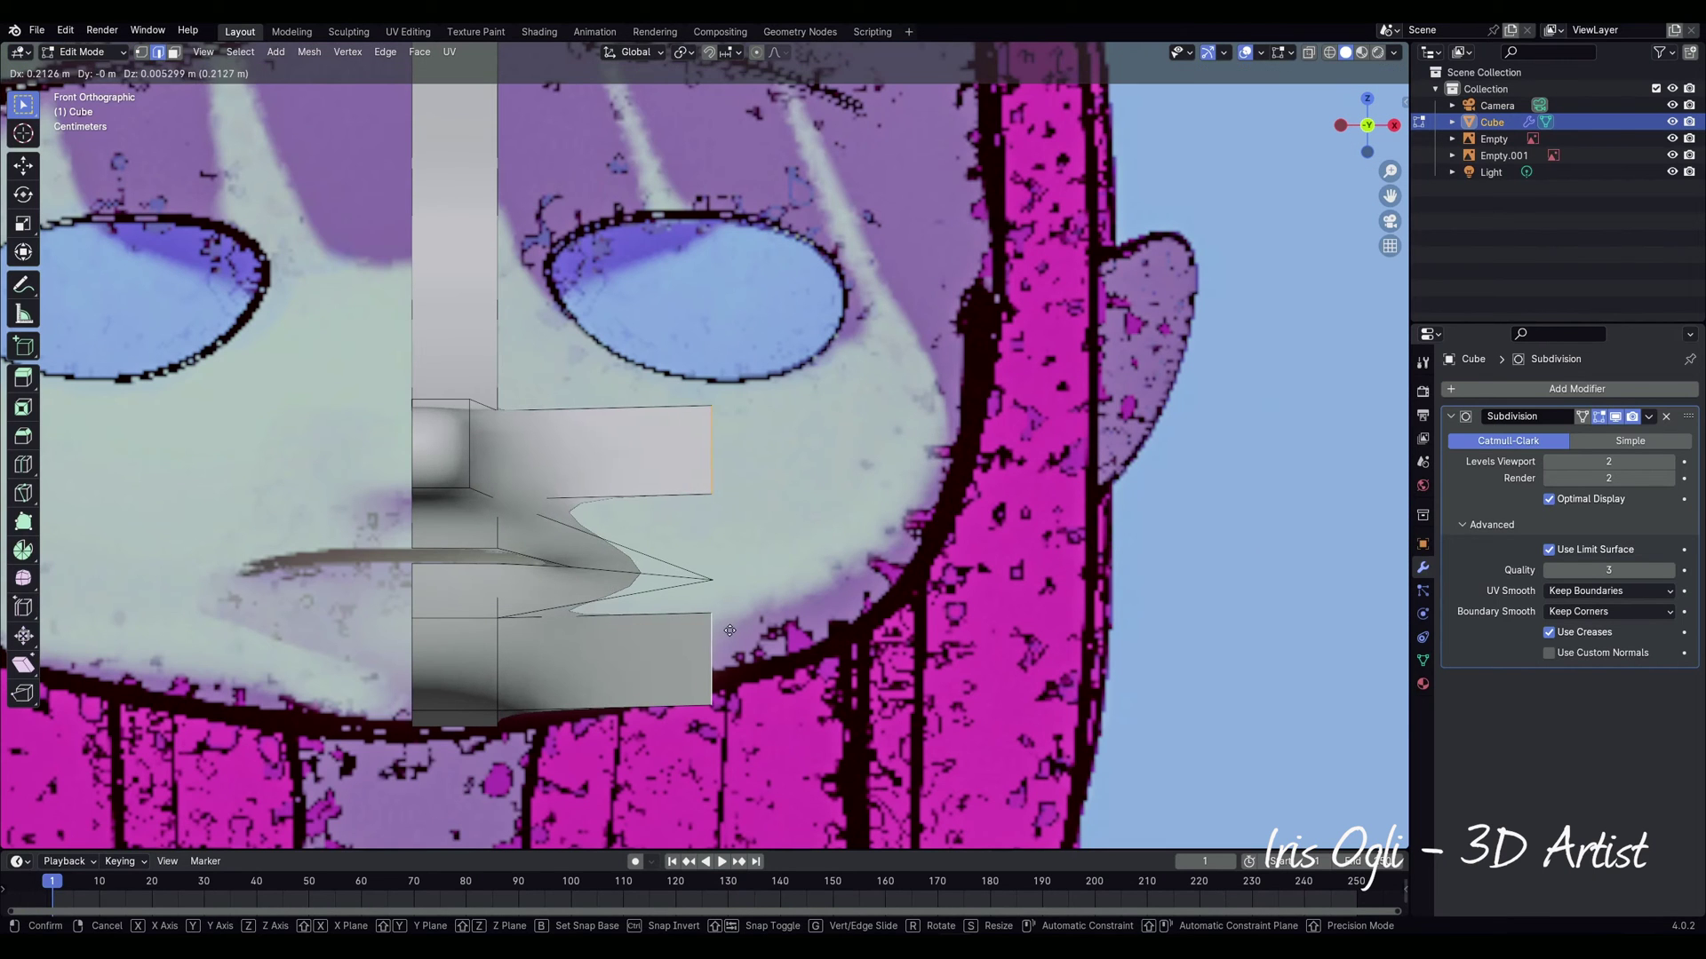
click(731, 631)
key(1)
key(m)
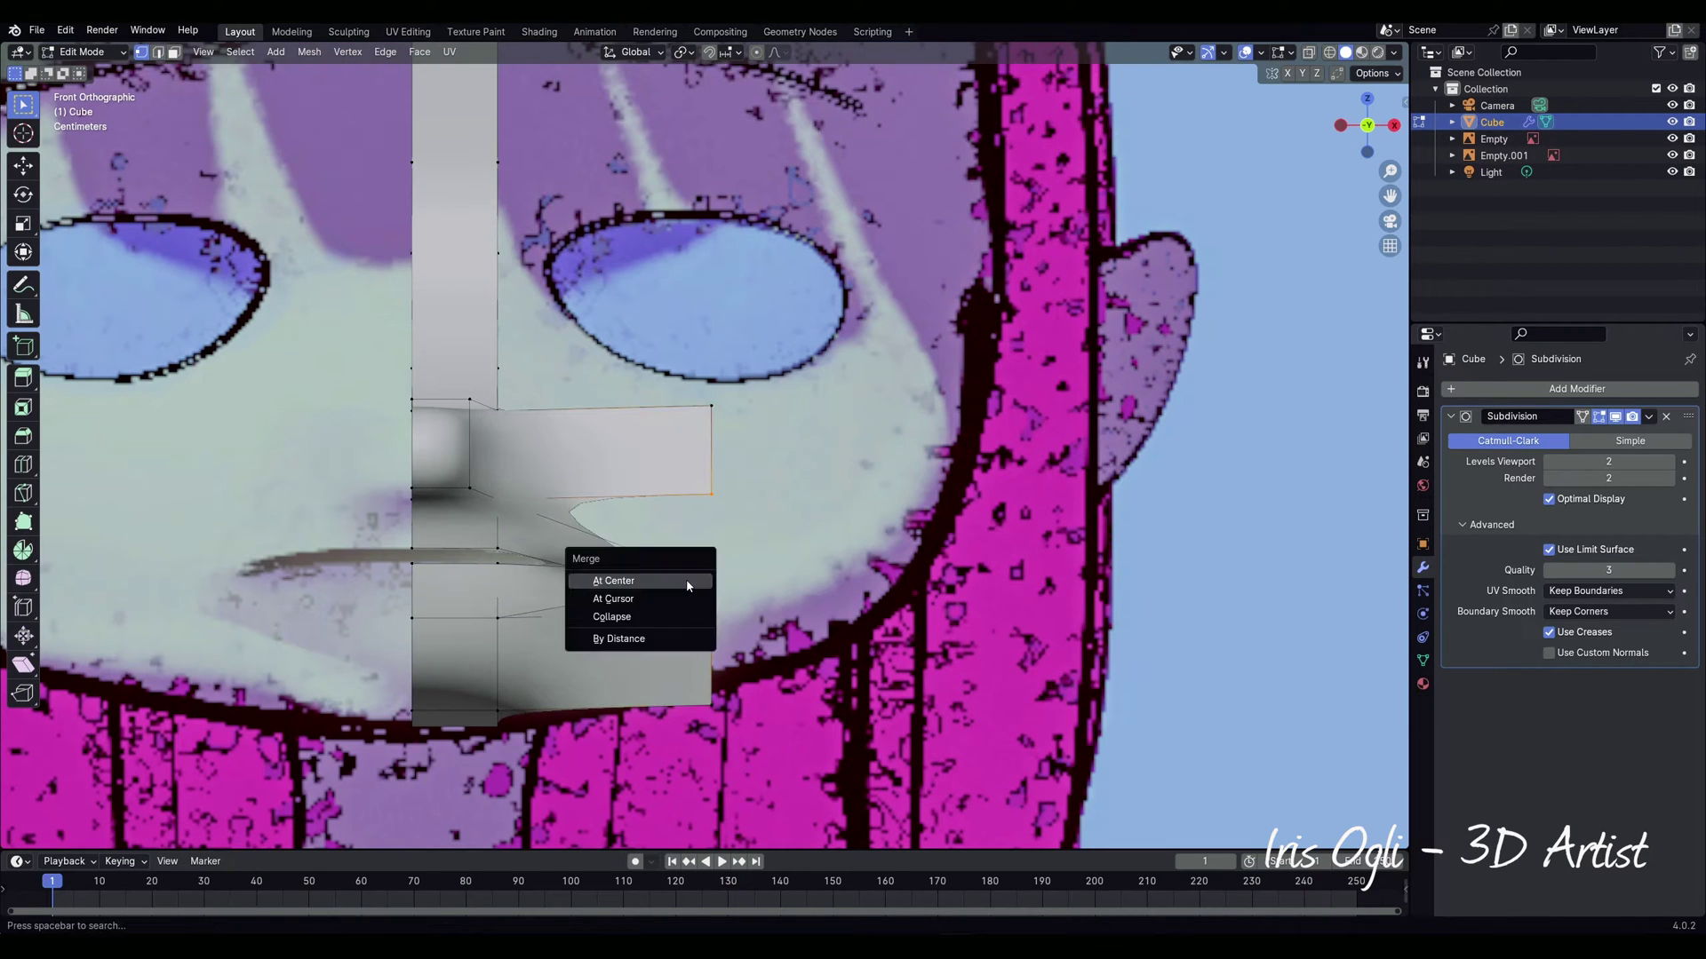
click(700, 579)
Step: Move the new extrusion's two outer vertices toward the cheek and merge them at center
key(g)
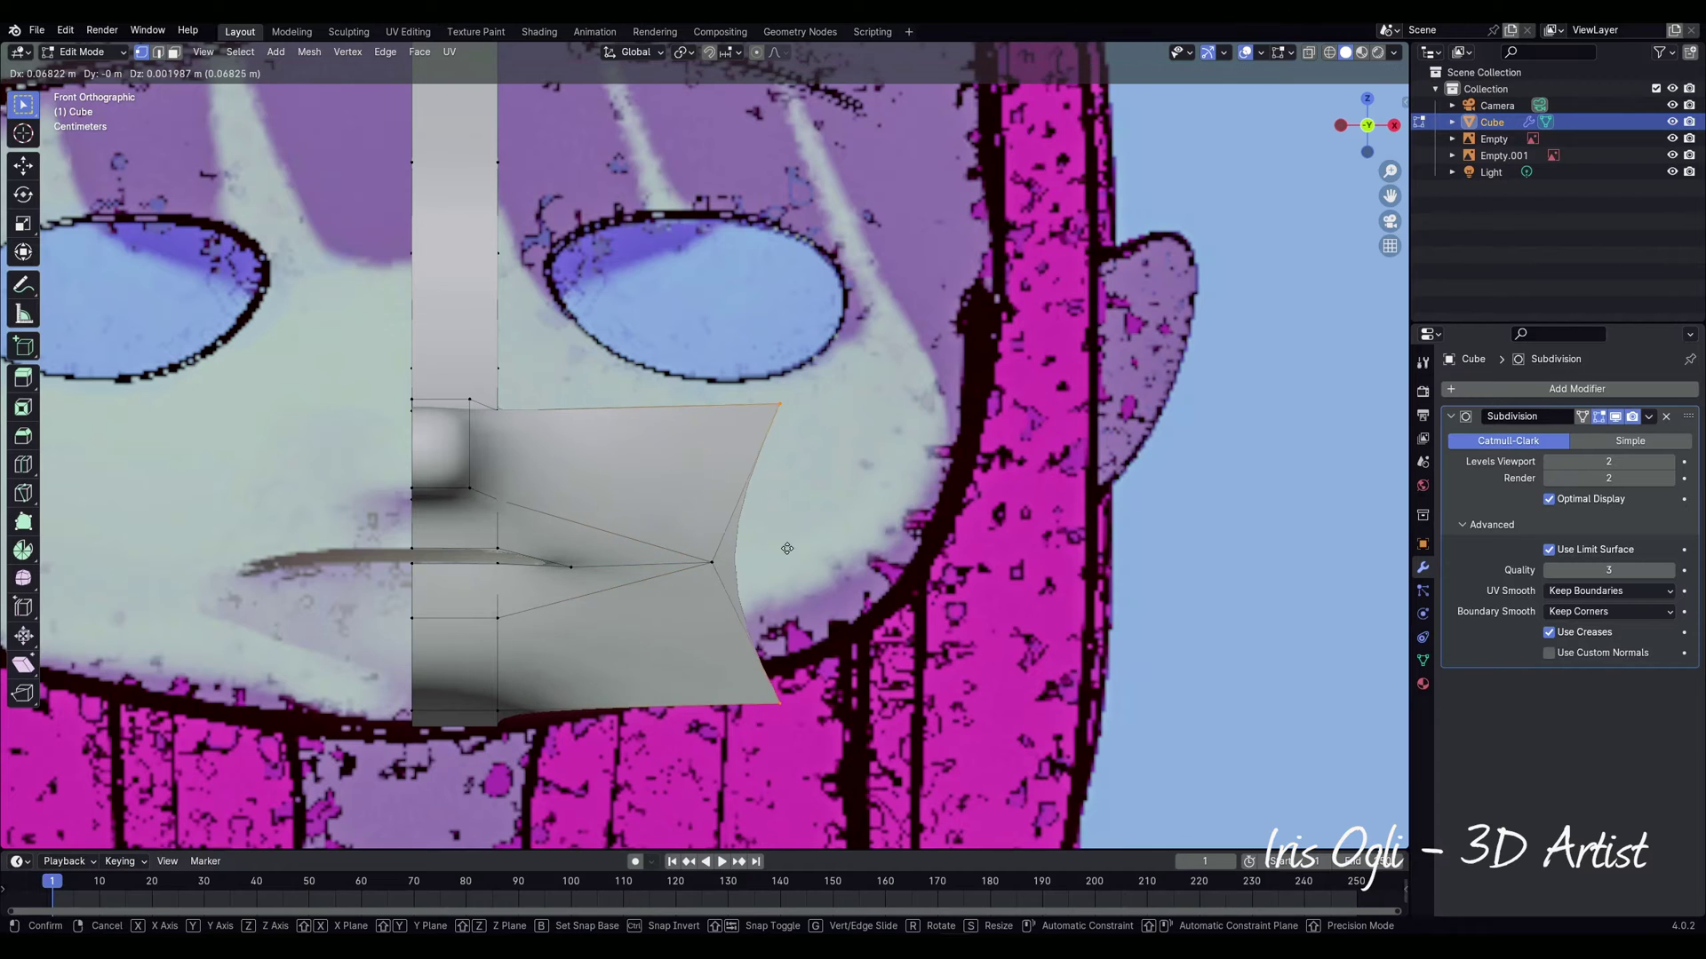
click(783, 565)
key(m)
click(784, 565)
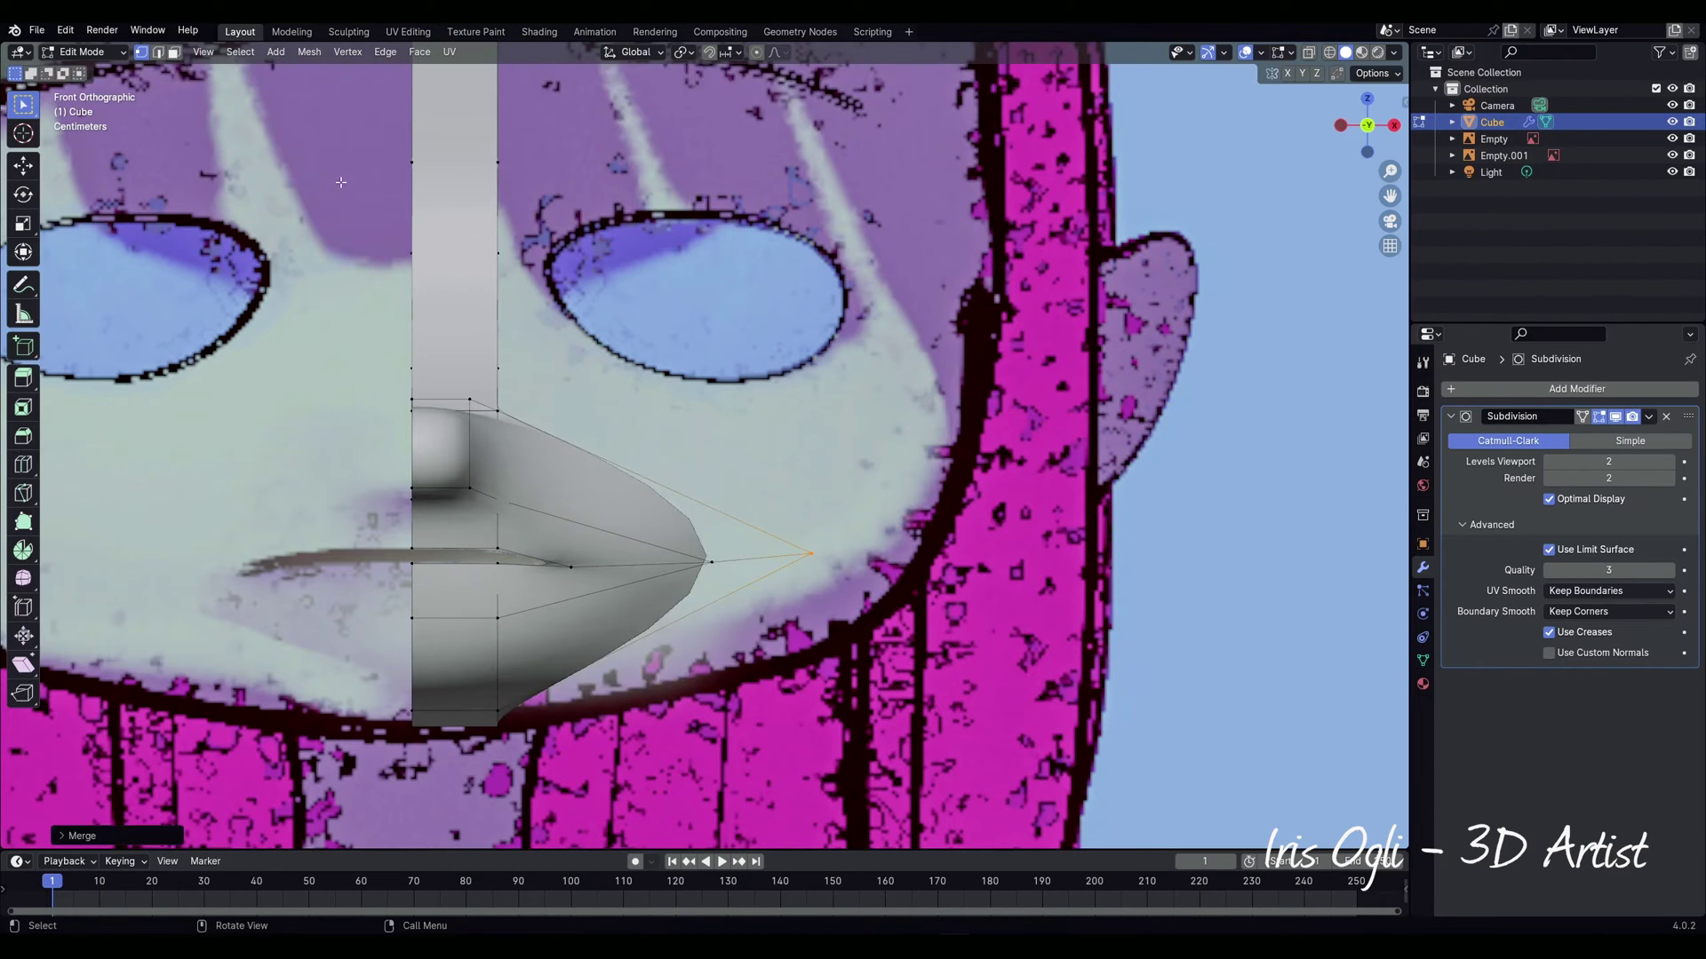
Step: Return to Object Mode and add a UV sphere rotated 90° on the X axis
key(Tab)
scroll(680, 461, down, 10)
key(shift+a)
mouse_move(756, 497)
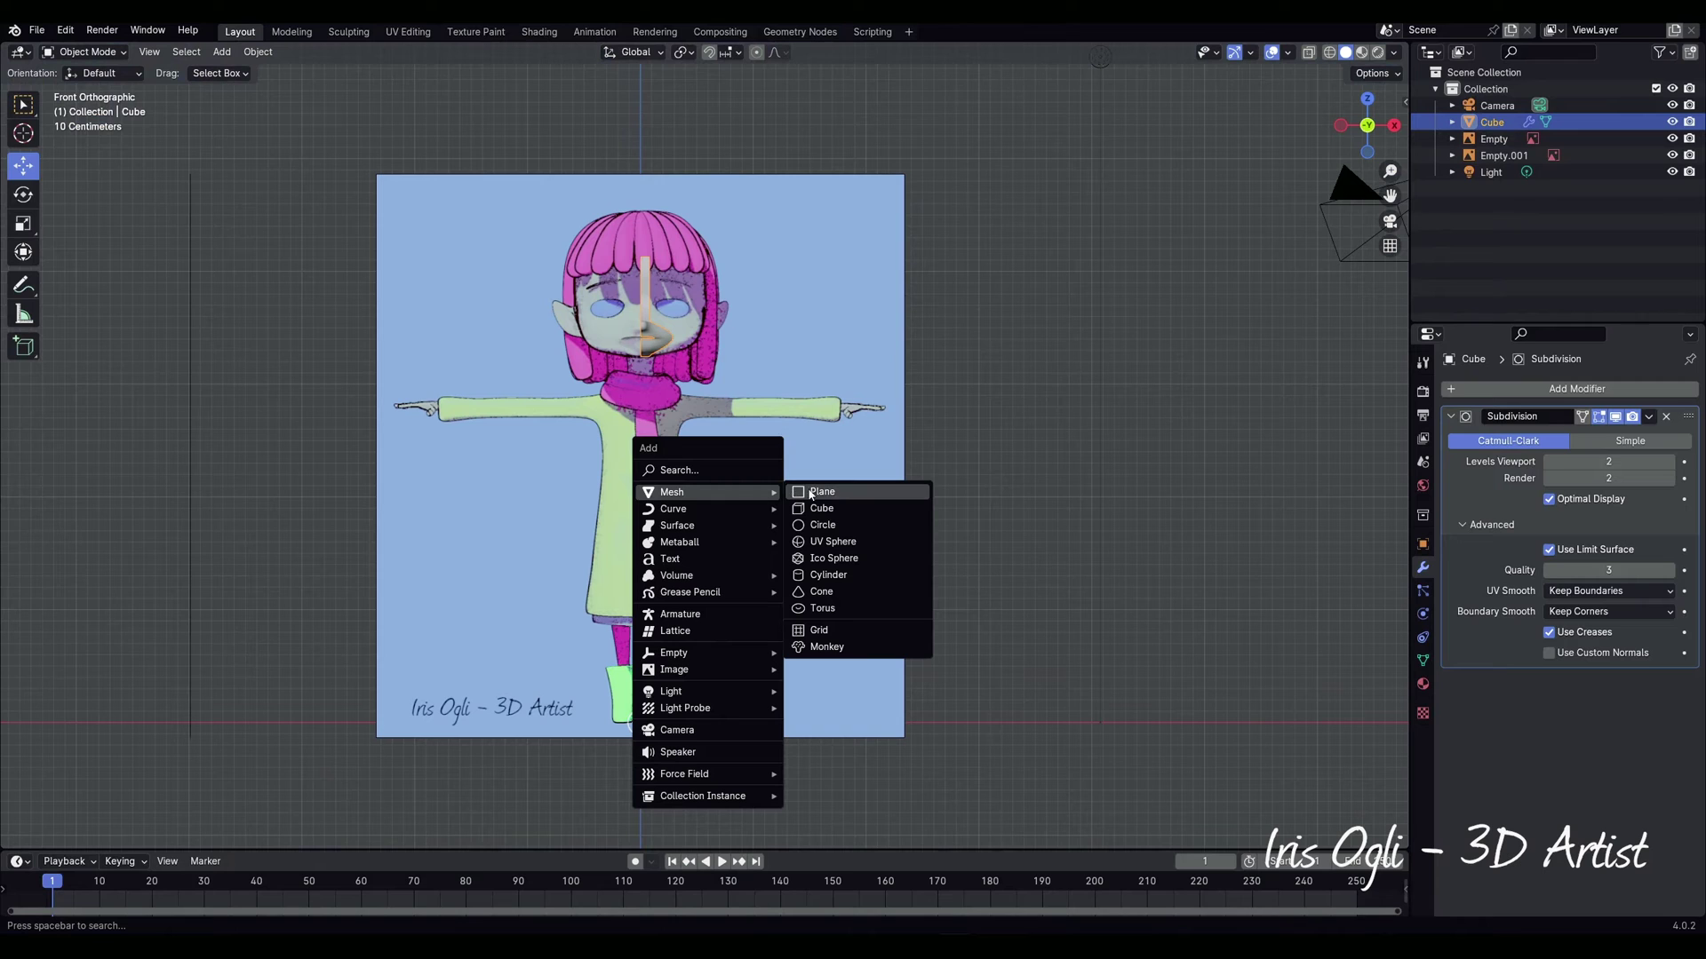
click(824, 544)
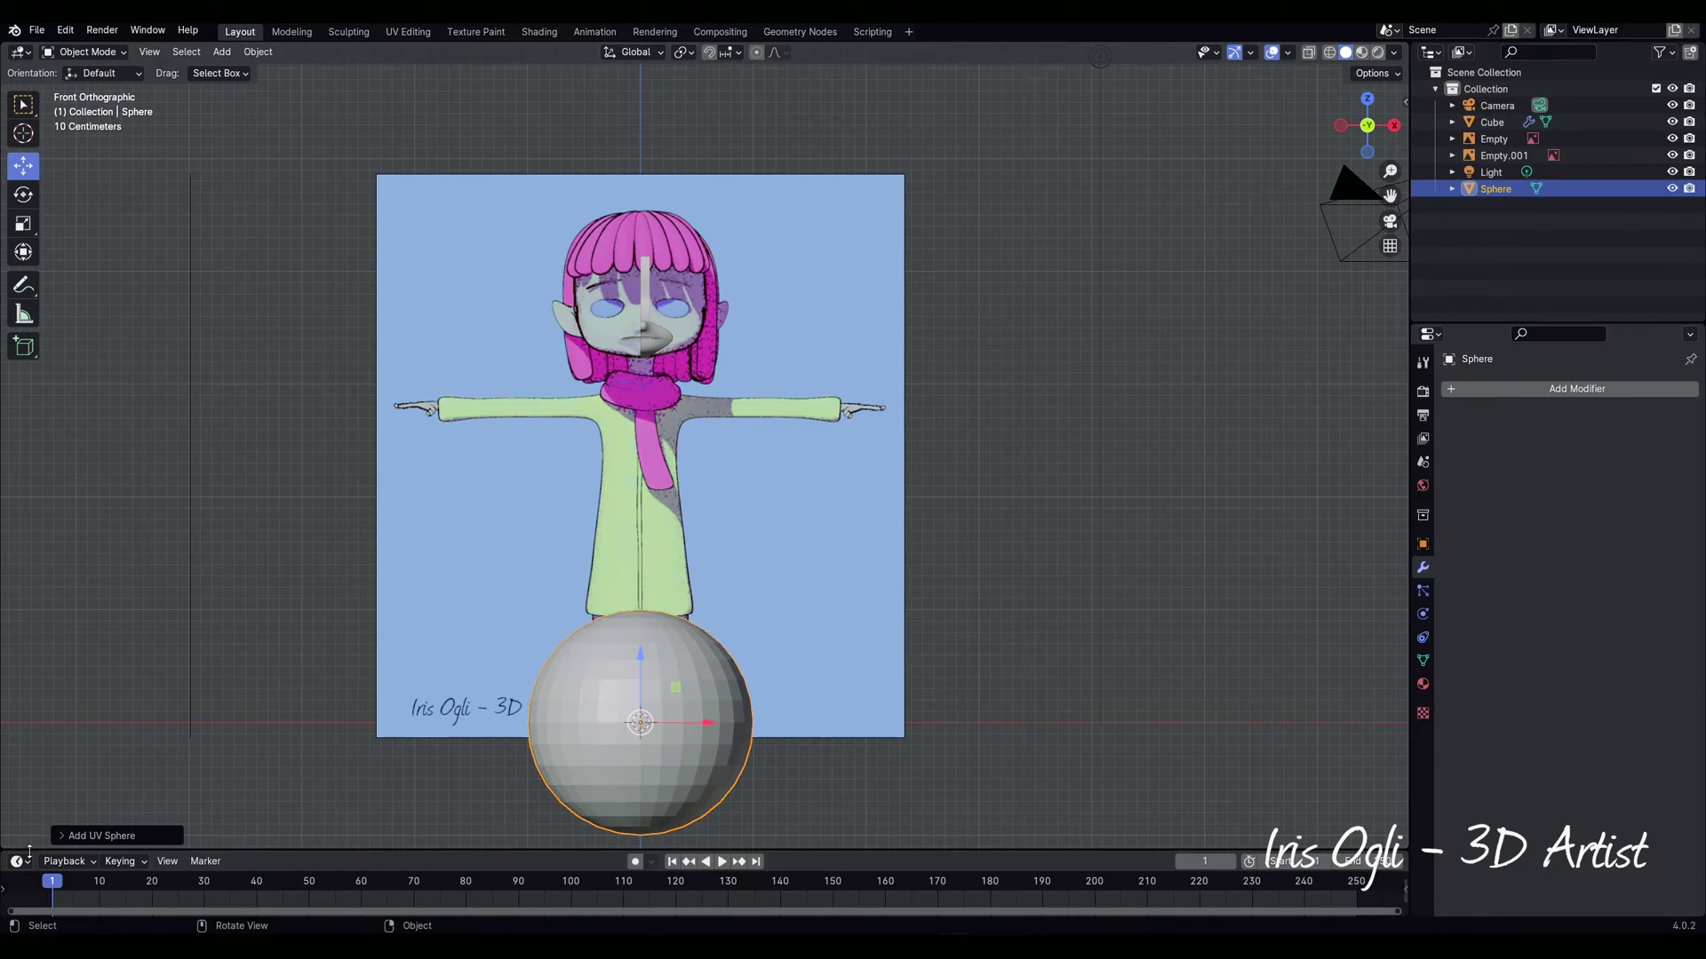
click(62, 840)
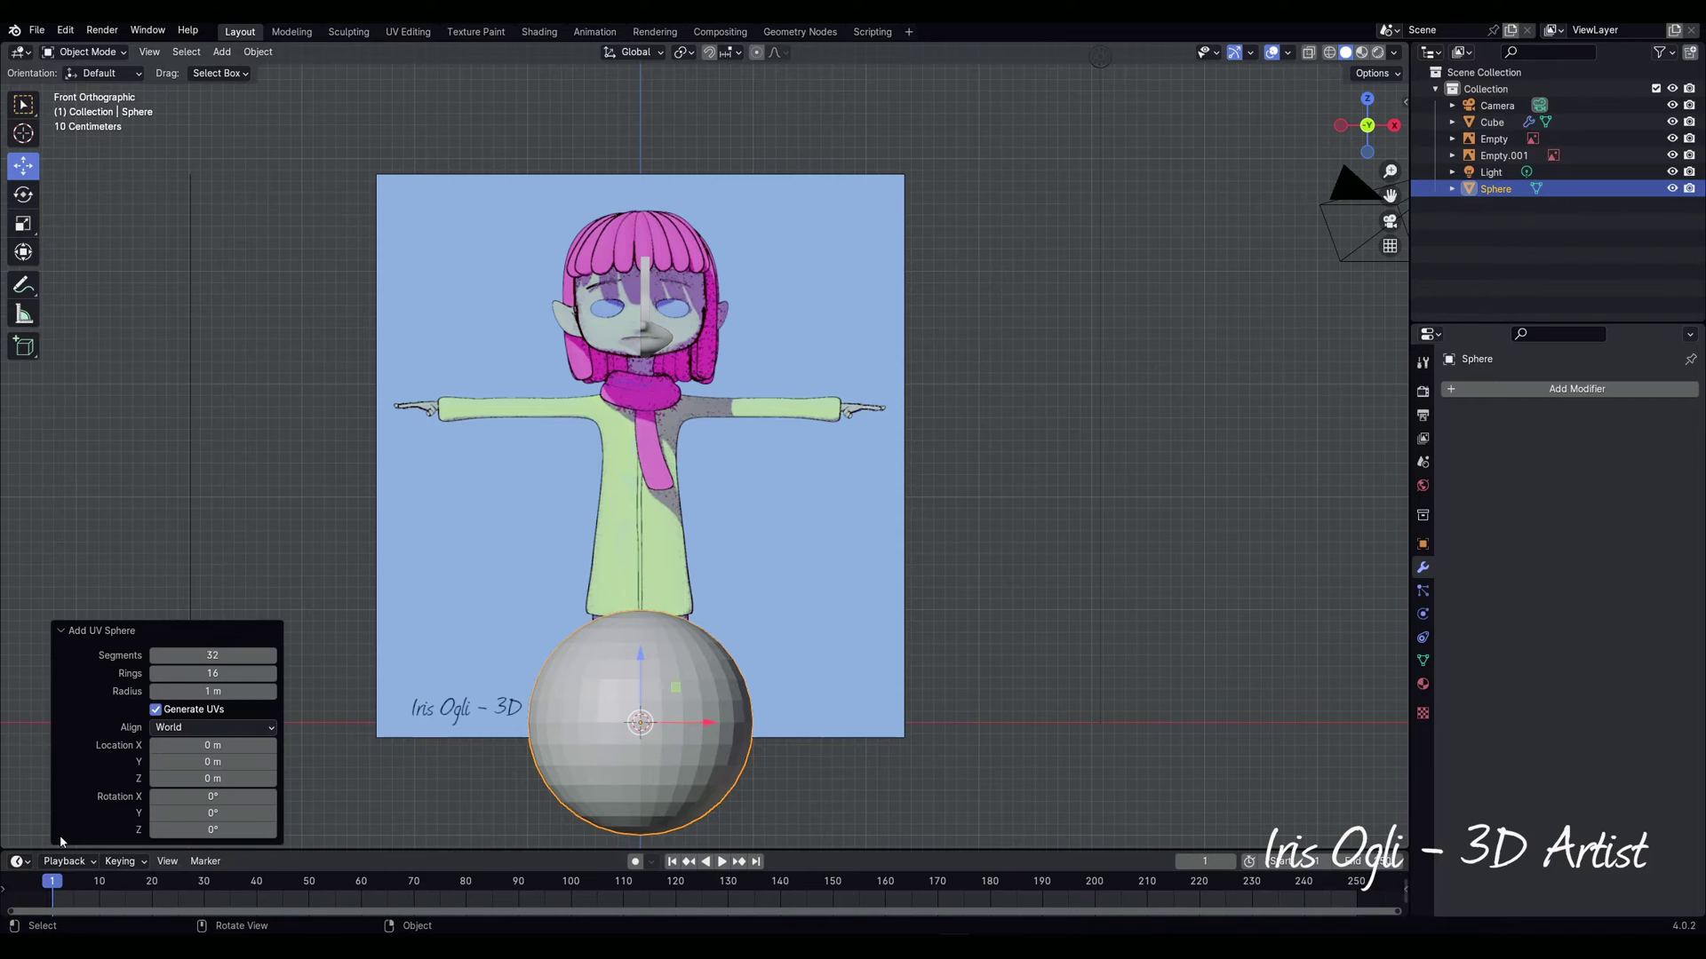
click(218, 796)
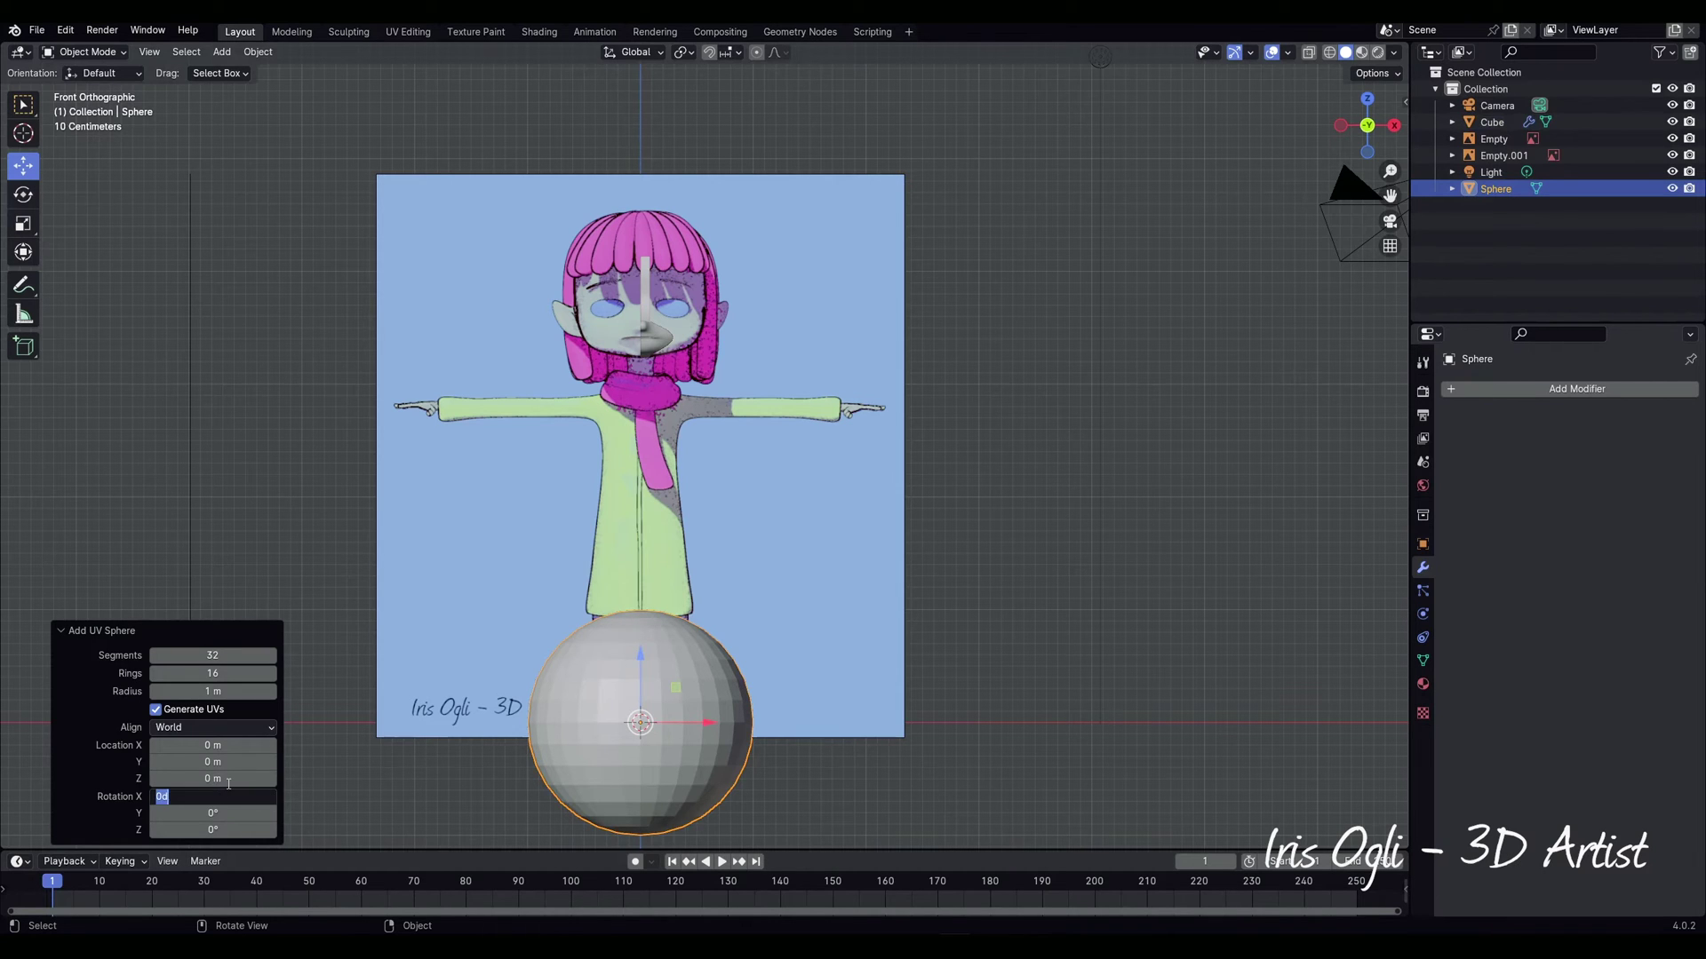
text(90)
key(Return)
Step: Move and scale the sphere down in wireframe to the eye's width in the front view, and align it behind the eye in the side view
drag(640, 726, 689, 307)
key(s)
click(690, 321)
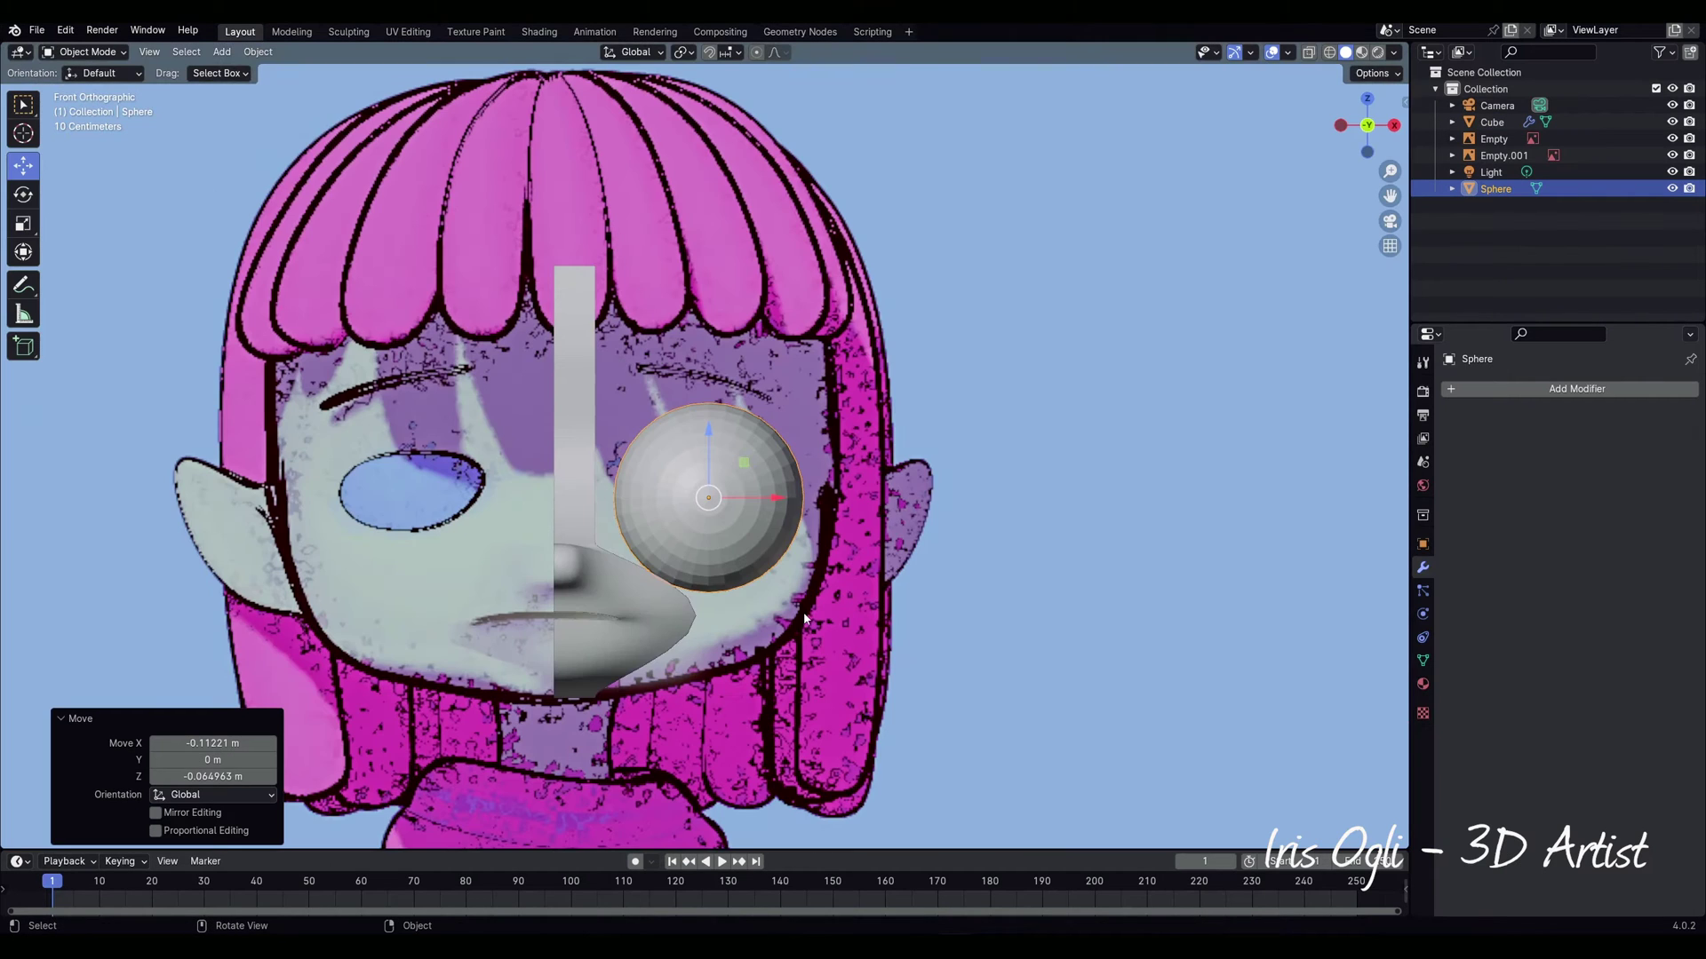
key(shift+z)
key(s)
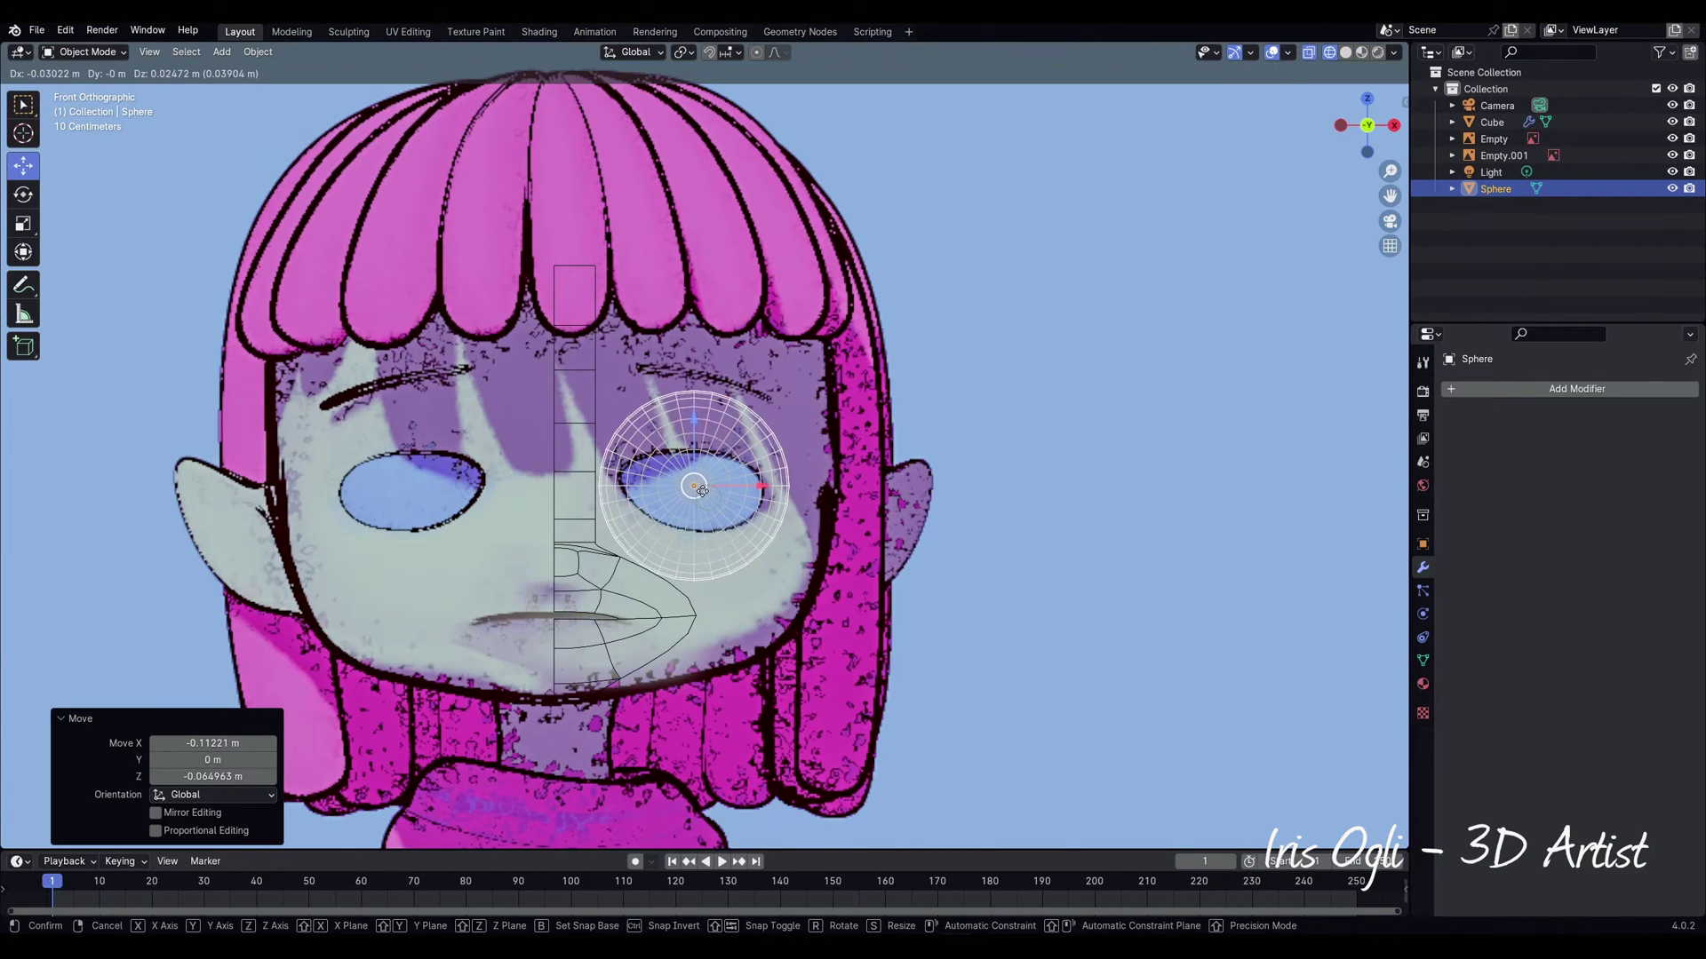
click(773, 645)
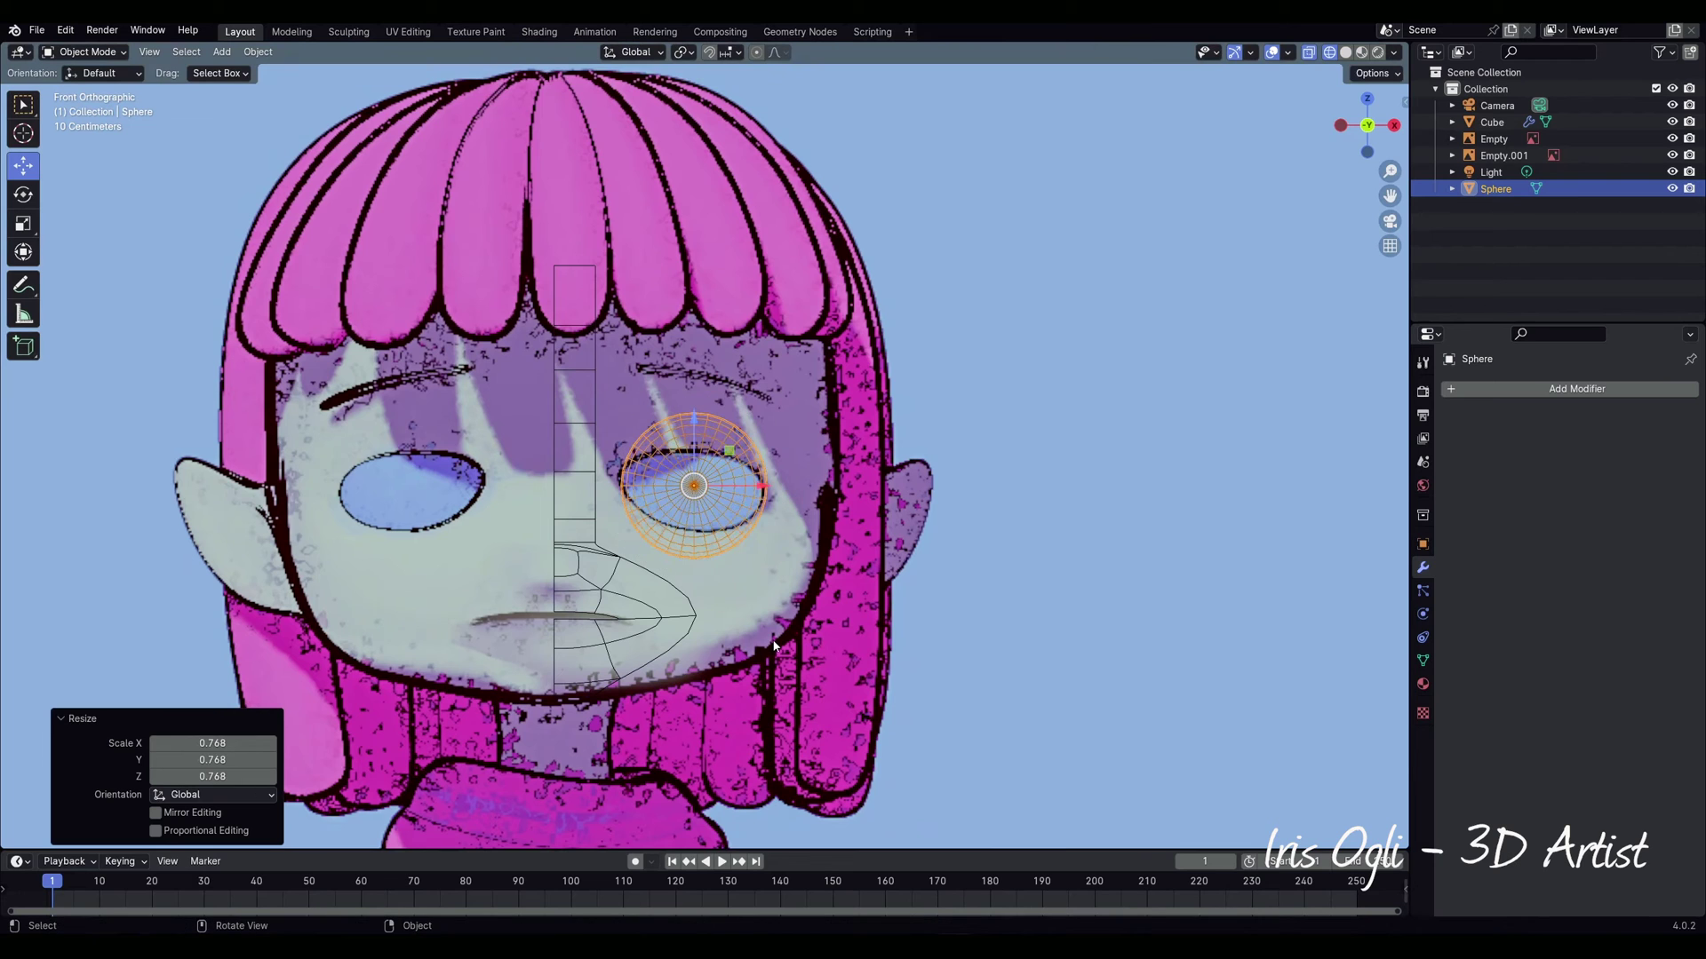
key(KP_3)
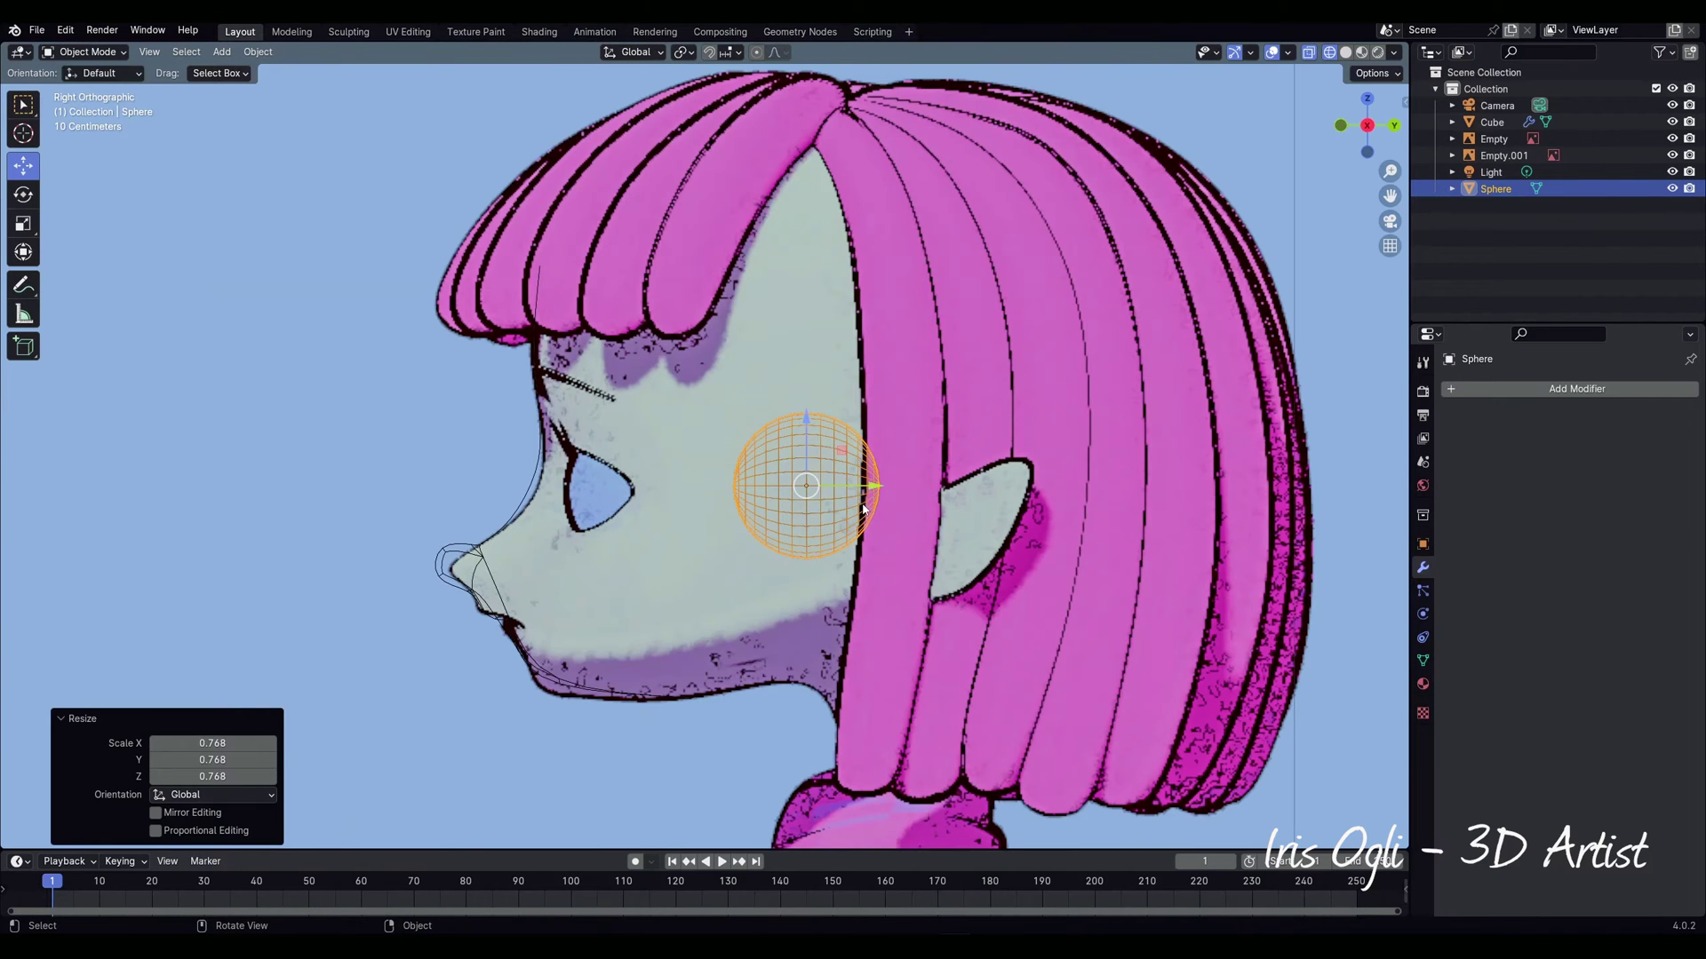
drag(875, 488, 705, 487)
Step: Edit the face mesh and move its nose and nose-bridge vertices to match the side reference's profile
click(444, 561)
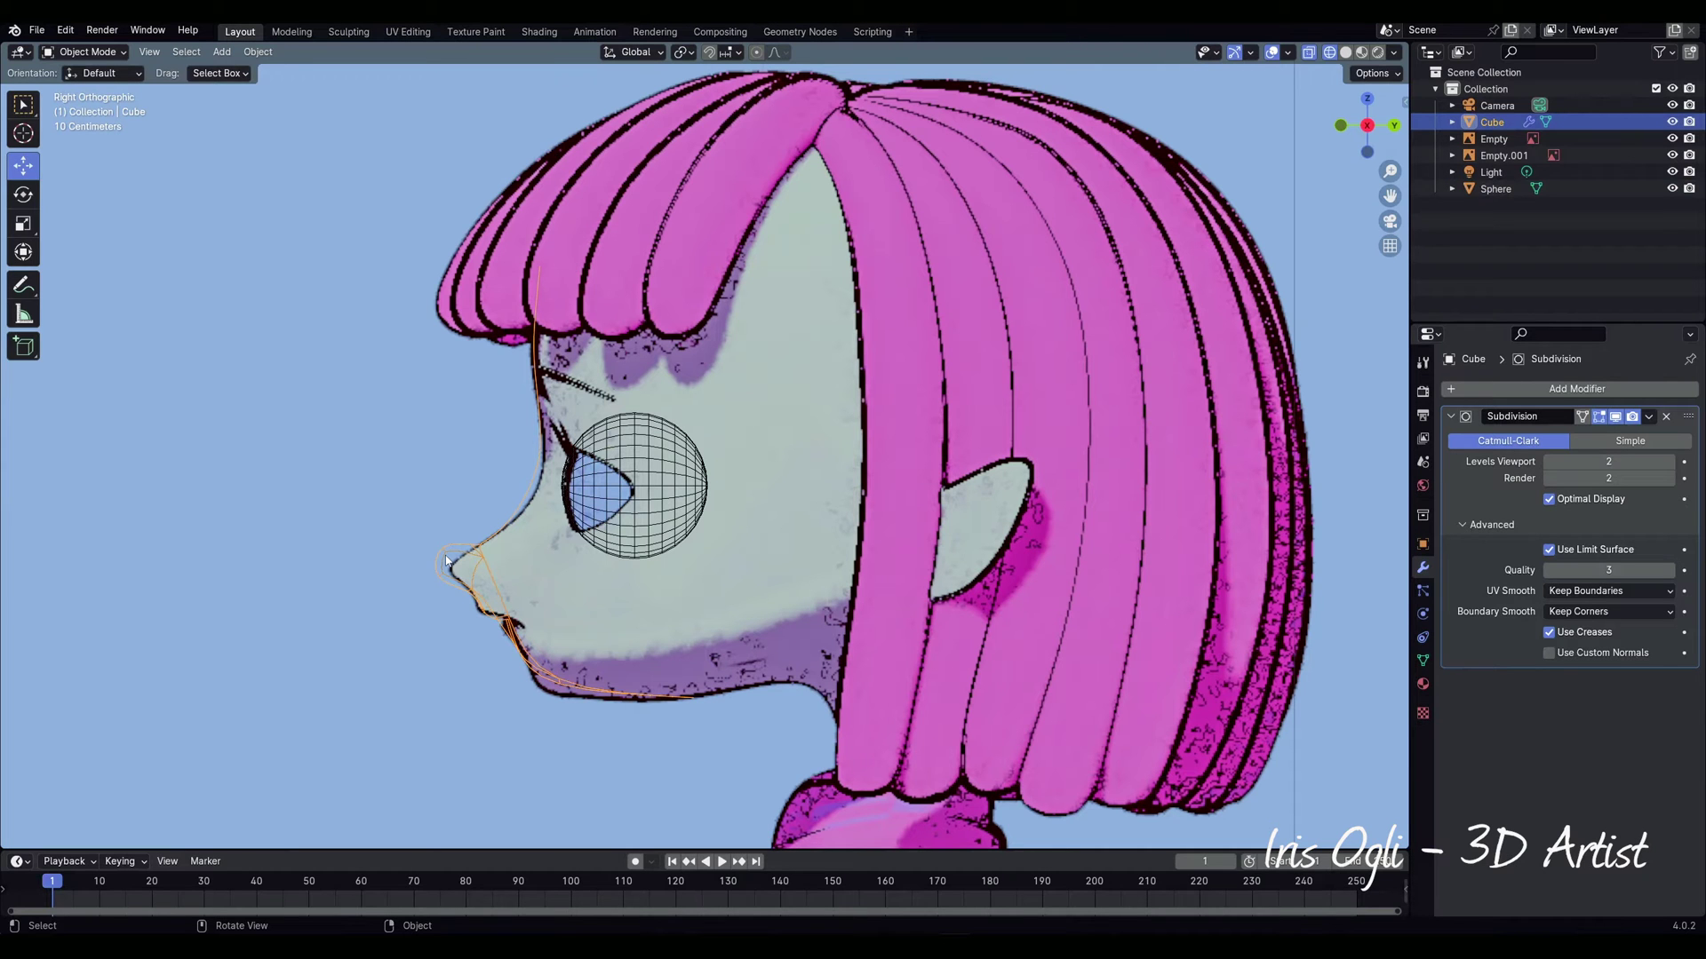
key(Tab)
scroll(516, 542, up, 5)
key(g)
click(558, 564)
drag(443, 565, 497, 615)
key(g)
click(524, 599)
drag(665, 328, 718, 380)
key(g)
click(719, 428)
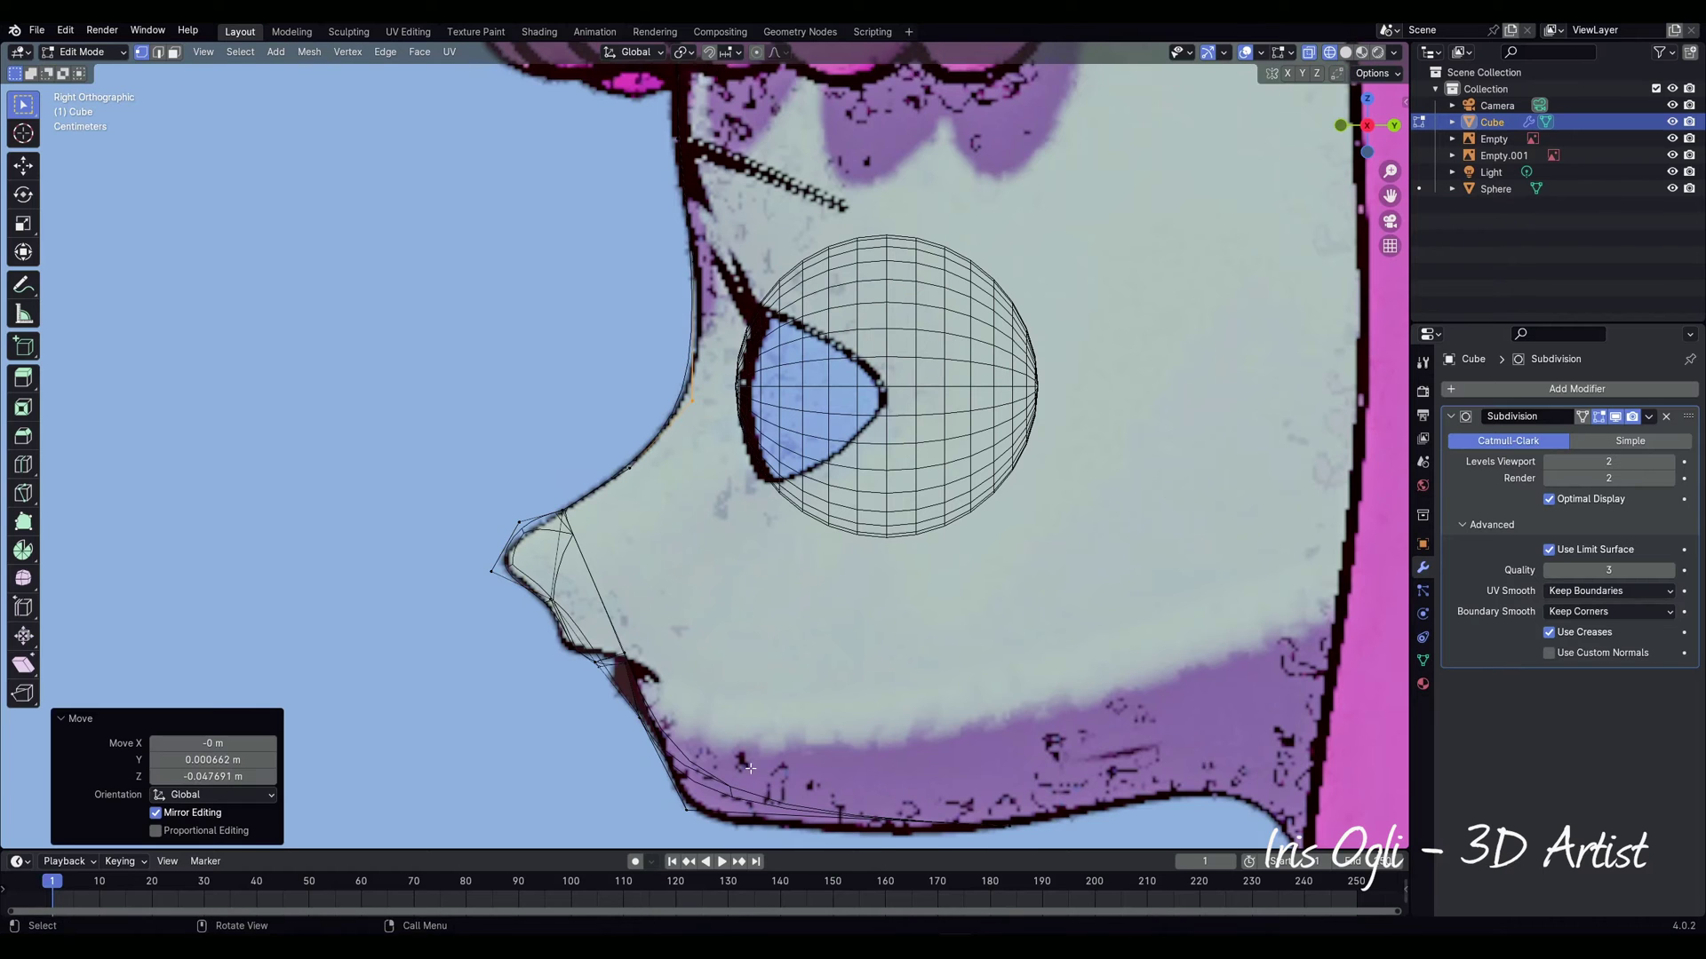
Step: Lower the chin vertices so the smoothed strip follows the side reference's jaw, and return to Object Mode in the front view
shift+middle_drag(751, 769, 657, 635)
drag(565, 651, 622, 702)
key(g)
click(623, 734)
key(g)
click(632, 747)
scroll(654, 650, down, 2)
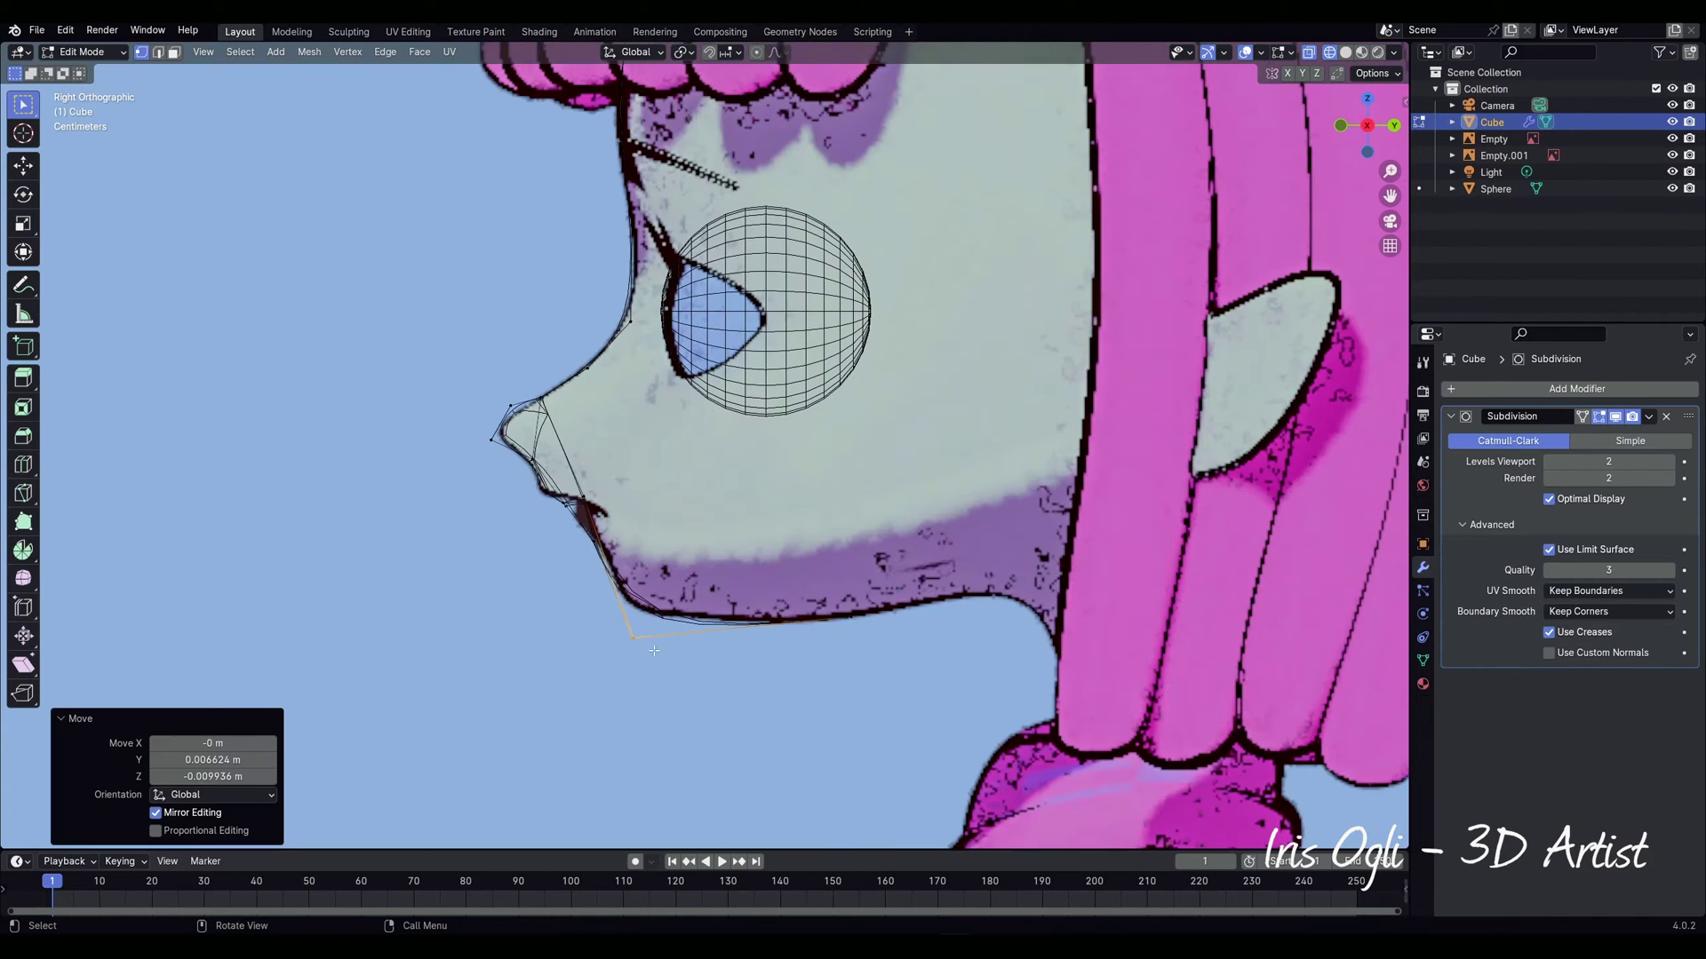
key(Tab)
key(KP_1)
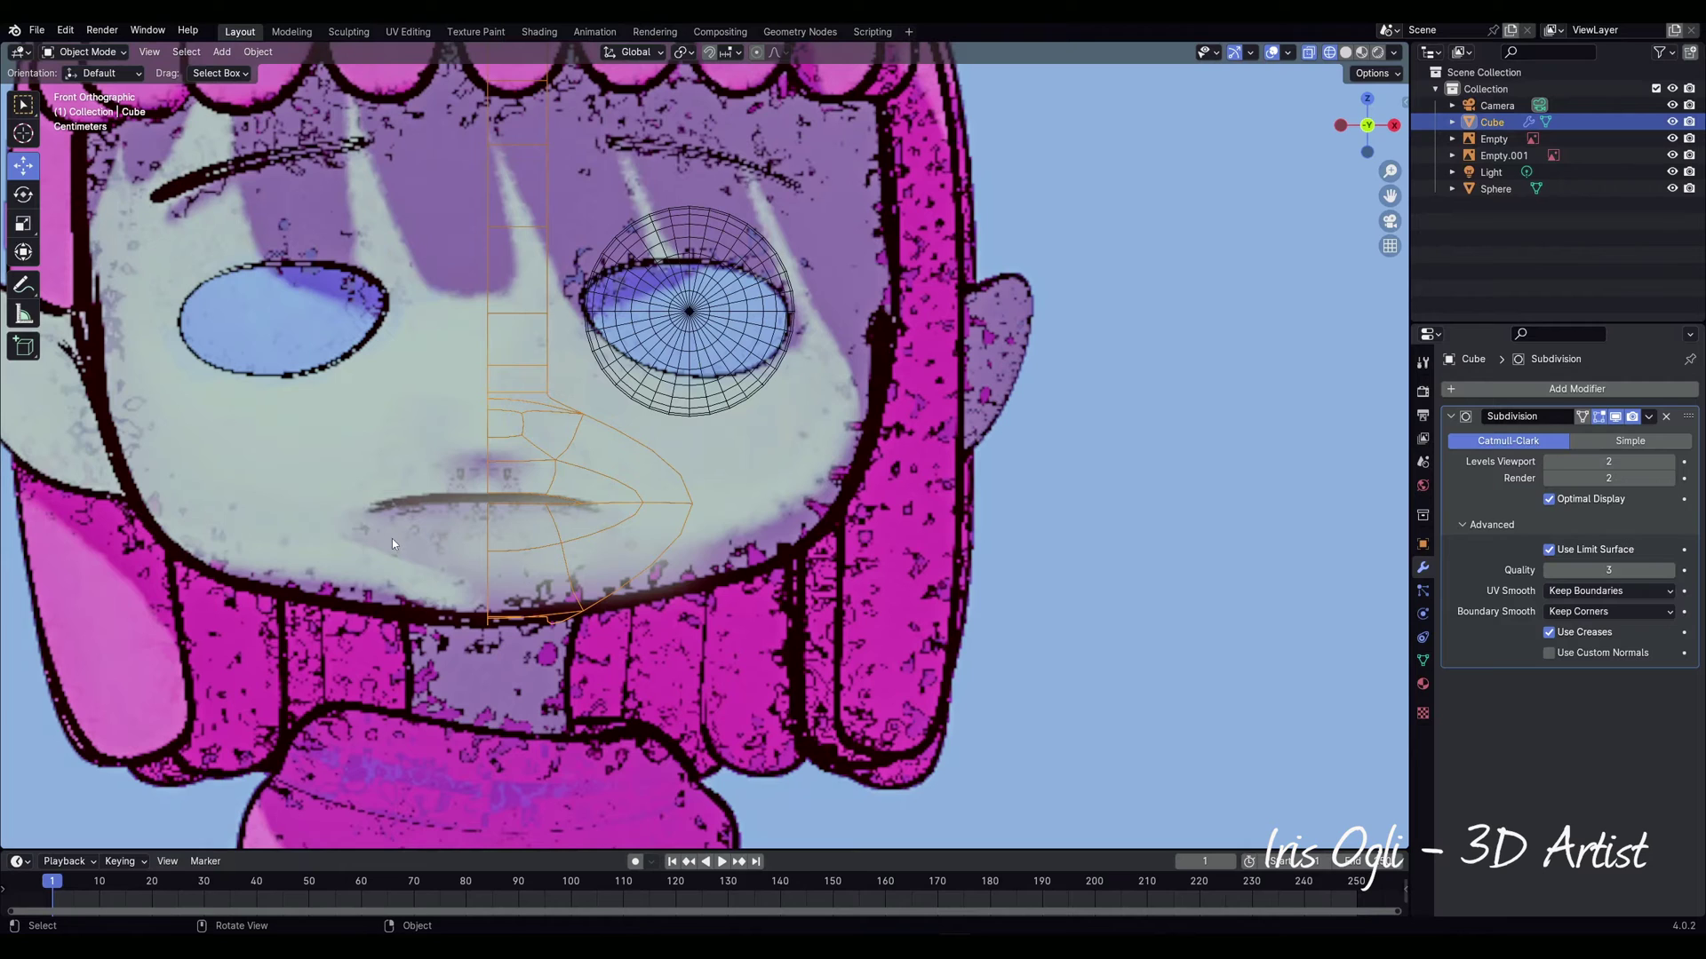
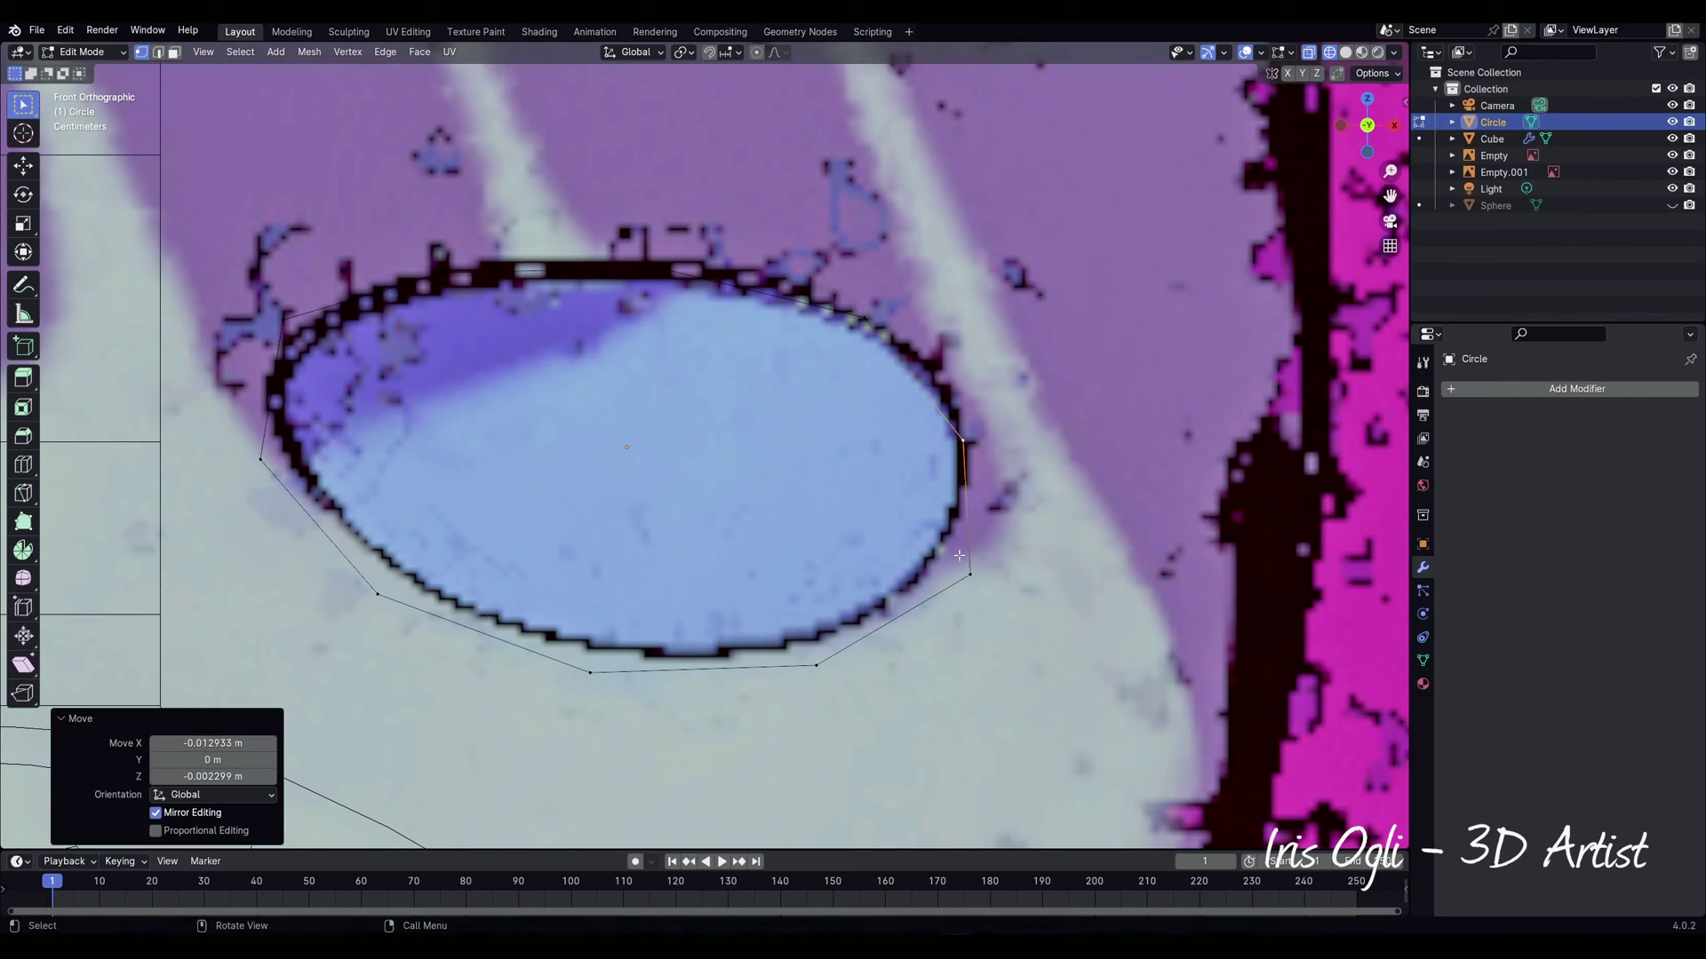
Step: Fit the eye circle's remaining vertices to the reference outline, and extrude the whole loop scaled outward into a ring
click(294, 345)
drag(294, 345, 306, 332)
key(a)
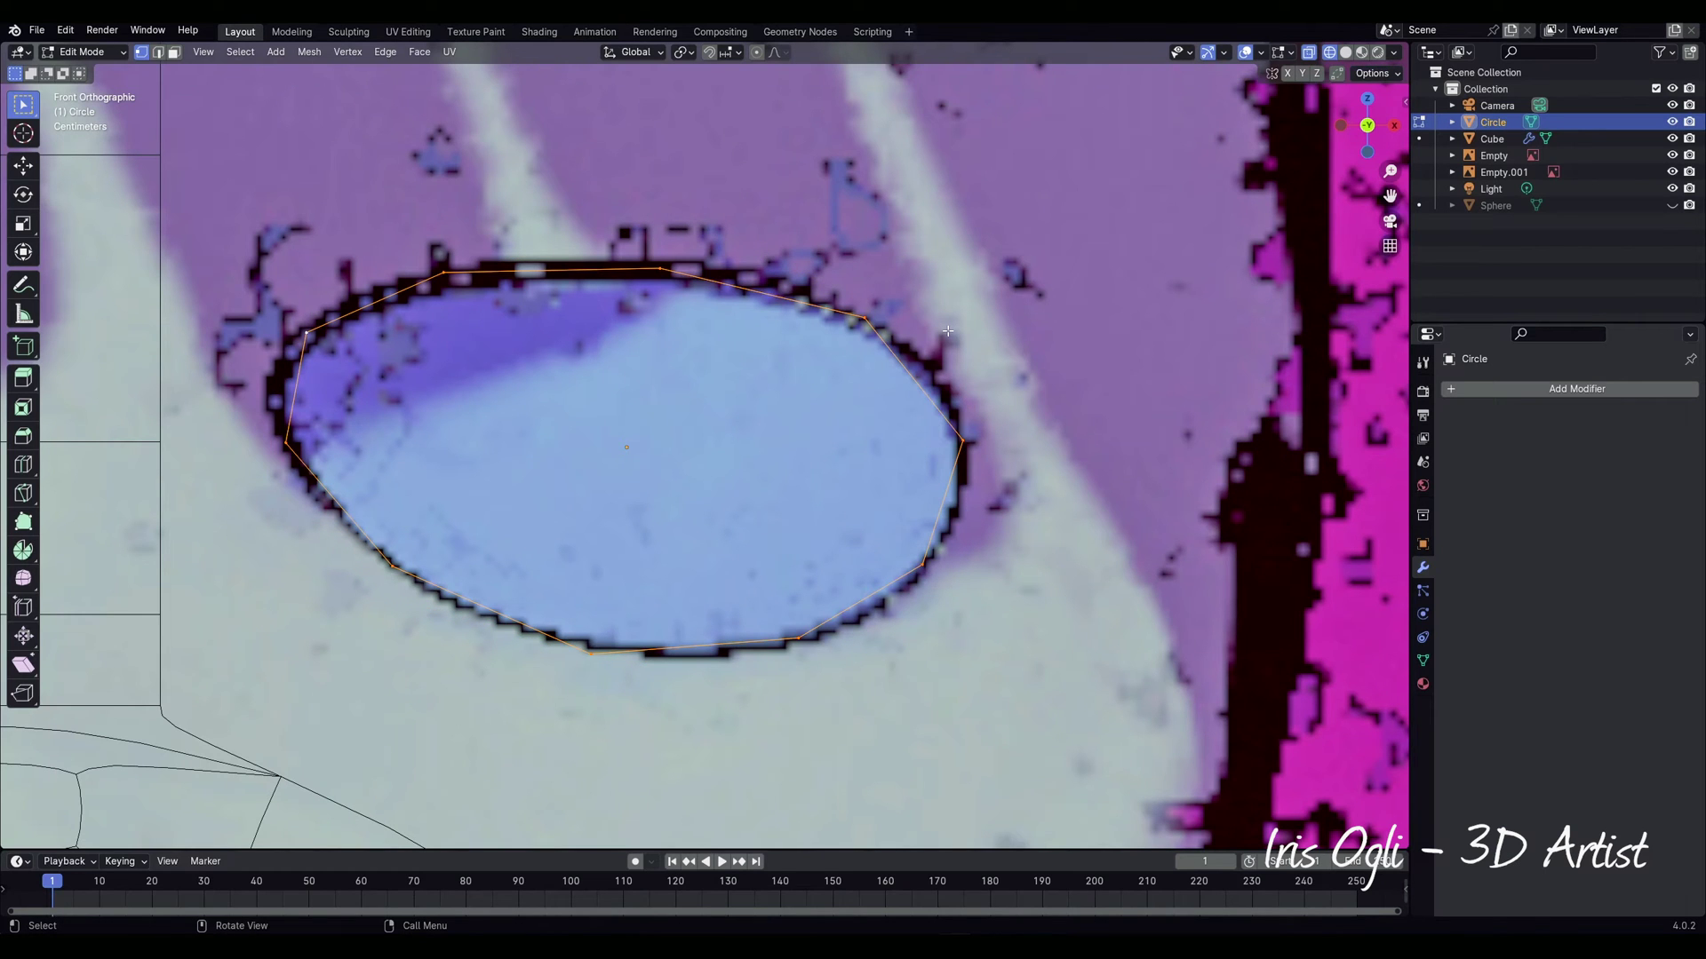
key(g)
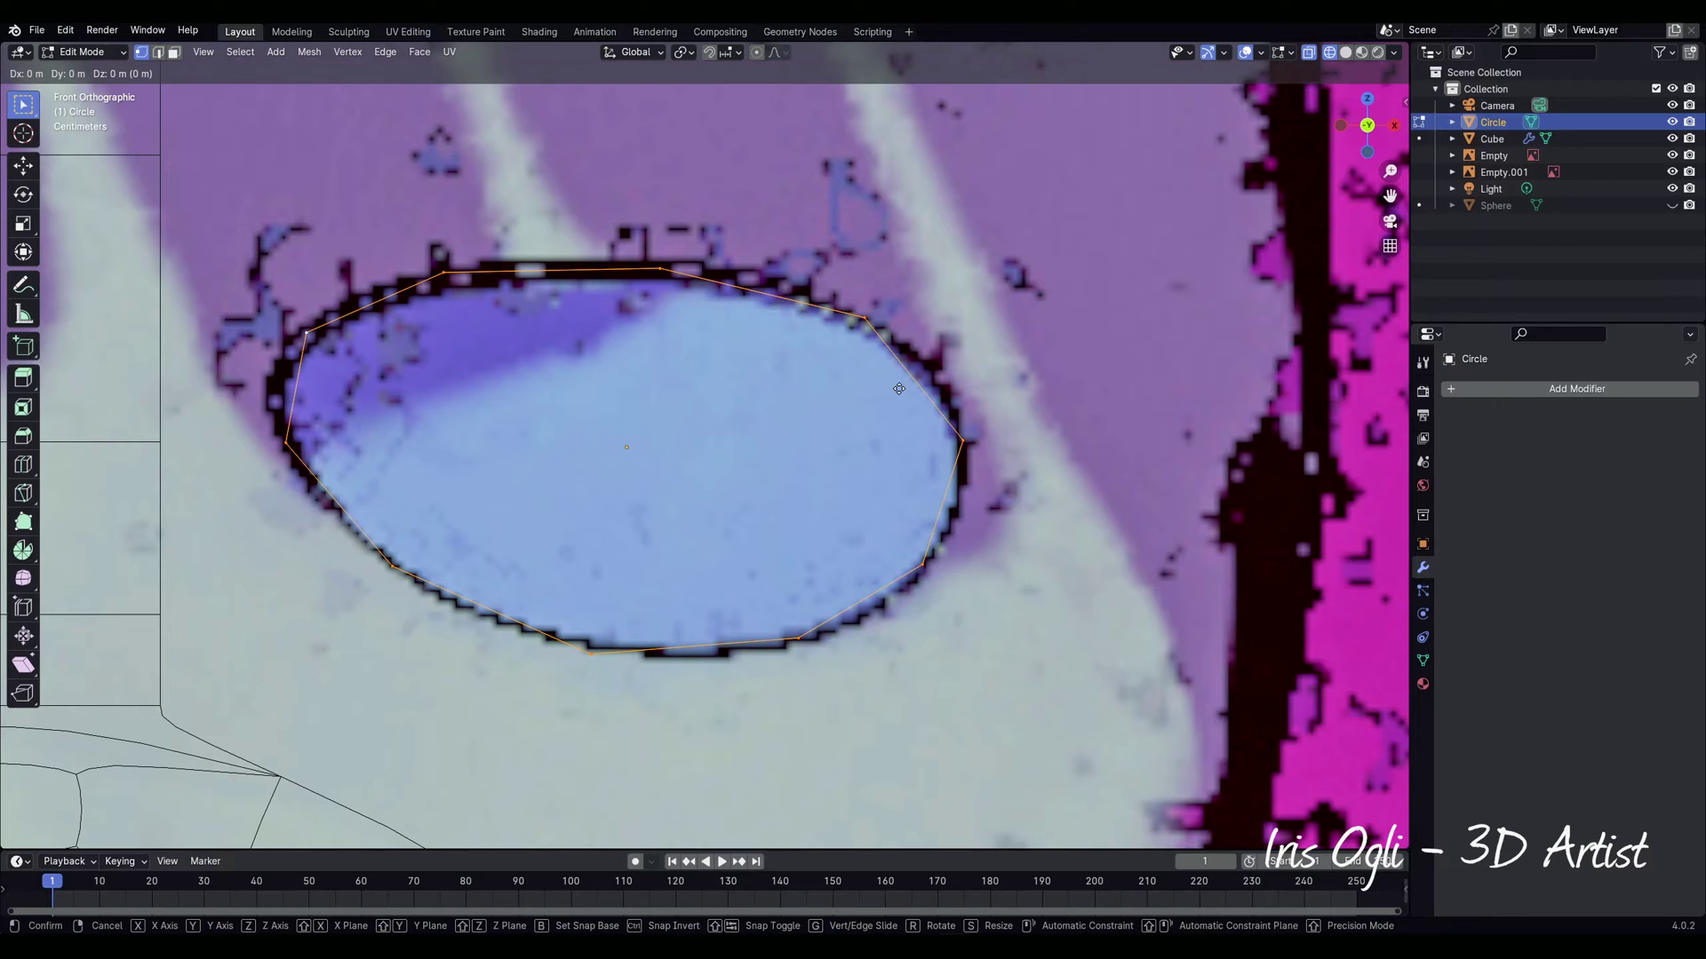
key(s)
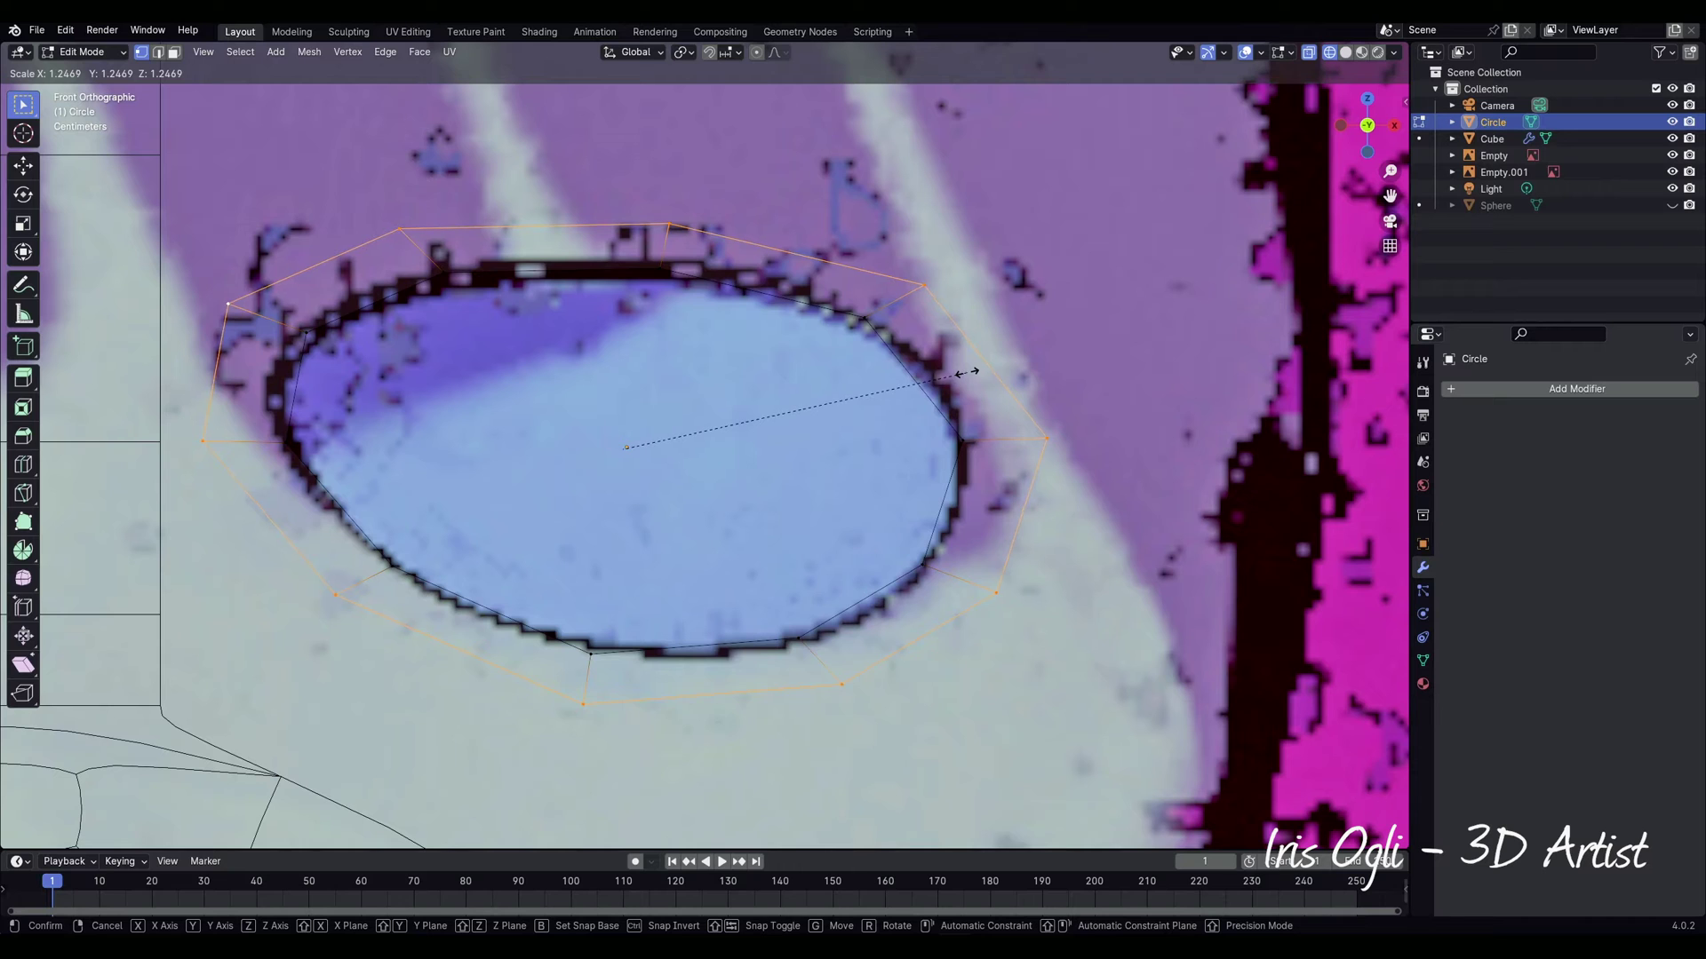
click(941, 378)
Step: Add a level 2 Subdivision Surface modifier to the eye ring and resume editing its mesh
key(Tab)
key(ctrl+2)
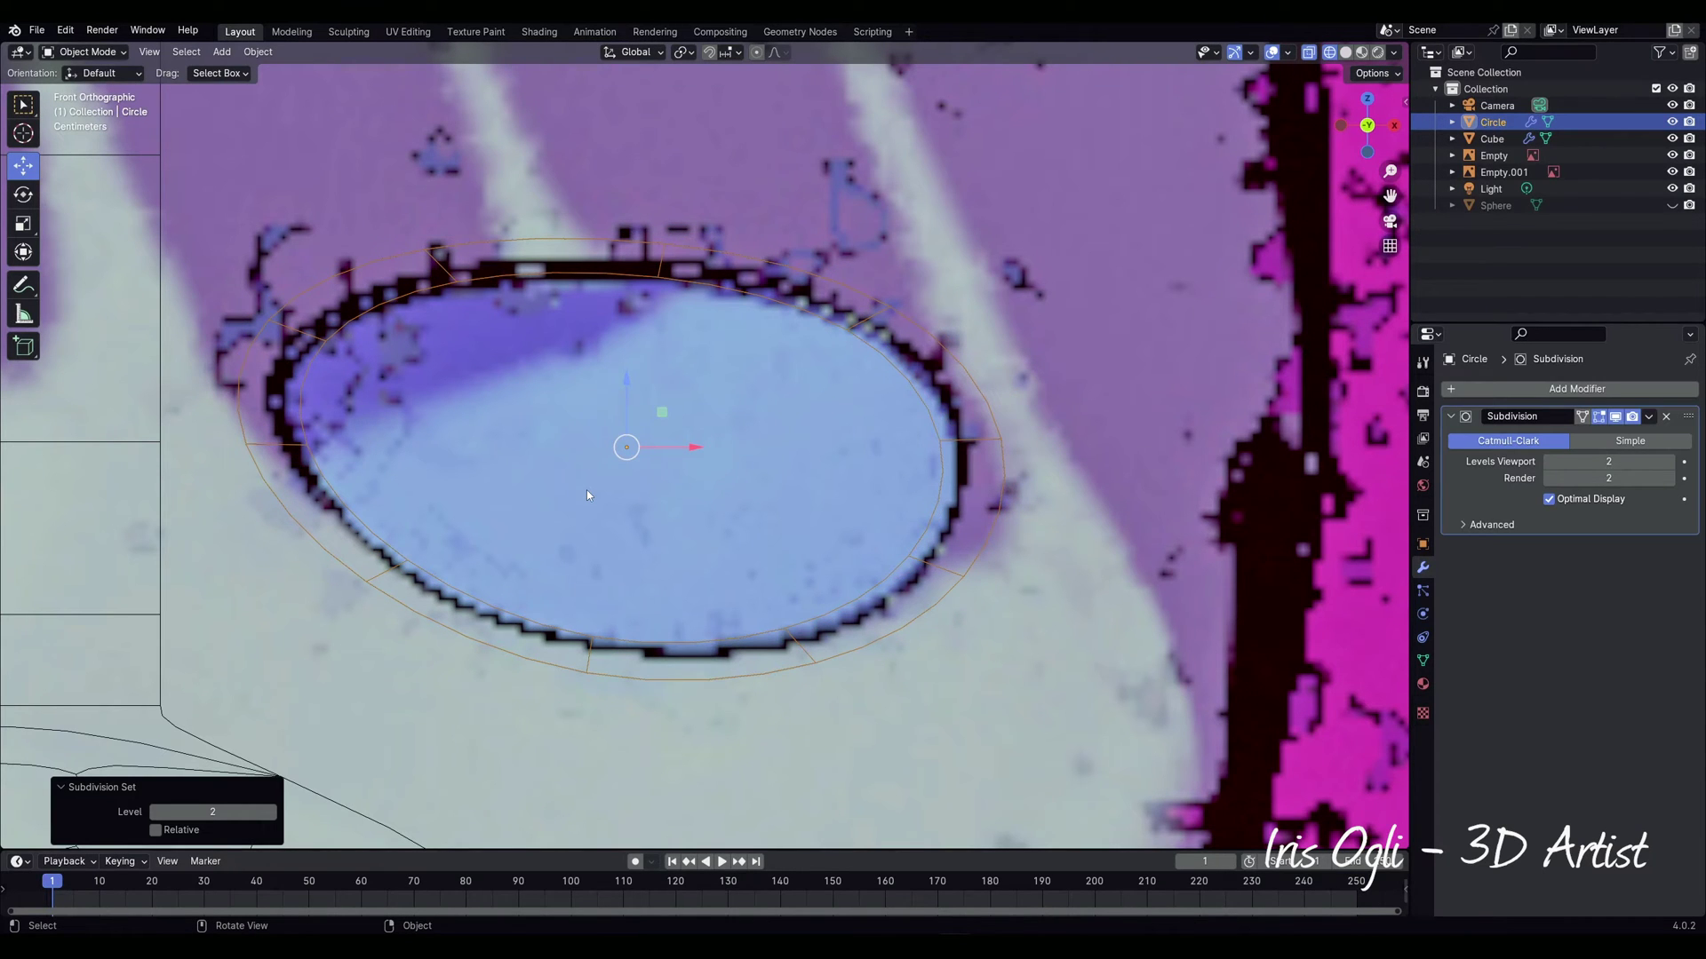
key(Tab)
Step: Move the eye ring's vertices at the outer corner and lower side outward so the smoothed ring follows the reference eye outline
drag(932, 396, 1093, 484)
key(g)
click(1111, 483)
drag(892, 533, 1017, 626)
key(g)
click(1031, 647)
drag(554, 603, 631, 735)
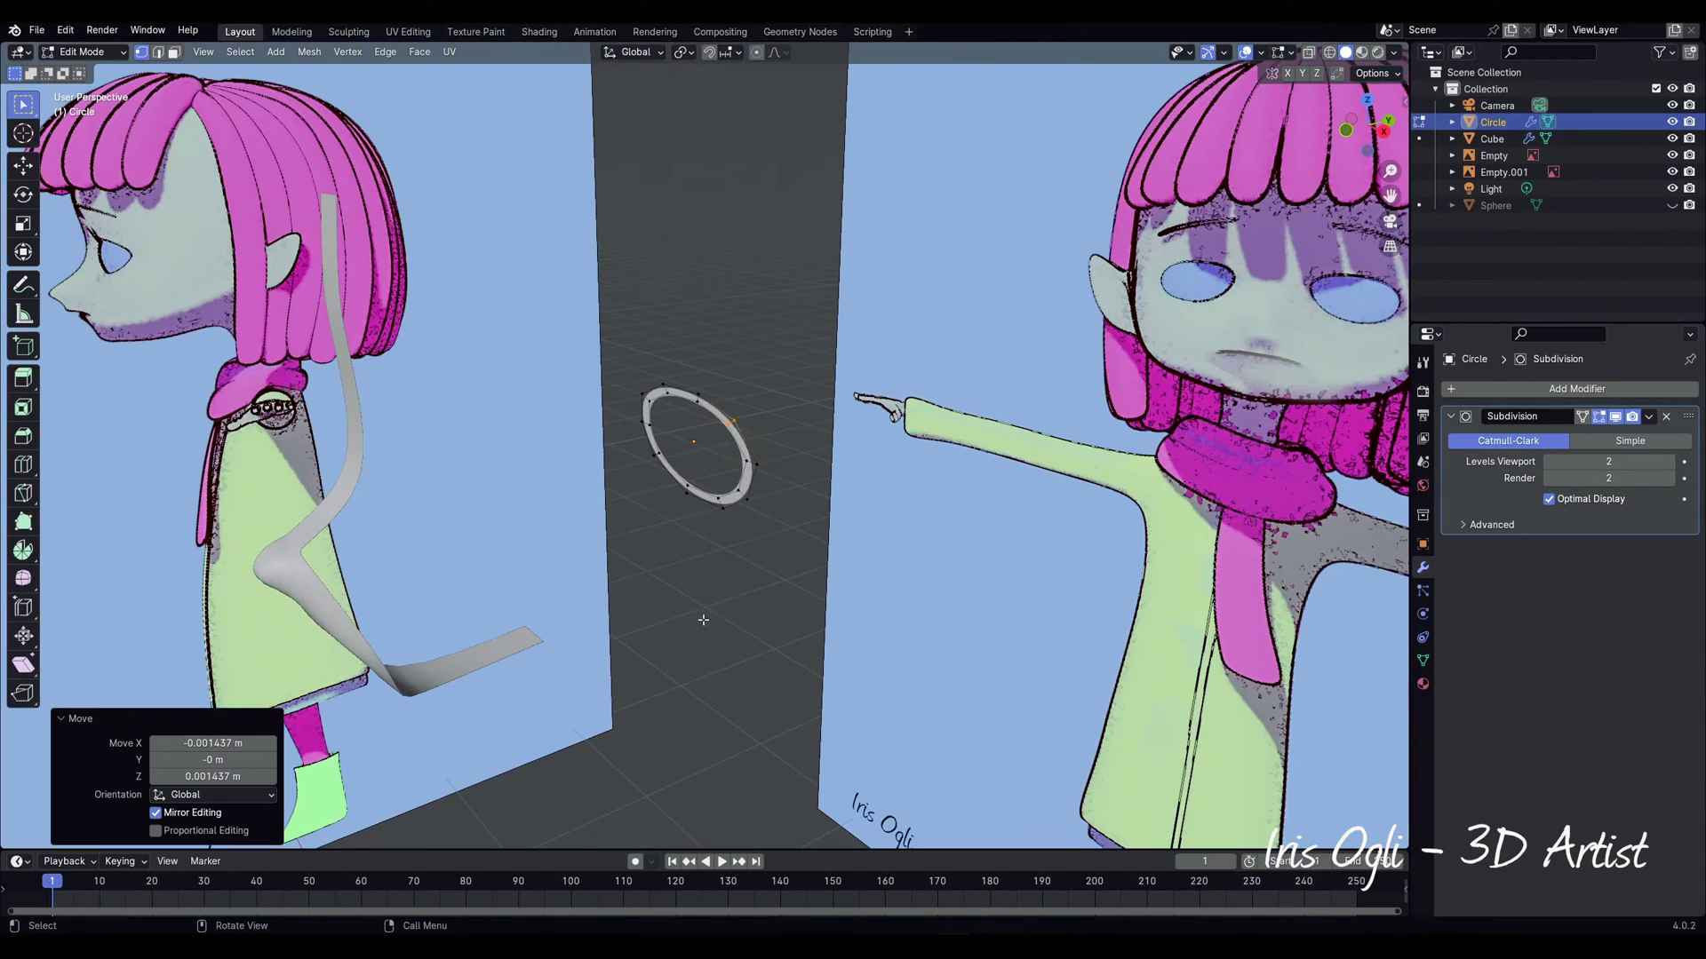
Step: Unhide the eyeball sphere and move the eye ring -0.004291 m along Y, leaving it in Object Mode
click(1672, 205)
key(g)
click(572, 455)
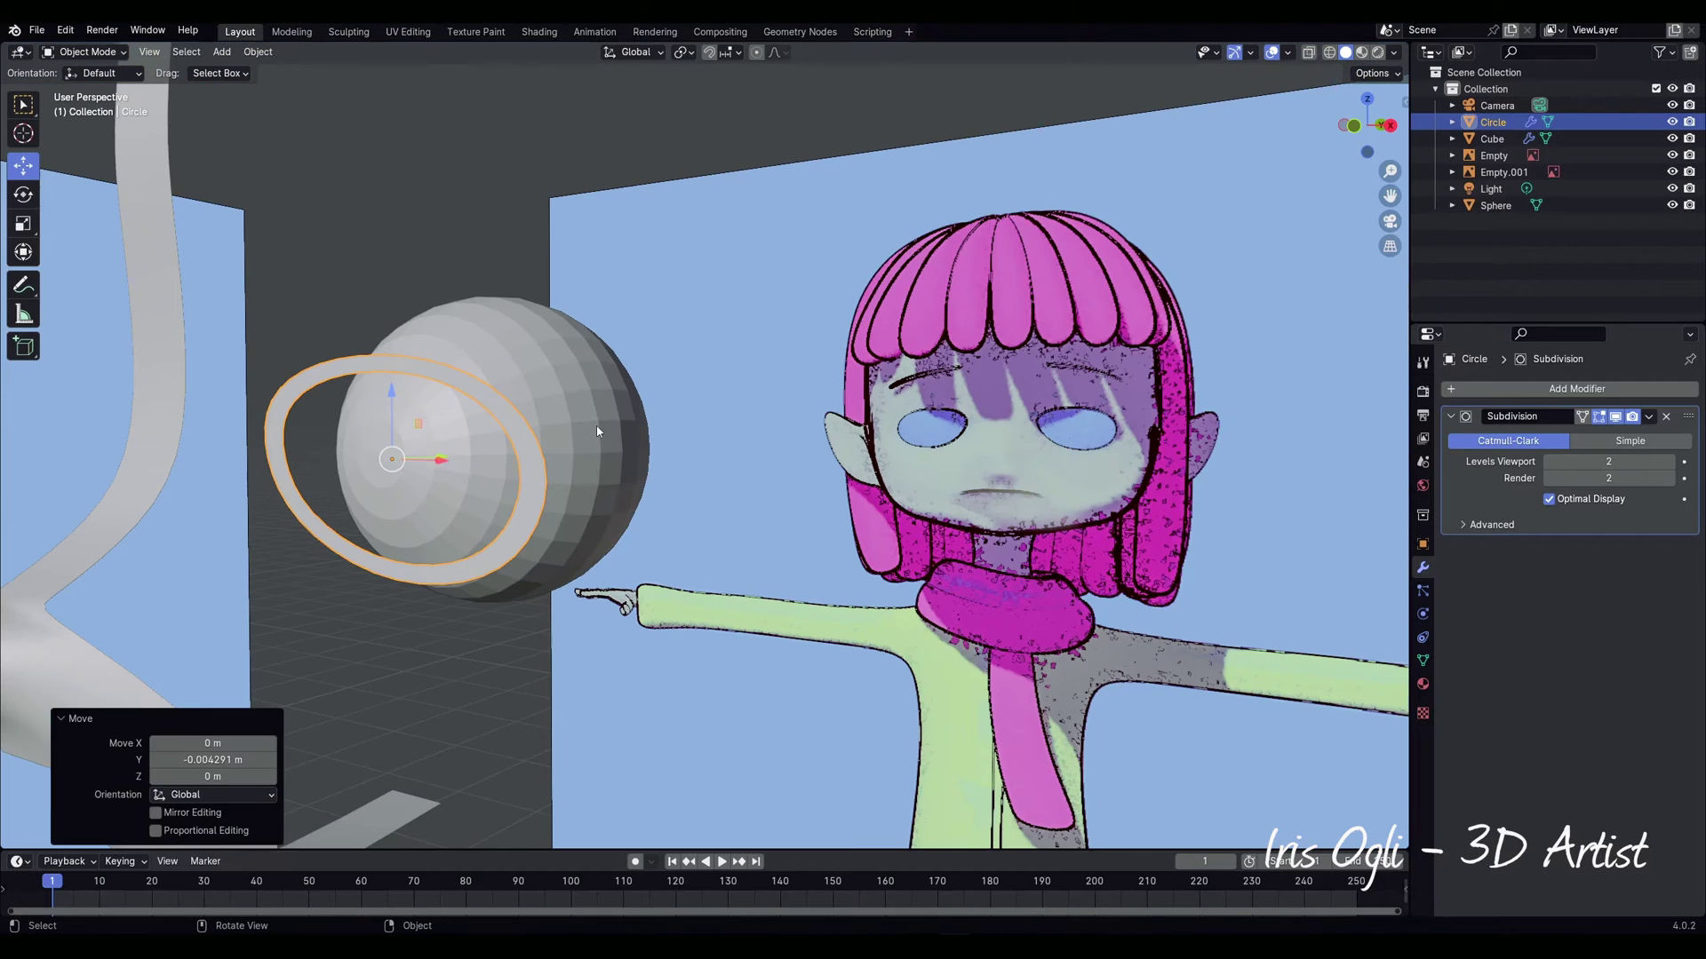
Step: Apply Shade Smooth to the eyeball sphere and to the eye ring
click(596, 432)
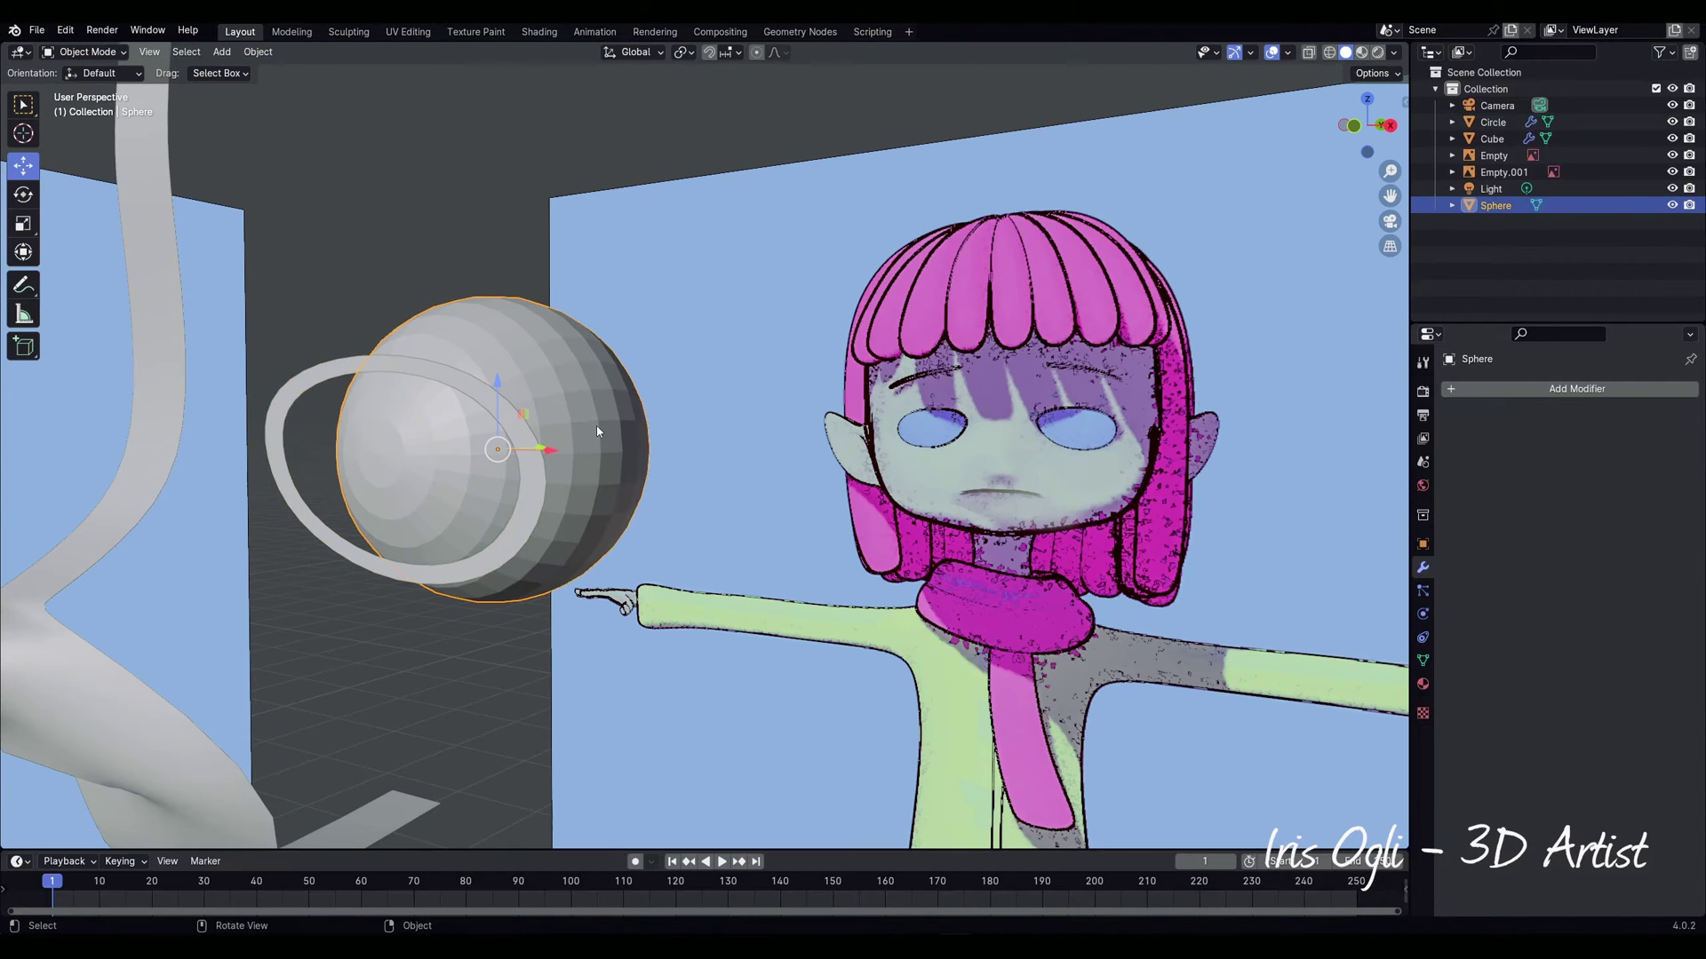
right_click(550, 357)
click(550, 356)
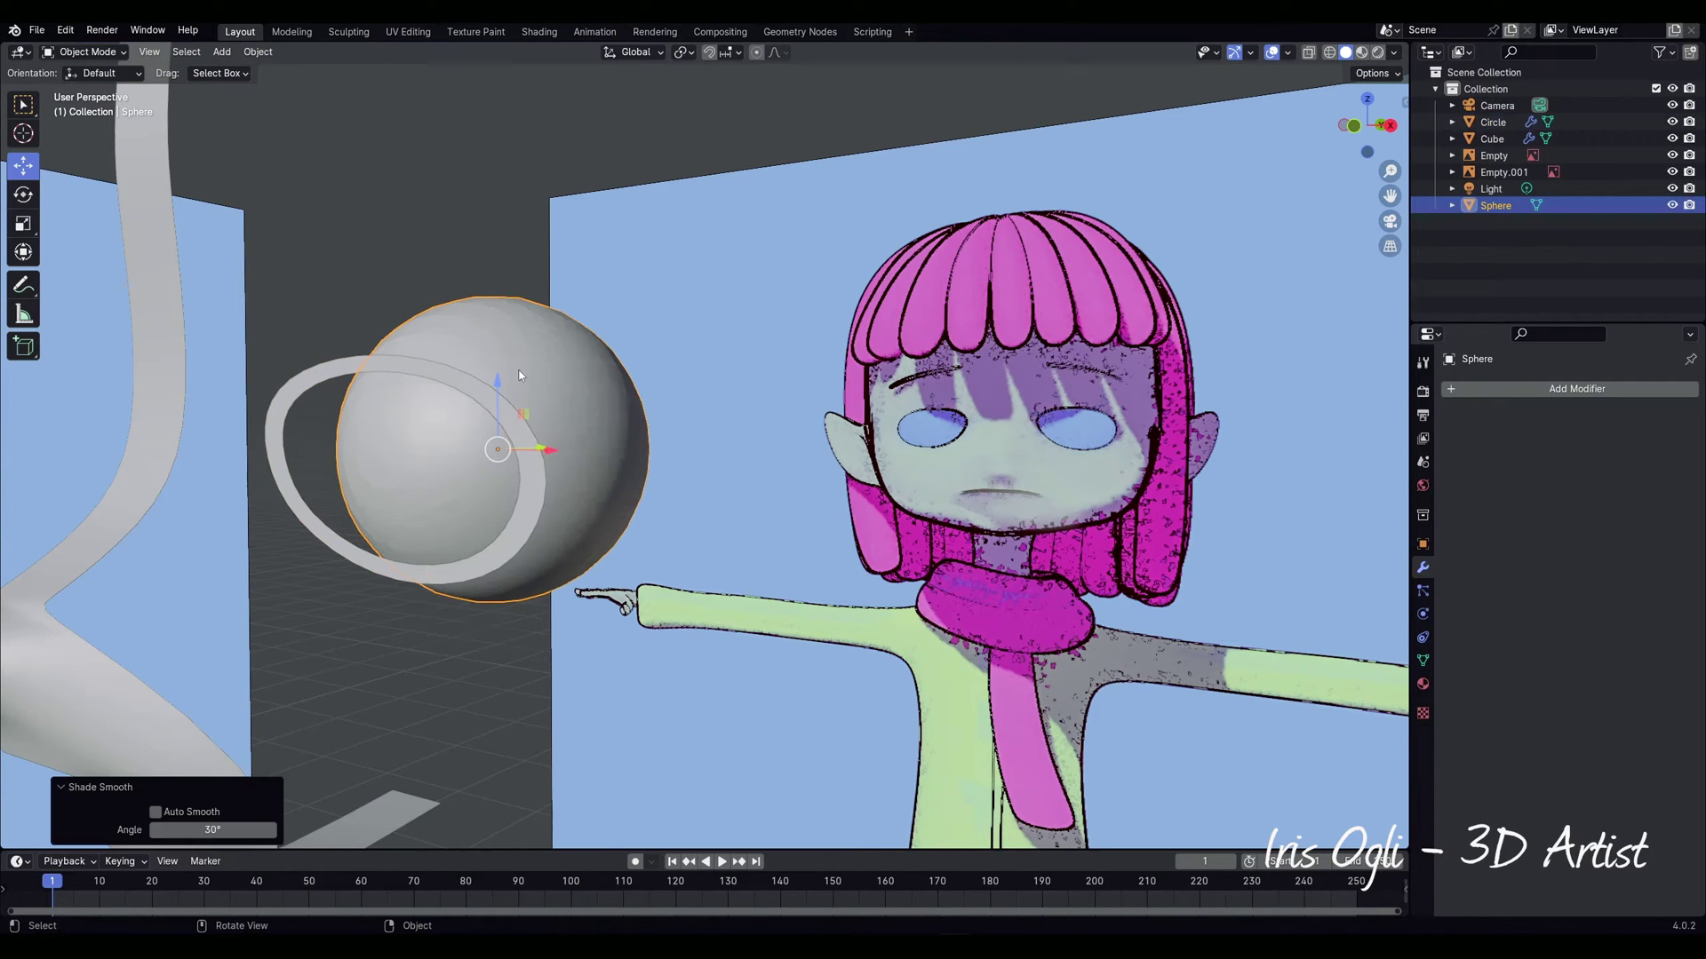
click(388, 372)
right_click(388, 371)
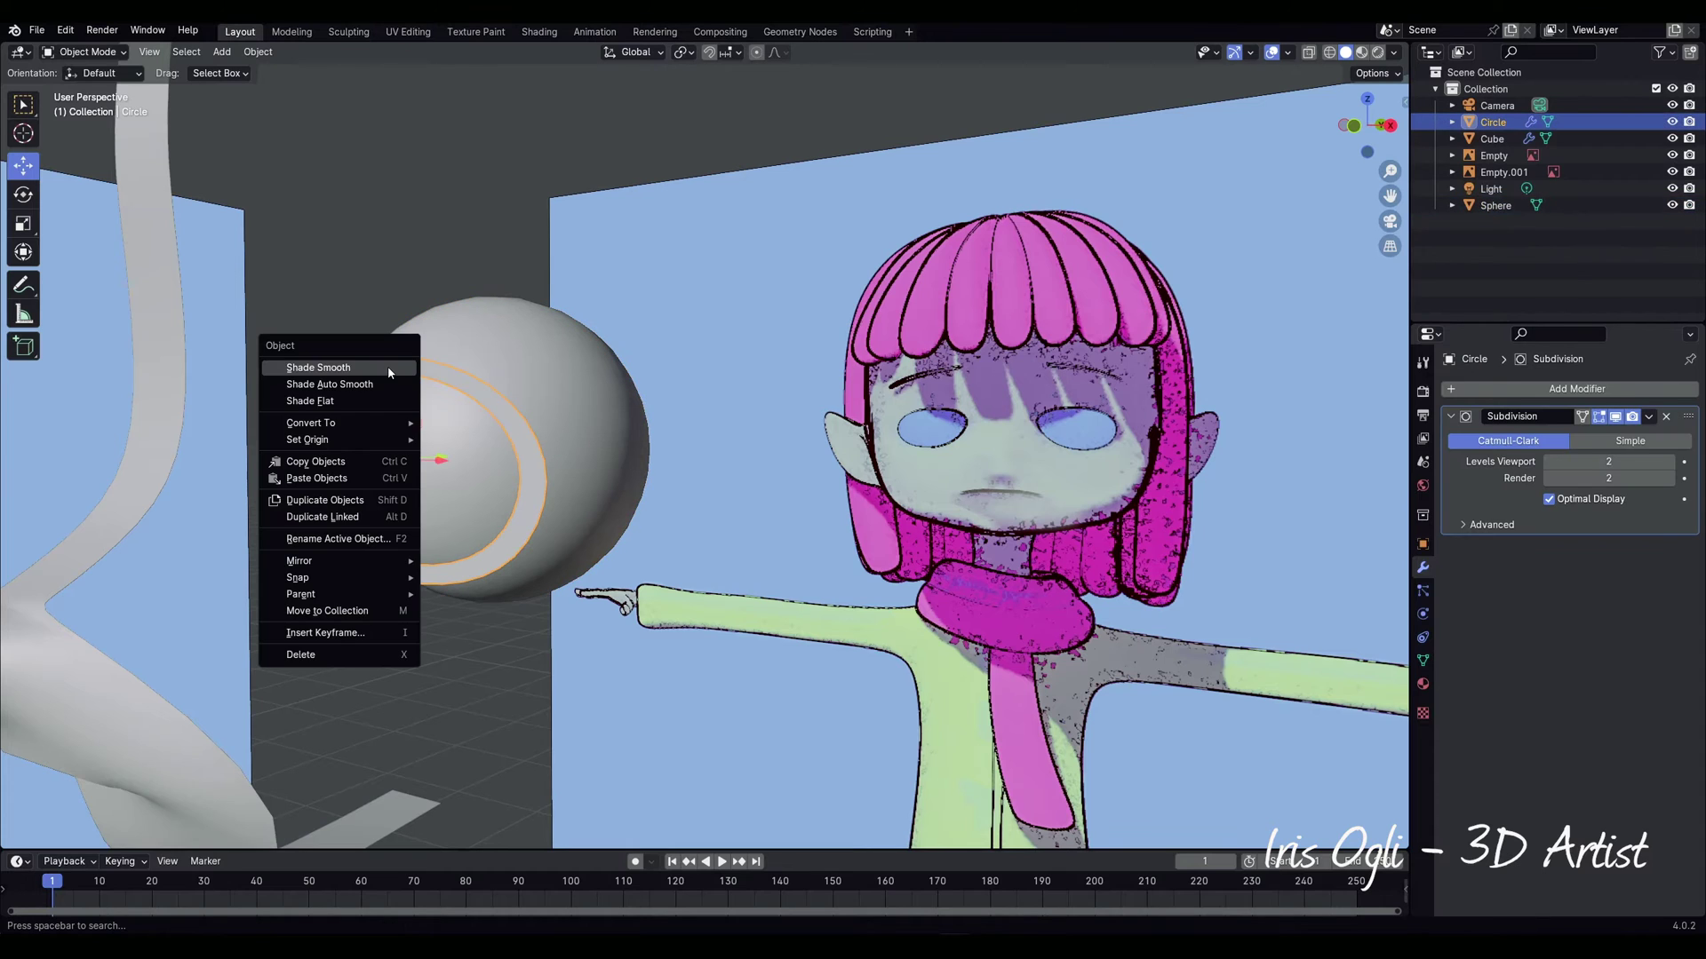
click(388, 368)
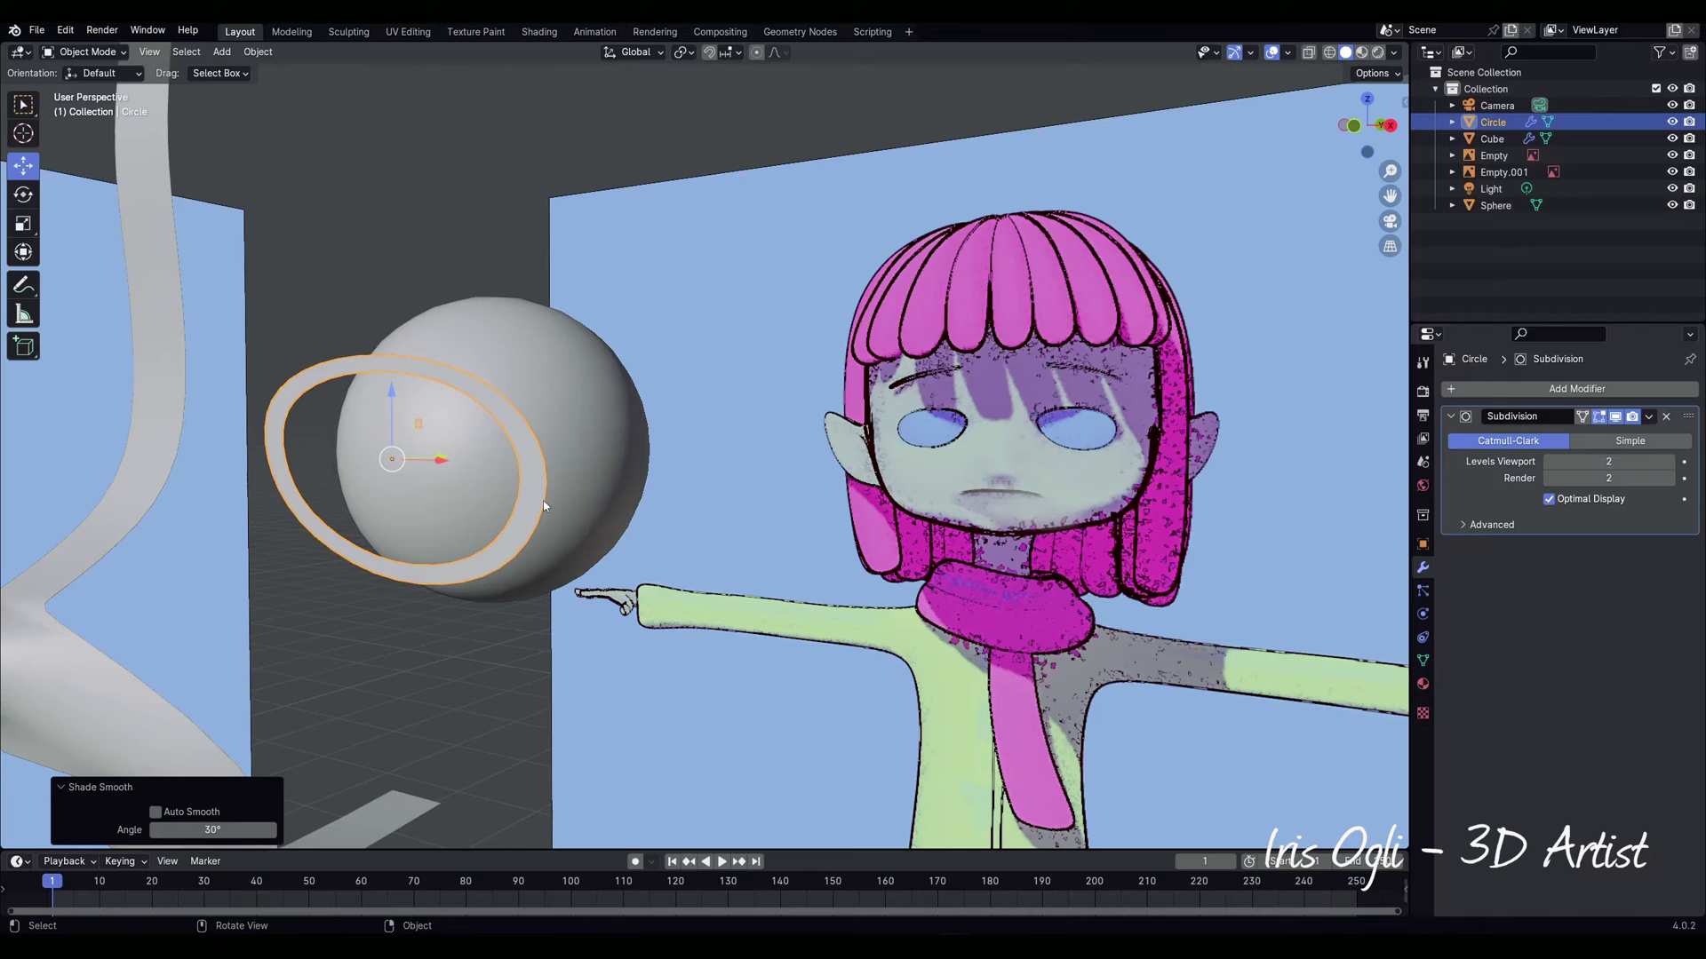
Step: Move the eye ring's vertices in depth at its outer corner and along the rim to curve it around the eyeball
key(Tab)
drag(503, 450, 587, 490)
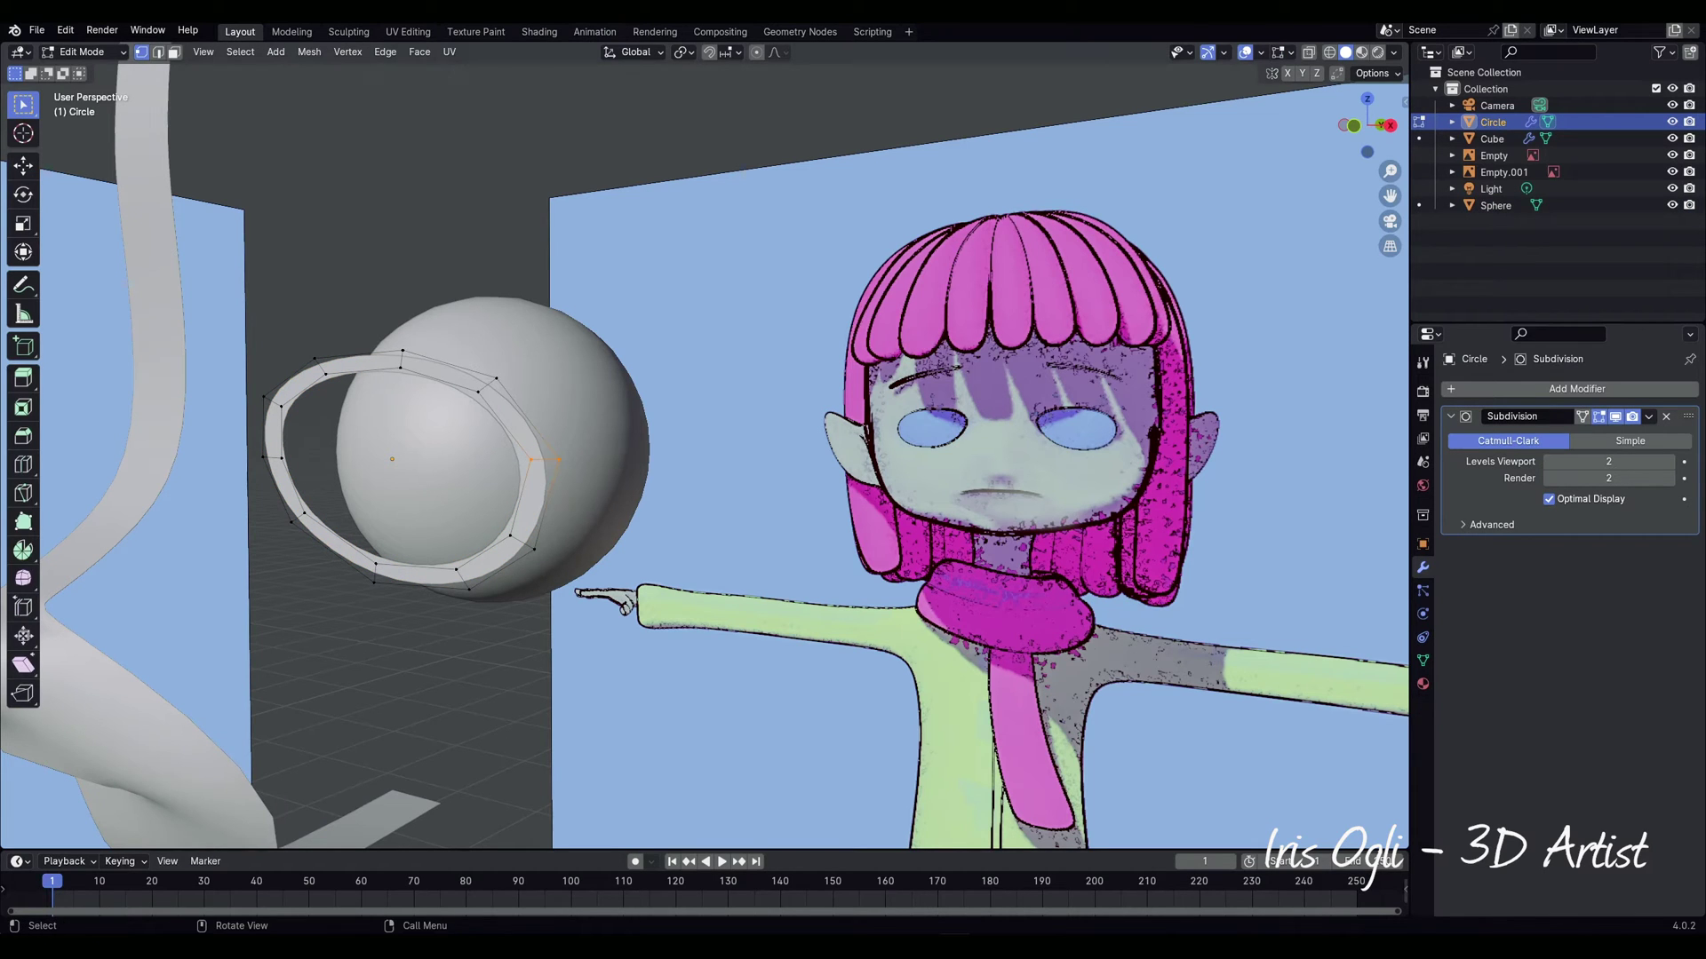
click(23, 166)
middle_drag(649, 608, 567, 642)
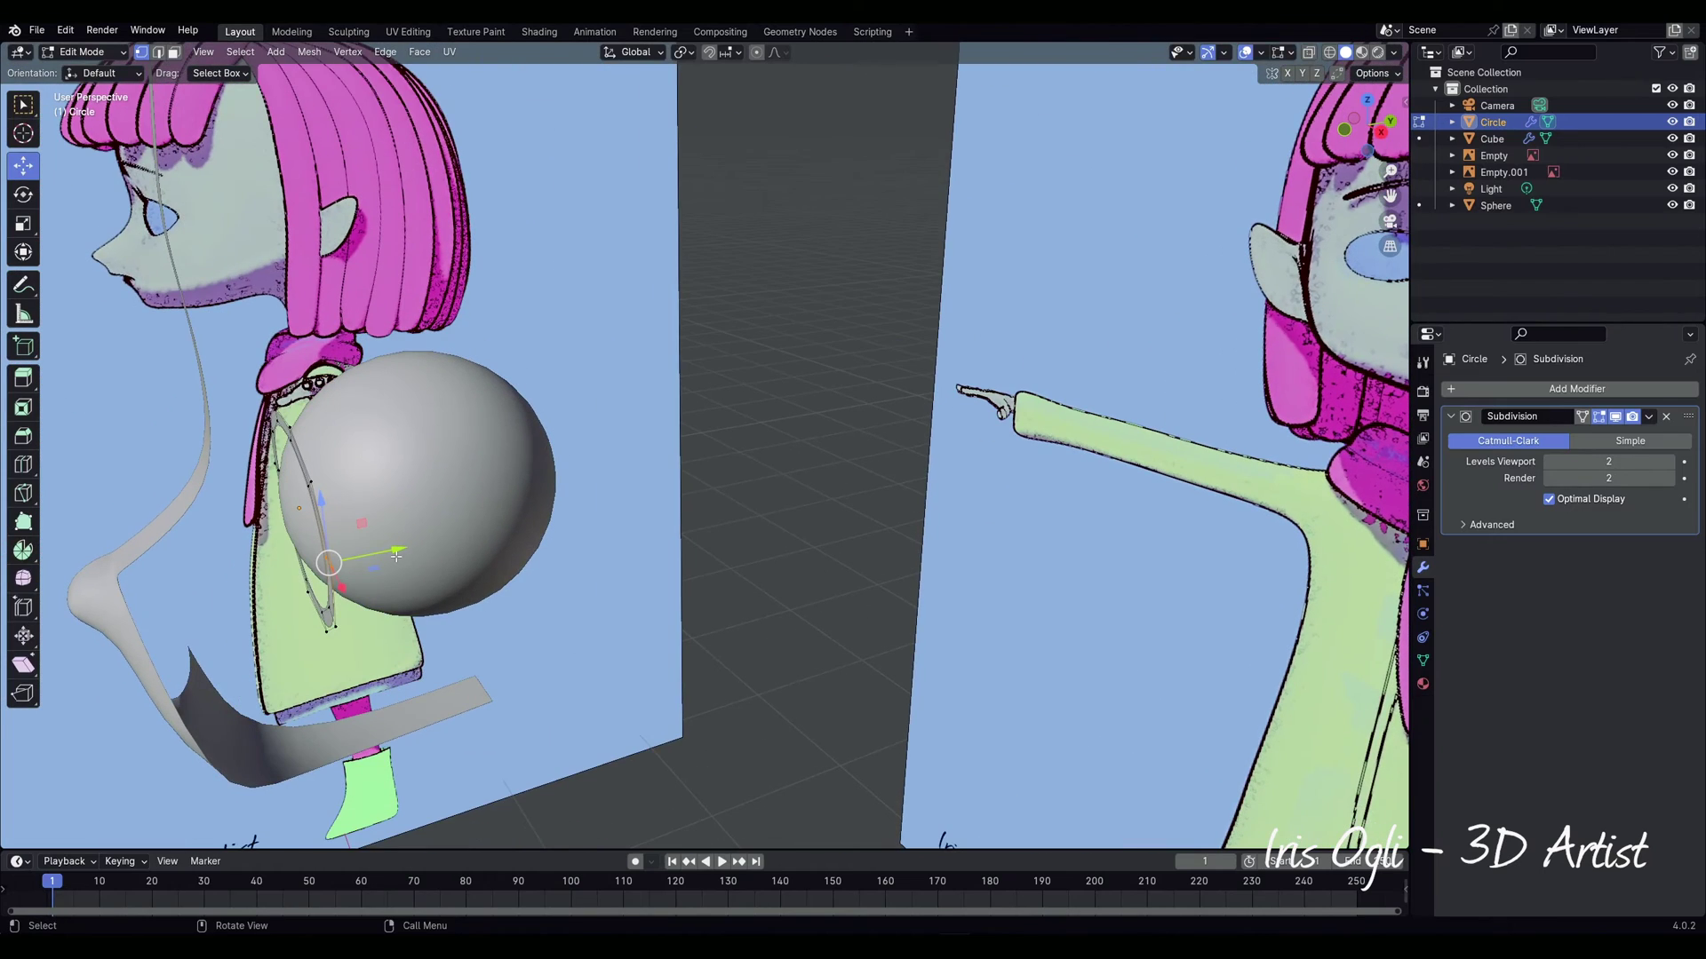
drag(400, 551, 450, 541)
drag(296, 468, 325, 498)
drag(377, 471, 385, 467)
middle_drag(382, 533, 397, 498)
drag(334, 504, 363, 536)
middle_drag(397, 511, 313, 430)
Step: Join the eye ring with the face strip into one object
key(Tab)
shift+click(313, 430)
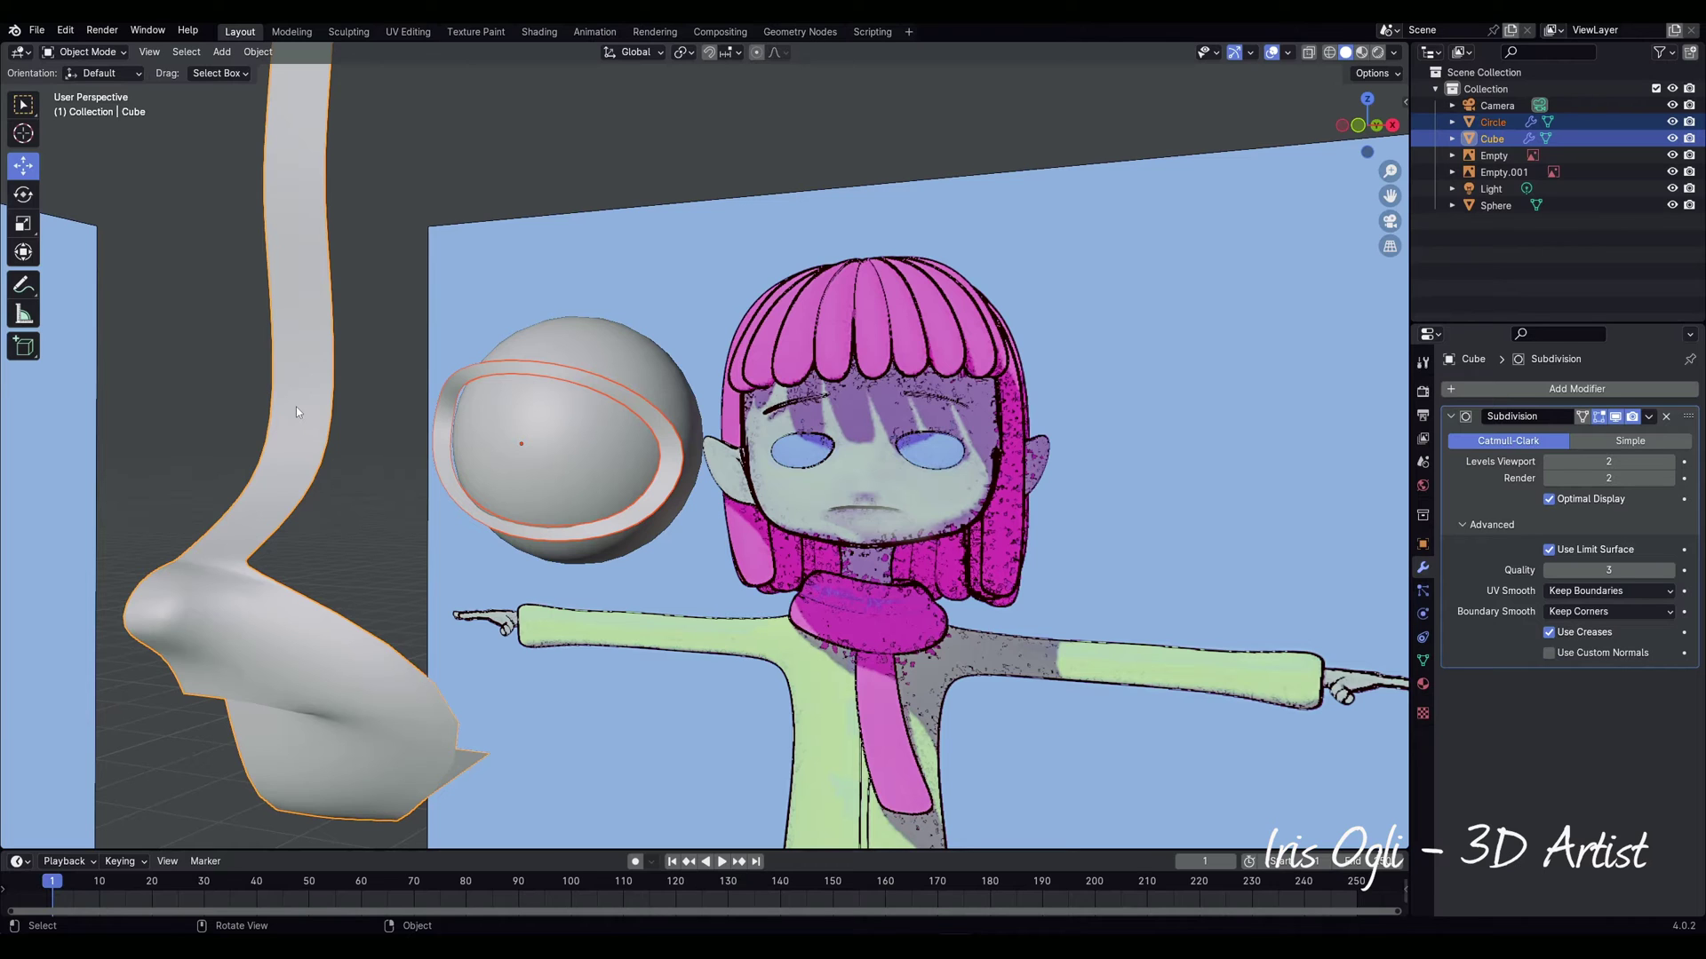
right_click(296, 407)
click(276, 467)
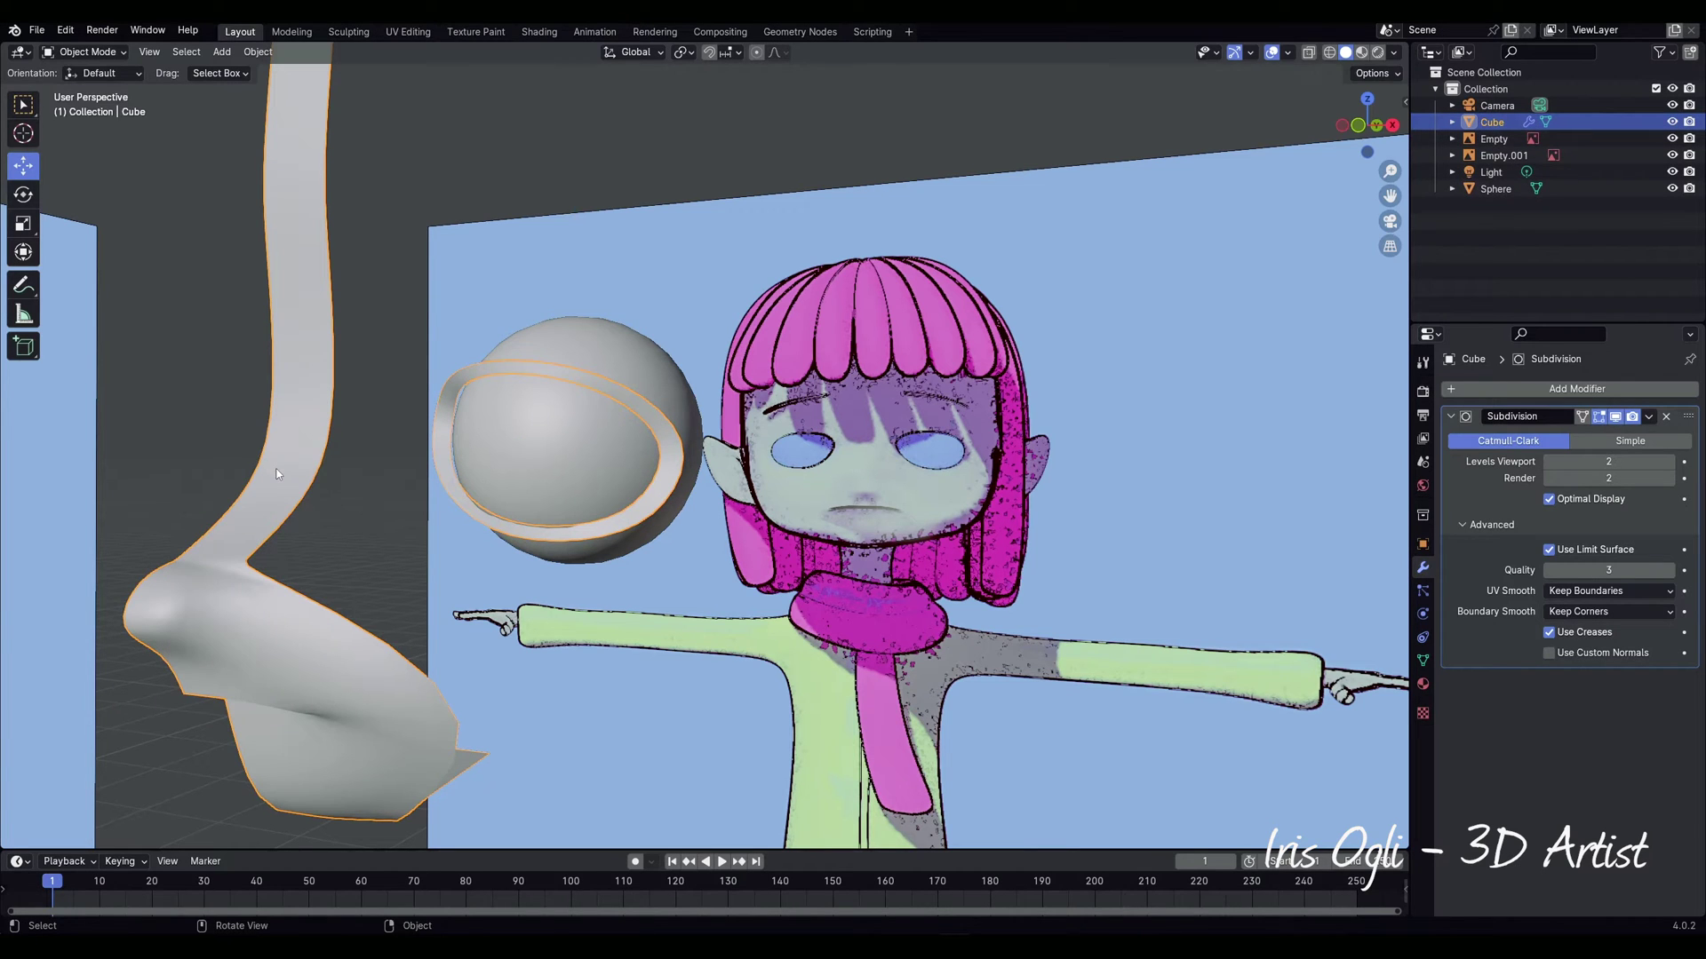
Step: Bridge the nose bridge's two side edges to the inner-corner edges of the eye ring with Bridge Edge Loops
key(Tab)
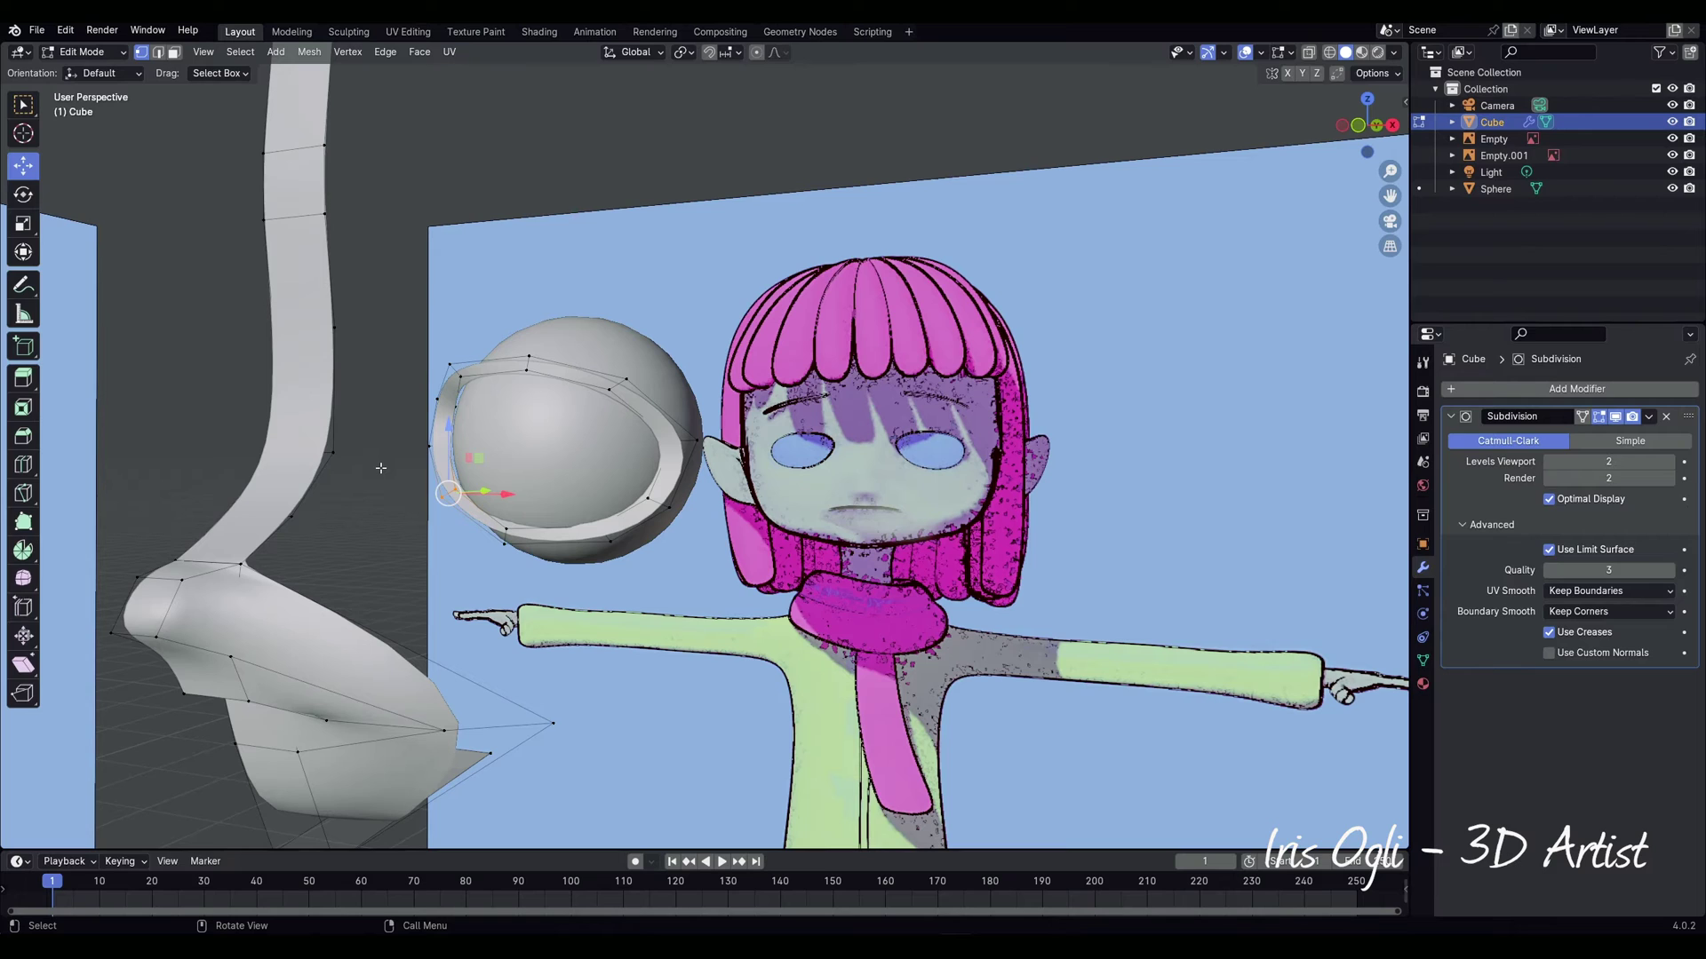
key(2)
click(332, 431)
shift+click(322, 464)
shift+click(435, 419)
shift+click(434, 419)
right_click(382, 489)
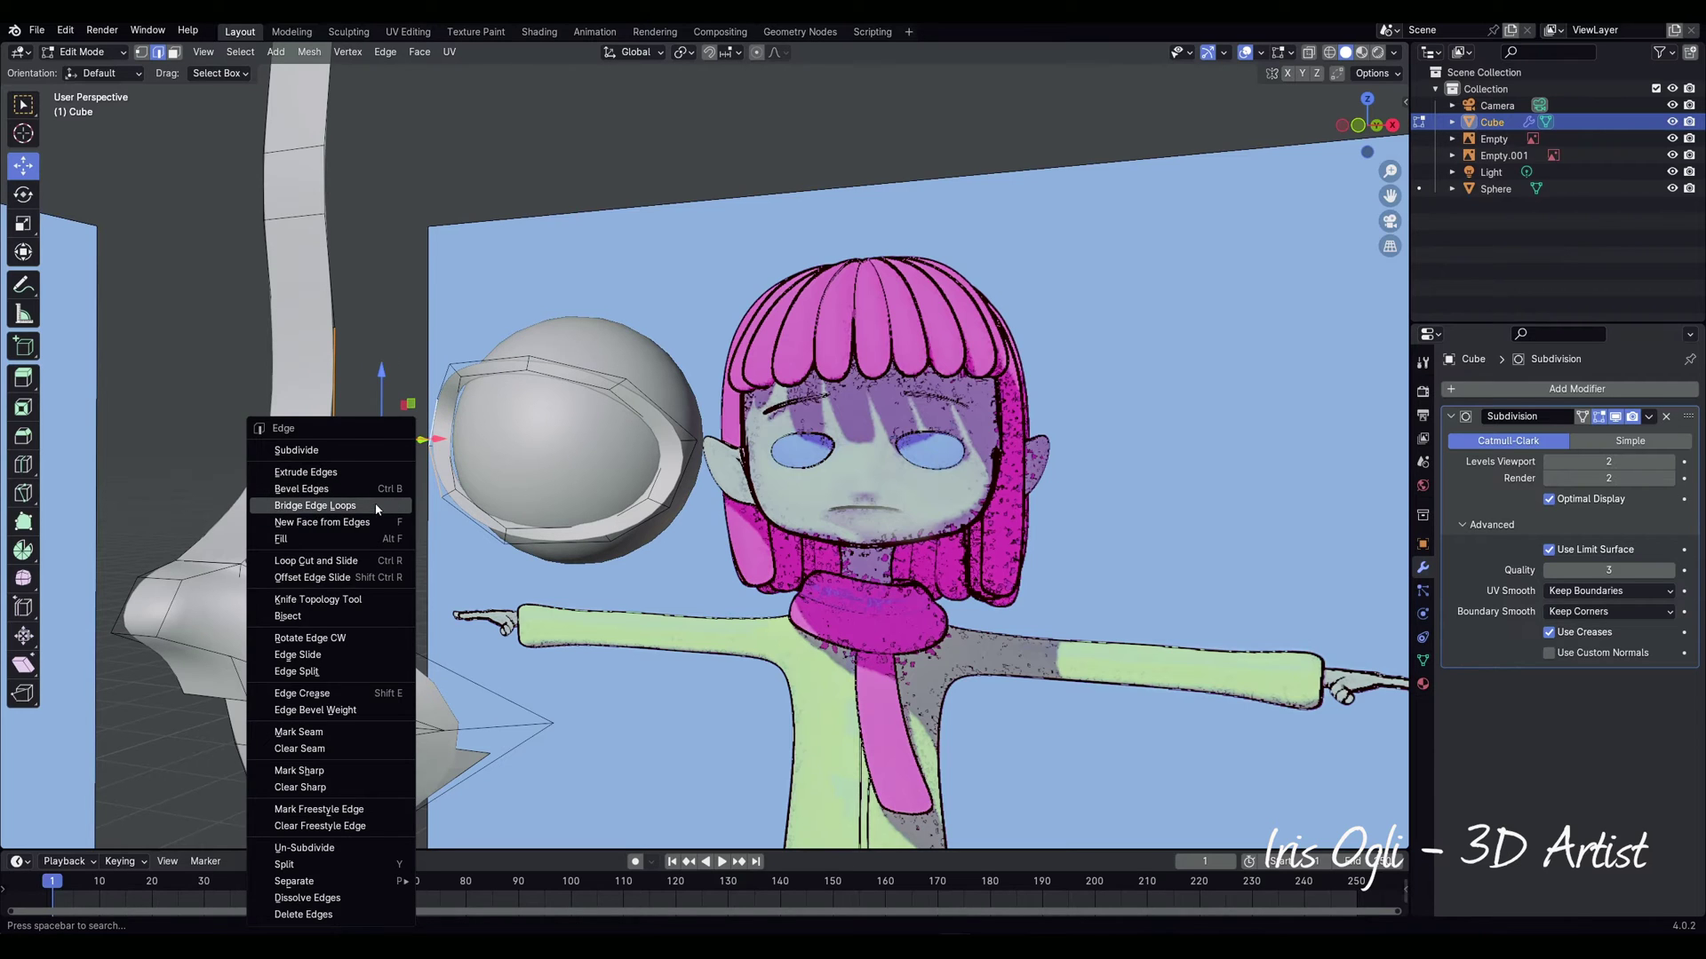
click(372, 509)
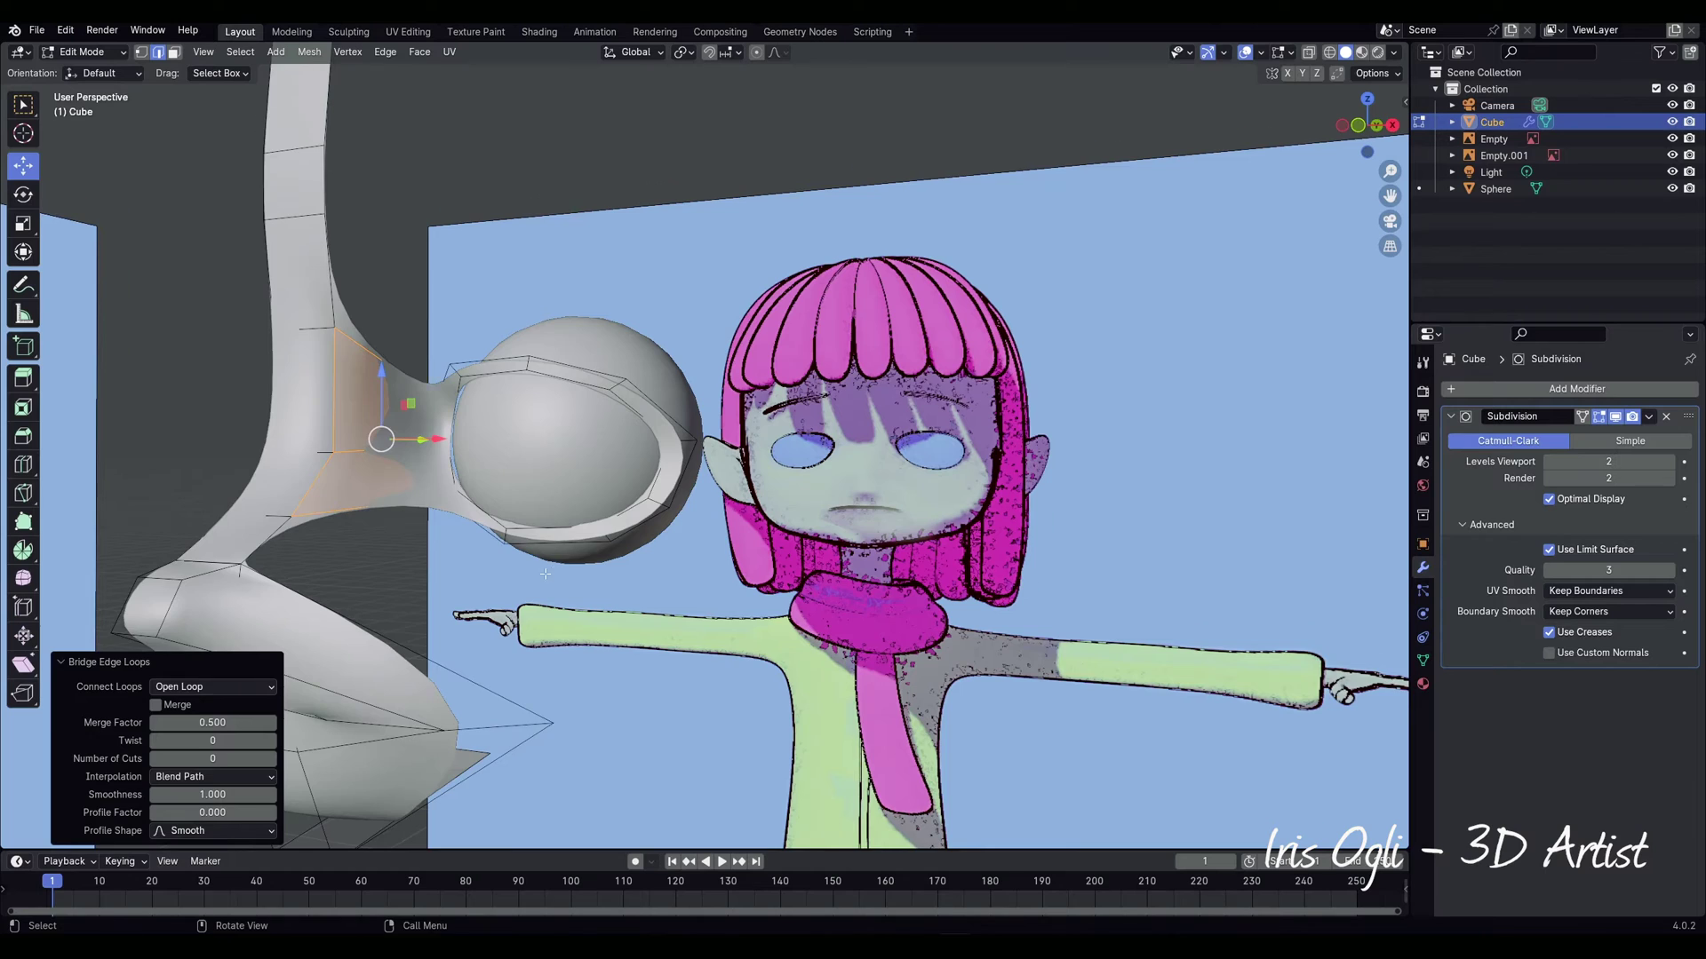
Step: Turn off the subdivision's viewport display, and extrude the eye ring's free outer edges scaled outward into a wide band
middle_drag(550, 570, 621, 541)
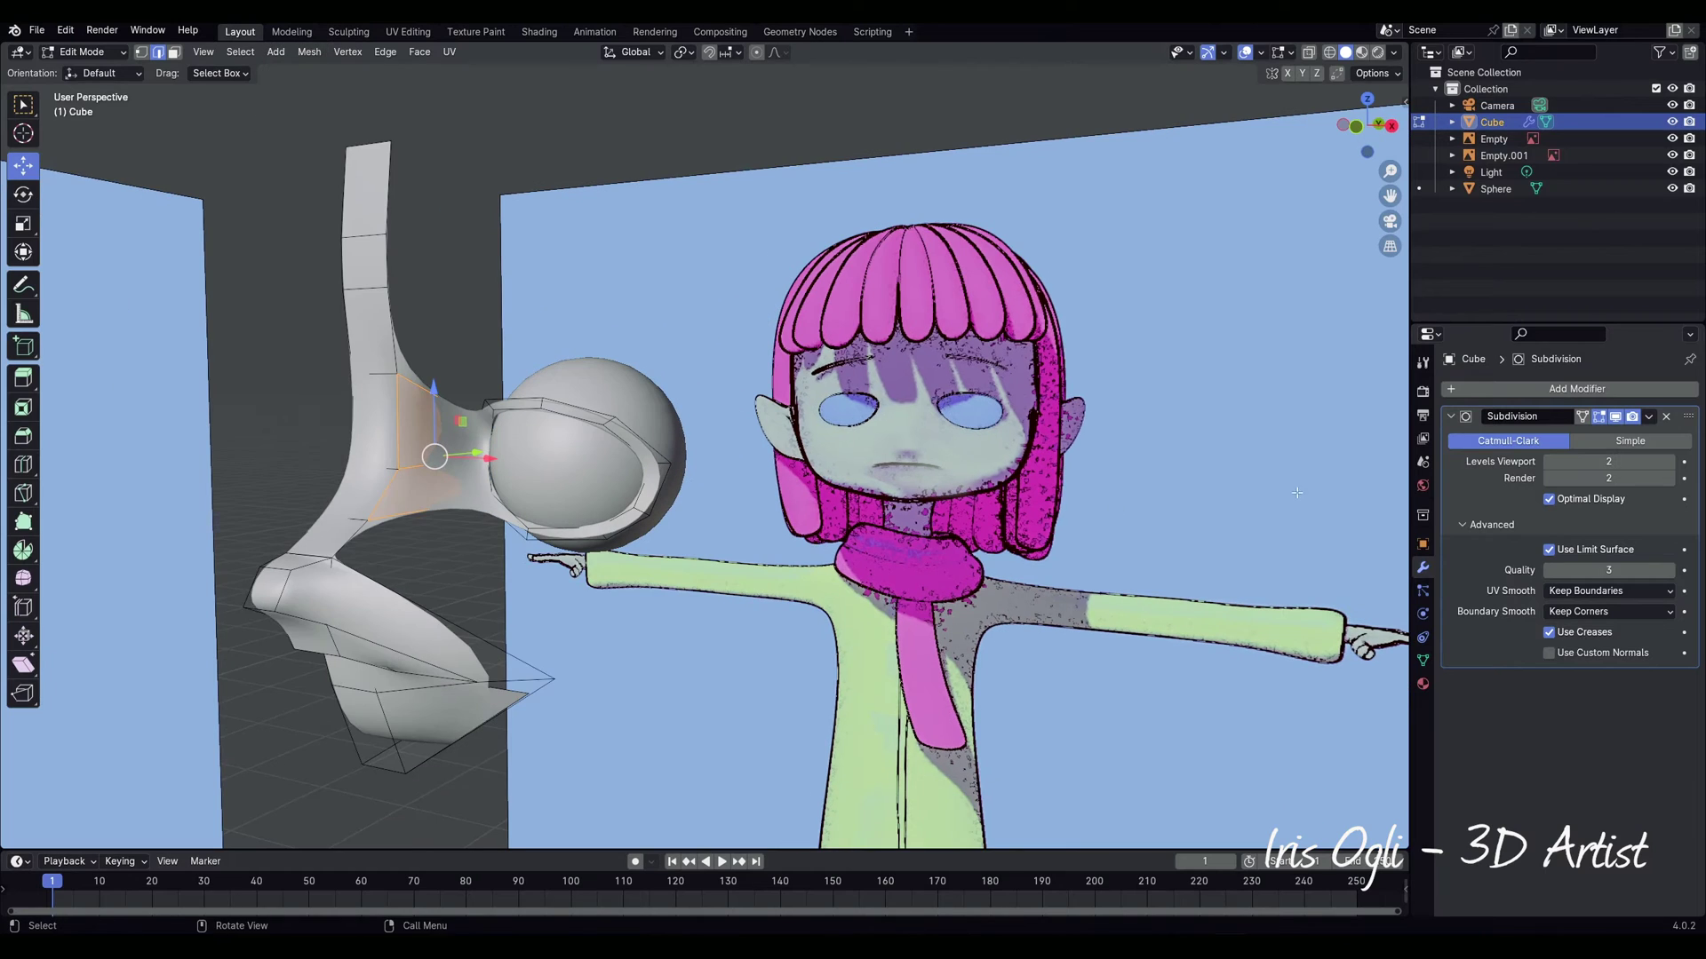
click(1616, 417)
key(w)
click(483, 410)
shift+click(509, 399)
shift+click(578, 407)
shift+click(637, 436)
shift+click(663, 487)
shift+click(630, 527)
shift+click(562, 540)
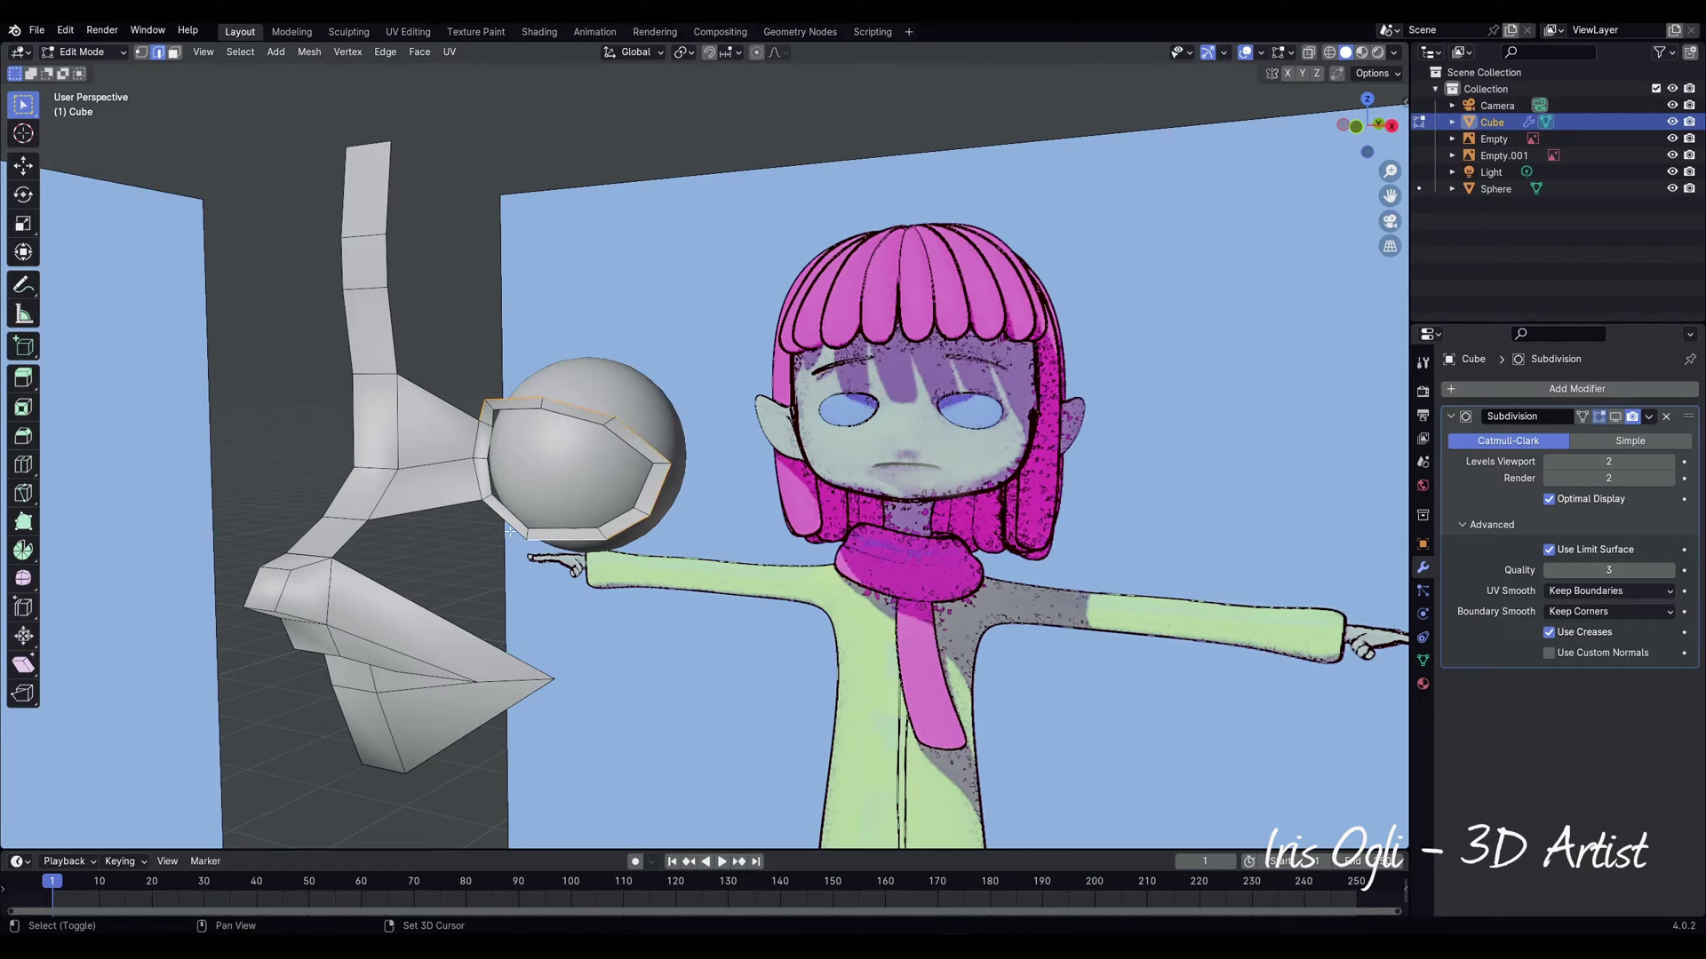
key(e)
right_click(550, 525)
key(s)
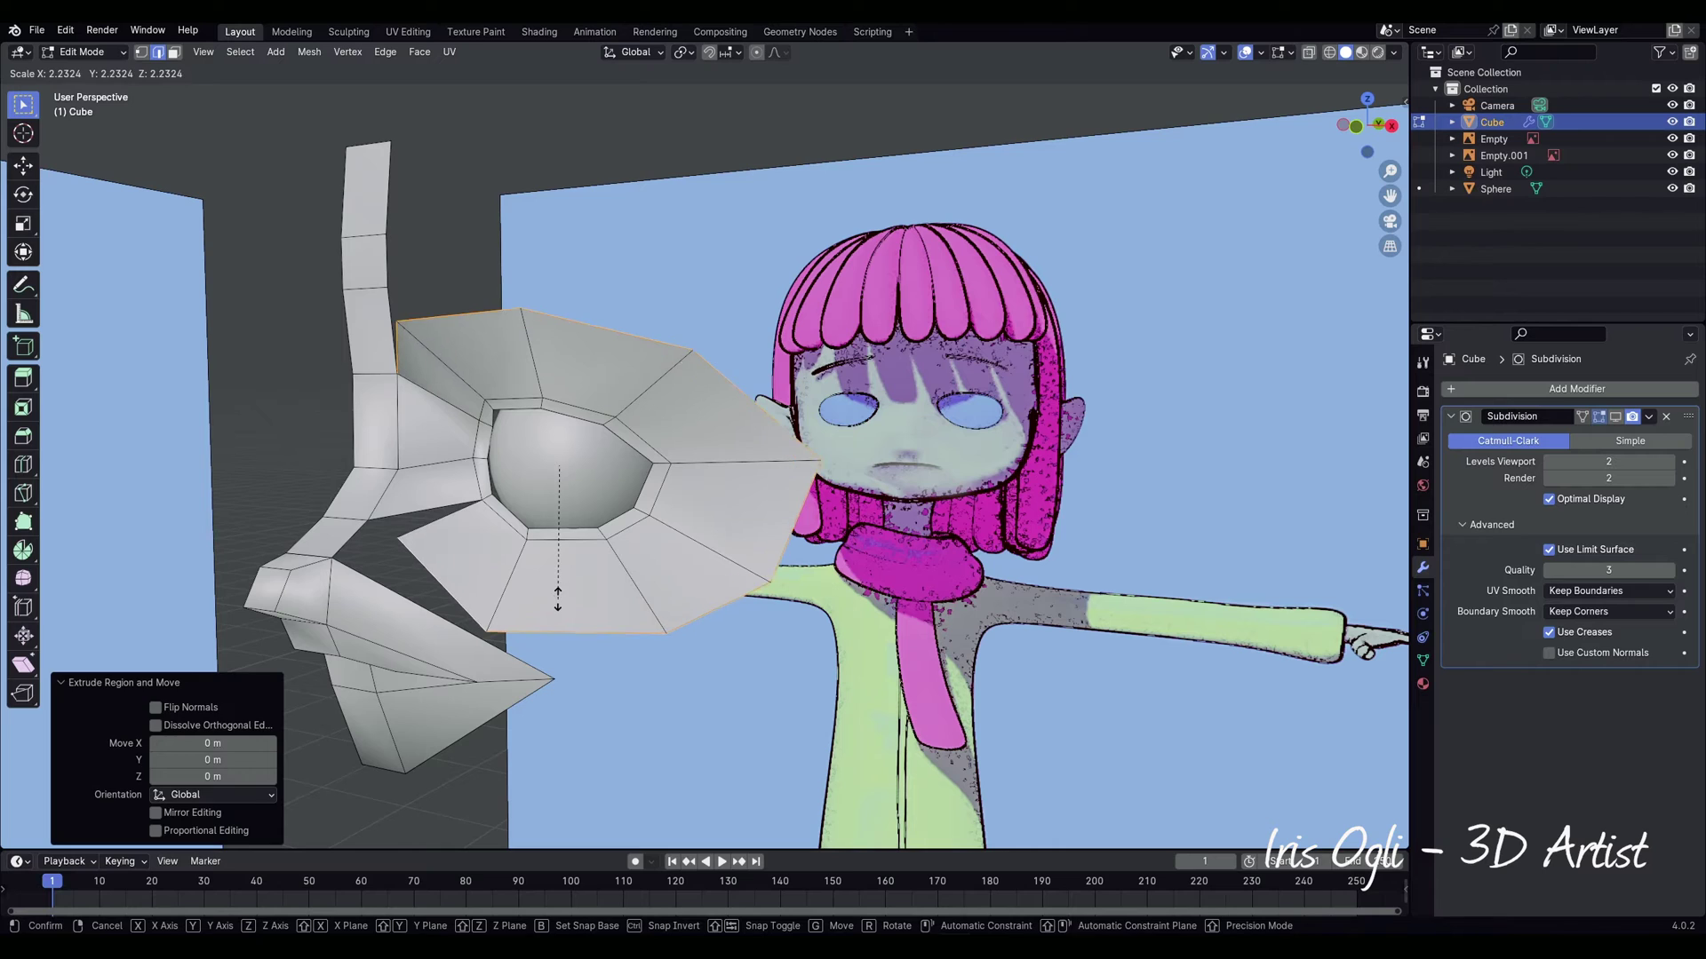
click(557, 587)
Step: Merge the band's lower inner corner vertex into the neighbouring nose strip vertex, using At Last
key(1)
click(414, 532)
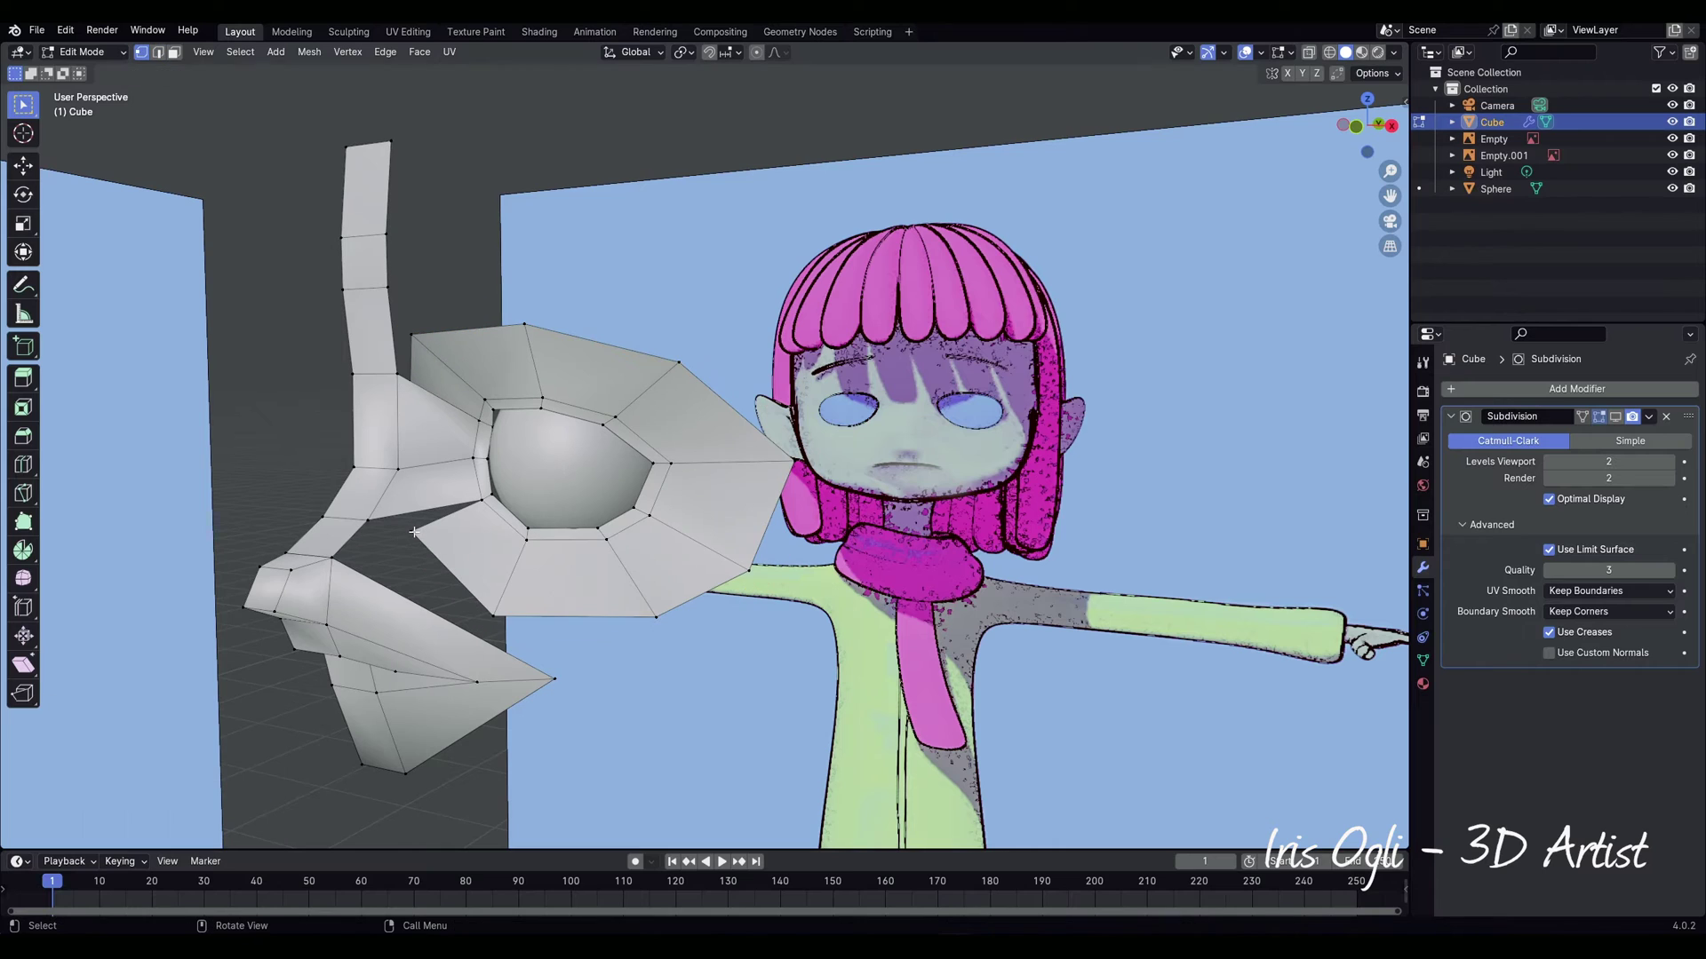
shift+click(365, 522)
key(m)
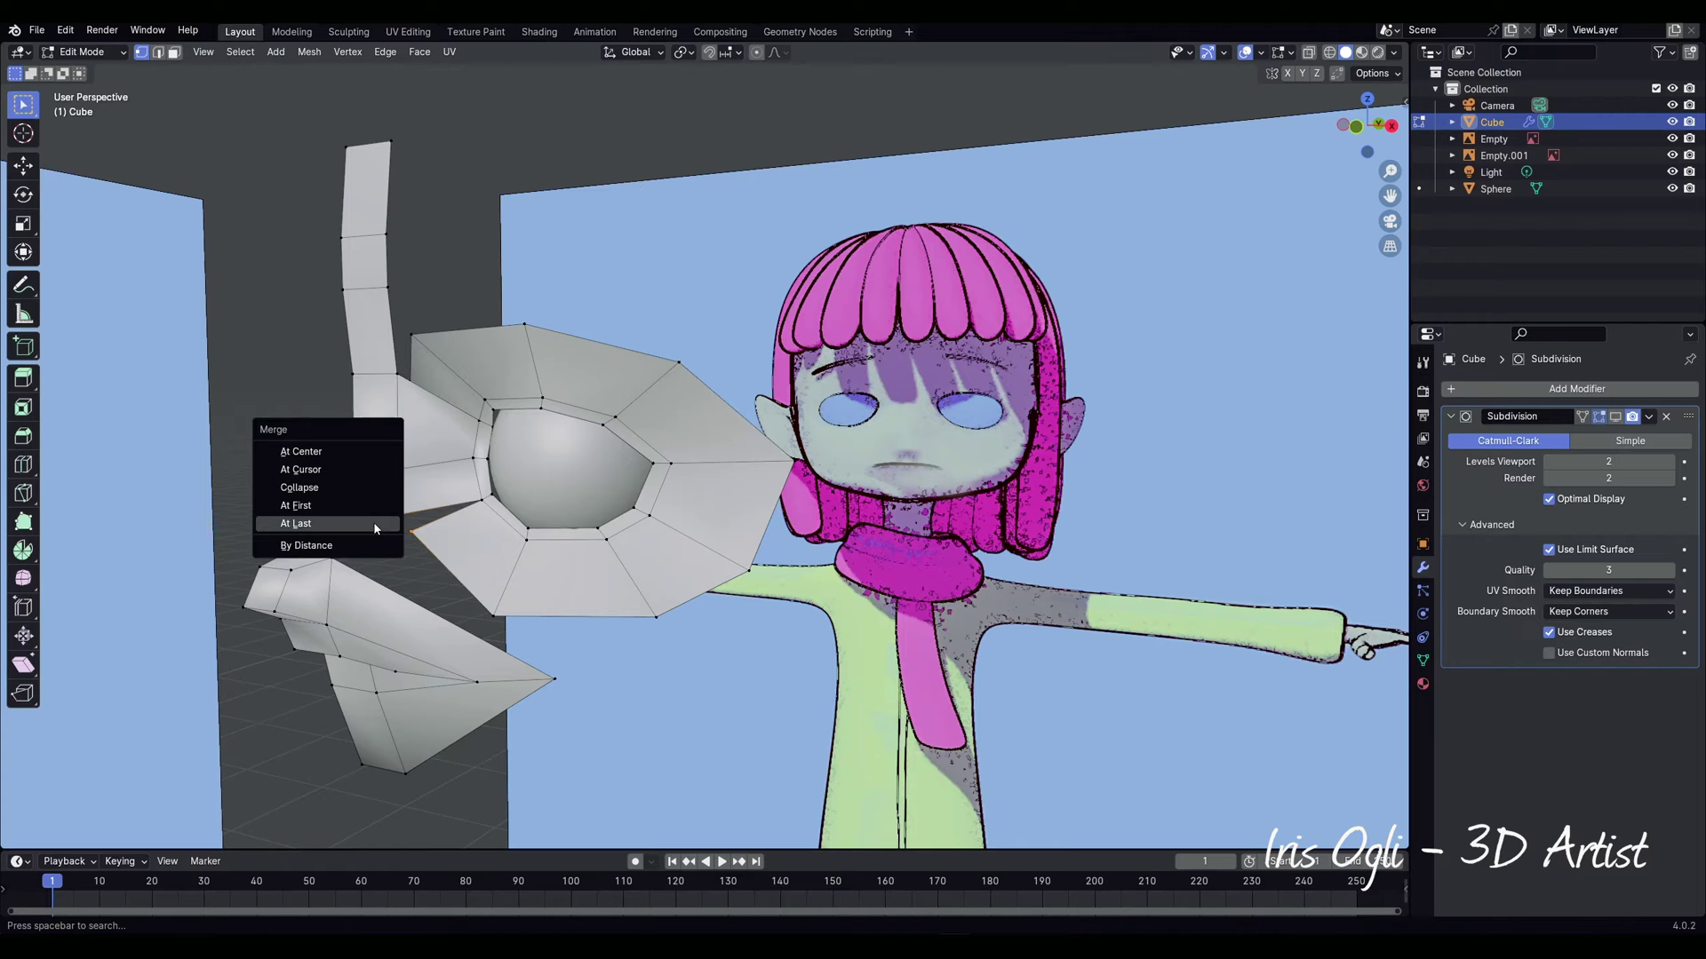
click(375, 527)
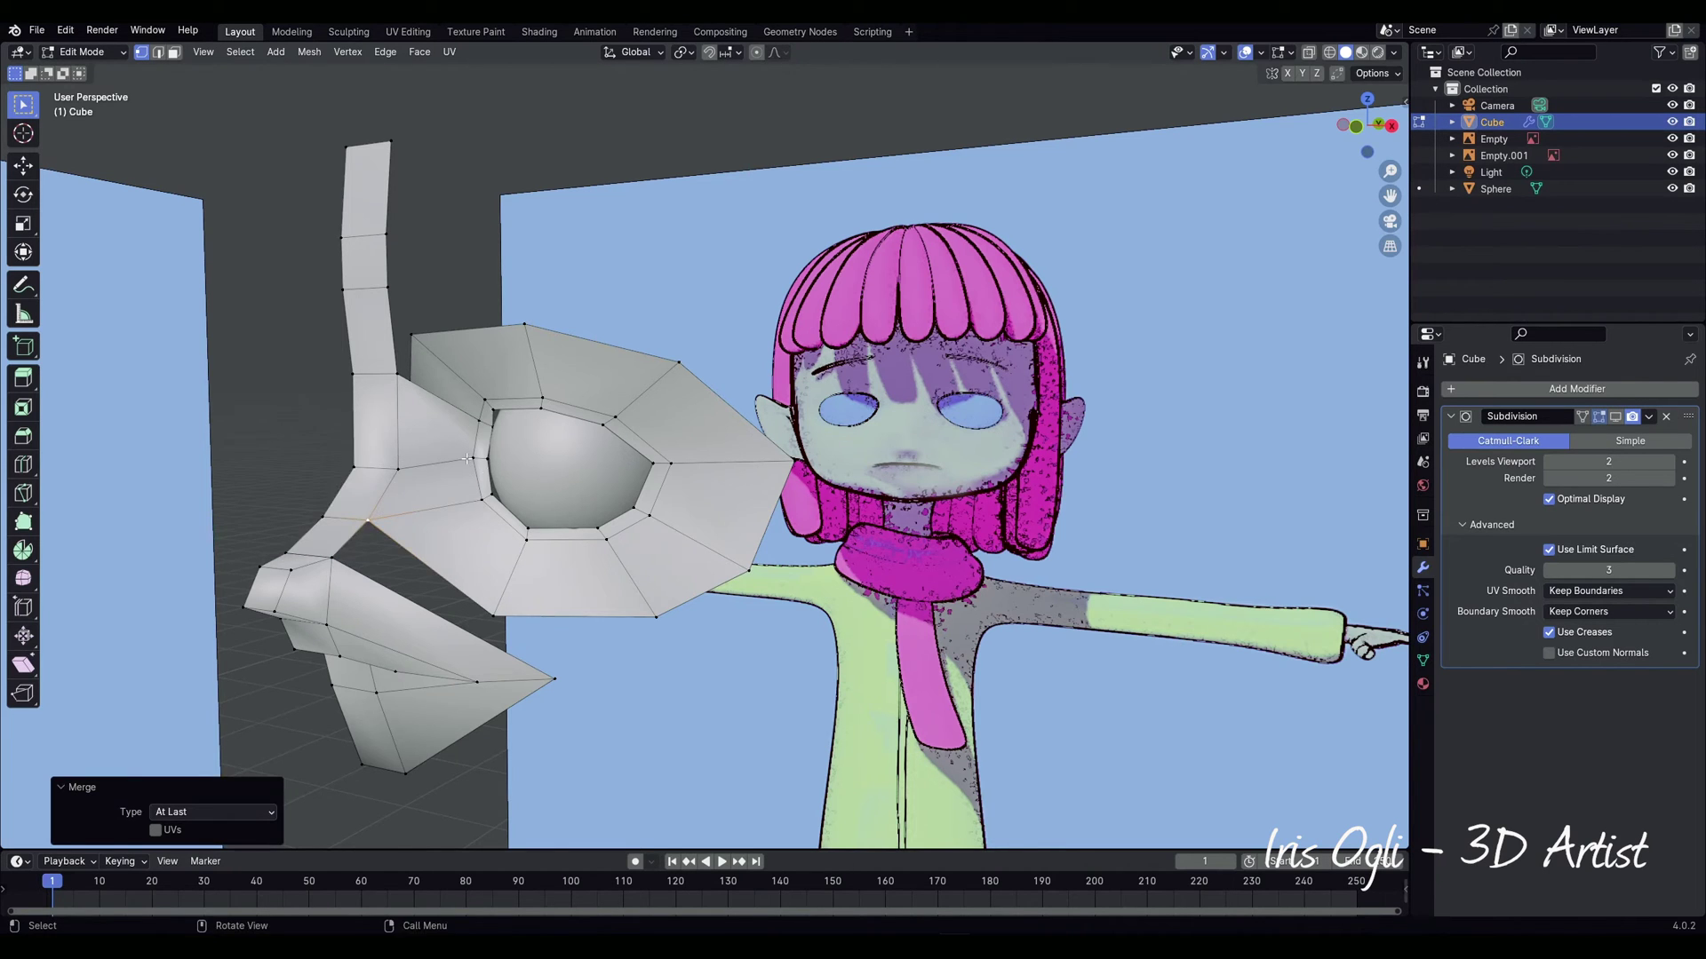
Step: Merge the vertex at the band's upper inner corner into the nose bridge vertex beside it, using At Last
middle_drag(466, 460, 466, 481)
click(409, 394)
shift+click(397, 418)
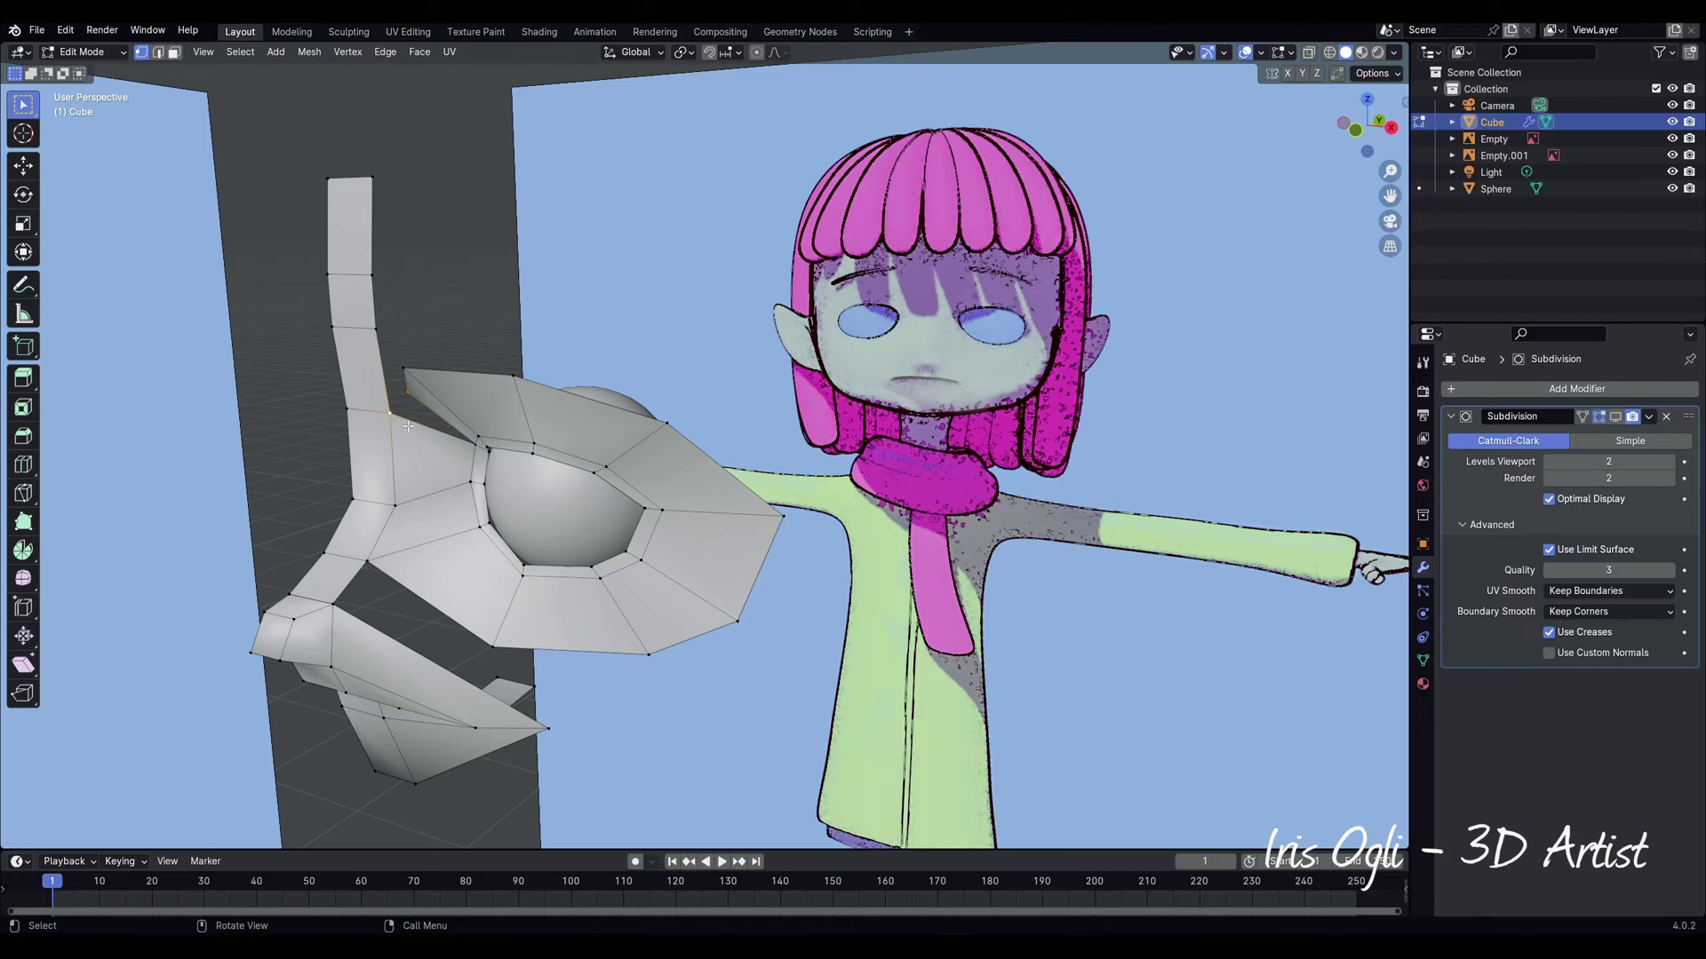
key(m)
click(410, 432)
Step: Extrude the innermost edge loop of the eye opening along Y toward the eyeball to give the eyelid thickness
middle_drag(409, 432, 511, 369)
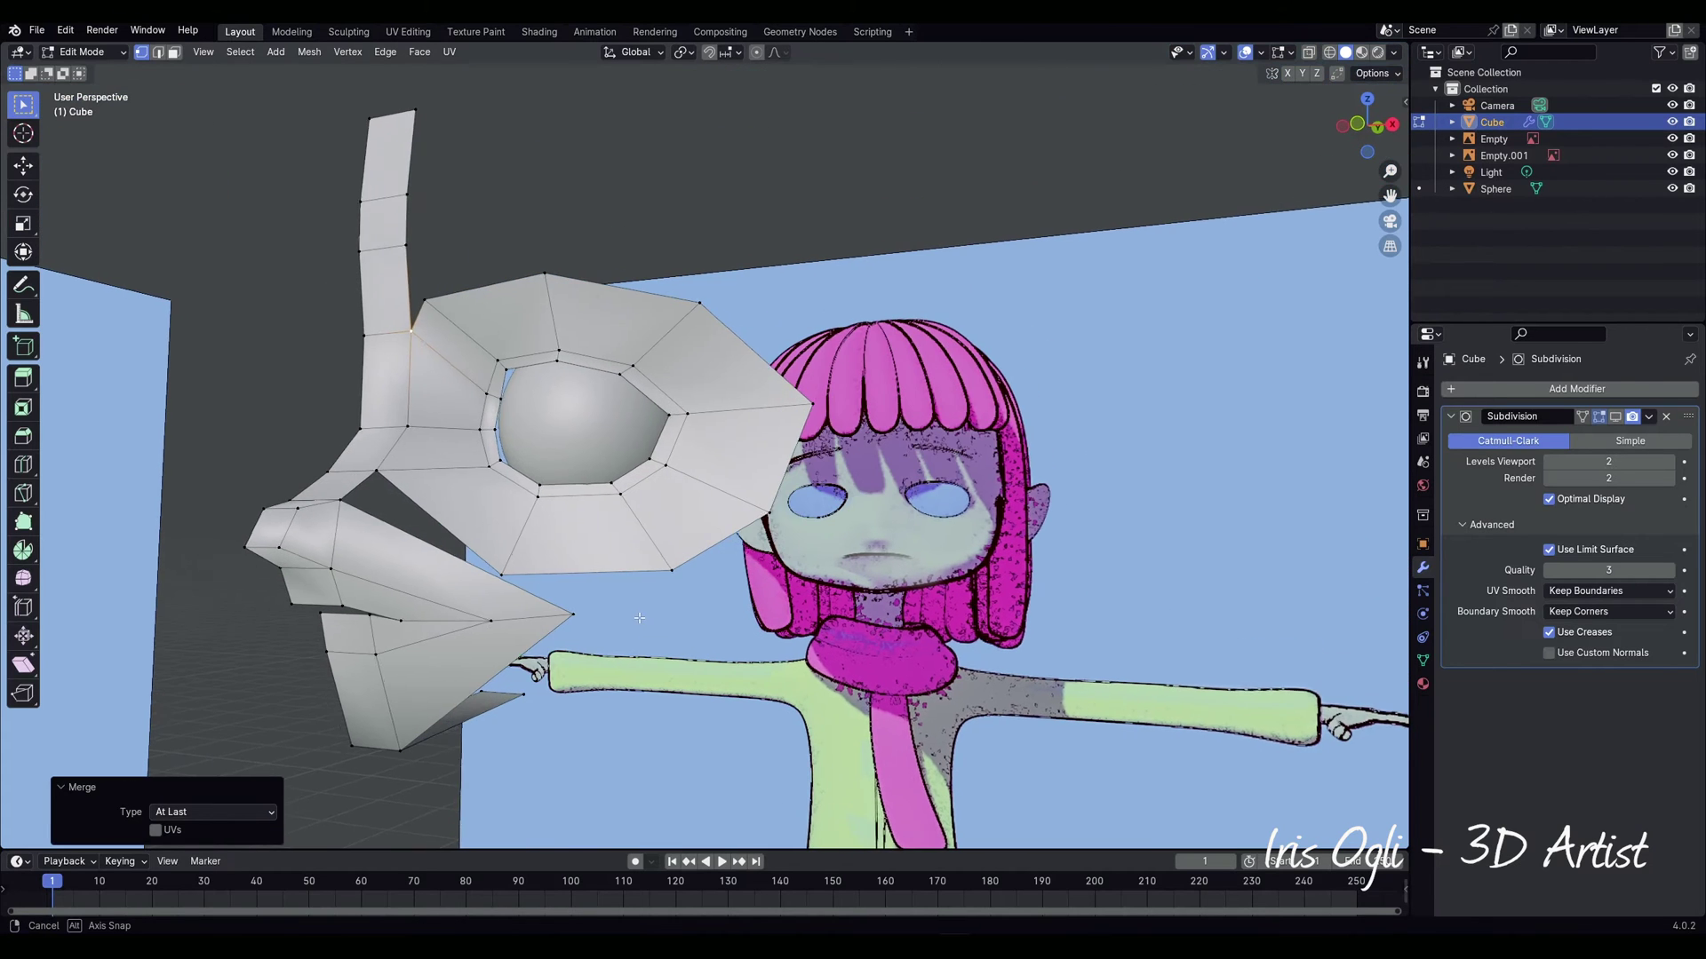
click(515, 366)
alt+click(516, 366)
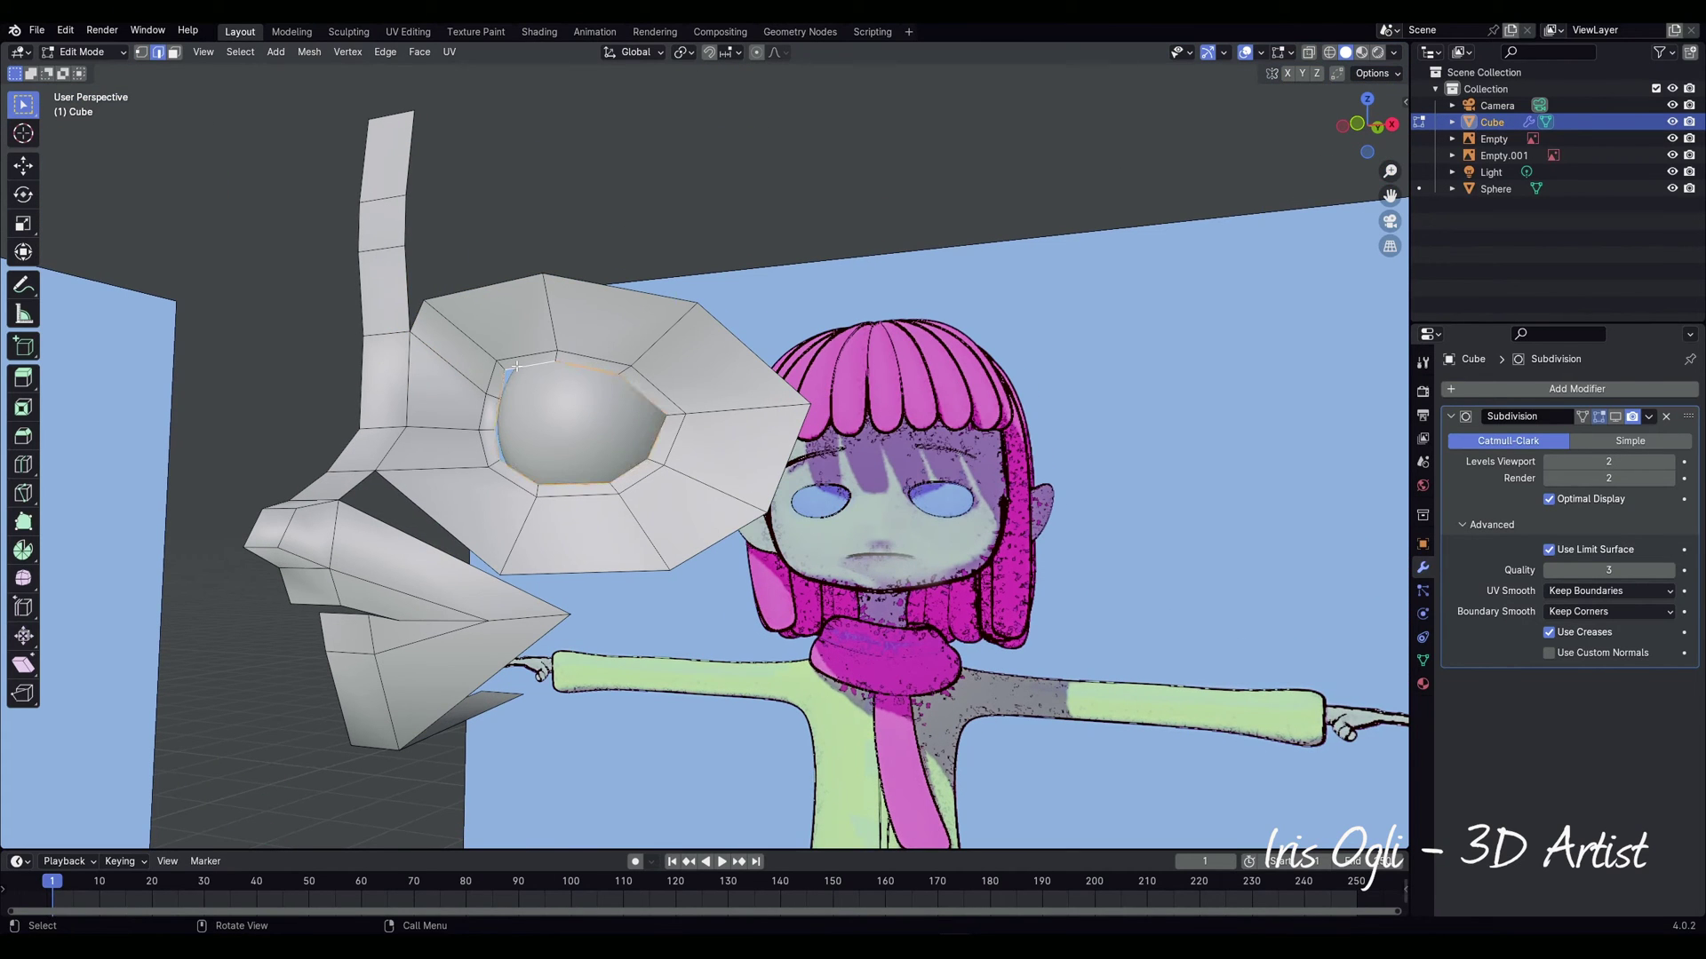
middle_drag(603, 502, 591, 527)
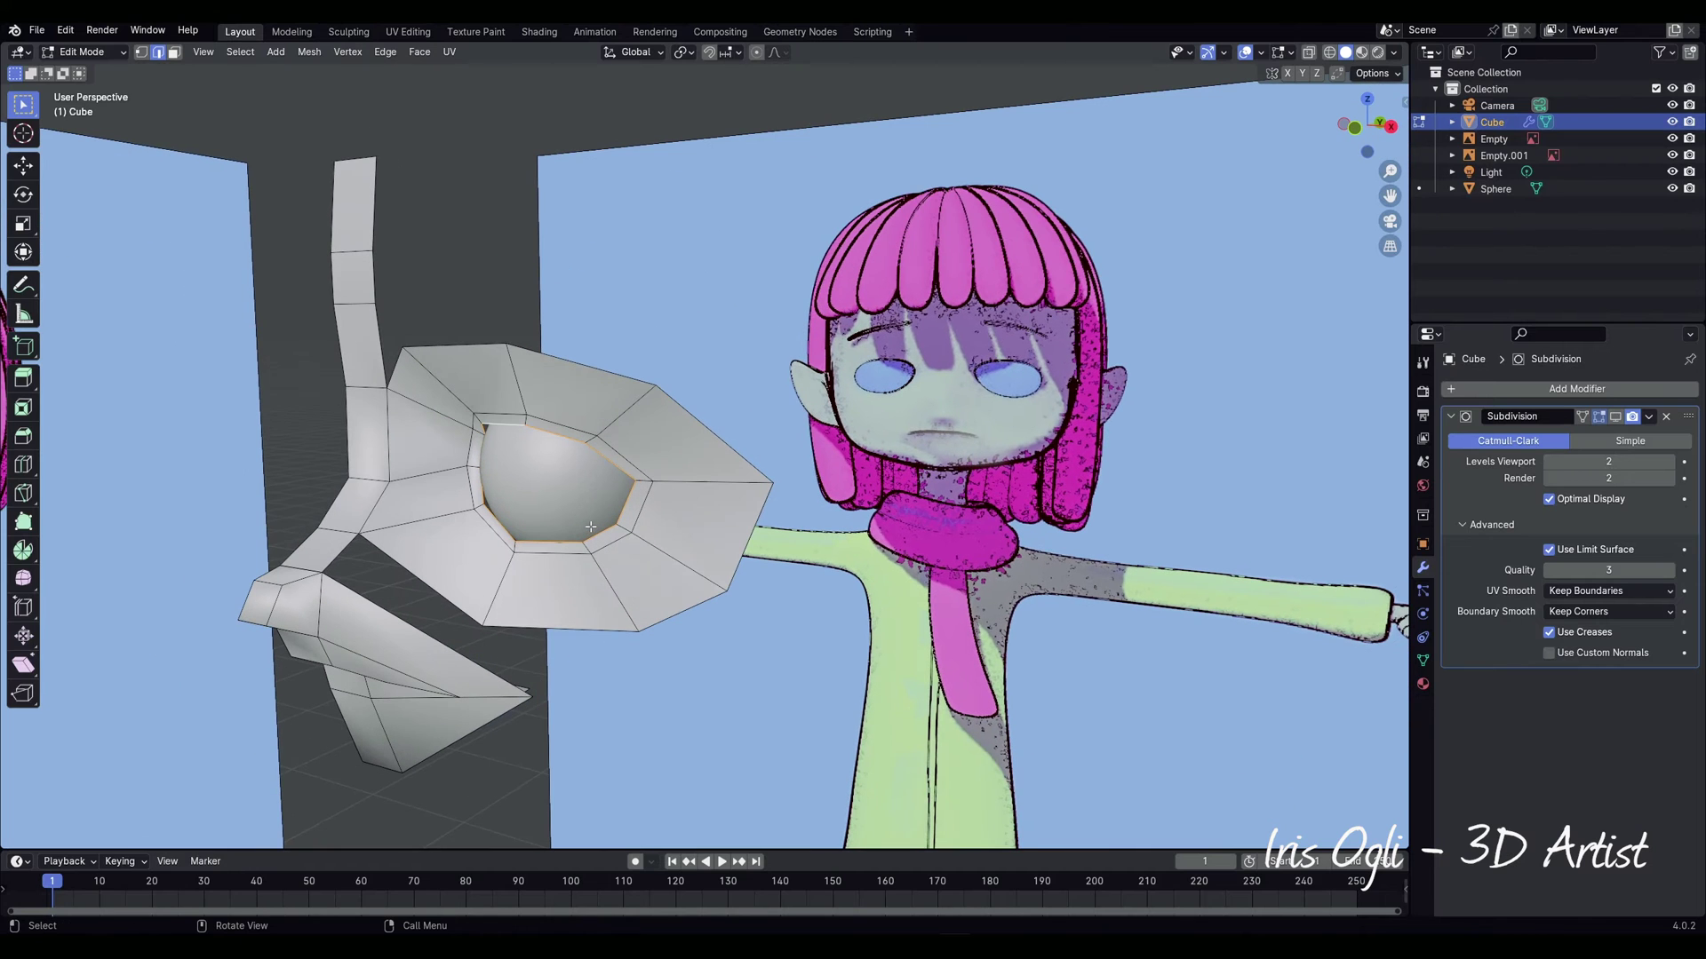
key(e)
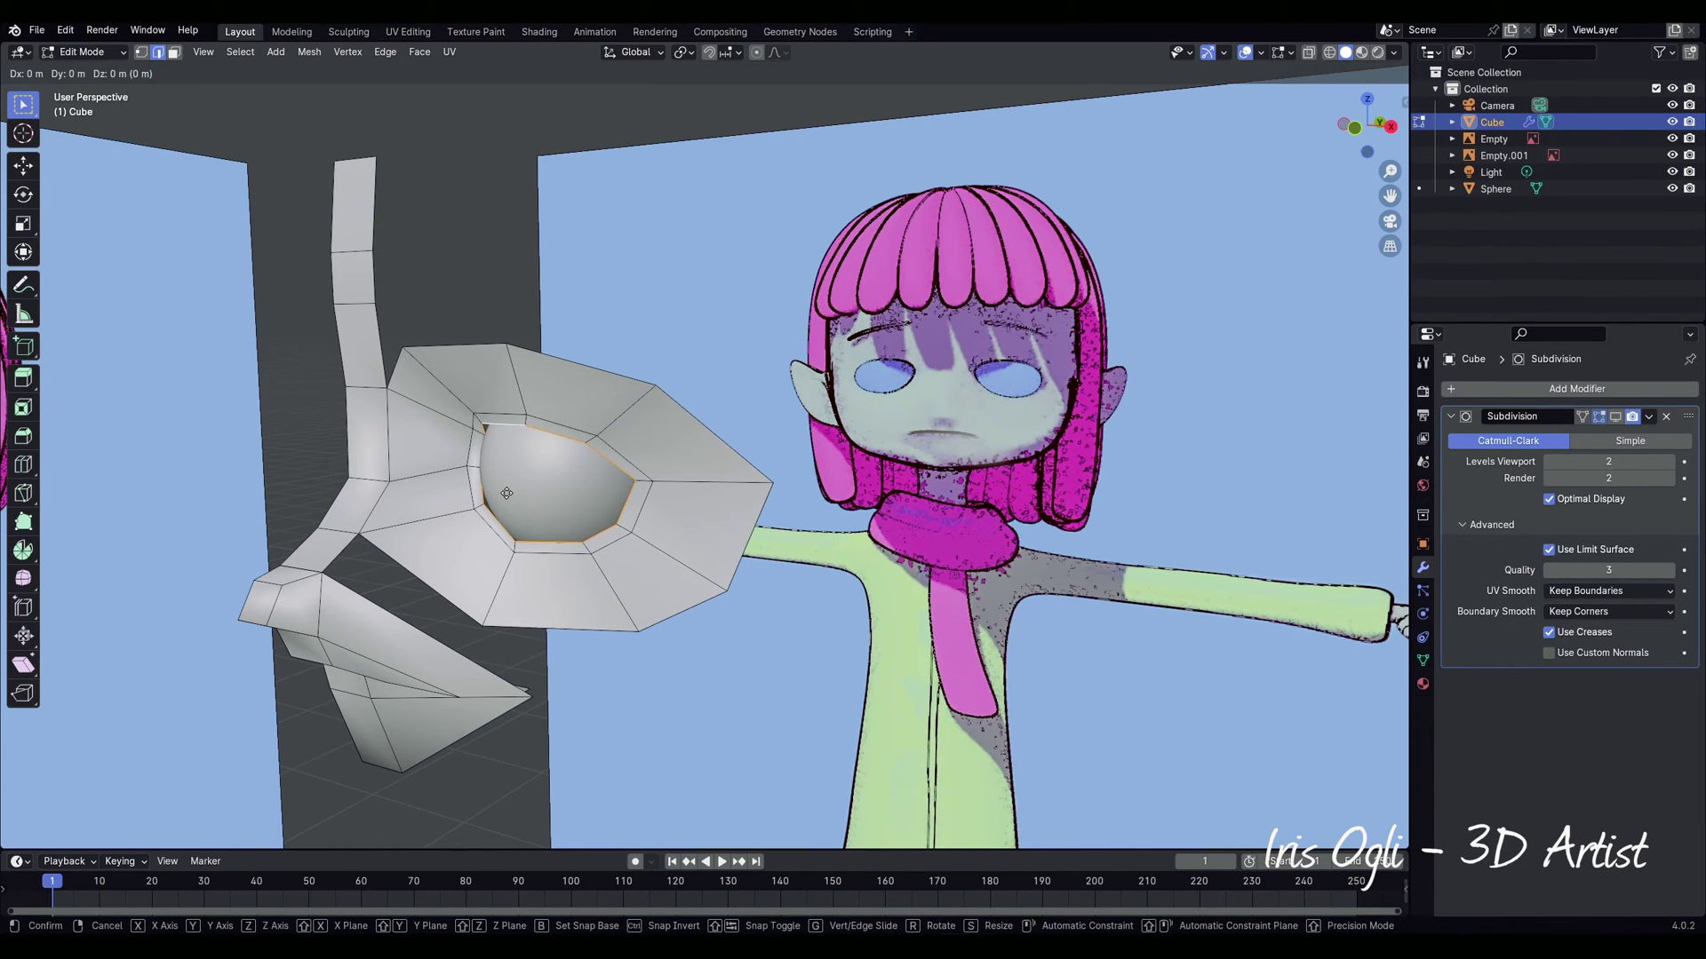
key(y)
middle_drag(529, 481, 530, 480)
Step: Move the eye band's lower inner vertex 0.036455 m along X, and add a two-cut edge loop across the upper lip faces
drag(568, 611, 598, 613)
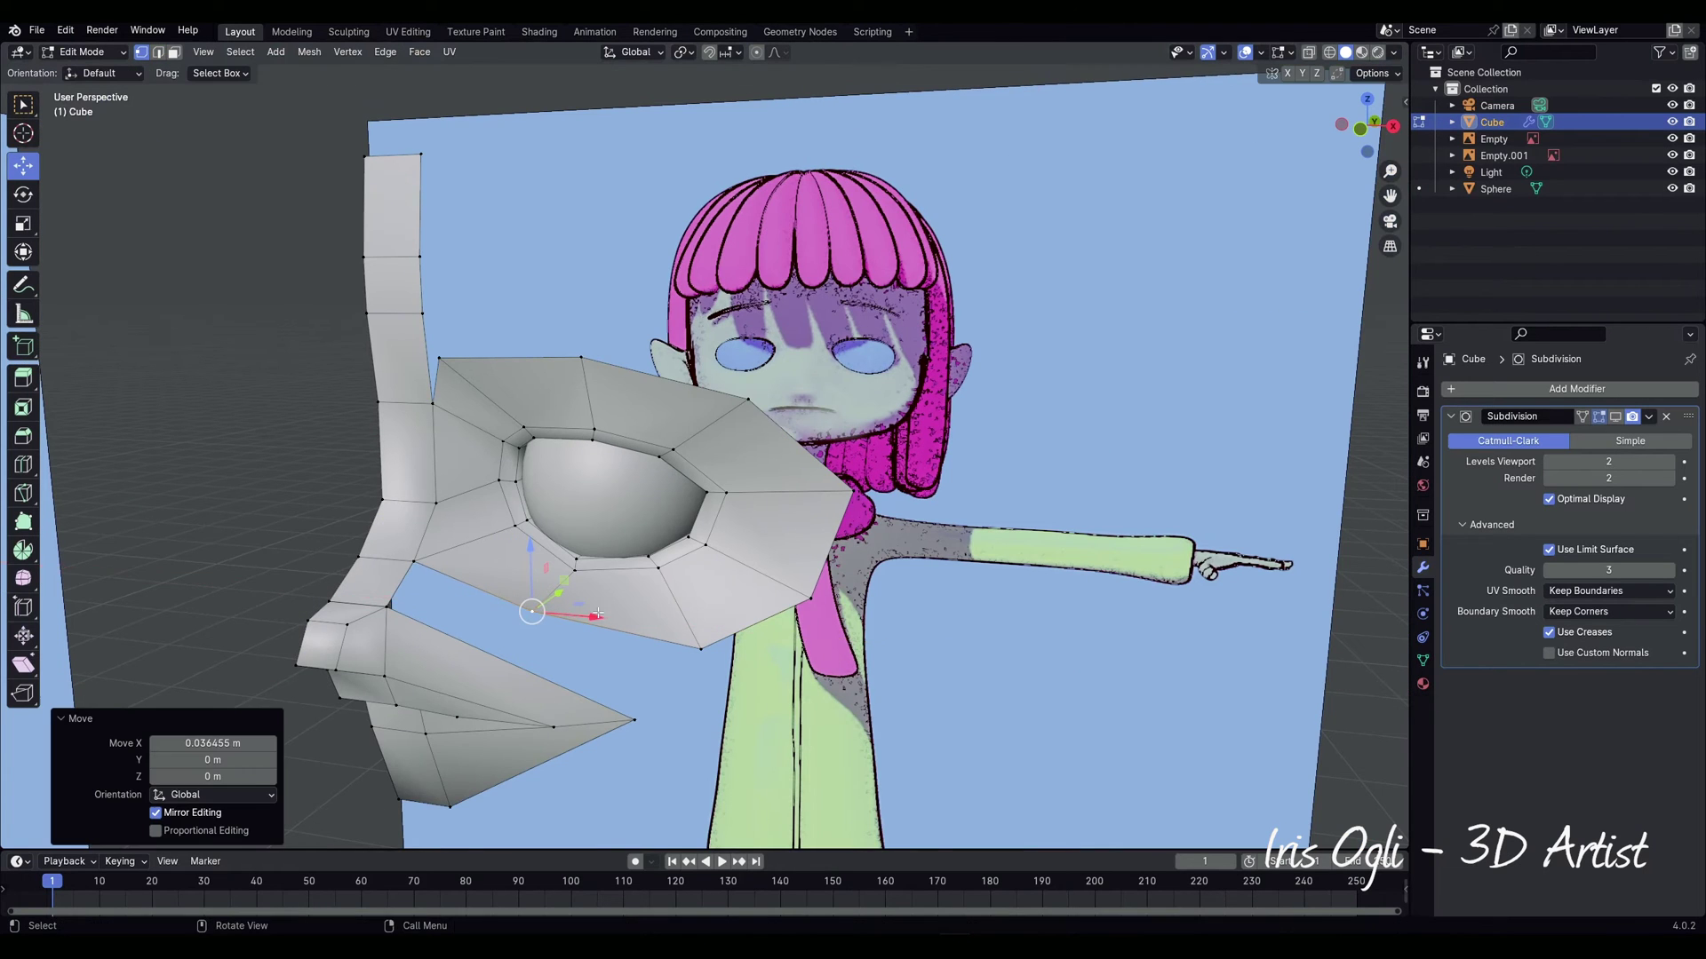
middle_drag(598, 614, 430, 595)
key(ctrl)
key(ctrl+r)
scroll(409, 603, up, 1)
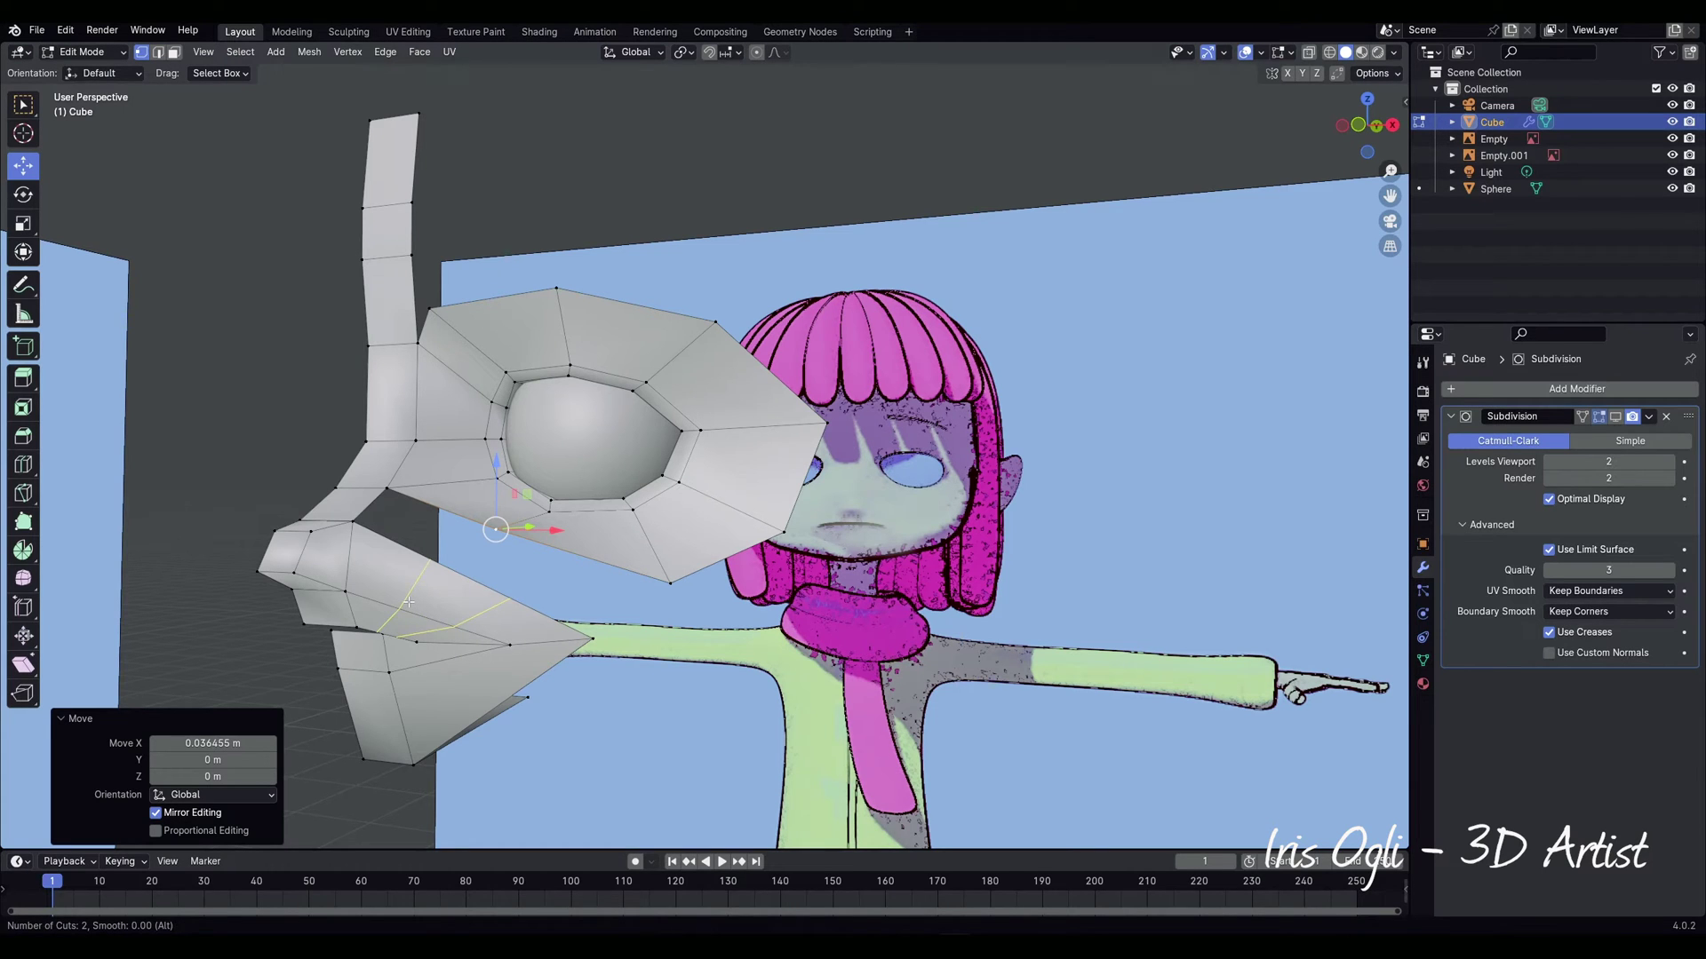
click(409, 602)
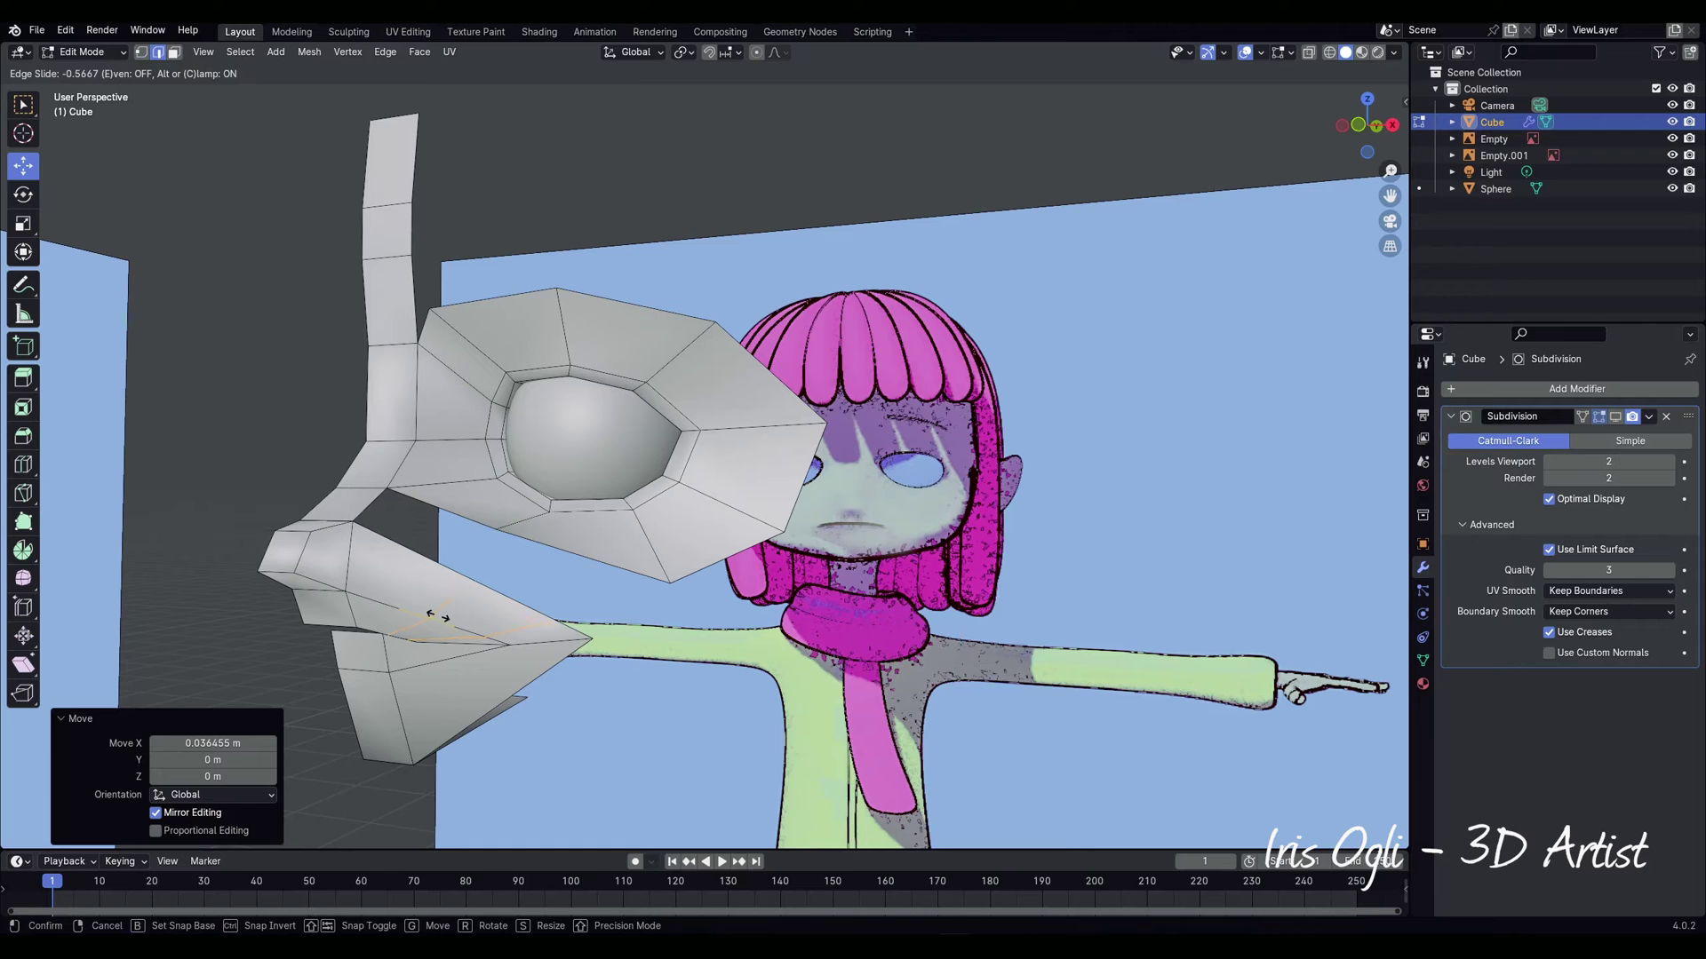
click(438, 616)
Step: Bridge the upper lip's top edges to the lower edges of the eye band to close the cheek gap
middle_drag(438, 617, 409, 603)
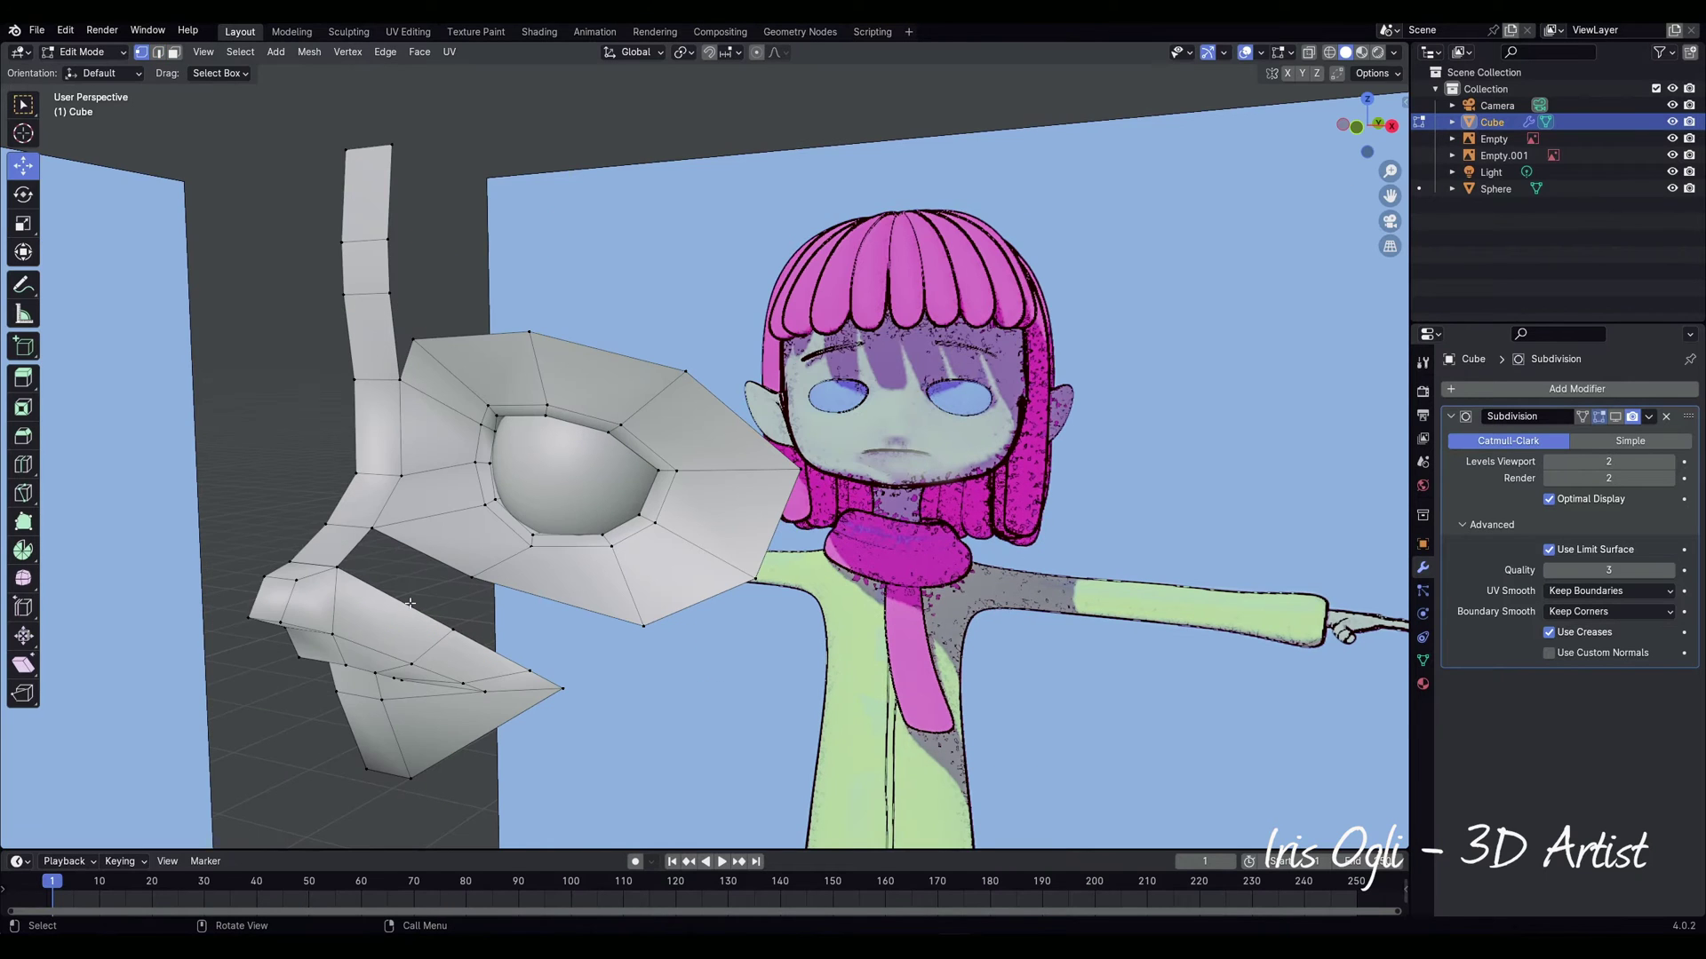
key(2)
click(405, 602)
shift+click(433, 560)
shift+click(510, 657)
shift+click(541, 594)
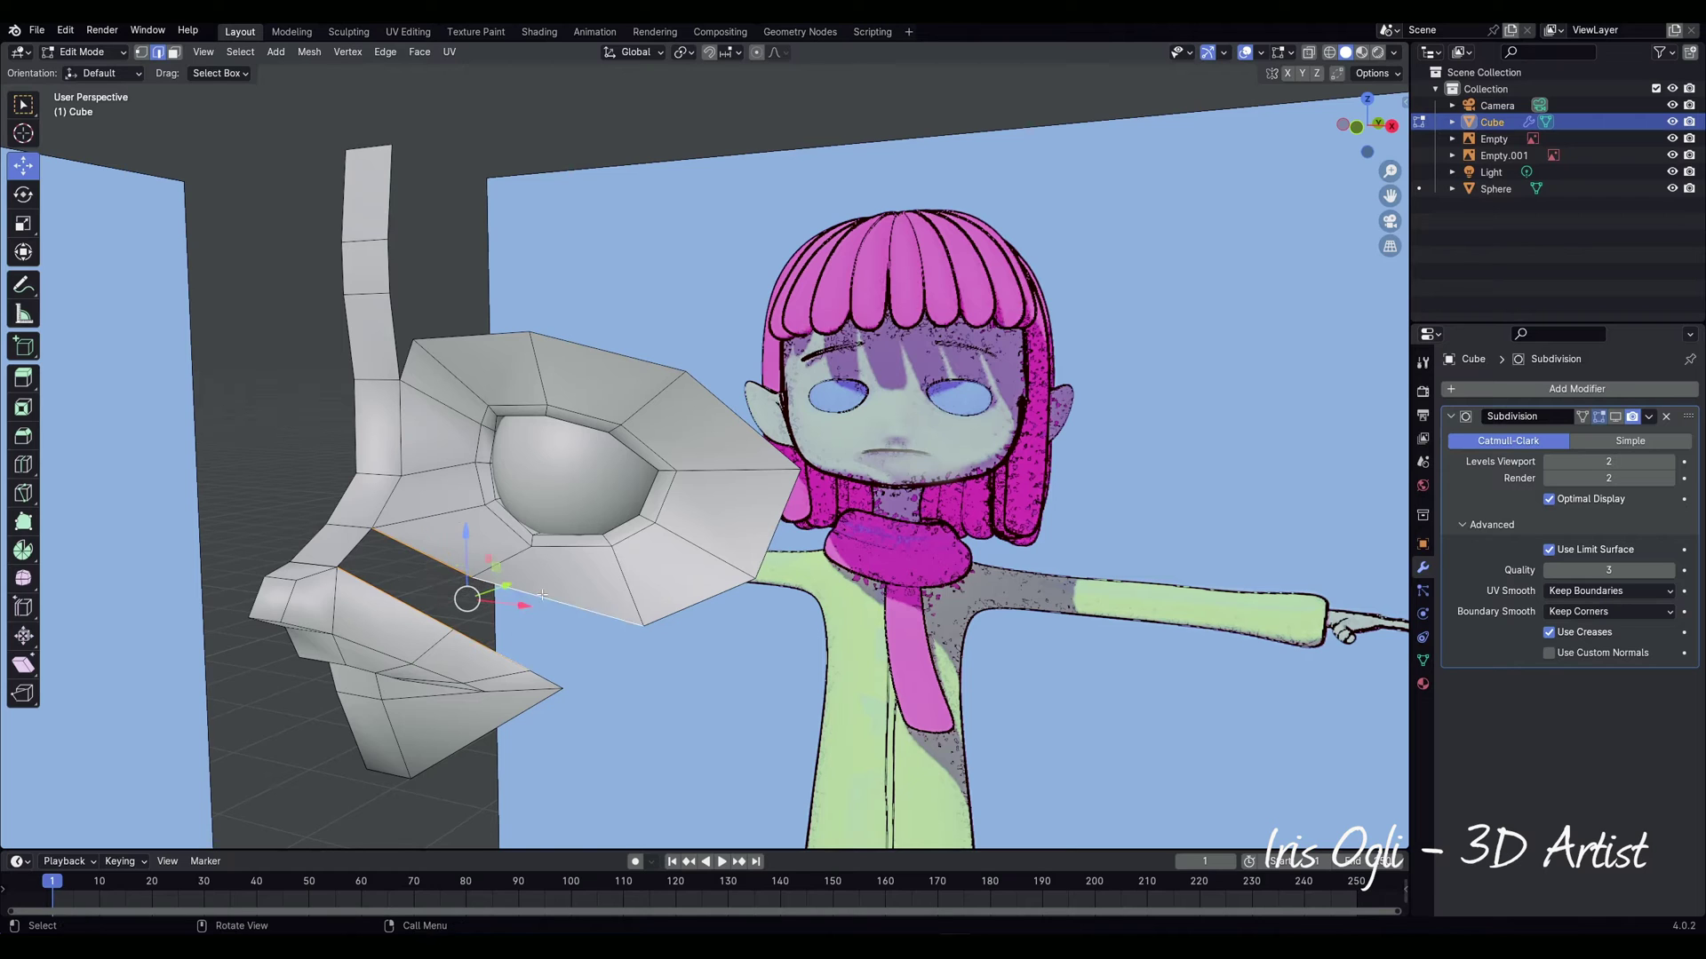
right_click(542, 594)
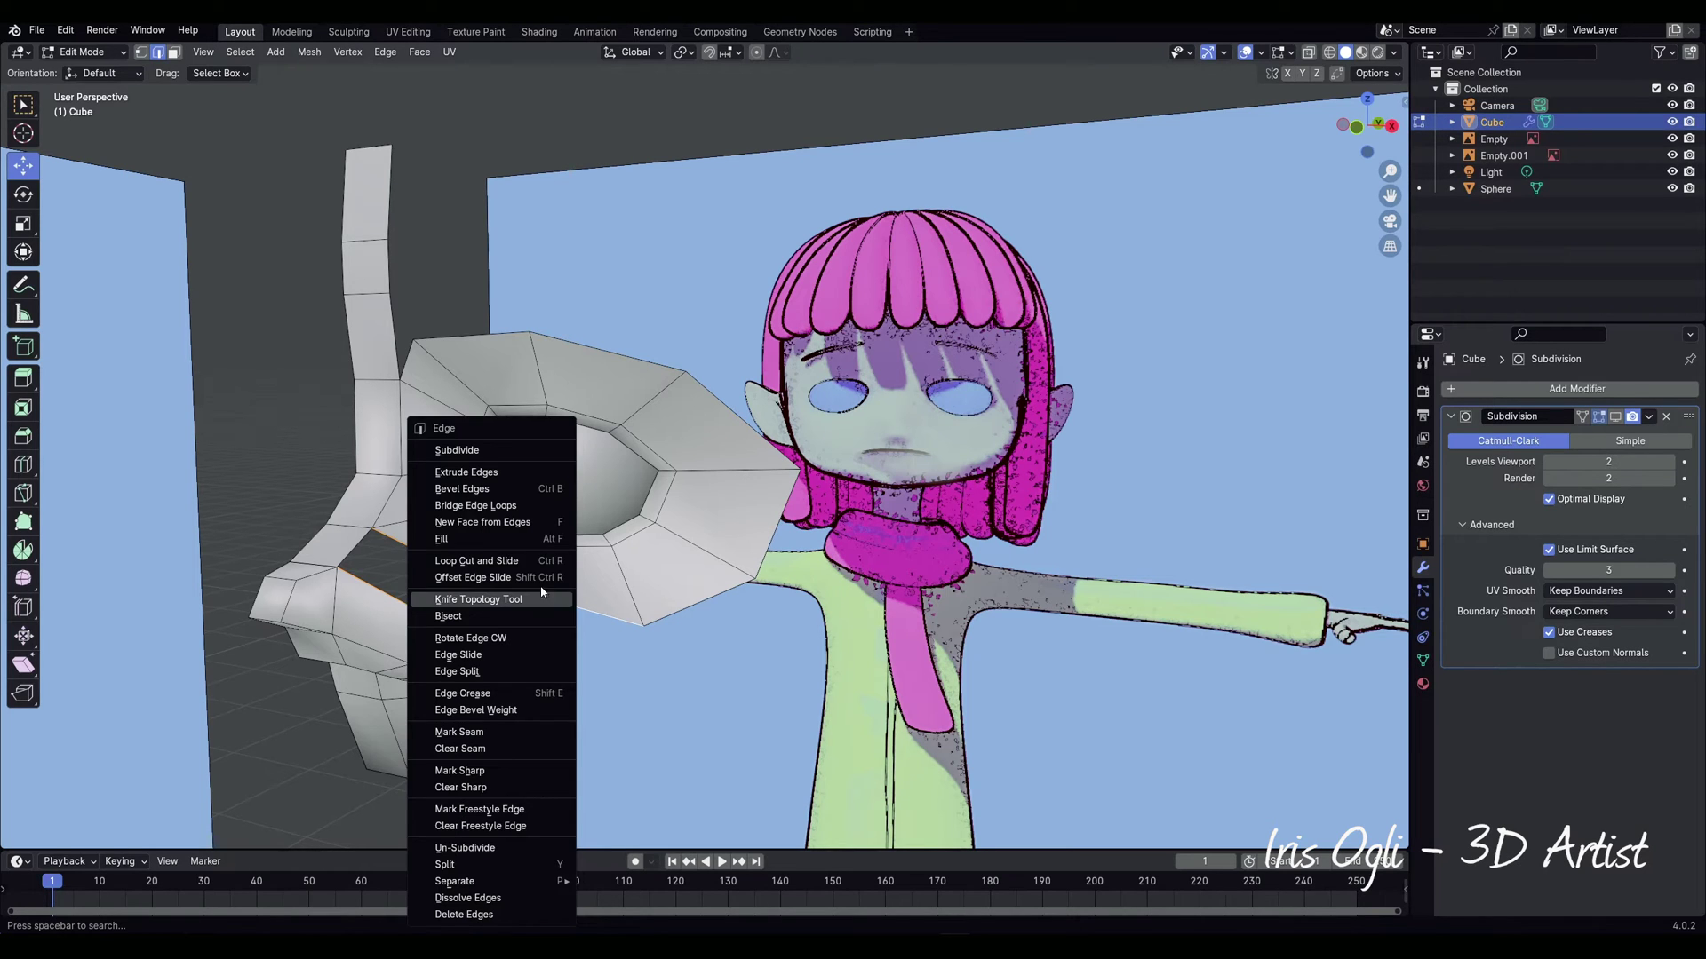
click(532, 508)
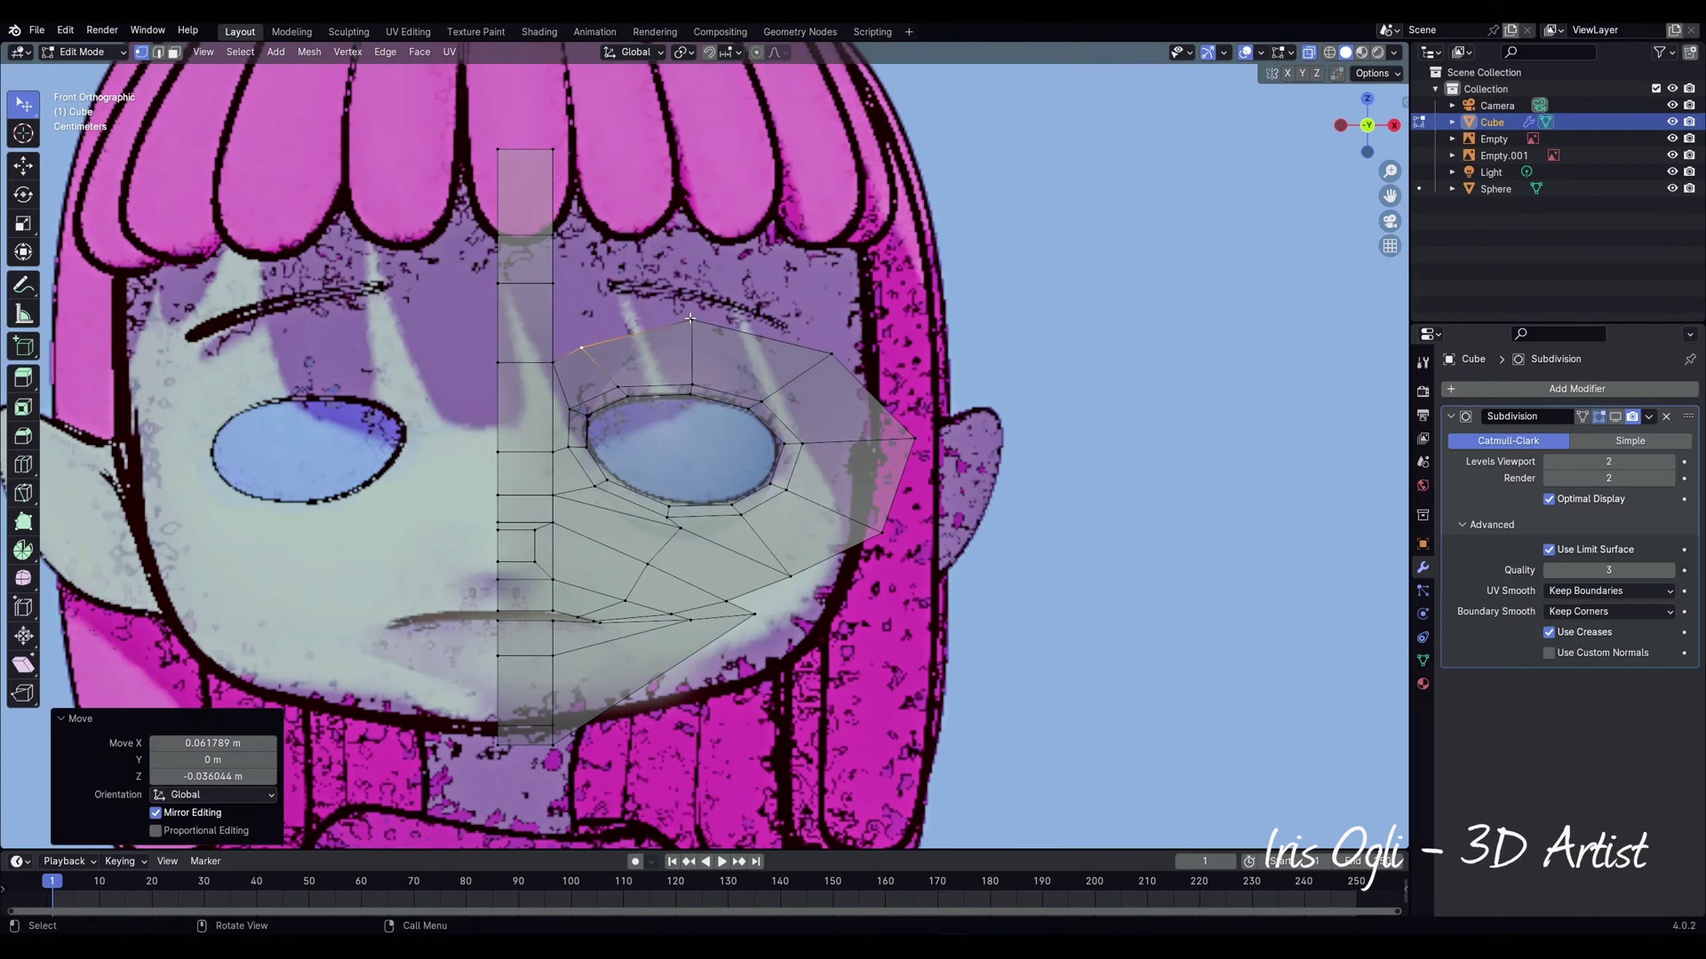
Step: Reposition the eye band's outer vertices and the cheek and mouth vertices in front view to even out the topology within the face outline
key(g)
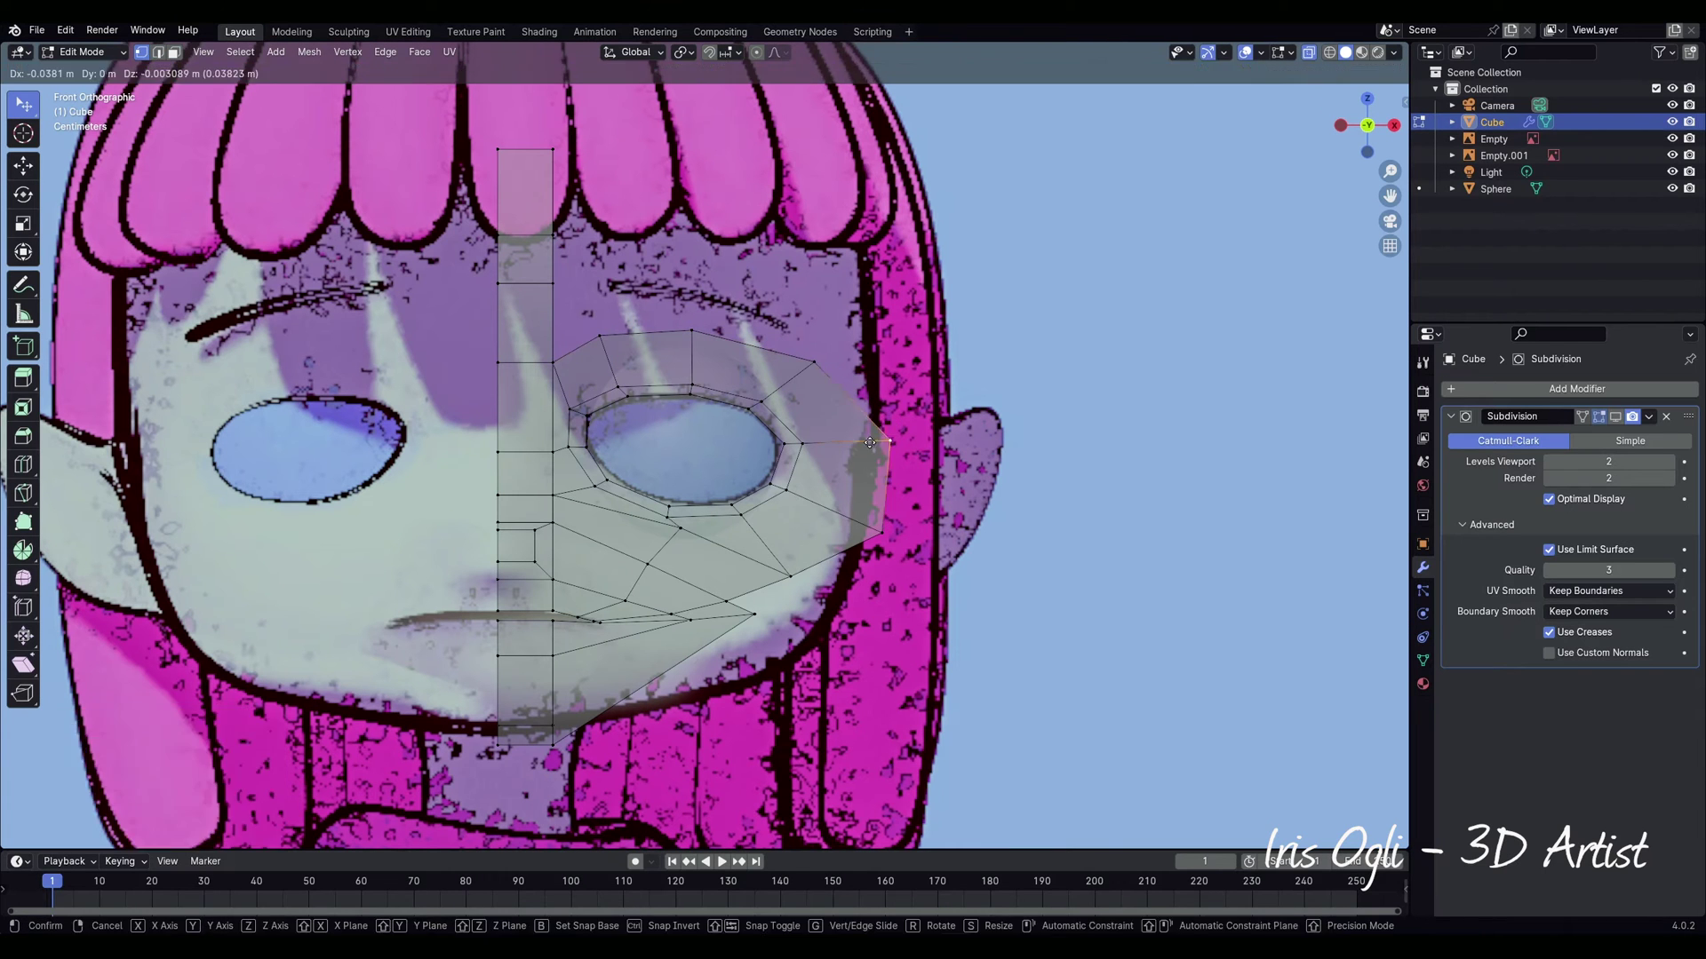
drag(761, 549, 758, 549)
drag(680, 529, 660, 535)
drag(754, 614, 737, 632)
drag(690, 620, 647, 614)
drag(626, 600, 608, 599)
click(607, 599)
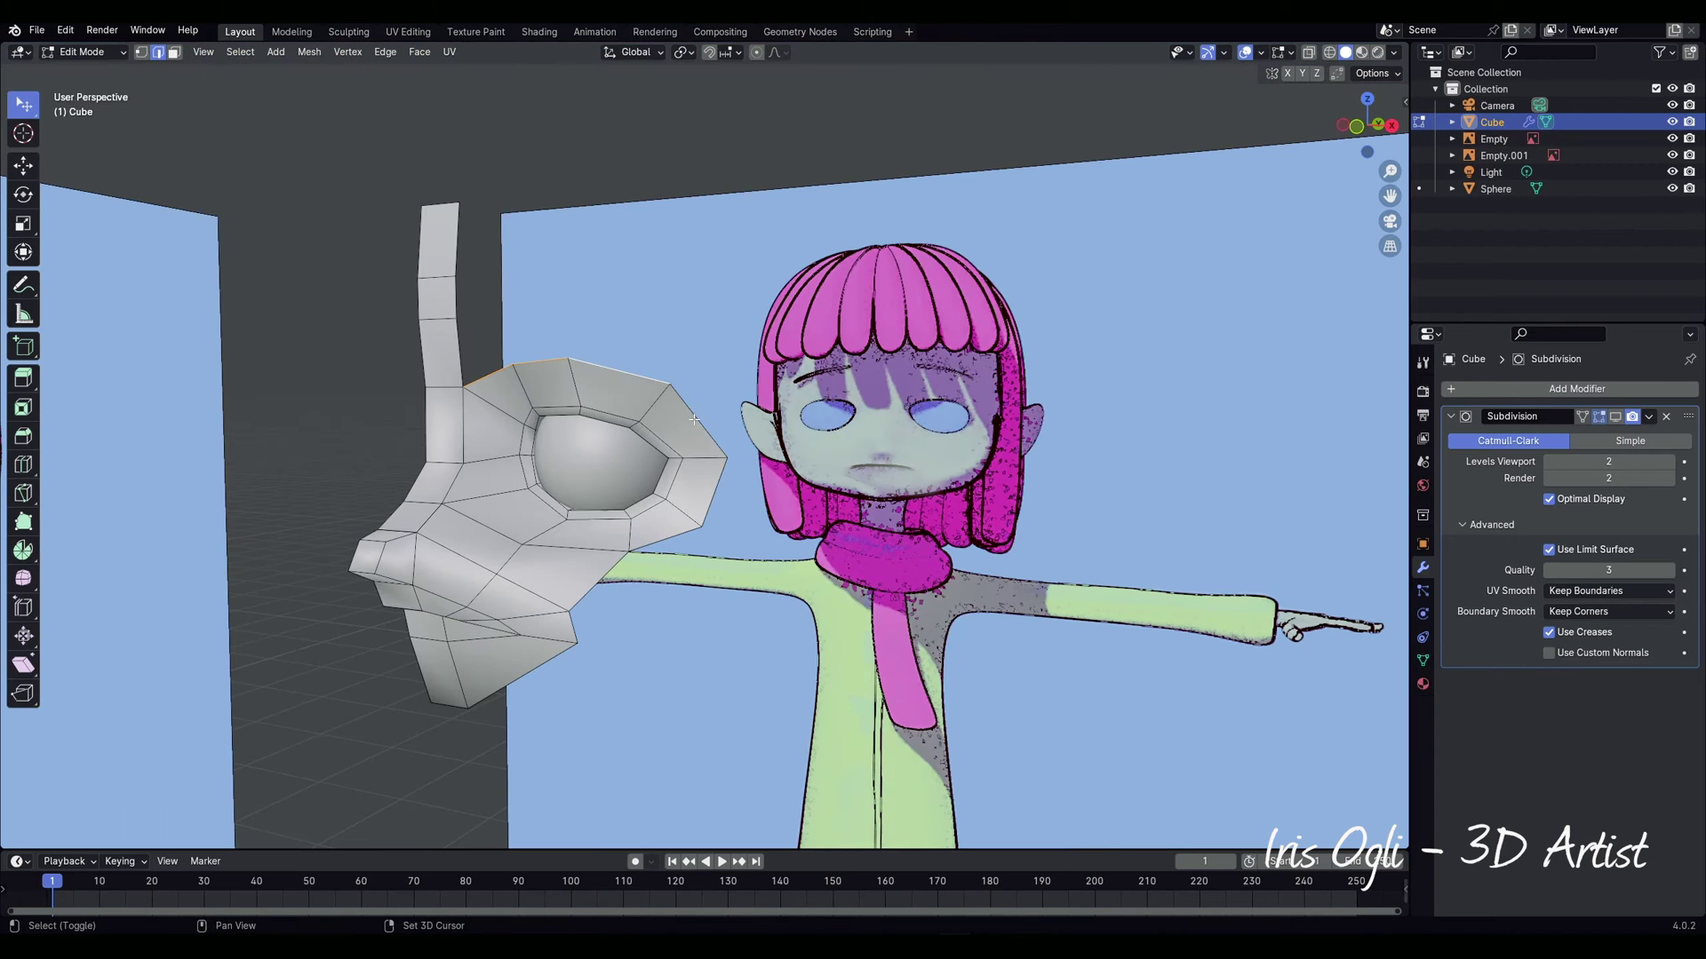
Step: Extrude the eye band's outer edges scaled outward into another ring, and select the new ring's upper inner end vertex
key(g)
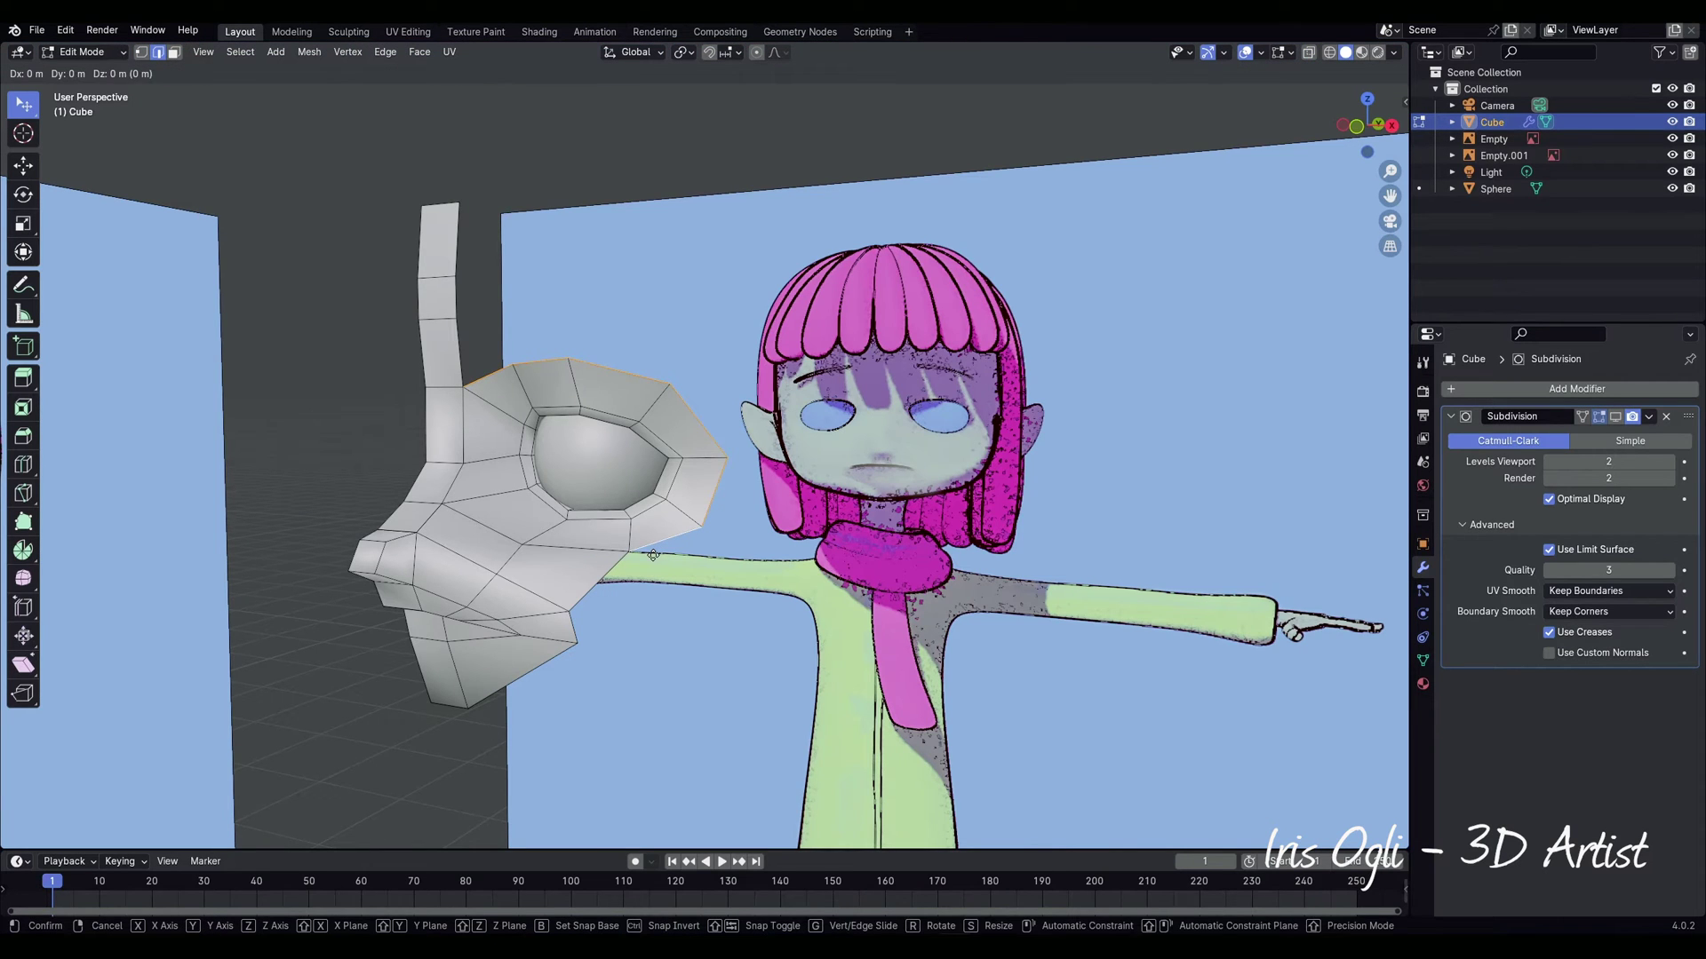
key(s)
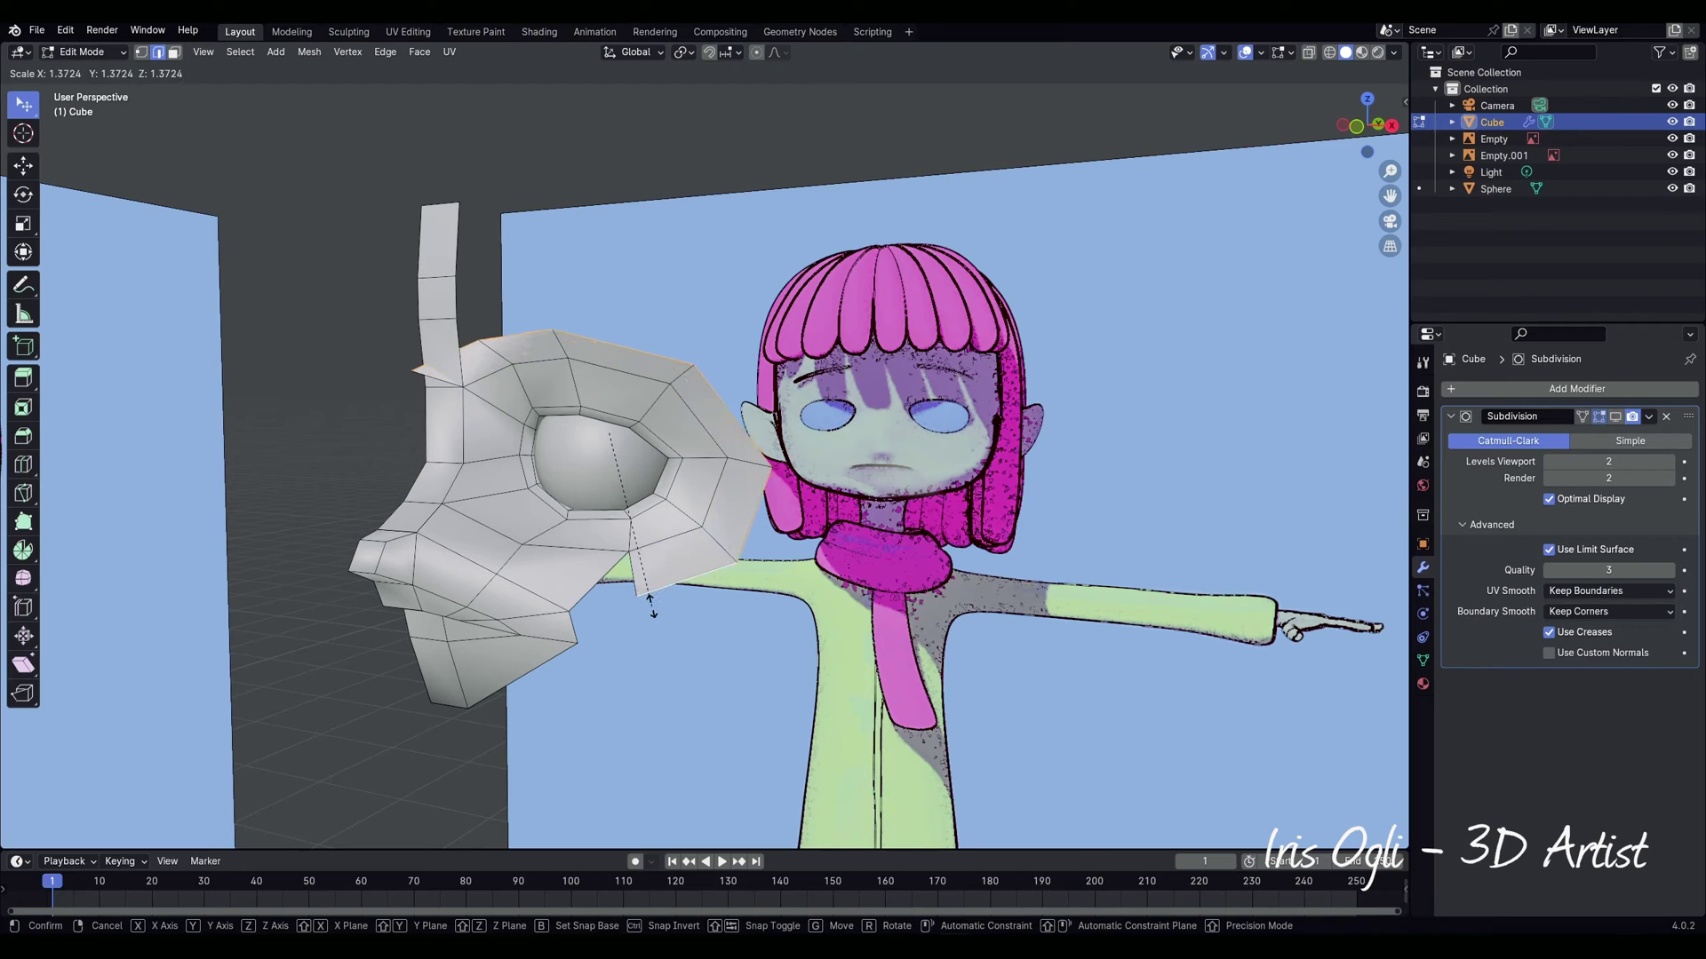
click(417, 399)
key(1)
click(401, 367)
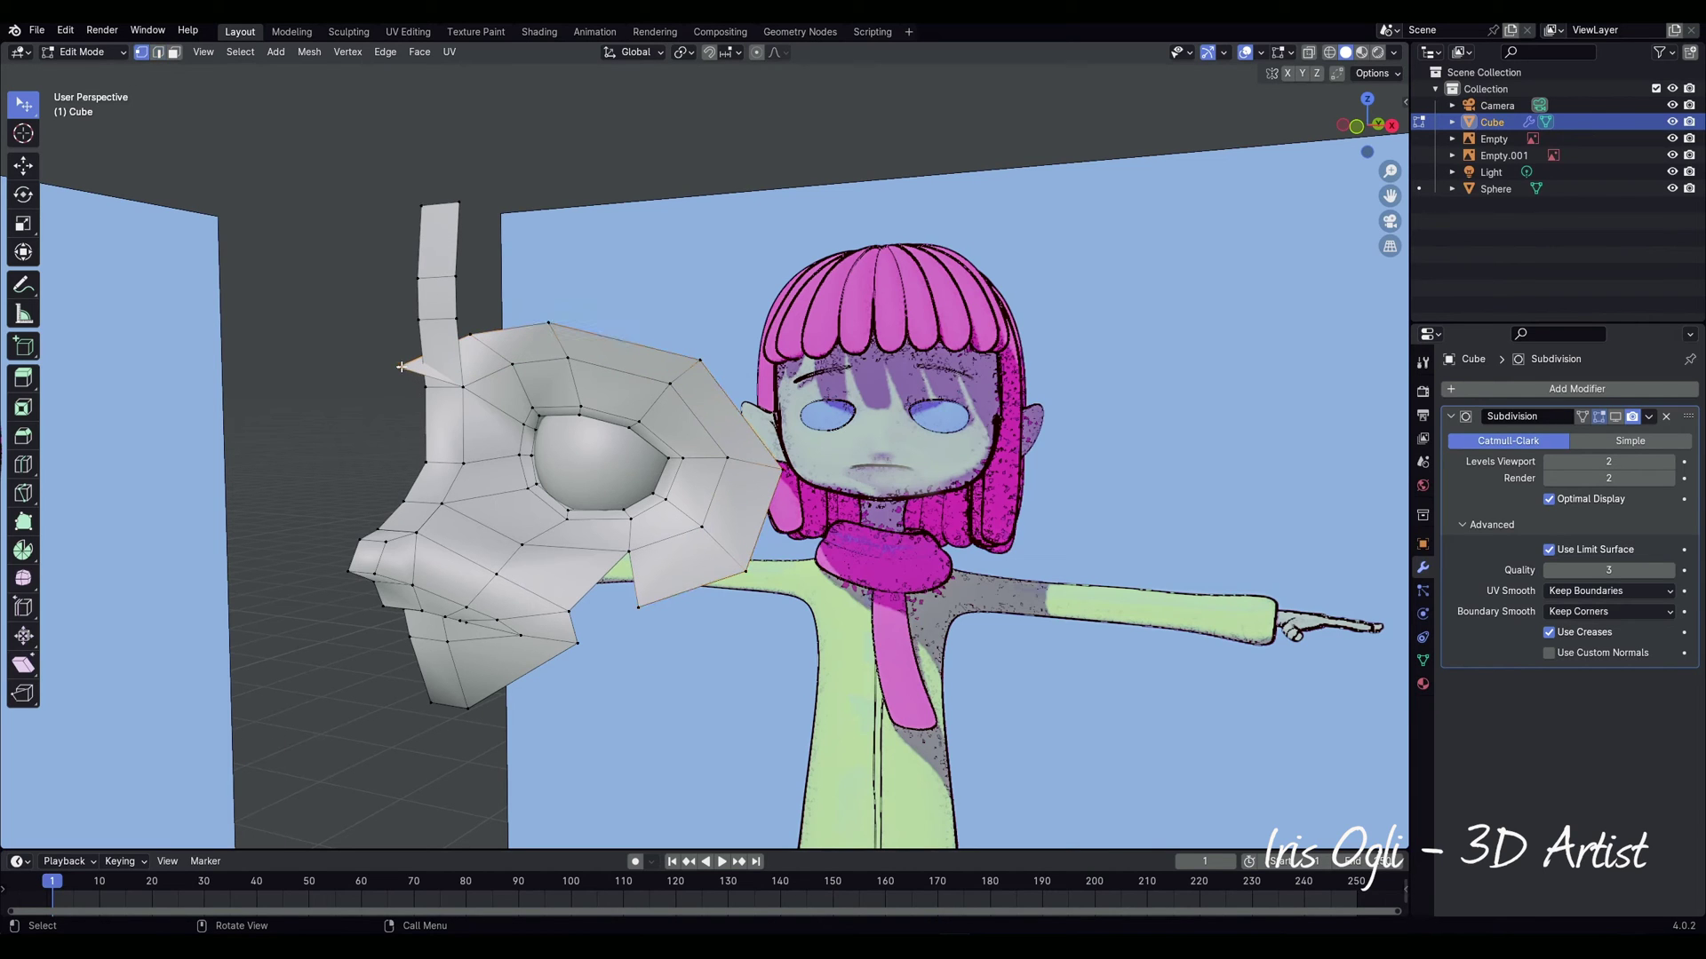
Step: Merge the new eye ring's upper end vertex into the forehead strip and its lower end vertex into the cheek corner, both At Last
shift+click(456, 329)
key(m)
click(414, 391)
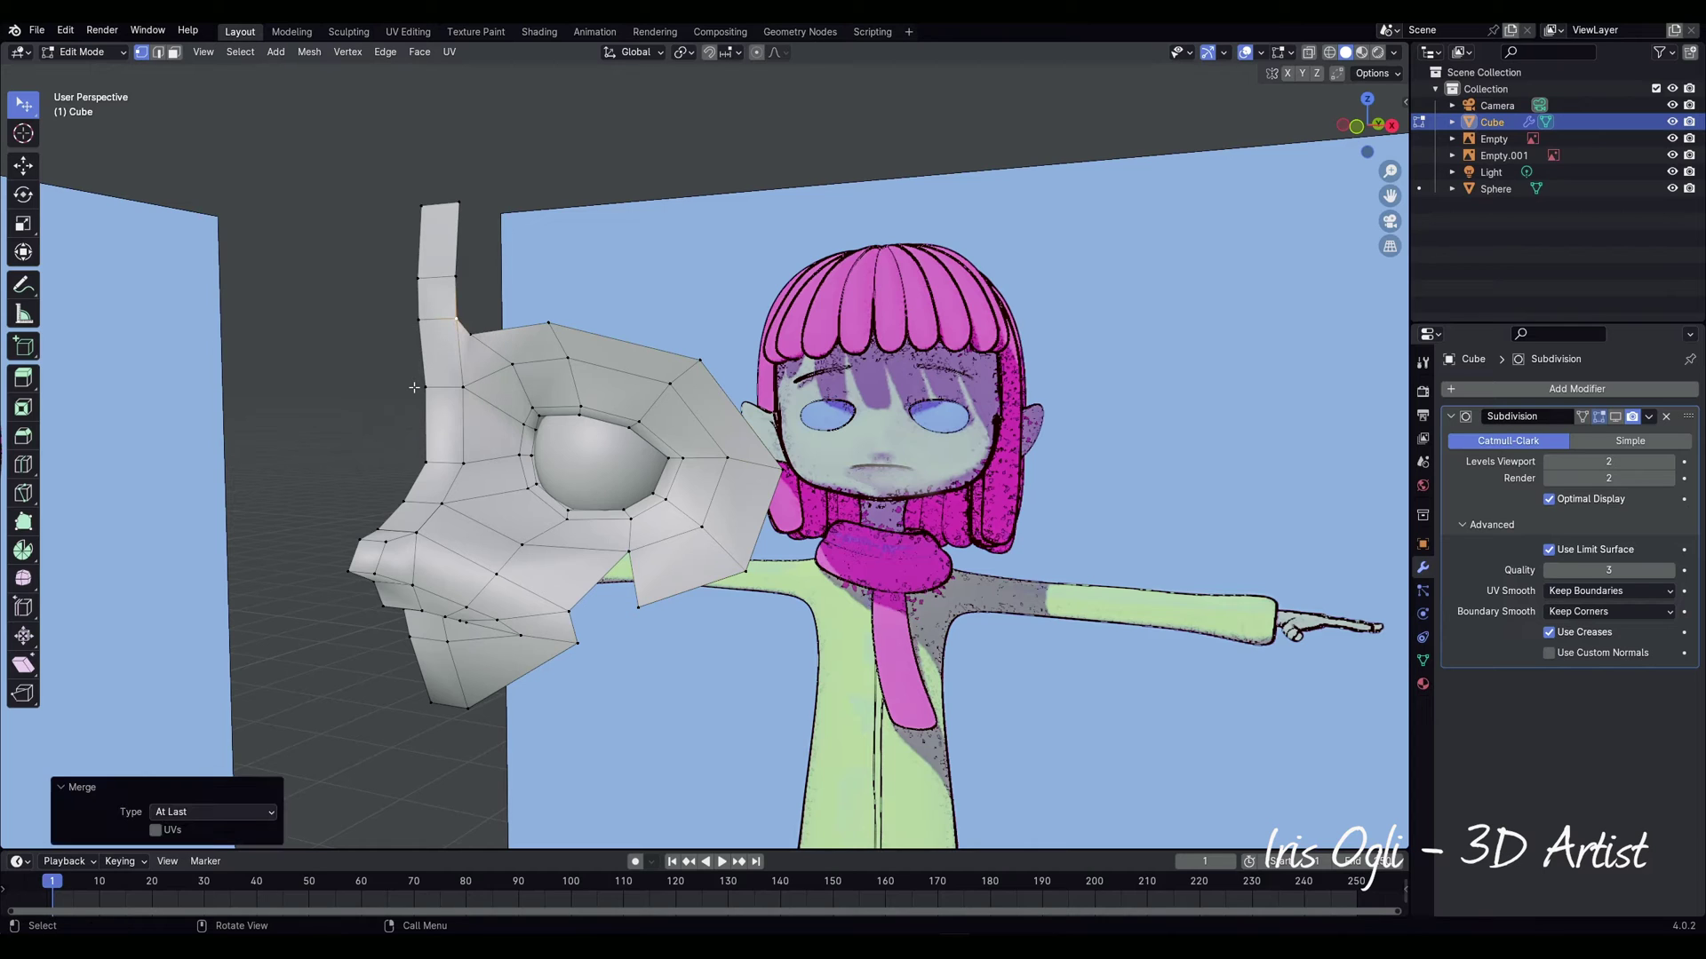
click(640, 610)
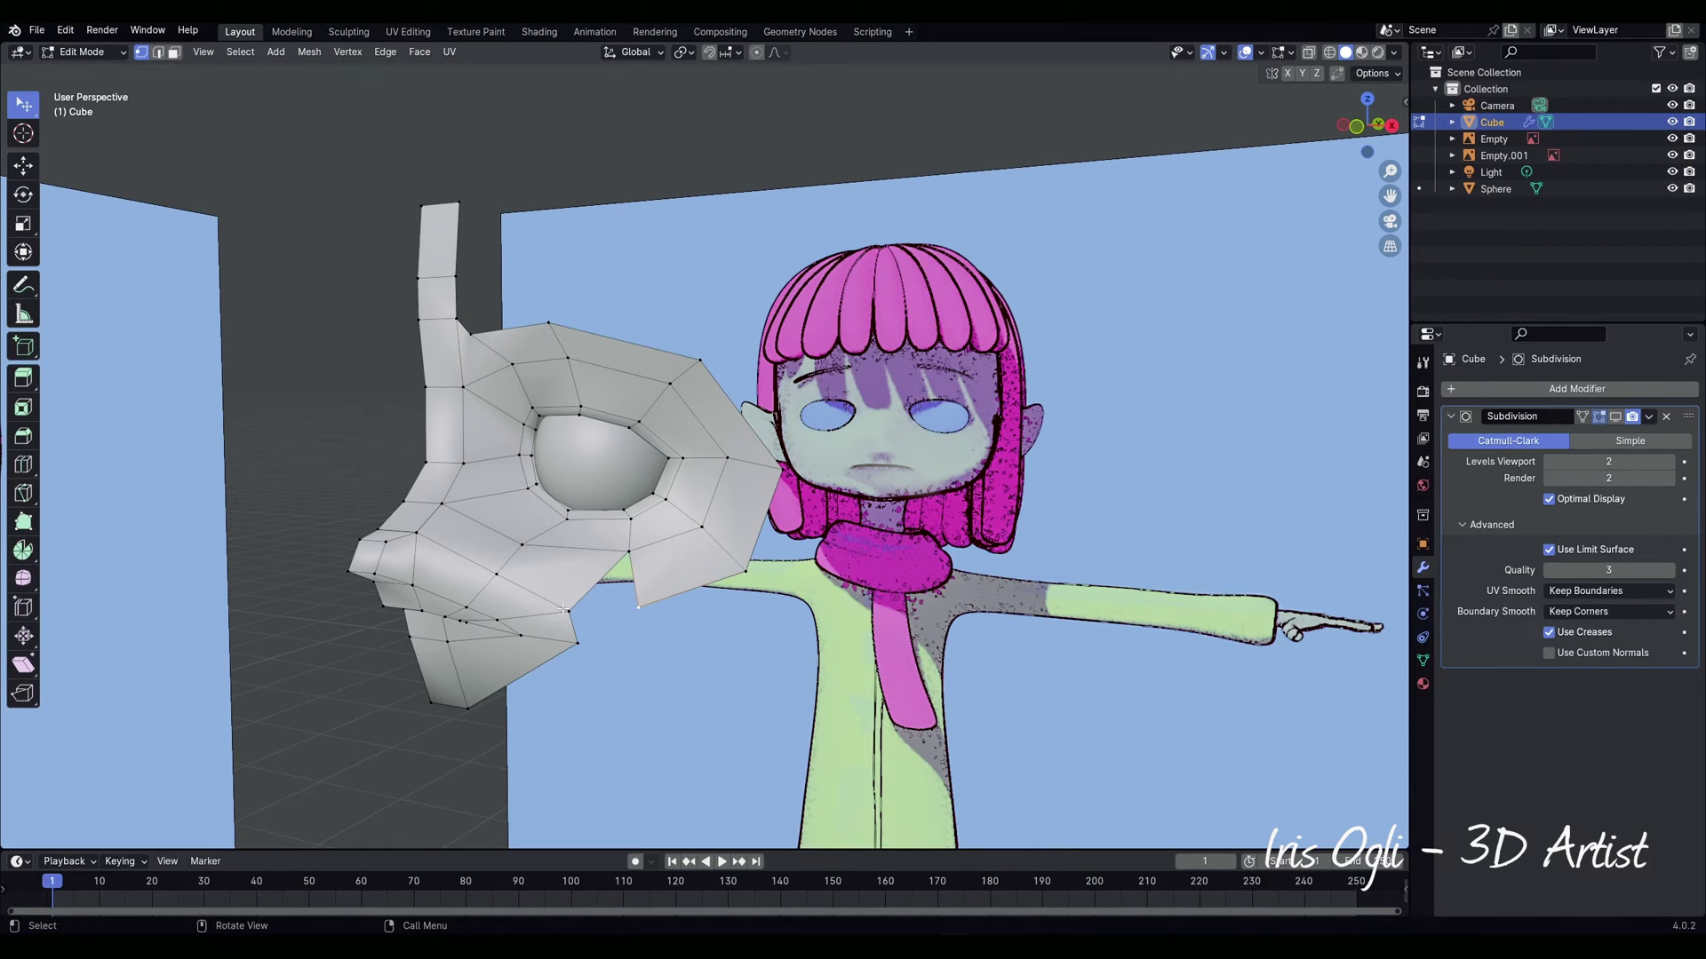
shift+click(570, 611)
key(m)
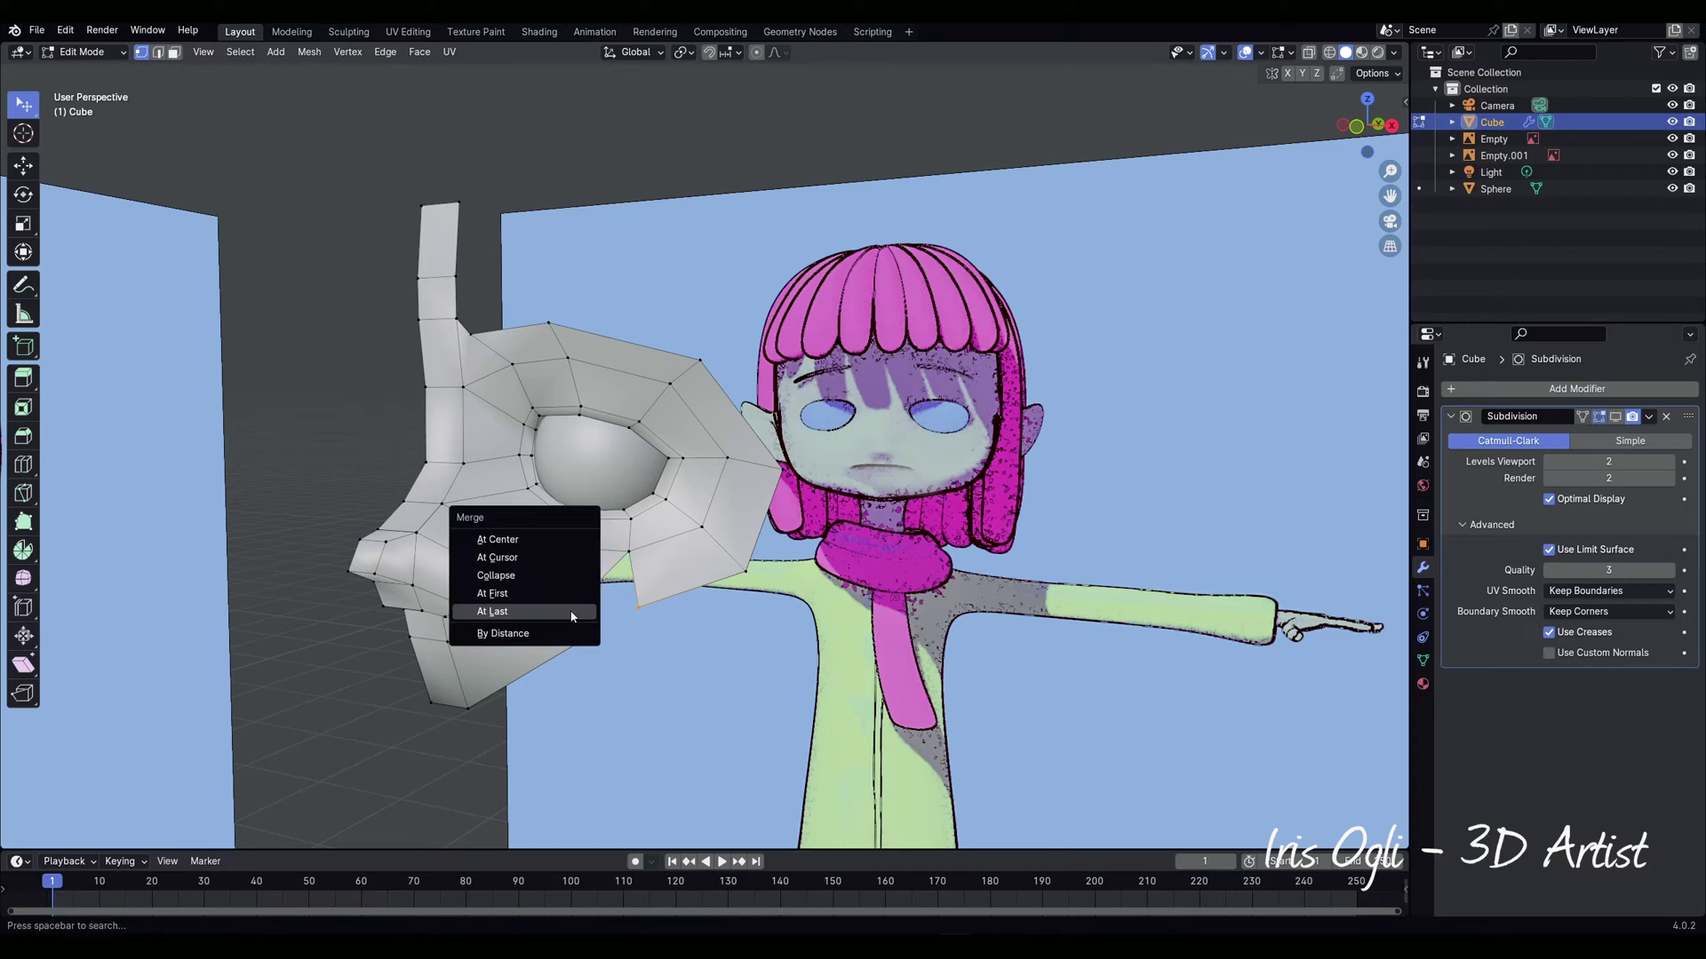
click(572, 613)
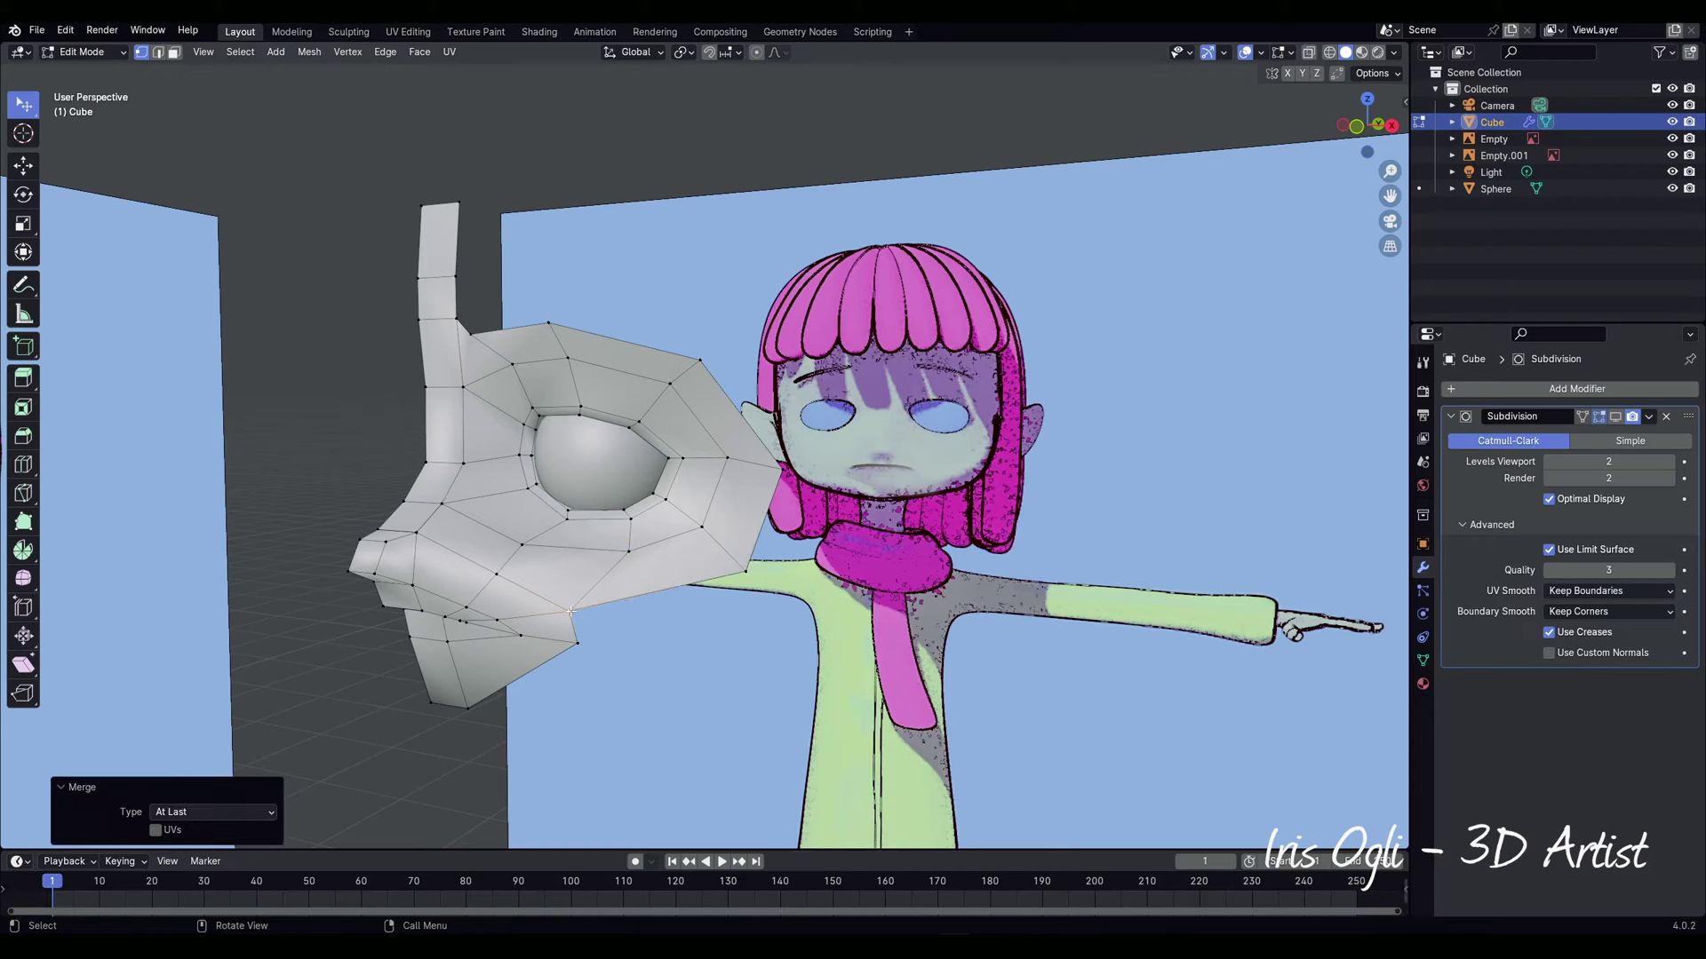
Step: Move the upper inner vertex of the eye ring outward and up by 0.038876, 0.018969 and 0.02713 m in X, Y and Z
click(472, 334)
key(g)
click(517, 345)
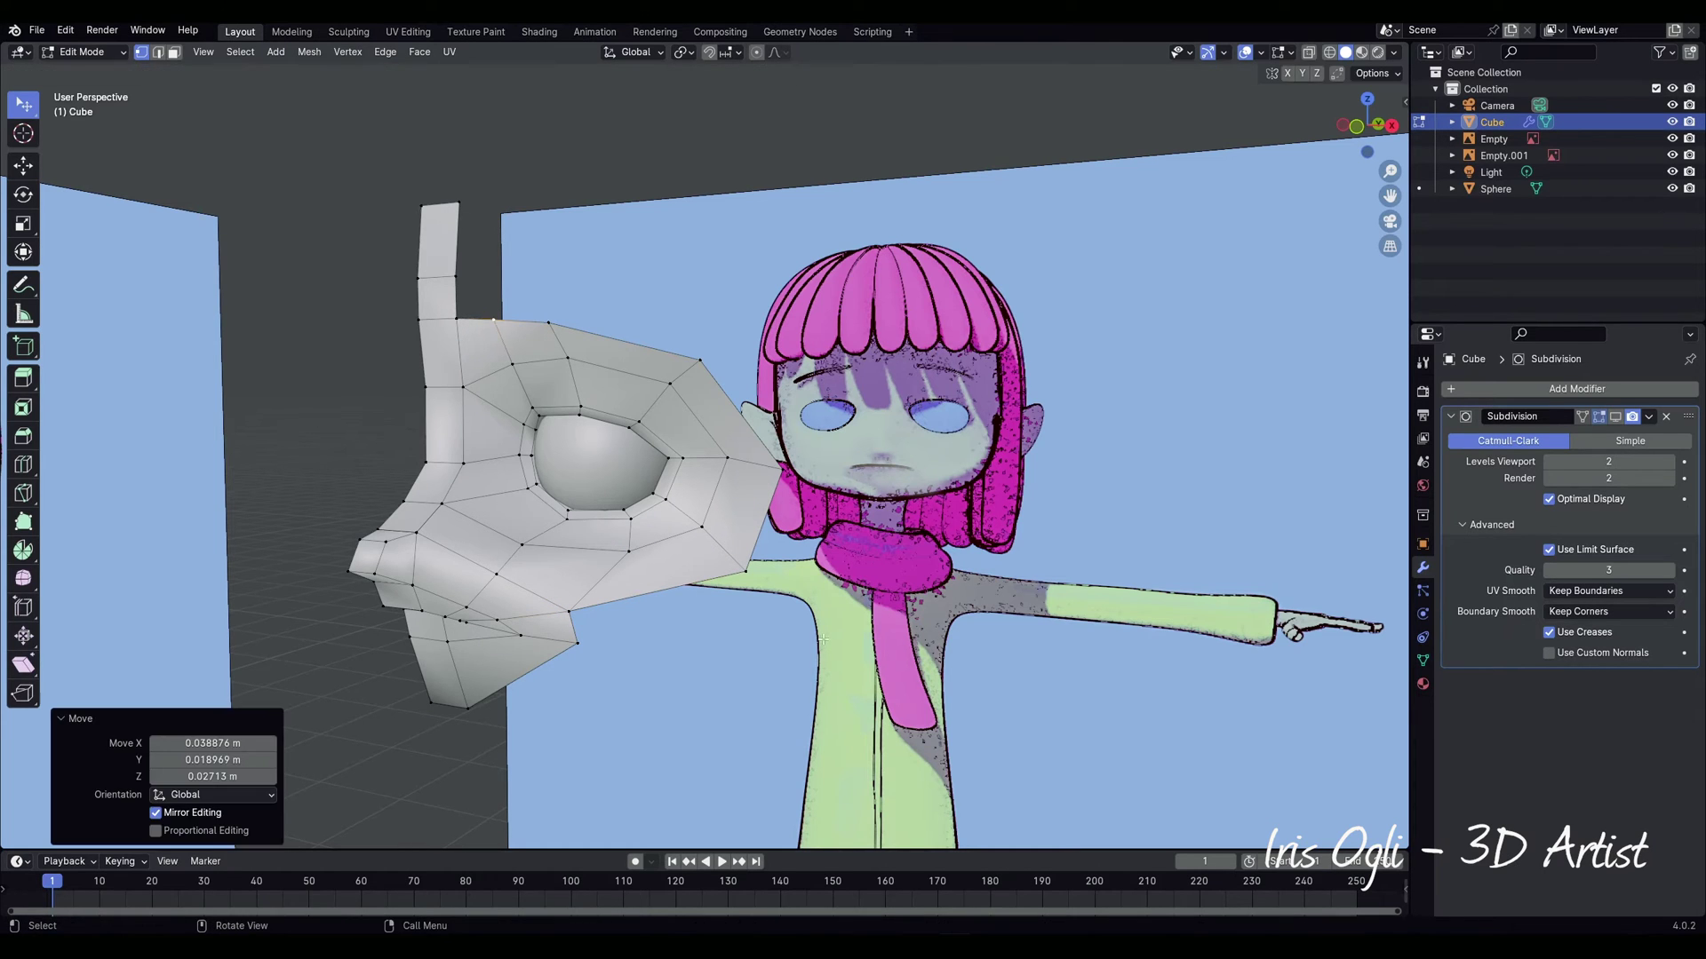
Step: Extrude the outer ring's boundary edges from forehead to cheek, scaled outward and repositioned, into a wider ring around the eye
click(771, 580)
key(2)
click(476, 320)
shift+click(522, 323)
shift+click(626, 342)
shift+click(740, 414)
key(s)
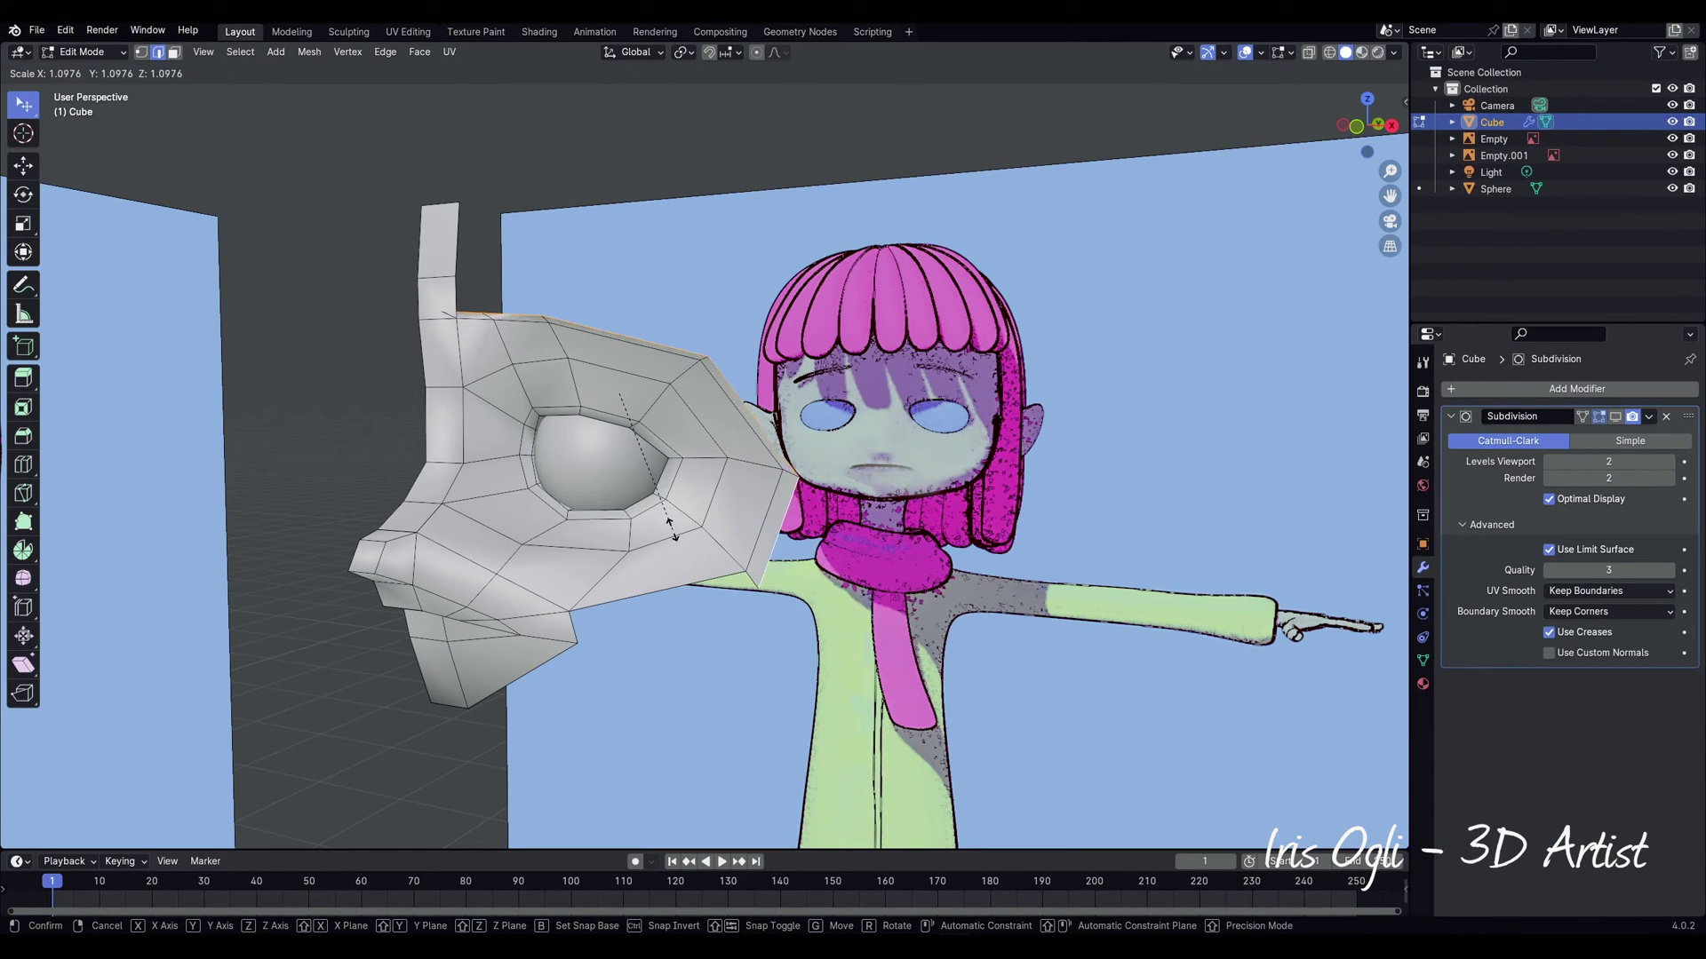
click(666, 593)
middle_drag(668, 582, 399, 309)
key(g)
click(552, 532)
Step: Merge the wider ring's upper inner end vertex into the adjoining vertex of the forehead strip
key(1)
click(405, 303)
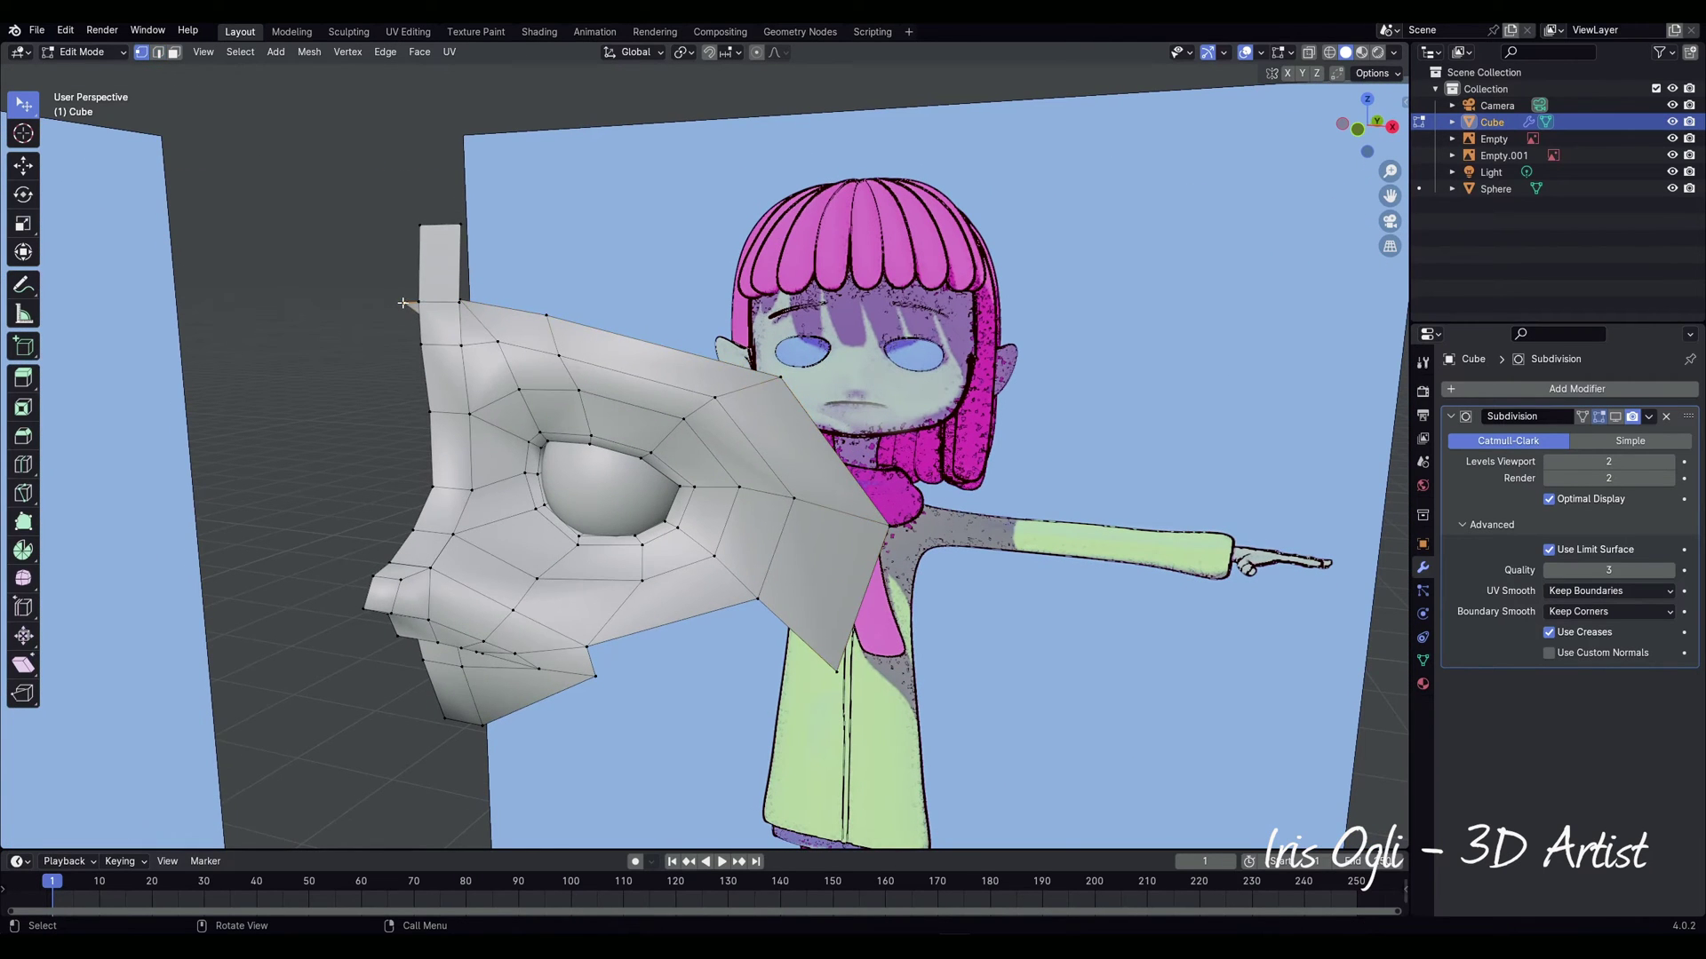
middle_drag(380, 354, 357, 391)
shift+click(419, 365)
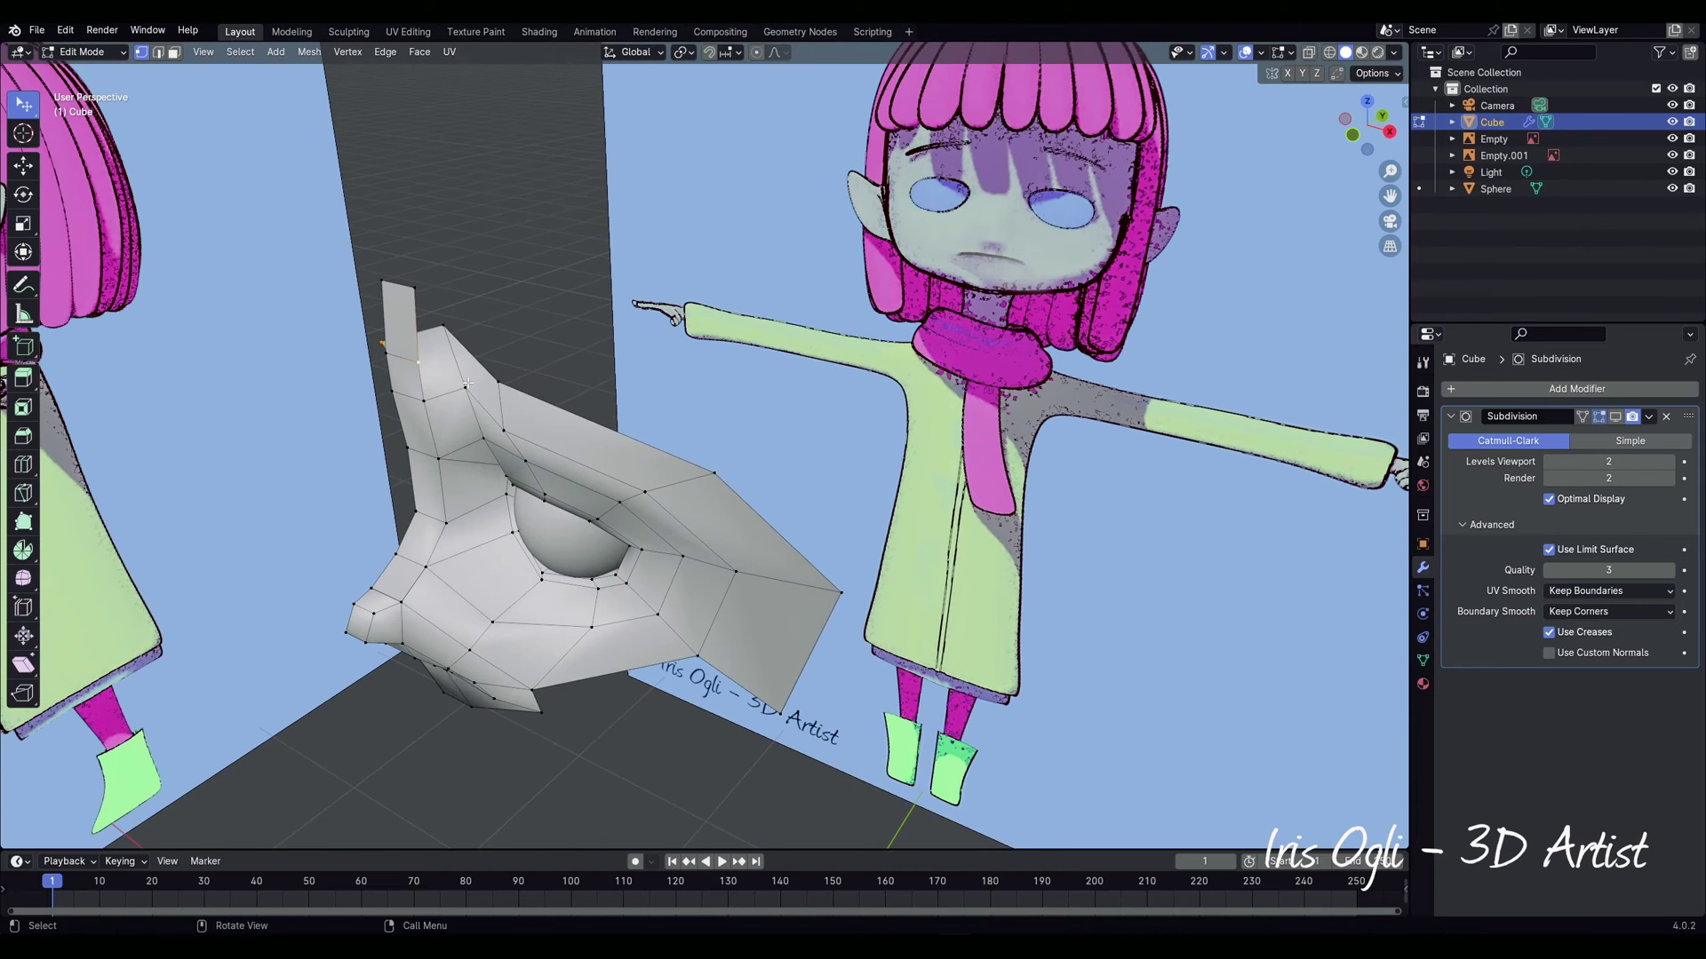
key(m)
click(441, 385)
Step: Raise the outer ring's forehead vertices in front view to extend the forehead up to the hair fringe
middle_drag(442, 379, 568, 267)
drag(598, 222, 600, 214)
key(KP_1)
scroll(533, 231, up, 2)
drag(498, 223, 501, 189)
drag(553, 234, 552, 201)
drag(676, 240, 683, 193)
drag(903, 314, 891, 251)
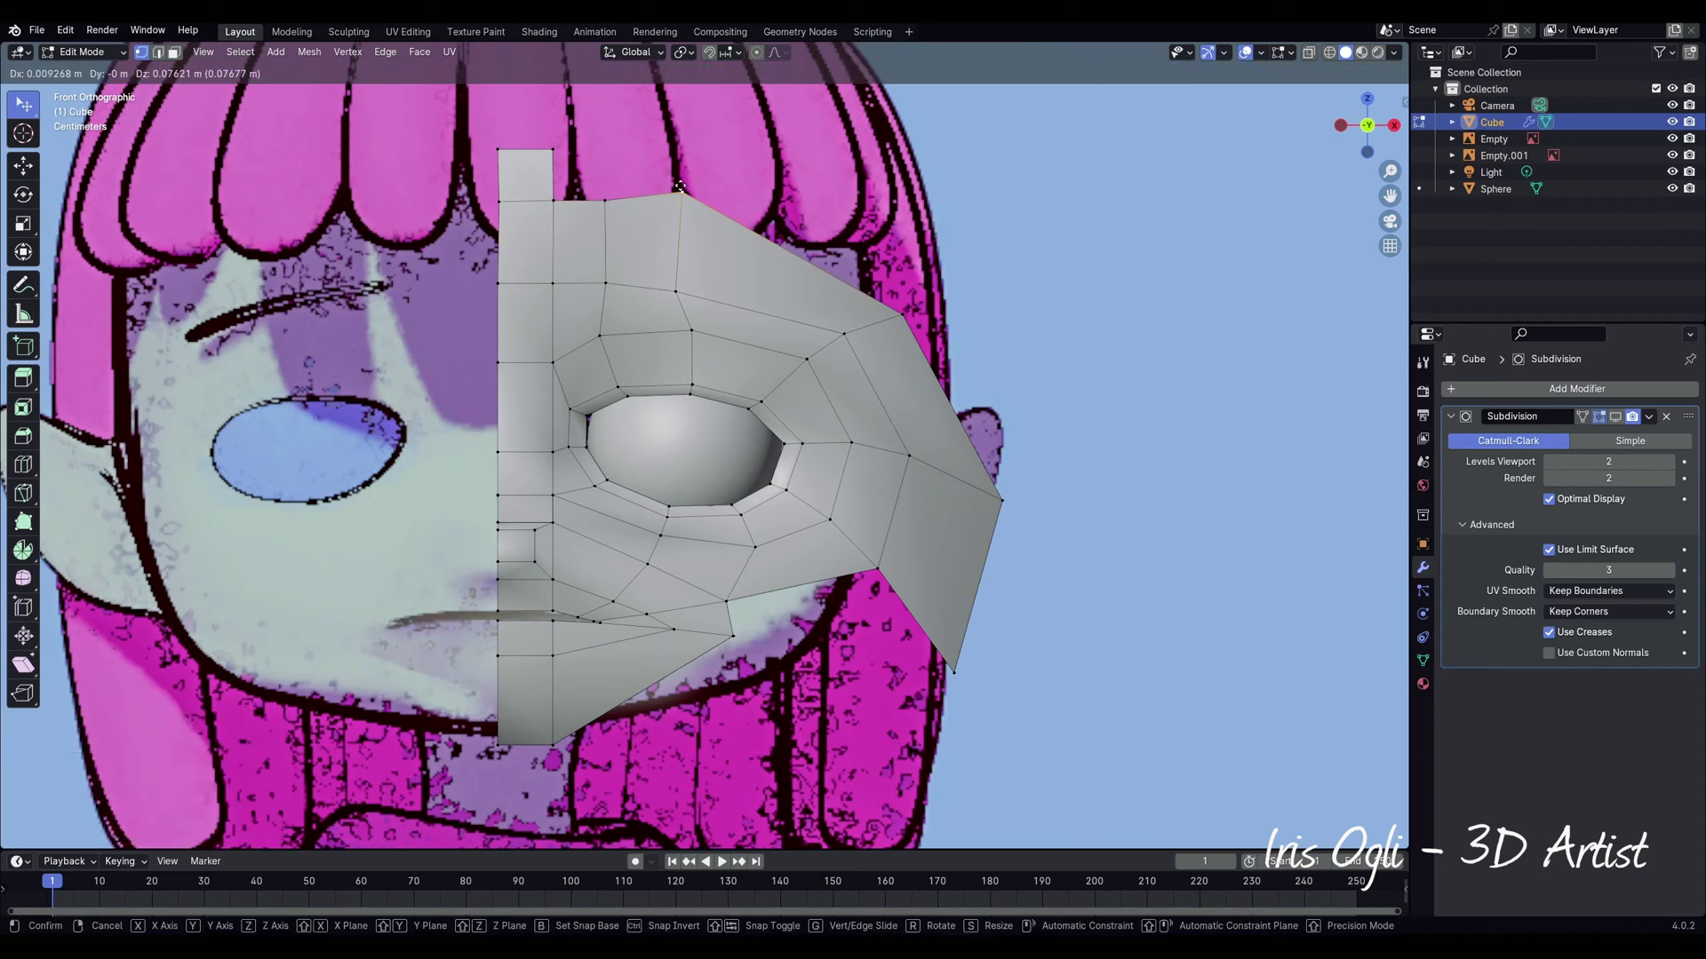
Step: Even out the forehead vertices of the ring below, and pull the outermost side vertices inward to the face outline
drag(844, 334, 845, 307)
drag(675, 291, 699, 282)
drag(606, 283, 602, 281)
drag(733, 636, 731, 640)
drag(1004, 501, 881, 497)
drag(954, 672, 817, 682)
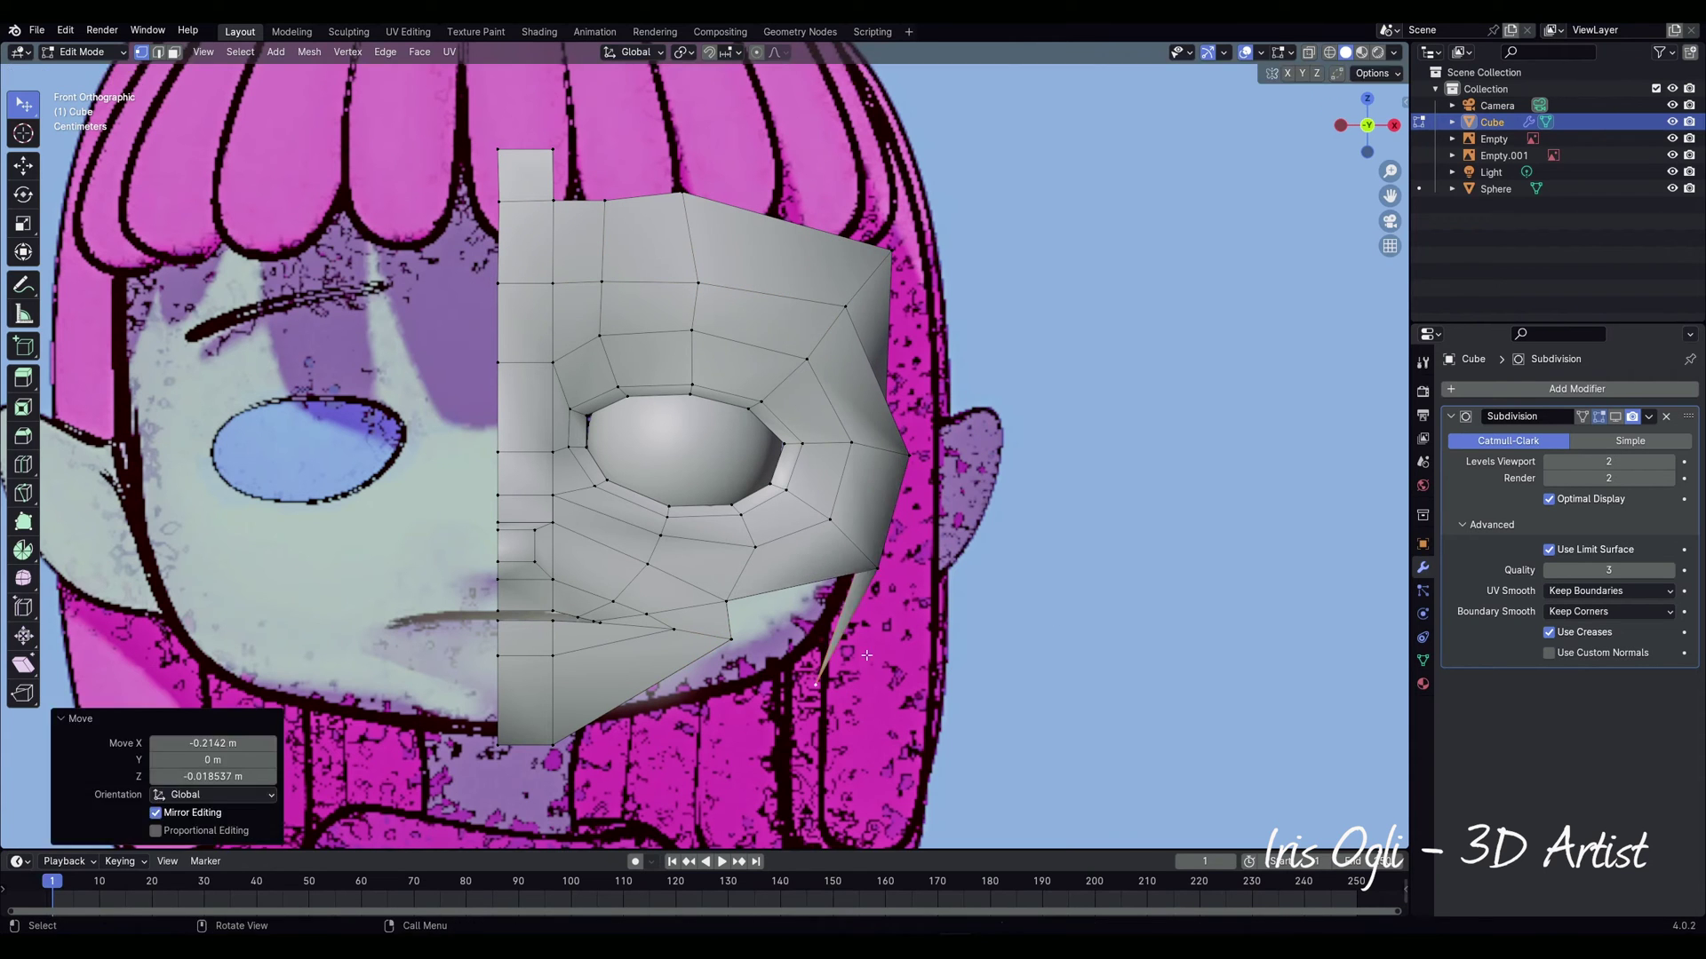
Step: Pull the temple and cheek vertices inward and shift the forehead and brow vertices to even the face spacing in front view
drag(909, 456, 863, 458)
drag(878, 568, 824, 586)
drag(851, 443, 830, 442)
drag(891, 251, 868, 261)
drag(683, 193, 722, 206)
drag(600, 336, 617, 323)
Step: Add a one-cut edge loop across the strip under the chin, and slide the edge loop in the faces below the mouth corner
middle_drag(606, 285, 602, 518)
key(ctrl+r)
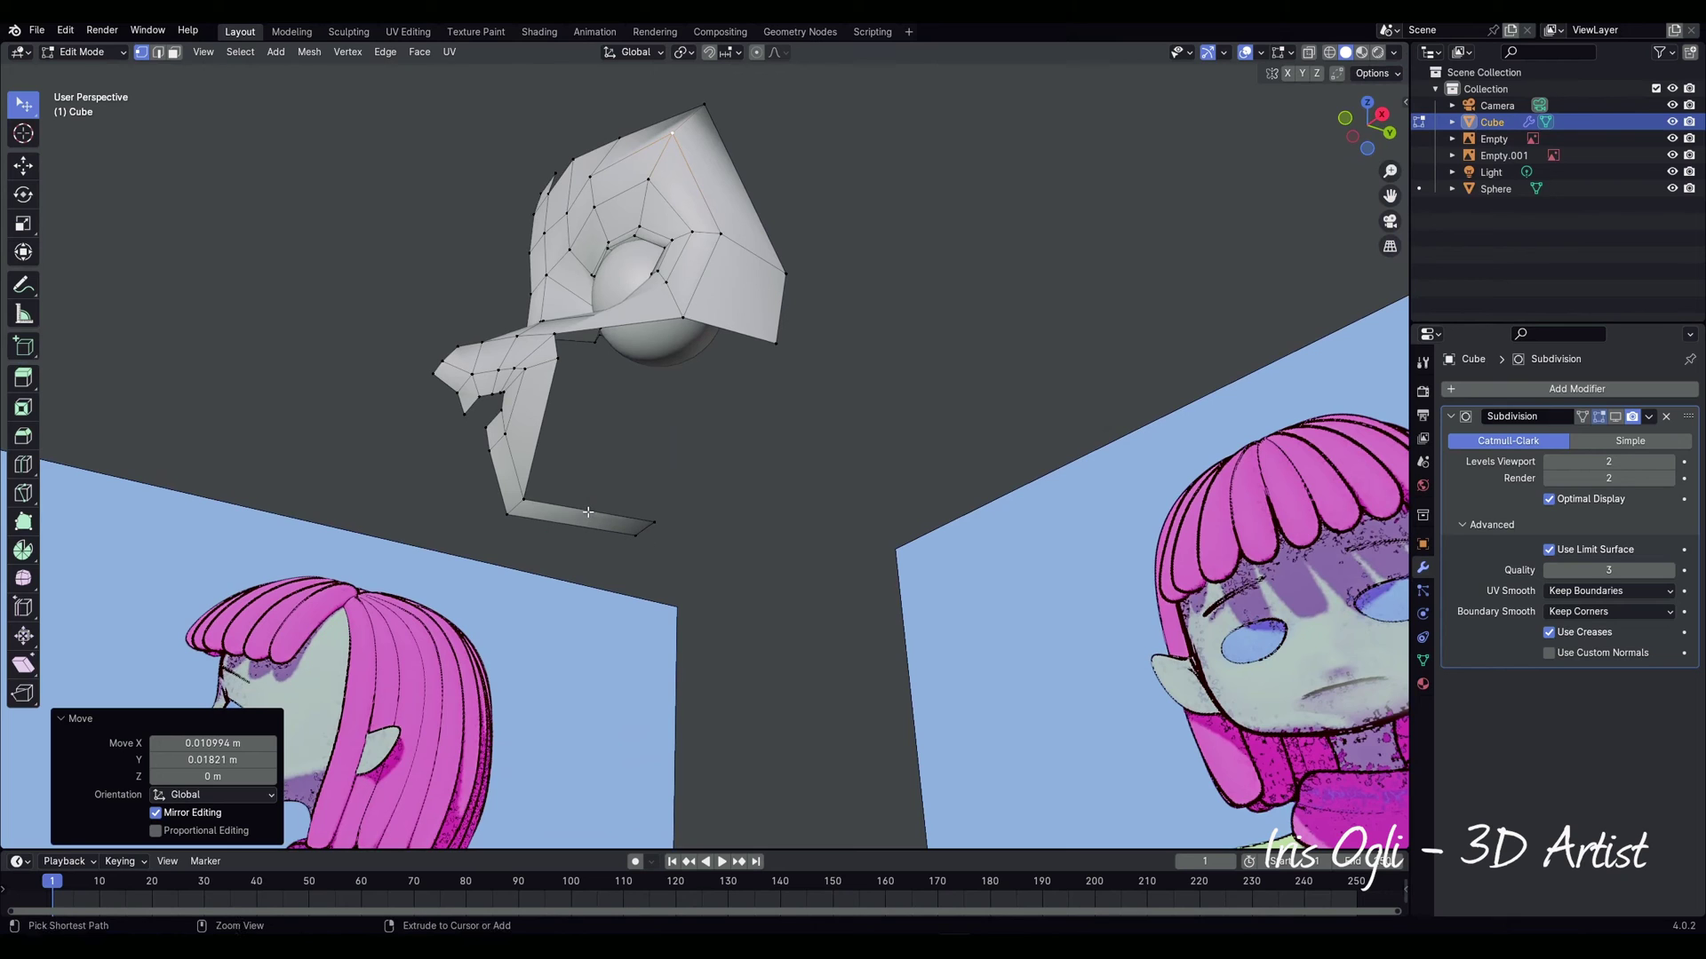
click(587, 514)
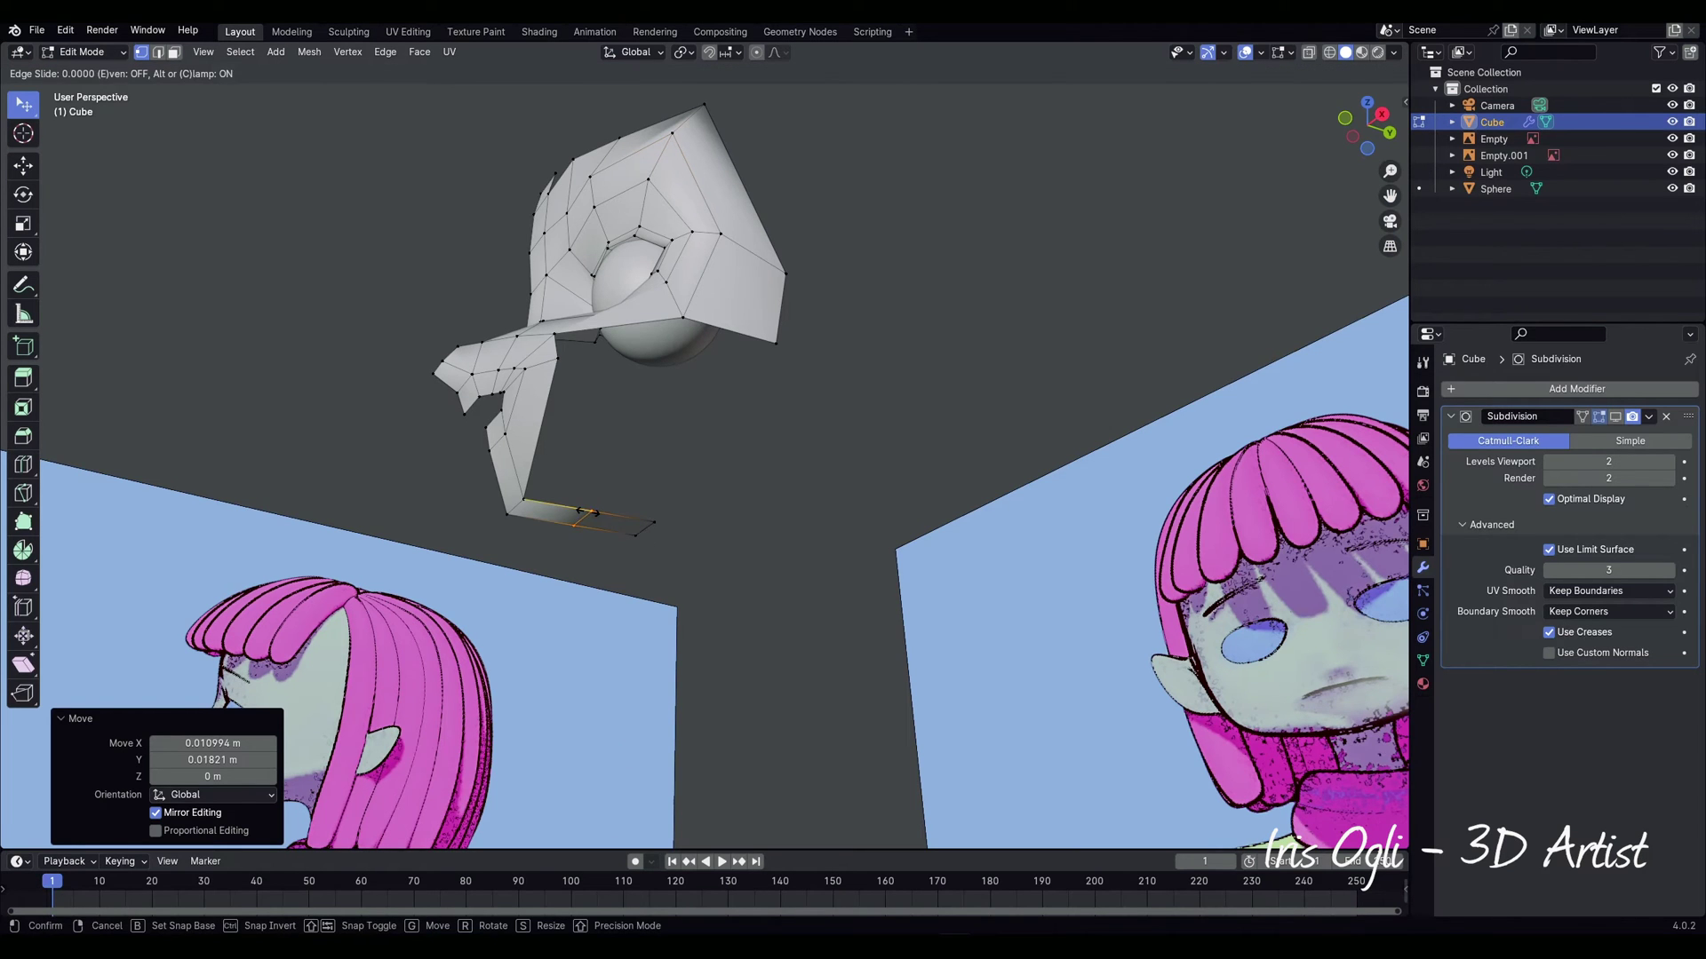
click(582, 517)
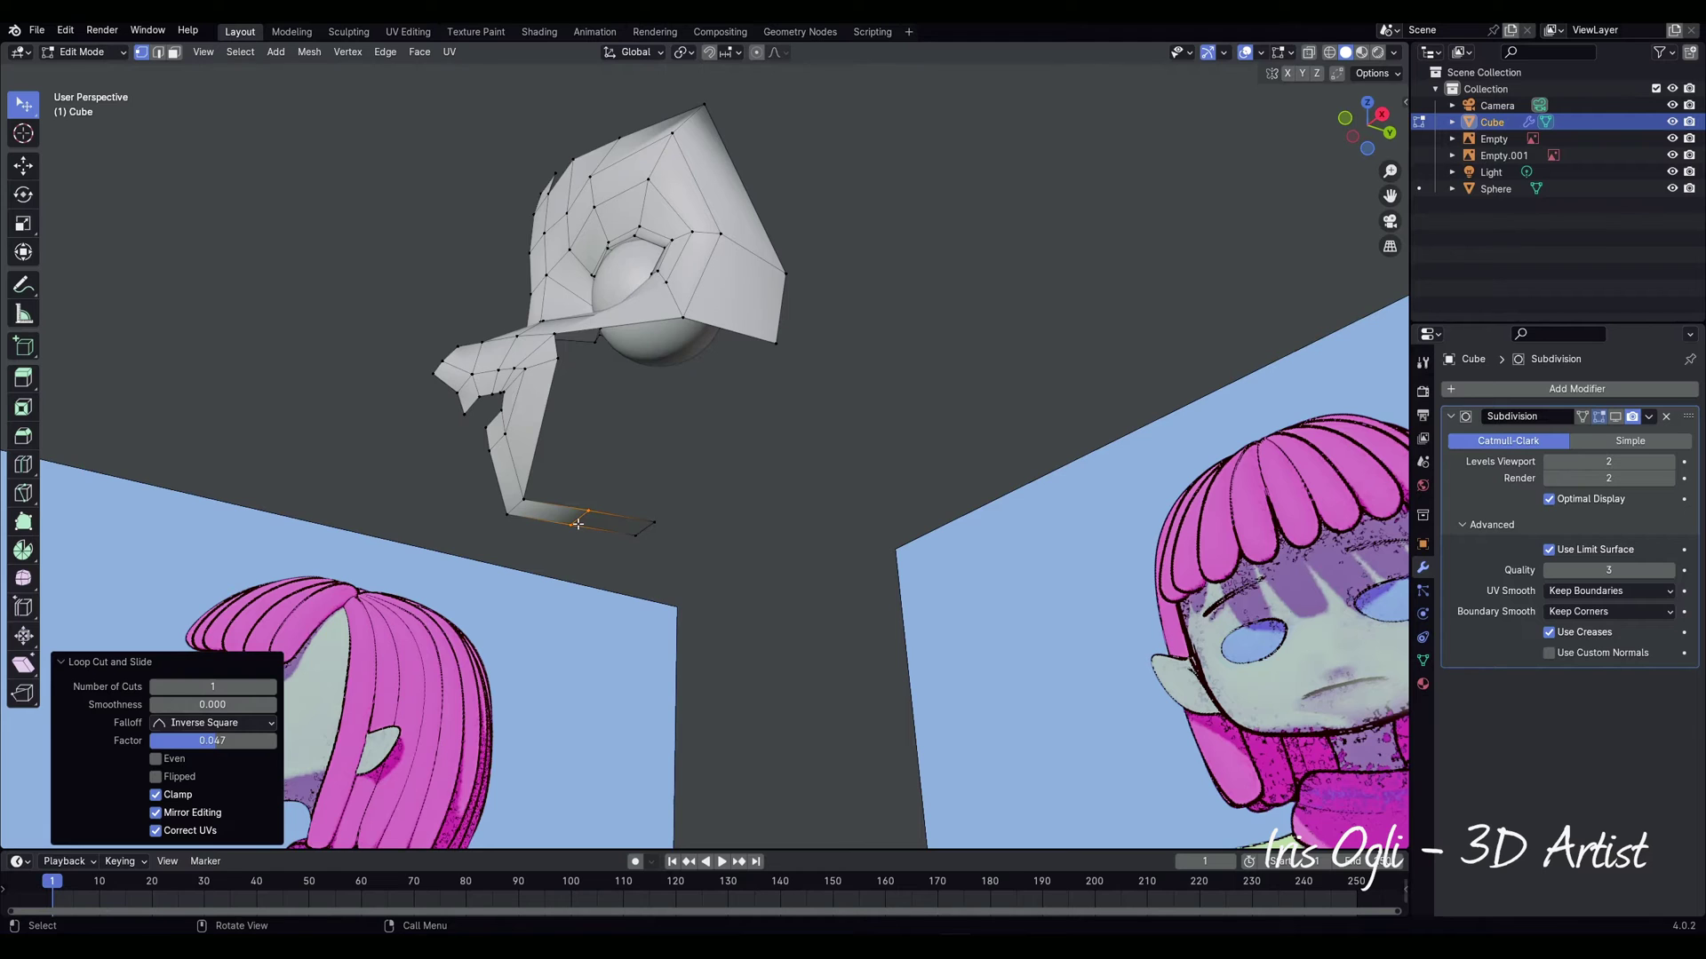
key(g)
key(g)
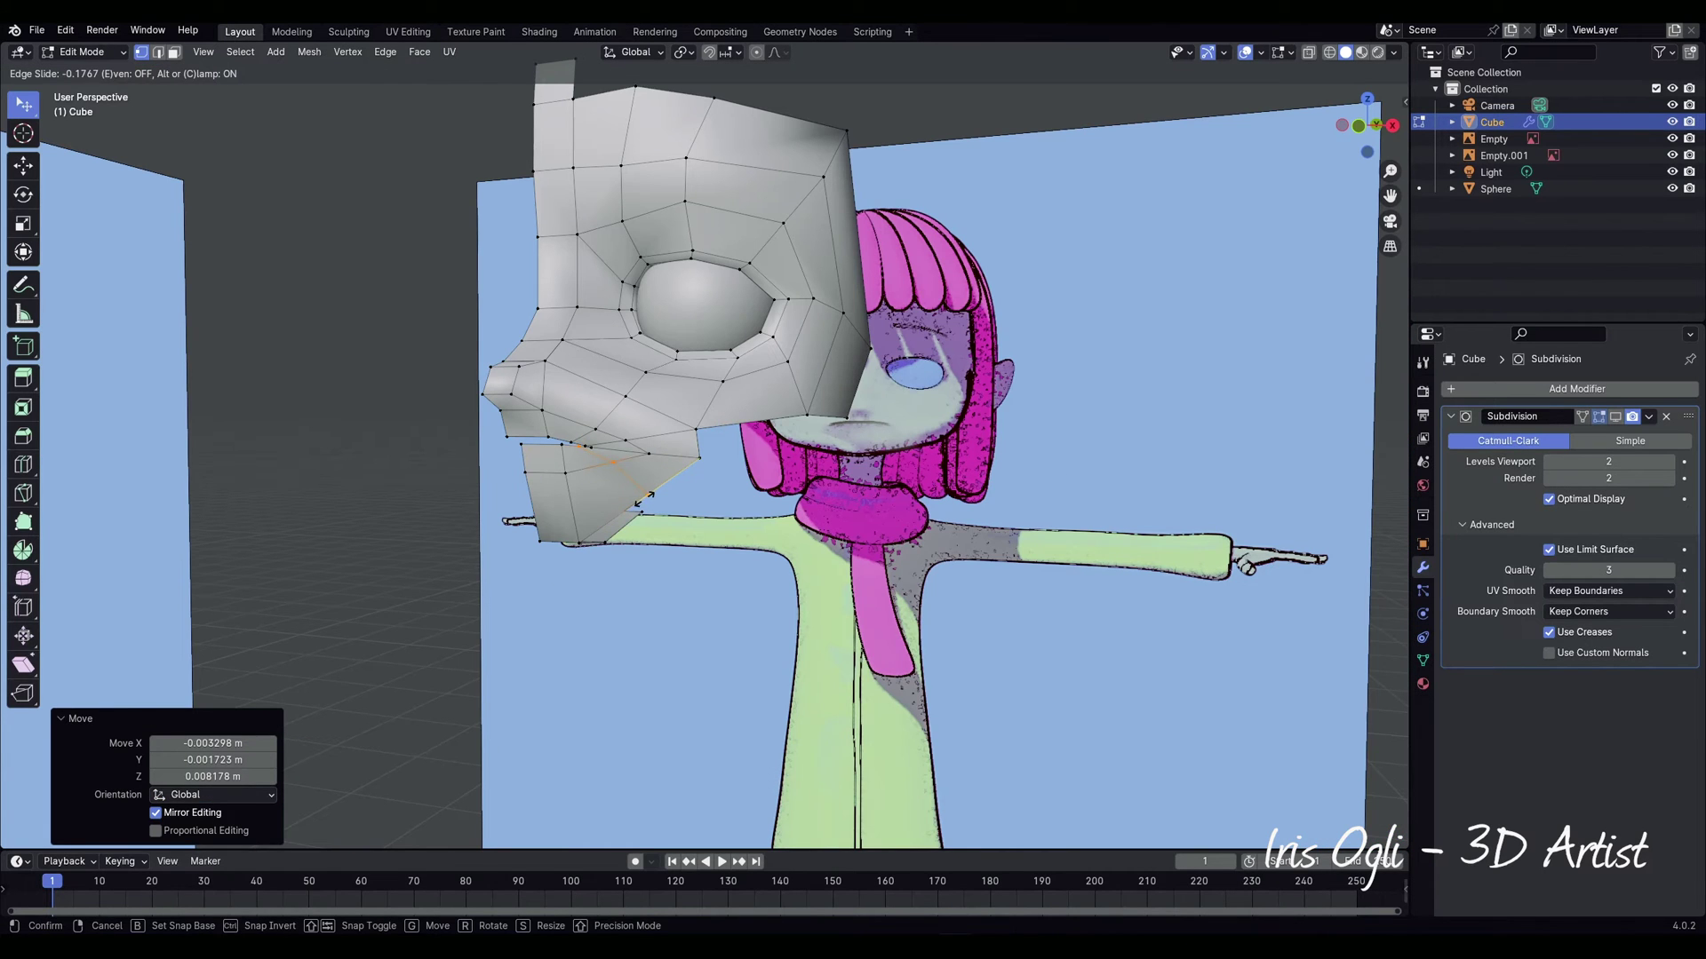
click(640, 500)
Step: Extend the cheek's lower edge downward and merge its inner end with the corner vertex of the mouth patch
middle_drag(385, 665, 665, 481)
key(2)
click(736, 440)
key(g)
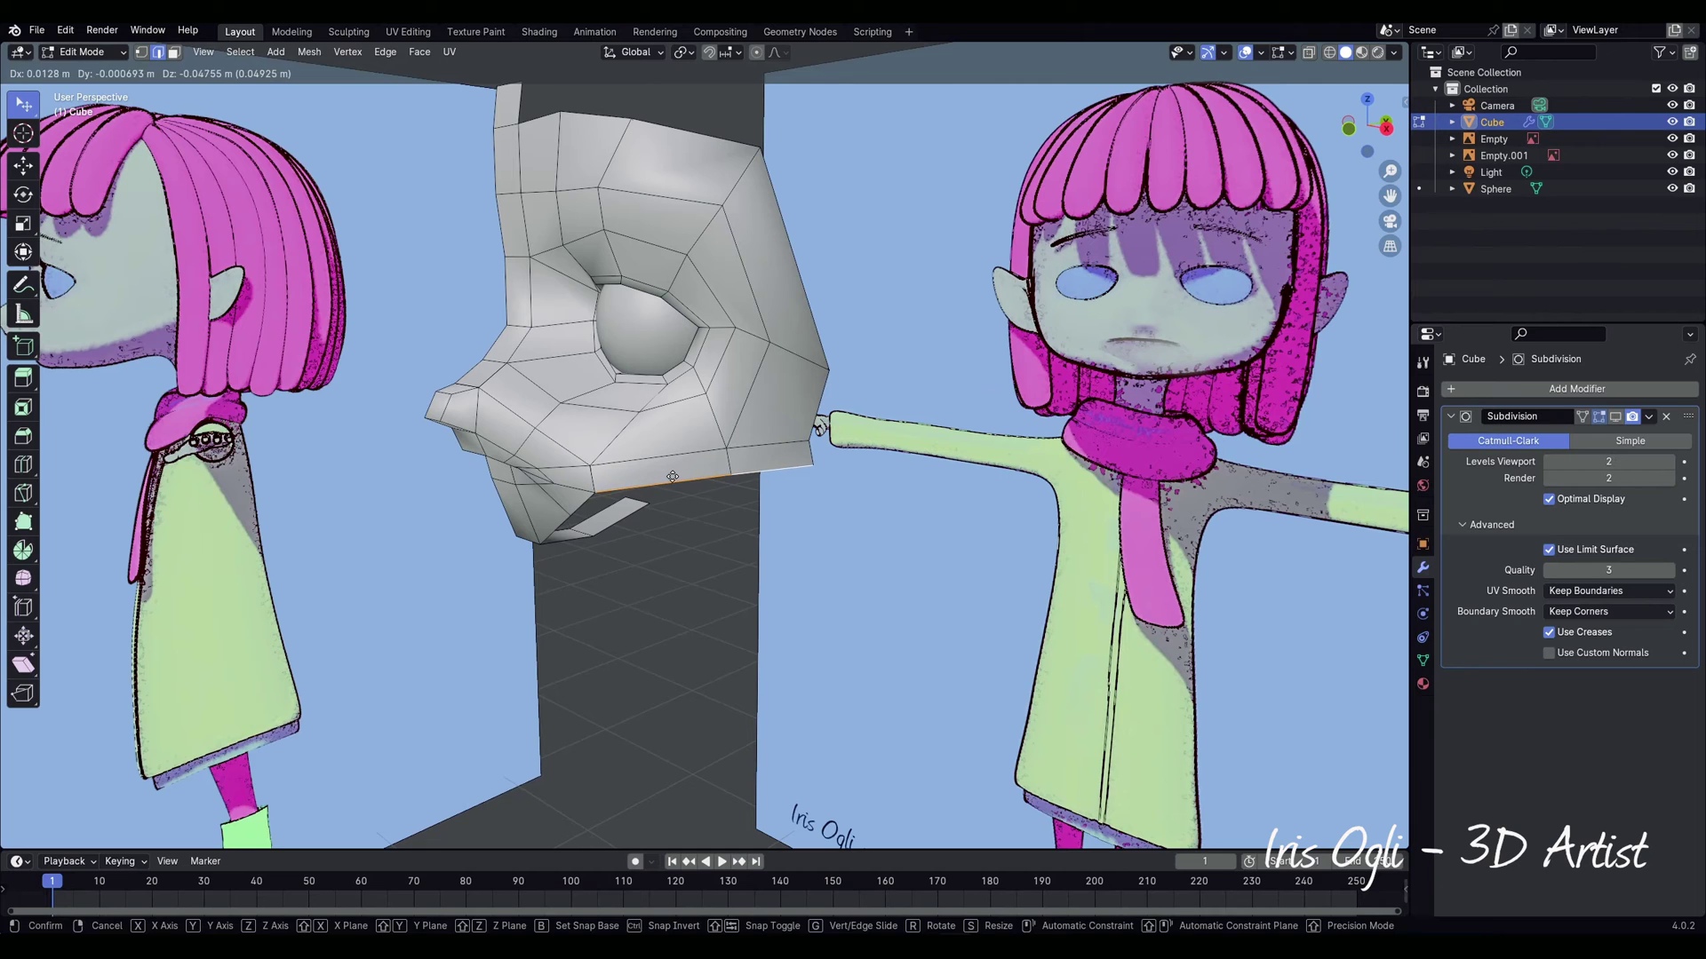
click(665, 484)
middle_drag(665, 485, 703, 528)
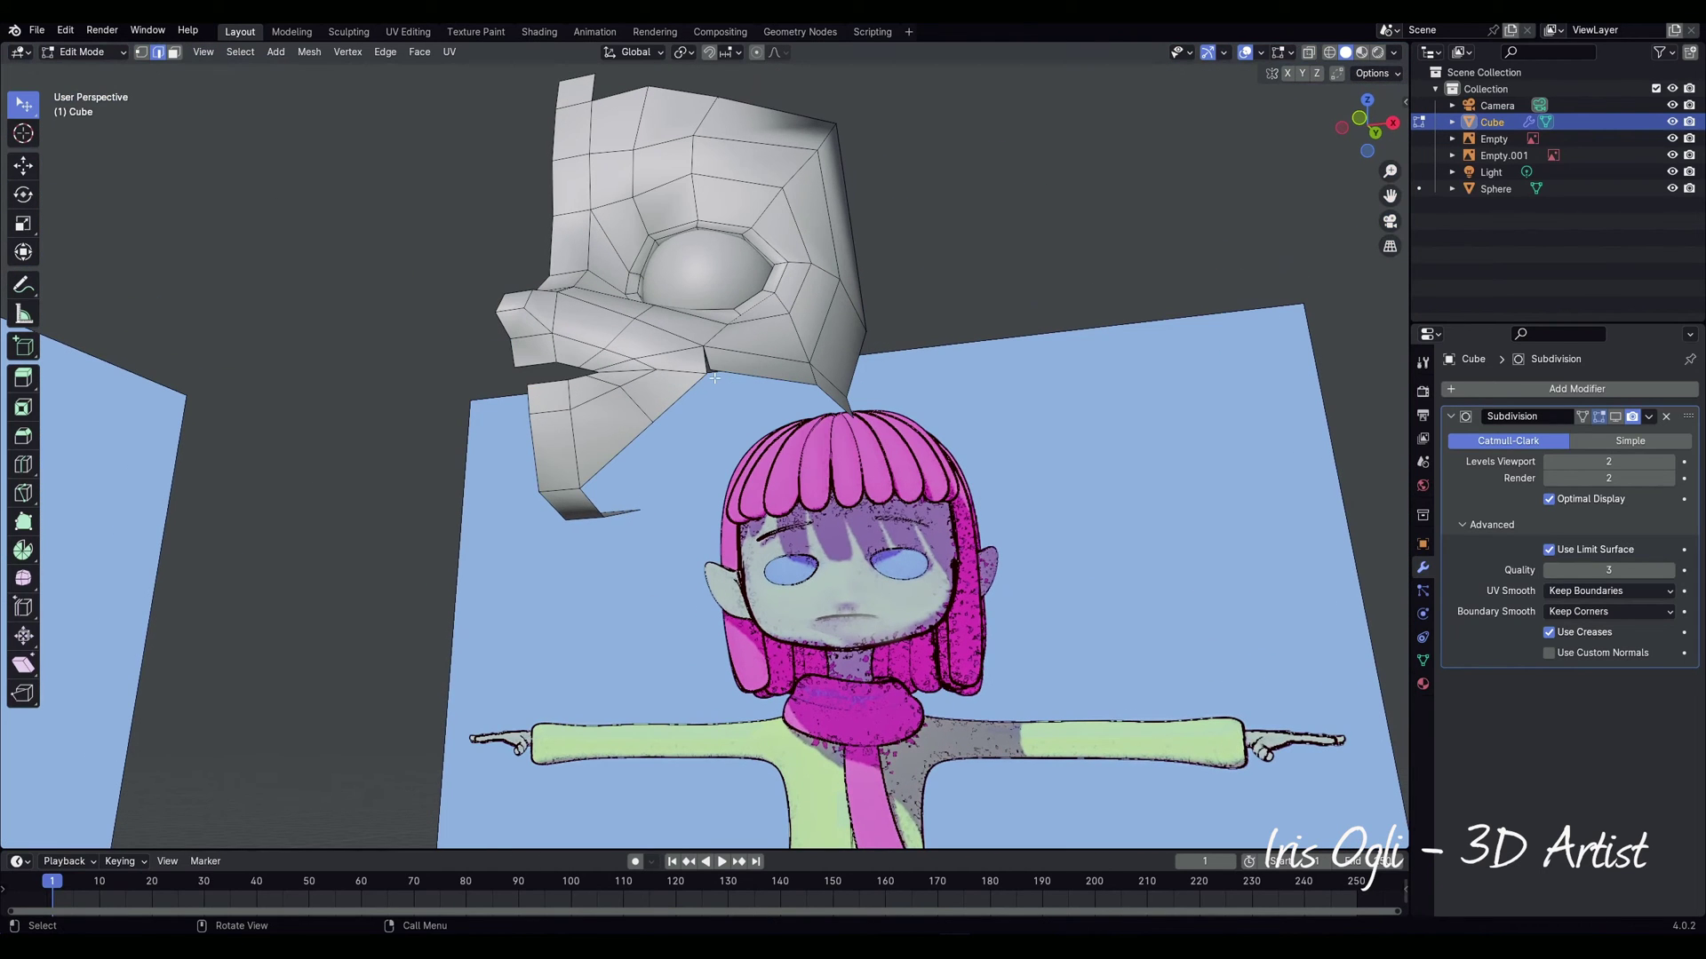
key(1)
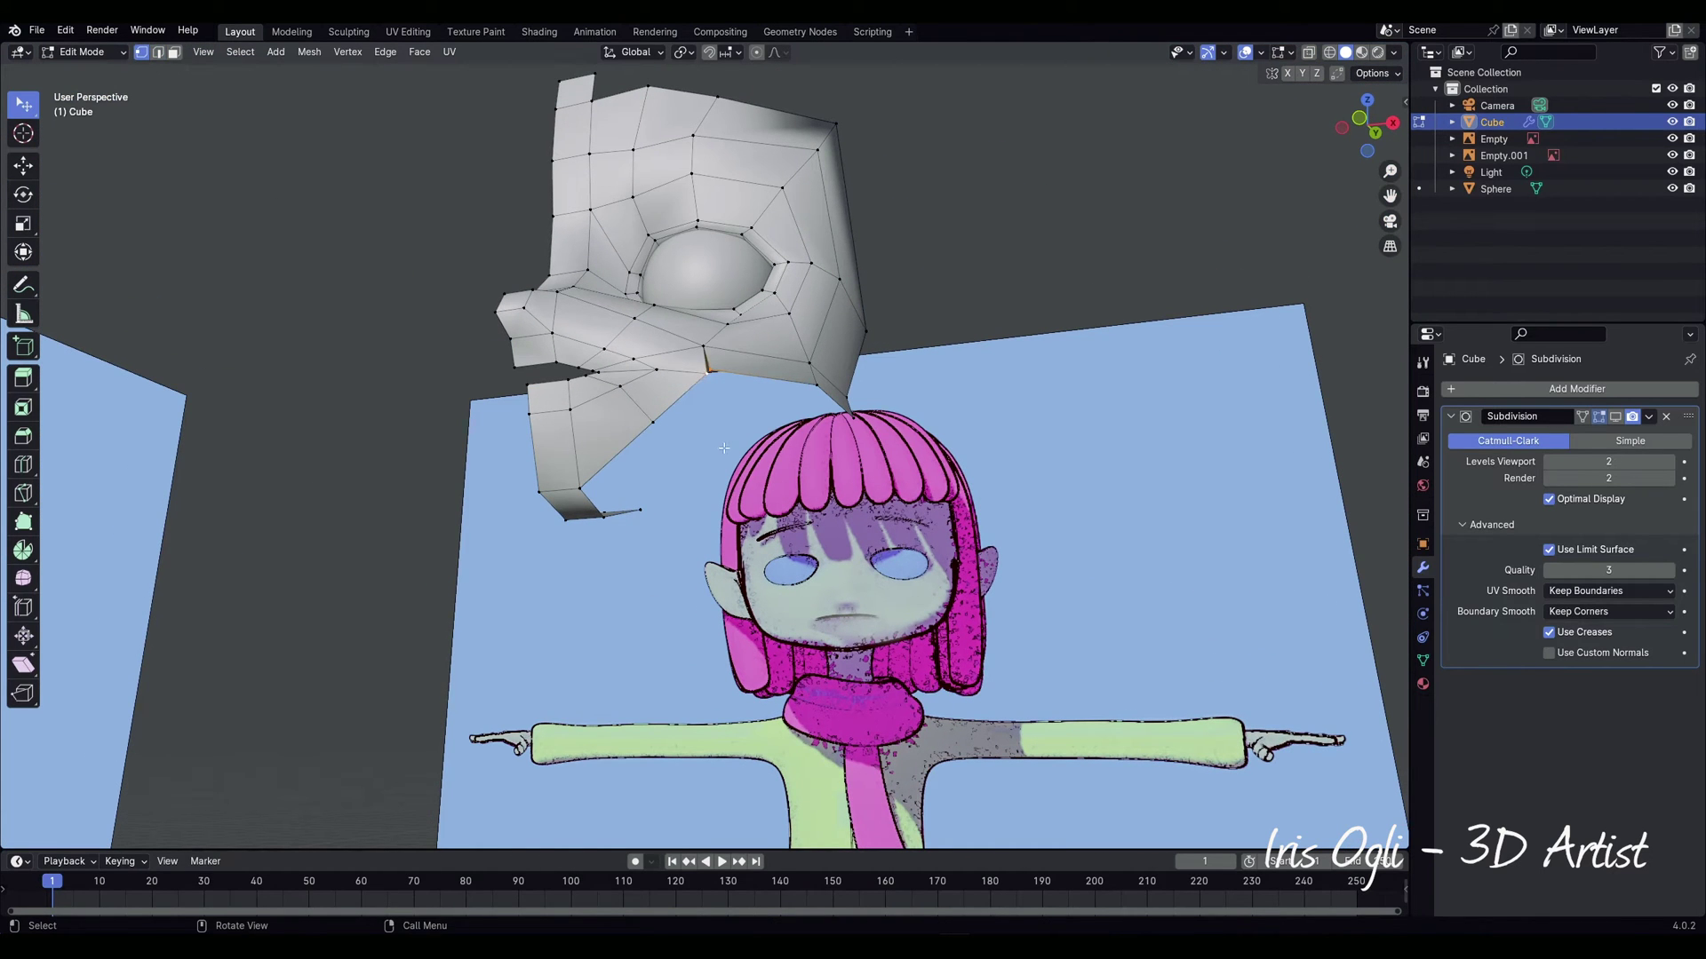
key(m)
click(723, 446)
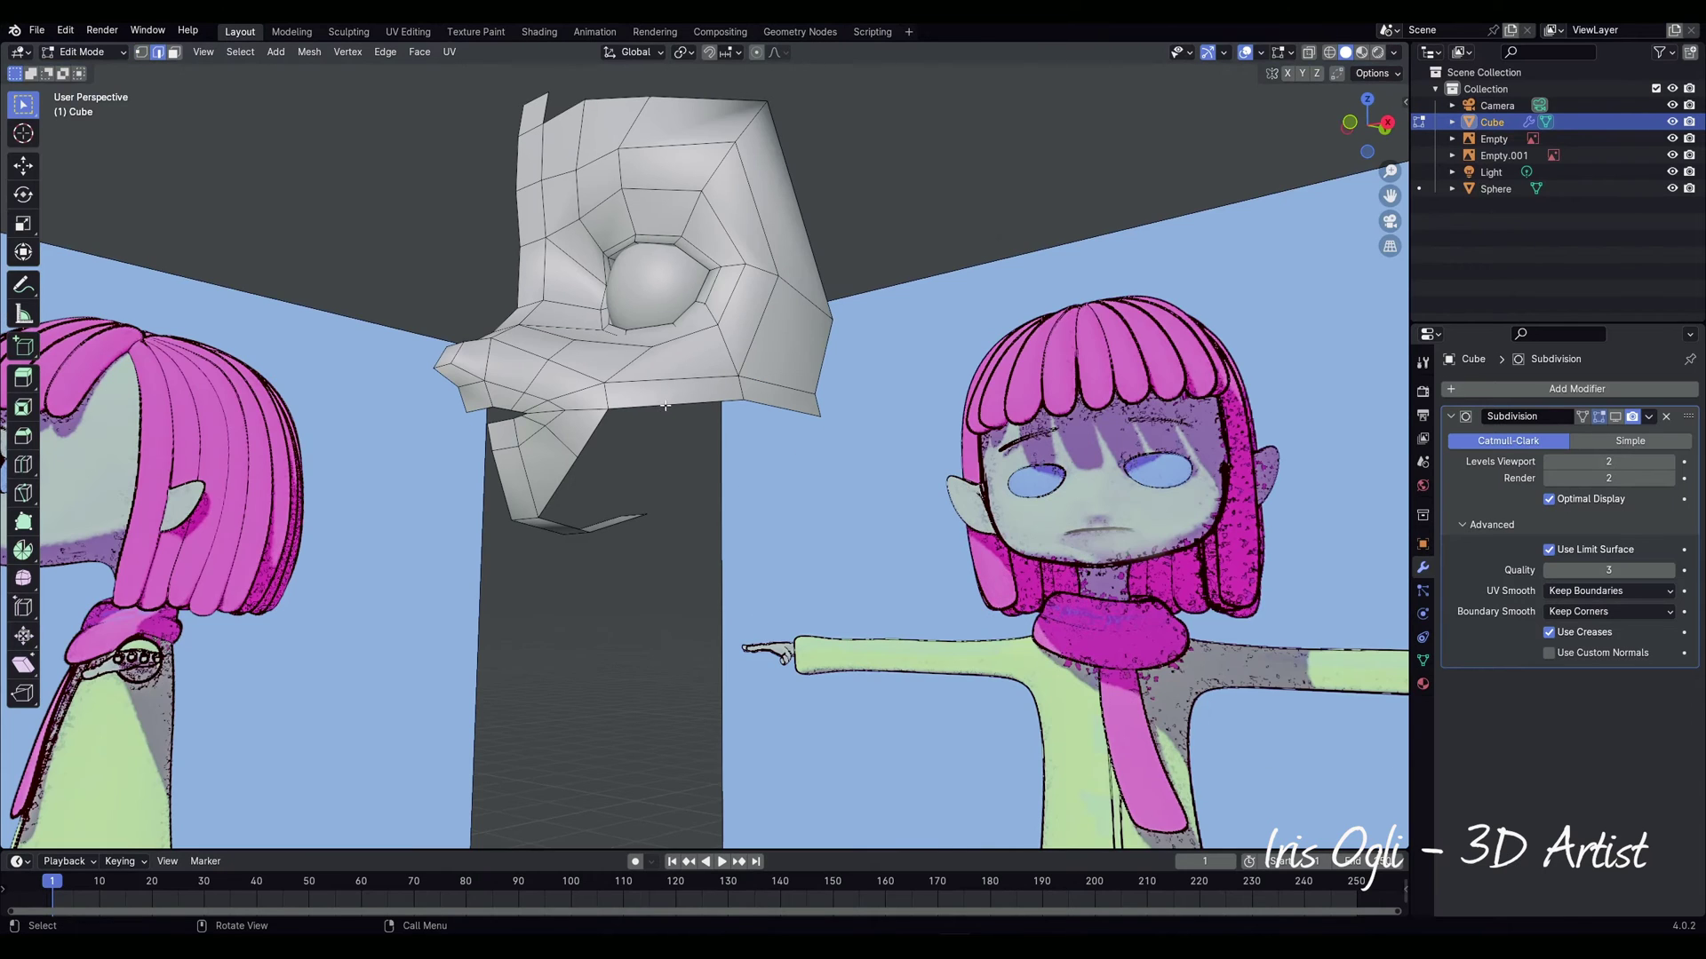
Step: Extrude the lower cheek and chin patch edges into a new row toward the jaw, and merge its inner end vertices At Center
shift+click(784, 405)
shift+click(594, 436)
shift+click(562, 491)
key(e)
click(641, 520)
middle_drag(576, 667, 635, 524)
key(1)
click(656, 434)
key(m)
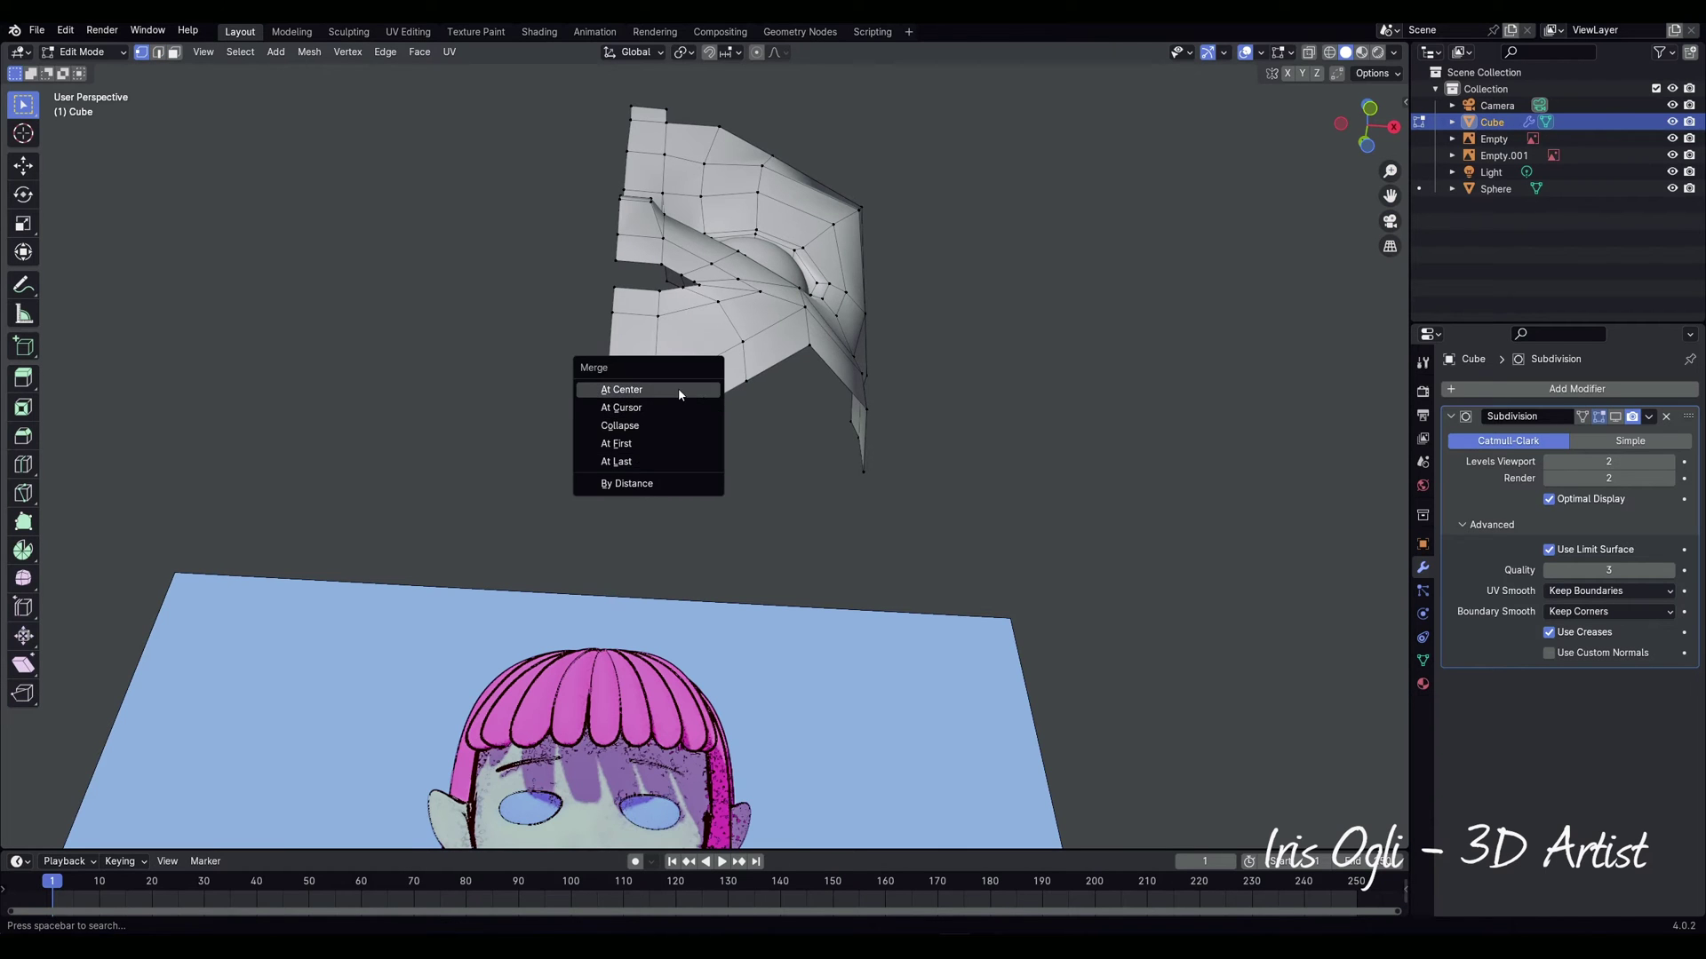
click(679, 392)
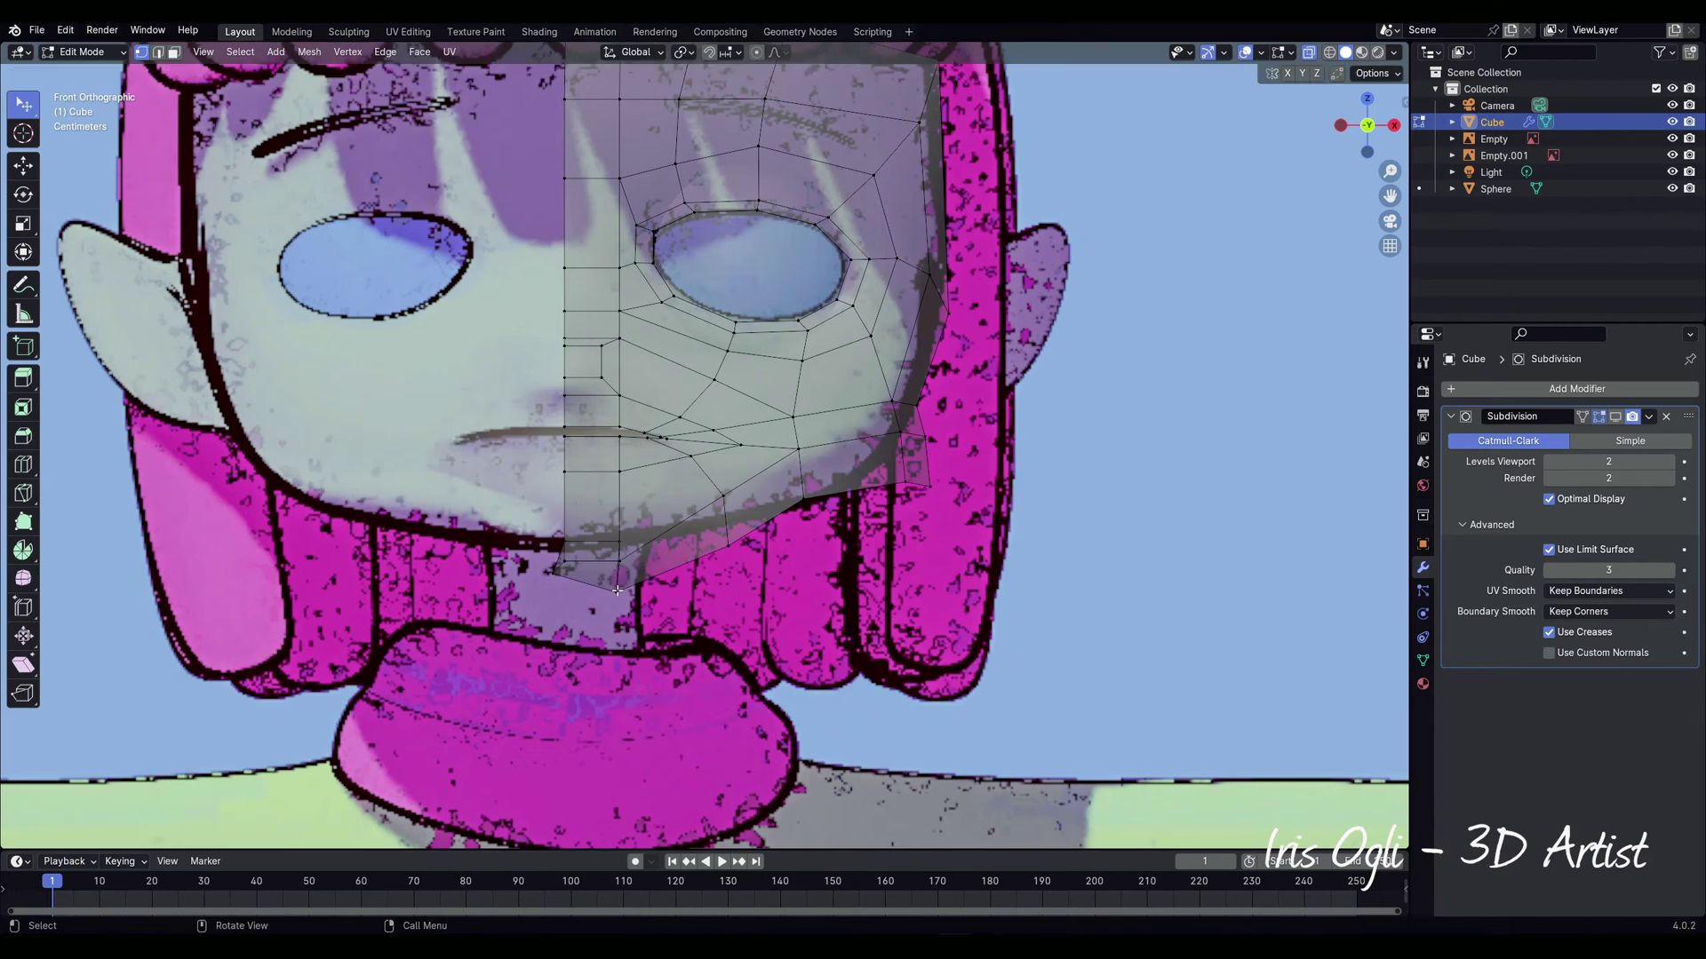
Step: Adjust the chin and lower jaw vertices in front view to follow the reference's jawline
click(618, 588)
key(g)
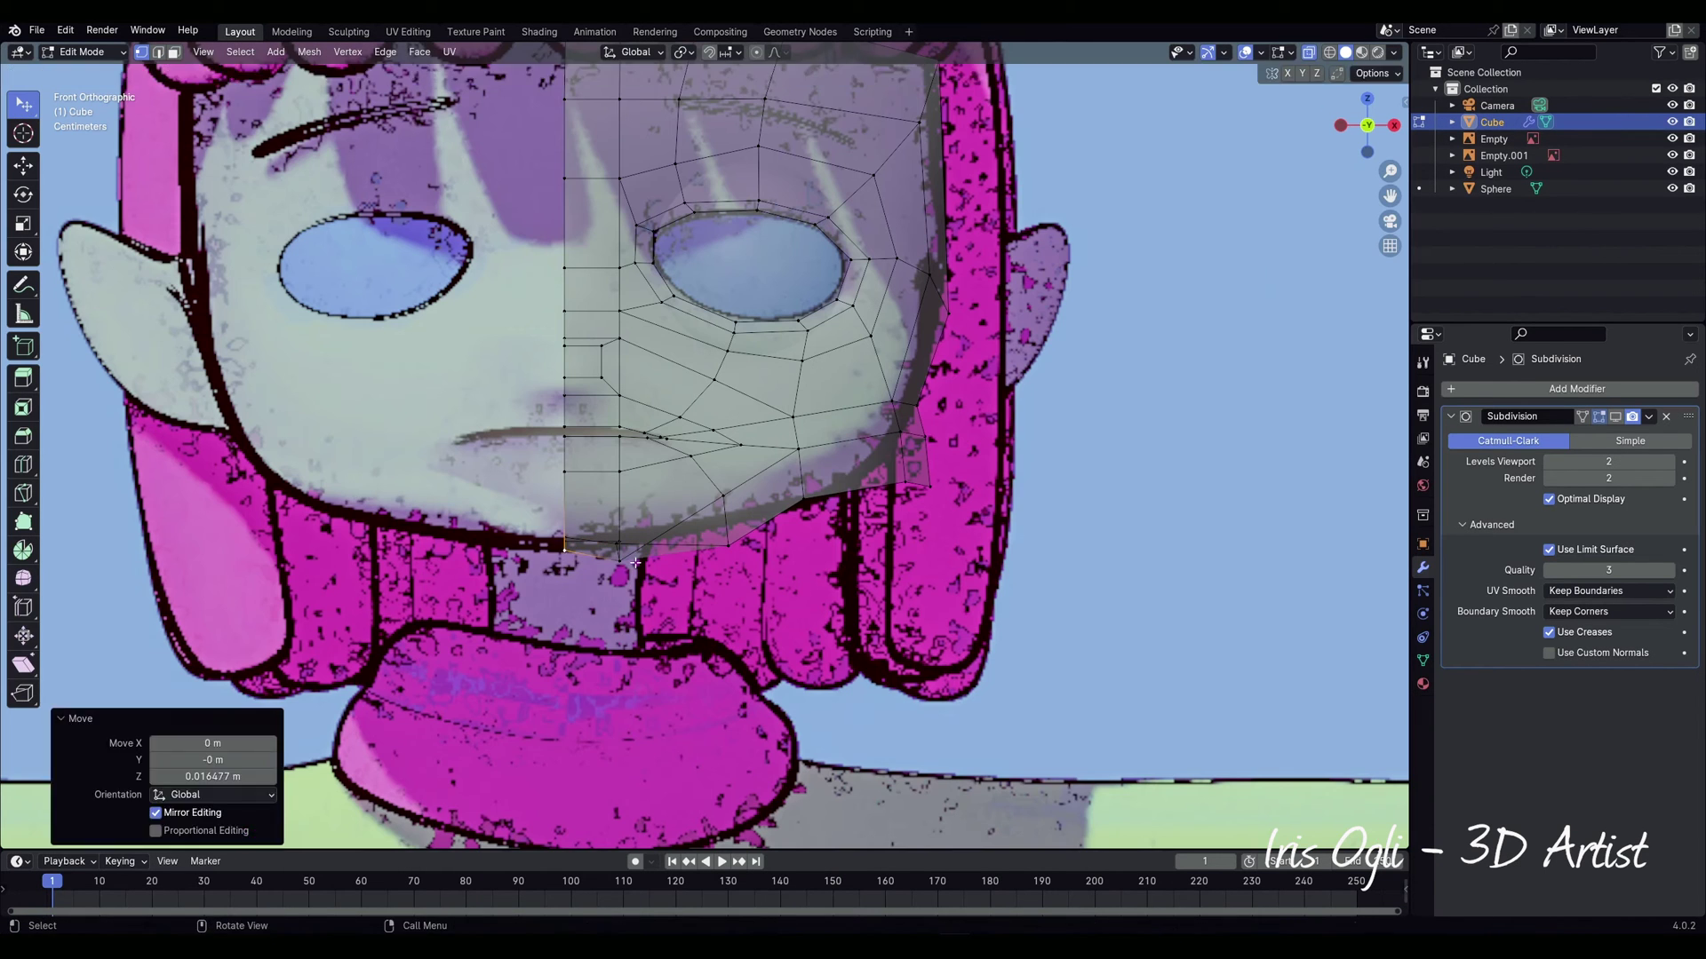
drag(923, 437, 896, 439)
drag(900, 433, 812, 478)
drag(722, 496, 697, 460)
Step: Move the outer jaw corner, the vertices around the eye and the bottom chin vertex to fit the front reference
shift+middle_drag(827, 355, 743, 519)
drag(855, 478, 846, 413)
drag(836, 285, 827, 281)
drag(706, 185, 747, 186)
drag(682, 262, 708, 257)
drag(676, 310, 691, 313)
drag(533, 700, 534, 703)
click(534, 705)
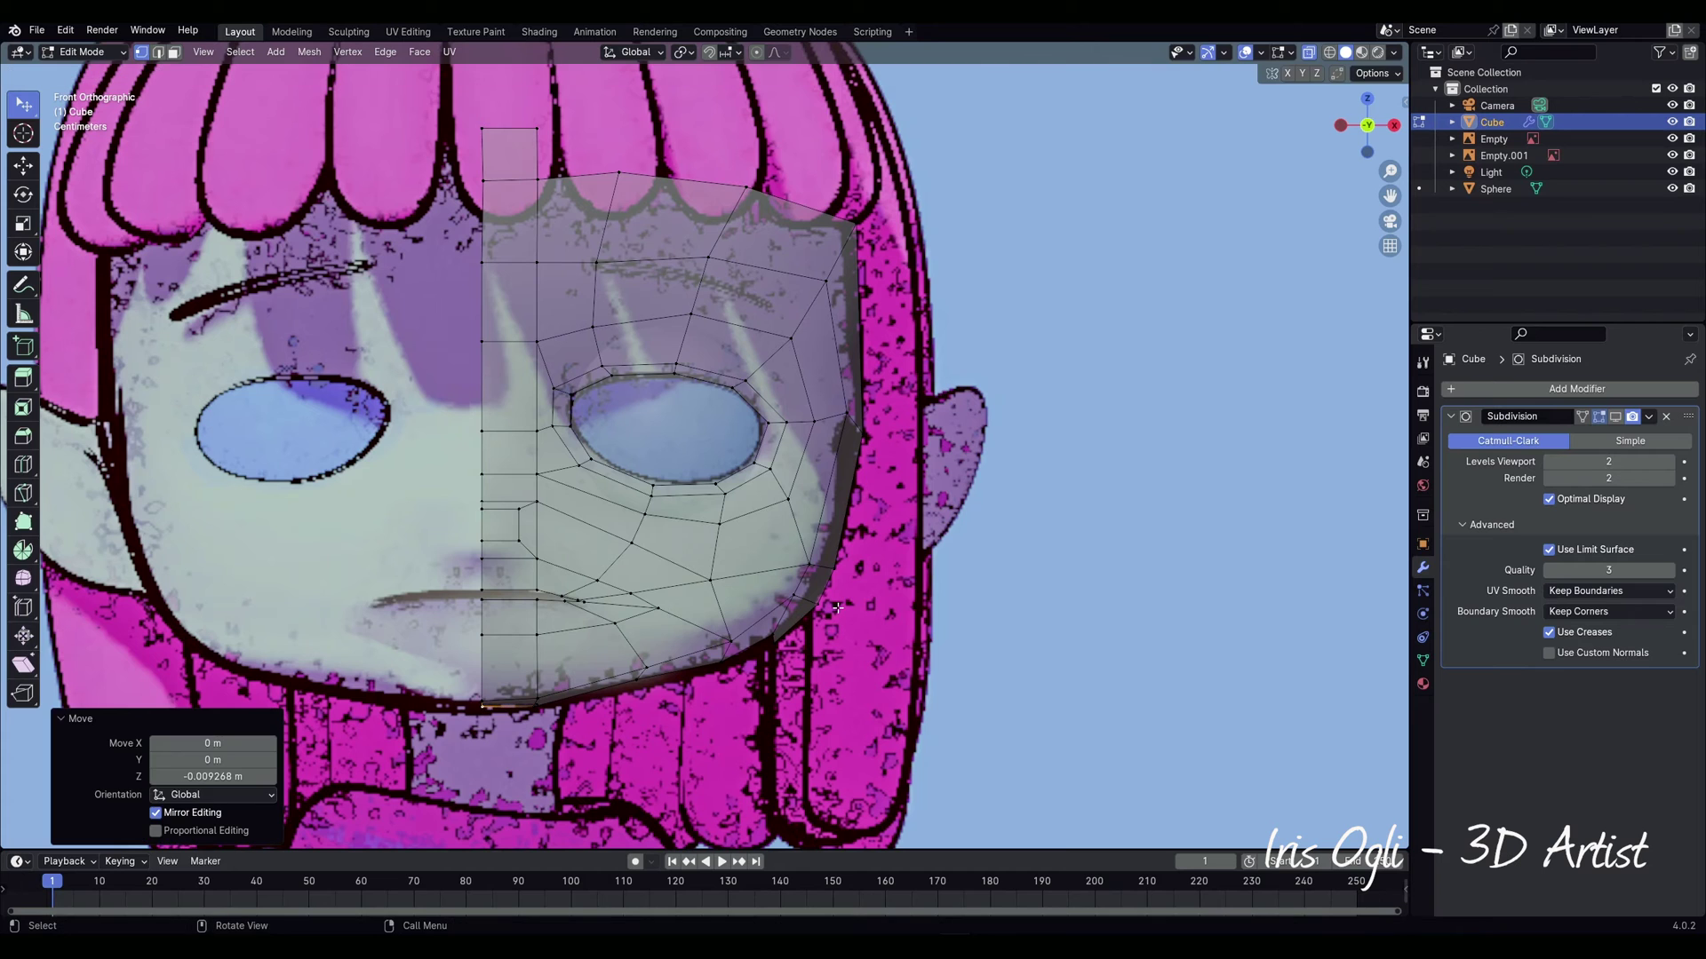
Step: Extrude the outer lower cheek edge toward the jaw and merge its end vertex with the neighbouring ring vertex
key(2)
middle_drag(1001, 593, 707, 525)
key(e)
click(789, 524)
click(765, 597)
key(m)
key(1)
click(741, 595)
shift+click(812, 561)
key(m)
click(751, 602)
Step: Shift two vertices of the lower jaw row, first along X and then freely, and merge them with the adjacent chin vertex
middle_drag(752, 604, 861, 726)
click(604, 391)
shift+click(672, 395)
key(g)
key(x)
click(685, 405)
key(g)
click(694, 421)
shift+click(543, 402)
key(m)
click(573, 487)
Step: Pull the outer corner vertex of the lower chin patch back along the underside of the jaw
middle_drag(782, 373, 597, 274)
click(629, 265)
middle_drag(629, 264, 561, 493)
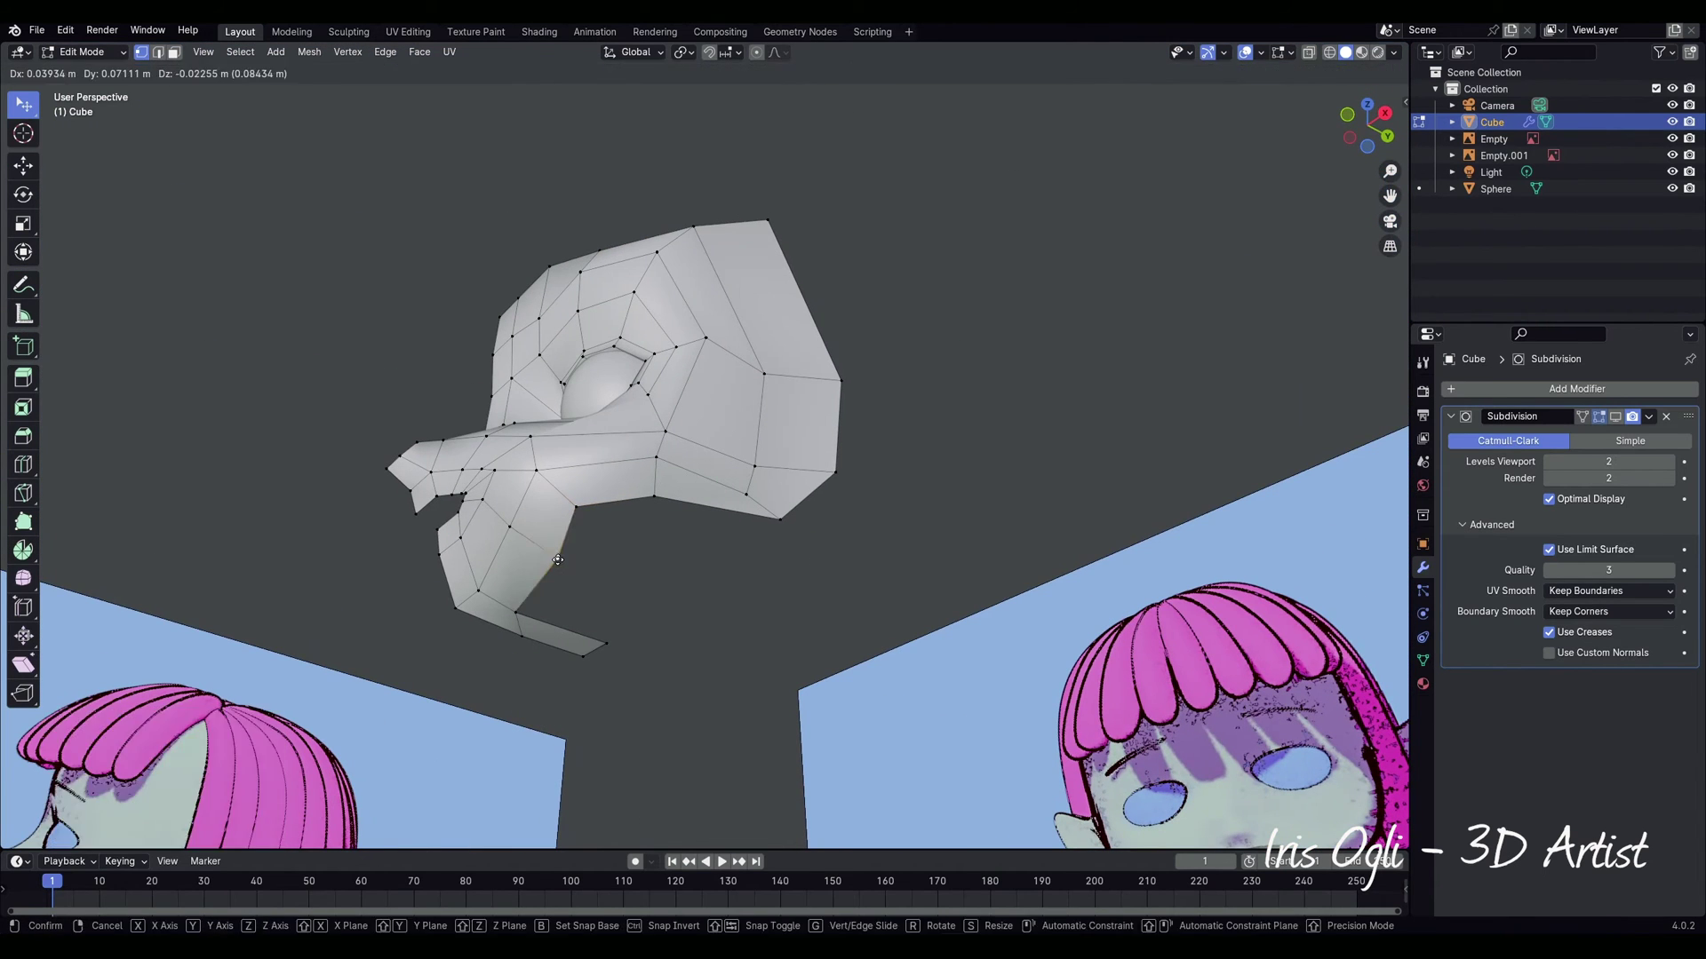
Step: Bridge the under-chin strip's side edges to the jaw's inner edges, and add a centred edge loop across the new faces
key(2)
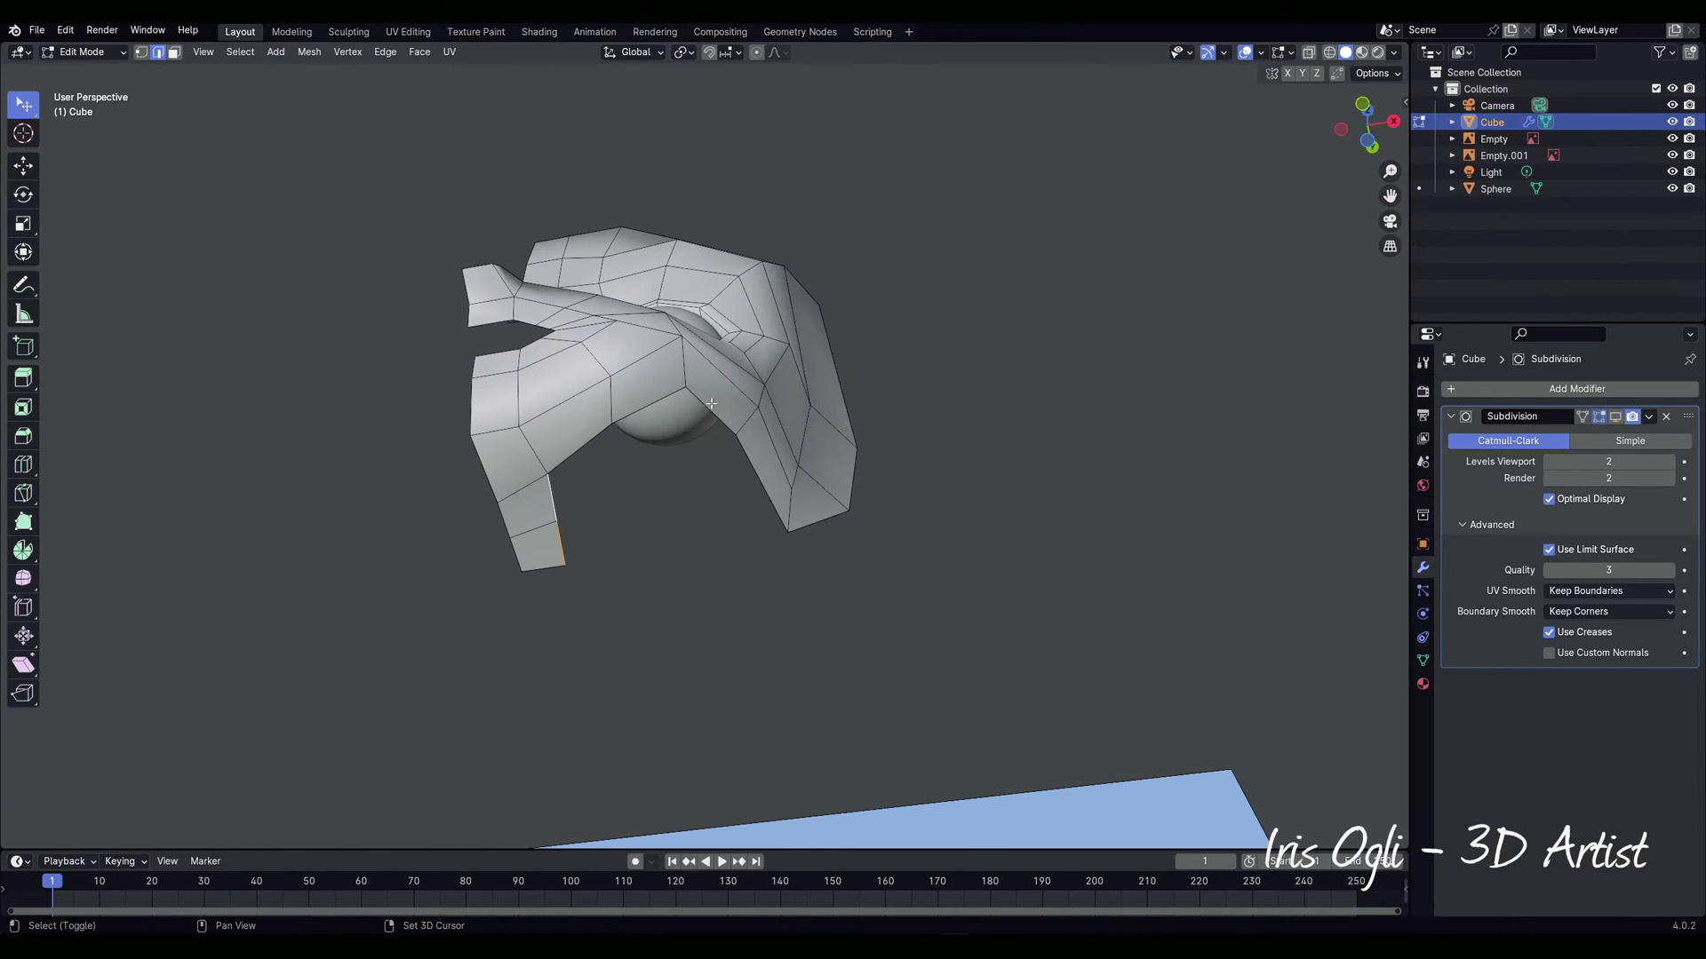
shift+click(746, 458)
right_click(713, 493)
click(711, 495)
key(alt+a)
key(ctrl+r)
click(648, 476)
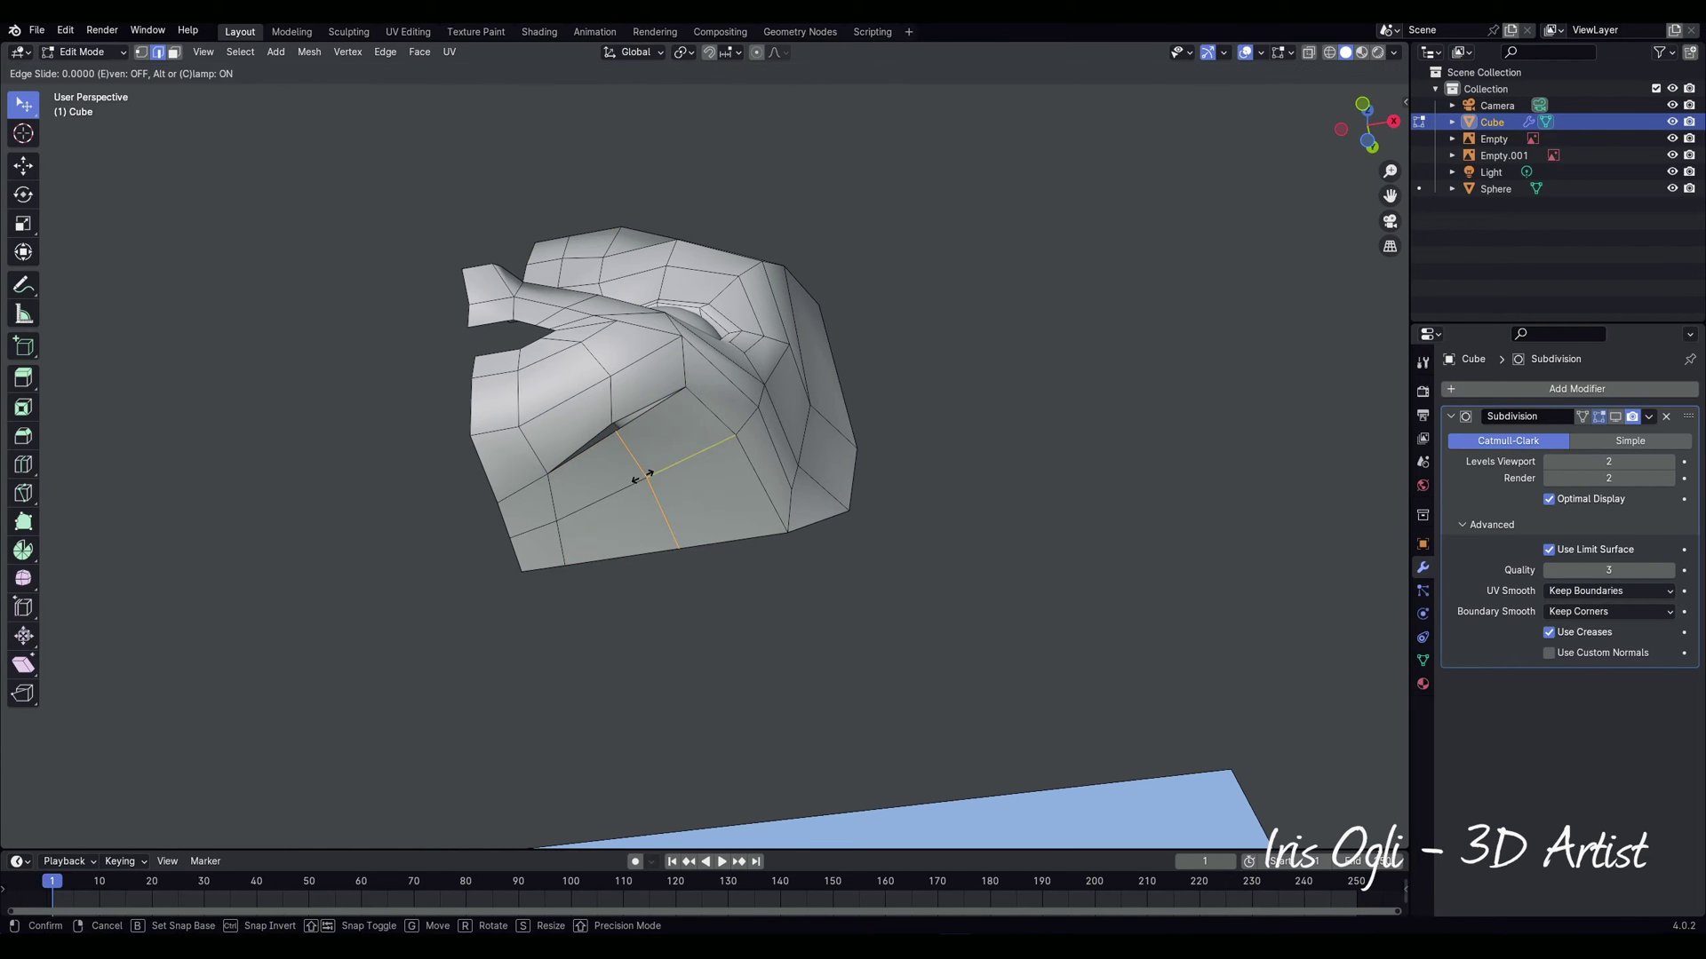
right_click(648, 476)
key(alt+a)
Step: Merge the new loop's end vertex with the chin row's vertex above it to close the gap under the jaw
key(1)
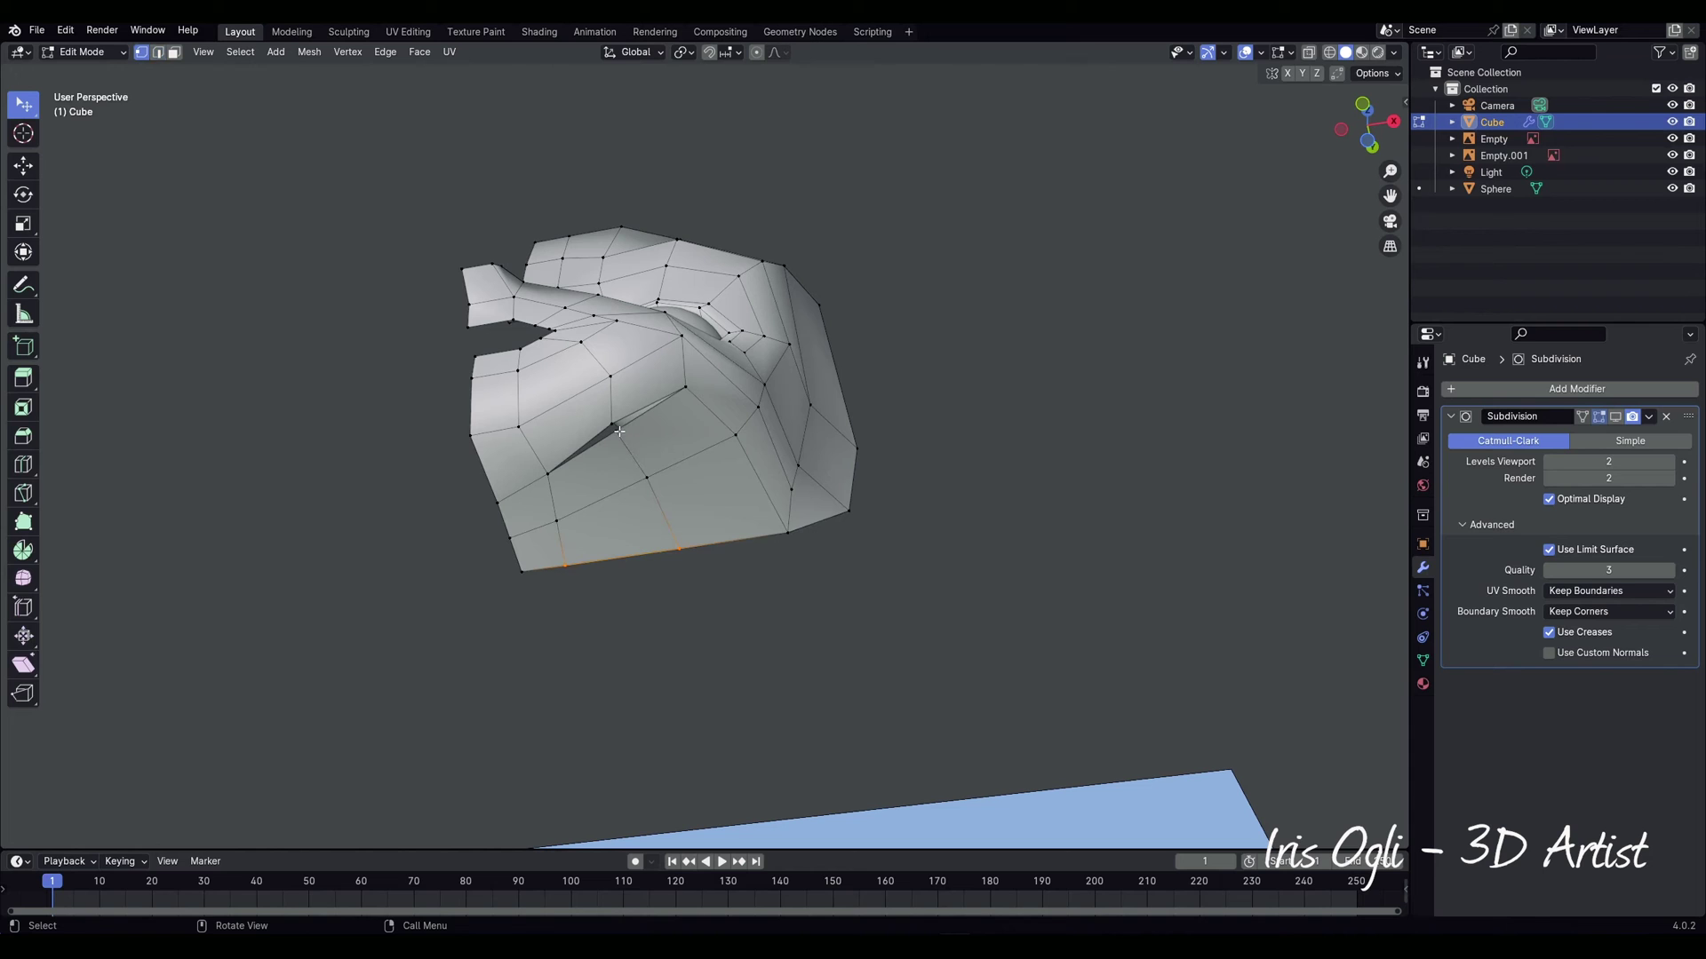
click(615, 428)
key(m)
click(593, 424)
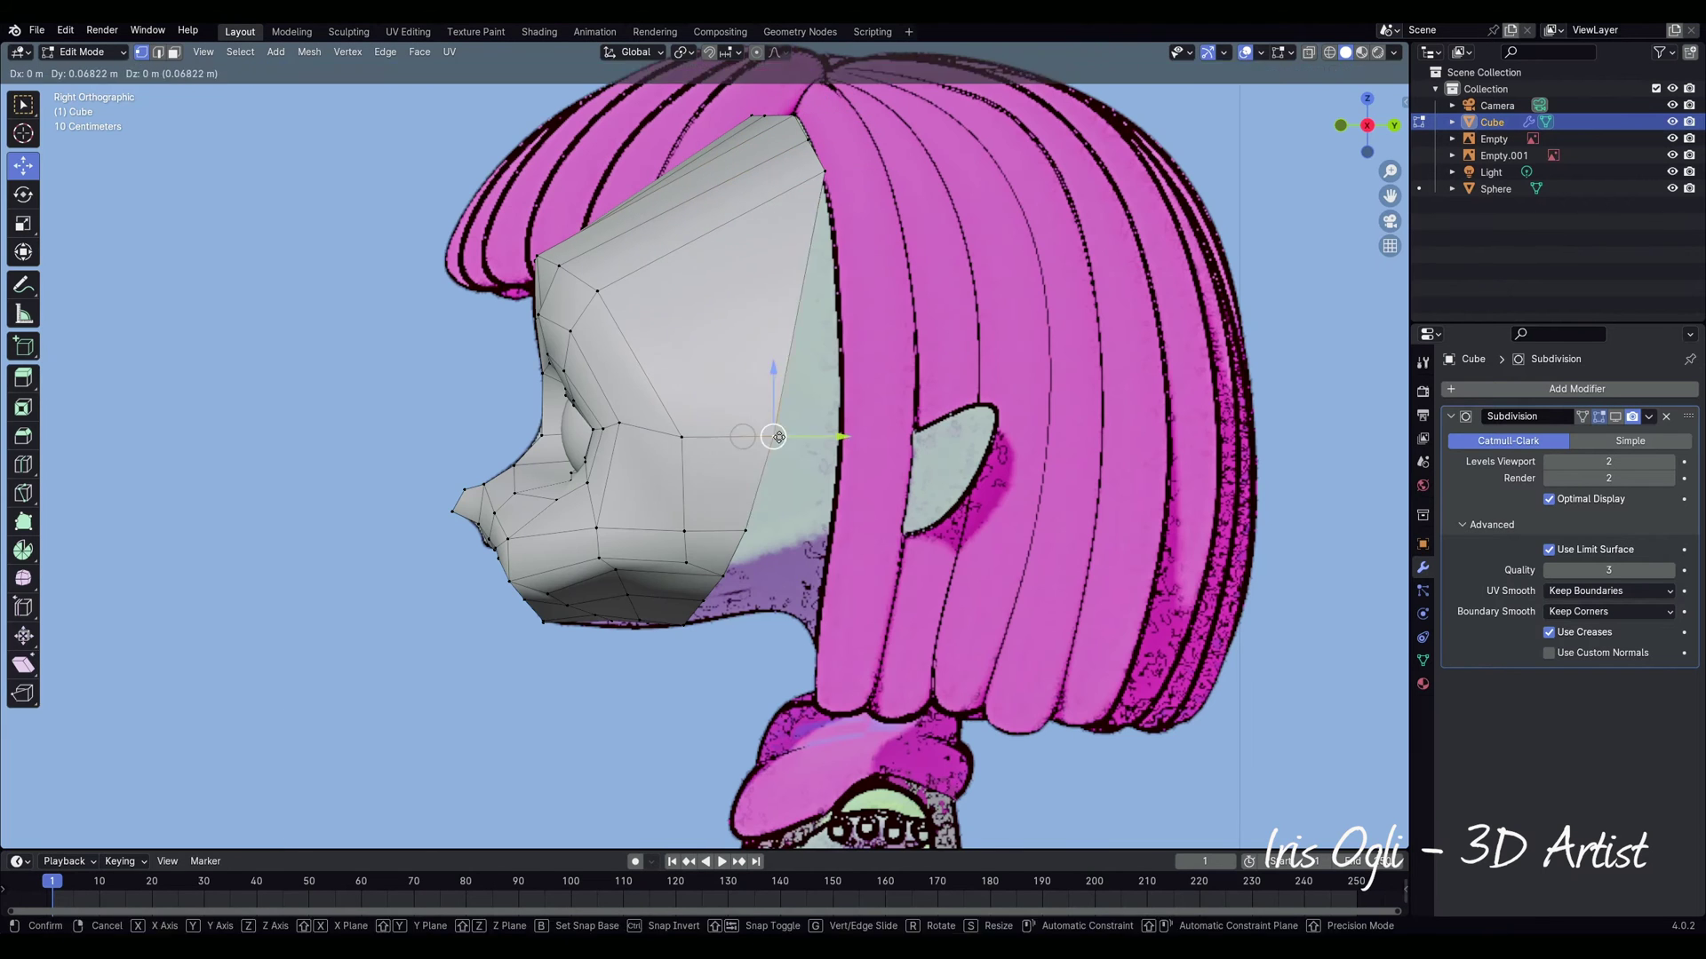
Step: Move the rear boundary, forehead, cheek and jaw vertices in right view to match the head profile of the side reference
mouse_move(826, 524)
mouse_down()
mouse_move(818, 543)
mouse_move(824, 517)
mouse_up()
click(817, 537)
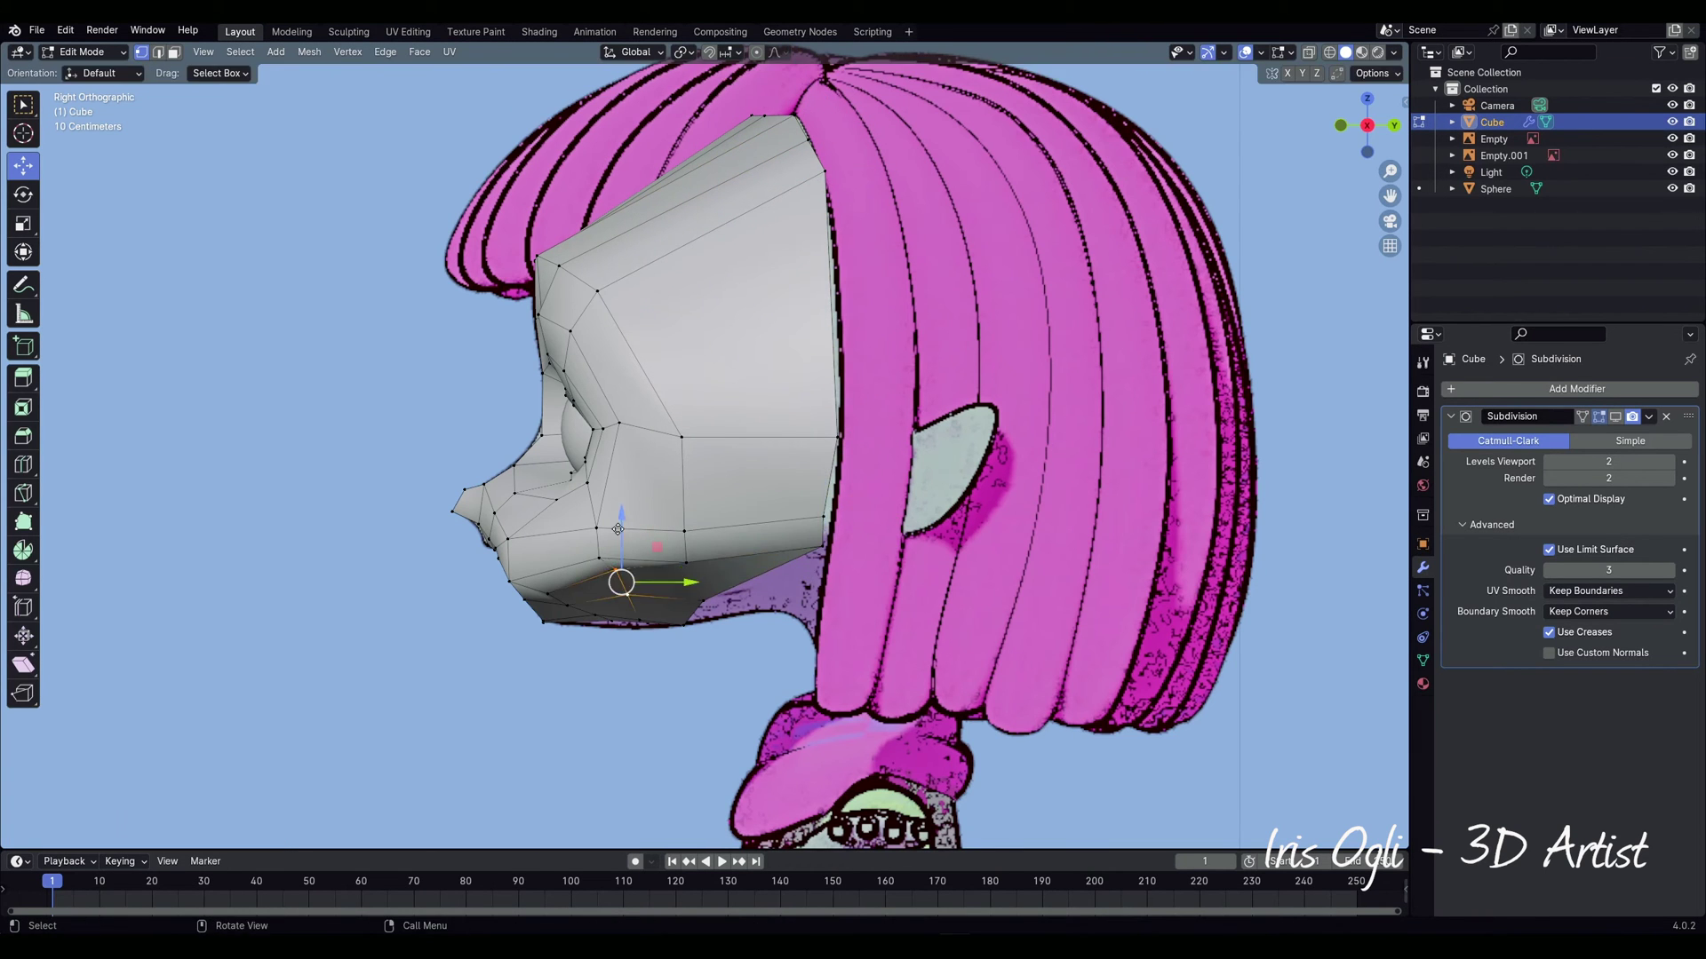
drag(621, 515, 621, 531)
drag(550, 272, 621, 213)
click(682, 437)
drag(682, 437, 705, 428)
click(684, 532)
drag(684, 531, 699, 514)
click(704, 602)
drag(703, 602, 777, 587)
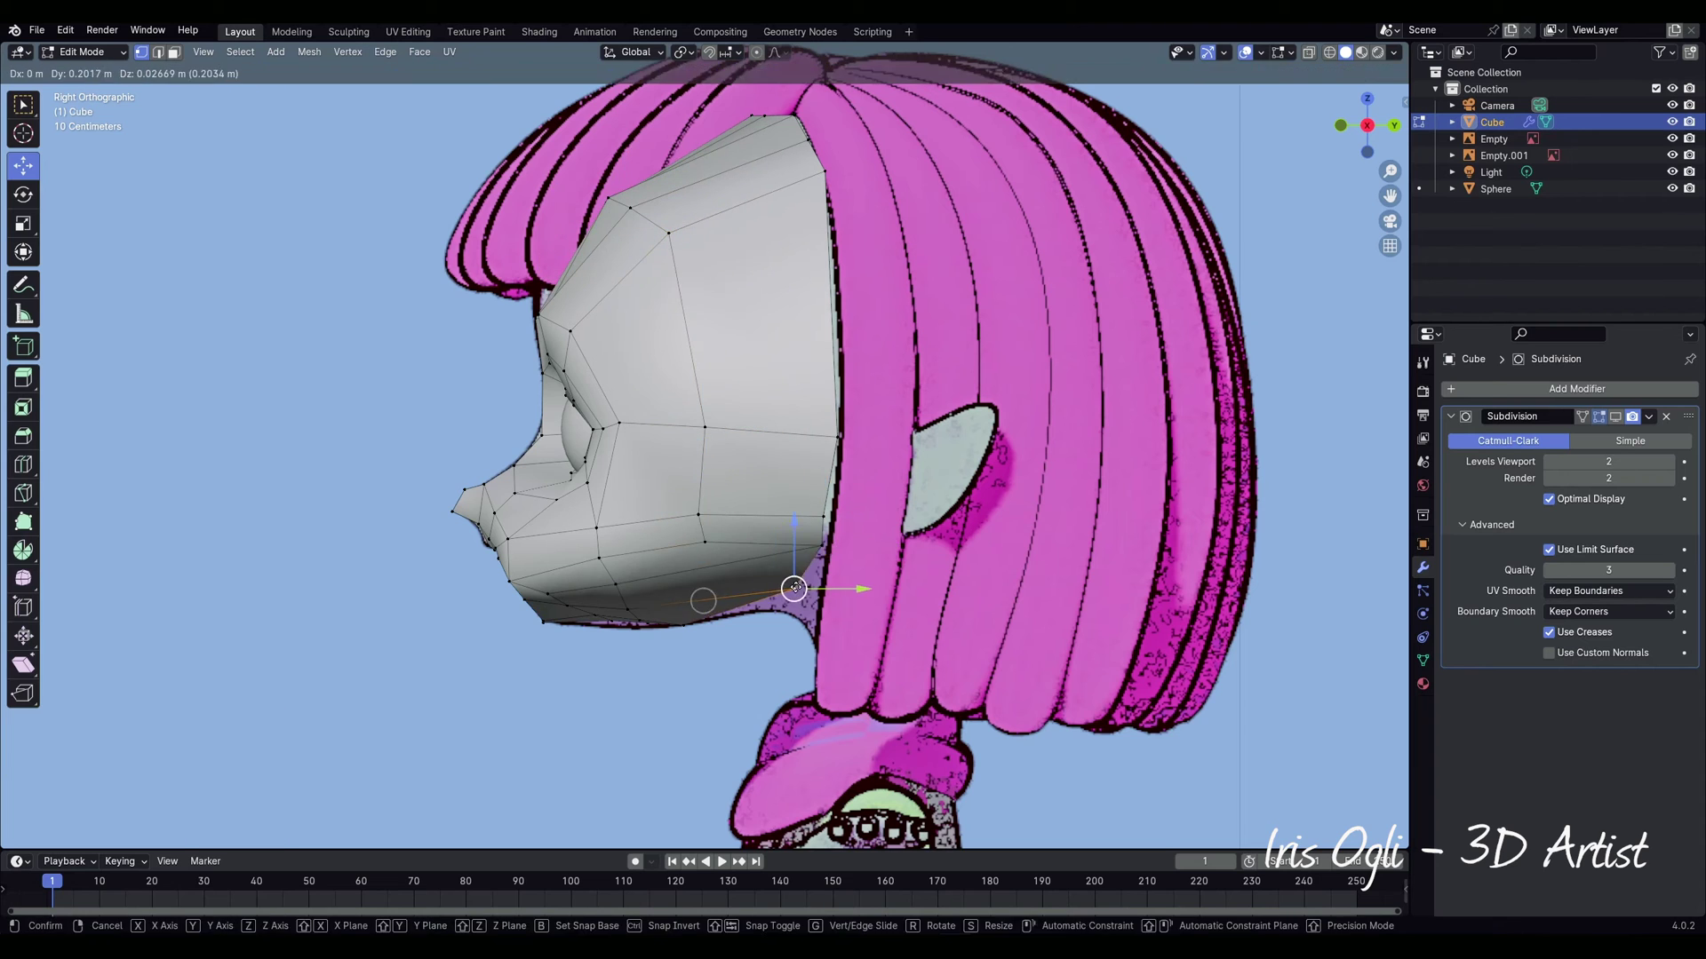
Step: Extrude the front centre face below the mouth forward
middle_drag(777, 587, 915, 569)
scroll(711, 533, up, 5)
middle_drag(569, 542, 547, 555)
key(3)
click(535, 542)
key(e)
click(484, 573)
Step: Adjust the edges of the newly extruded face to shape it along the face's centre line
key(2)
click(461, 523)
drag(464, 456, 460, 489)
mouse_move(514, 557)
mouse_down()
mouse_move(552, 556)
mouse_move(518, 558)
mouse_up()
click(518, 645)
Step: Delete the extrusion's inner face on the centre line
middle_drag(525, 581, 768, 646)
key(3)
click(724, 571)
key(x)
click(722, 565)
Step: Add a Mirror modifier to the head mesh
middle_drag(893, 681, 757, 692)
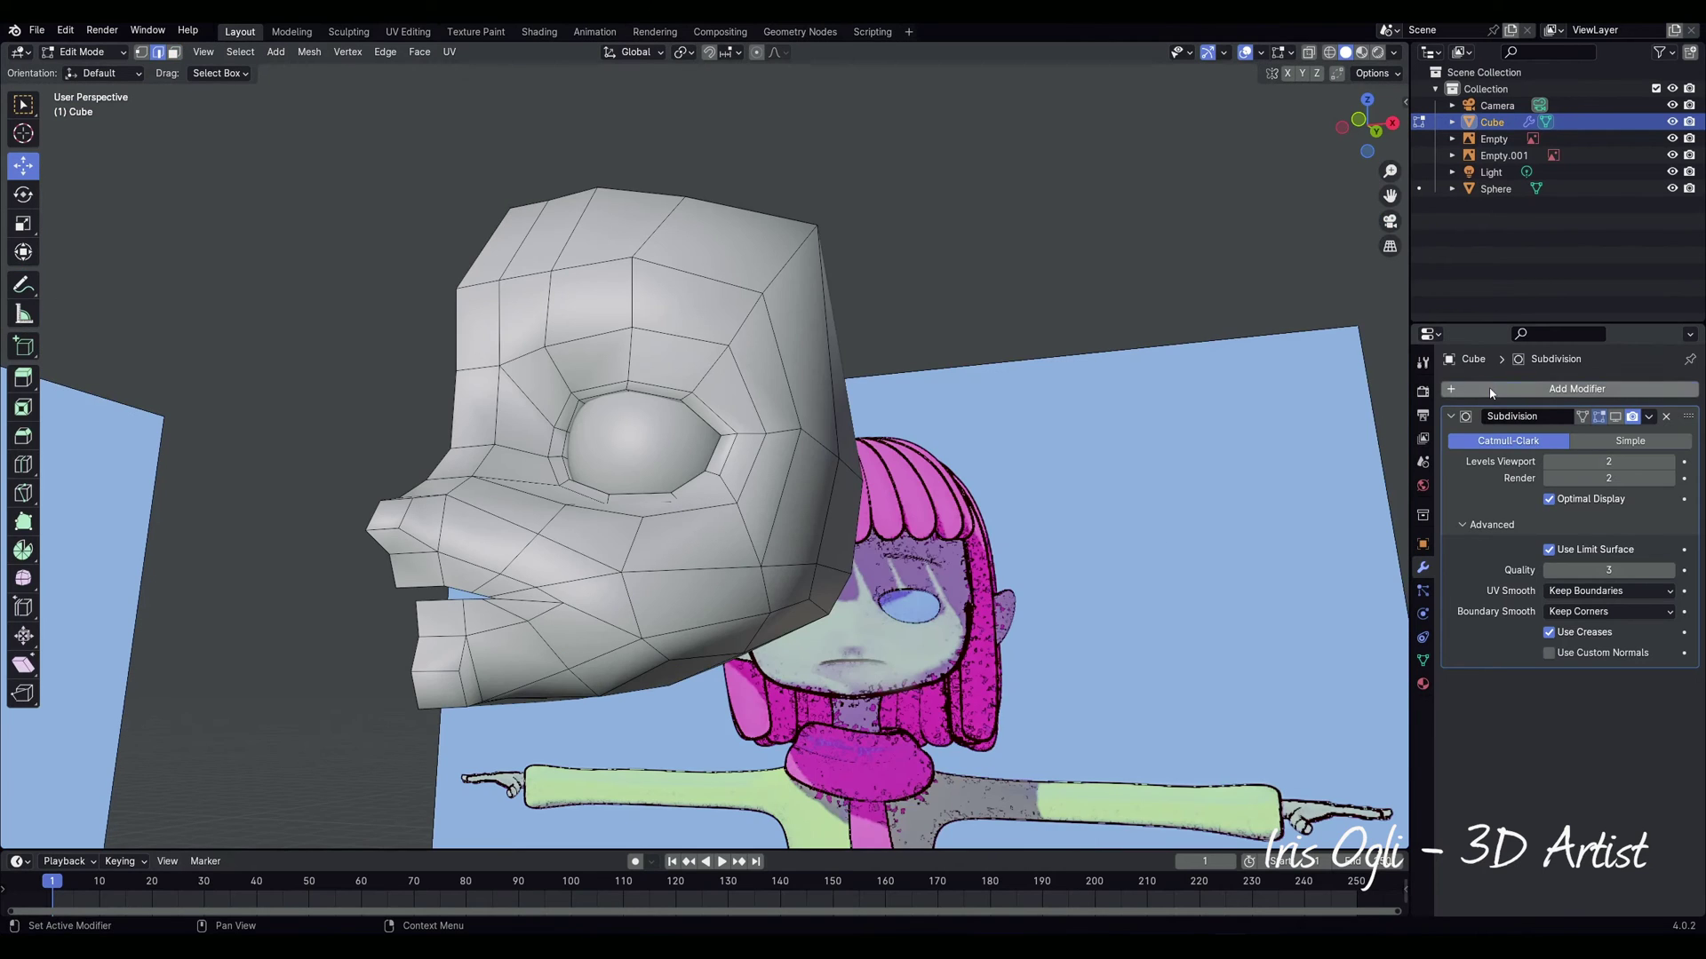
click(1492, 392)
mouse_move(1492, 394)
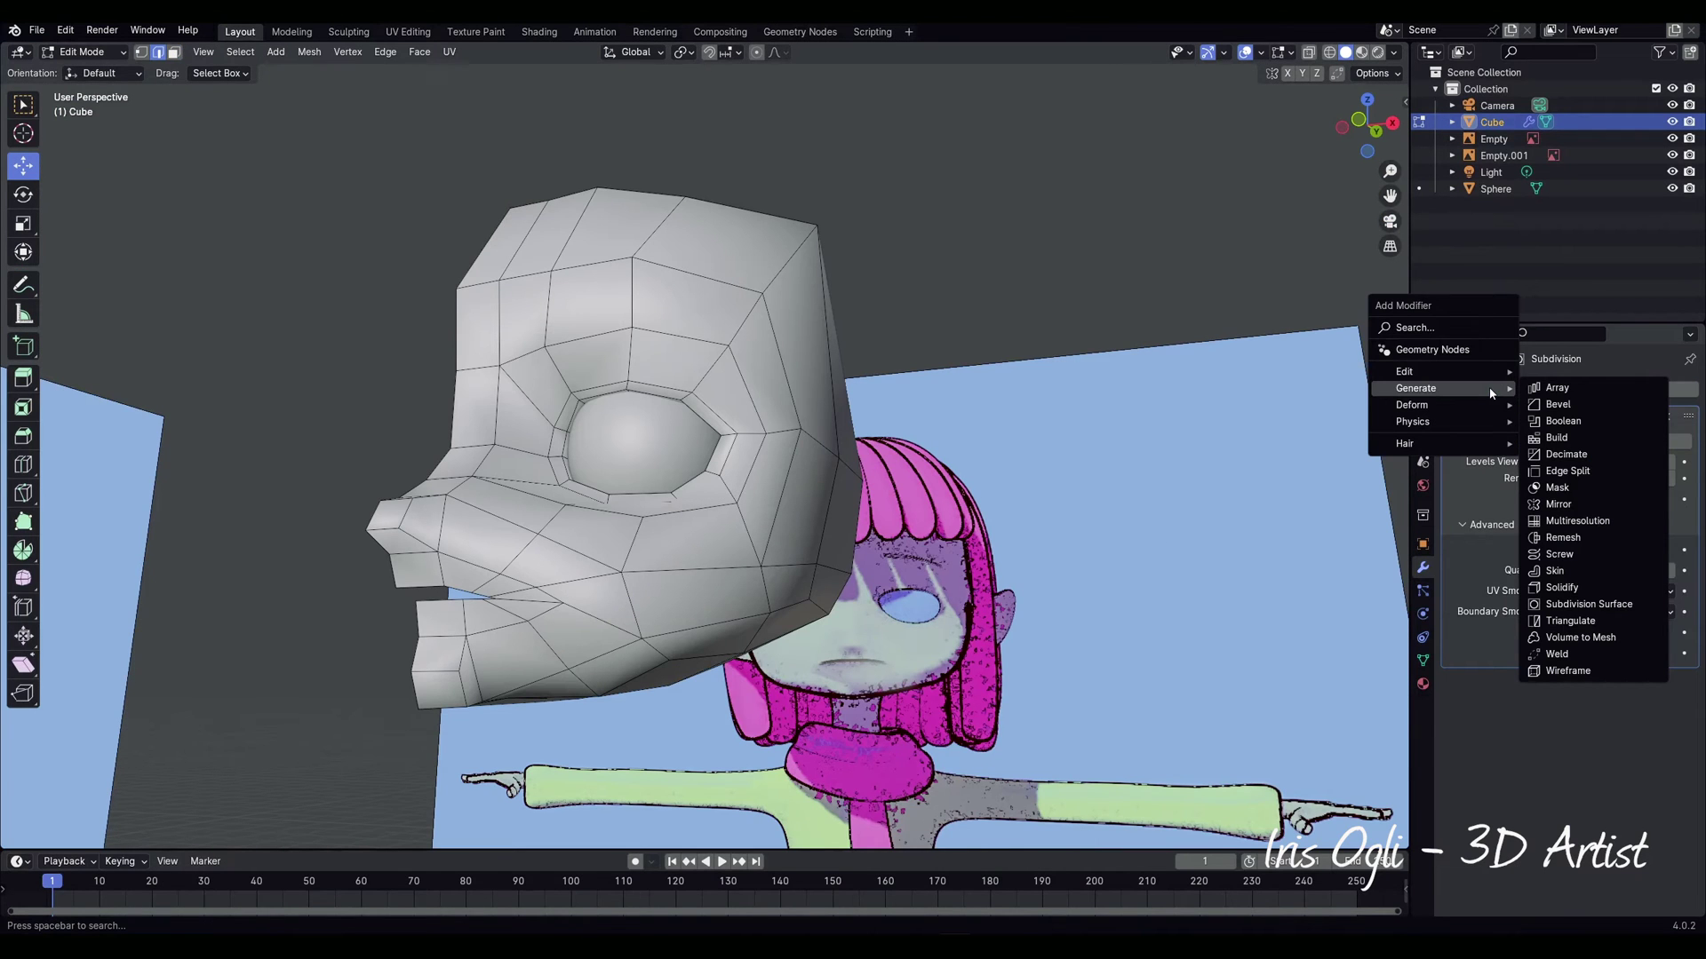
click(1558, 504)
Step: Enable snapping and move the forehead's centre-line vertices onto the mirror plane to close the gap between the two halves
middle_drag(462, 382, 685, 378)
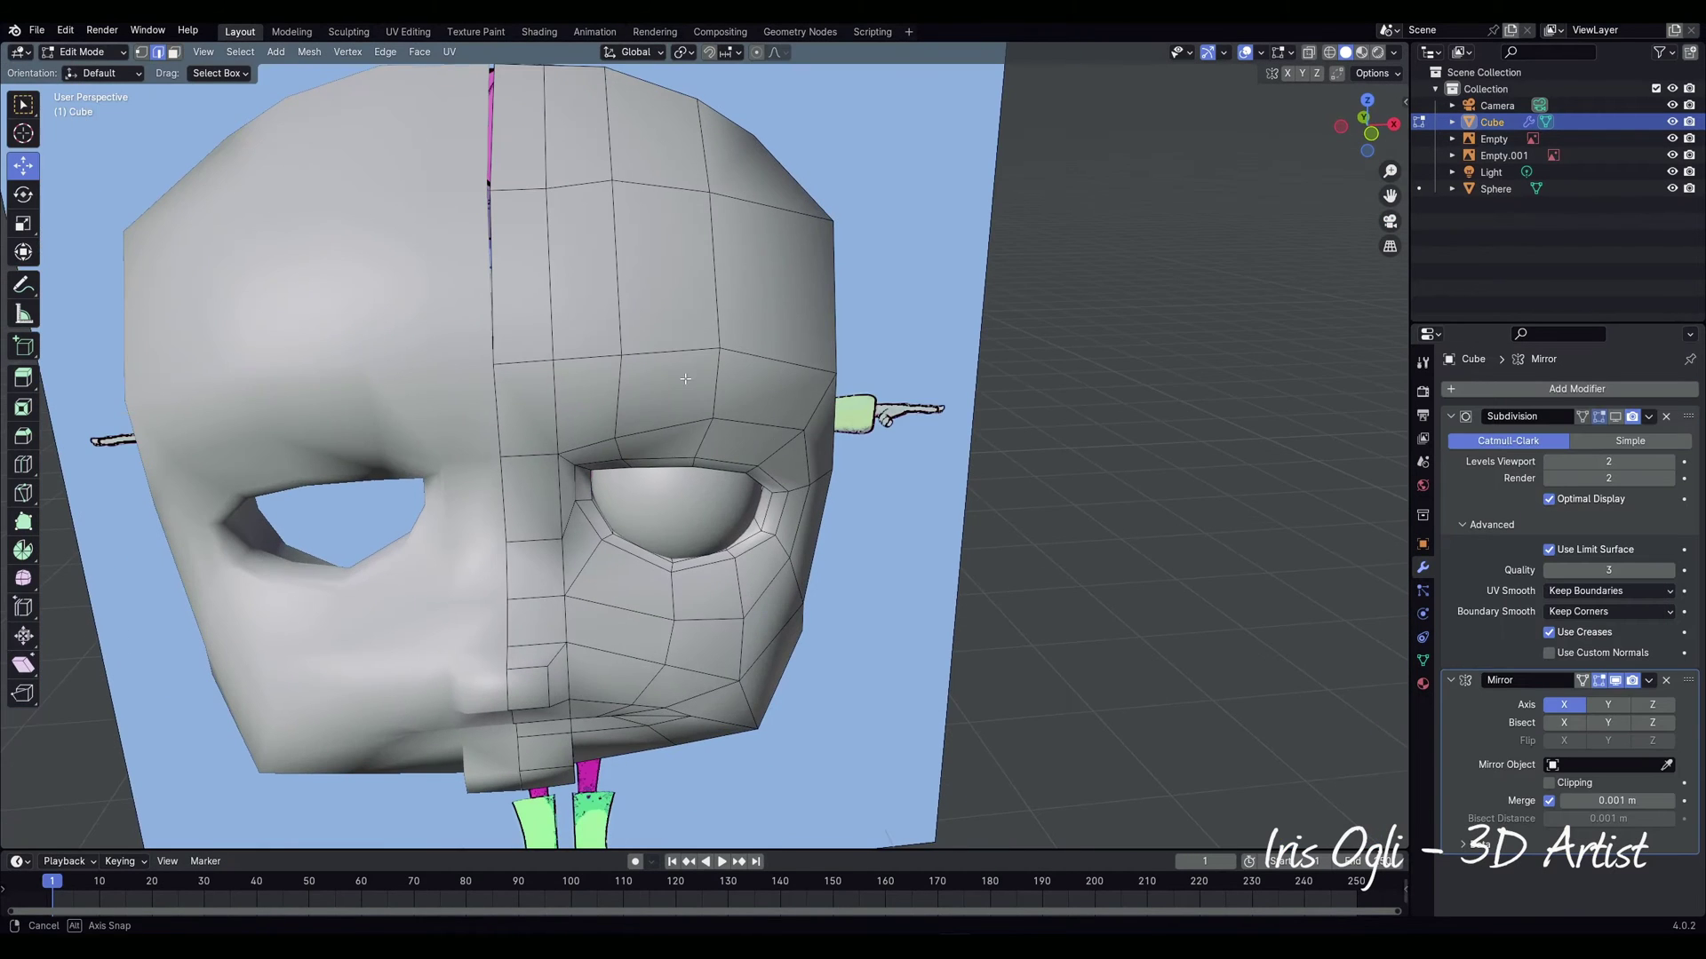
key(1)
click(491, 190)
click(708, 52)
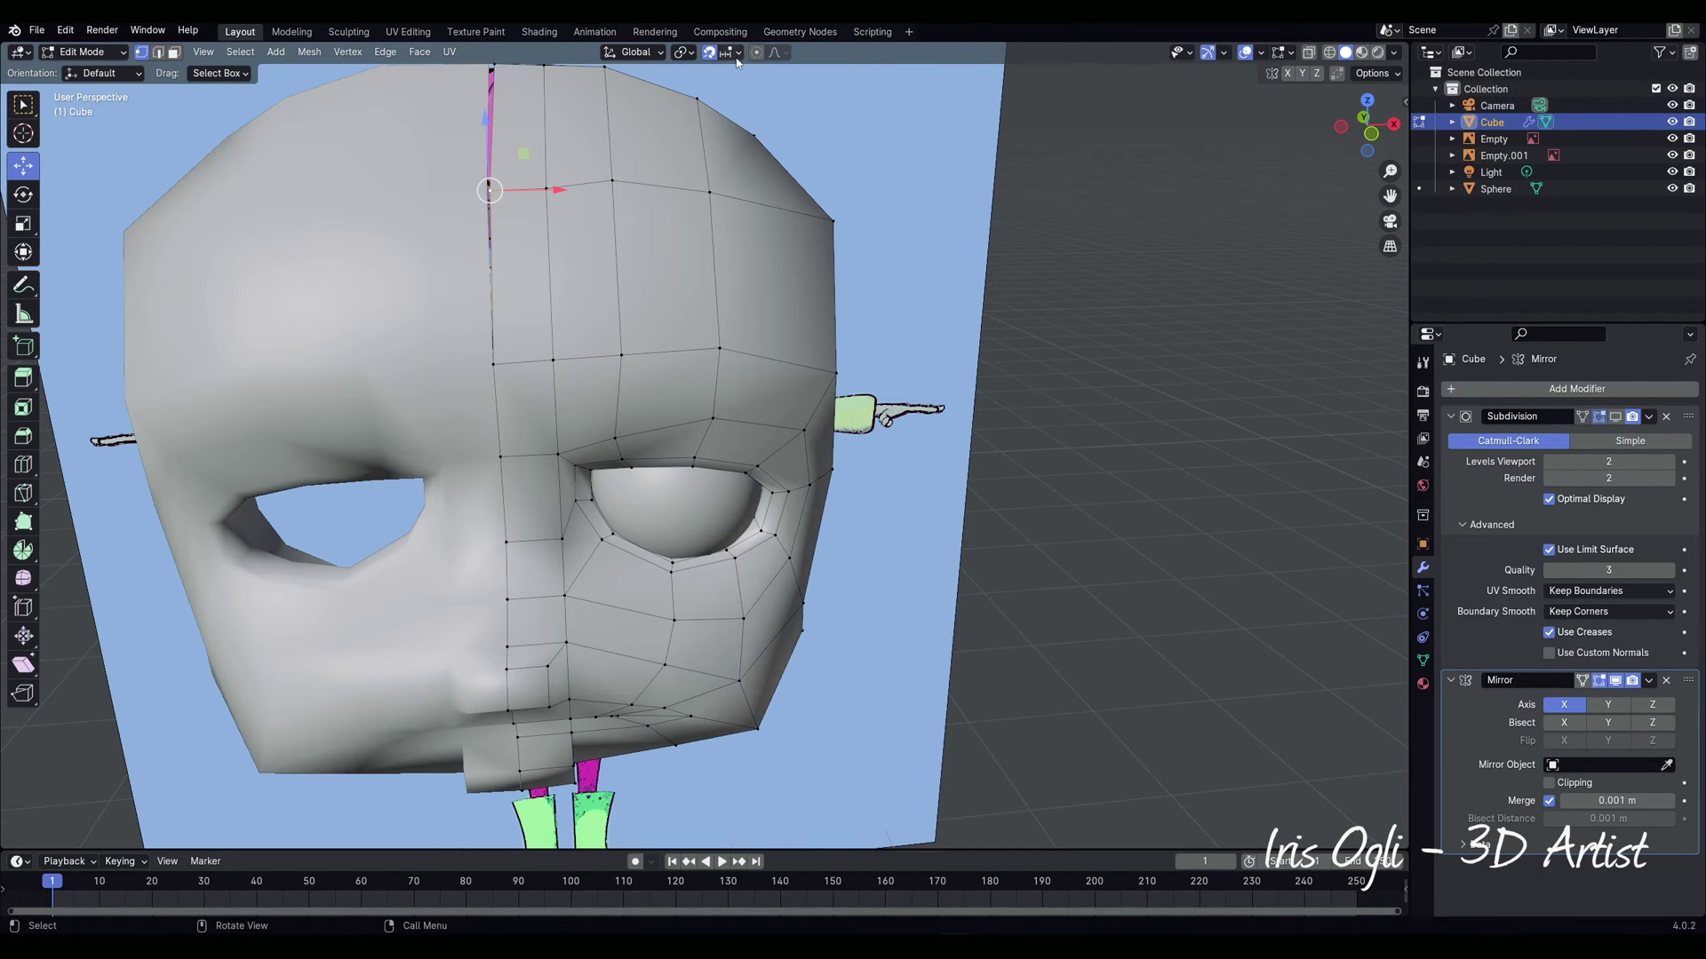
click(737, 53)
drag(559, 189, 555, 189)
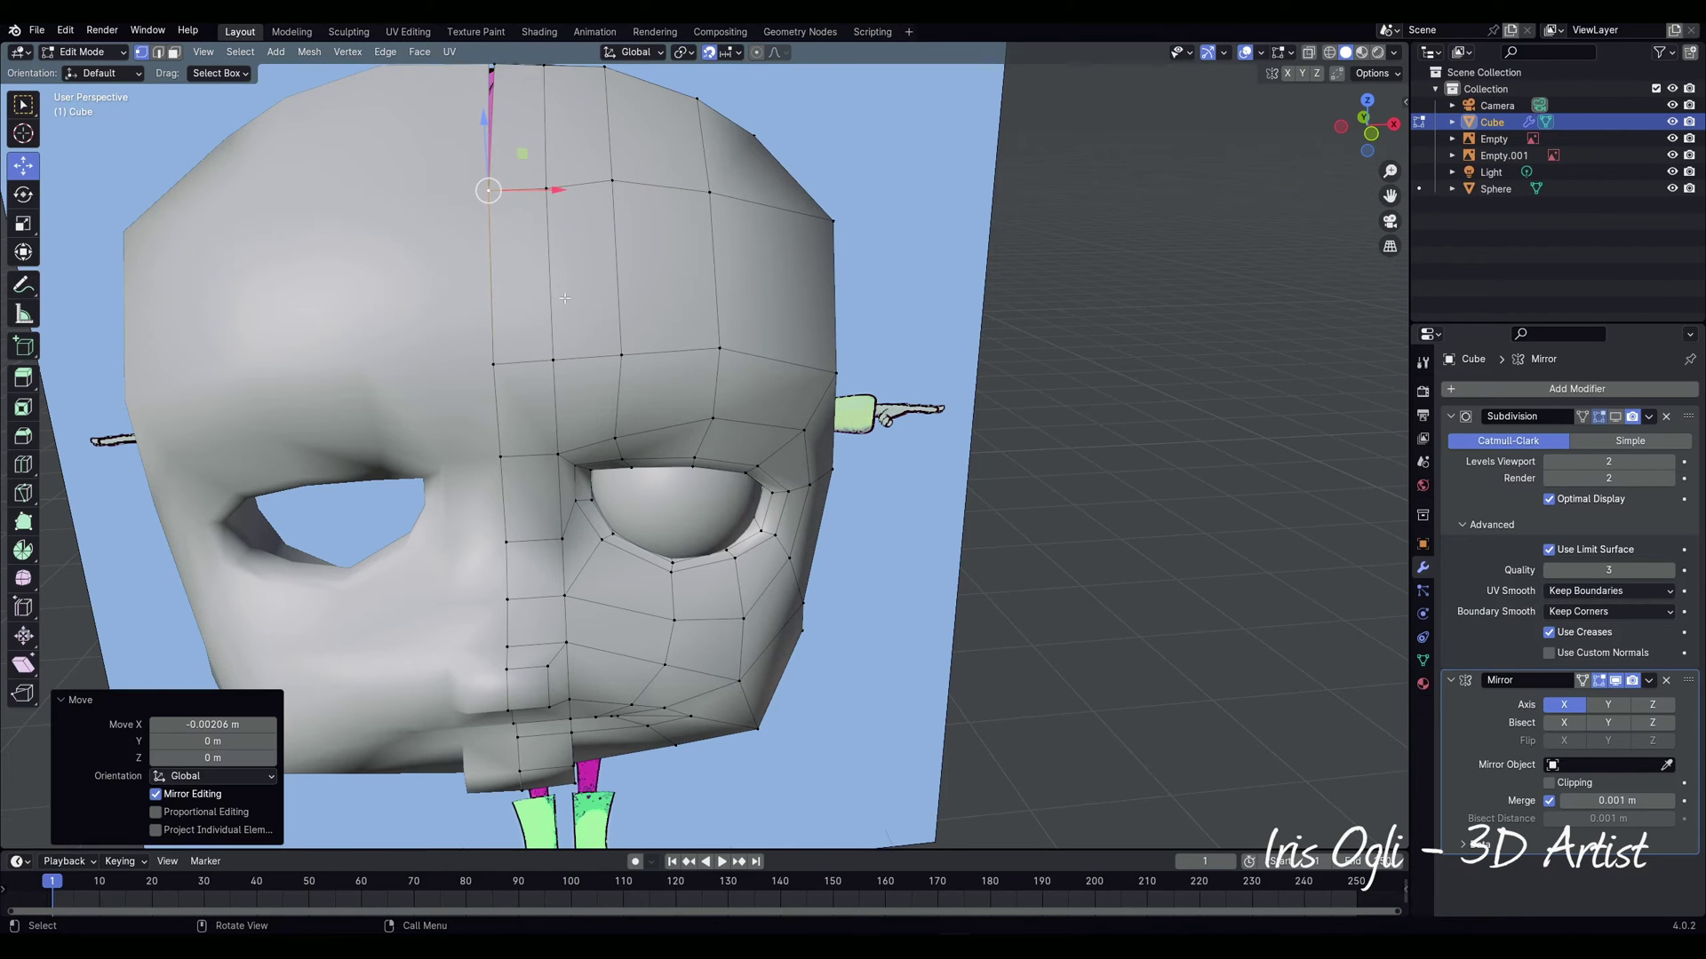
scroll(557, 159, down, 1)
click(534, 130)
drag(593, 129, 582, 129)
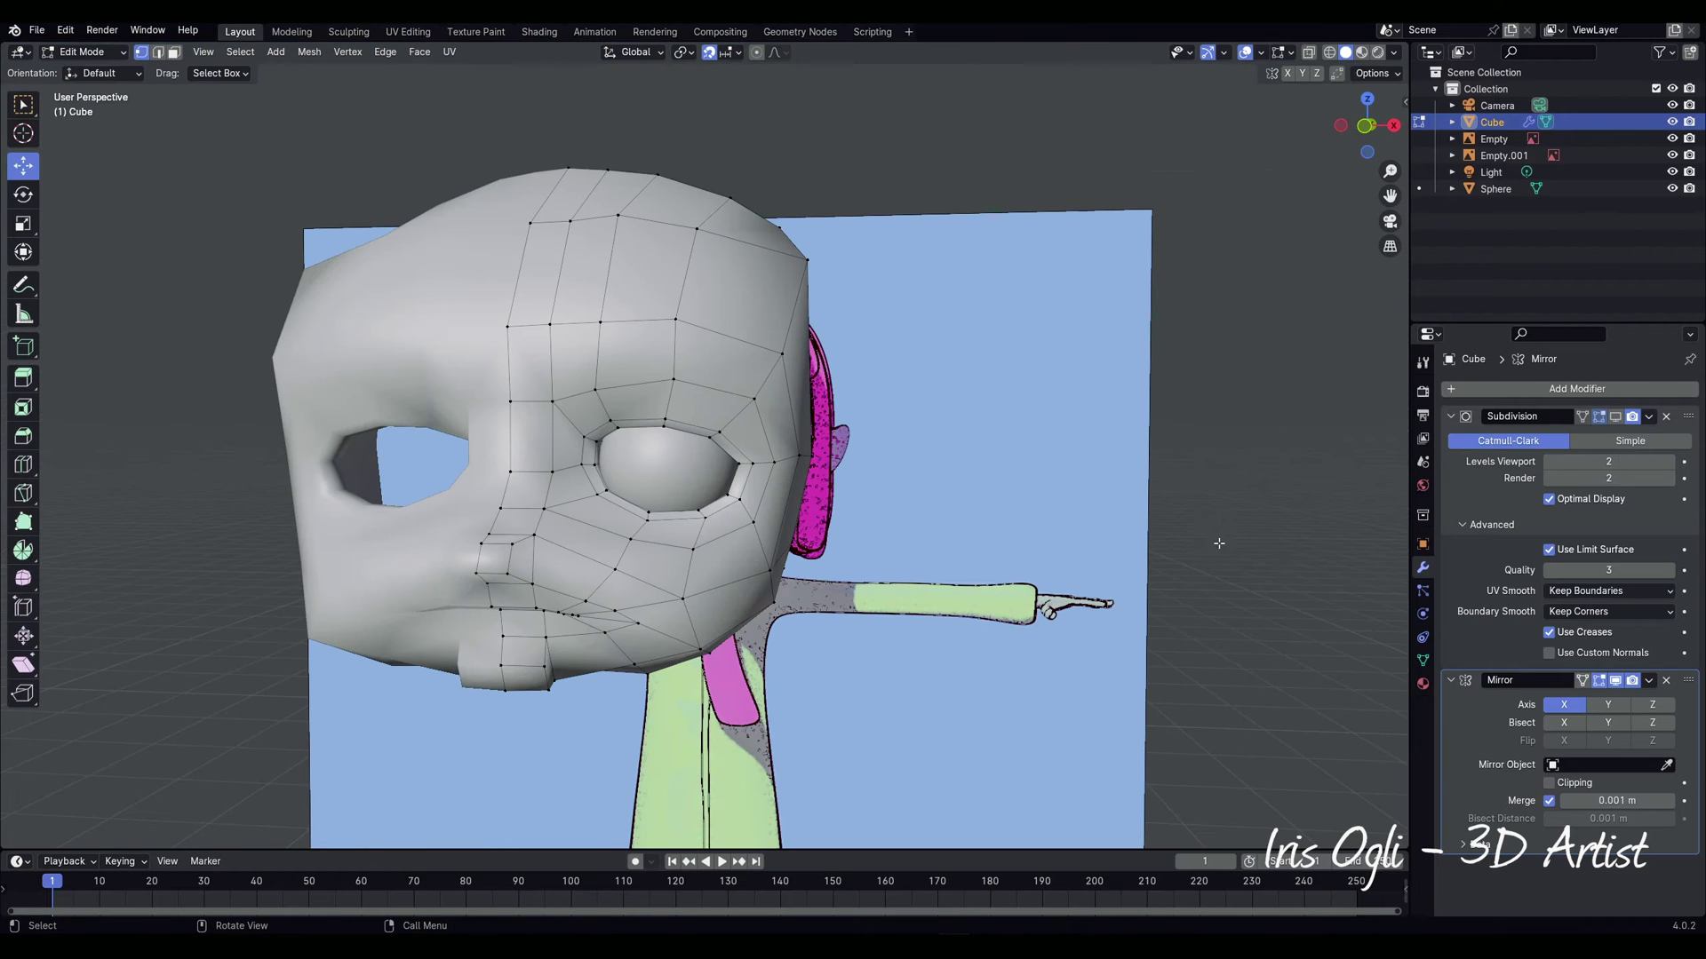
Step: Apply the Mirror modifier on the head mesh in Object Mode
key(Tab)
click(1649, 681)
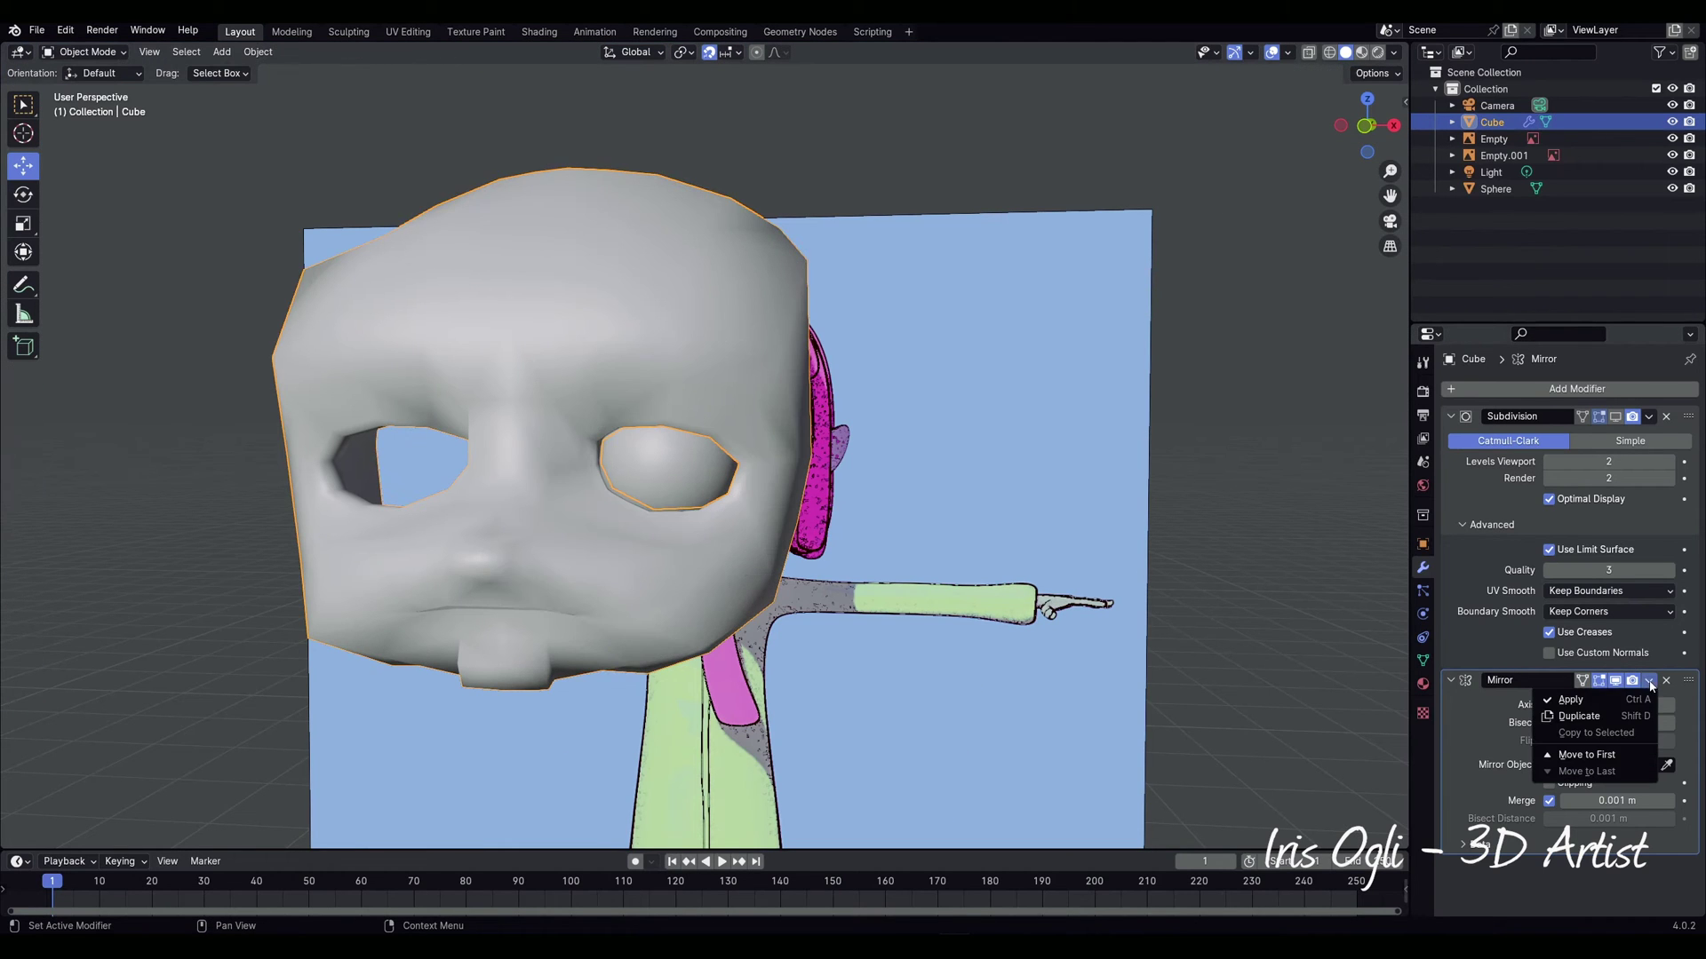
click(1595, 703)
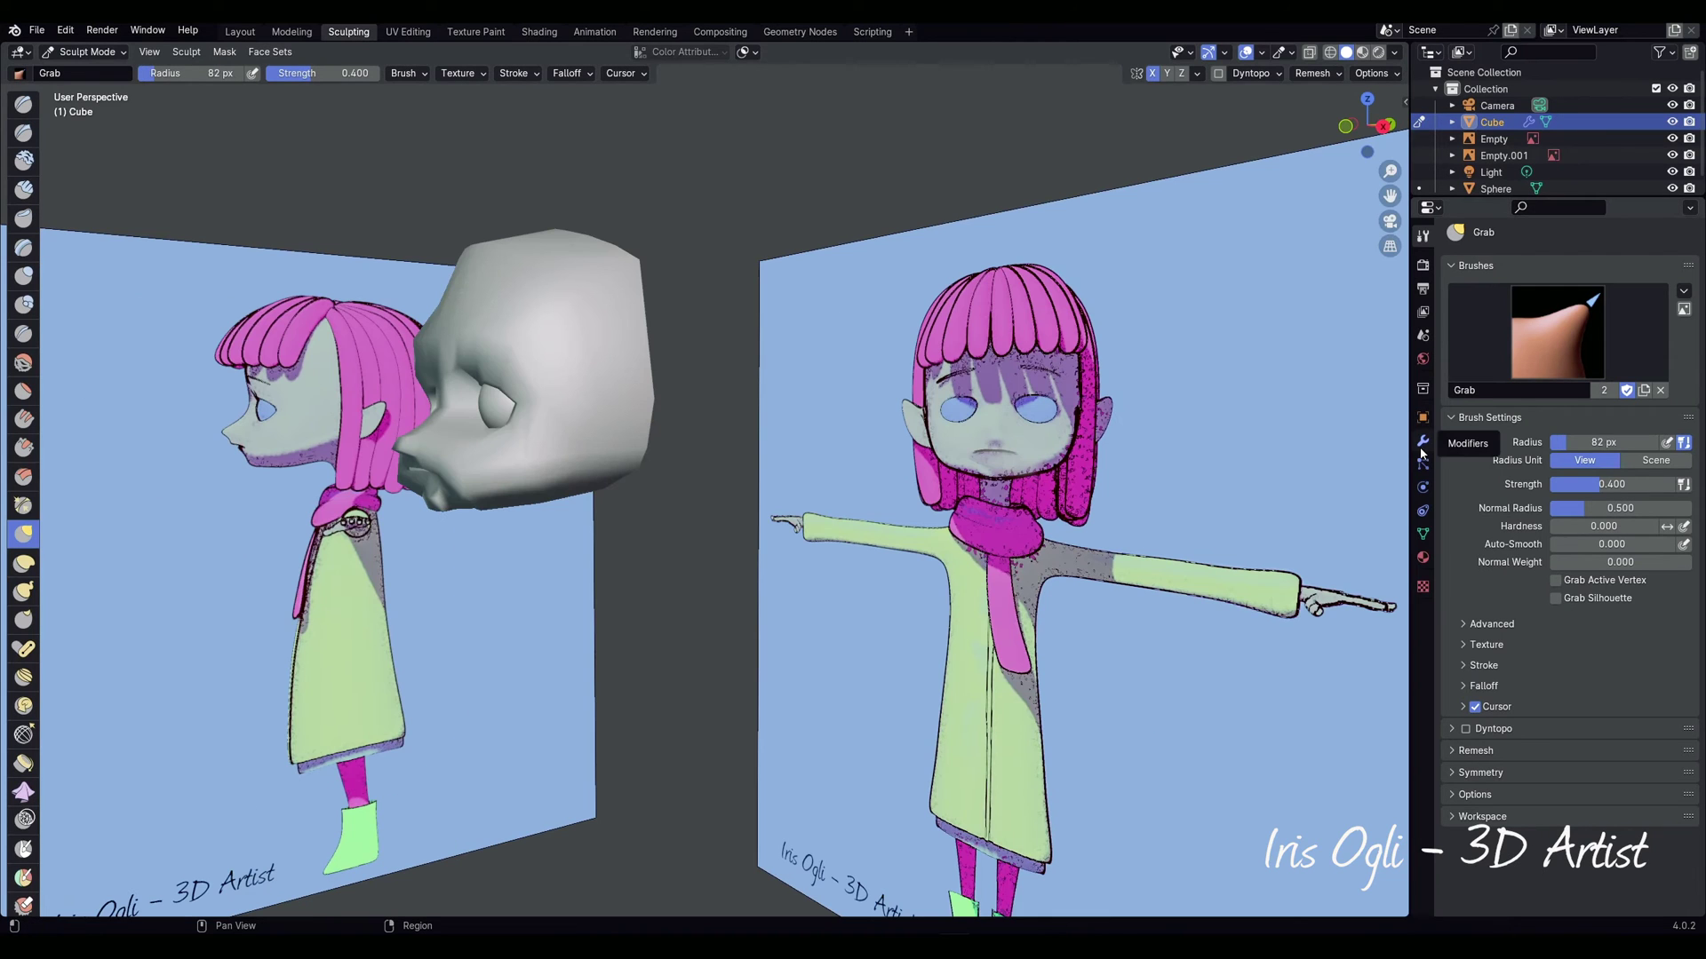
Step: Set the Subdivision modifier's viewport level to 1 and show the wireframe overlay in the sculpting workspace
click(1421, 447)
click(1608, 335)
text(1)
key(Return)
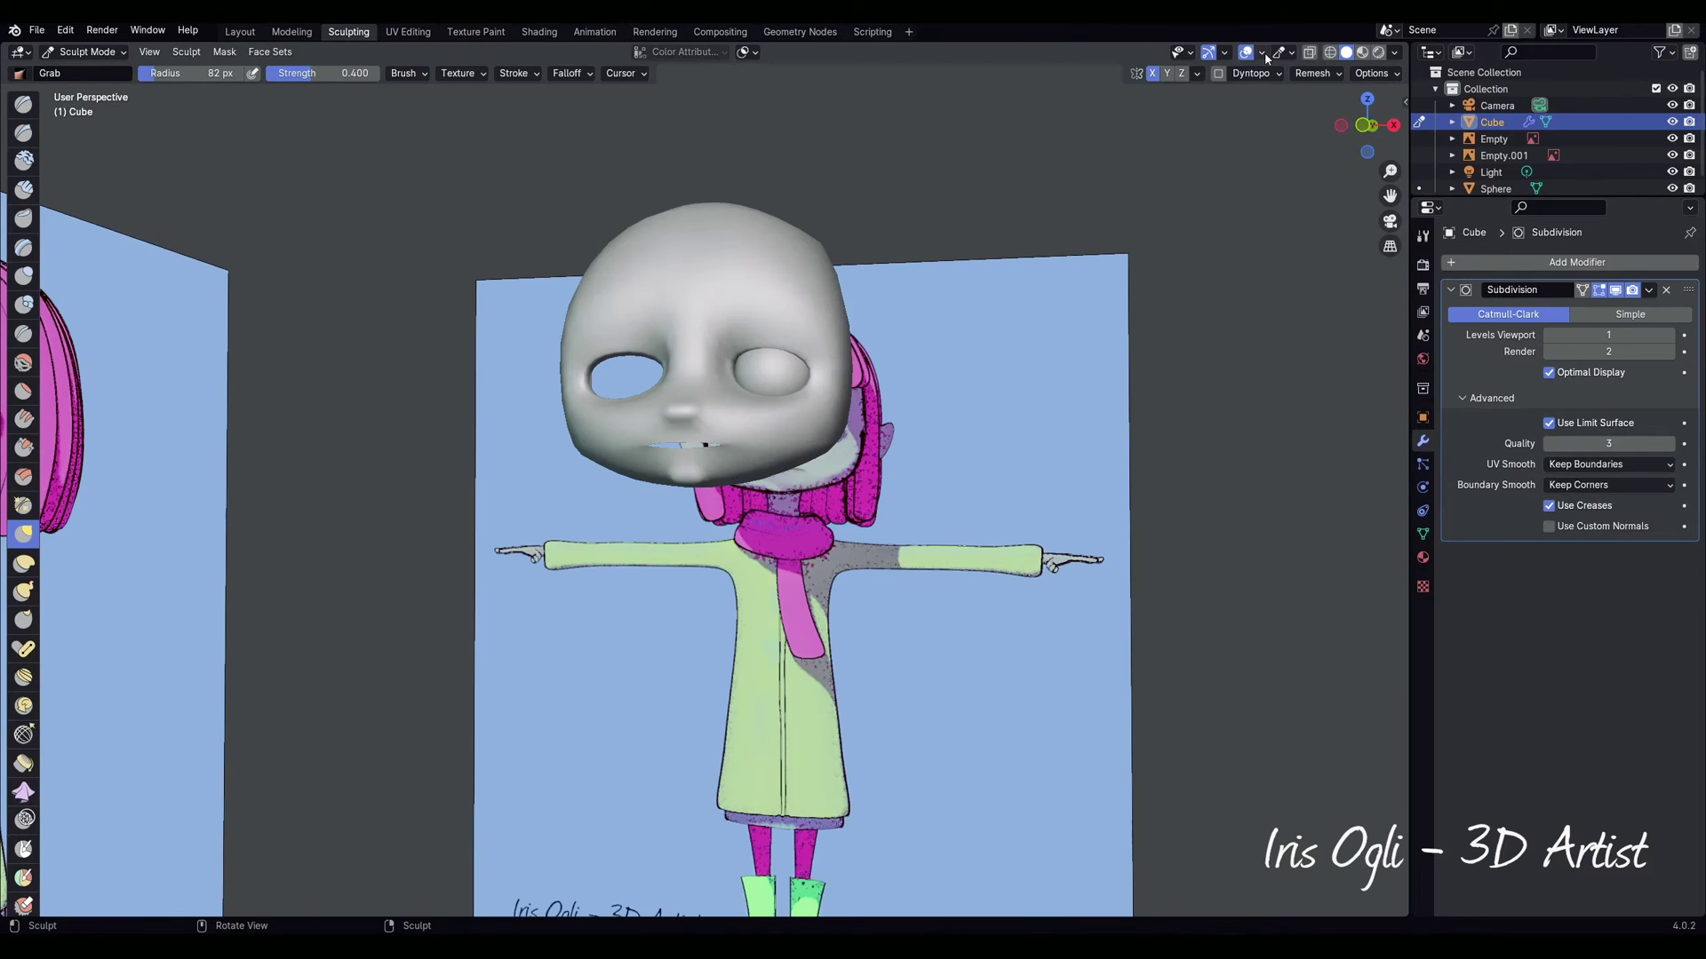
click(1263, 53)
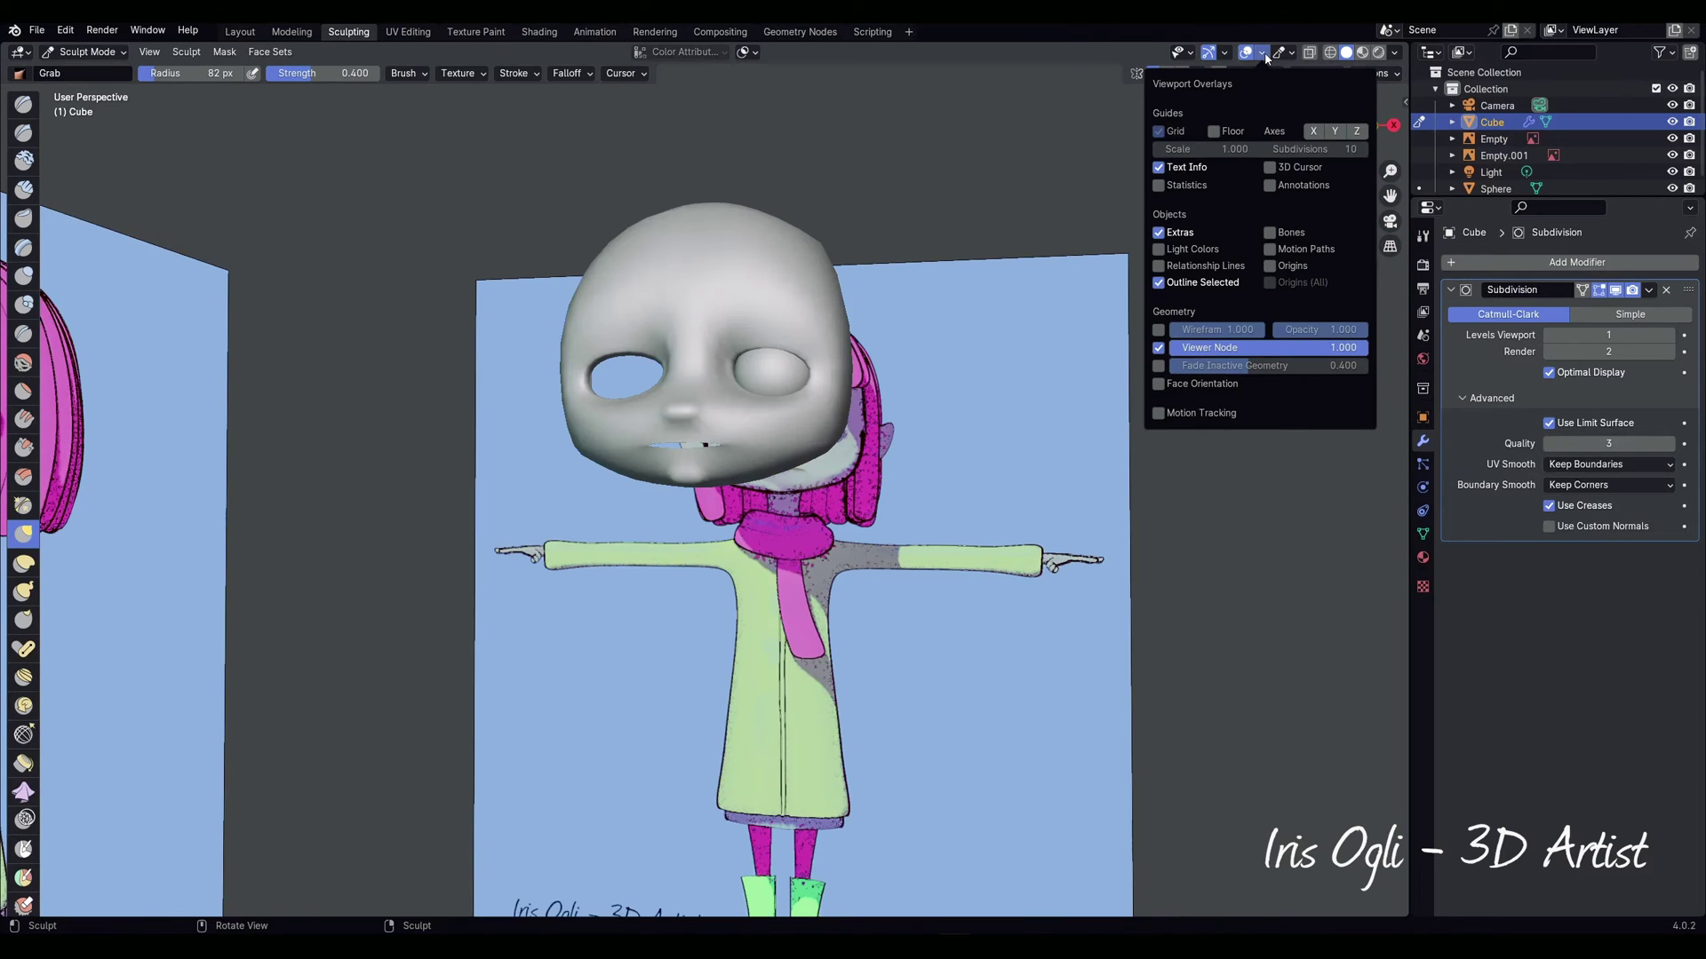
click(1158, 331)
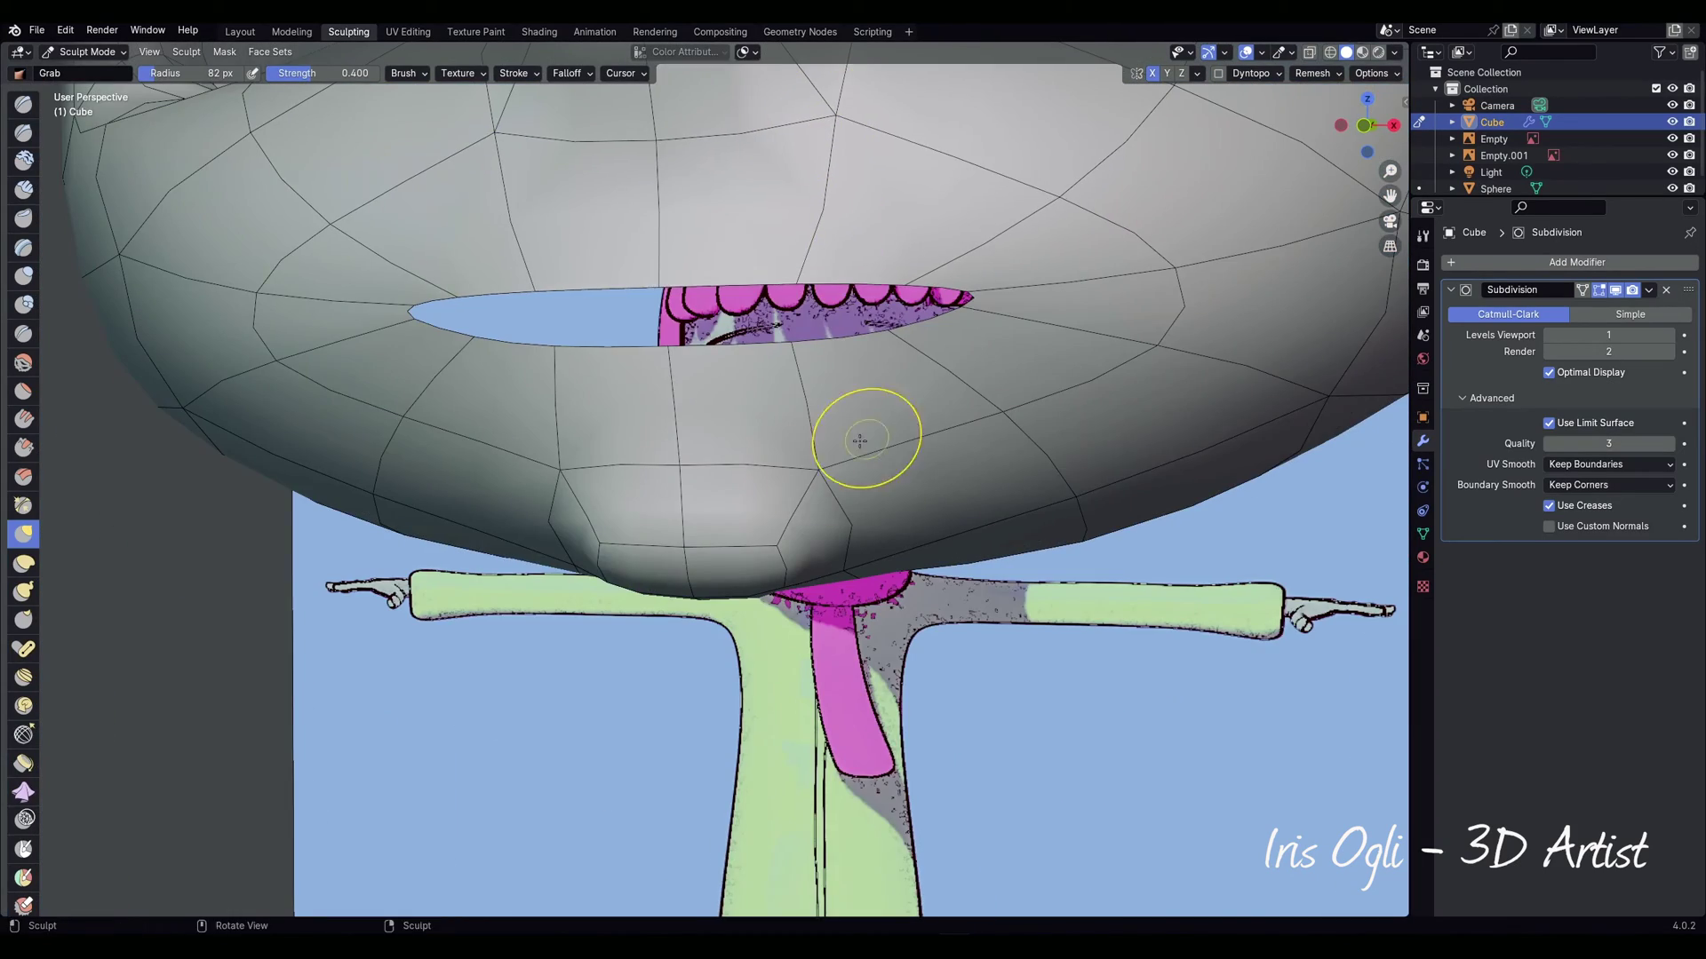
Step: Reshape the mouth and chin area with the Grab brush against the side reference, with X-ray display on
middle_drag(868, 441, 441, 680)
drag(441, 680, 436, 675)
middle_drag(497, 666, 391, 649)
key(KP_3)
mouse_move(449, 505)
mouse_down()
mouse_move(449, 530)
mouse_move(400, 513)
mouse_up()
drag(611, 441, 636, 450)
drag(487, 400, 509, 404)
key(alt+z)
mouse_move(236, 494)
mouse_down()
mouse_move(256, 496)
mouse_move(263, 449)
mouse_up()
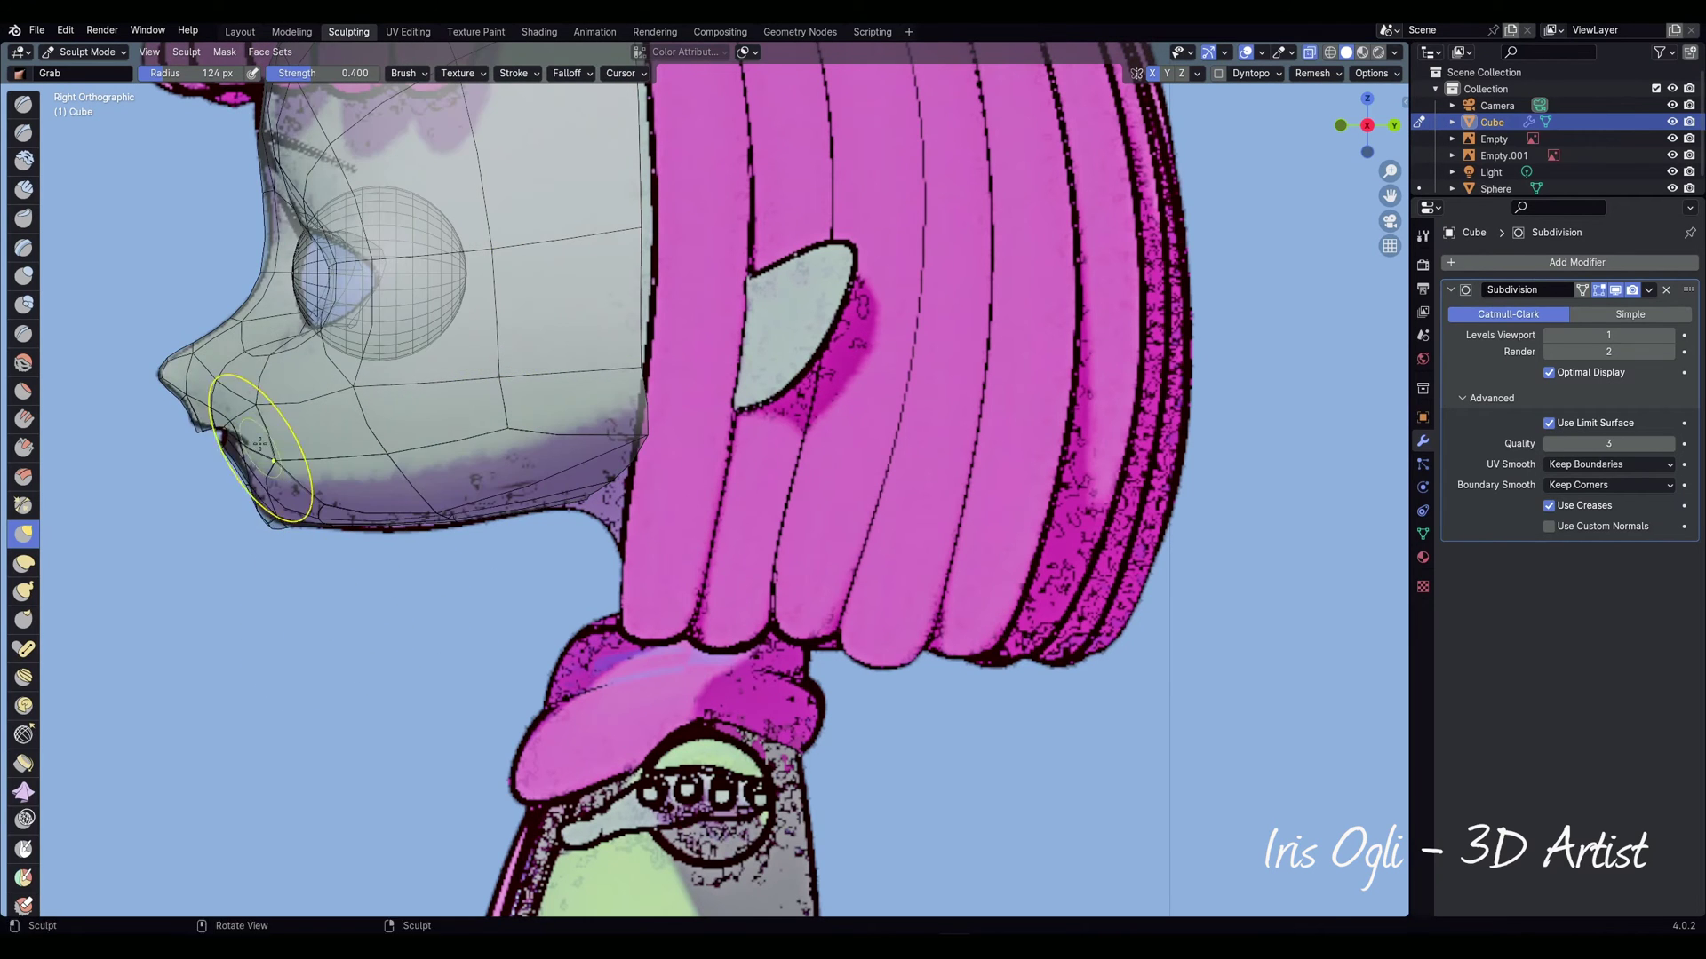
Step: Enlarge the Grab brush to 186 px and pull the lips, jaw and lower face to follow the side reference's profile
shift+middle_drag(266, 450, 377, 450)
scroll(377, 450, up, 3)
key(bracketright)
key(bracketright)
key(bracketright)
key(bracketright)
drag(497, 561, 511, 565)
drag(668, 566, 671, 572)
drag(480, 551, 480, 548)
drag(925, 528, 922, 549)
drag(1021, 427, 984, 439)
drag(280, 430, 265, 401)
scroll(430, 167, down, 1)
scroll(430, 167, down, 1)
shift+middle_drag(430, 166, 405, 418)
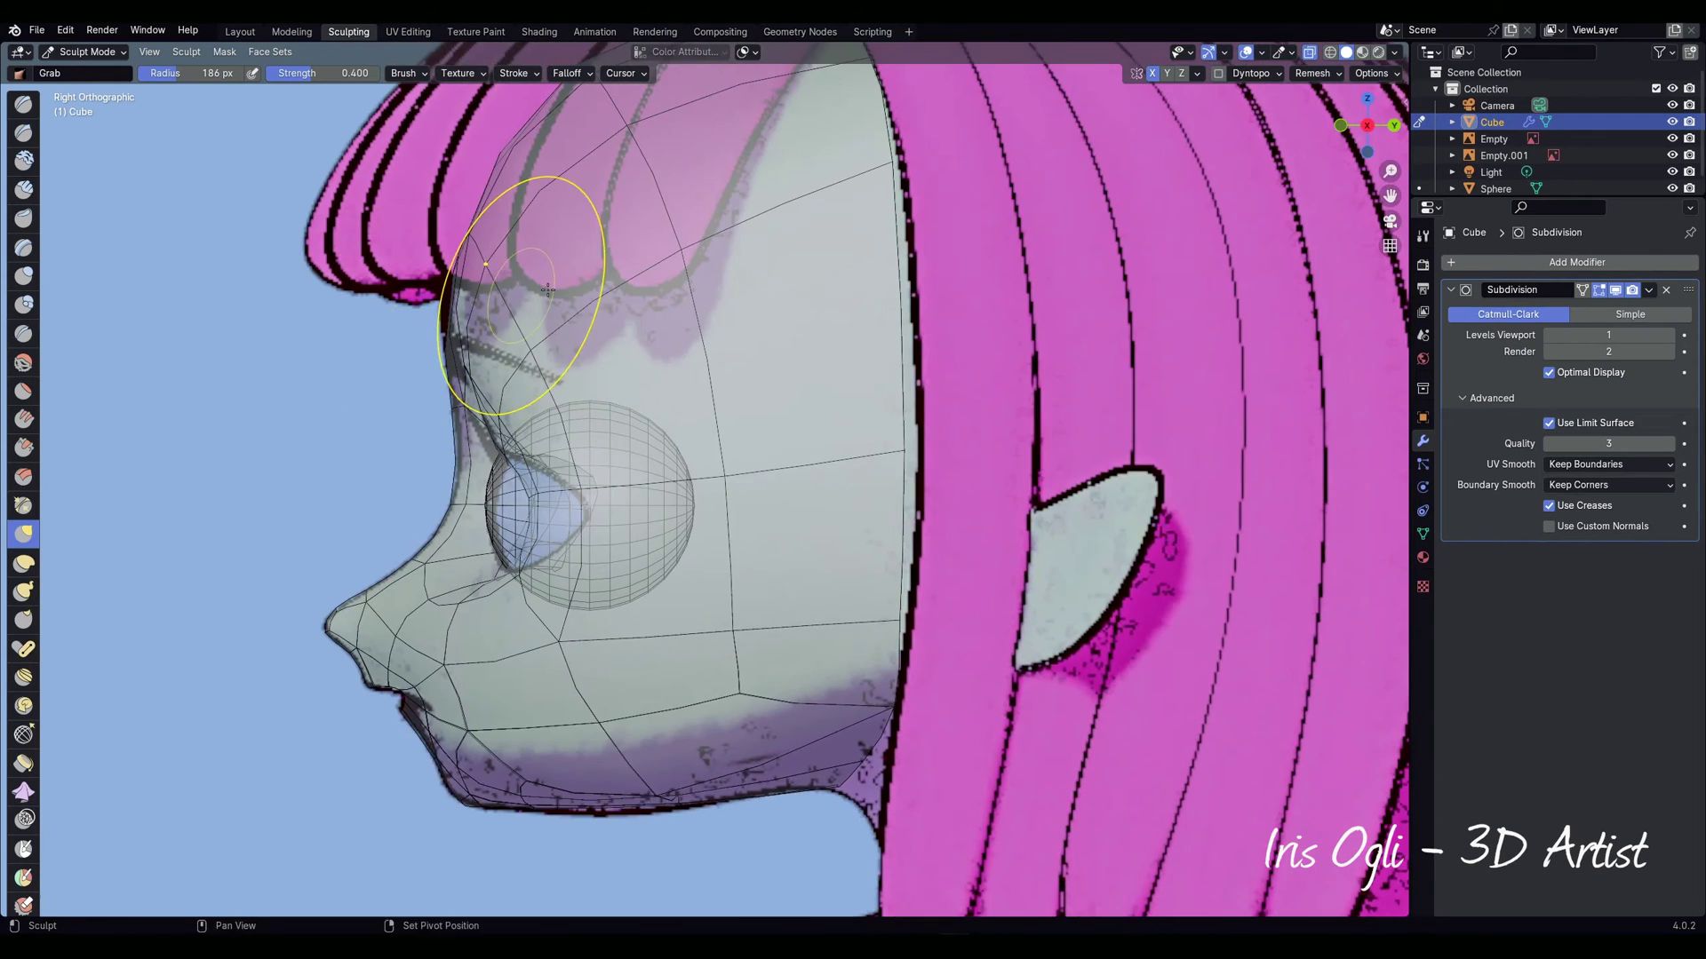
shift+middle_drag(524, 280, 479, 281)
key(KP_1)
shift+middle_drag(1221, 619, 820, 615)
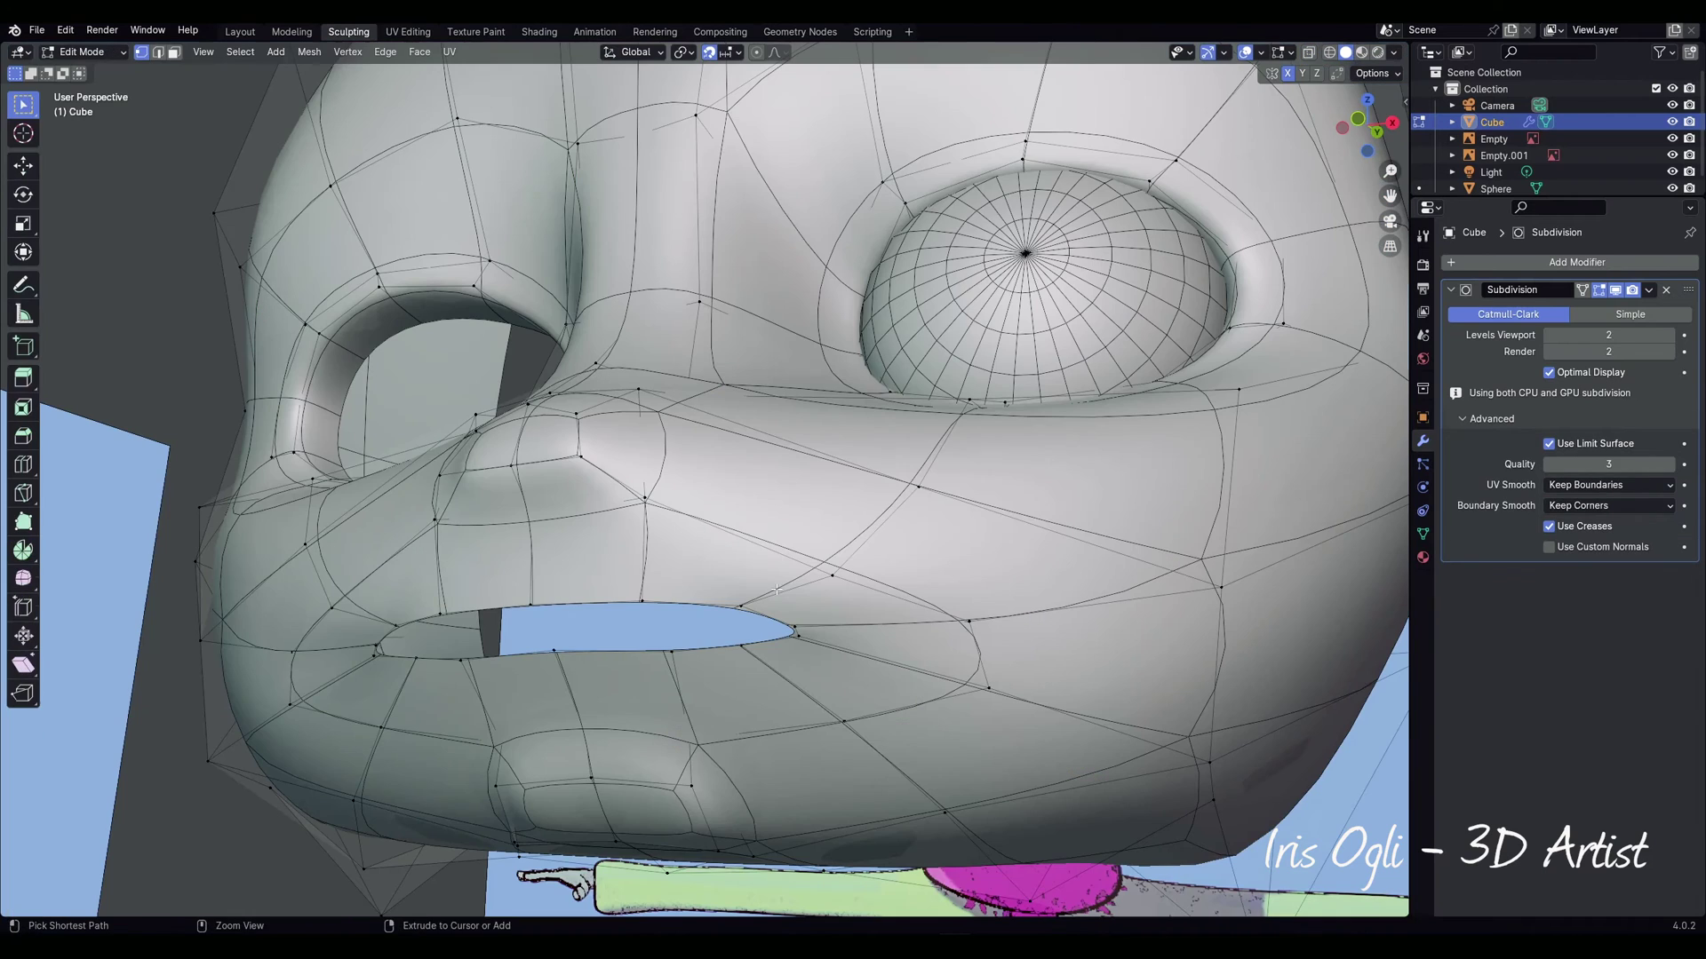
Step: Add a loop cut around the mouth opening in Edit Mode and return to Sculpt Mode
key(ctrl+r)
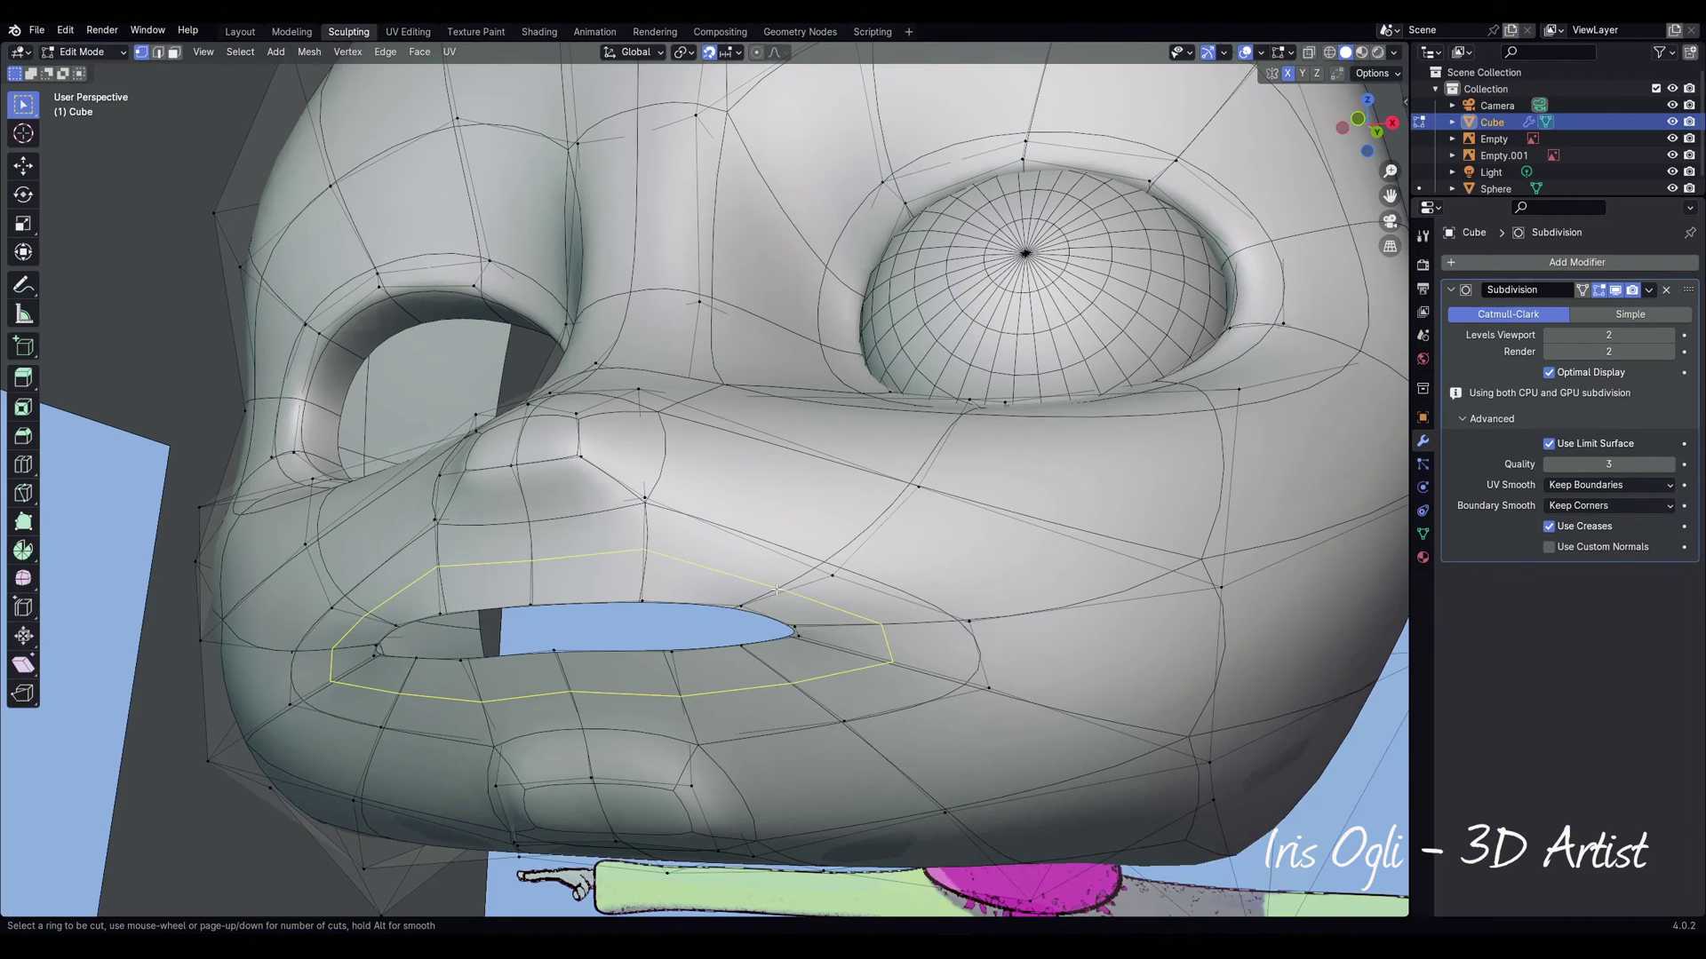
click(777, 590)
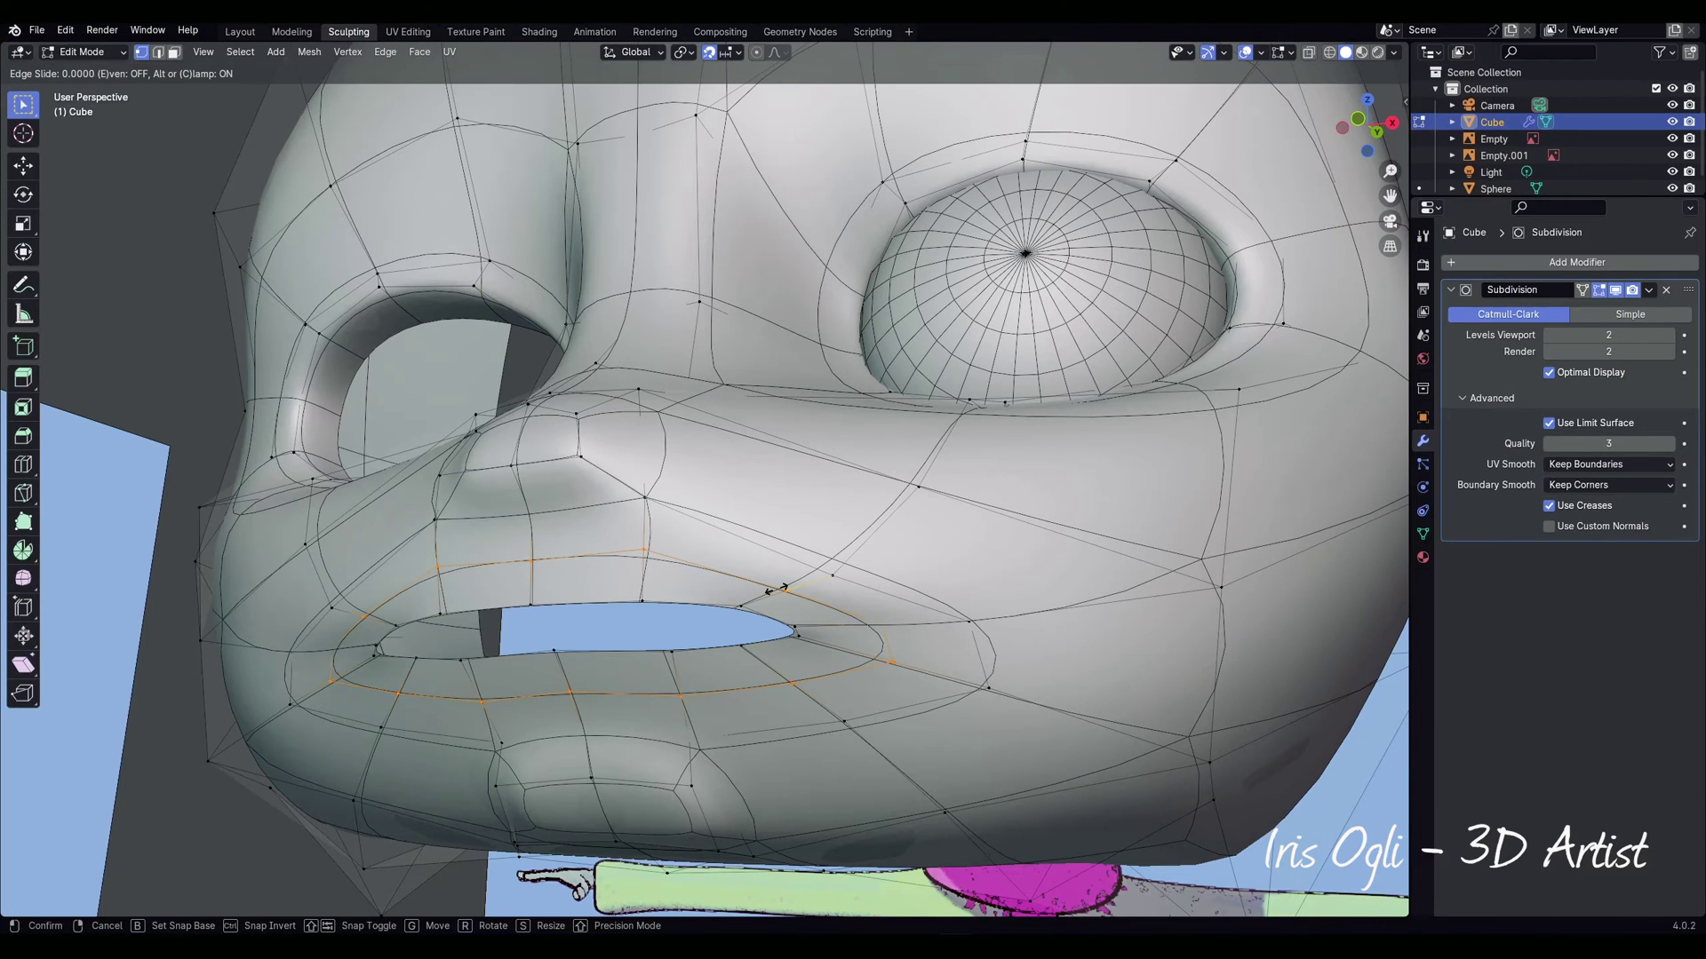
click(778, 589)
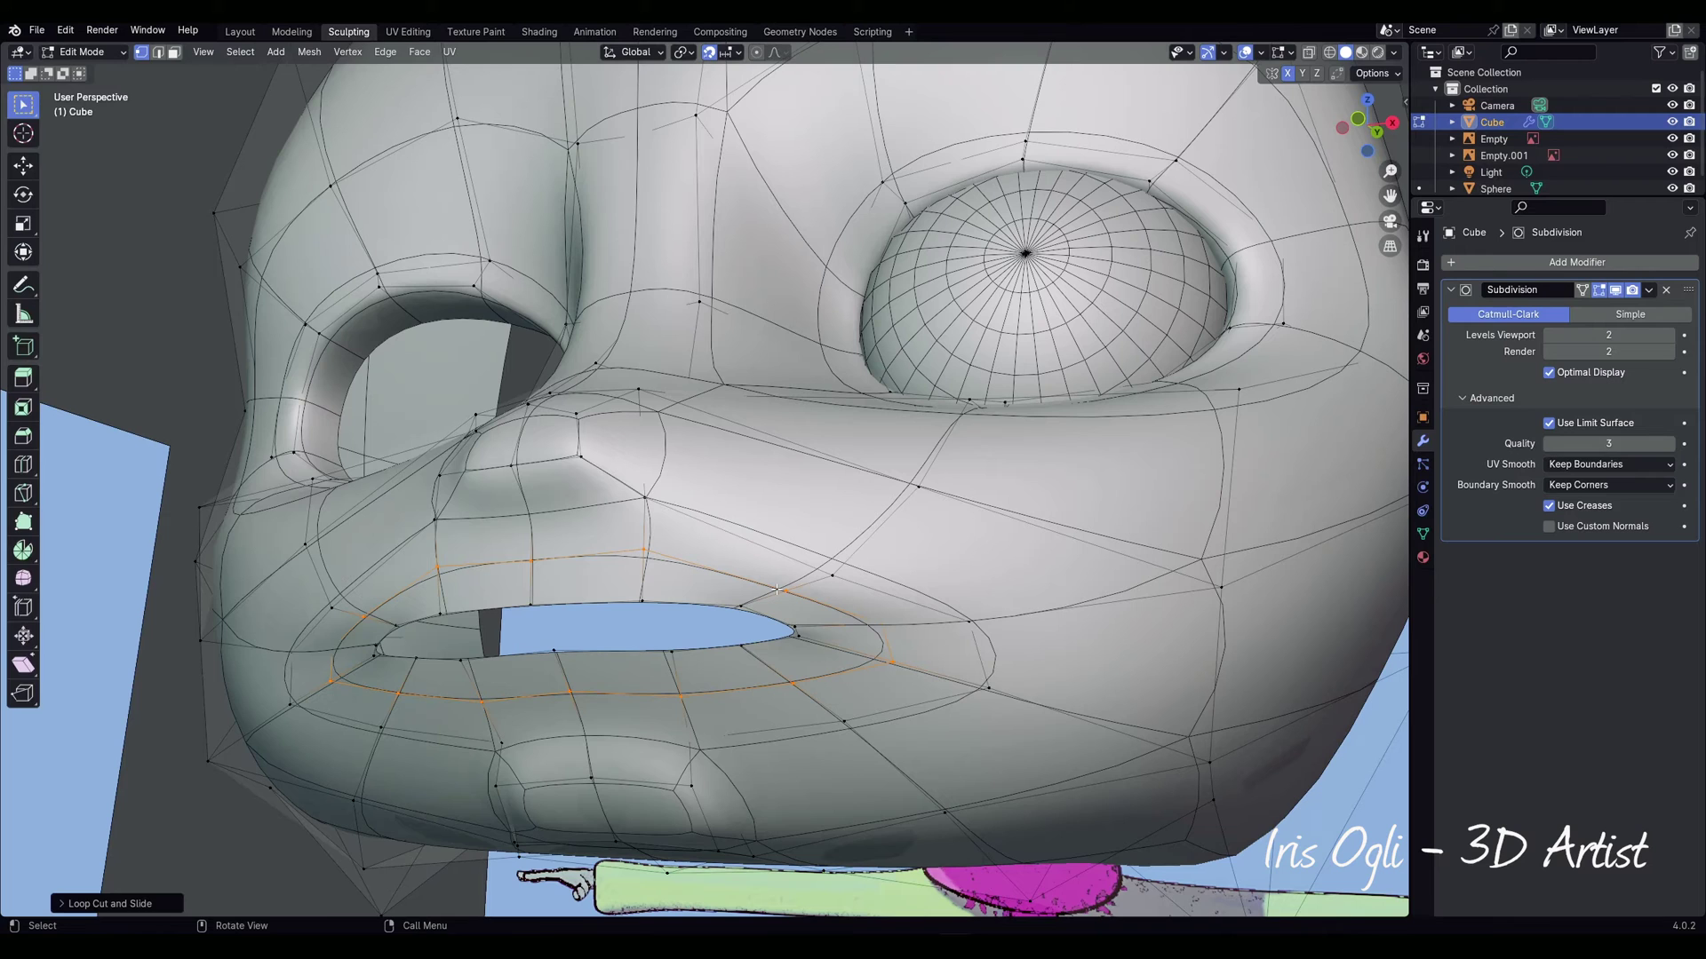
key(Tab)
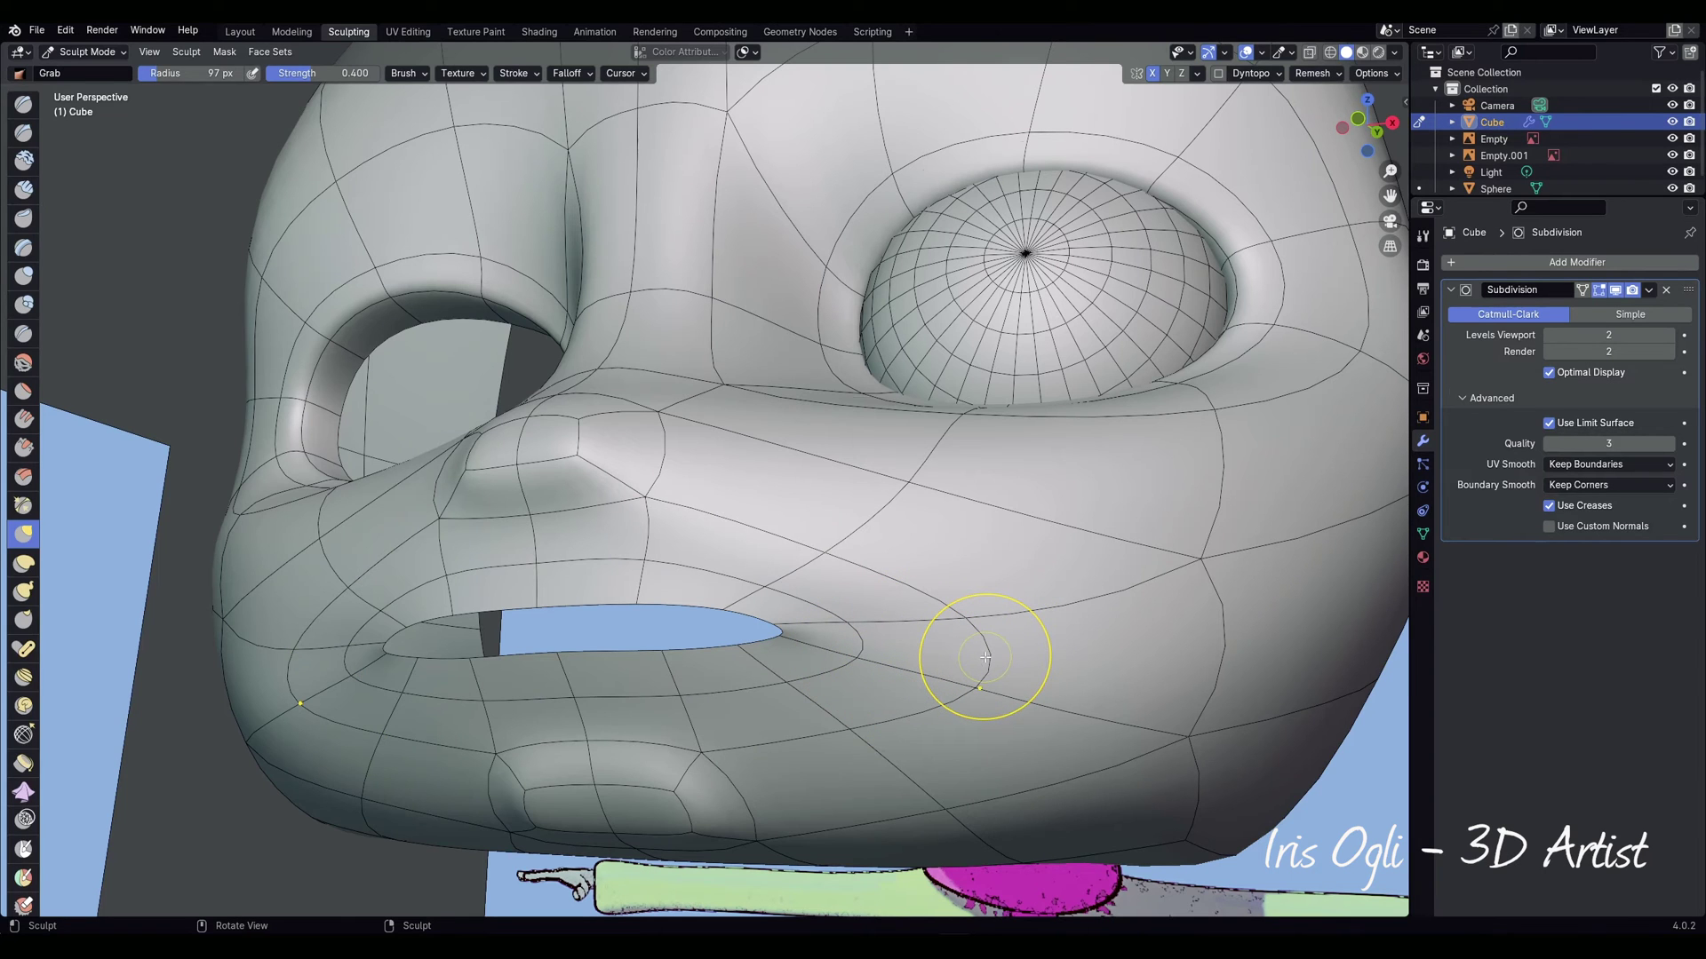
Step: Add centred loop cuts running outward from both mouth corners across the cheeks
key(Tab)
key(ctrl+r)
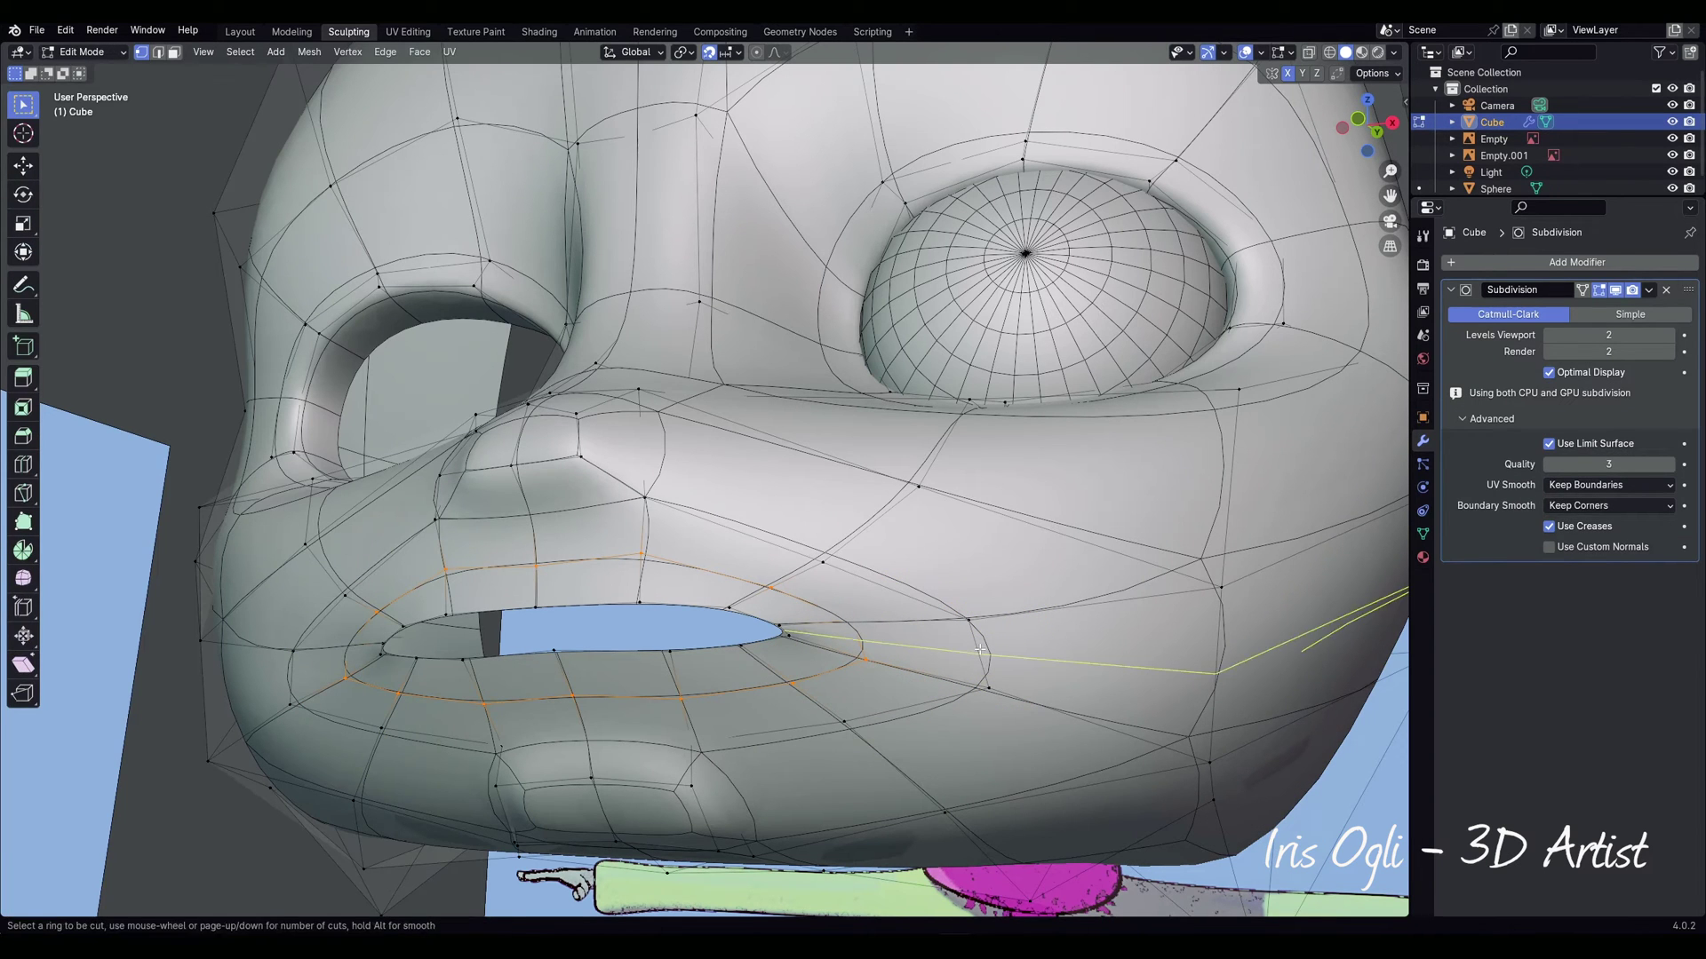
click(979, 650)
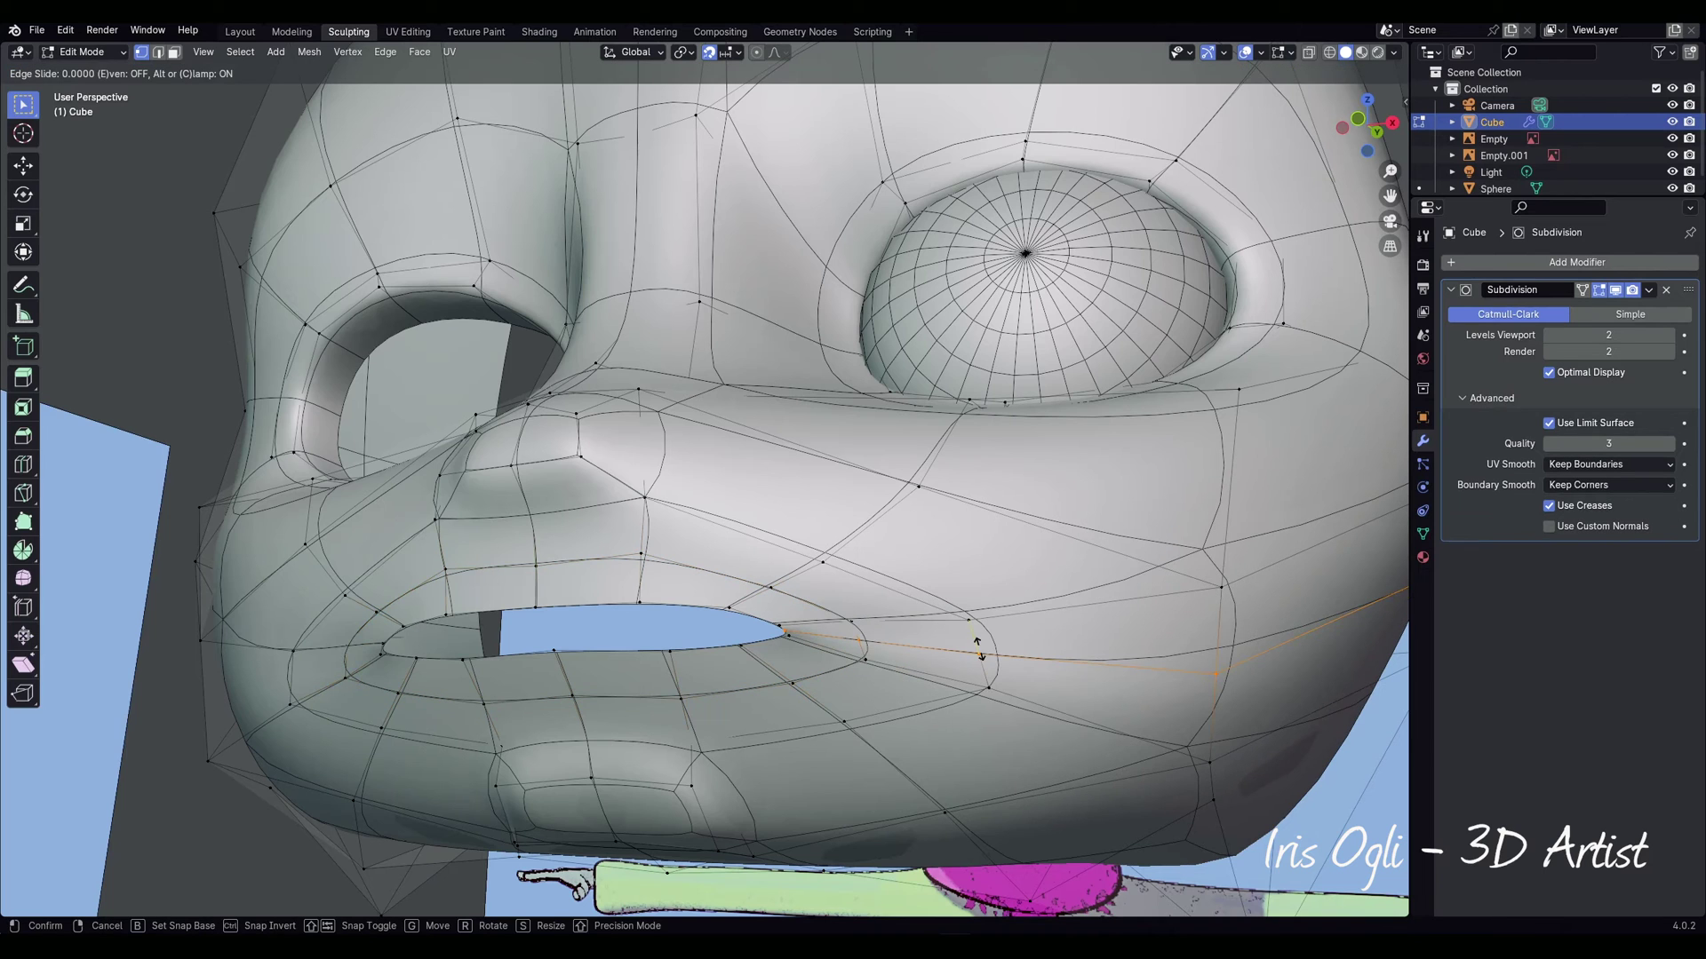
click(979, 651)
key(ctrl+r)
click(291, 662)
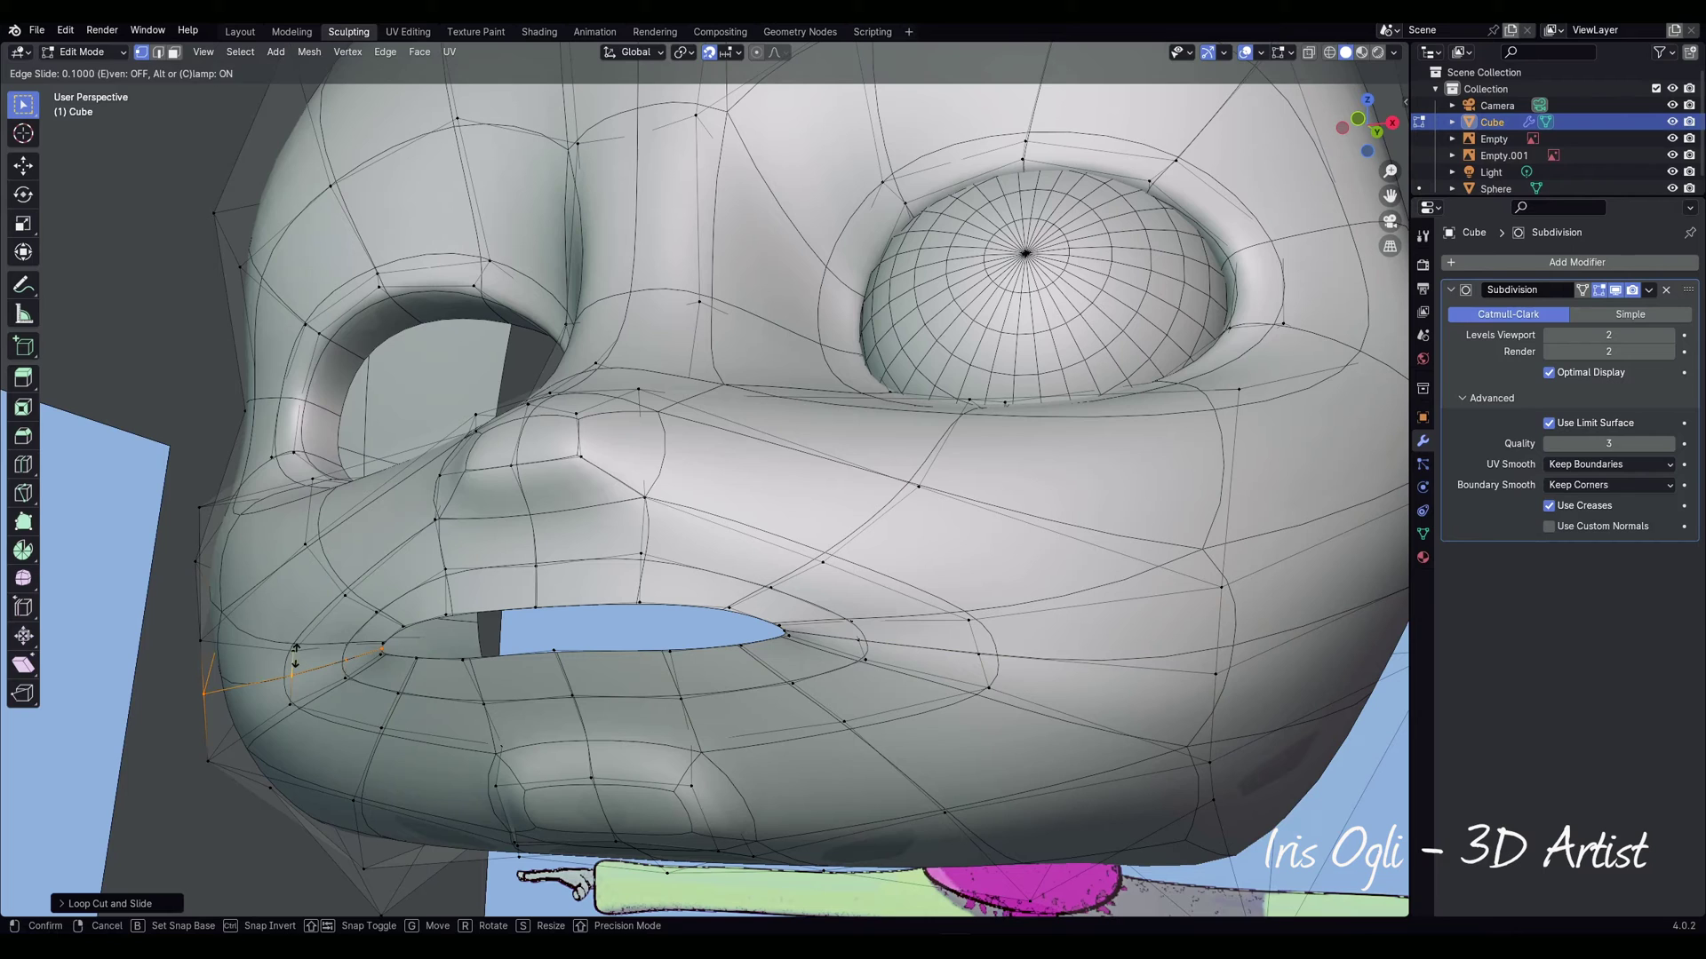
click(298, 662)
click(318, 649)
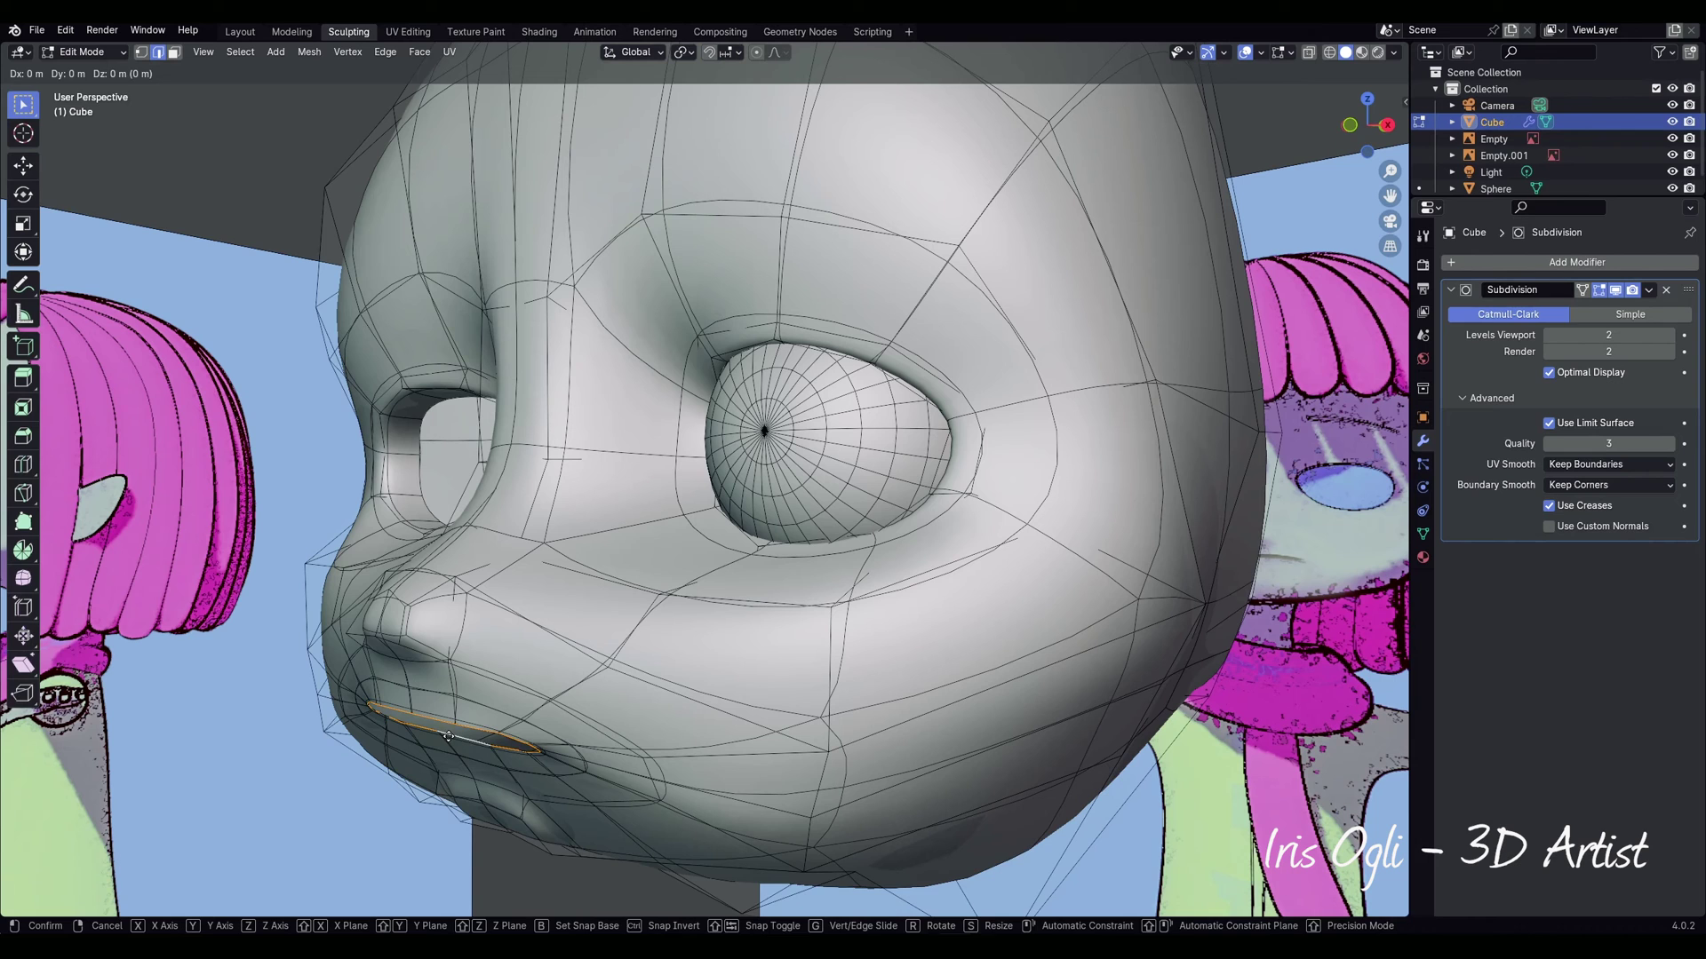
Step: Extrude the mouth opening's edge loop inward along the Y axis by about 0.04 m
middle_drag(443, 735, 449, 736)
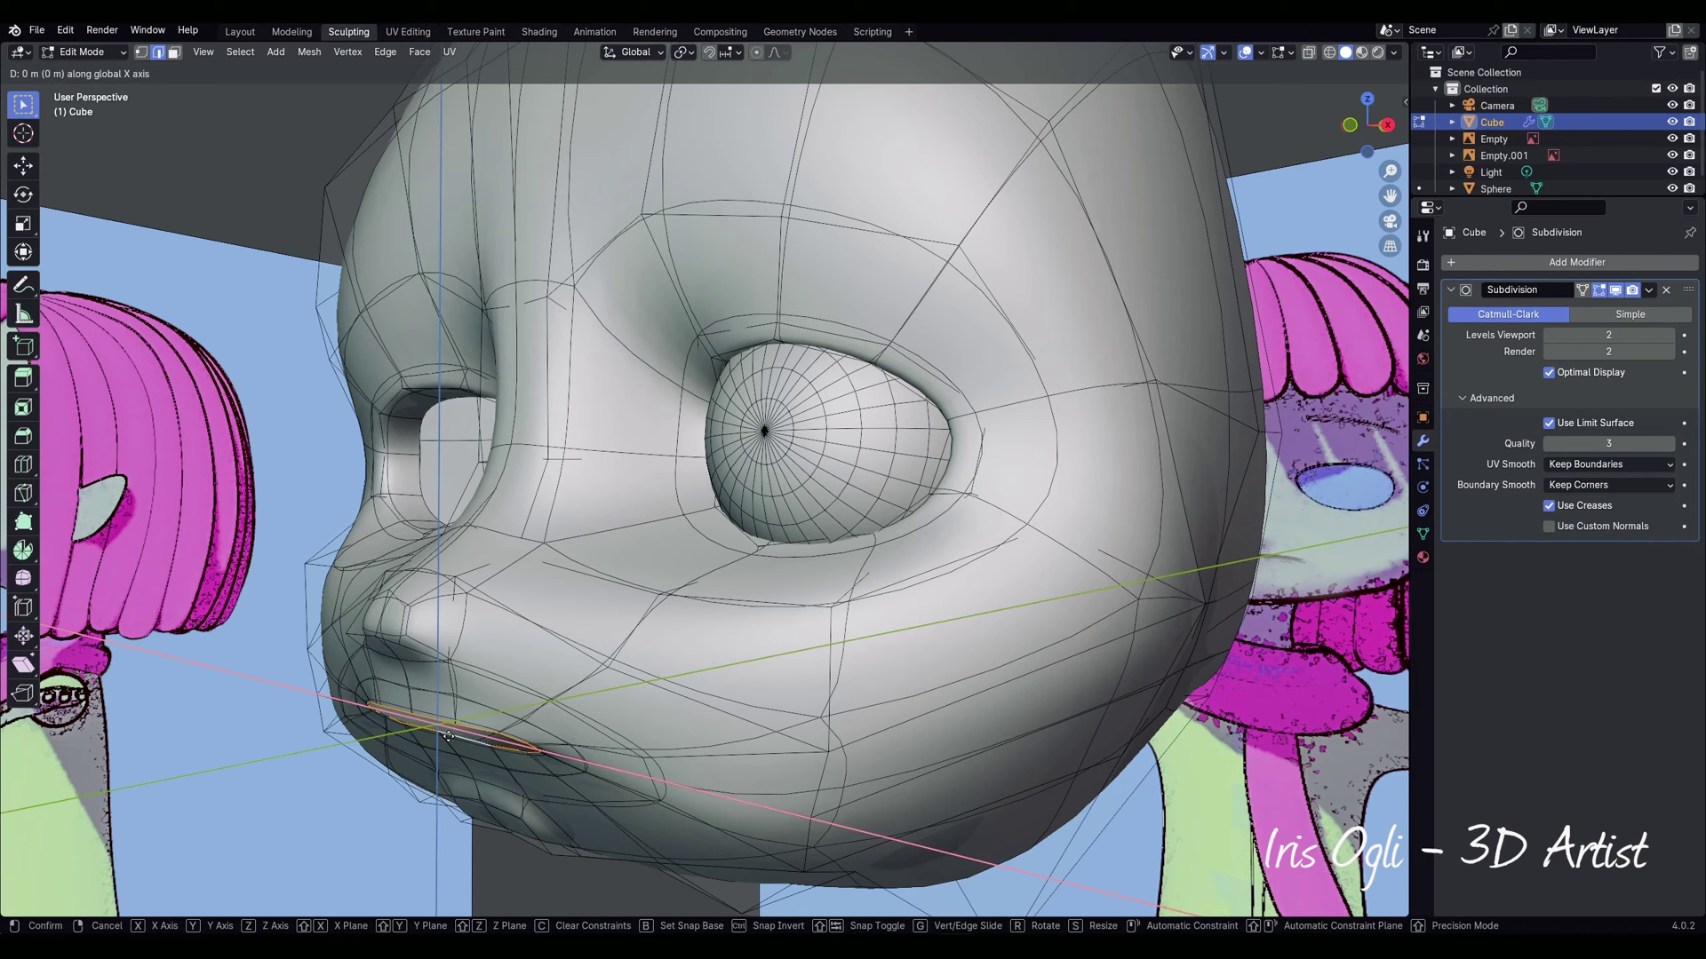
key(y)
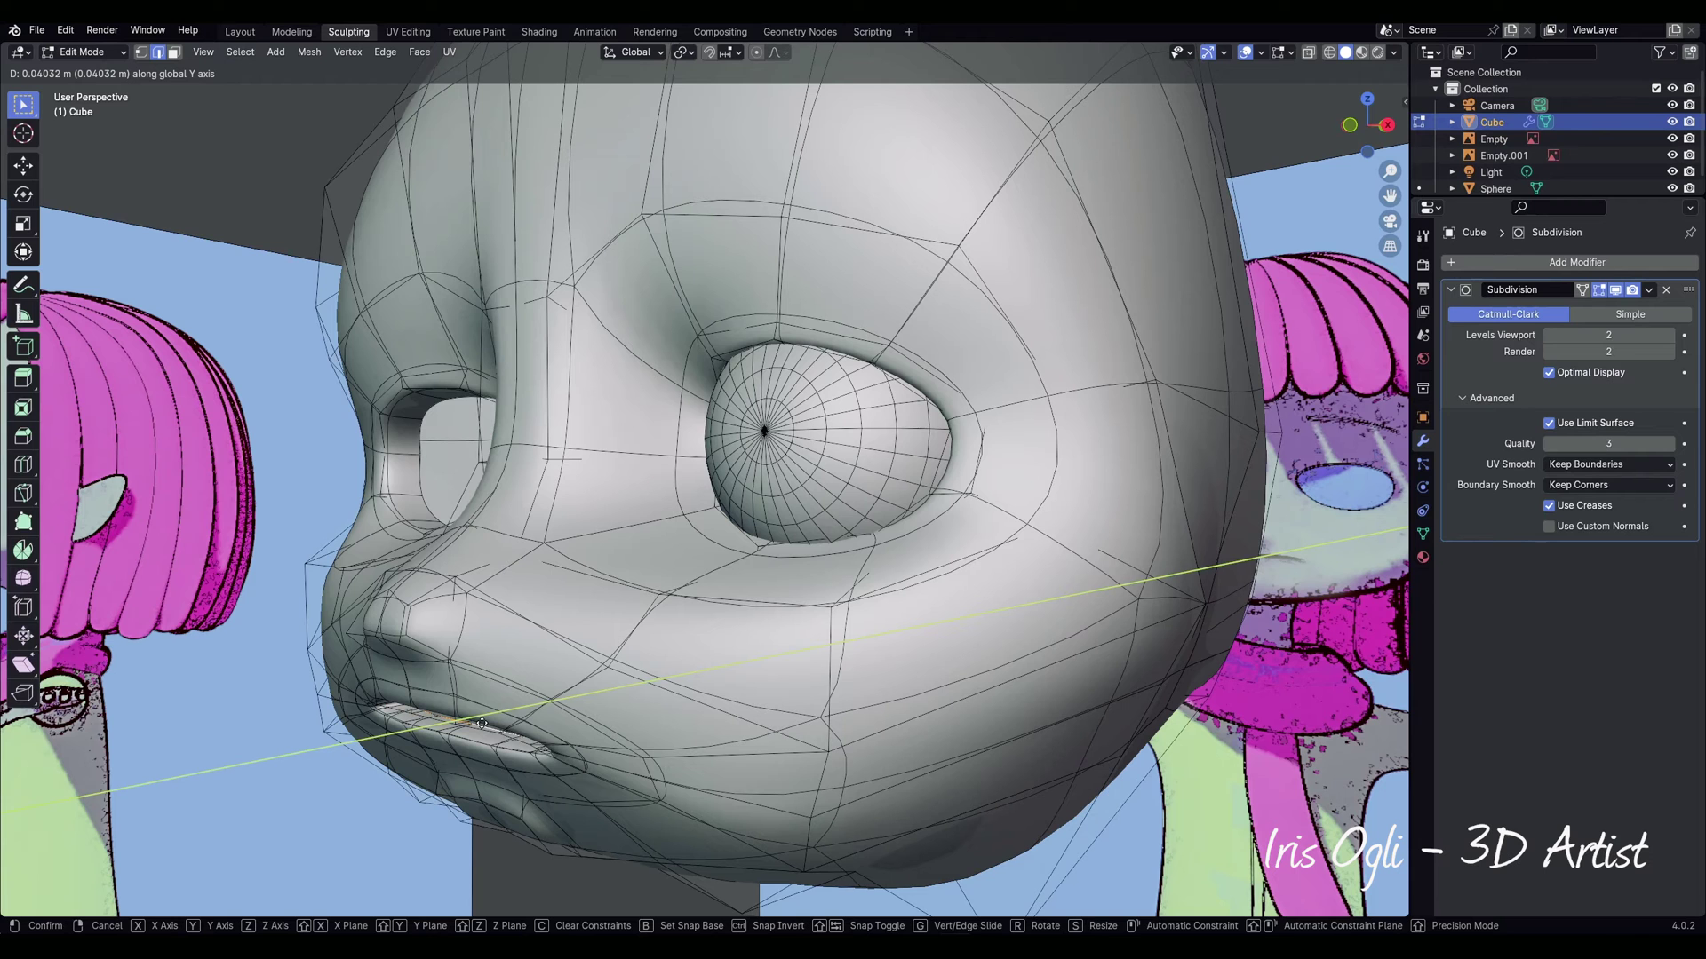
click(482, 723)
Step: Bevel the edge loop around the rim of the mouth opening
middle_drag(482, 723, 323, 473)
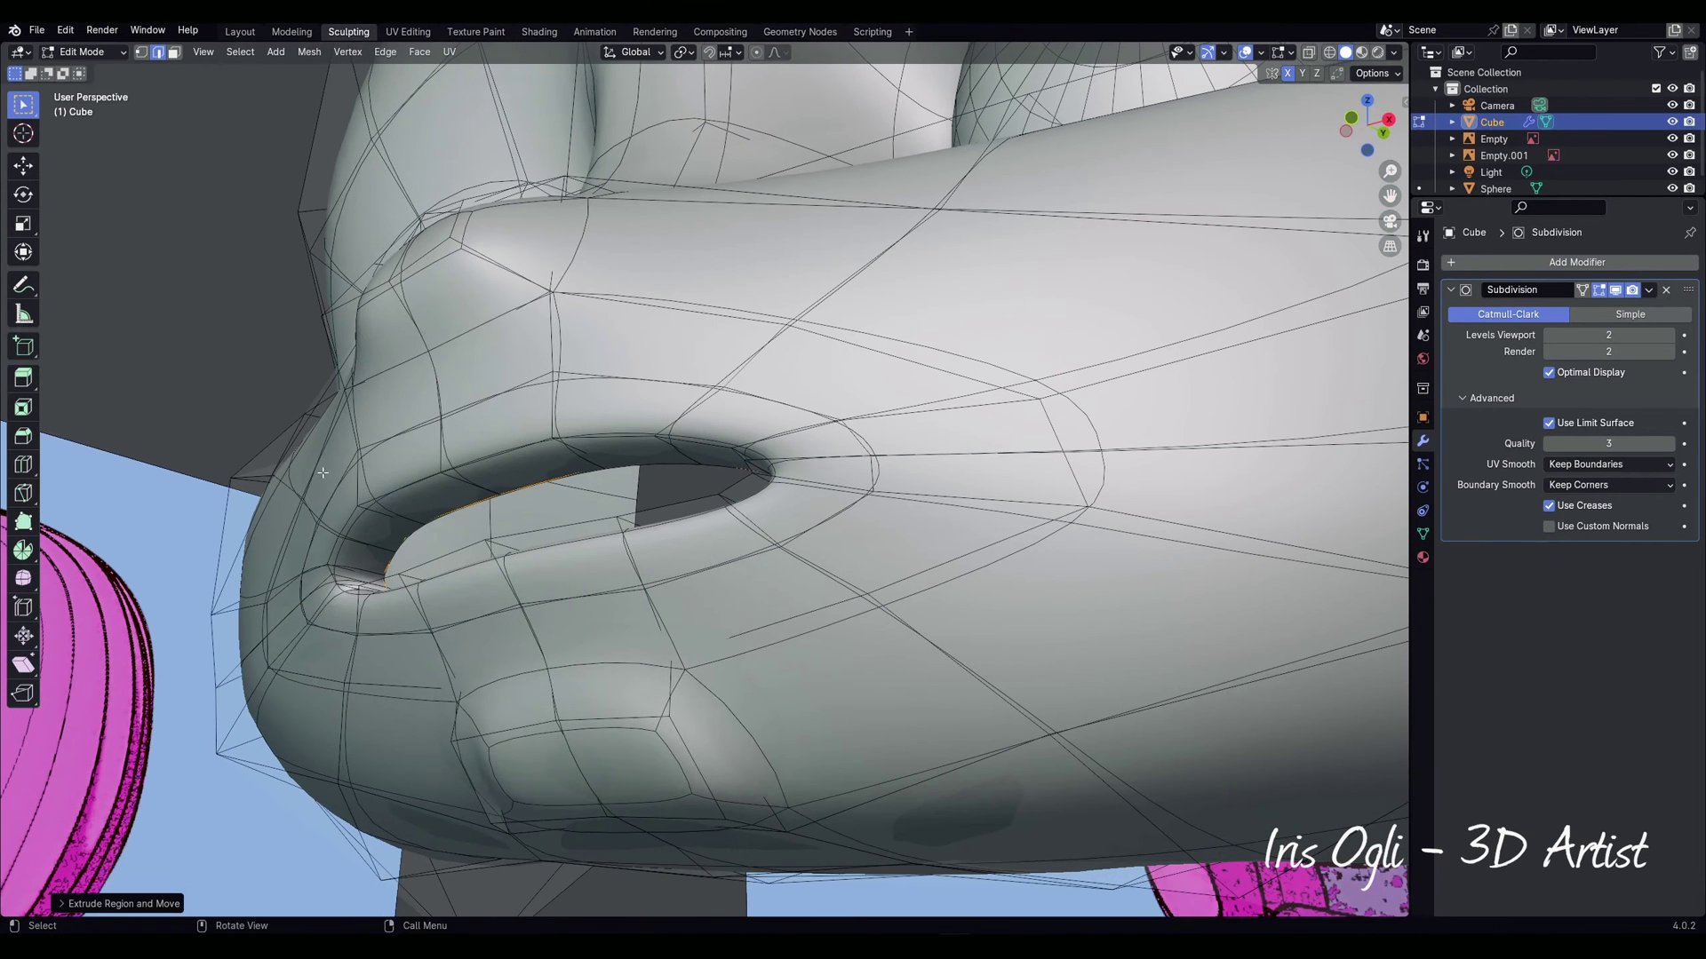
alt+click(421, 478)
right_click(420, 478)
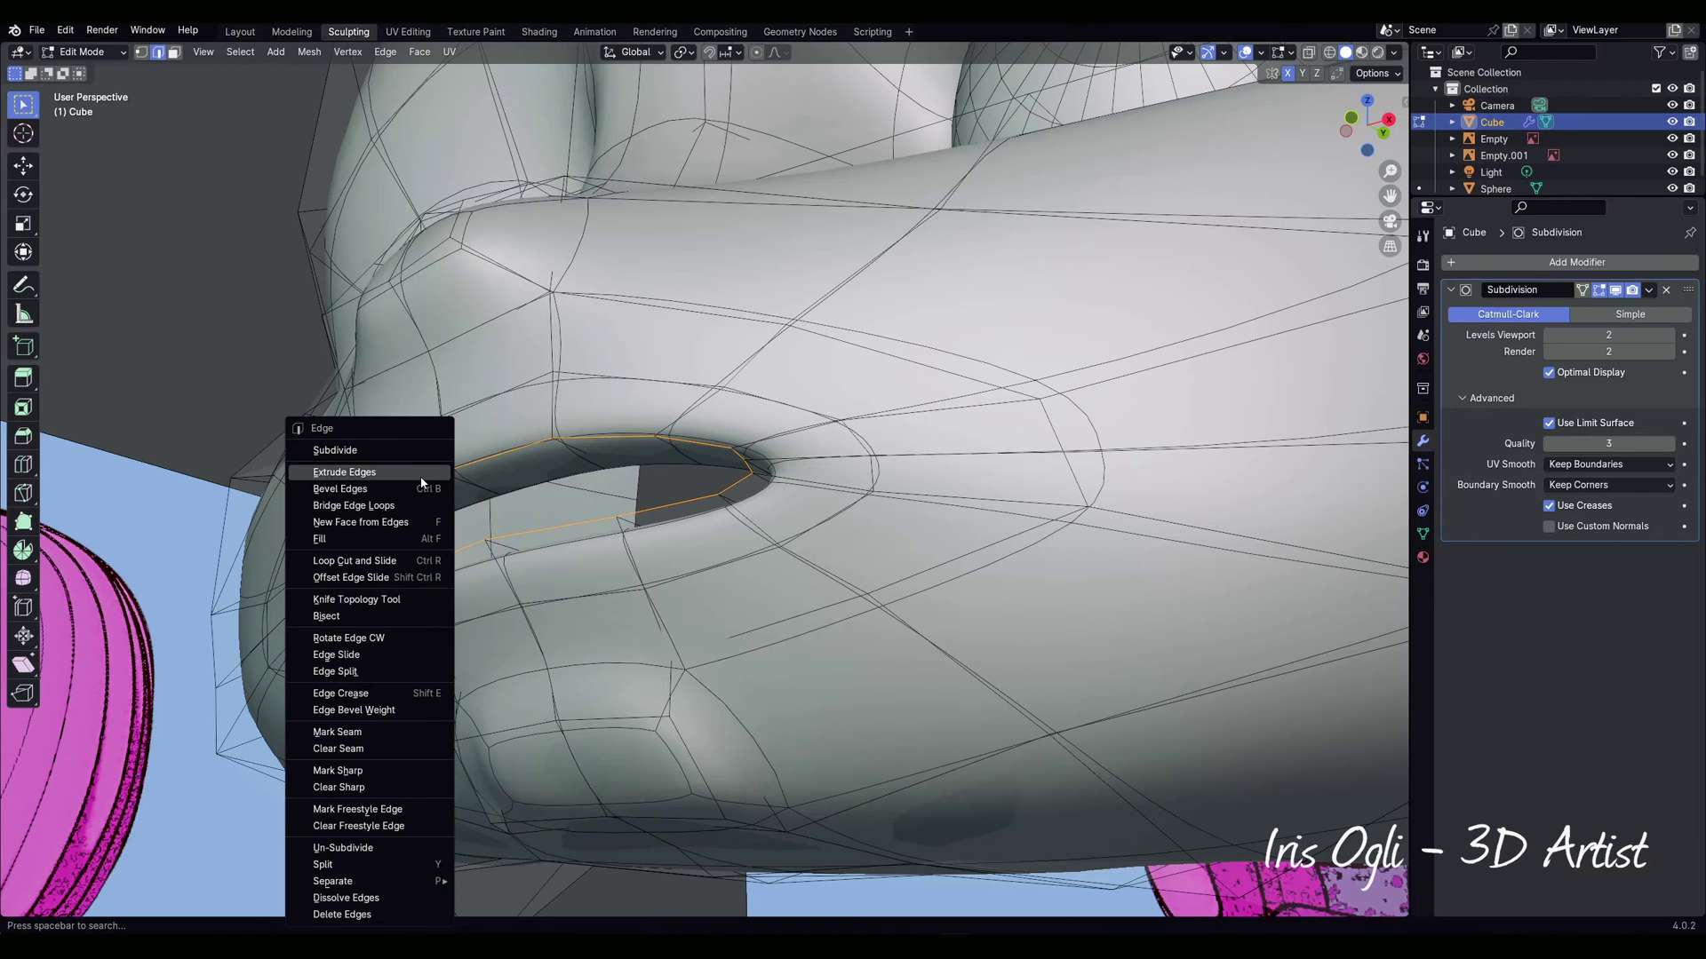
click(416, 487)
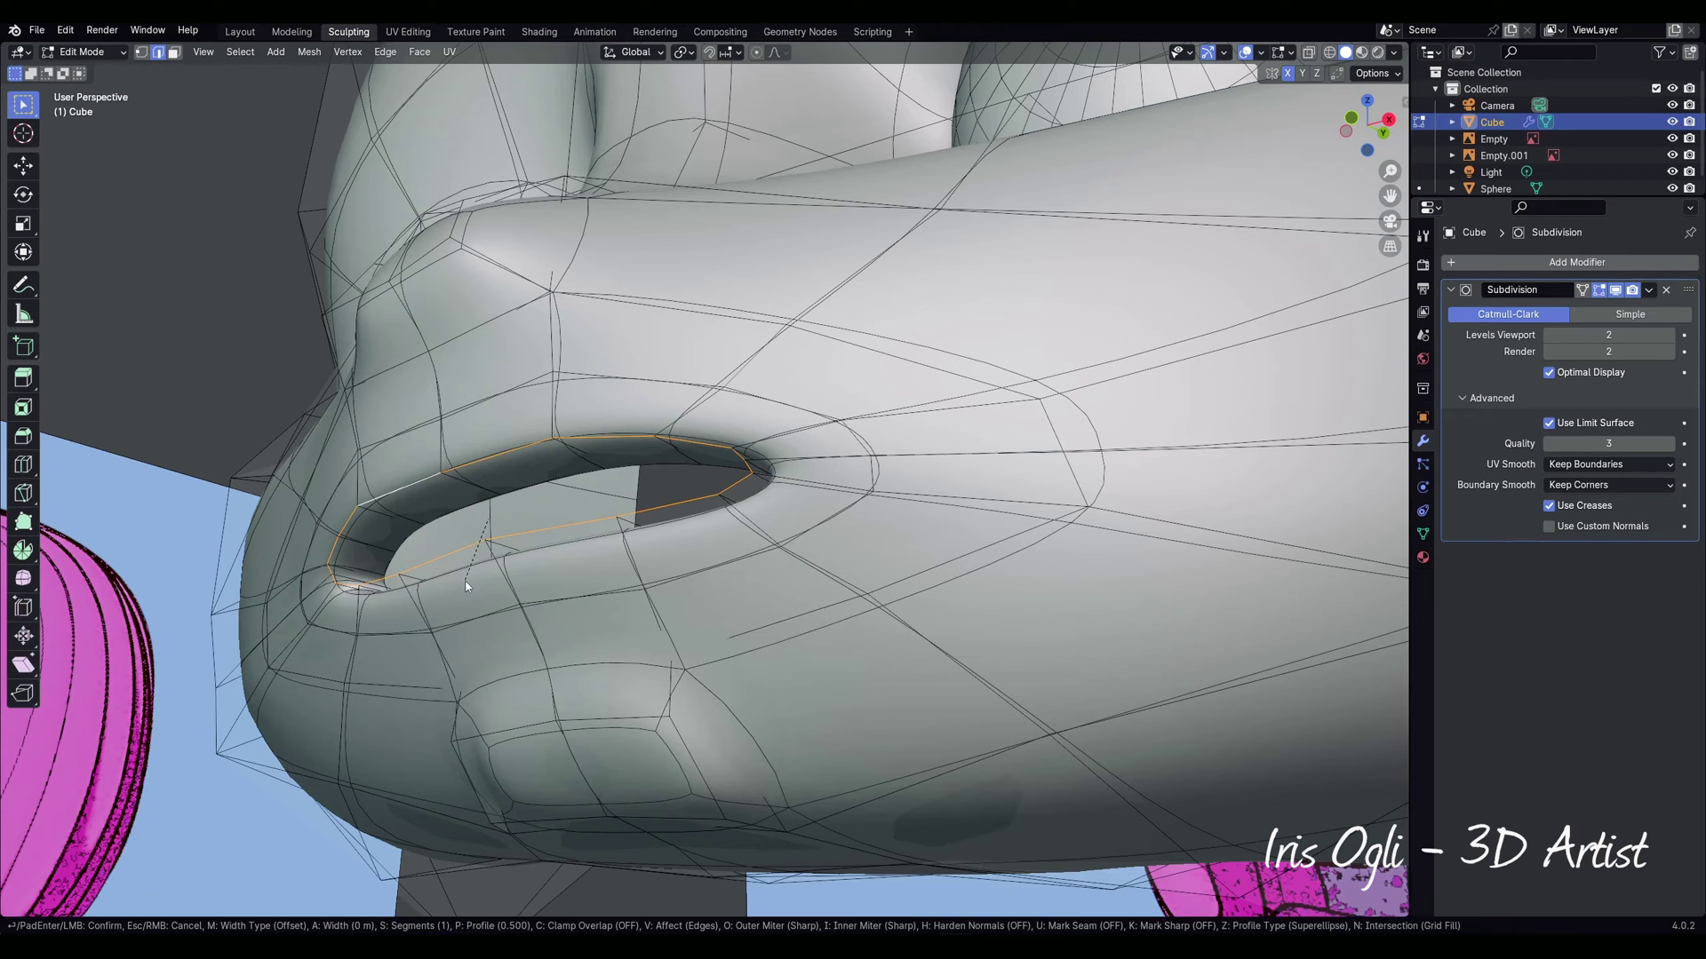
mouse_move(461, 616)
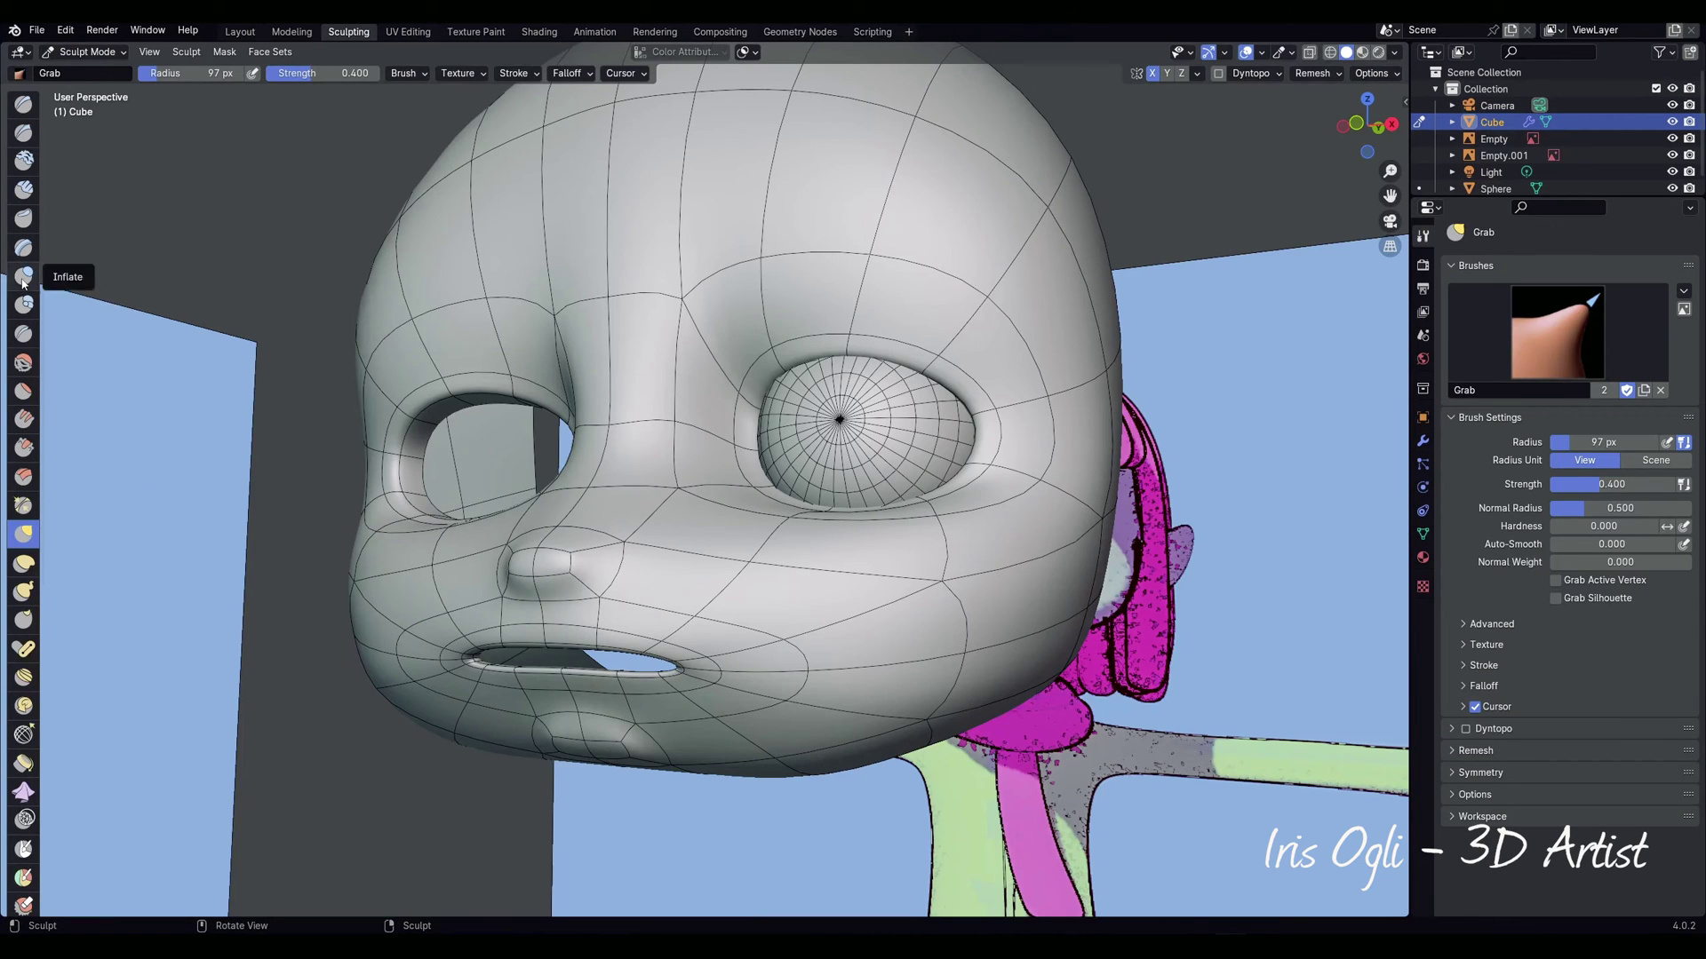
Step: Thicken the upper and lower lips around the mouth opening with the Inflate brush at 0.500 strength
click(24, 275)
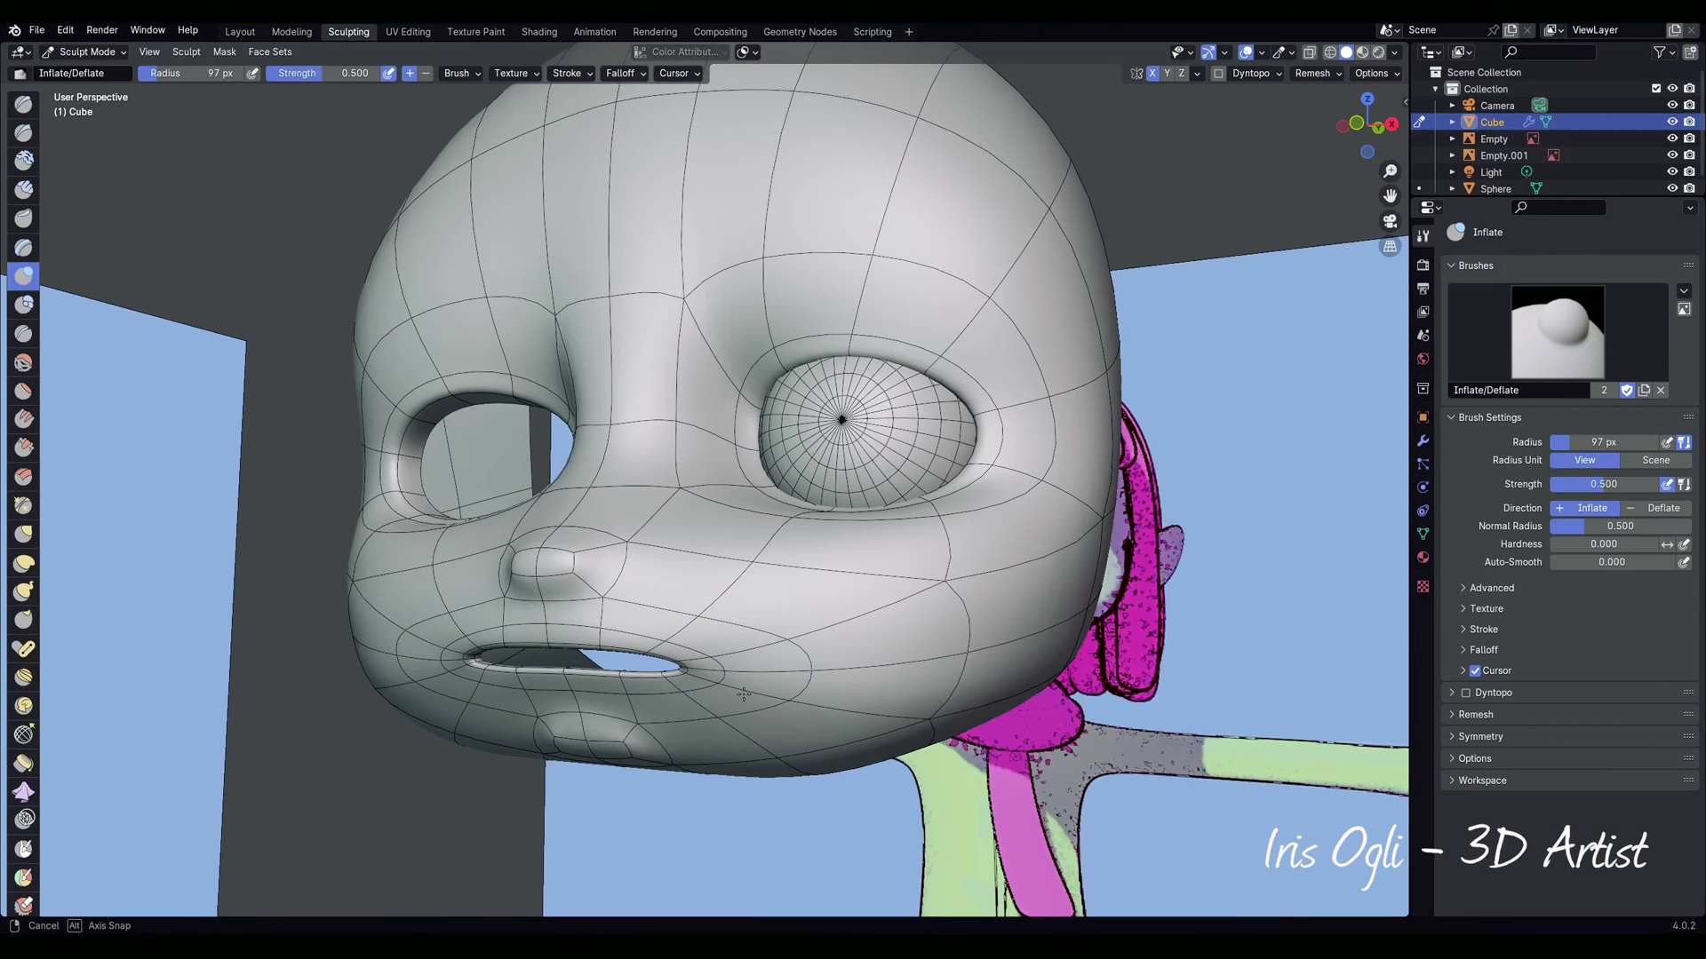
middle_drag(732, 700, 582, 440)
mouse_move(624, 440)
mouse_down()
mouse_move(738, 433)
mouse_move(892, 503)
mouse_up()
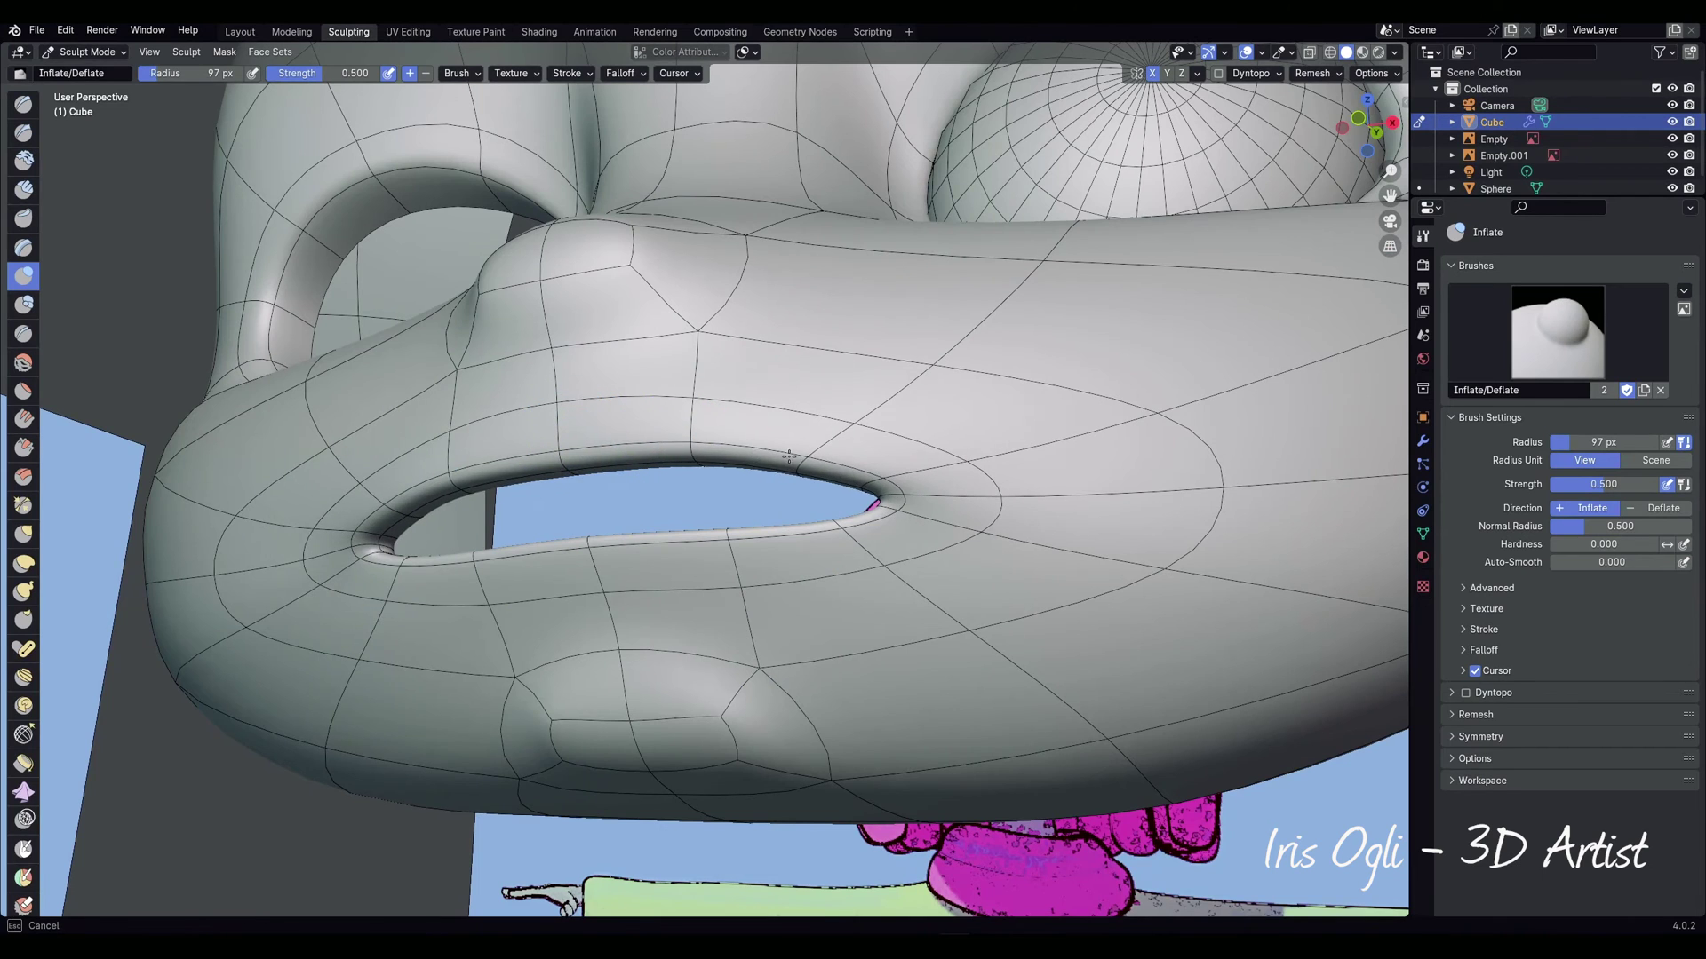
middle_drag(892, 503, 650, 151)
mouse_move(651, 152)
mouse_down()
mouse_move(724, 146)
mouse_move(578, 173)
mouse_move(778, 163)
mouse_move(689, 177)
mouse_move(755, 169)
mouse_up()
middle_drag(800, 240, 826, 503)
scroll(776, 731, up, 3)
middle_drag(777, 731, 824, 625)
mouse_move(871, 465)
mouse_down()
mouse_move(718, 461)
mouse_move(960, 465)
mouse_move(567, 451)
mouse_move(1096, 503)
mouse_up()
scroll(793, 437, down, 3)
middle_drag(793, 437, 826, 418)
mouse_move(799, 351)
mouse_down()
mouse_move(652, 369)
mouse_move(888, 349)
mouse_move(804, 329)
mouse_move(622, 342)
mouse_move(888, 337)
mouse_move(577, 345)
mouse_move(971, 346)
mouse_move(1009, 323)
mouse_up()
key(bracketright)
key(bracketright)
key(bracketright)
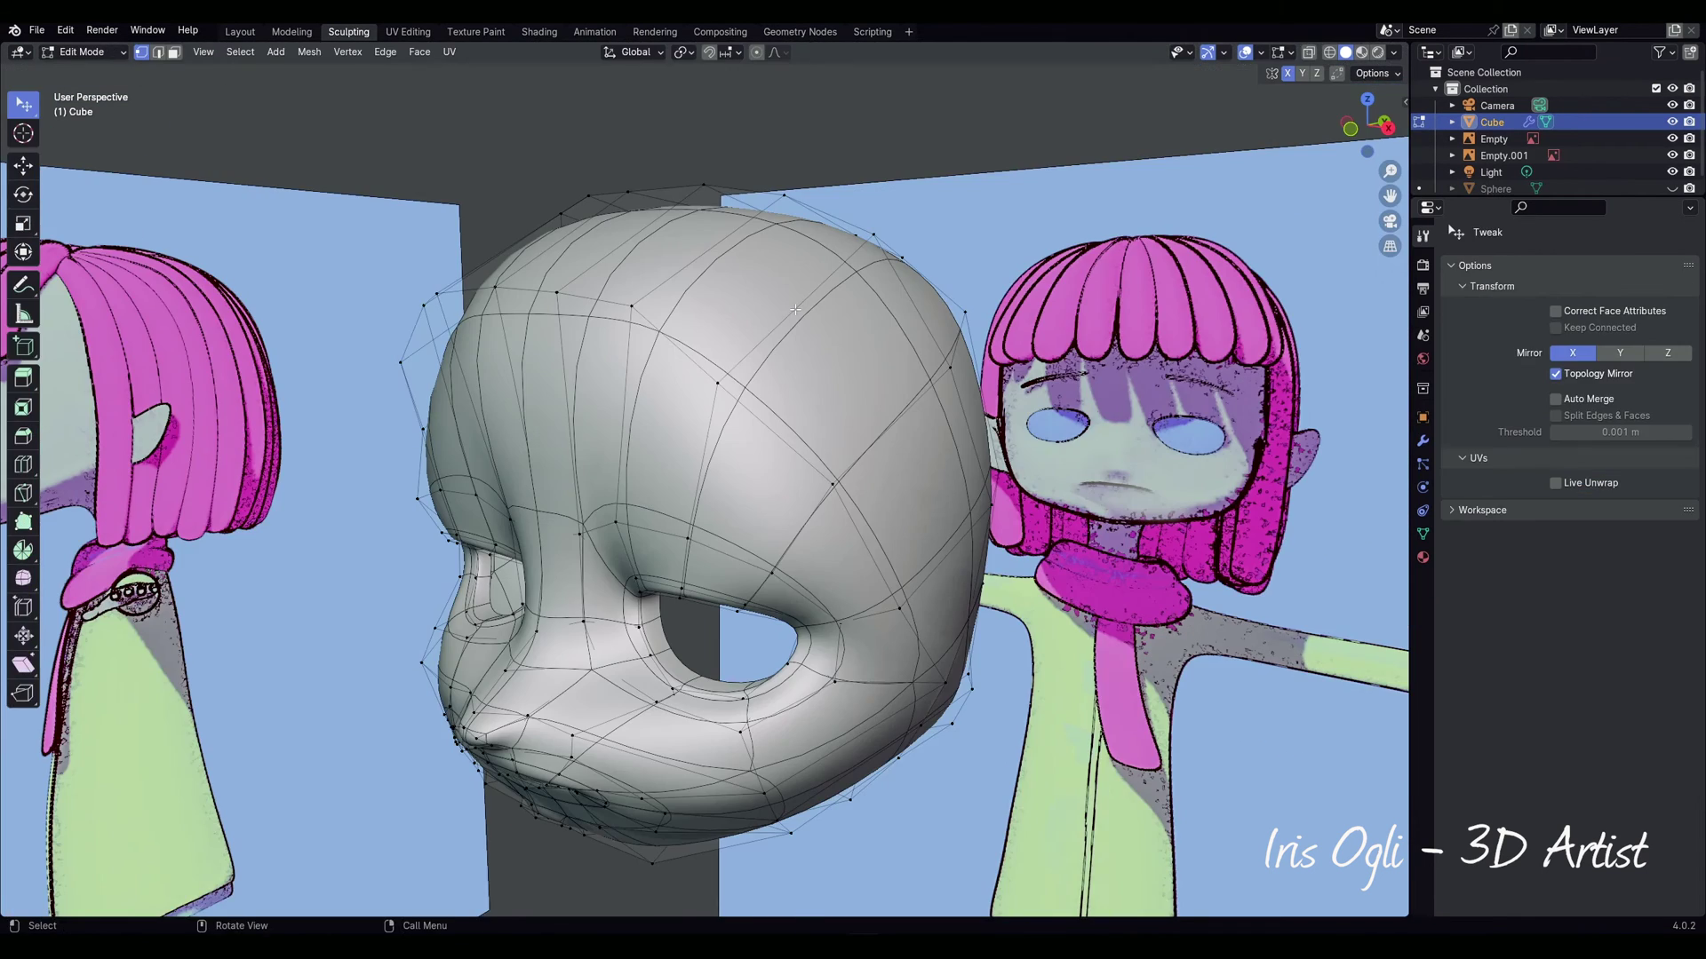
Step: Add a loop cut across the upper part of the head in Edit Mode
key(ctrl+r)
click(796, 309)
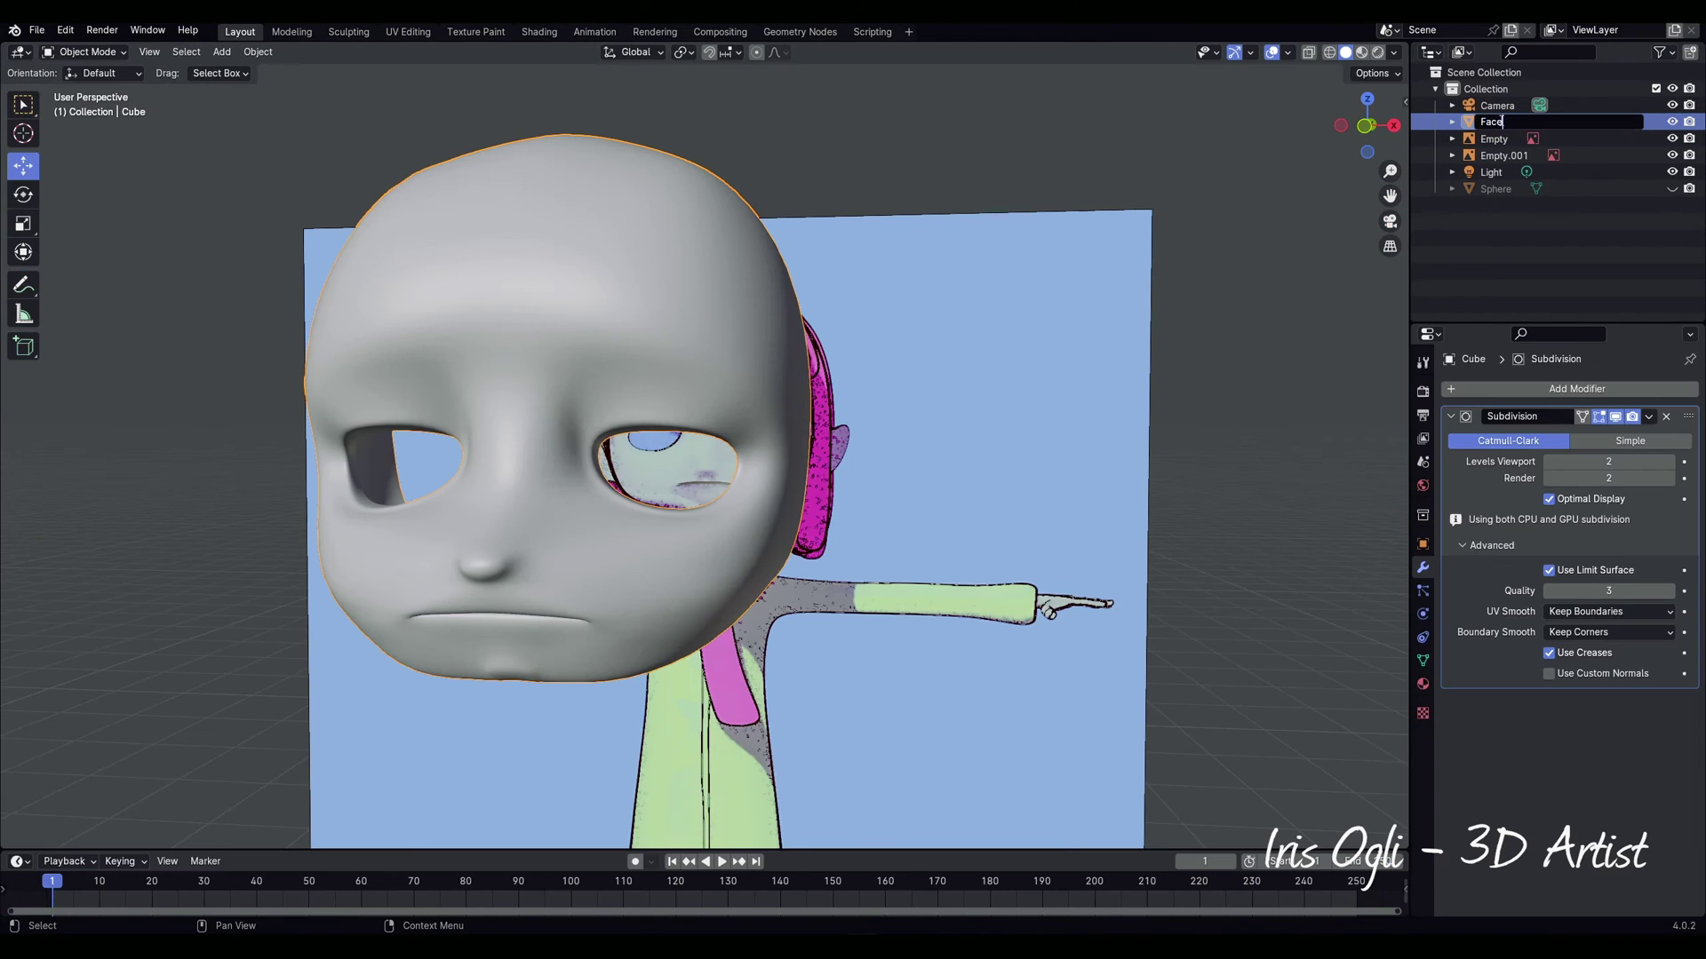
Step: Rename the head mesh to Face and the eyeball sphere to Eye
key(Return)
double_click(1495, 189)
text(Eye)
key(Return)
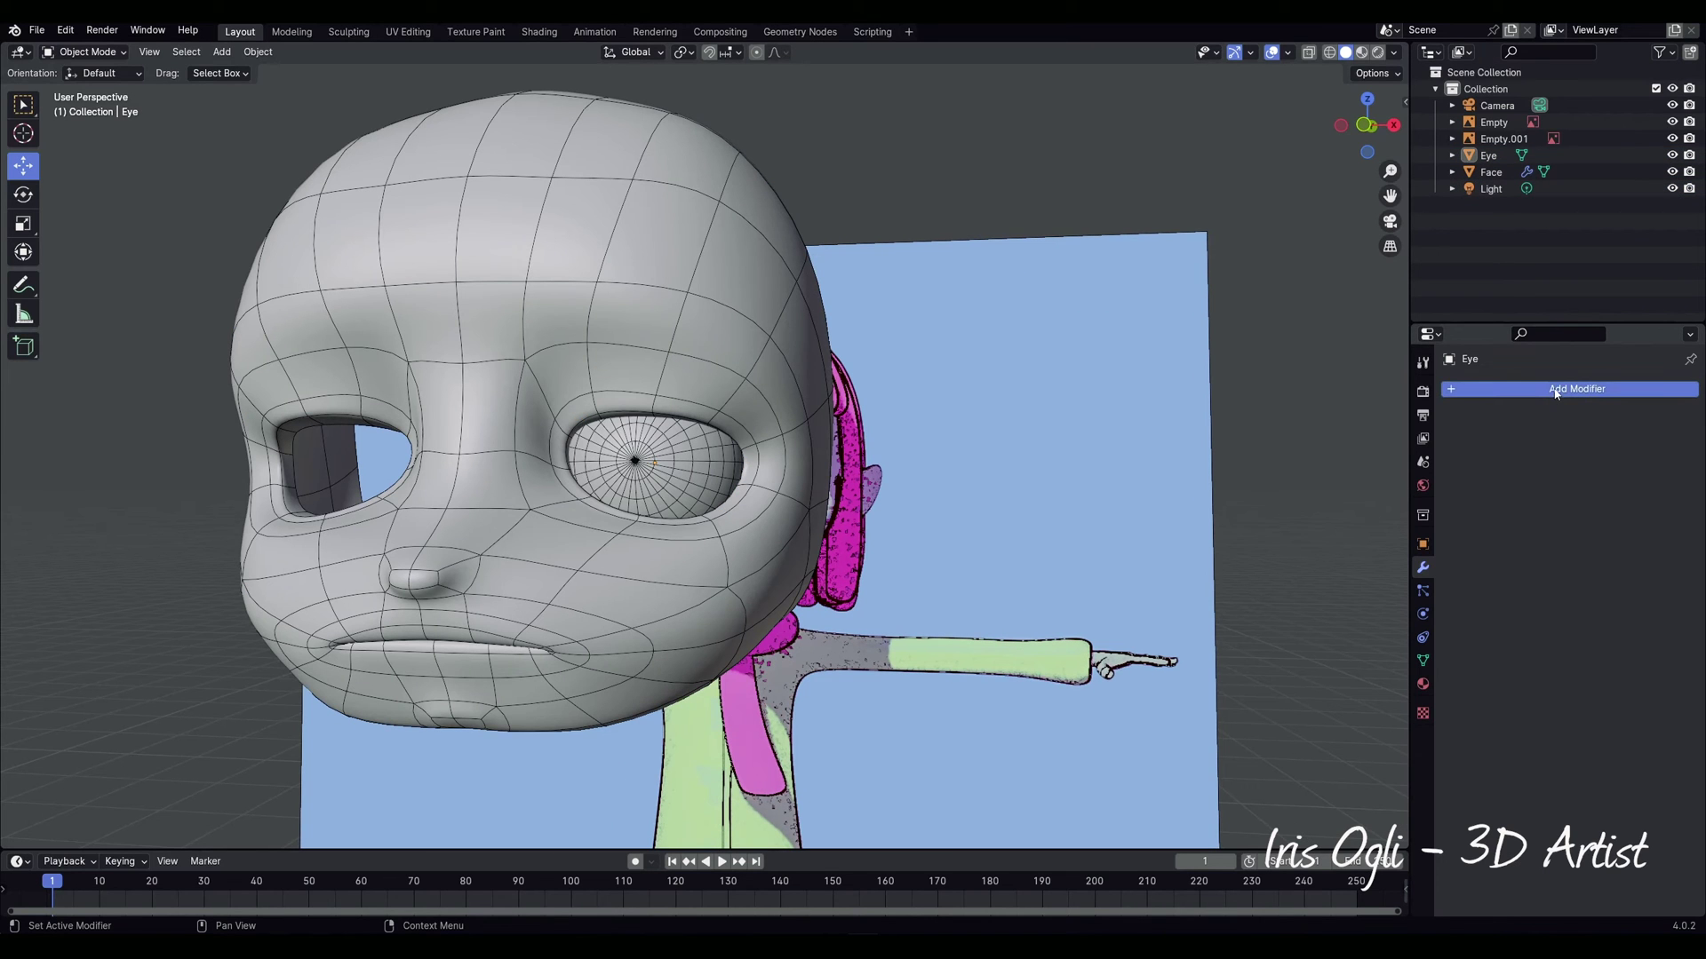
Step: Add a Mirror modifier to the Eye object on the X axis with Face as the mirror object
click(1554, 391)
mouse_move(1554, 393)
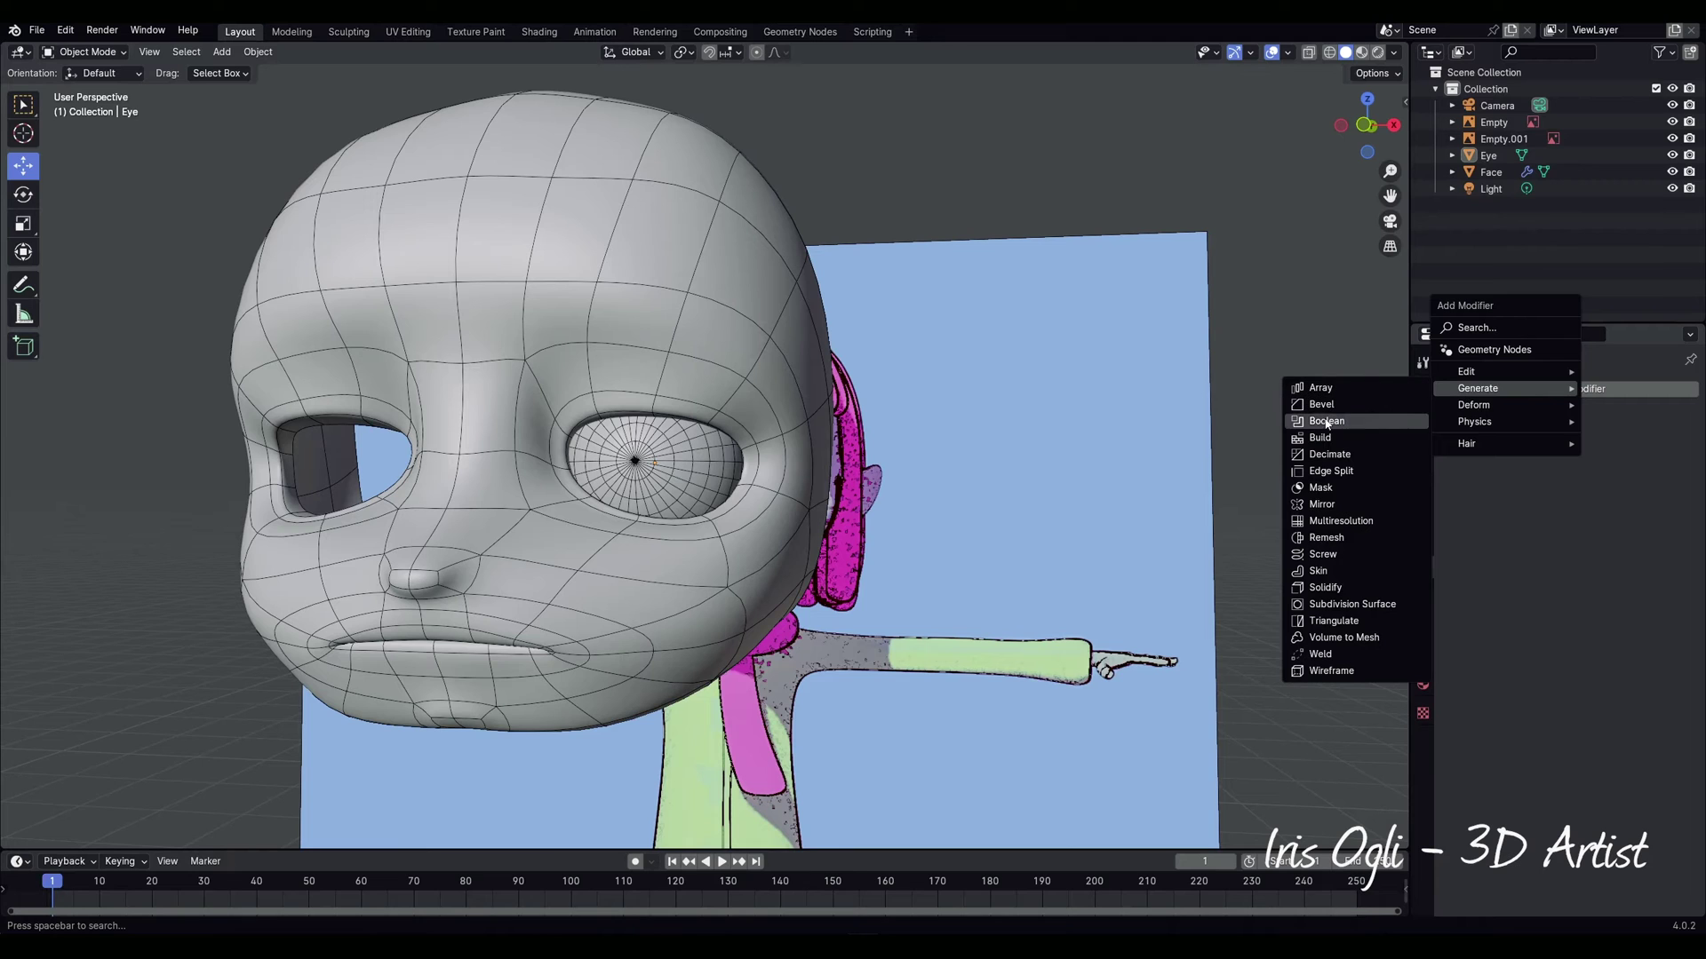
click(1324, 505)
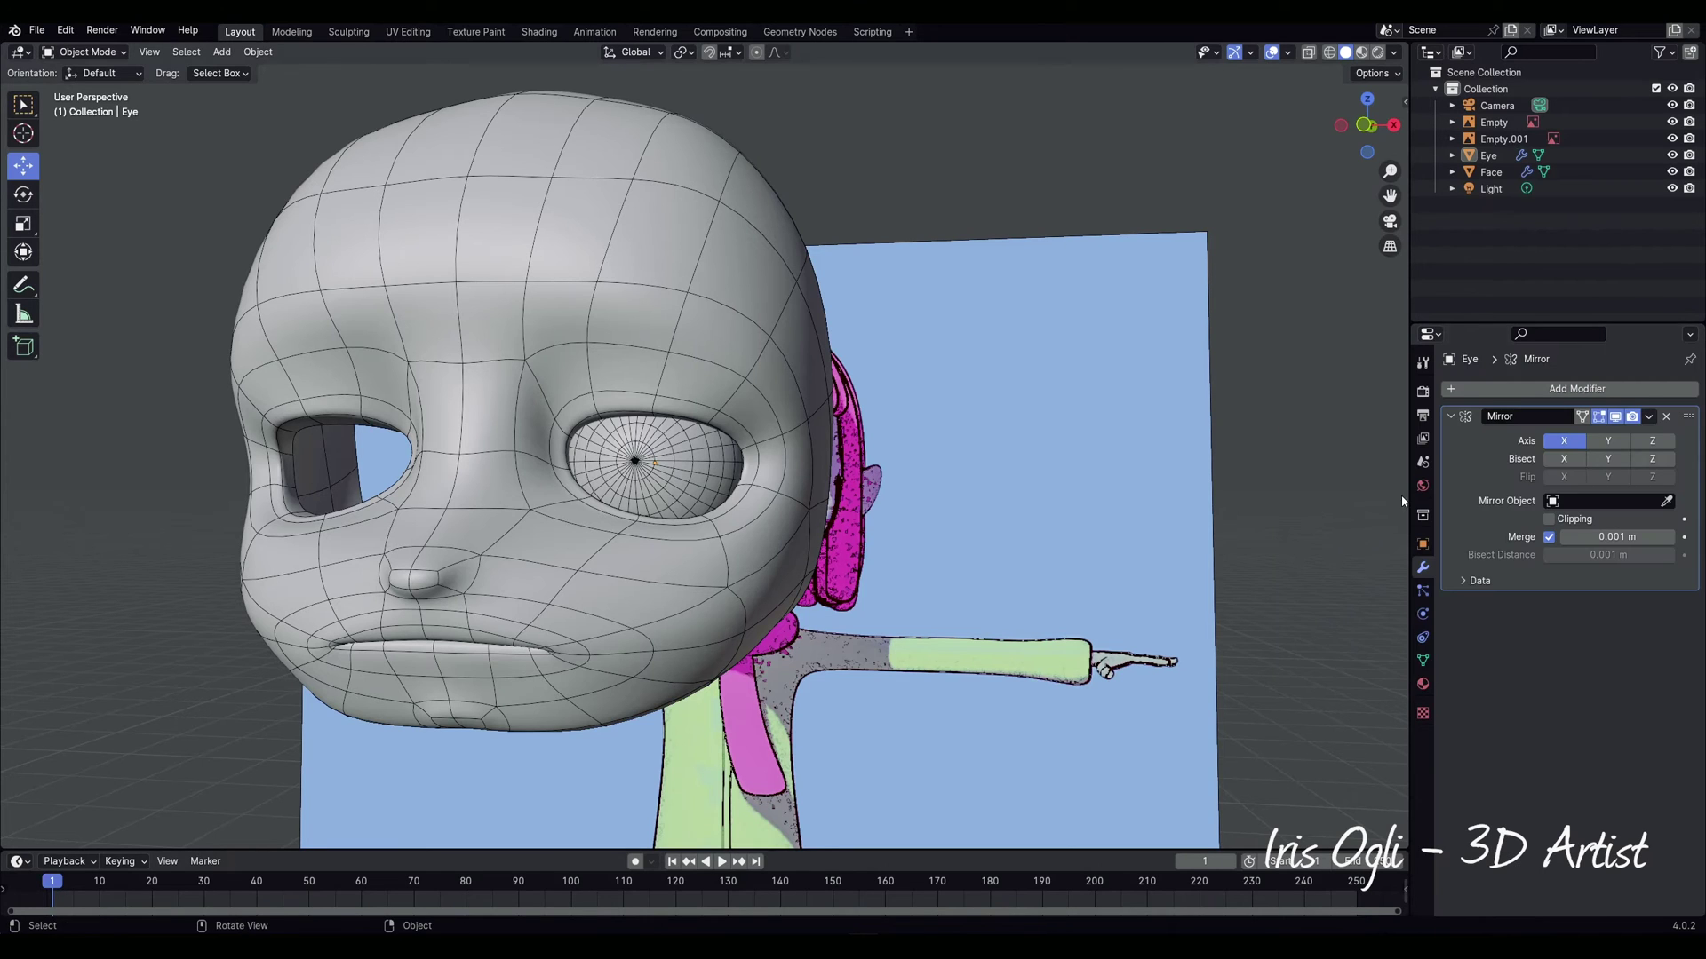
click(1555, 503)
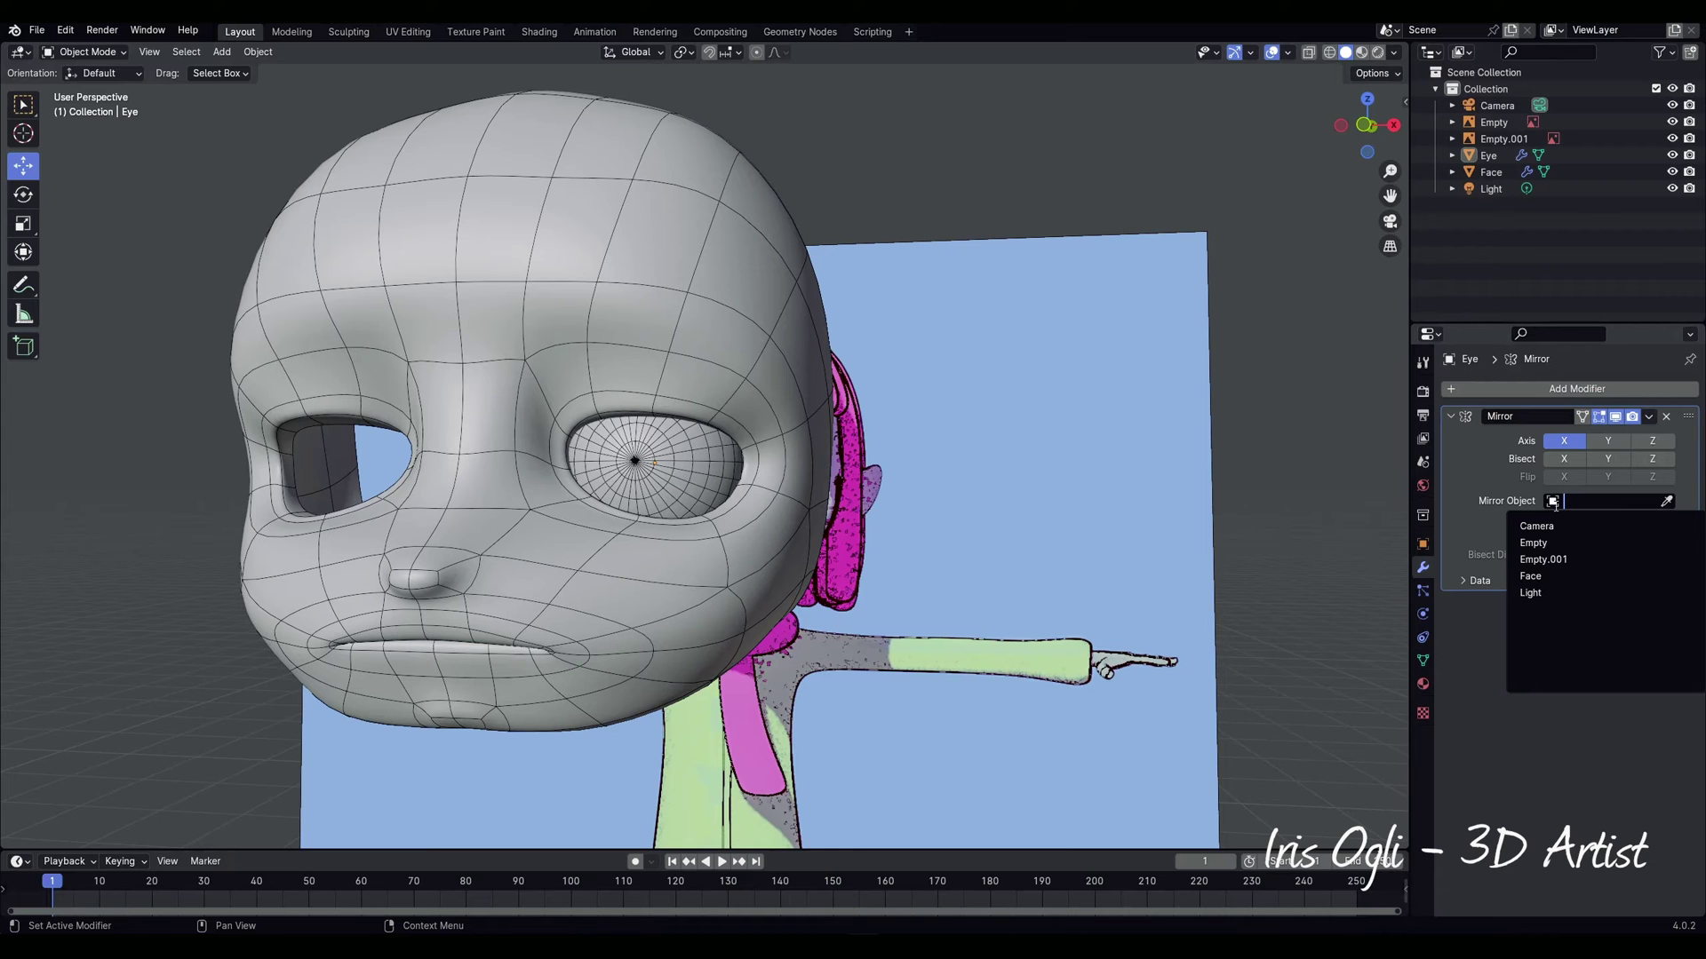
click(1542, 575)
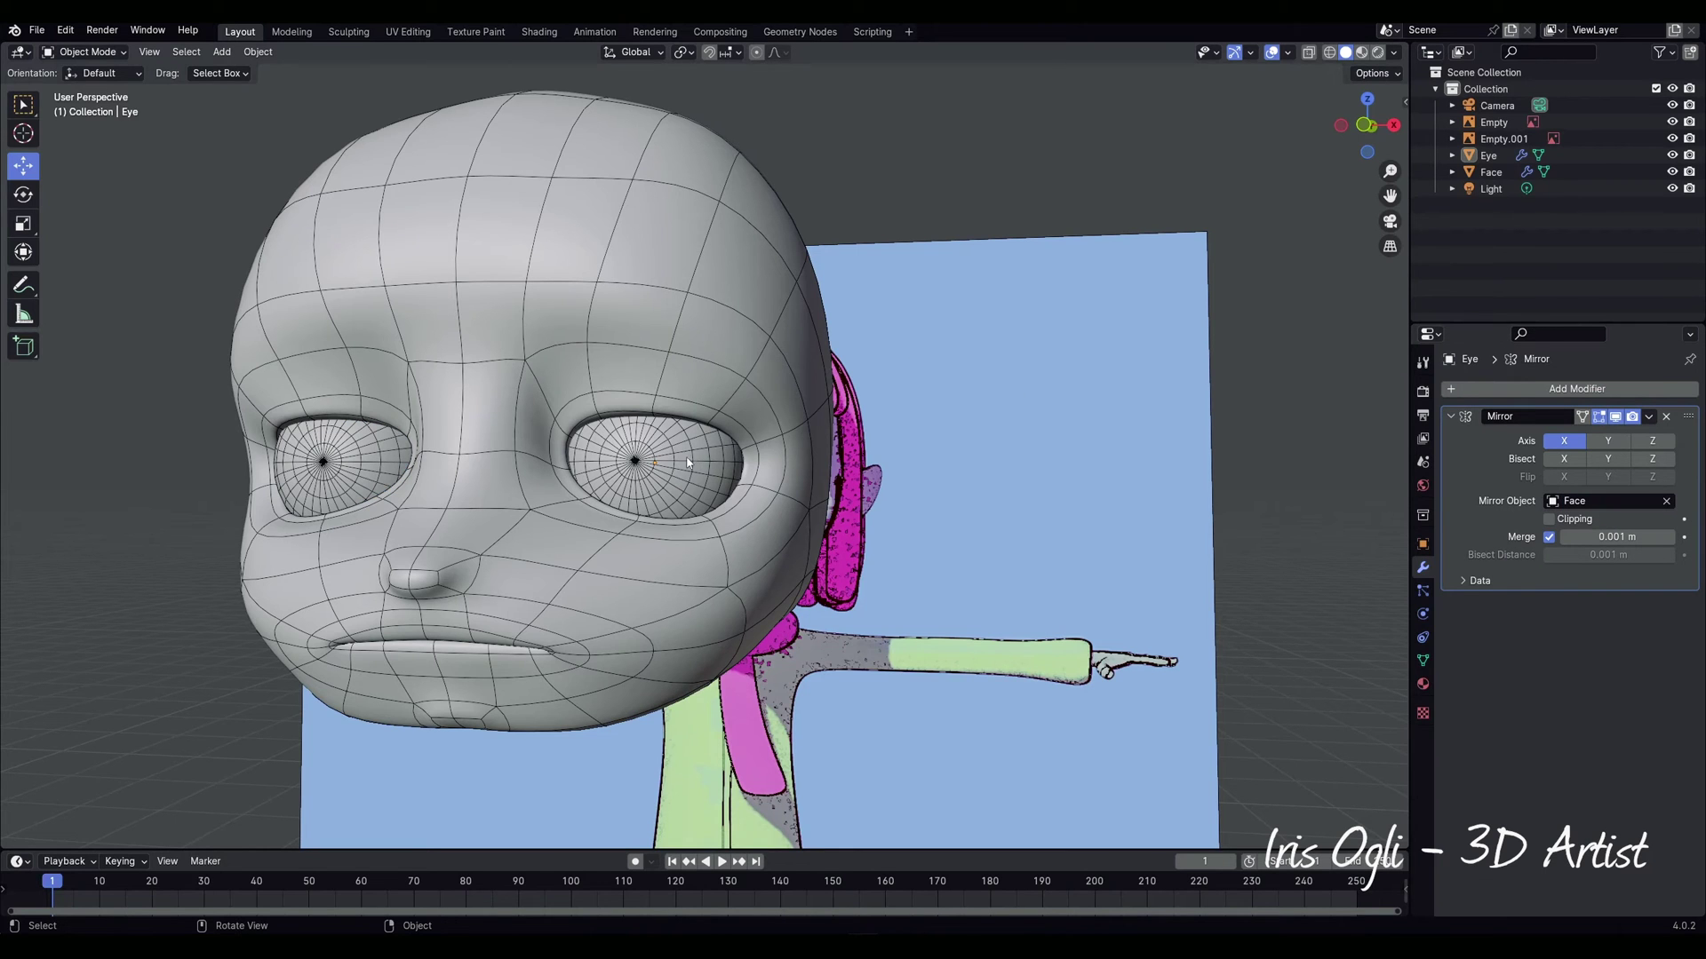
Step: Turn off the Face mesh's Subdivision viewport display and delete the half of the head on the negative X side
key(KP_1)
click(524, 286)
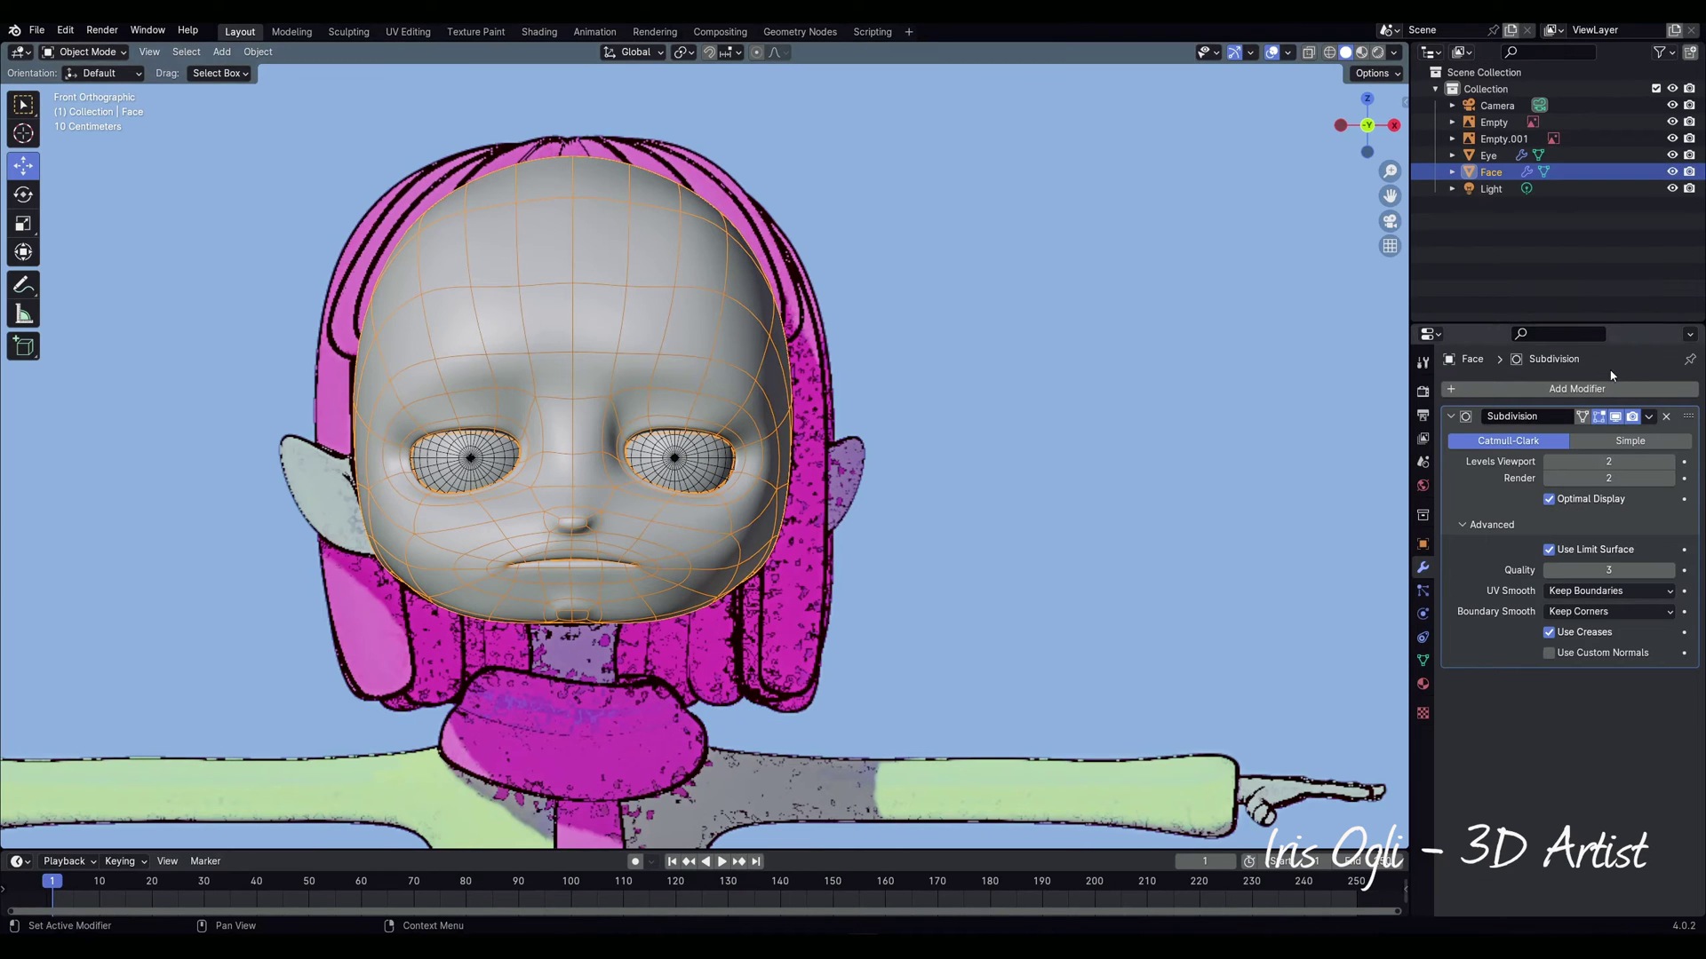
click(1616, 416)
key(Tab)
key(alt+z)
drag(273, 127, 569, 689)
key(x)
click(695, 657)
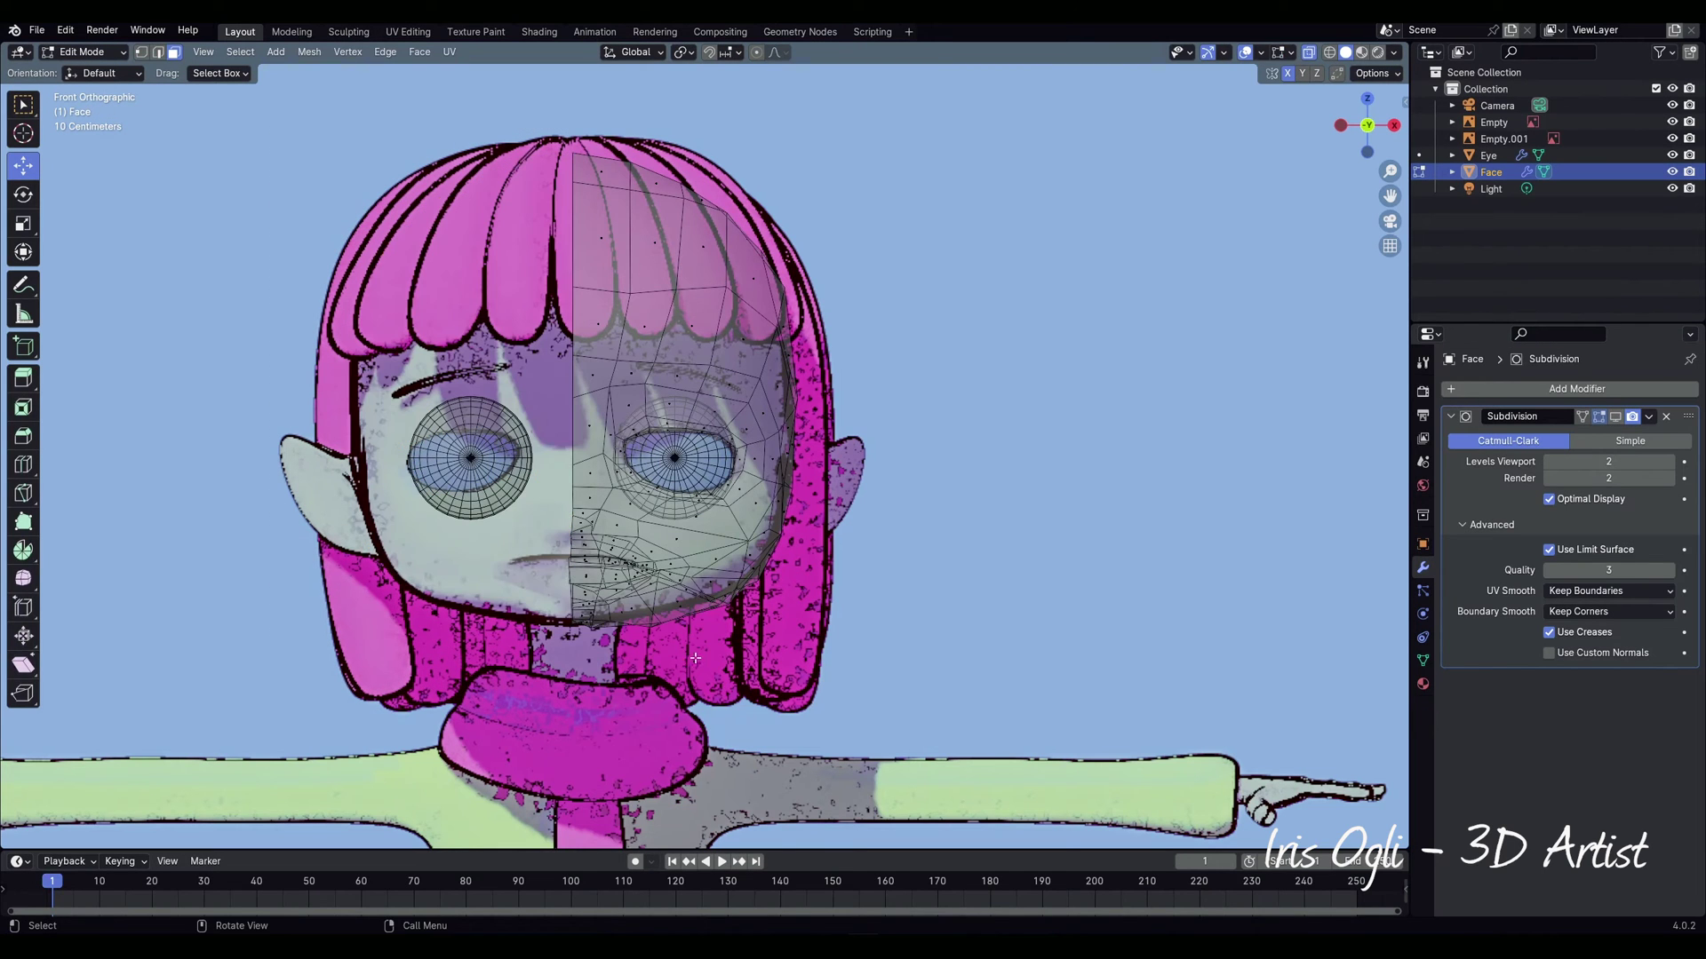
Step: Hide the reference images by disabling the Extras overlay, and align the half face's centre-line vertices with the mirror plane
click(1264, 53)
click(1148, 234)
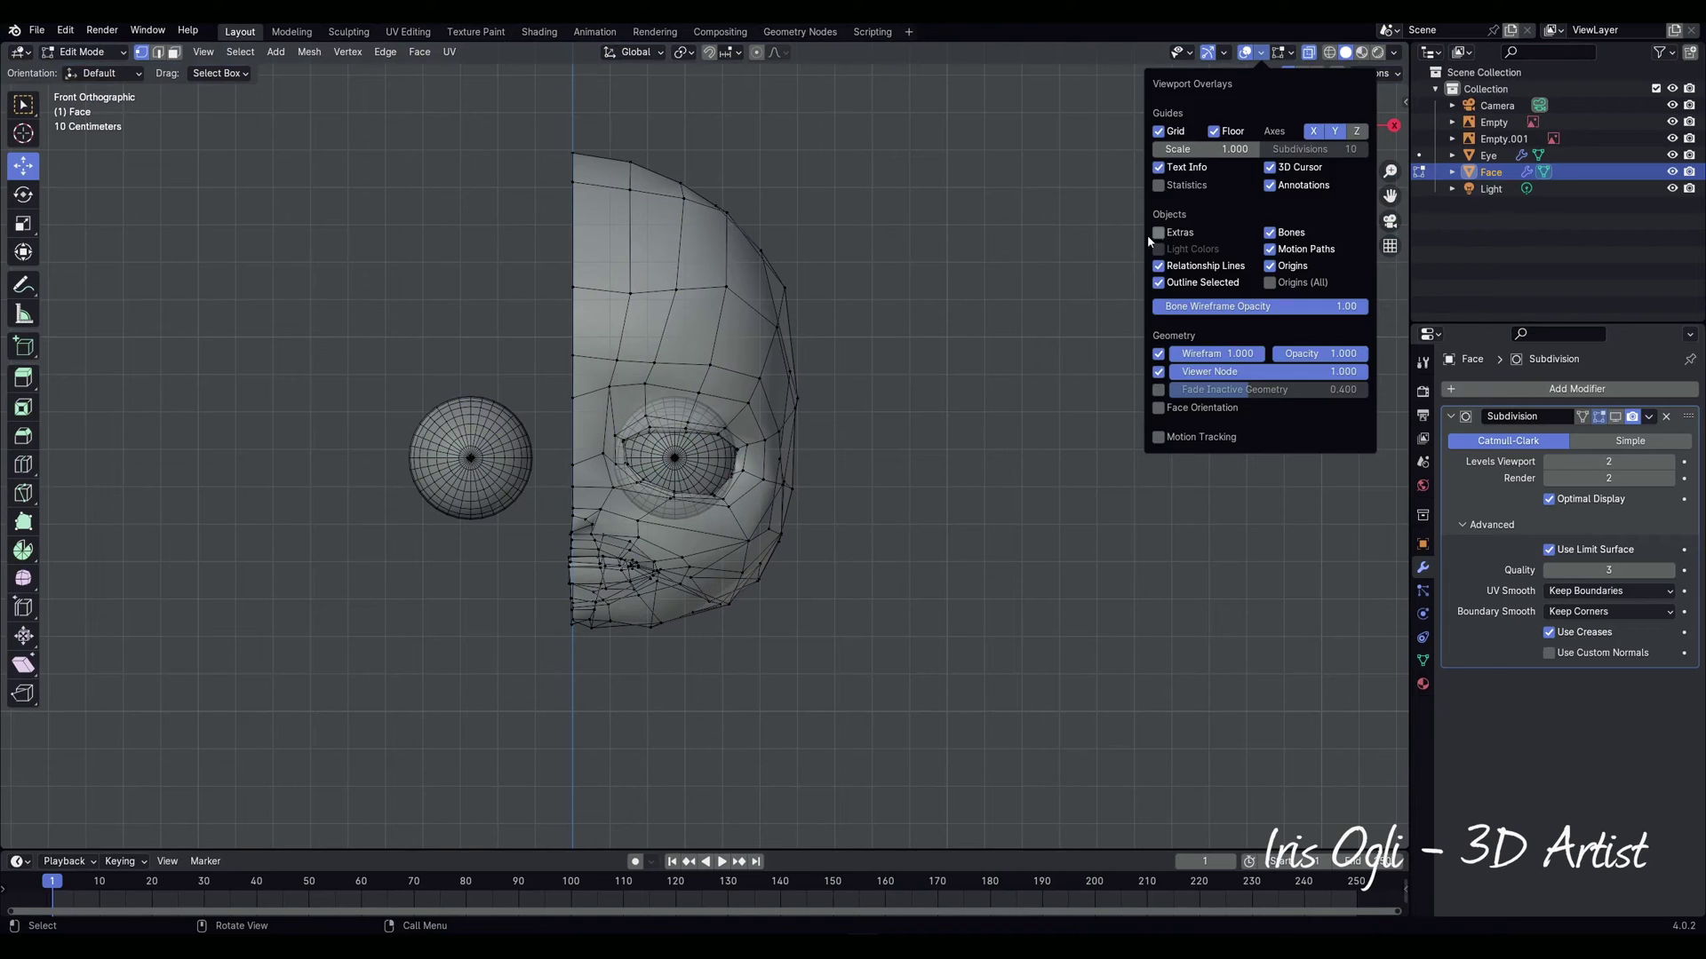
drag(557, 134, 577, 637)
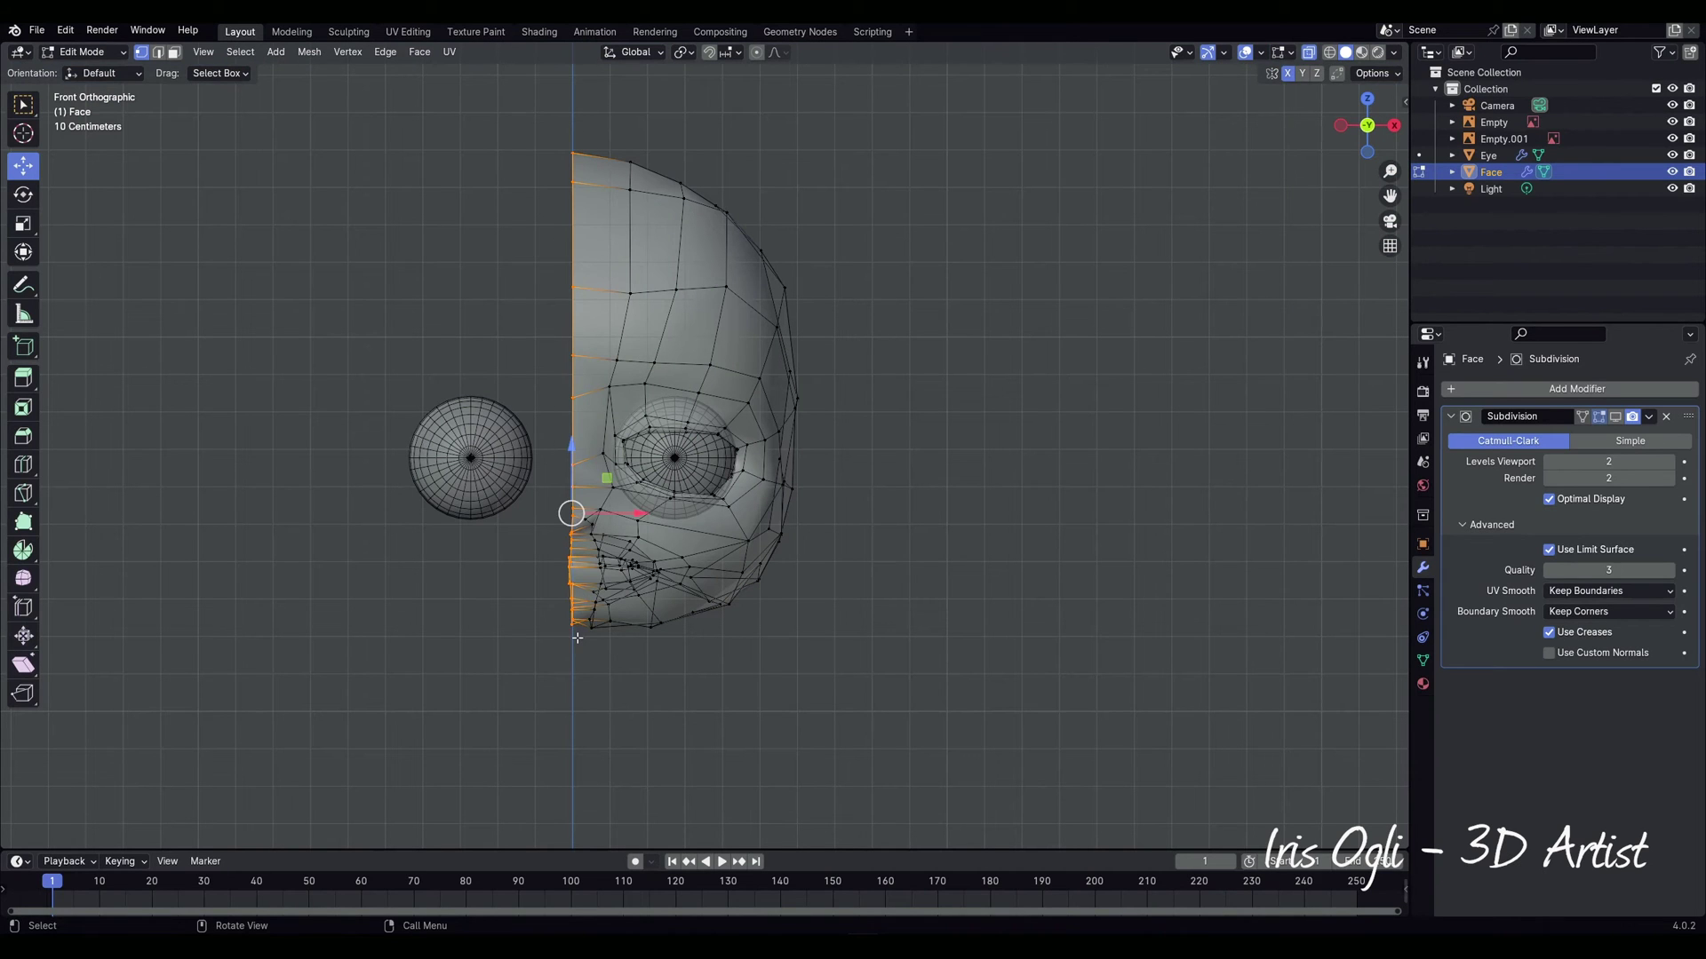
drag(639, 514, 640, 514)
click(629, 679)
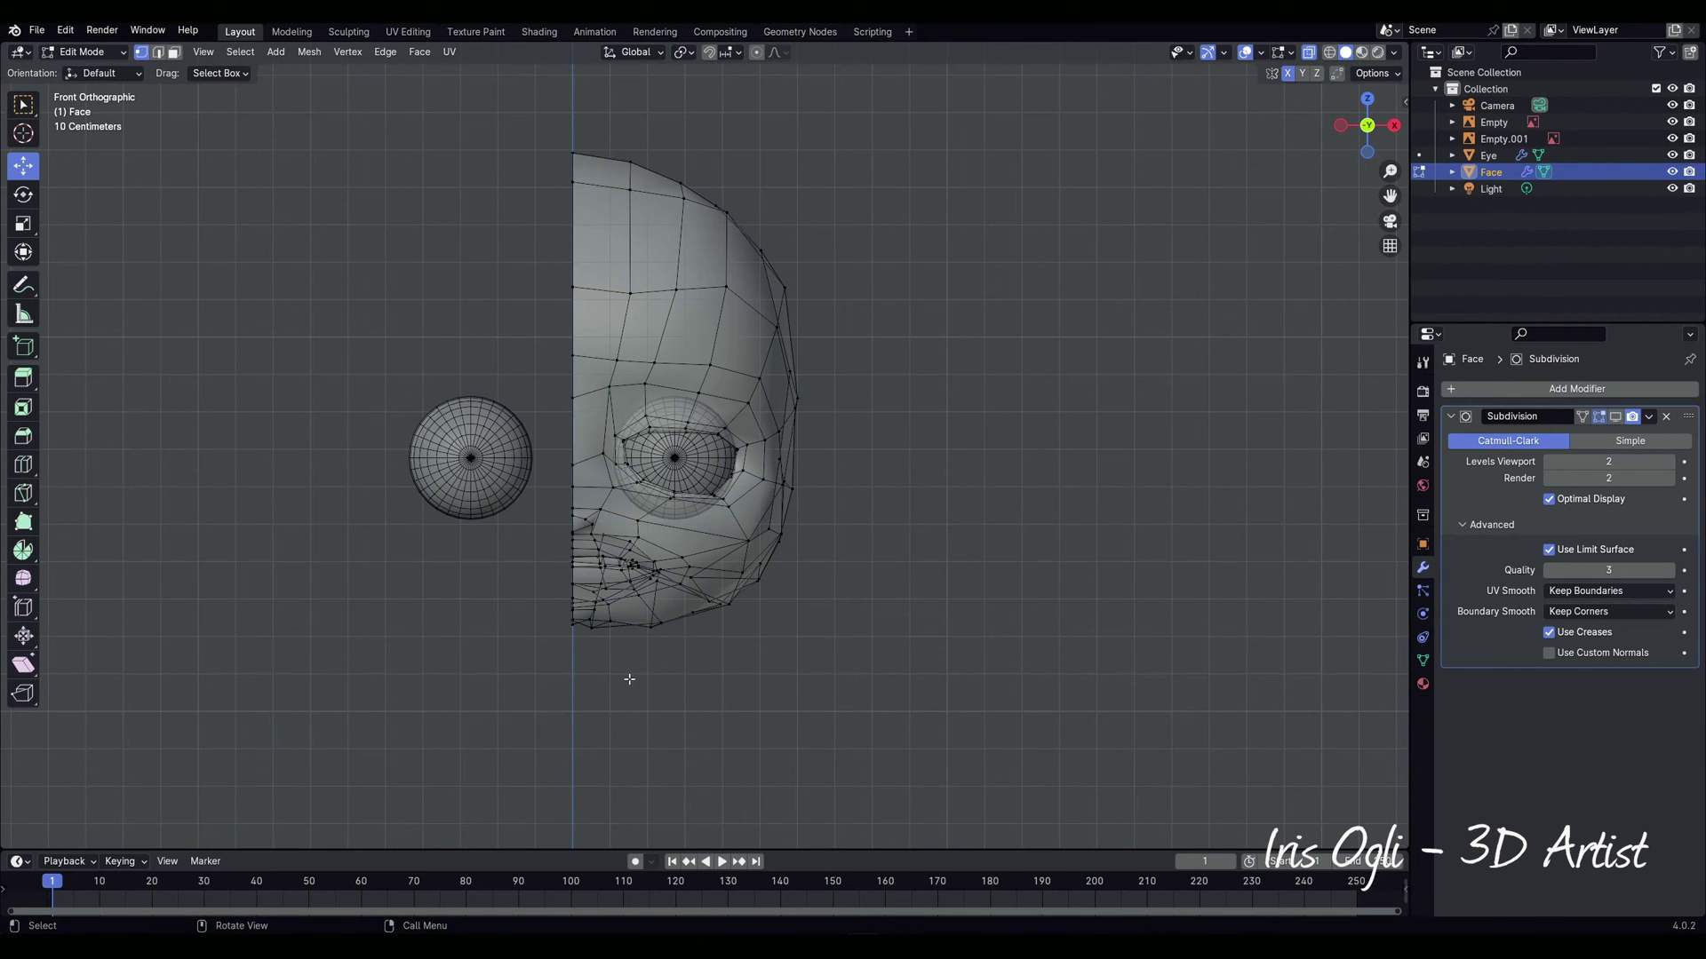
Step: Add a Mirror modifier on the X axis to the Face mesh
click(1553, 388)
mouse_move(1553, 385)
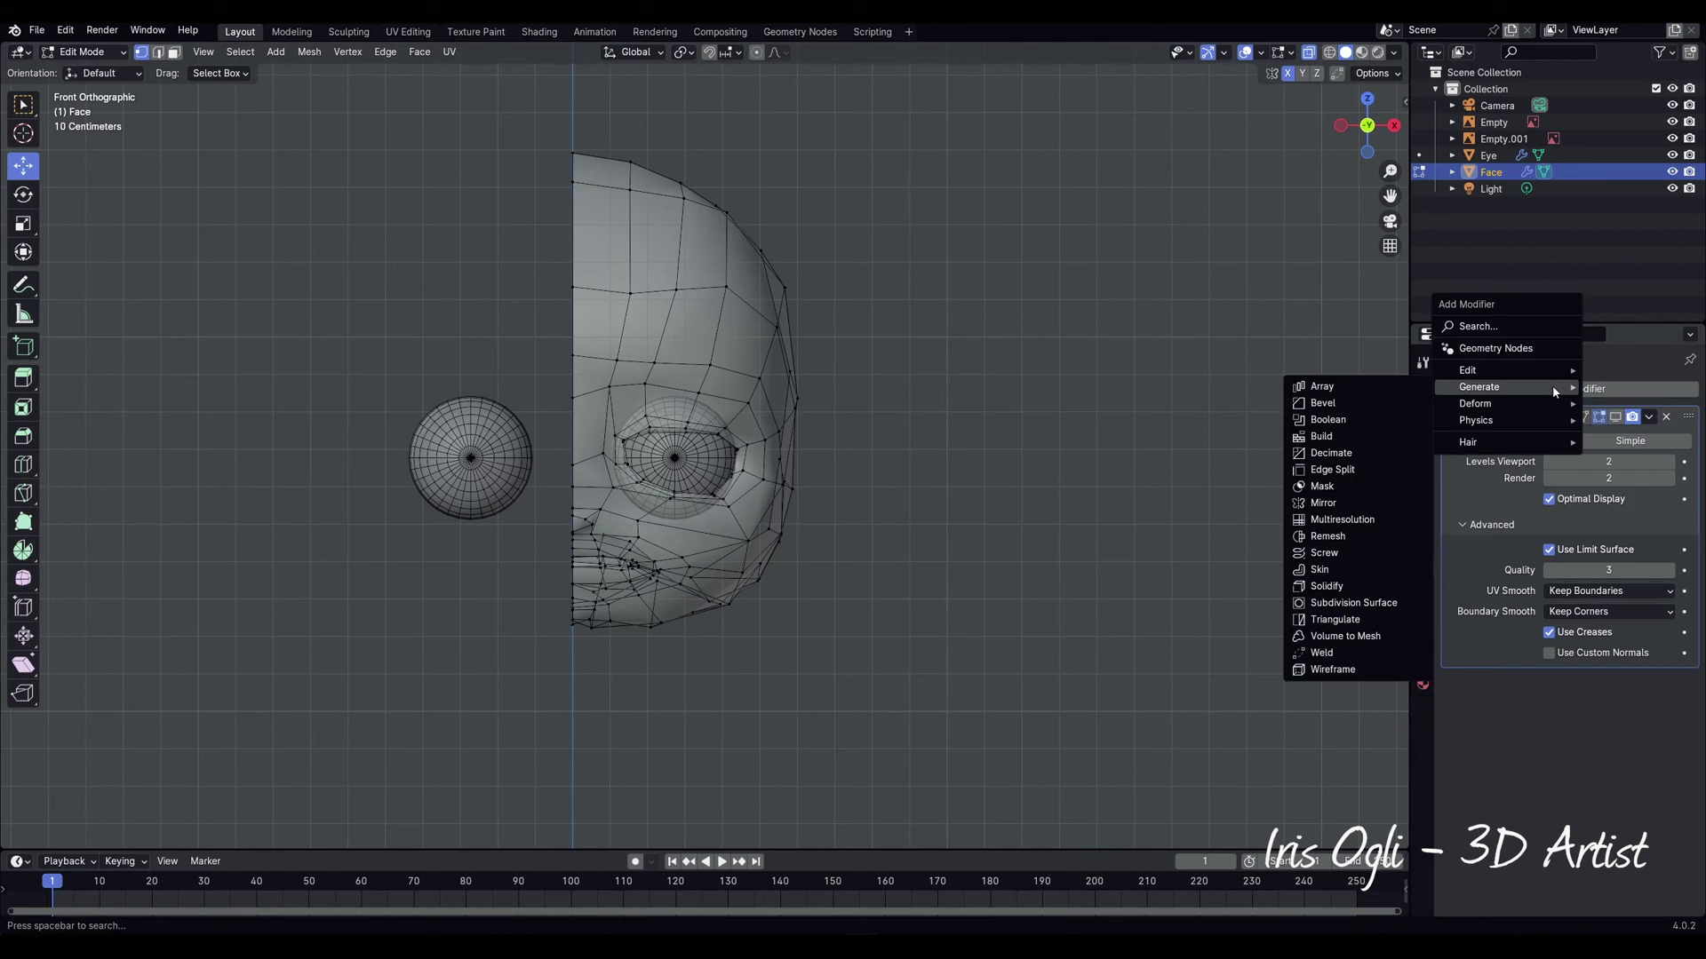
click(1342, 502)
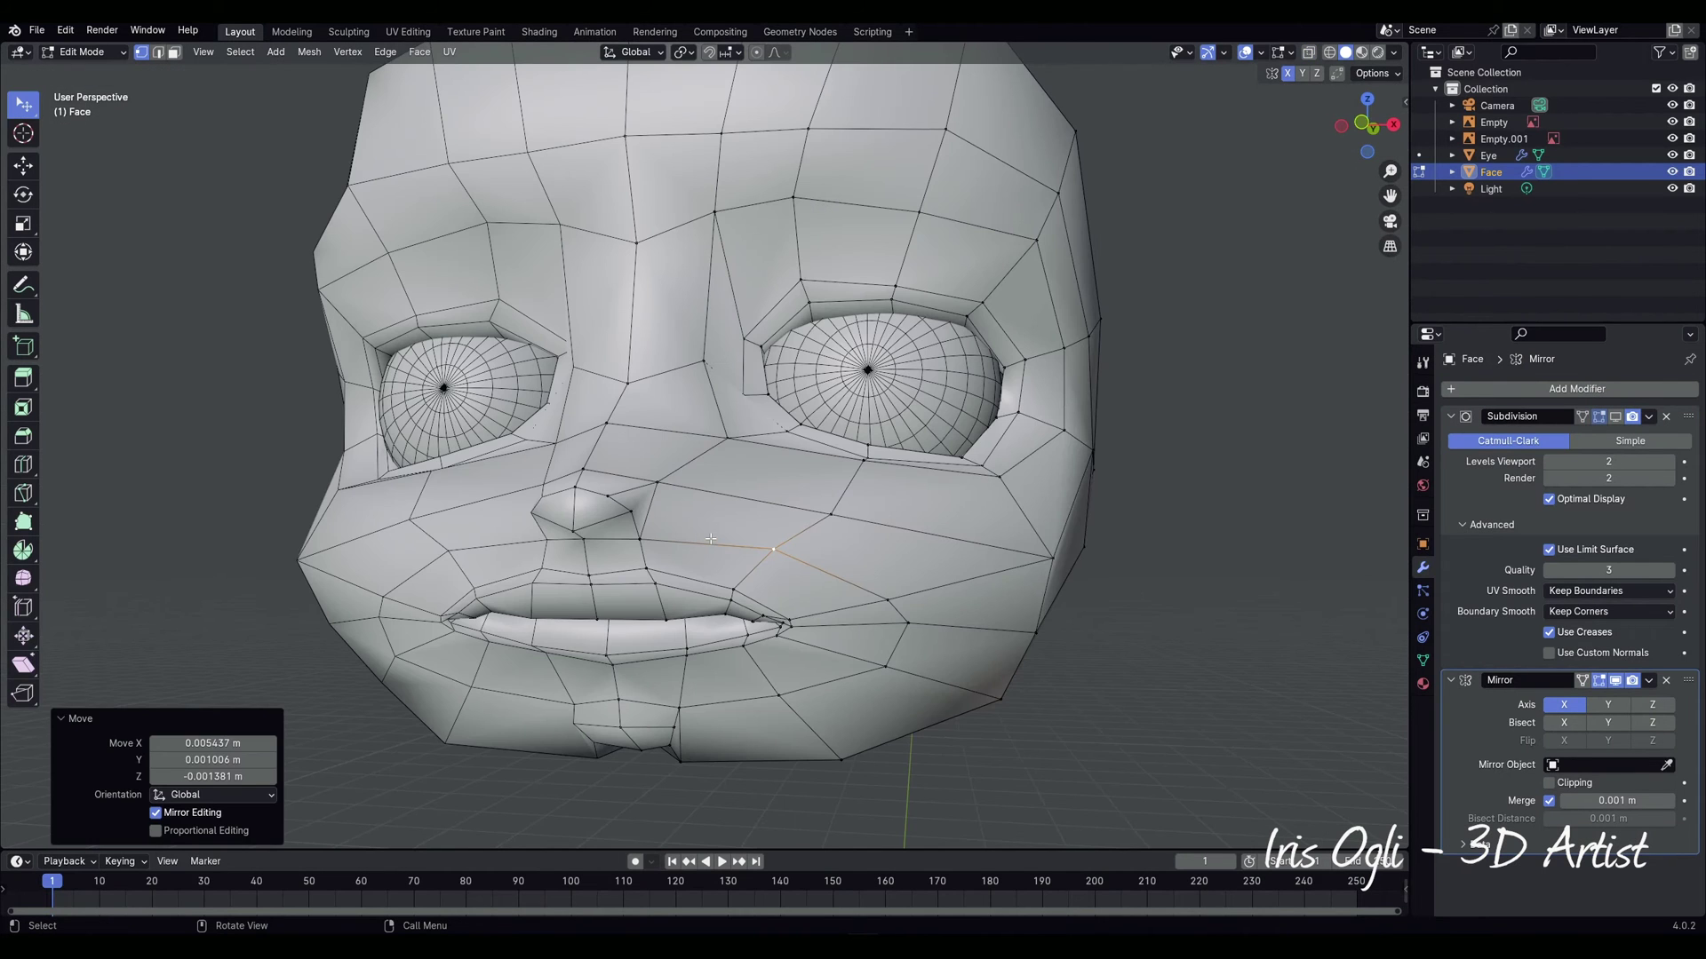
Step: Add a centred loop cut between the nose and cheek, and slide the neighbouring loop toward the mouth corner
key(ctrl+r)
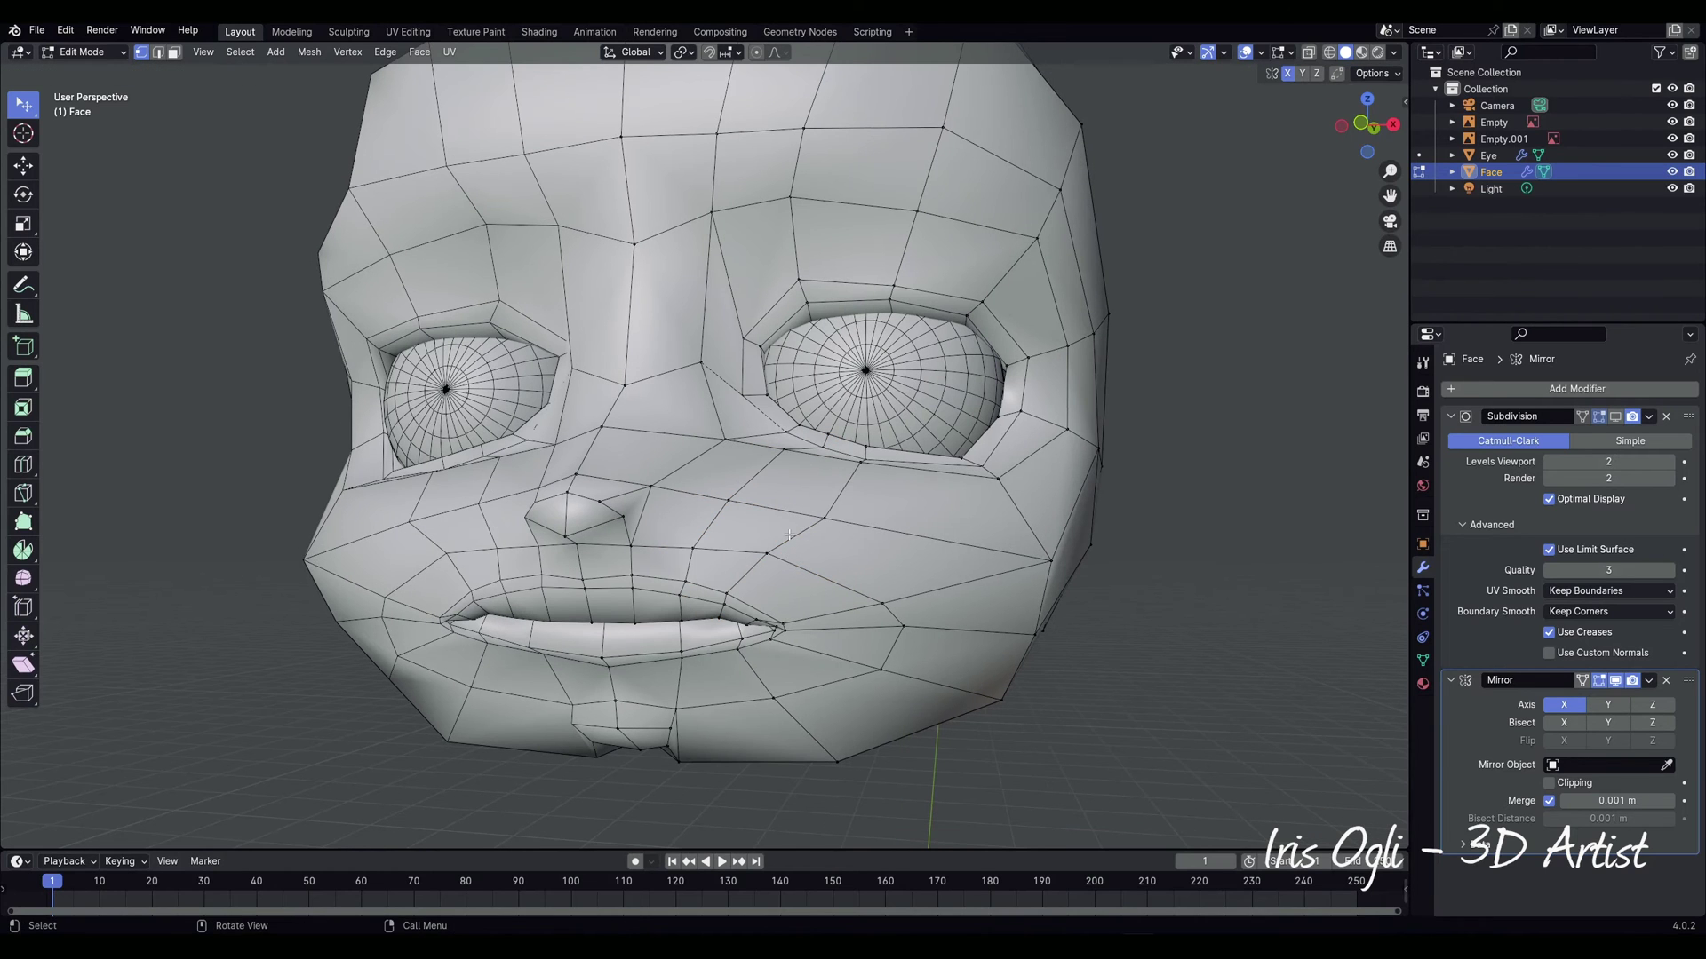
click(789, 534)
right_click(788, 534)
click(771, 706)
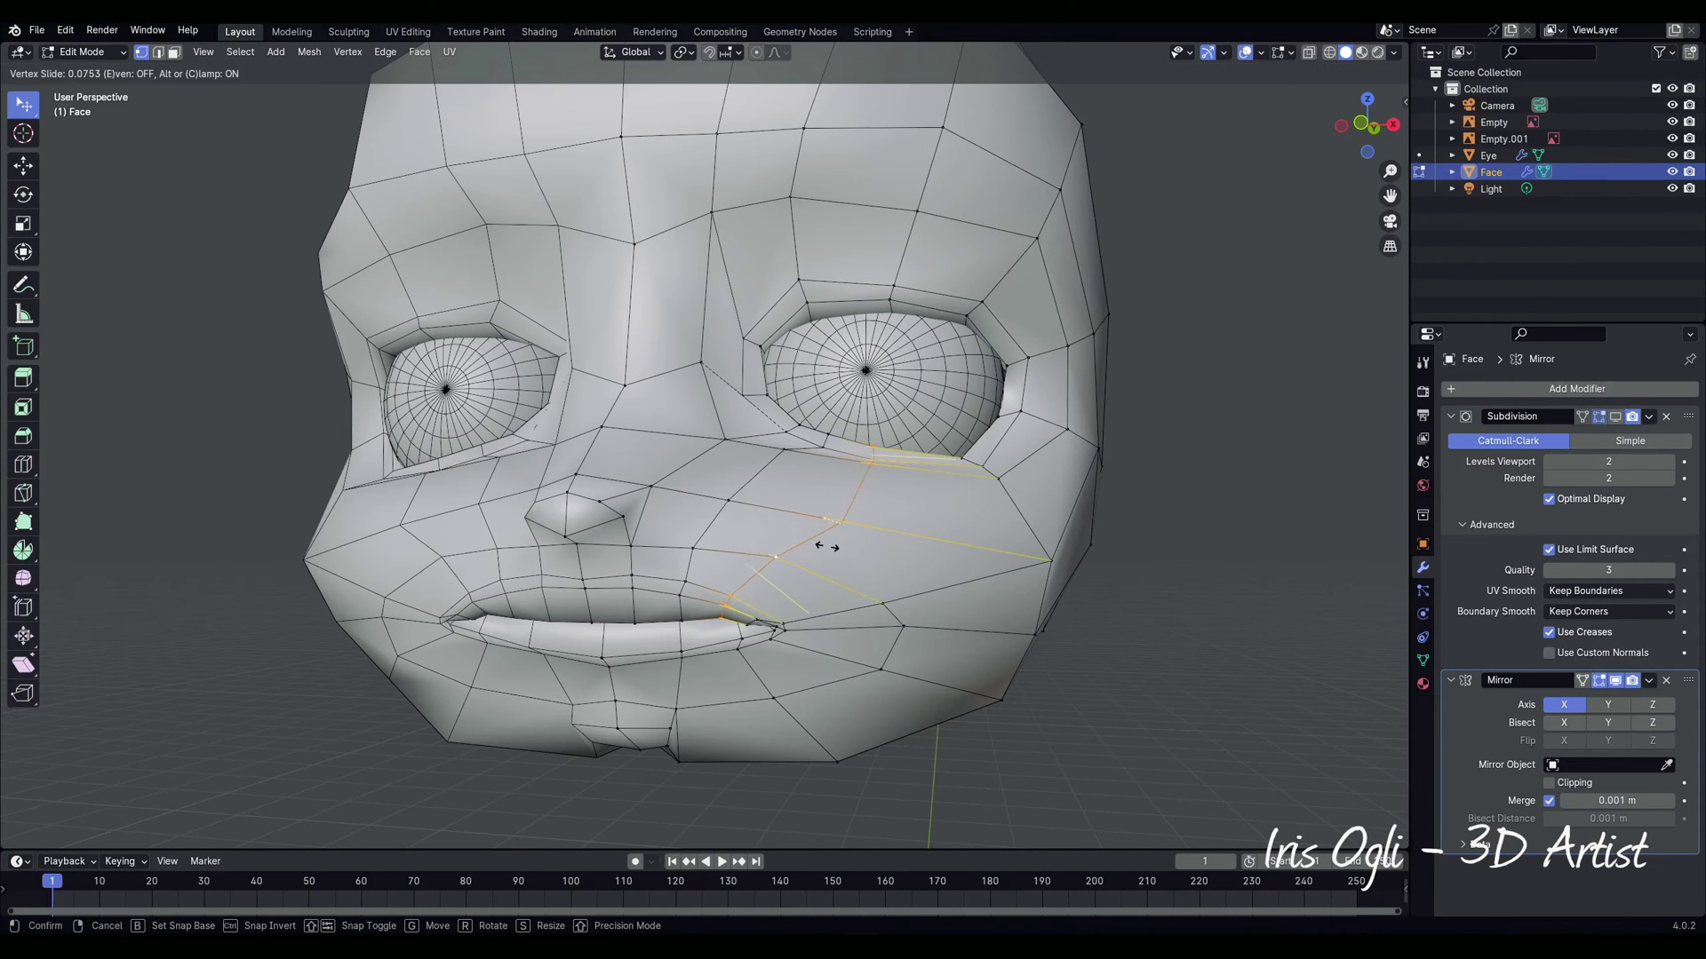
click(854, 553)
Step: Slide the edge loop running from the upper lip past the nose to the lower eyelid slightly outward
alt+click(721, 519)
key(g)
key(g)
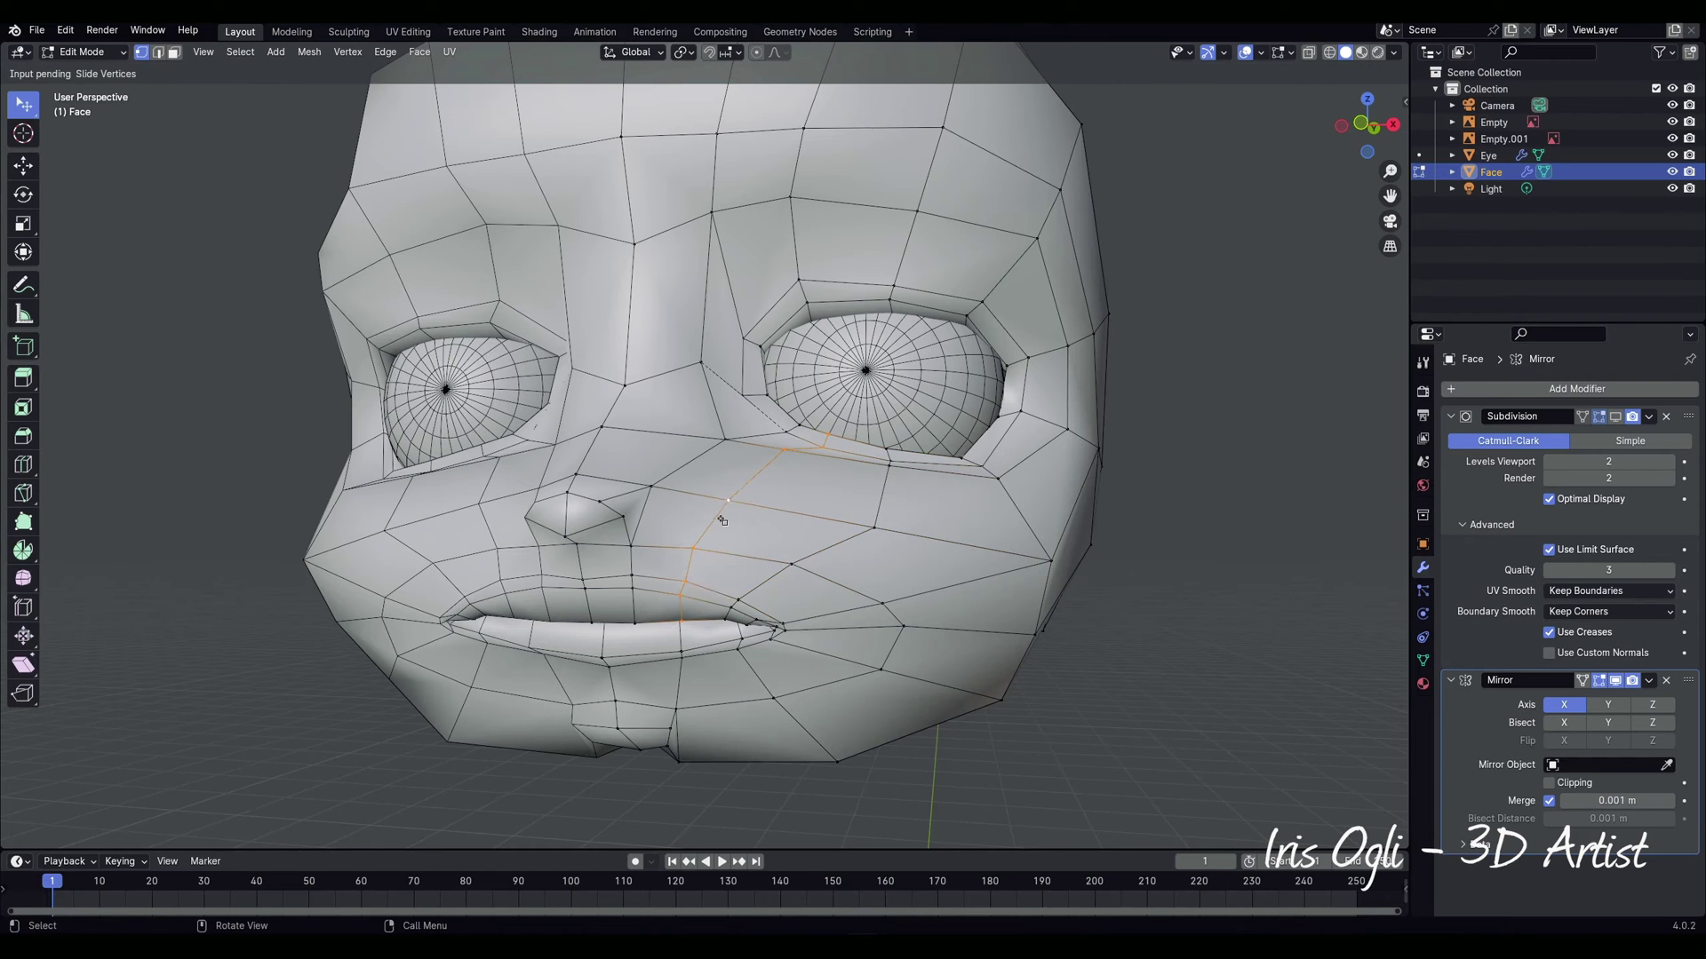
click(750, 522)
middle_drag(1047, 746, 1127, 671)
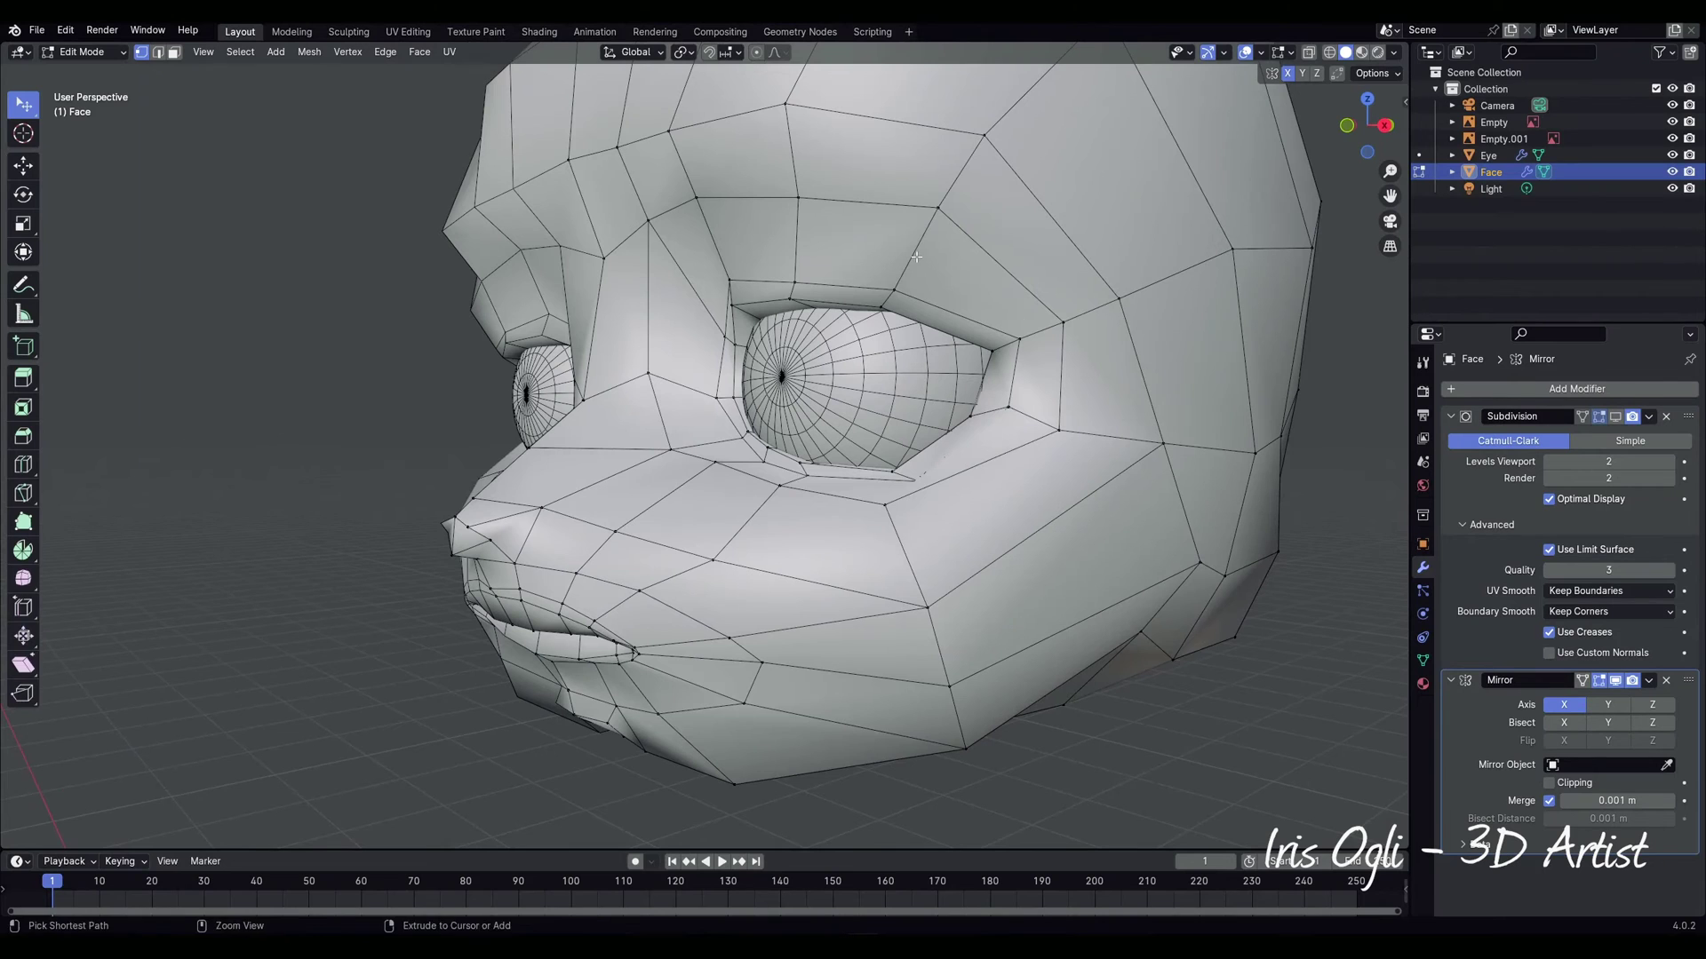
Step: Slide the edge loop that runs from the upper eyelid toward the brow to even out its spacing
alt+click(915, 255)
key(g)
key(g)
click(915, 258)
middle_drag(915, 258, 941, 267)
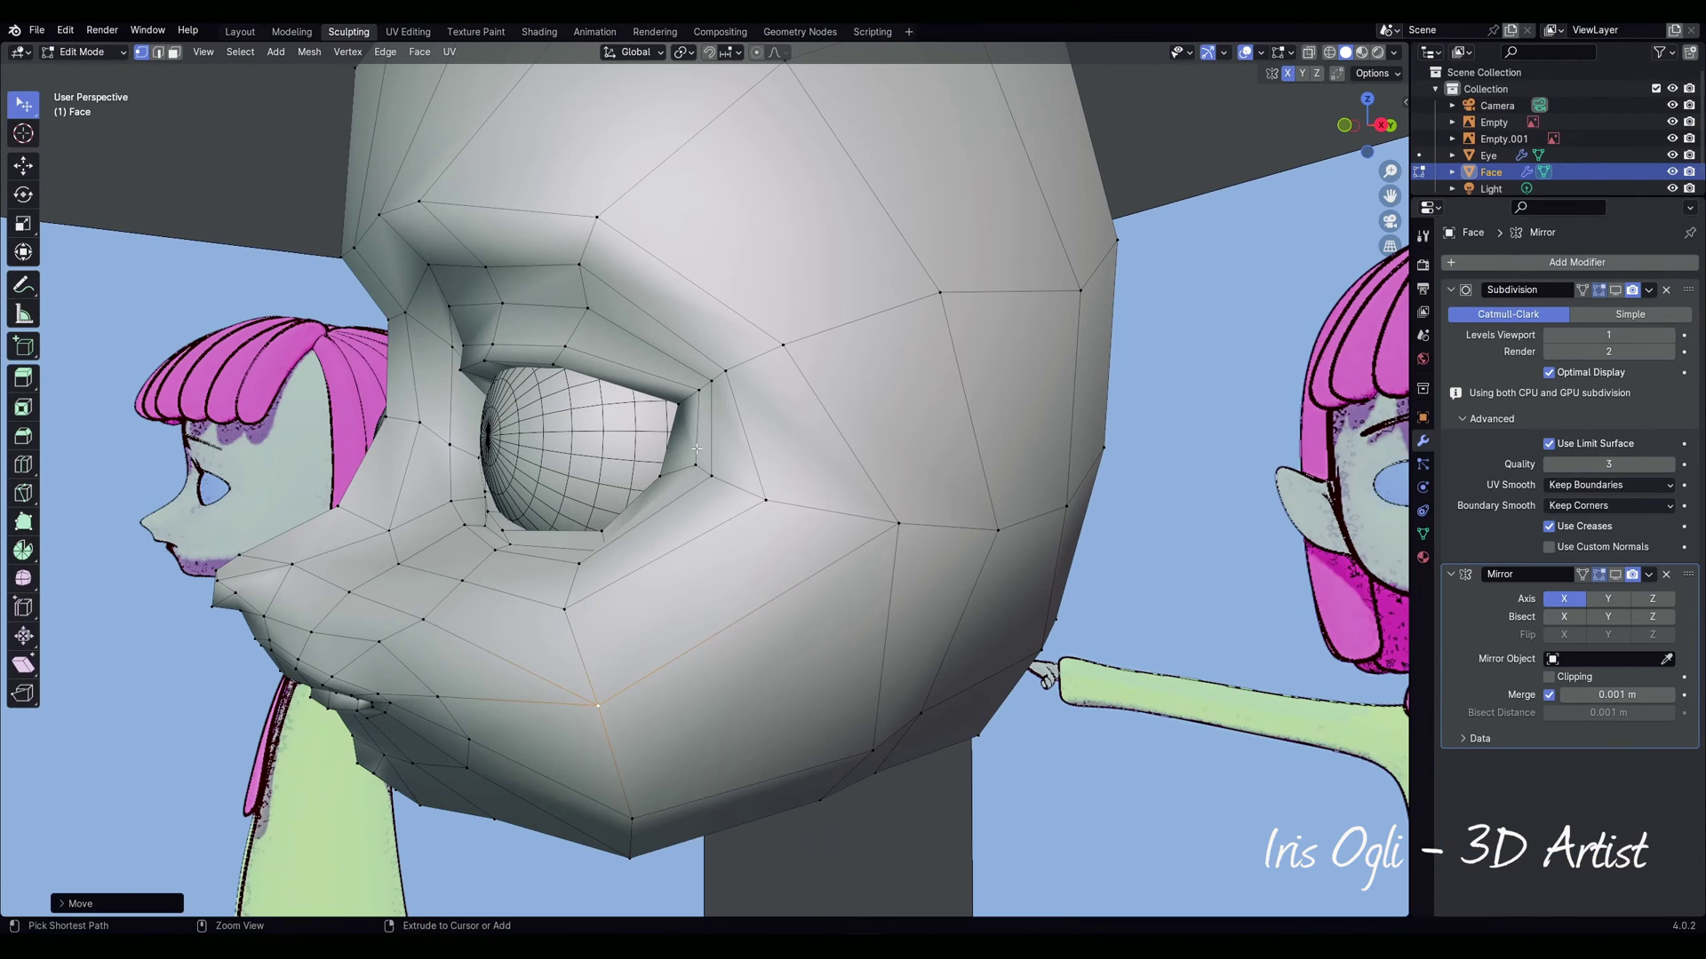
Step: Add two loop cuts running from the outer corner of the eye across the side of the head
key(ctrl+r)
click(697, 448)
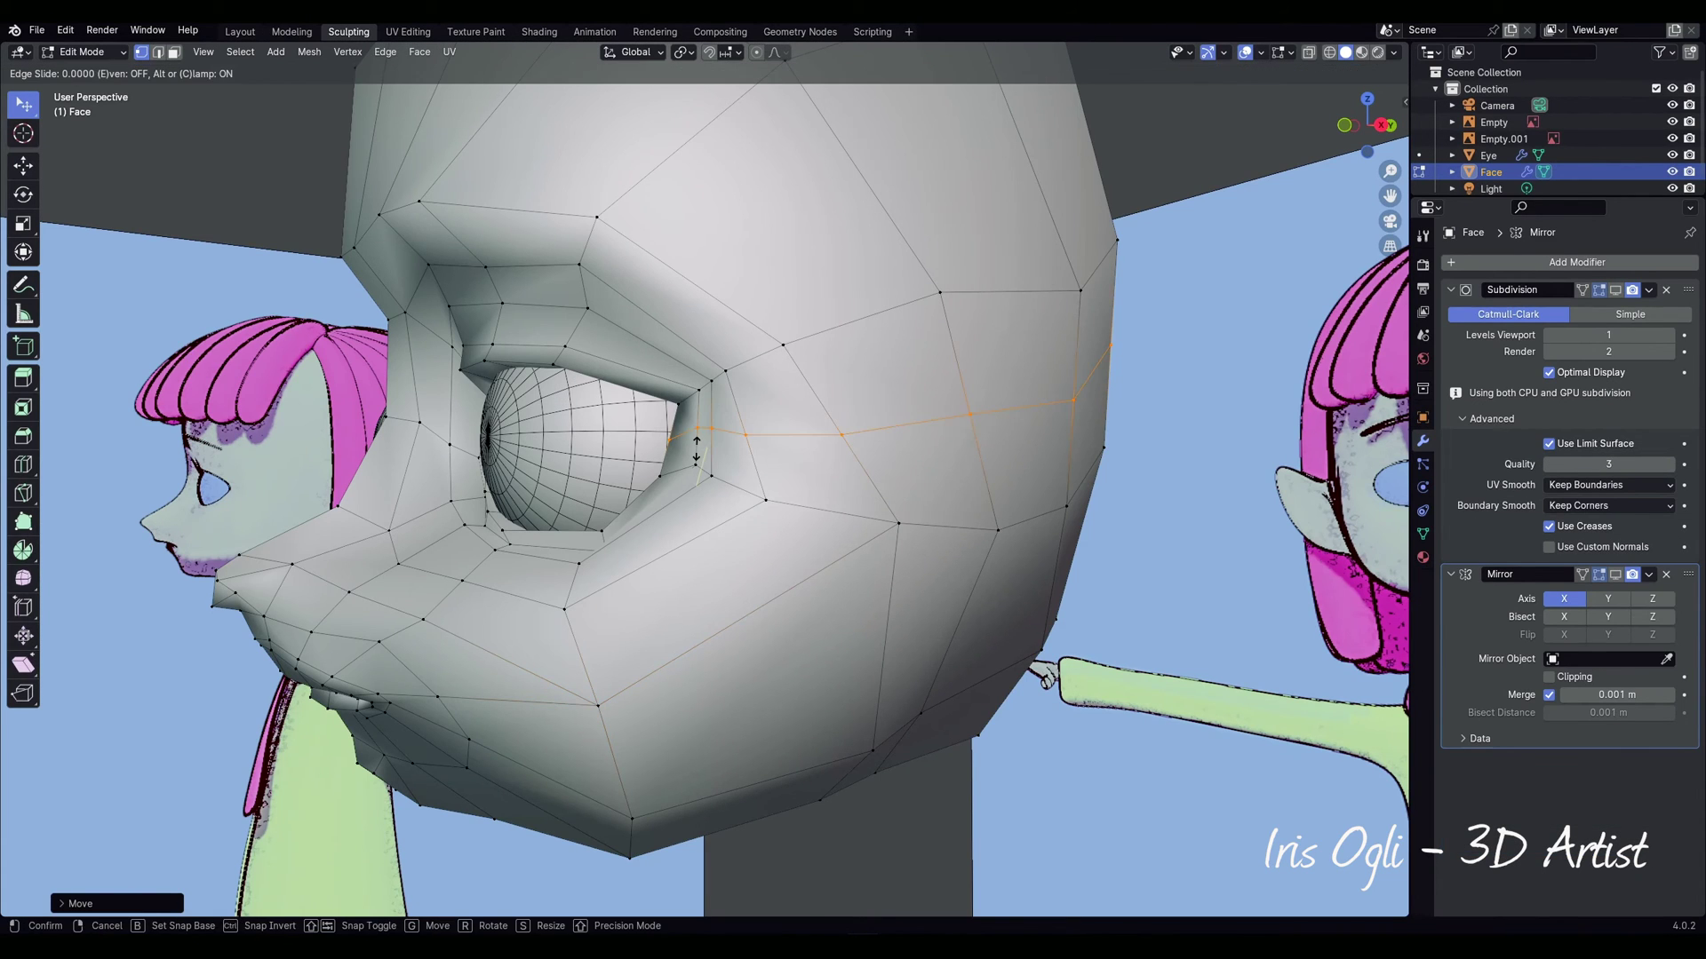
click(697, 424)
middle_drag(698, 424, 762, 417)
key(ctrl+r)
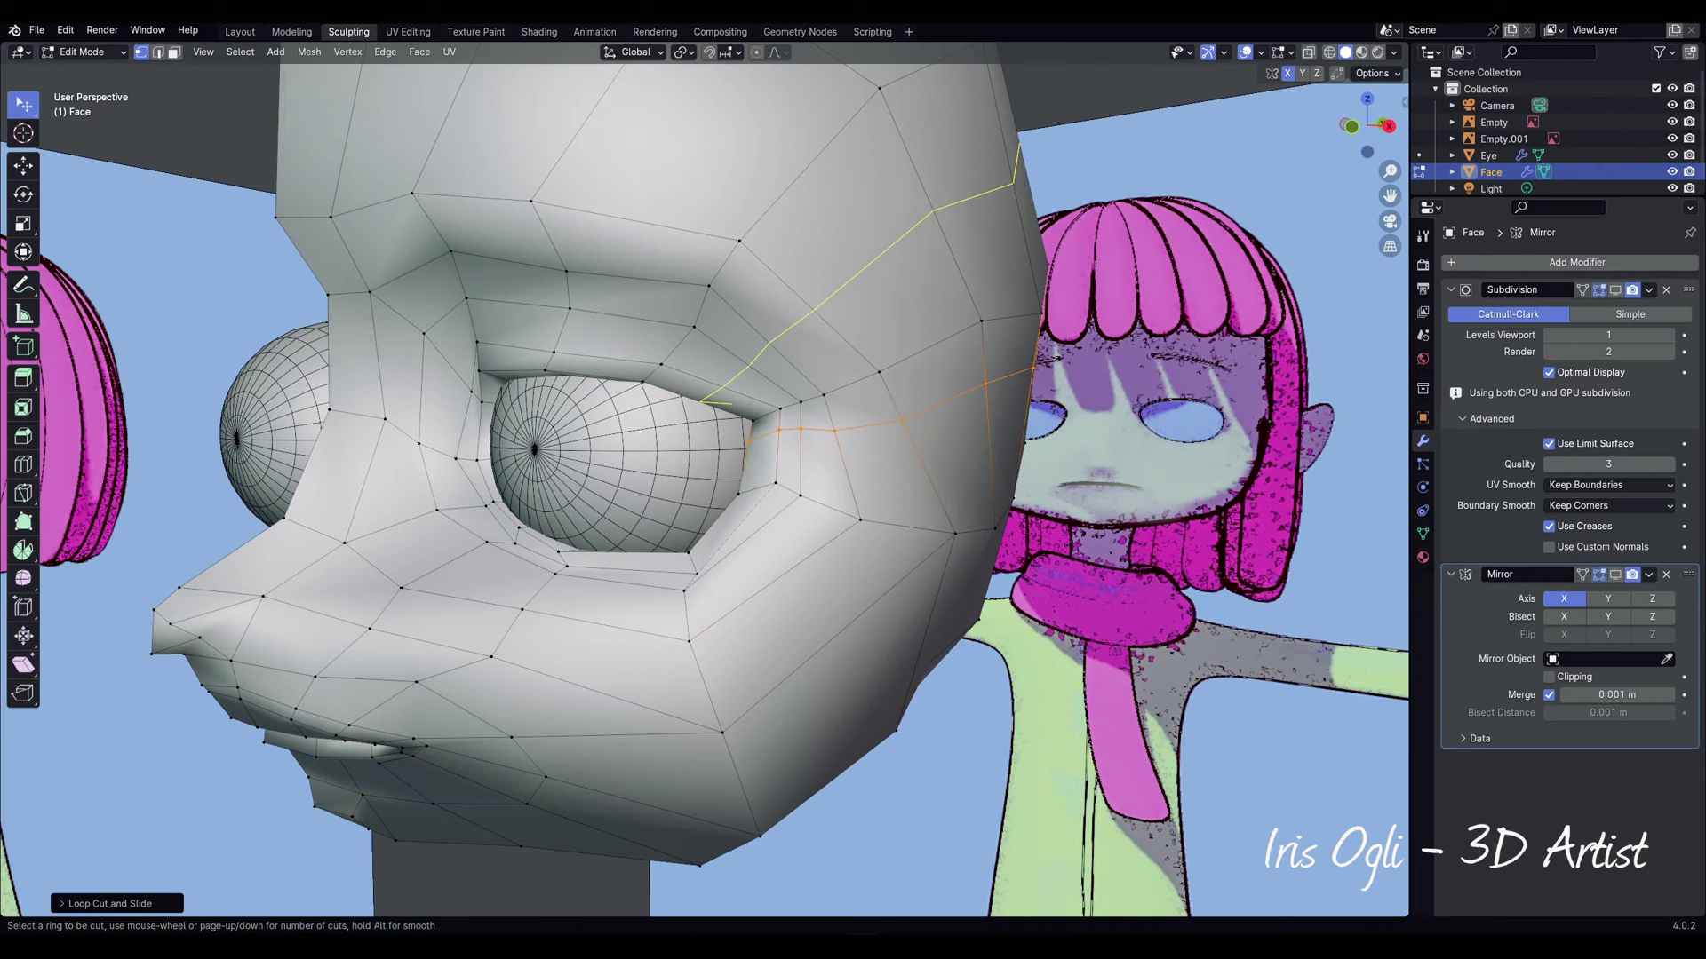
click(812, 313)
click(842, 337)
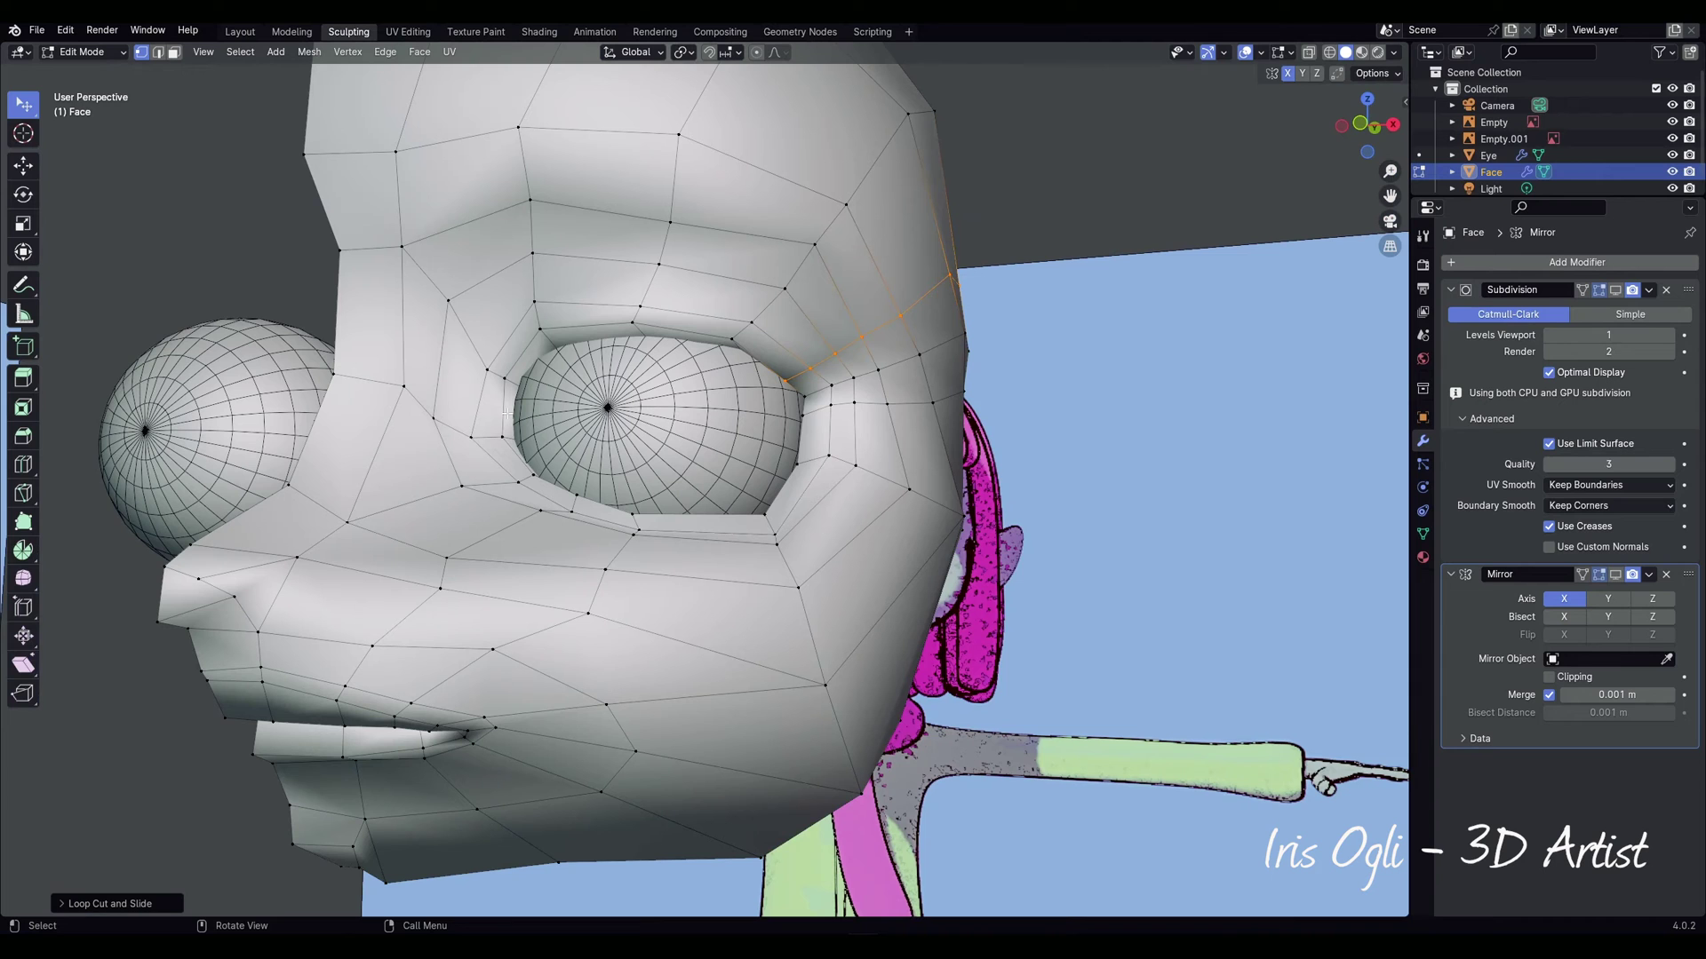
Step: Add two loop cuts from the inner corner of the eye across the bridge of the nose
key(ctrl+r)
click(505, 421)
click(505, 421)
key(ctrl+r)
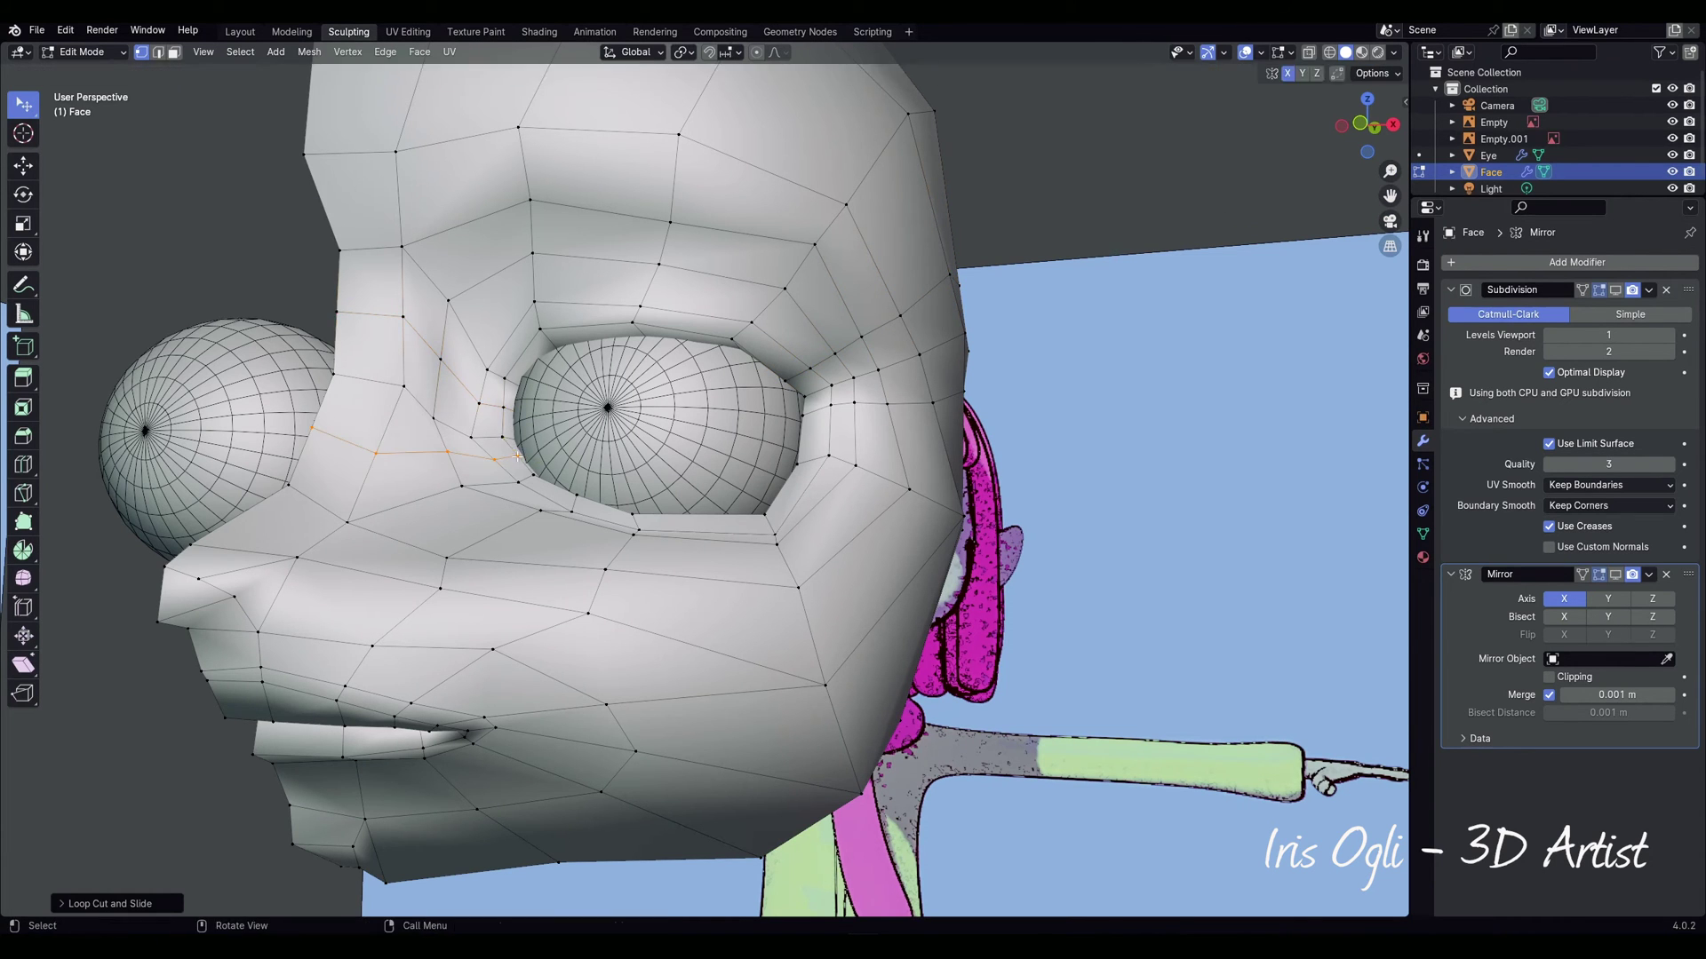
Step: Reposition individual vertices around the eye opening and cheek to smooth the eye contour
scroll(408, 579, down, 3)
scroll(408, 580, up, 6)
drag(408, 579, 434, 636)
middle_drag(442, 316, 494, 370)
middle_drag(941, 526, 902, 471)
drag(940, 560, 946, 574)
drag(482, 385, 488, 393)
mouse_move(498, 399)
middle_down()
mouse_move(539, 463)
mouse_move(500, 421)
middle_up()
Step: Hide the Eye object, shift the rim of the Face mesh's eye opening, and extrude and scale it into an eyelid edge
click(1672, 155)
mouse_move(639, 533)
middle_down()
mouse_move(685, 556)
mouse_move(590, 609)
middle_up()
key(Tab)
click(521, 589)
click(21, 166)
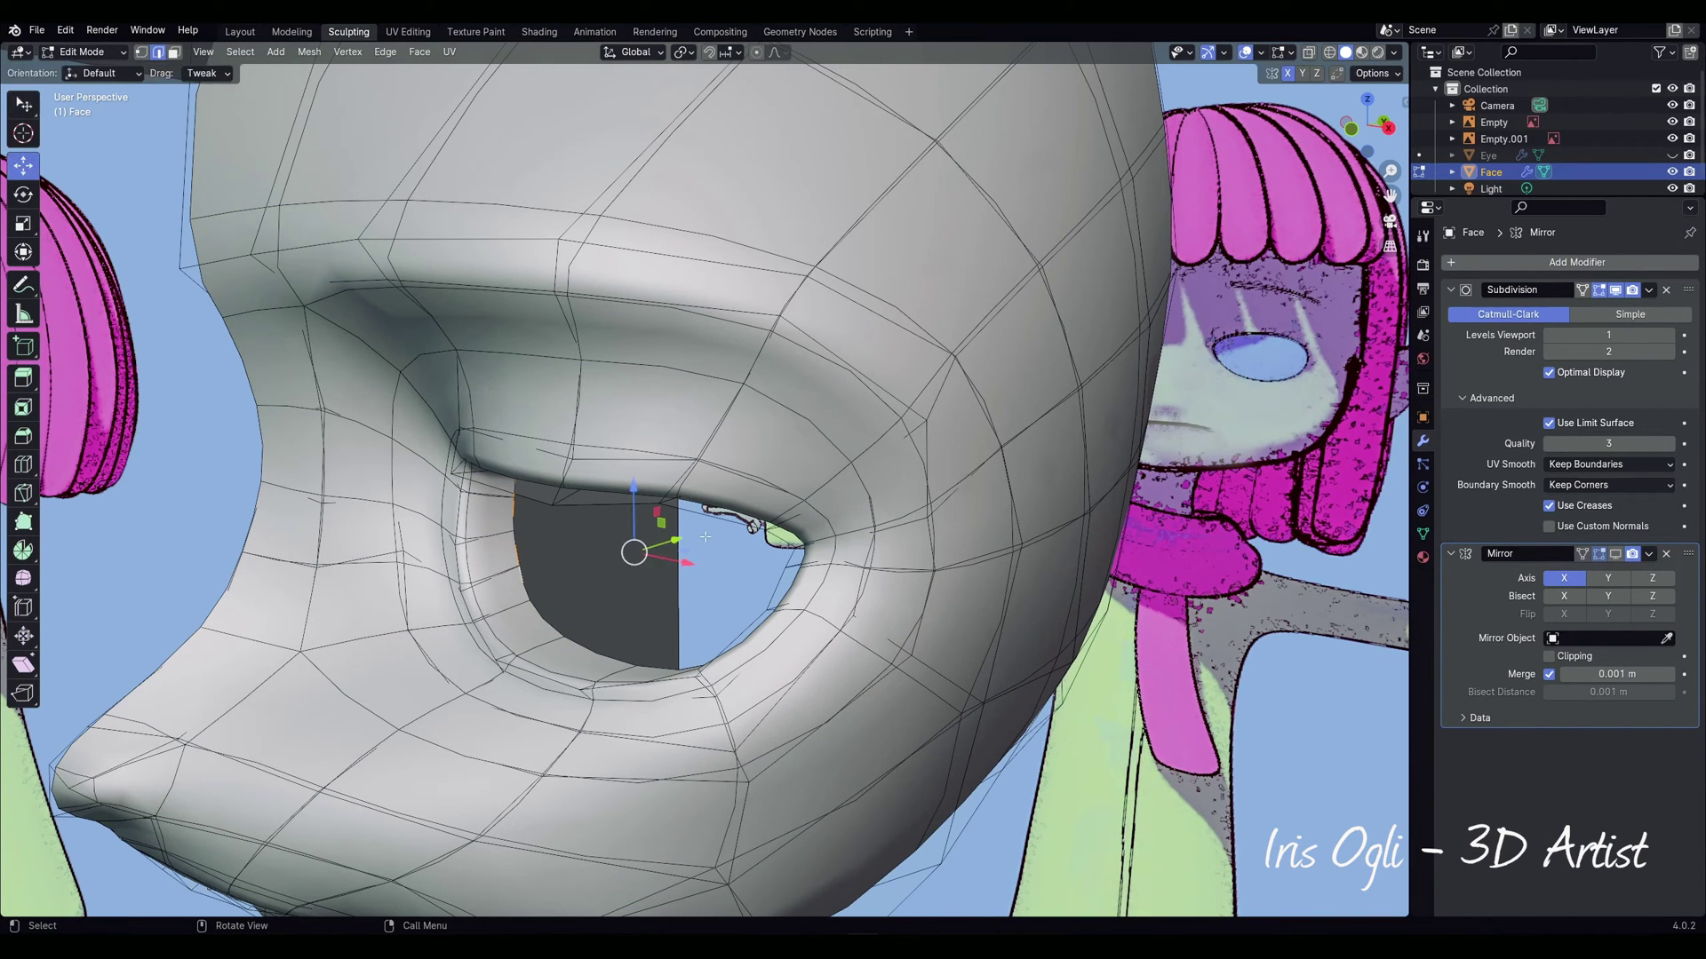
drag(671, 539, 645, 548)
key(e)
key(s)
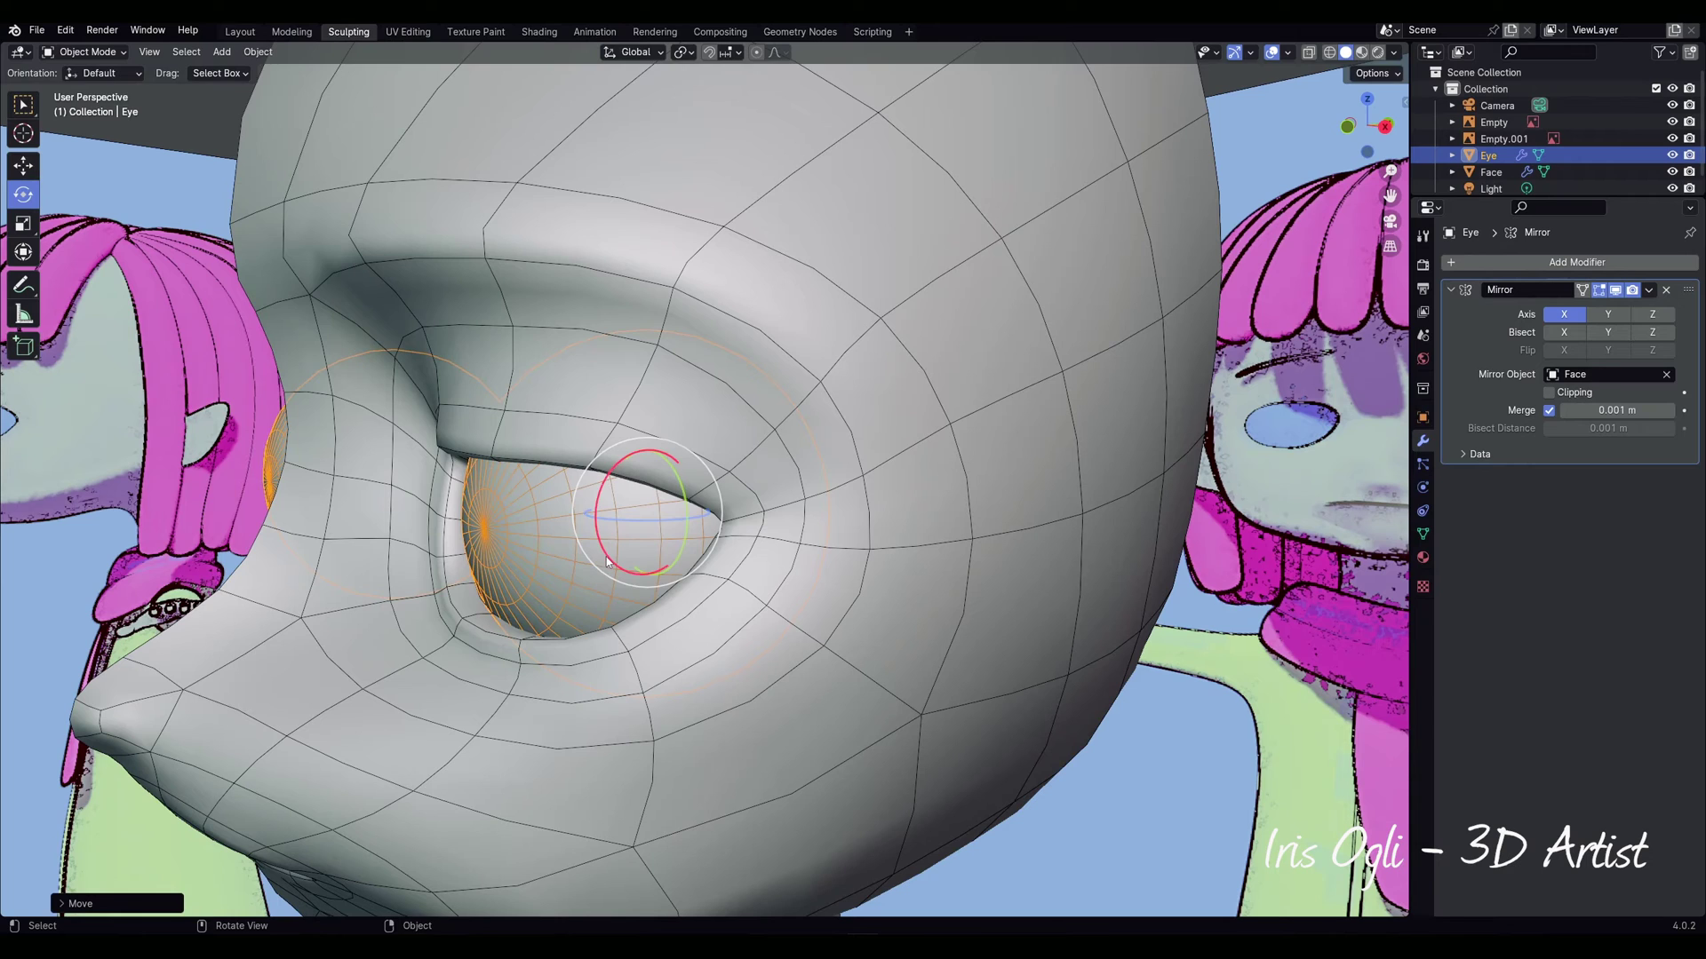
Step: Rotate the Eye object around the X axis and adjust its Z rotation to aim the pupil within the eyelids
key(r)
key(x)
drag(605, 539, 604, 542)
middle_drag(557, 641, 652, 655)
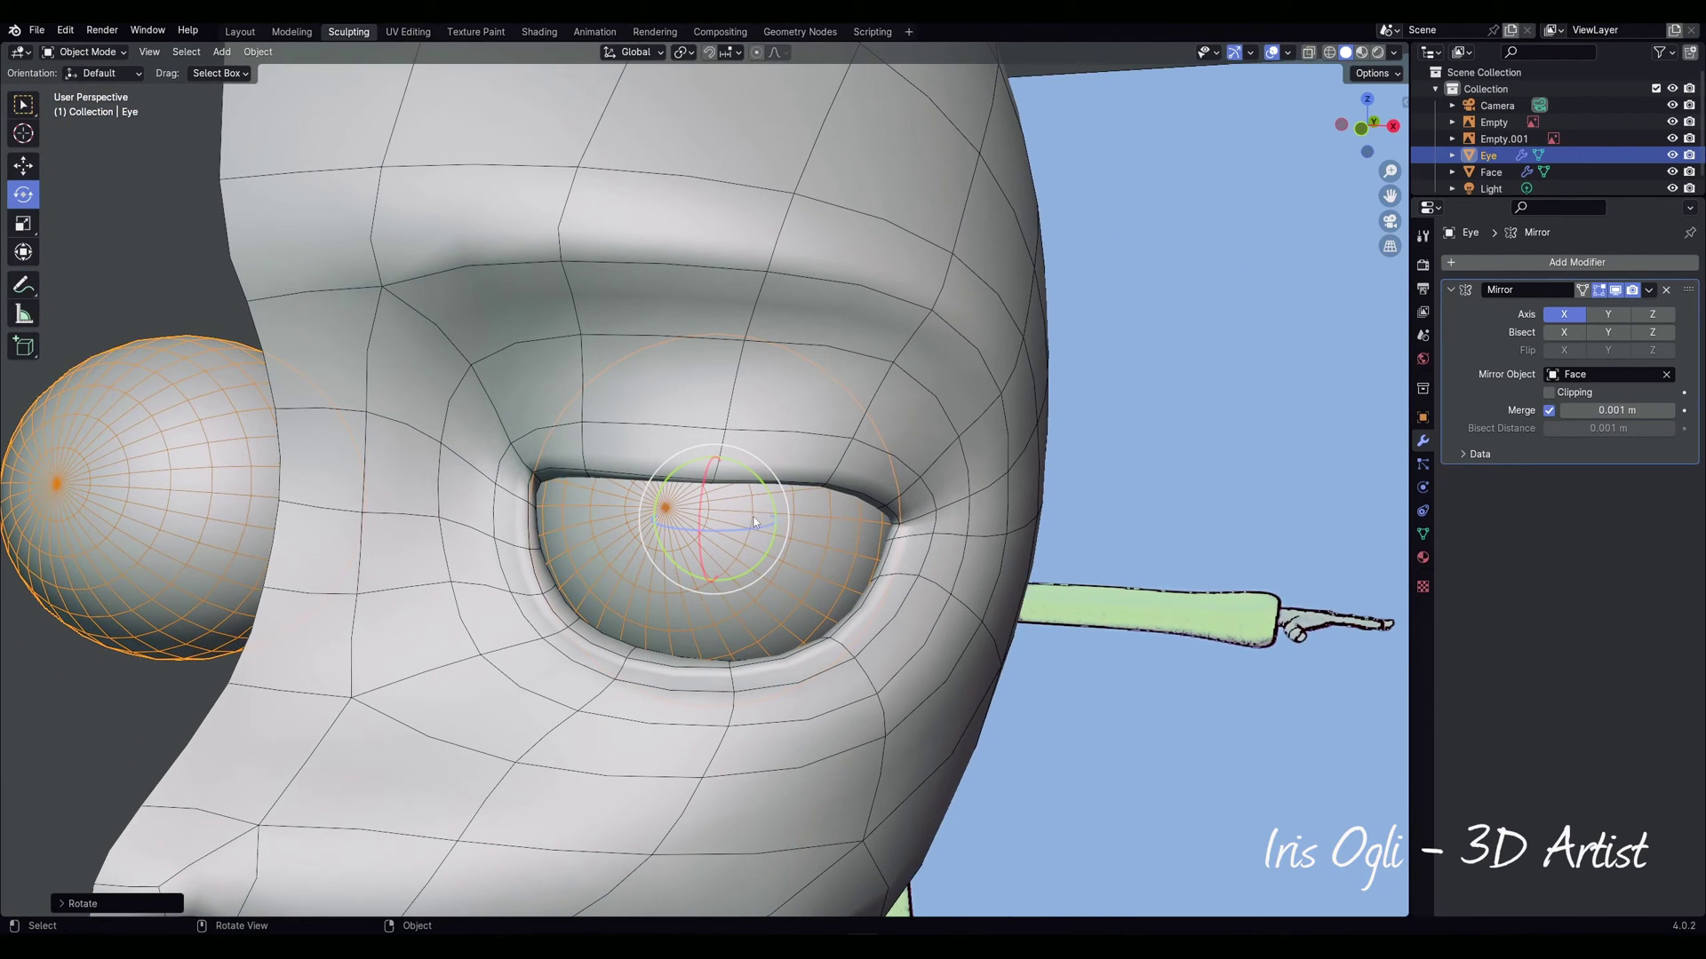
drag(745, 526, 743, 525)
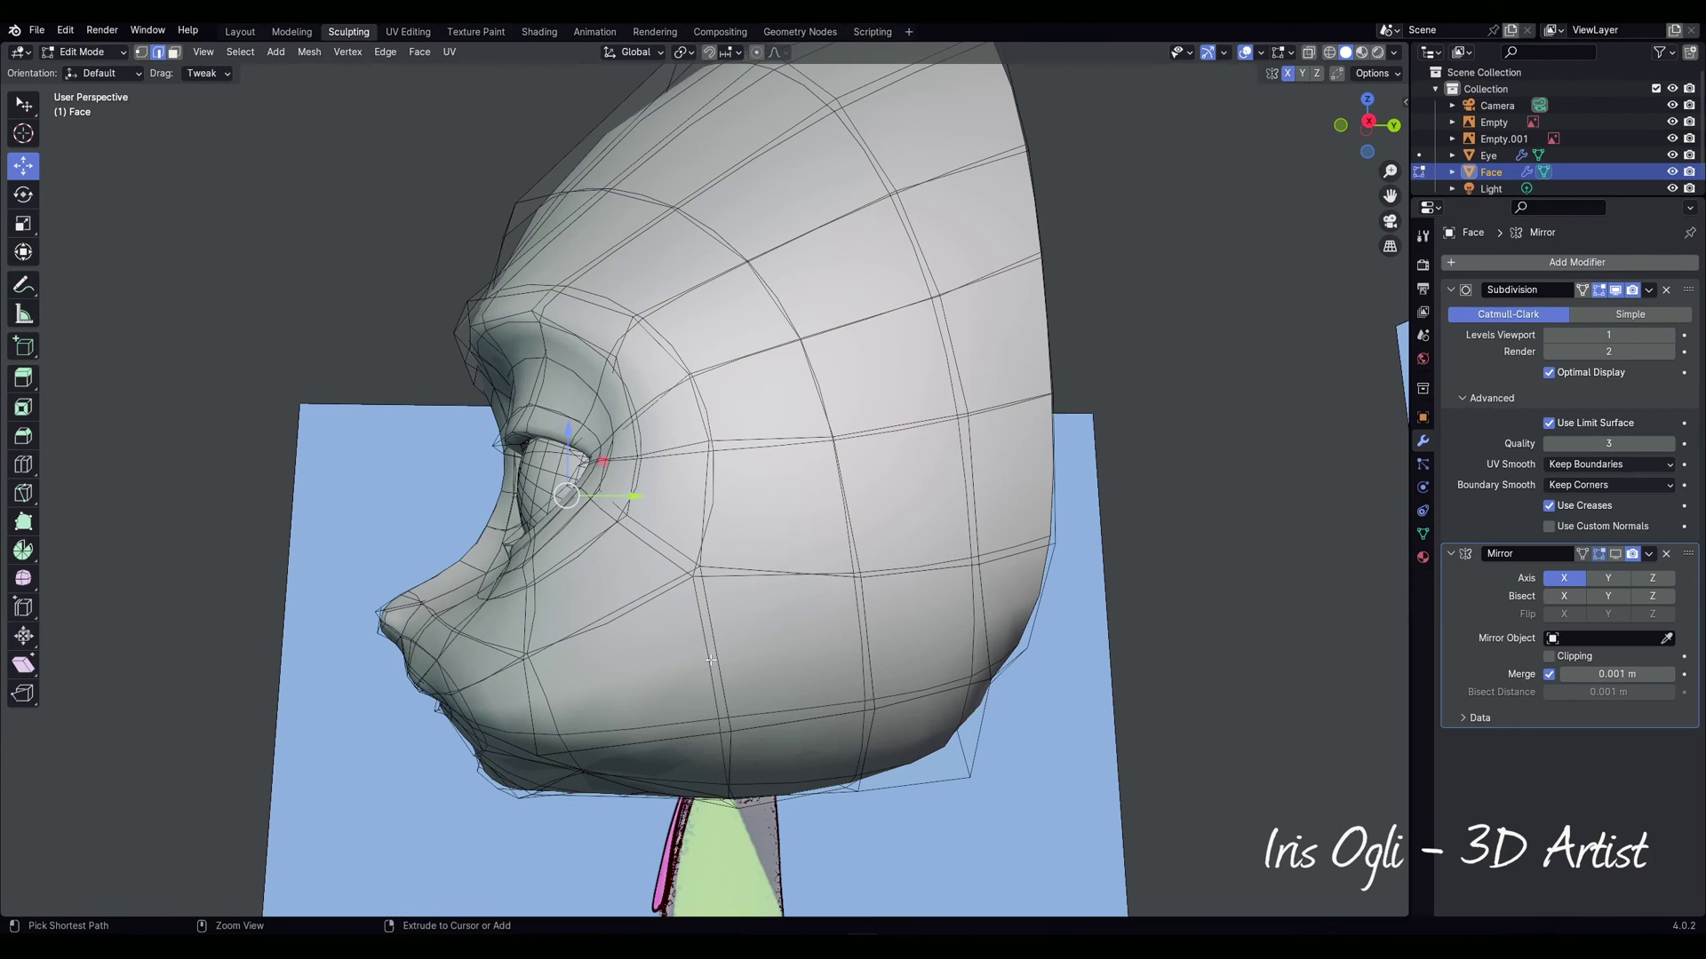
Step: Add a horizontal loop cut across the lower cheek from the mouth area to the back edge of the head
key(ctrl+r)
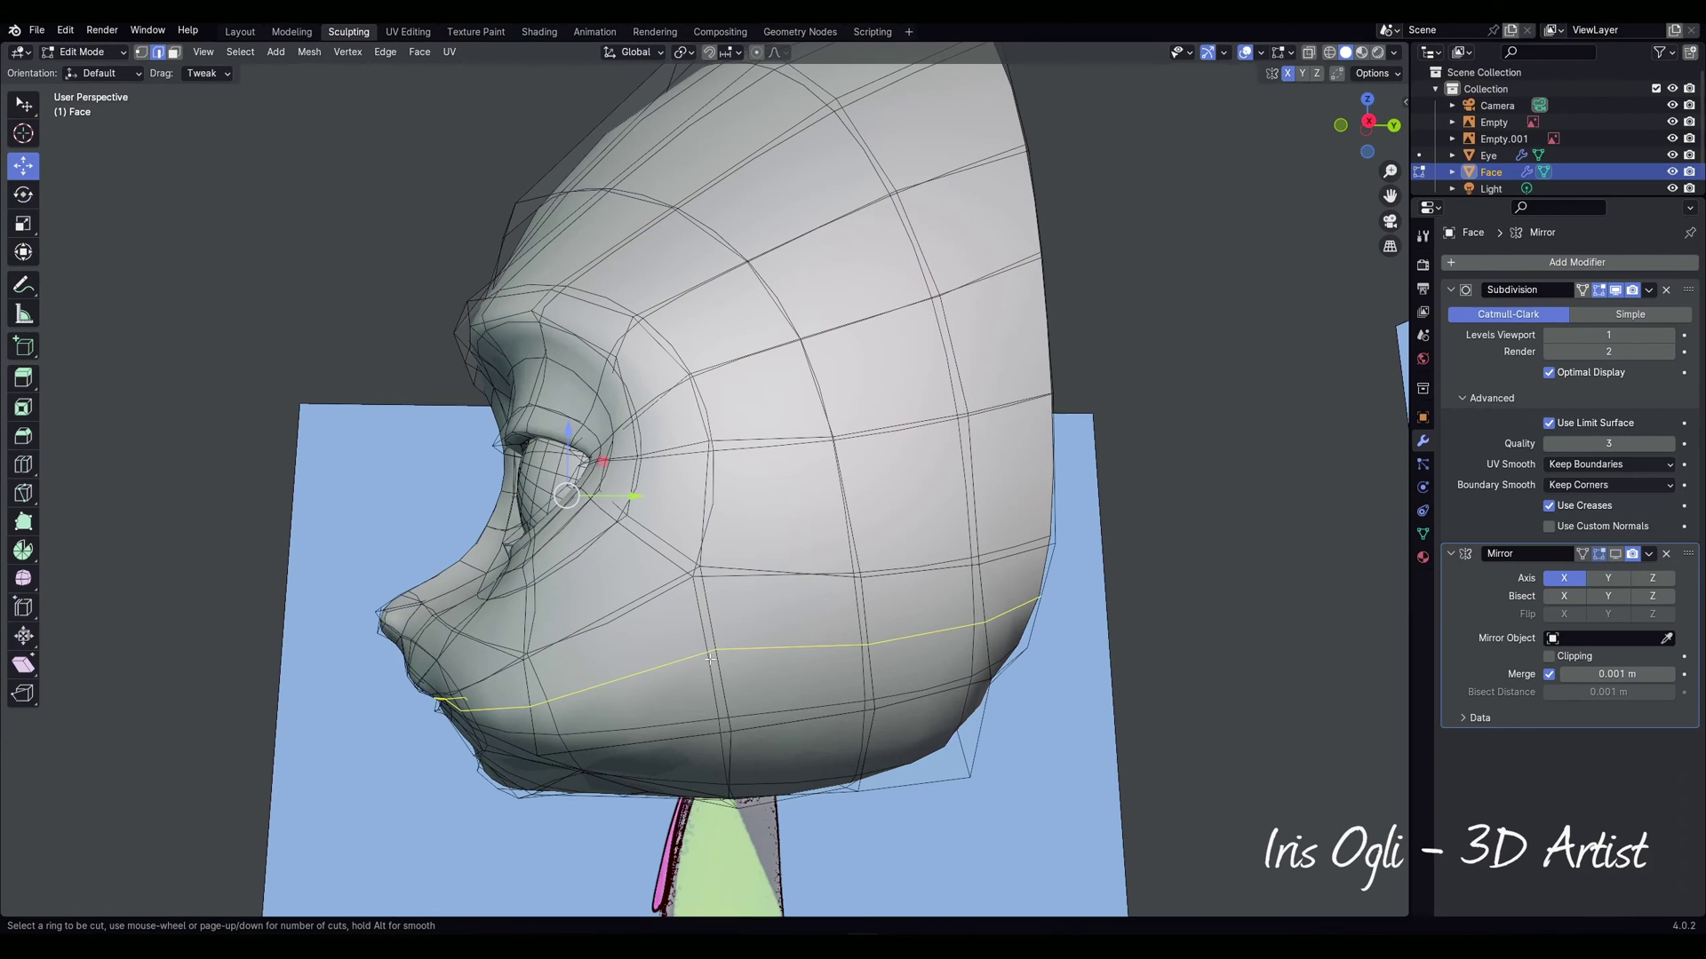
click(709, 656)
click(708, 658)
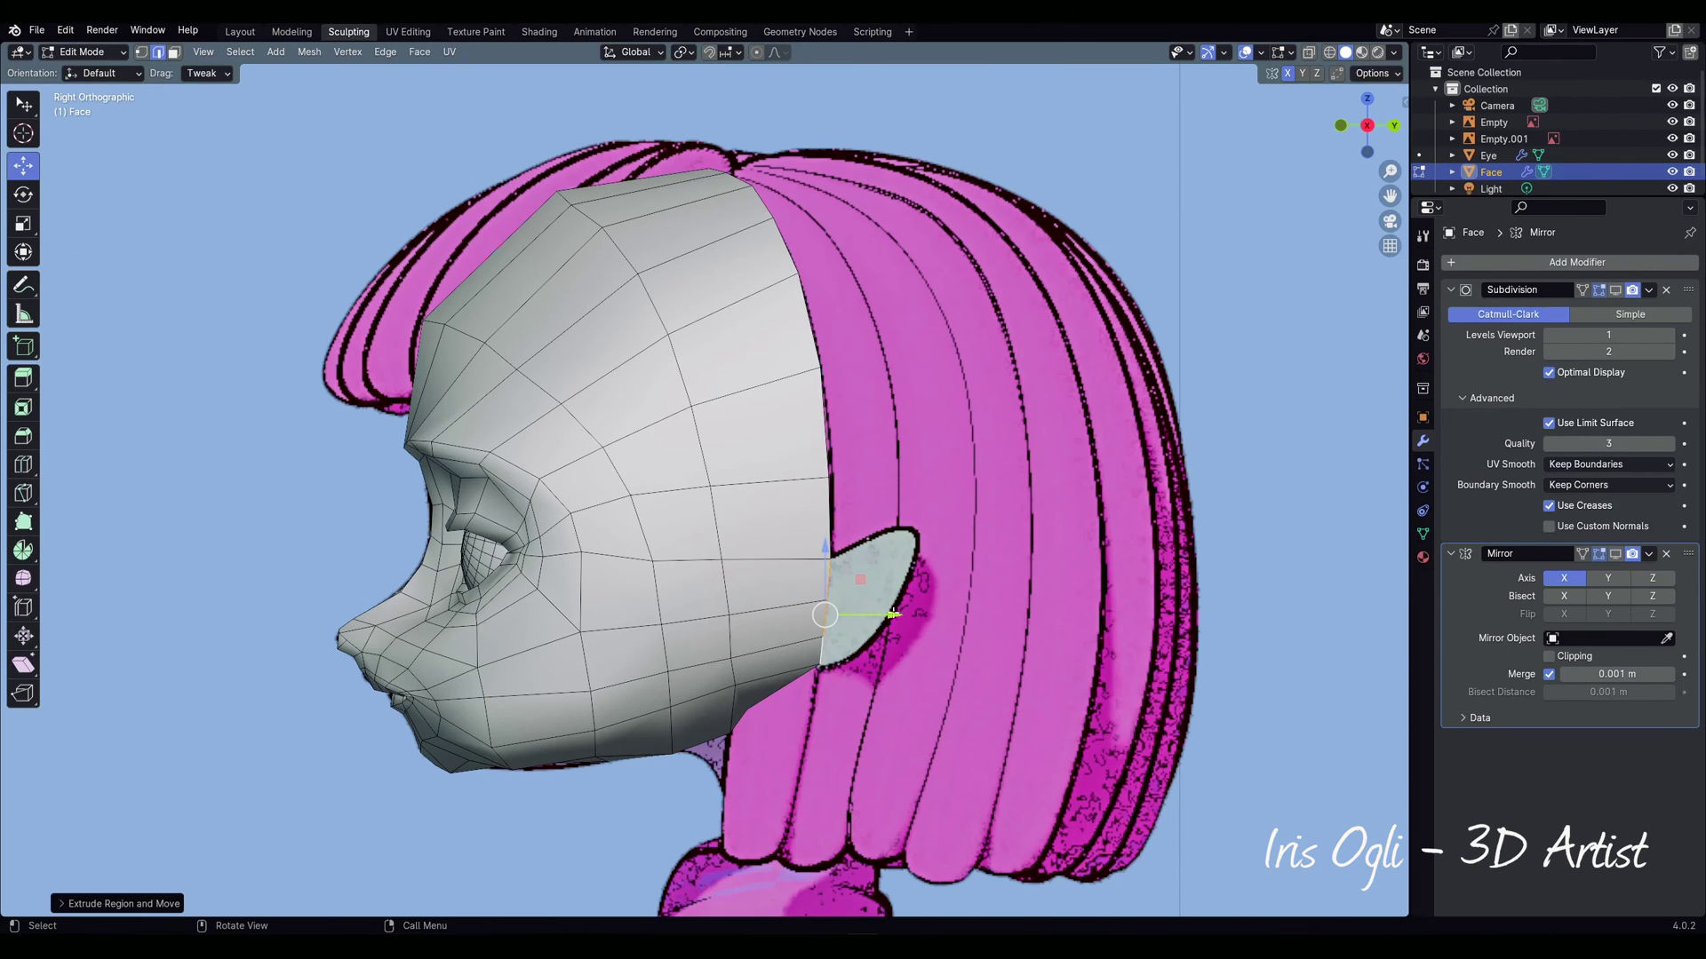
Step: Move the extruded ear edge back to the reference ear's rear outline and fit its vertices to the side view
key(g)
click(905, 625)
key(1)
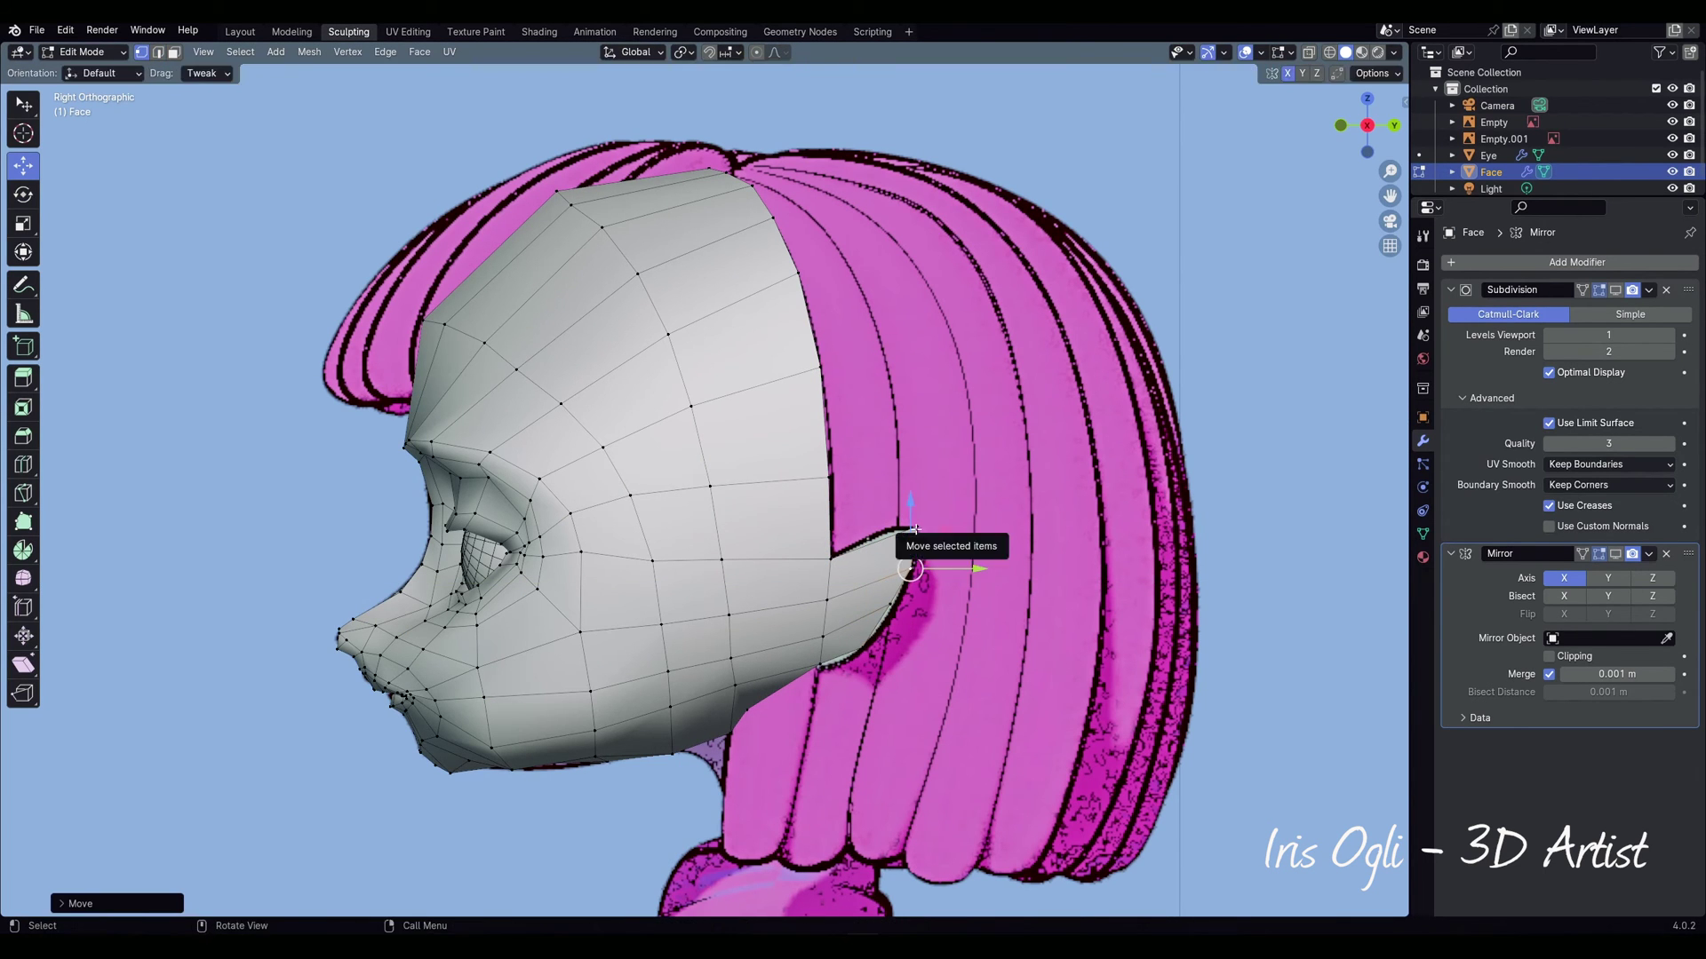
shift+click(917, 529)
shift+click(894, 607)
shift+click(874, 646)
Step: Pull the ear's outer vertices outward to match the front reference and add a loop cut through the ear
key(KP_1)
drag(935, 584, 966, 559)
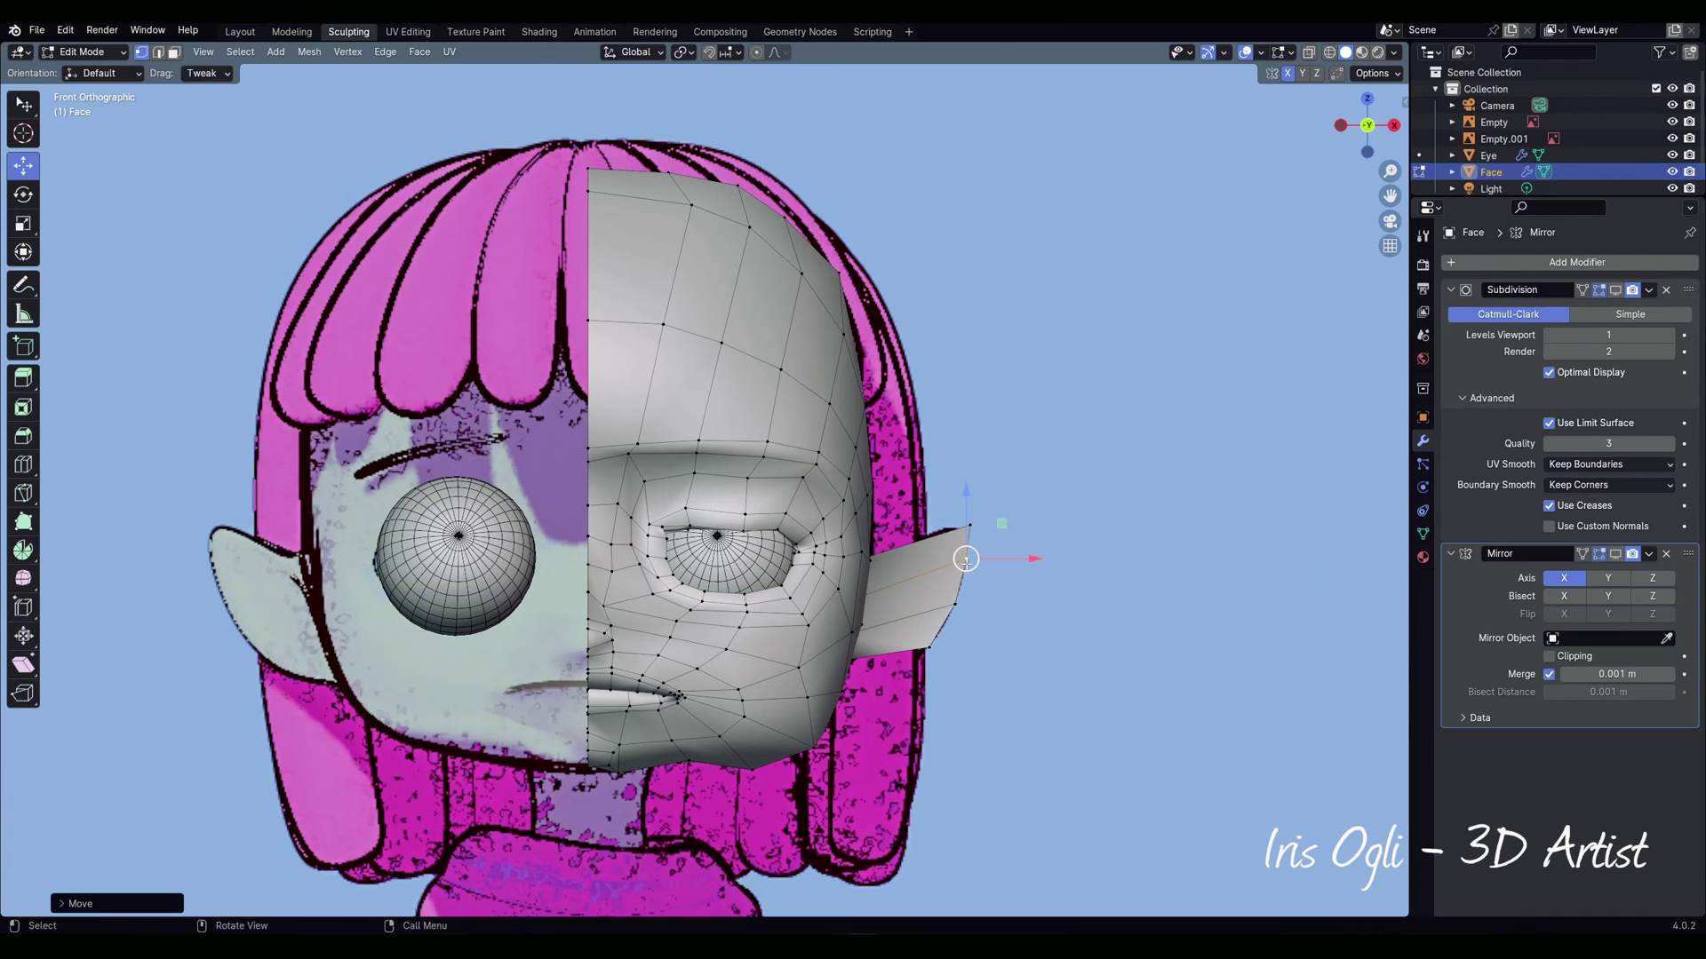
key(ctrl+r)
click(919, 545)
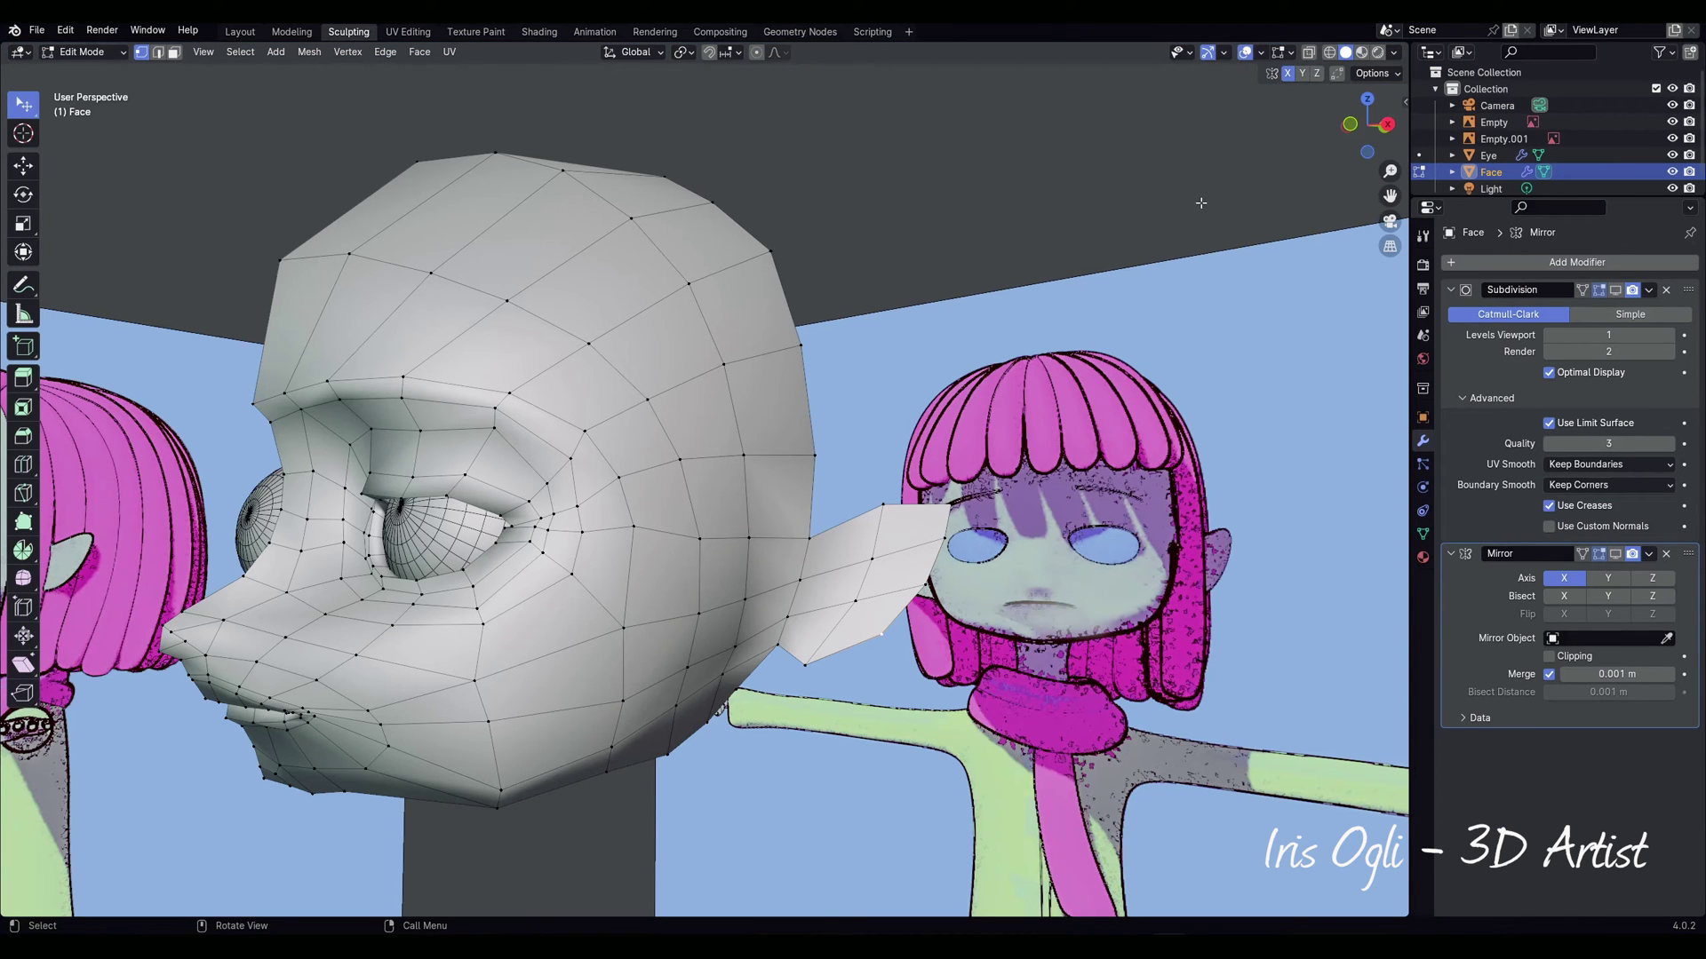
Step: Disable the Extras overlay to hide the reference images around the head
click(1262, 55)
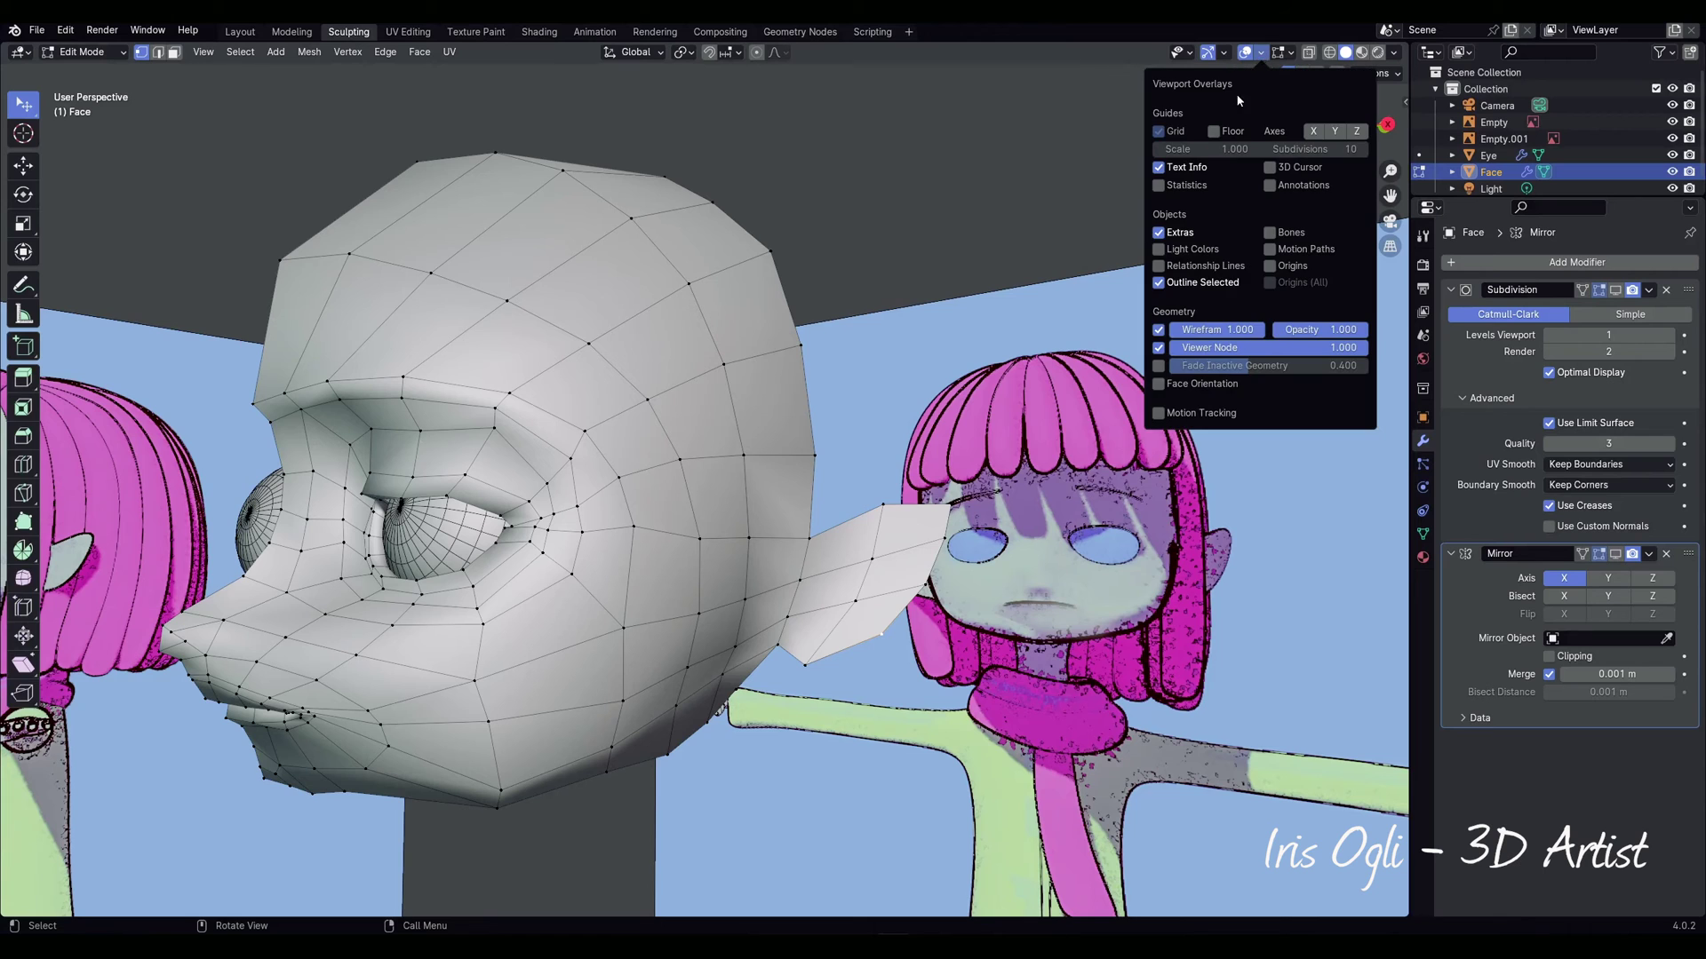
click(1159, 233)
middle_drag(990, 636, 789, 624)
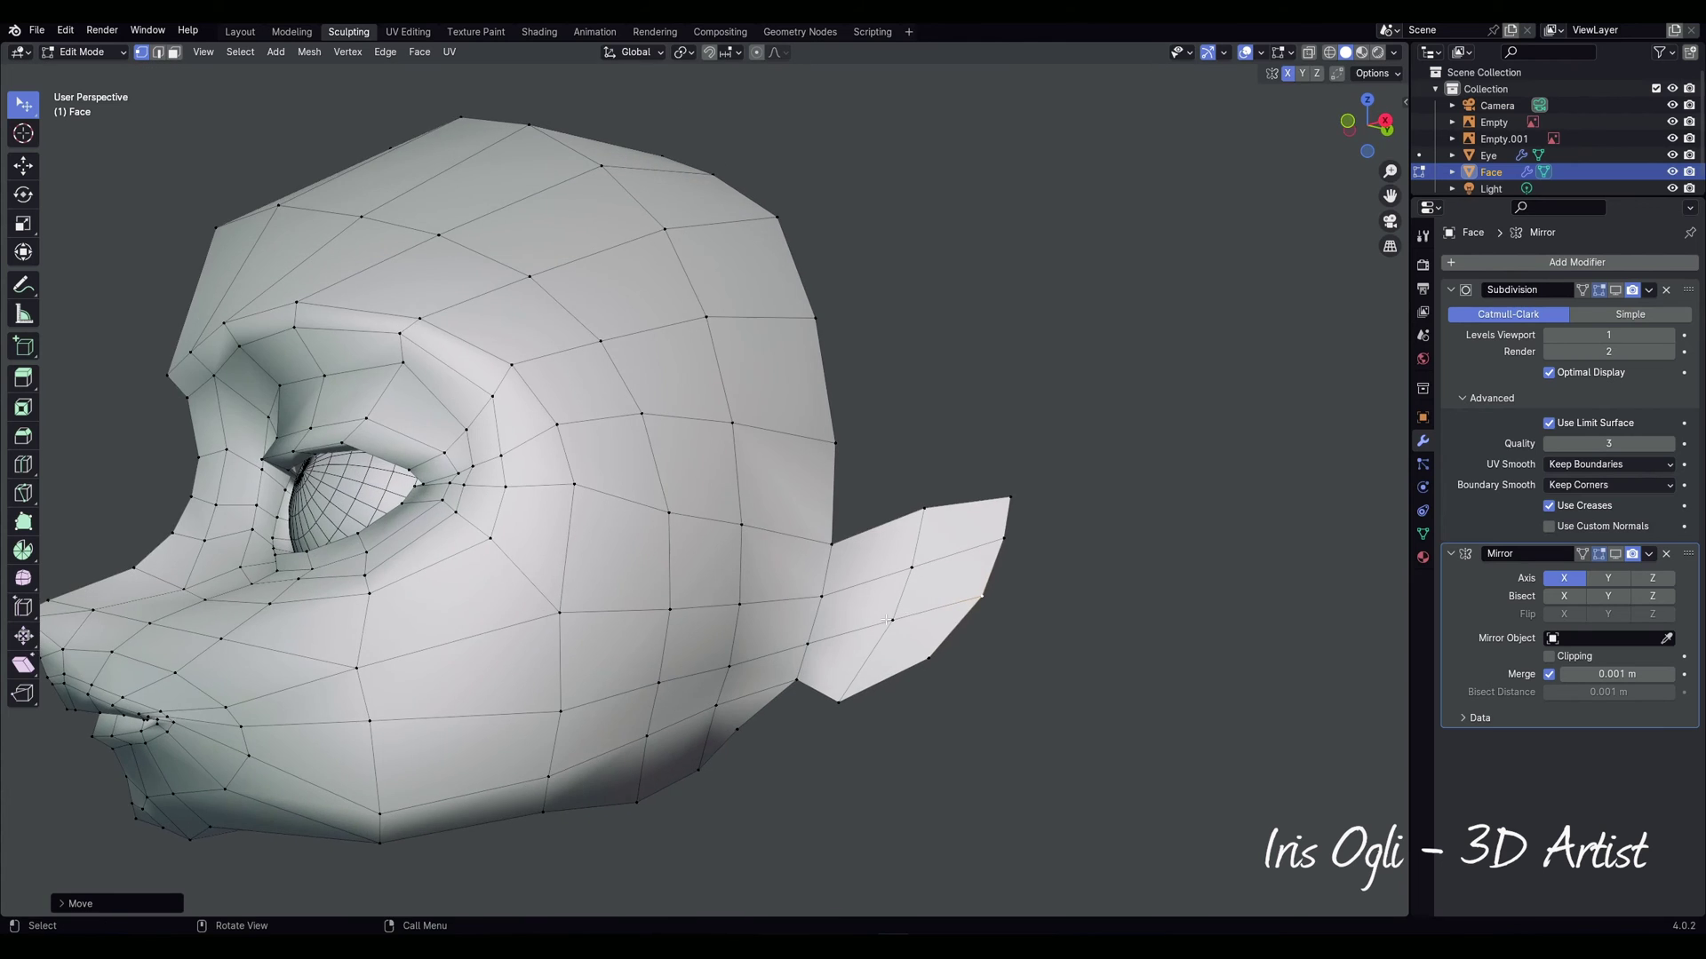
Step: Extrude the six ear faces in place and scale them to about 0.7 to form an inner ear border
mouse_move(827, 577)
middle_down()
mouse_move(804, 542)
mouse_move(837, 558)
middle_up()
key(3)
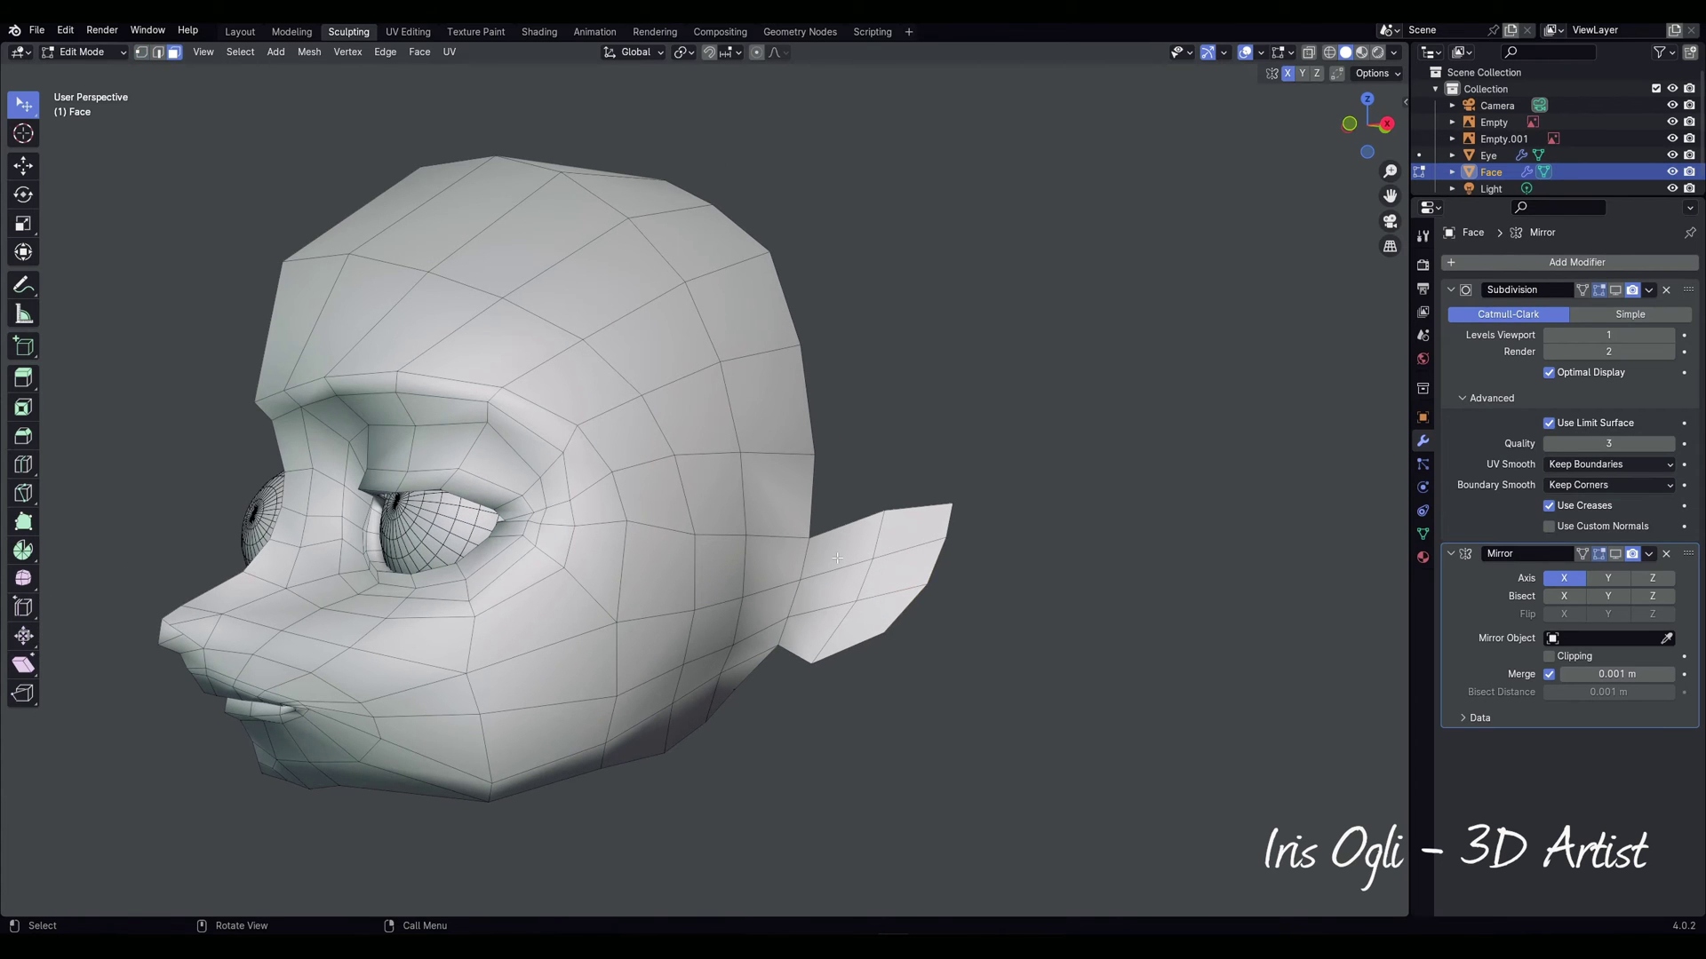
click(837, 558)
shift+click(908, 531)
shift+click(837, 586)
shift+click(896, 571)
shift+click(875, 615)
shift+click(826, 629)
middle_drag(1012, 617, 930, 678)
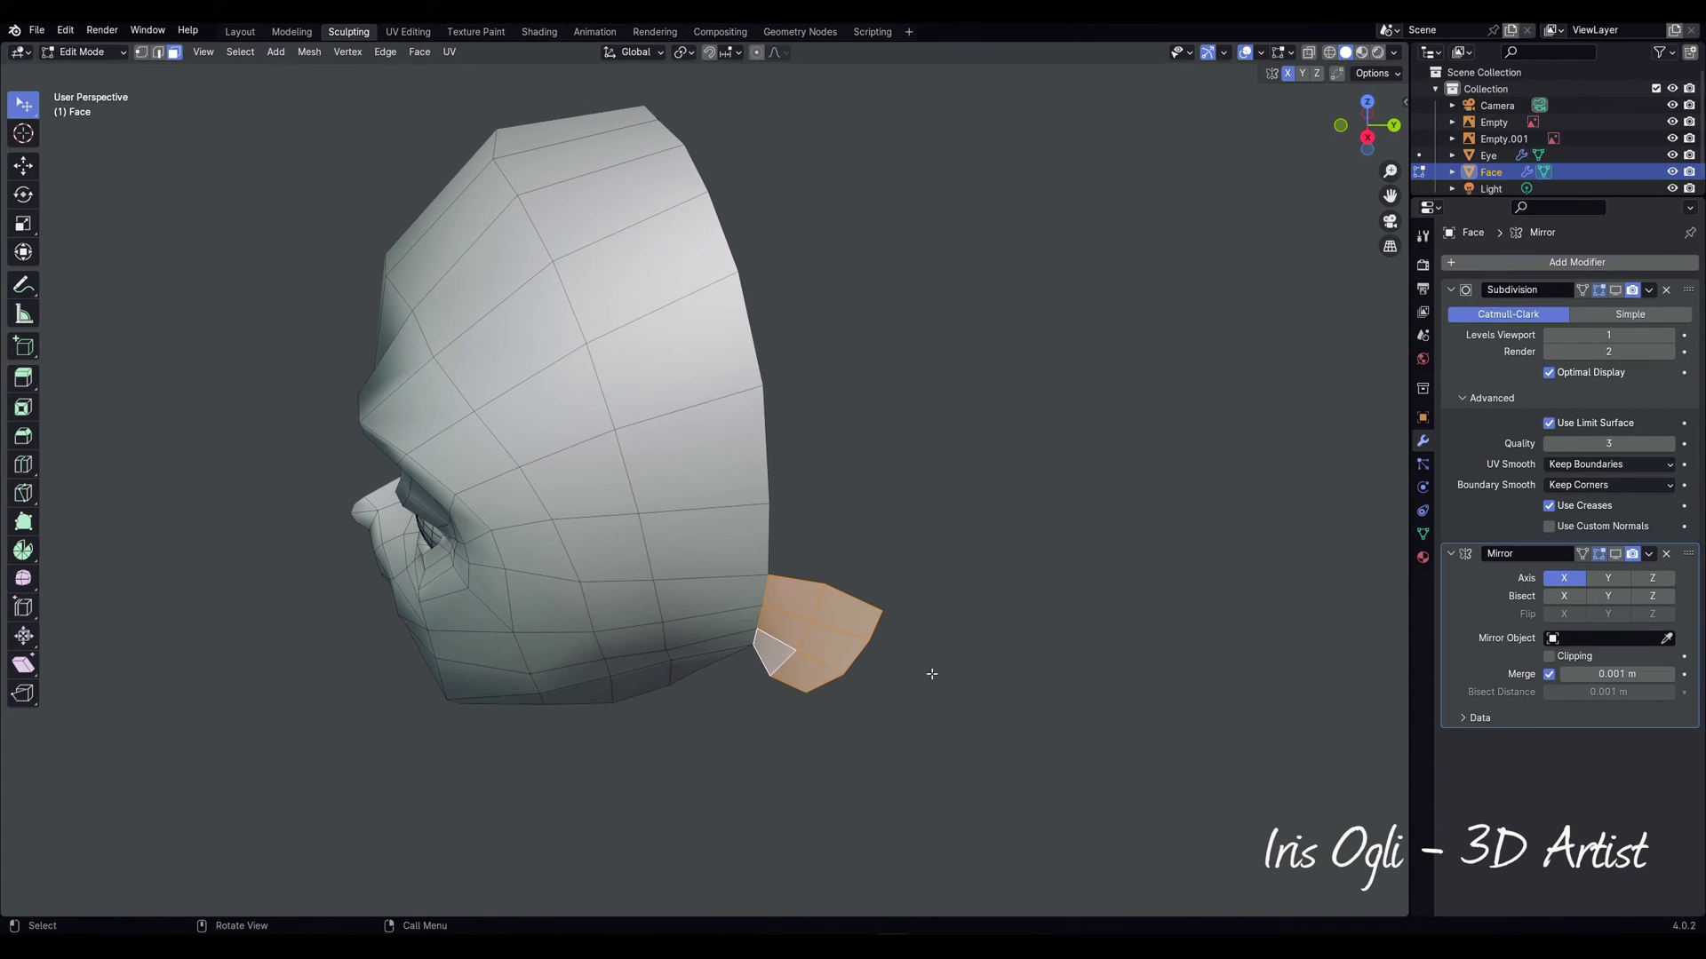
key(e)
right_click(883, 640)
key(s)
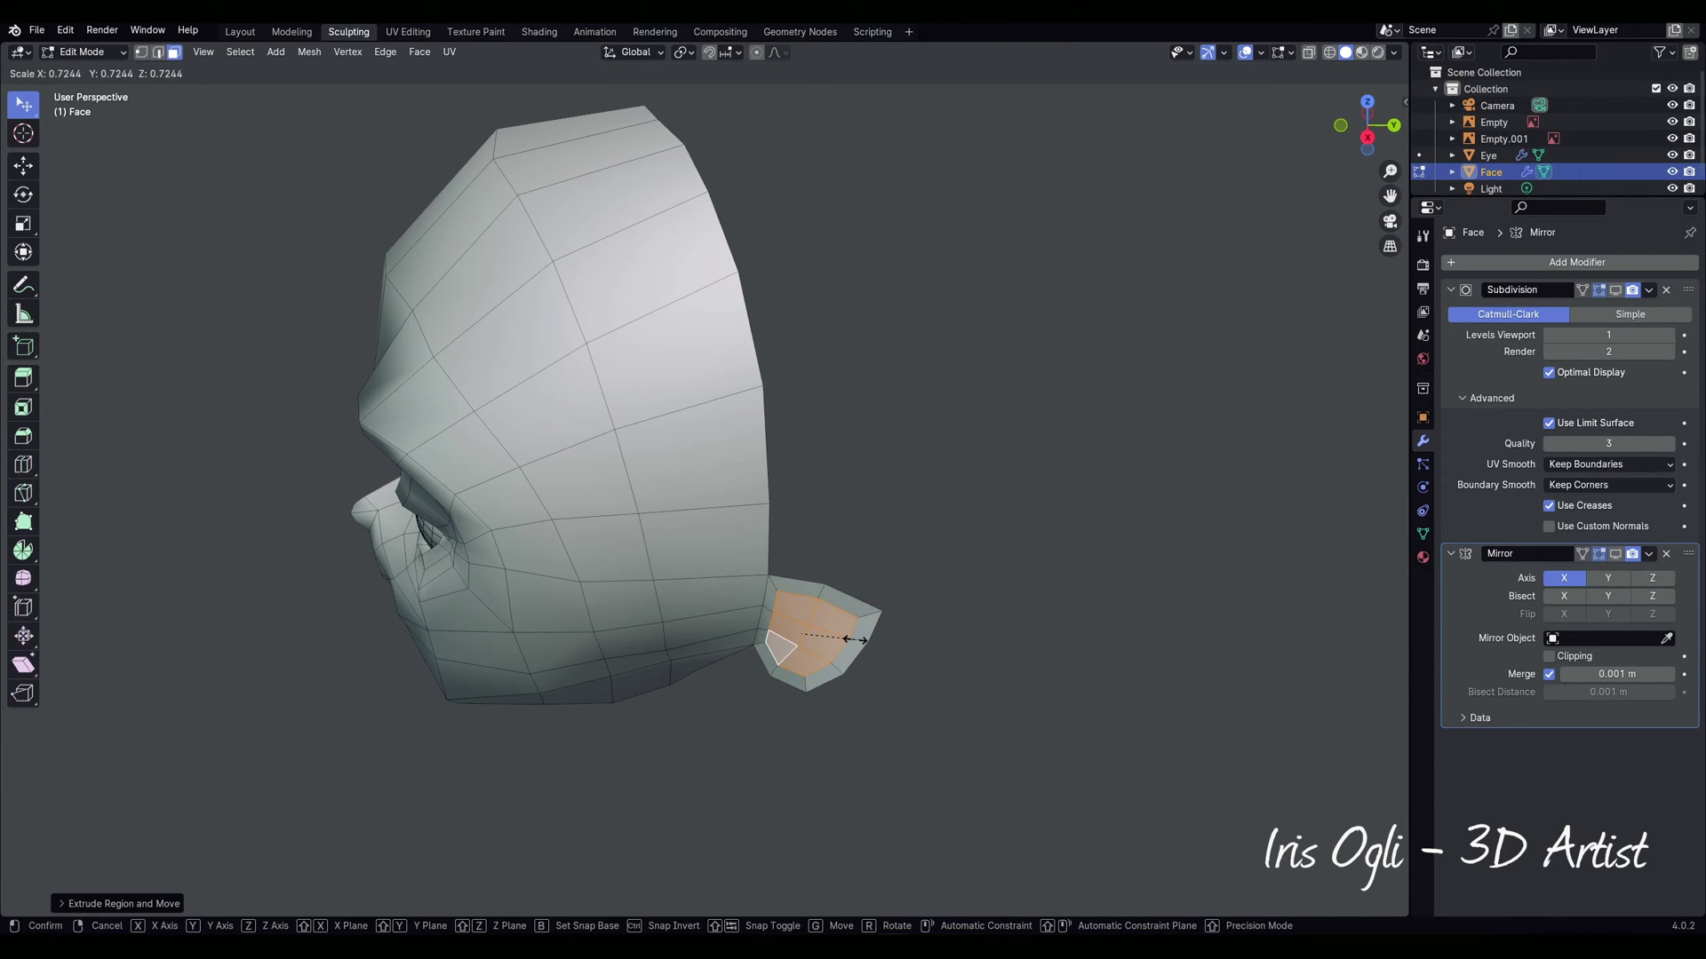
click(844, 634)
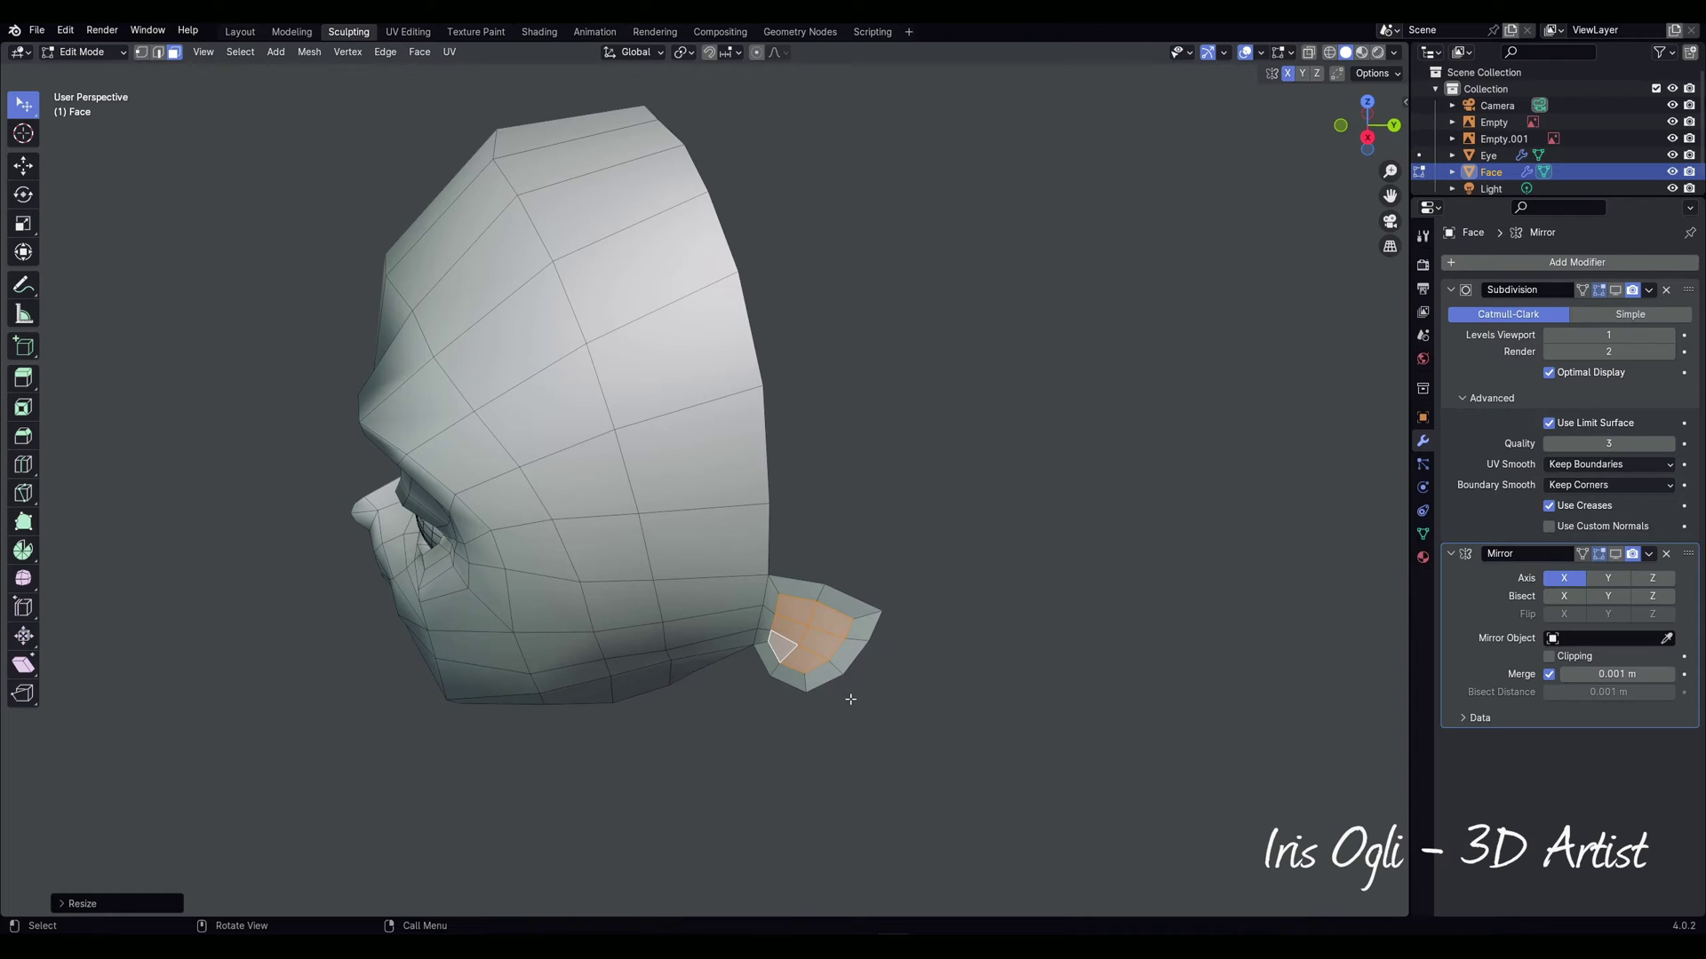
Step: Extrude the inner ear faces inward by about 0.04 m to hollow out the ear
key(e)
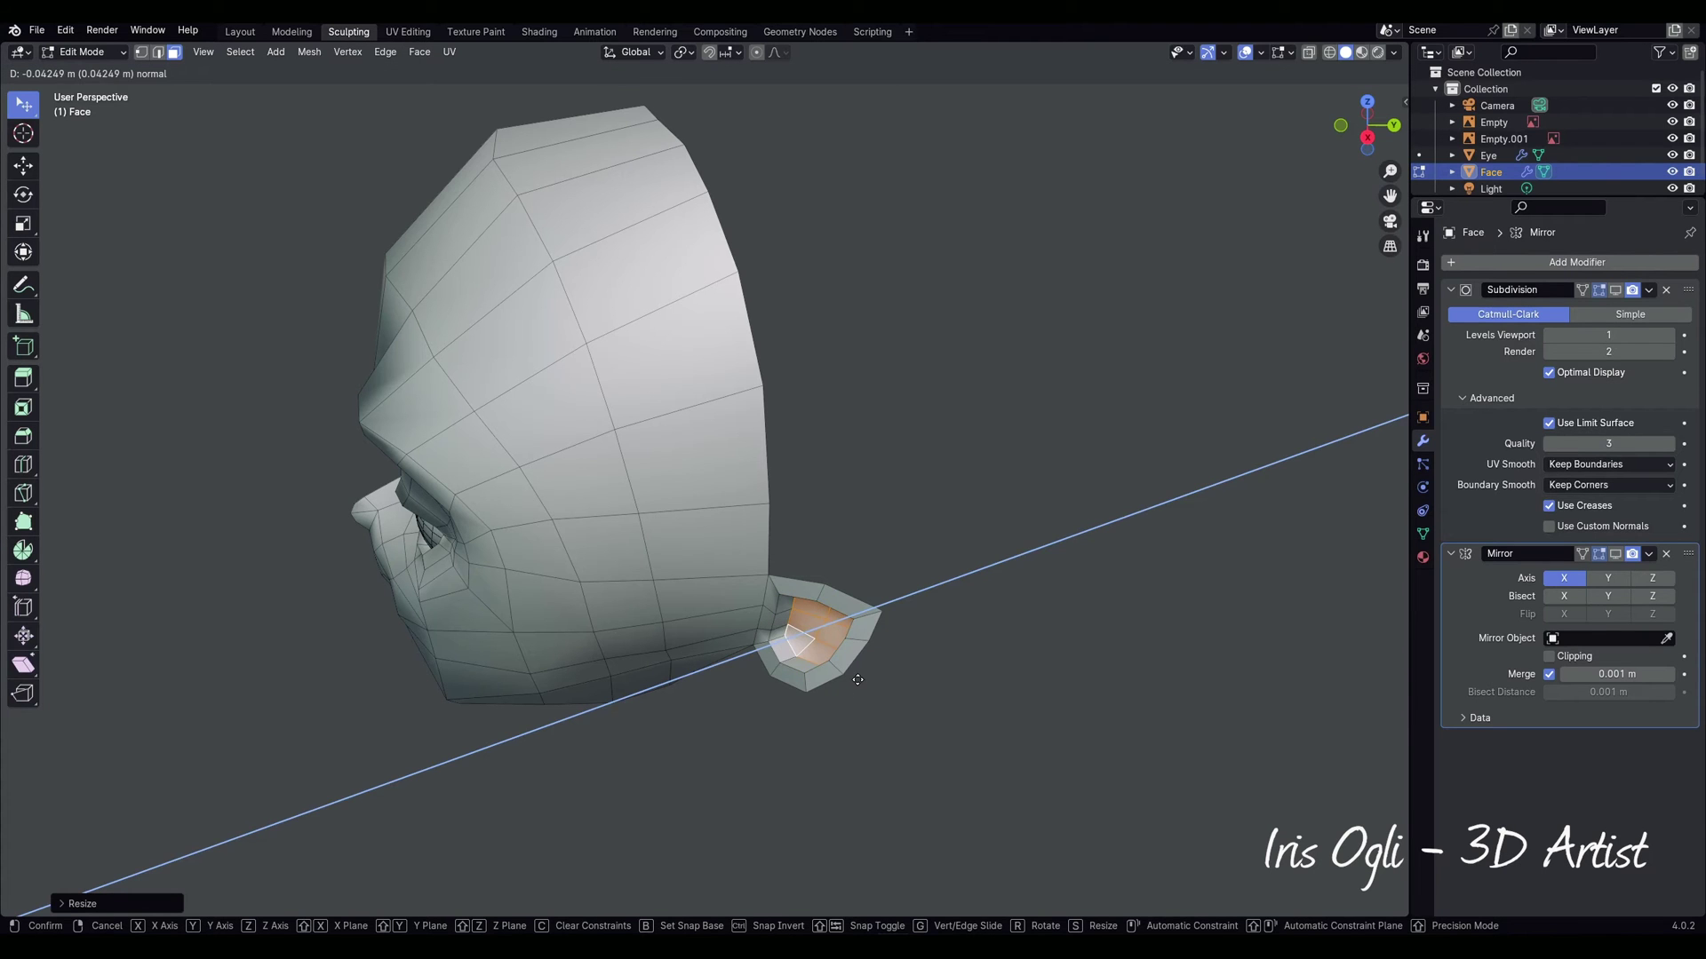
click(851, 684)
key(alt+a)
Step: Extrude the ear's outer rim edges backward along the Y axis to give the ear thickness
middle_drag(864, 743, 948, 689)
key(2)
click(835, 525)
shift+click(906, 509)
middle_drag(851, 643, 743, 735)
key(e)
key(y)
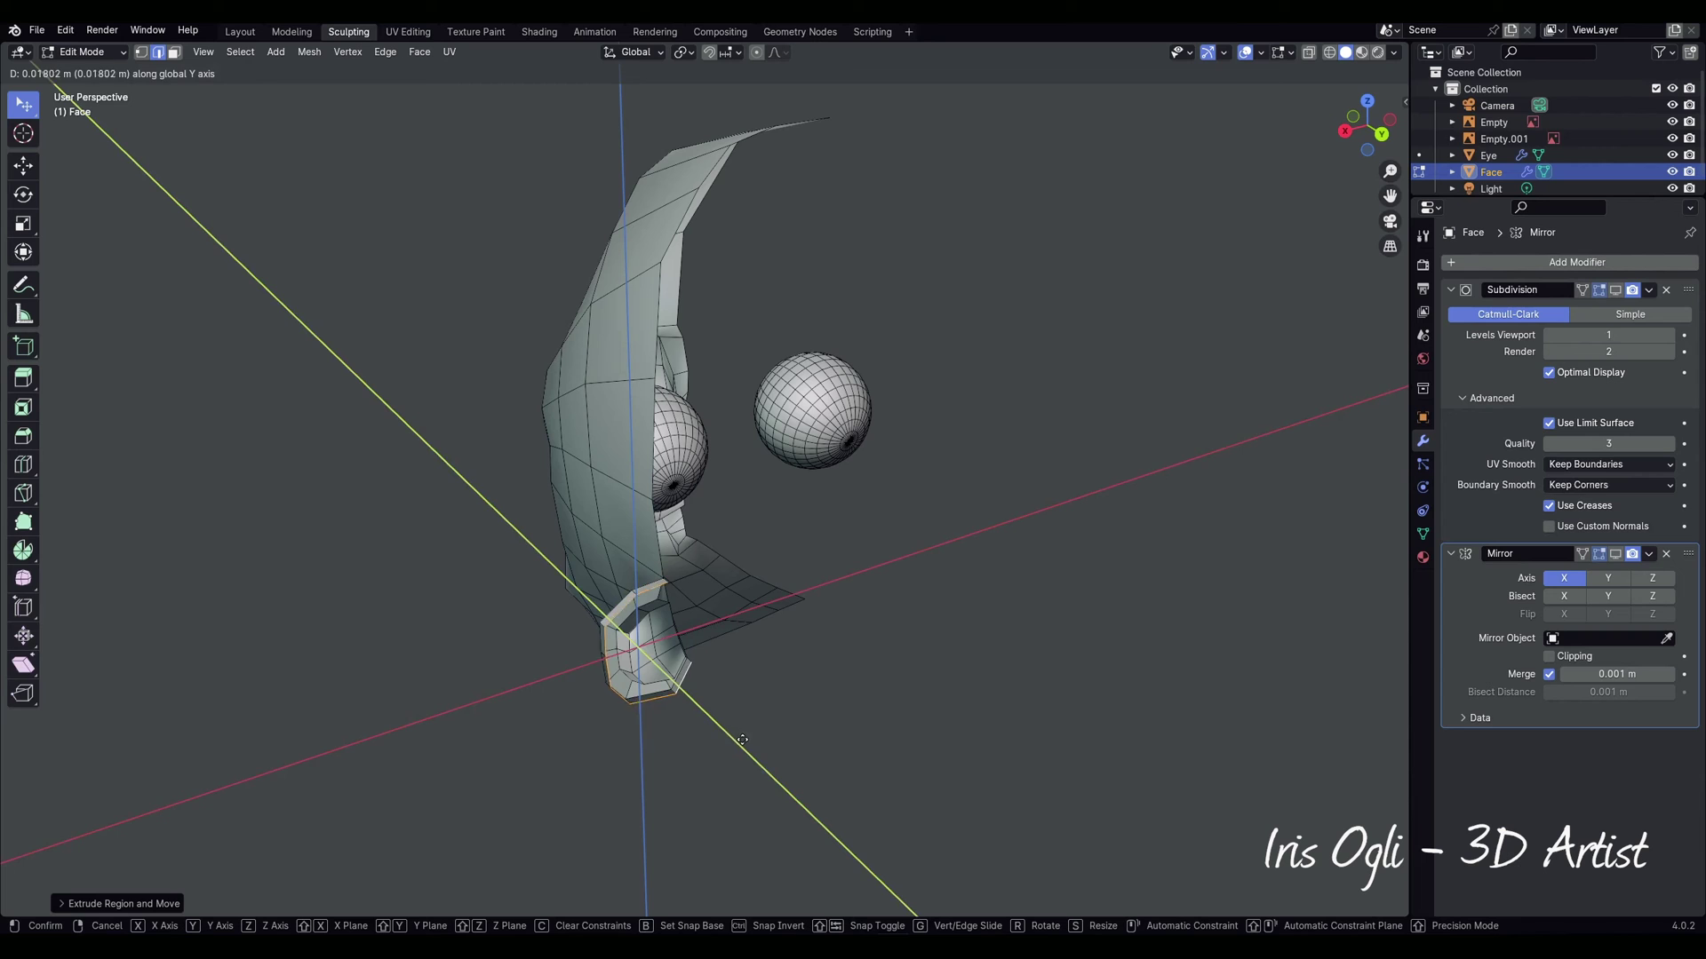
click(748, 745)
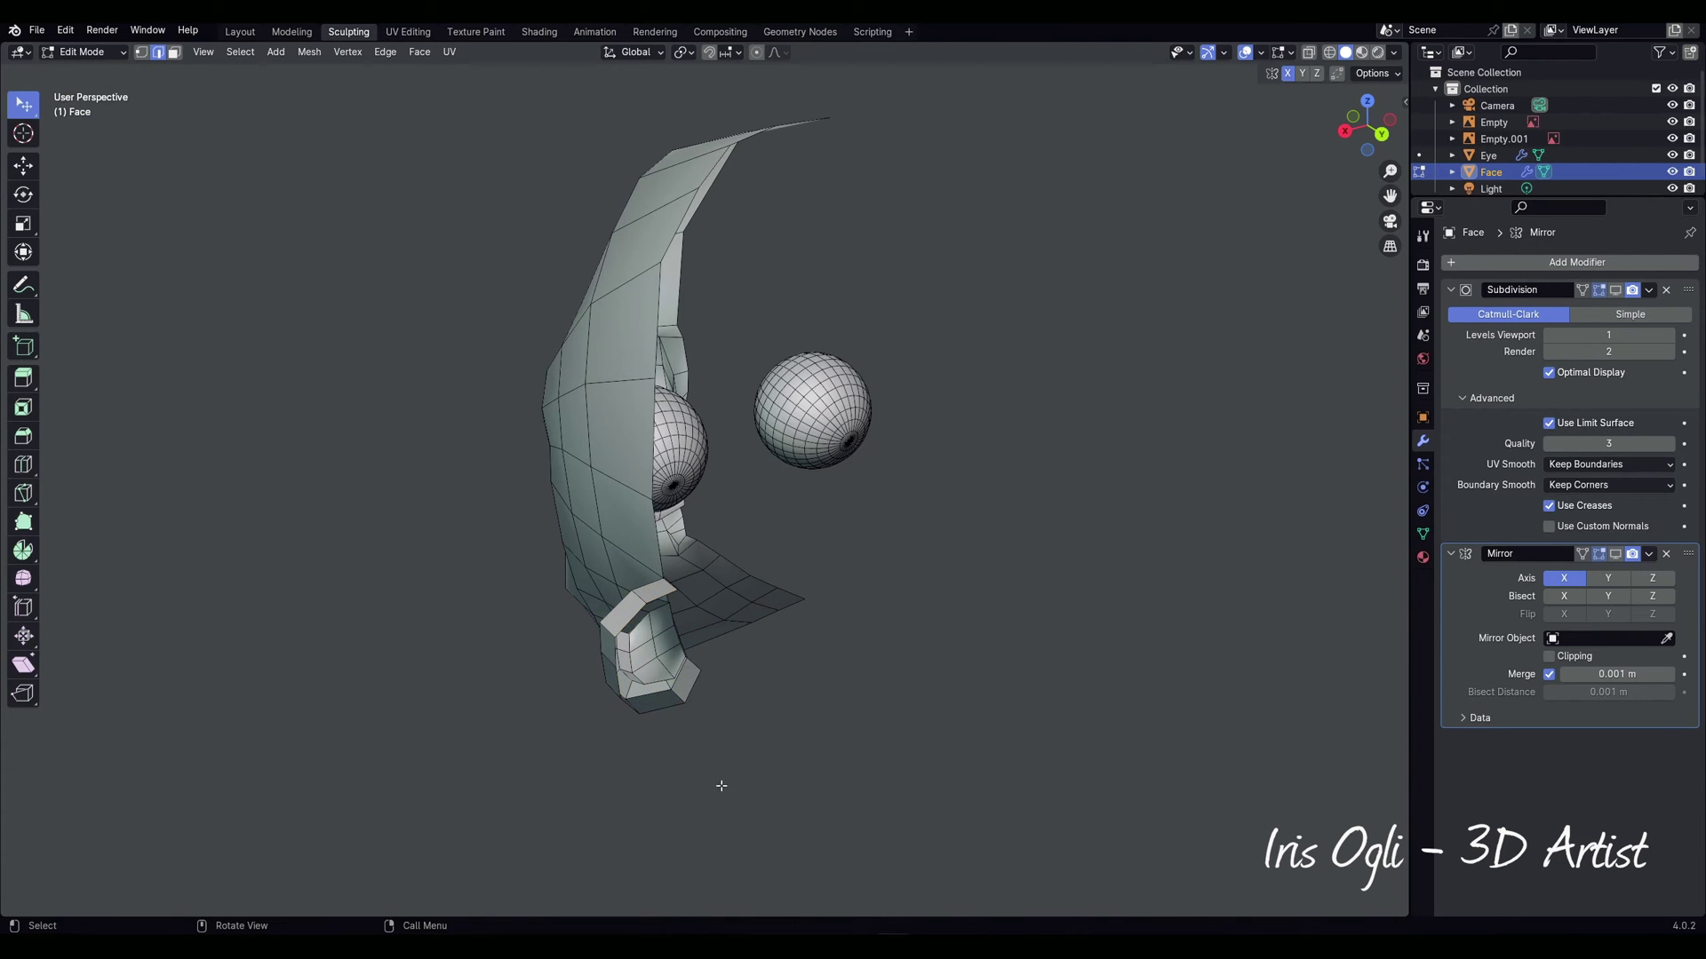
middle_drag(722, 785, 732, 758)
scroll(664, 802, up, 2)
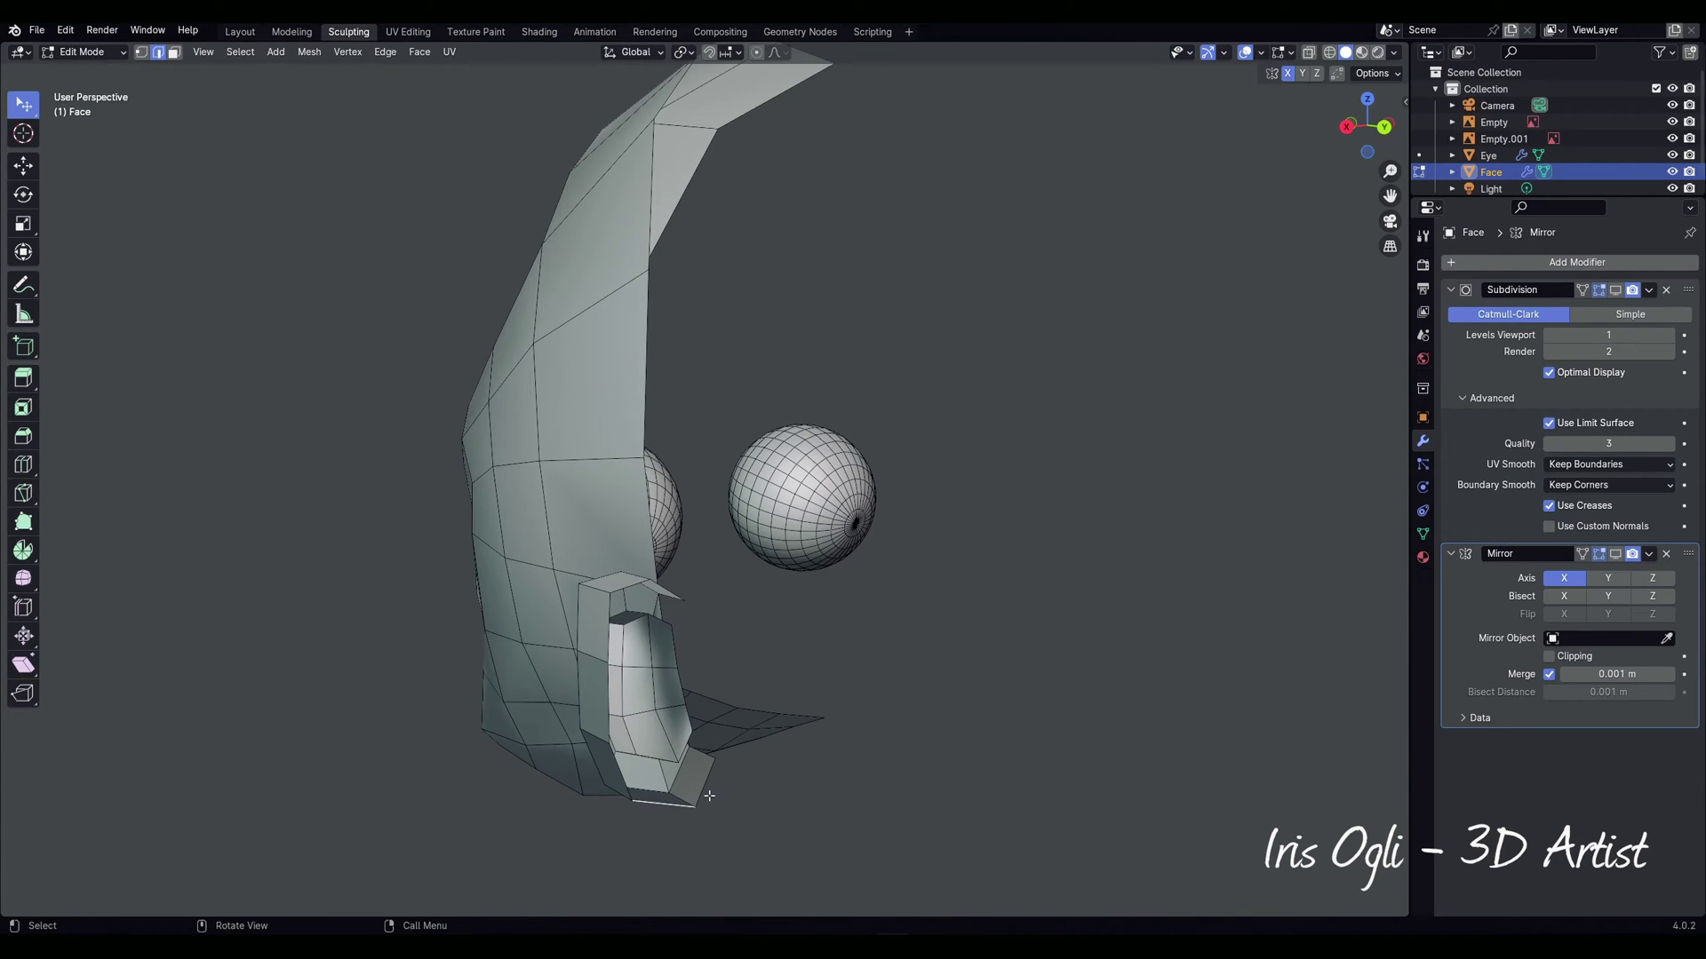
Step: Bridge the ear's upper and lower rear rim edges to close the back of the ear
middle_drag(785, 808, 468, 605)
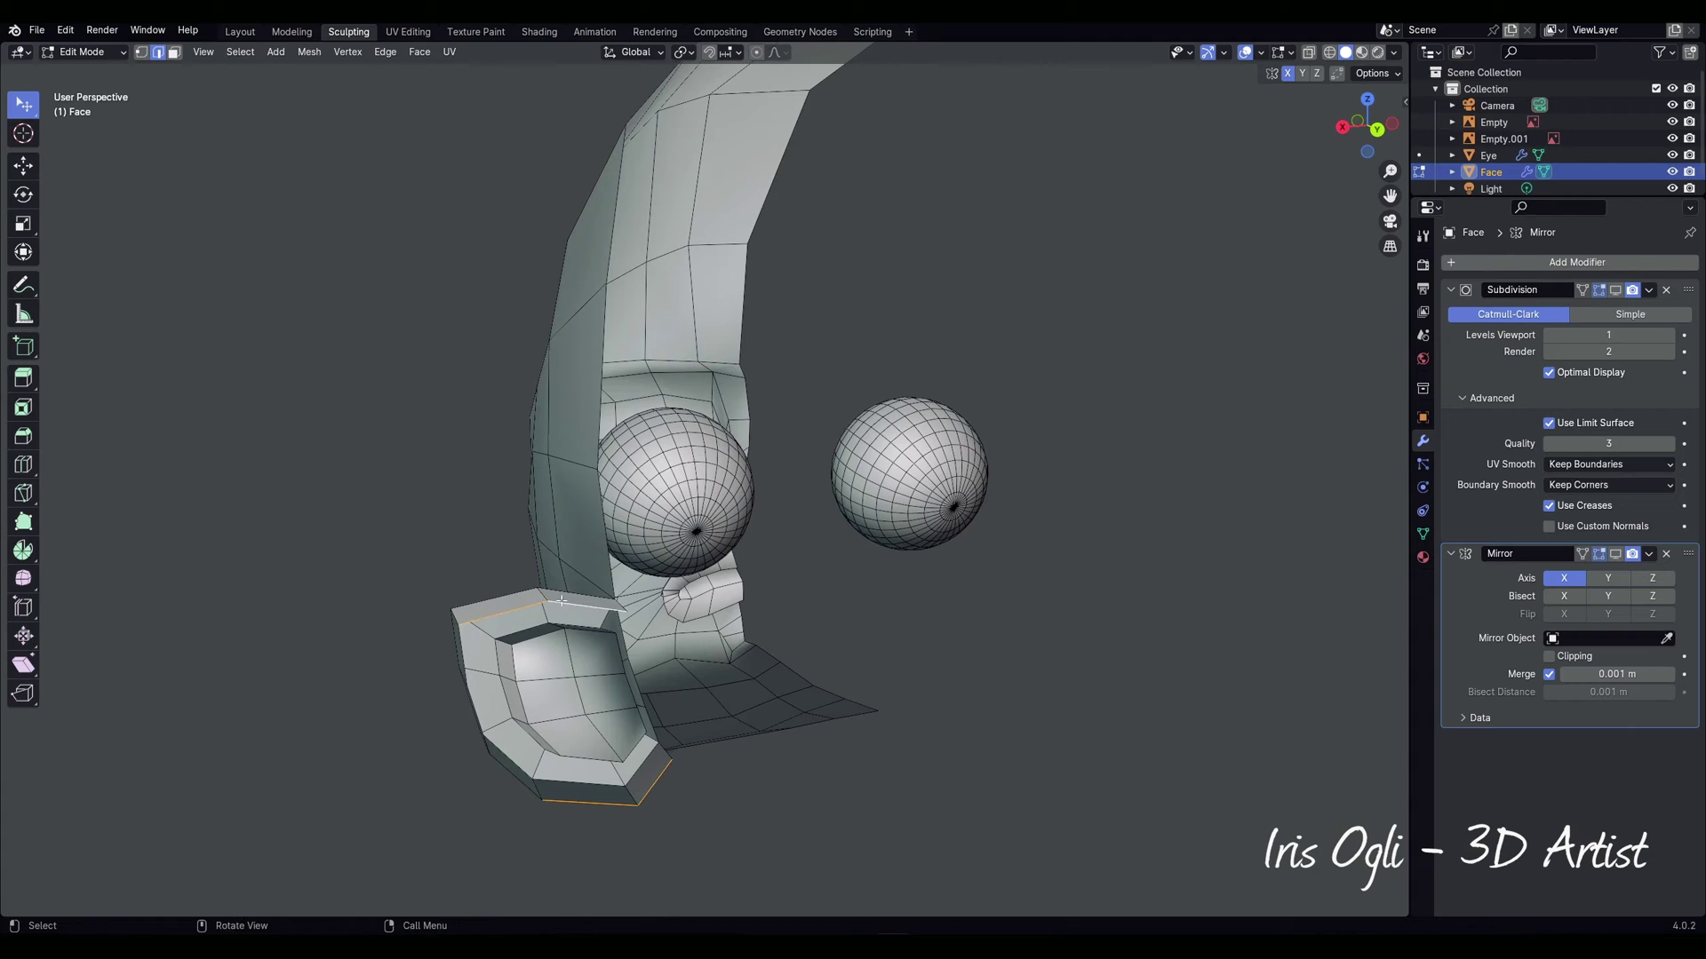
key(ctrl+e)
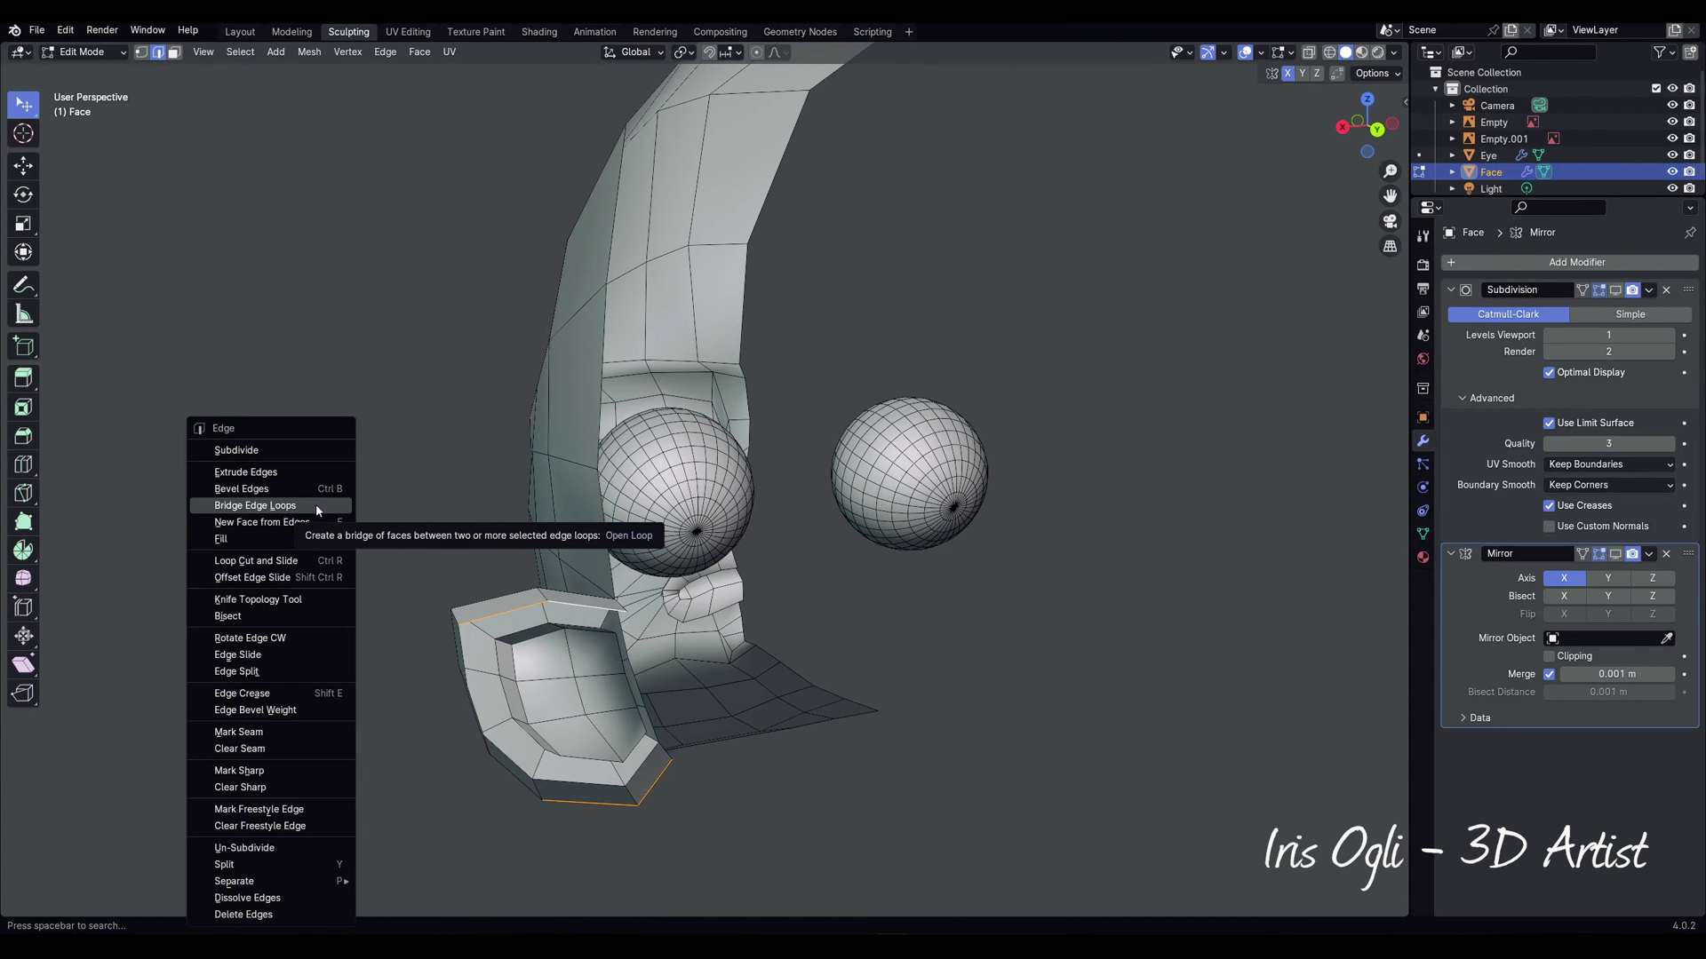
click(316, 504)
Step: Add two horizontal edge loops across the new faces on the back of the ear
middle_drag(605, 725, 582, 606)
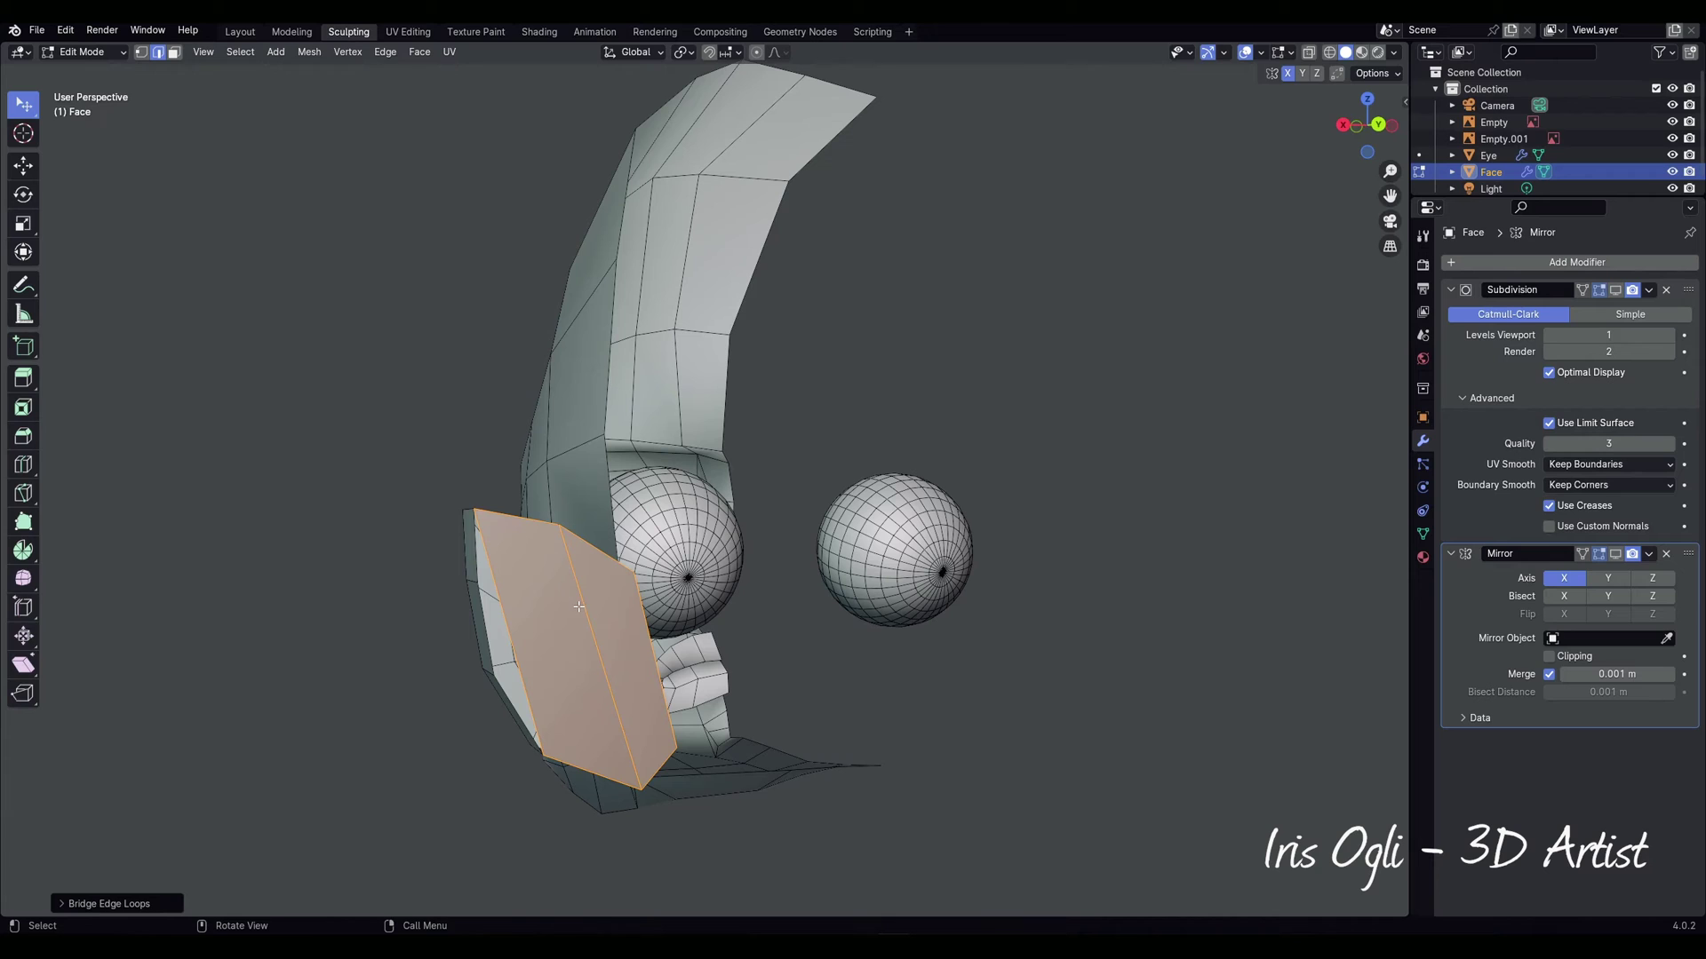
key(ctrl+r)
click(583, 606)
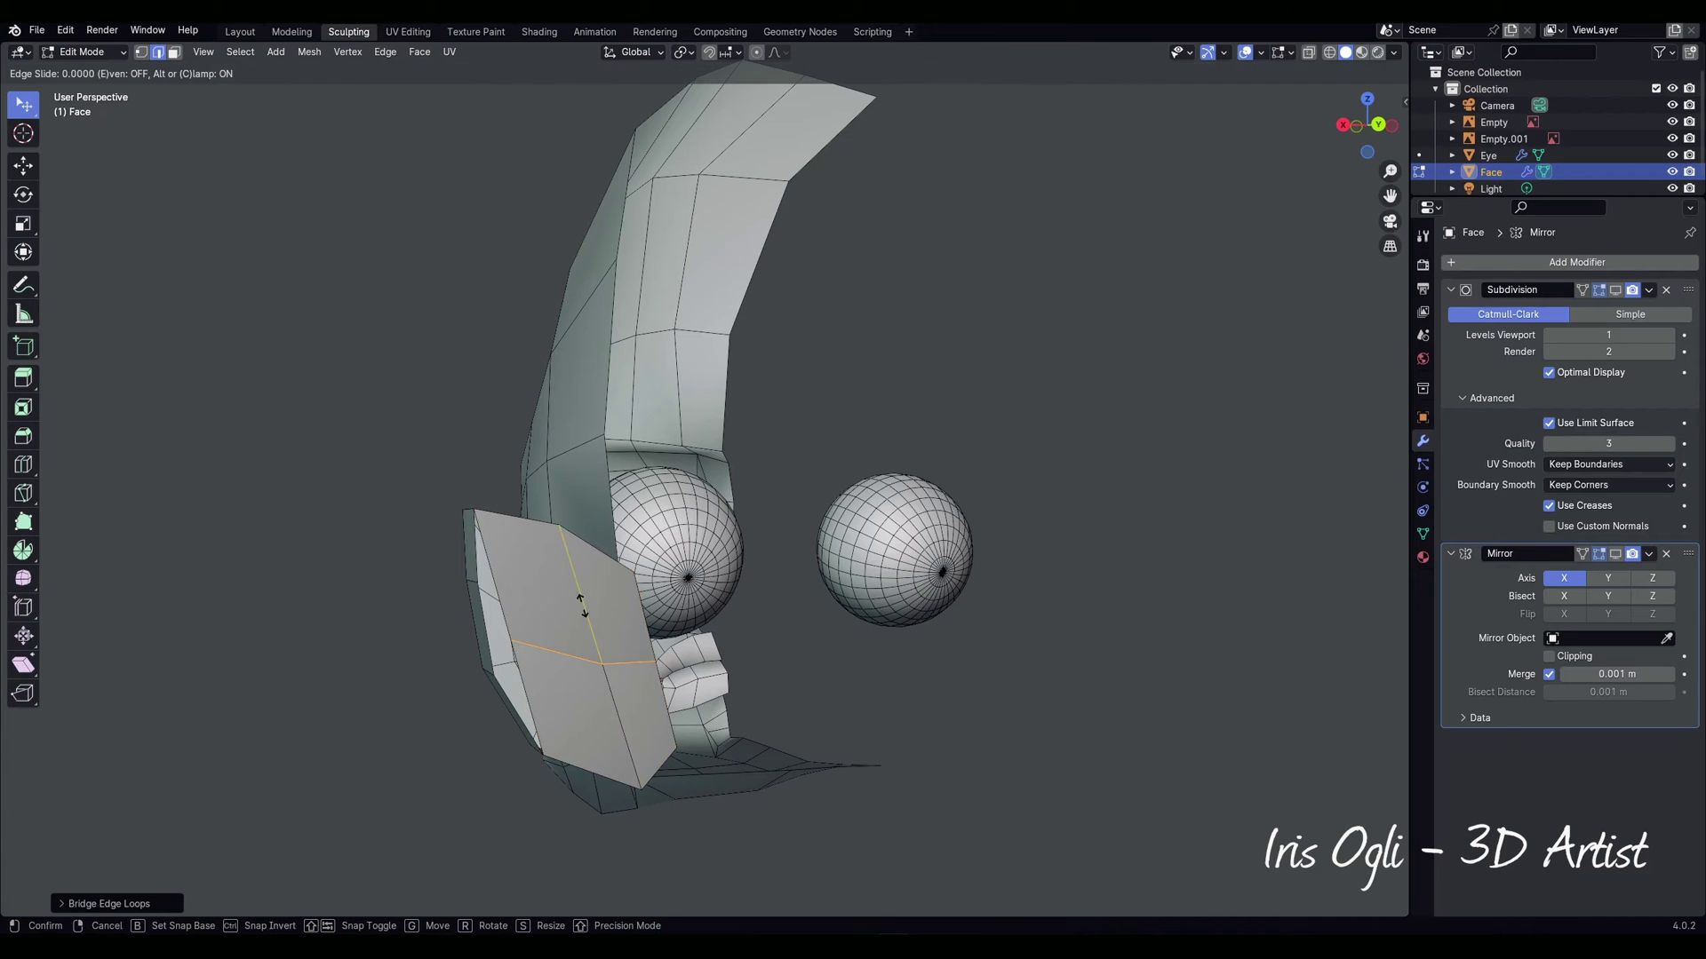
click(583, 542)
key(ctrl+r)
click(606, 684)
click(606, 684)
Step: Merge the new loops' end vertices into the matching ear rim vertices using At Last
key(1)
click(521, 677)
middle_drag(606, 756, 586, 766)
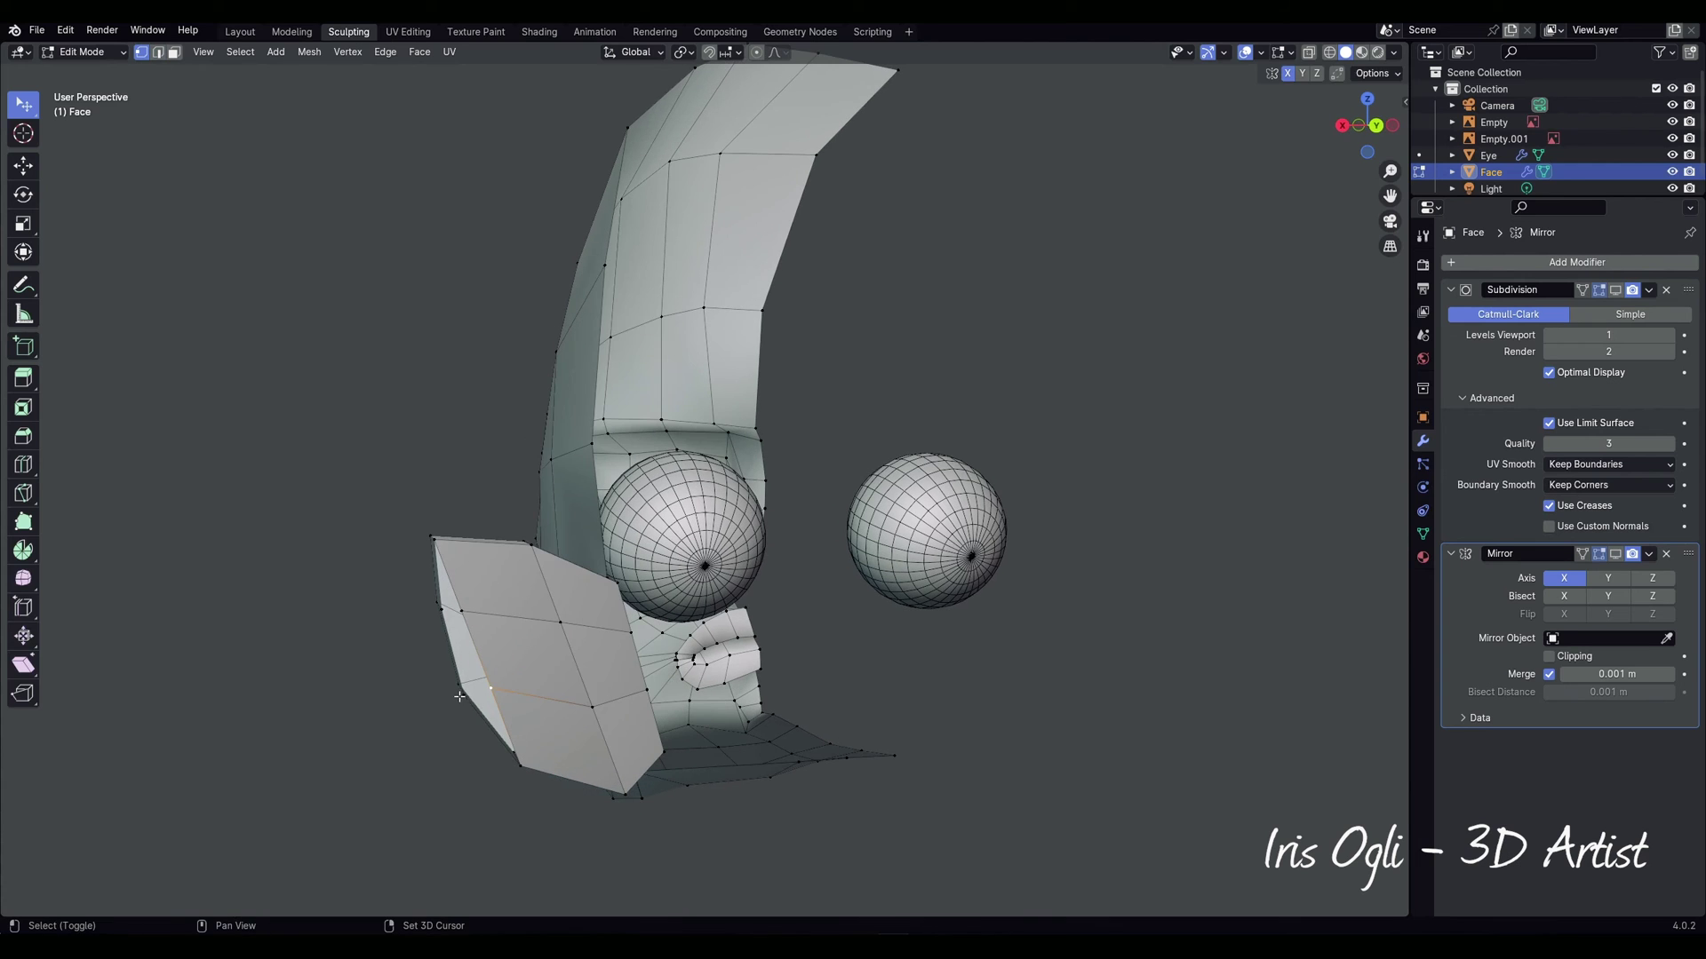
key(m)
click(533, 720)
middle_drag(533, 720, 527, 579)
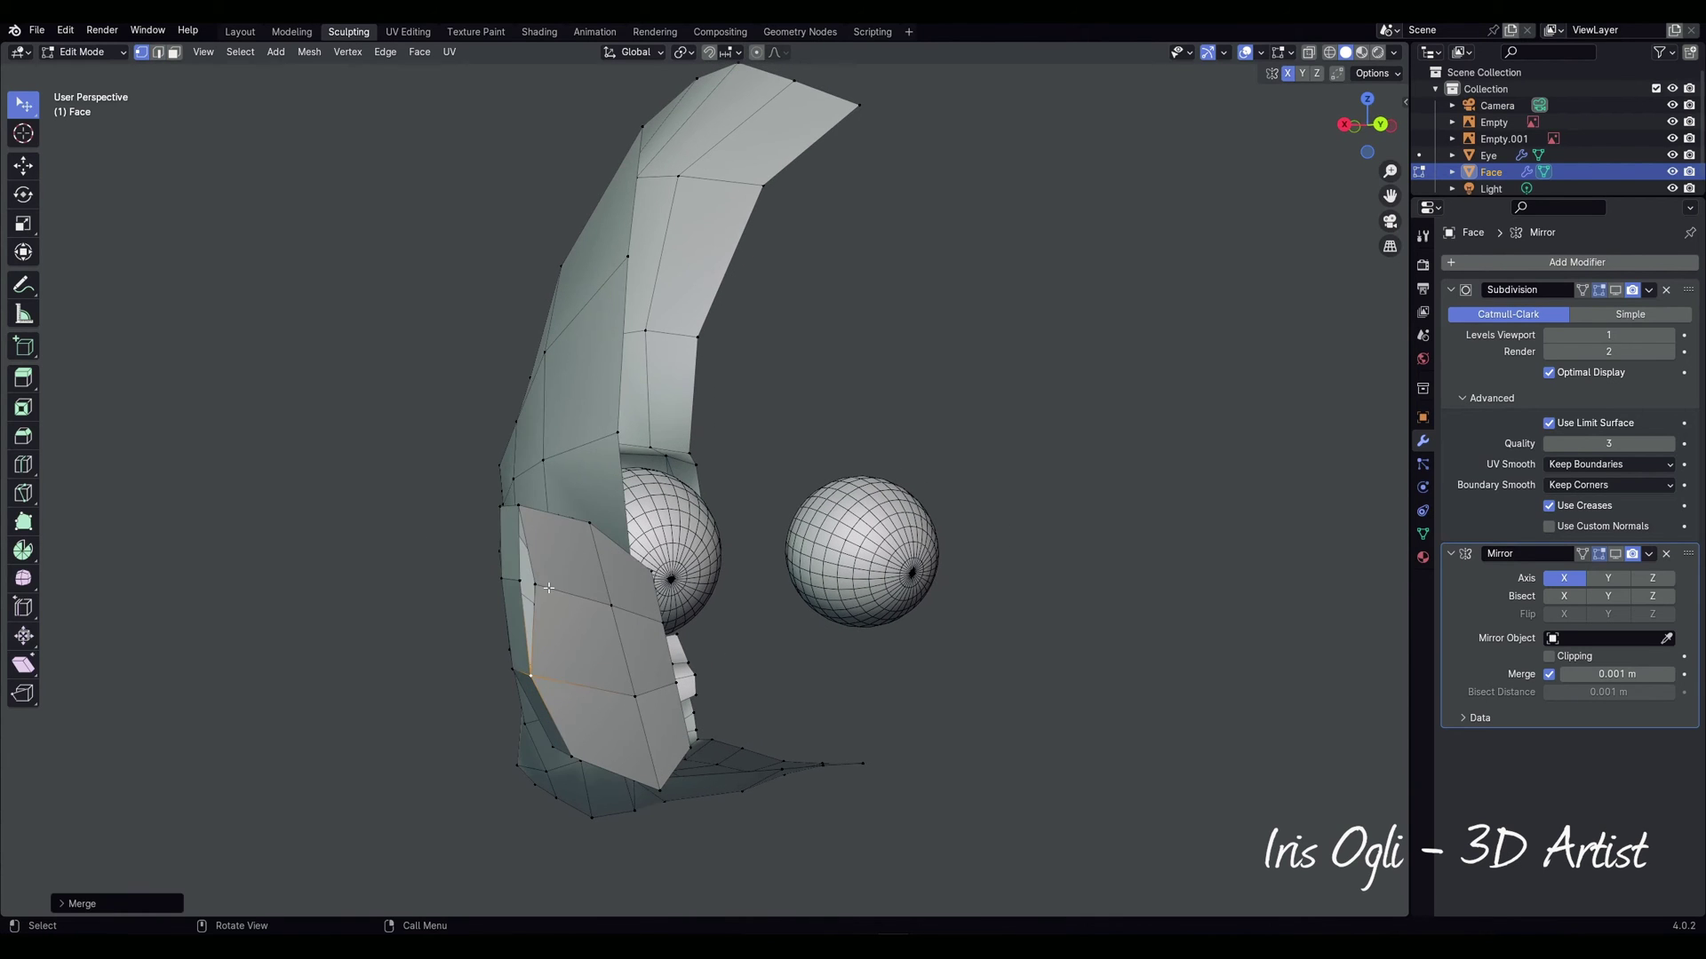
key(shift)
key(m)
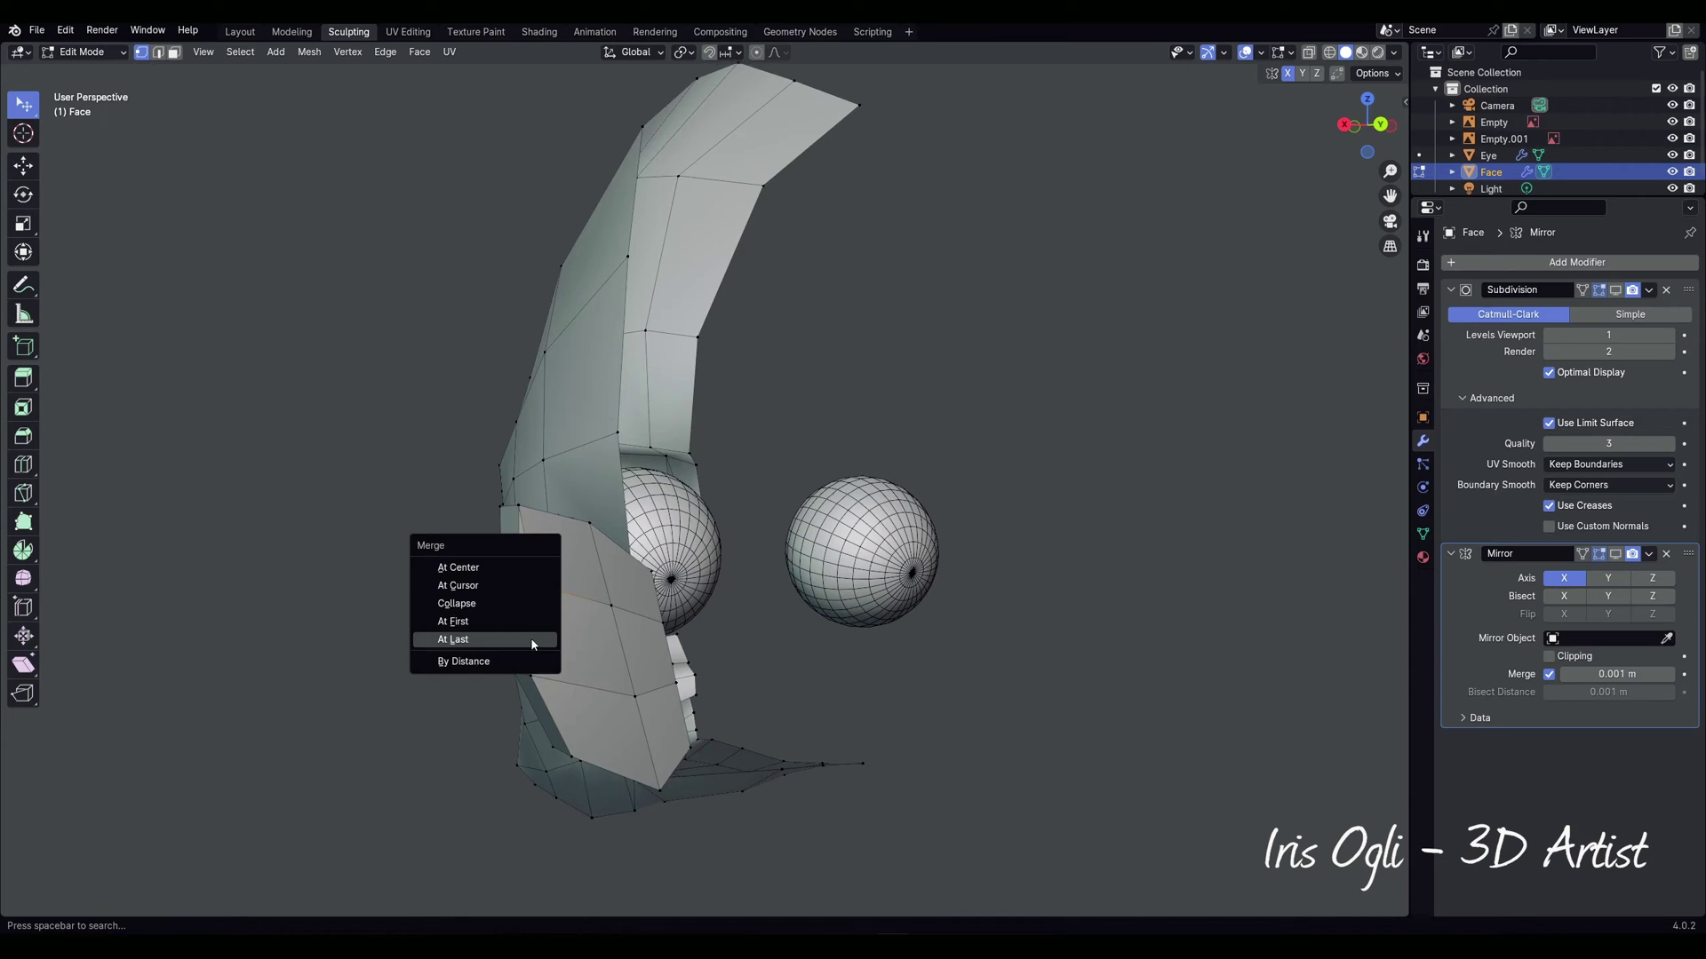
click(542, 639)
Step: Select the edge loop around the ear's inner opening and scale it to about 0.93
middle_drag(542, 640, 559, 646)
middle_drag(224, 693, 151, 700)
scroll(826, 696, up, 5)
shift+middle_drag(896, 712, 619, 601)
alt+click(621, 599)
key(g)
key(g)
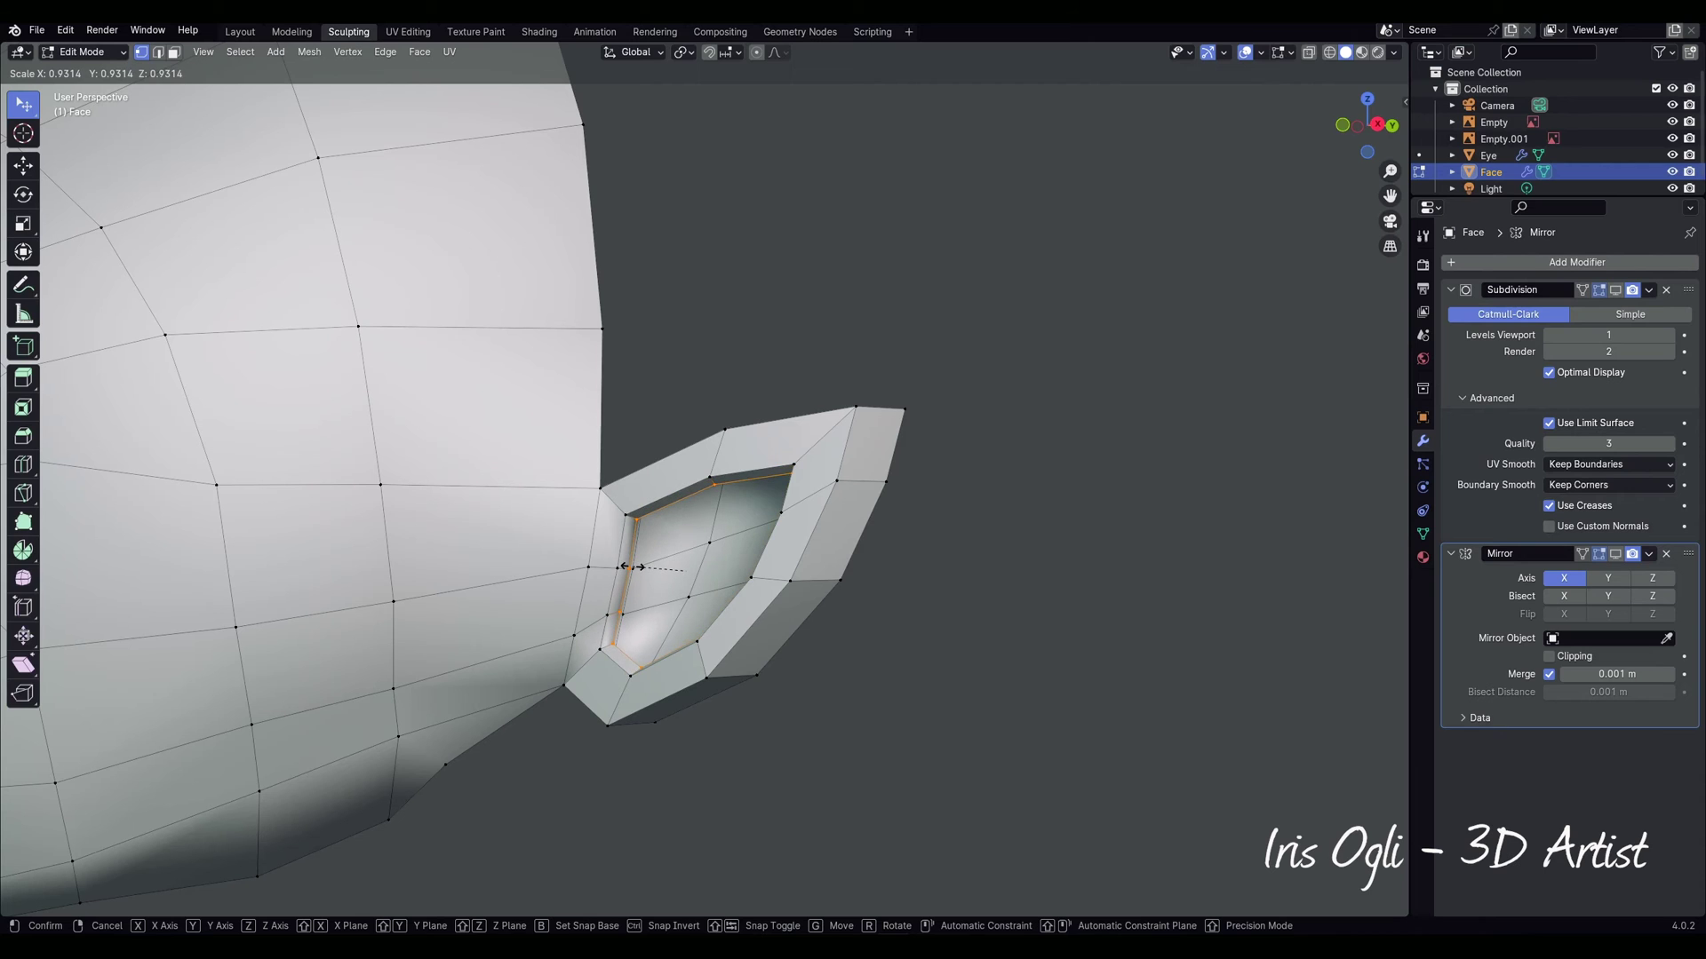
click(631, 566)
Step: Extrude the small face on the front inner edge of the ear about 0.024 m along its normal
middle_drag(633, 567, 613, 577)
scroll(594, 613, up, 1)
key(3)
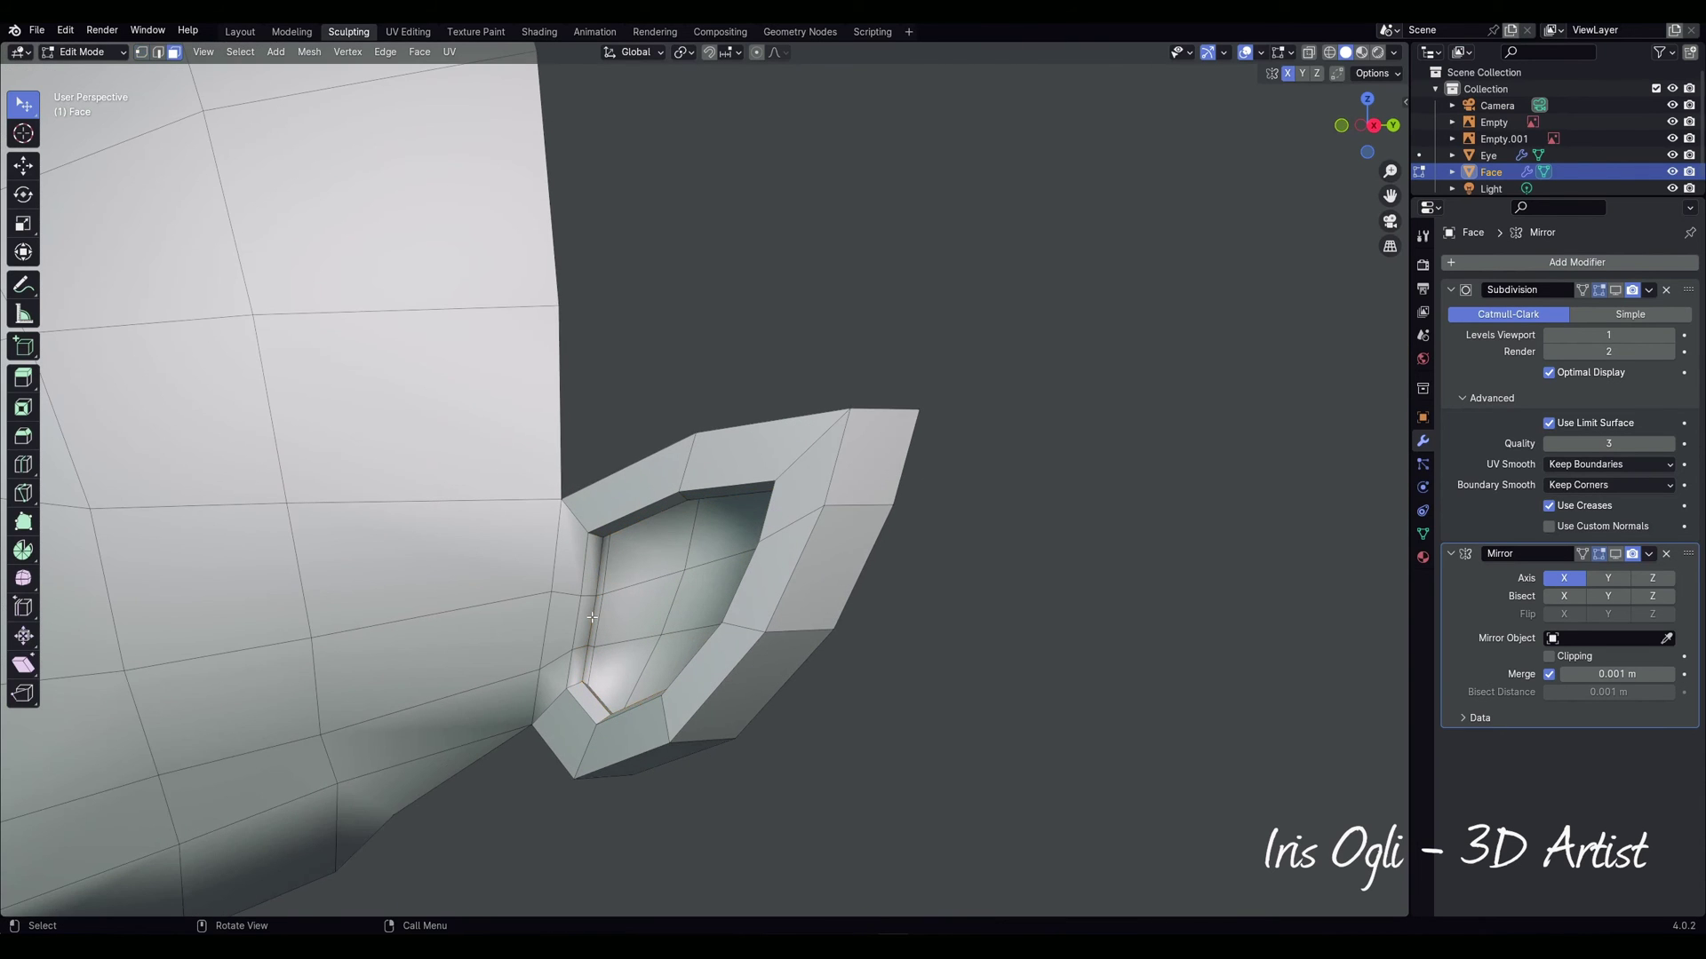
key(g)
key(z)
key(z)
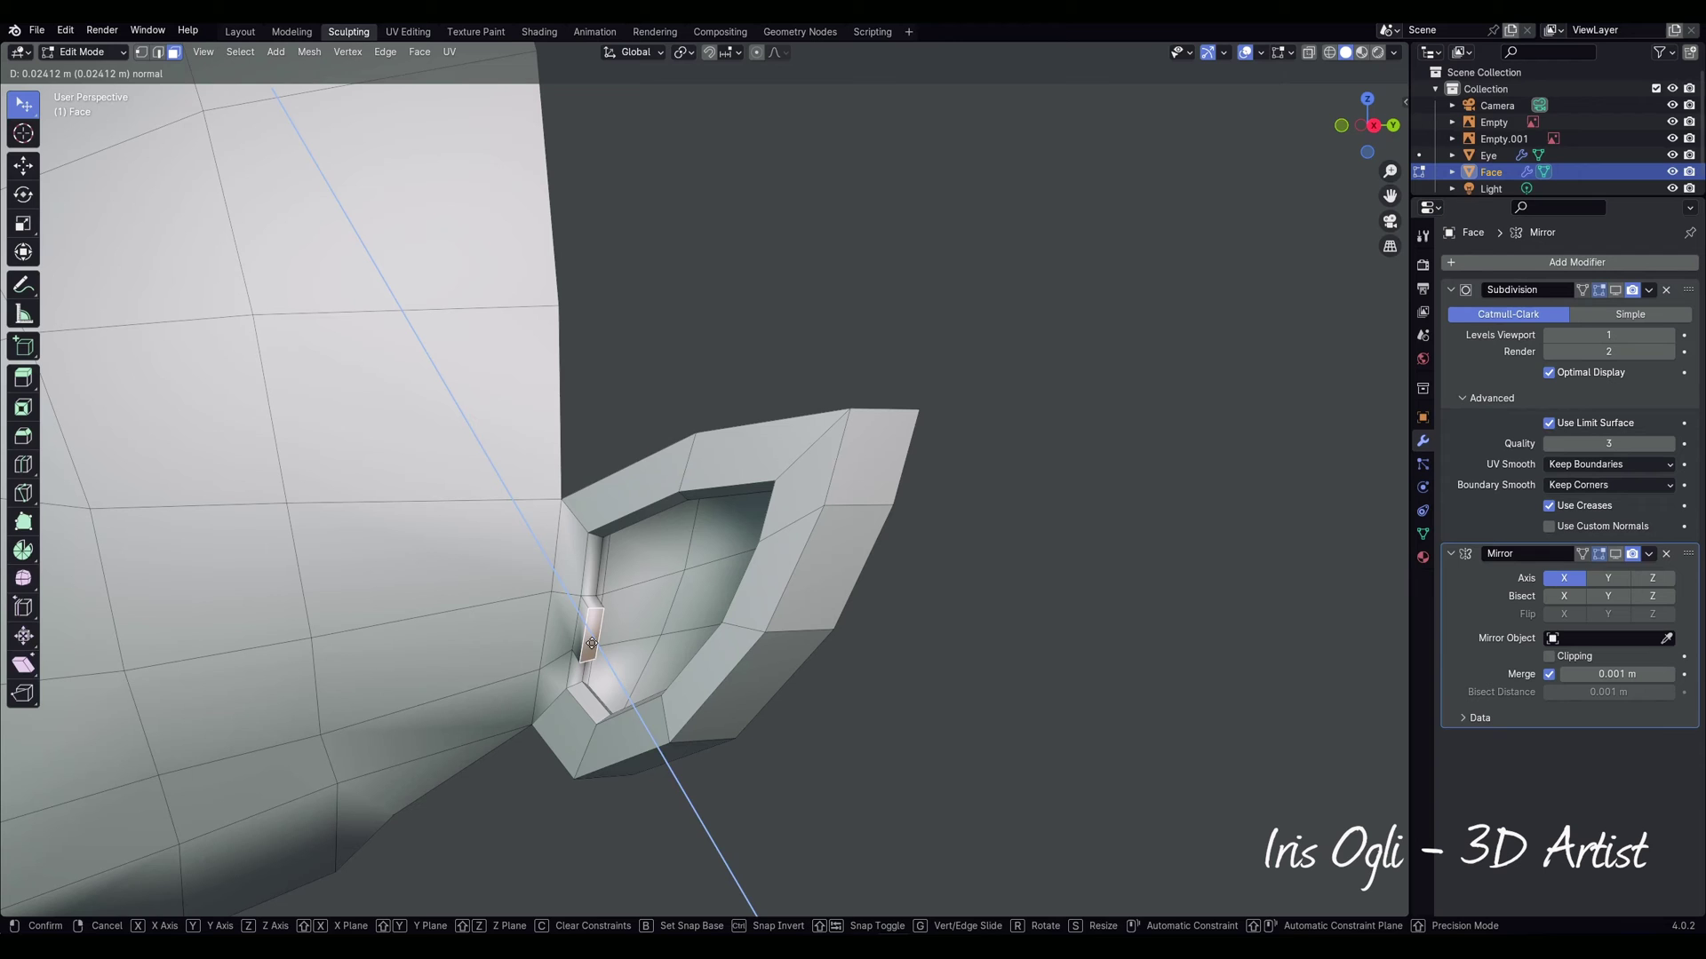
click(593, 647)
middle_drag(819, 743, 652, 700)
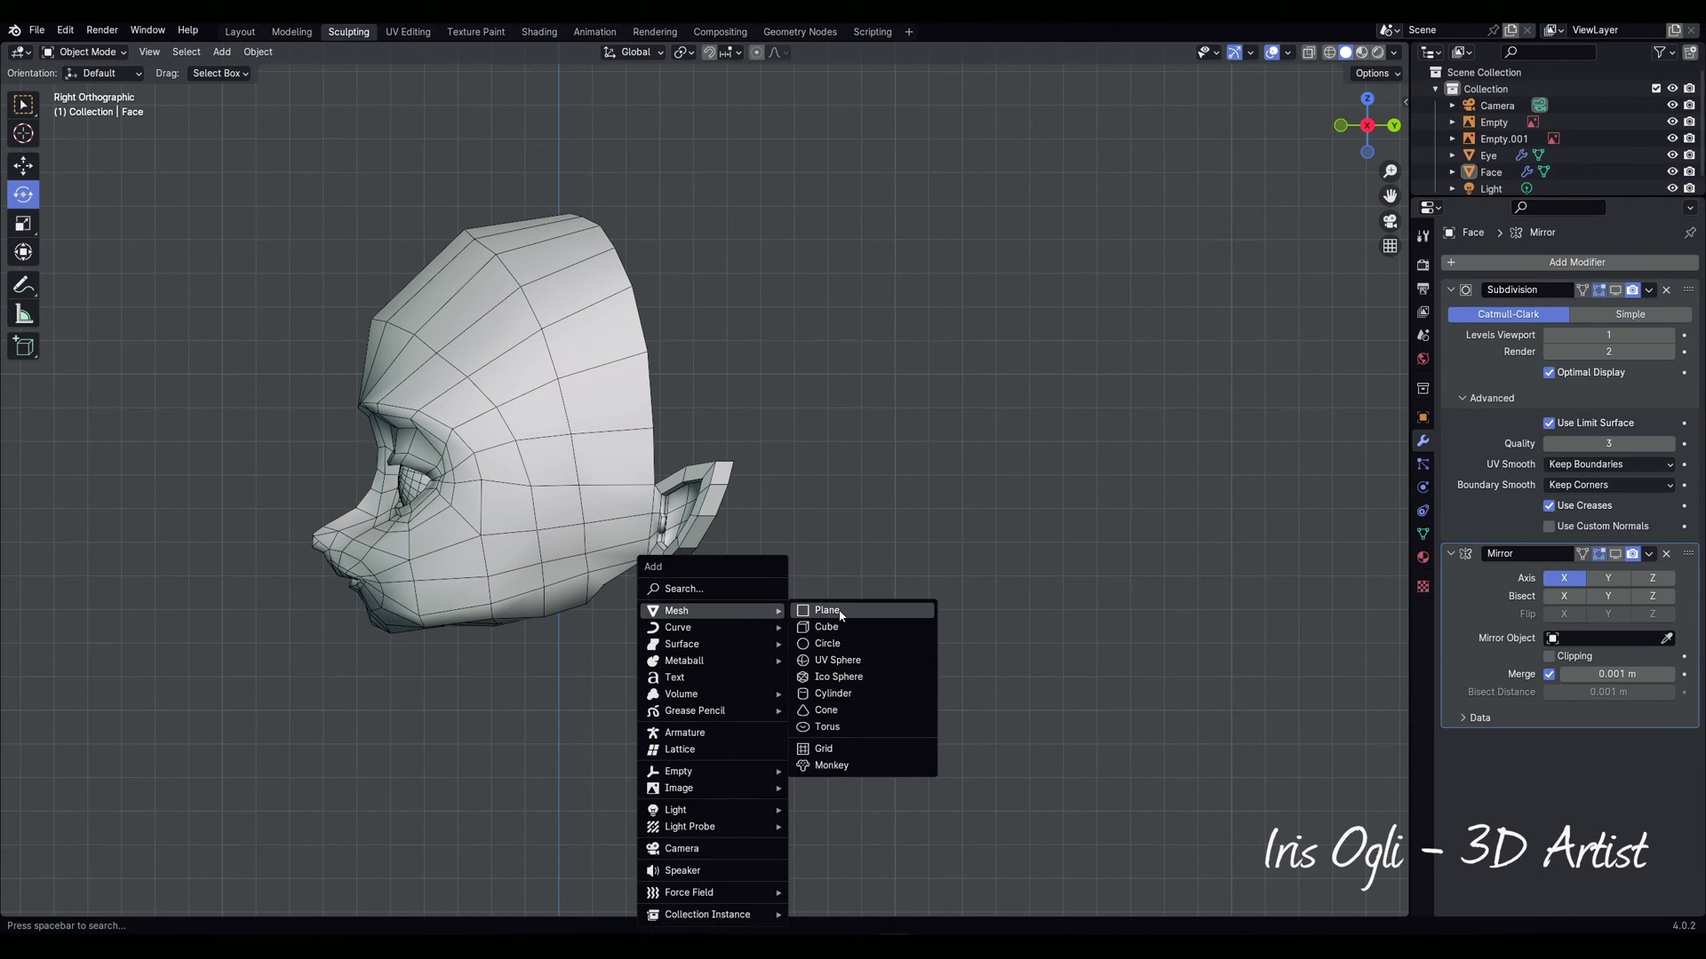
Step: Add a cube, give it a level 2 Subdivision modifier and apply the modifier to form a sphere
click(875, 628)
scroll(775, 718, down, 6)
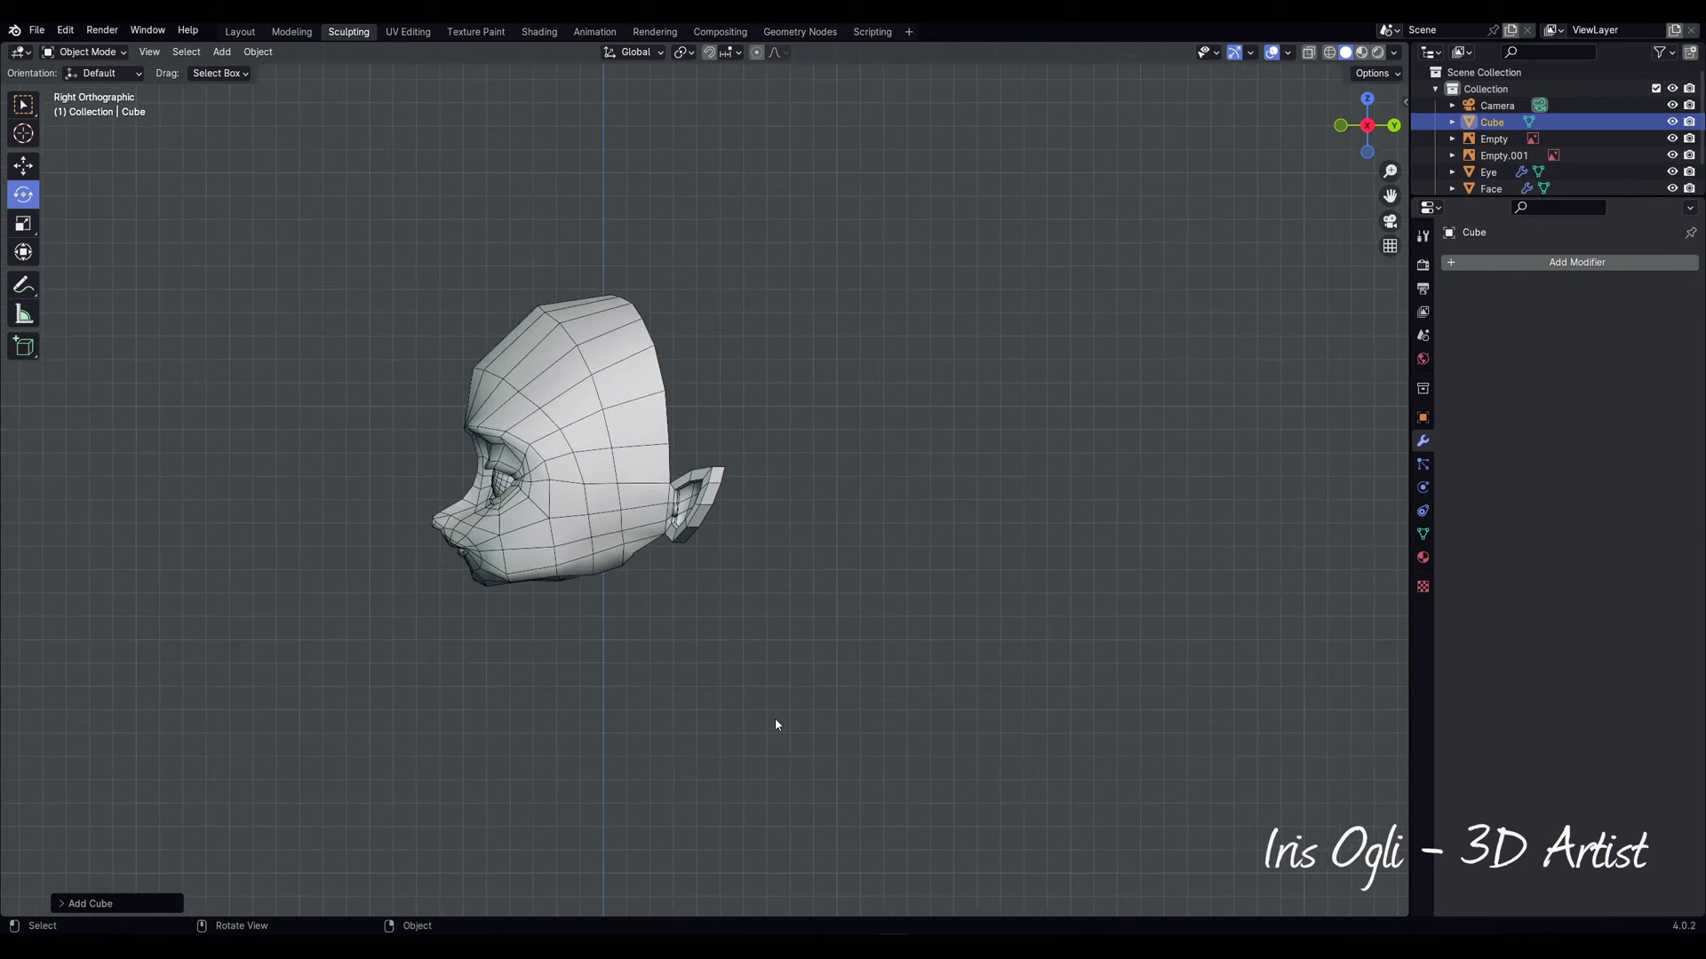
shift+middle_drag(872, 716, 863, 608)
key(ctrl+2)
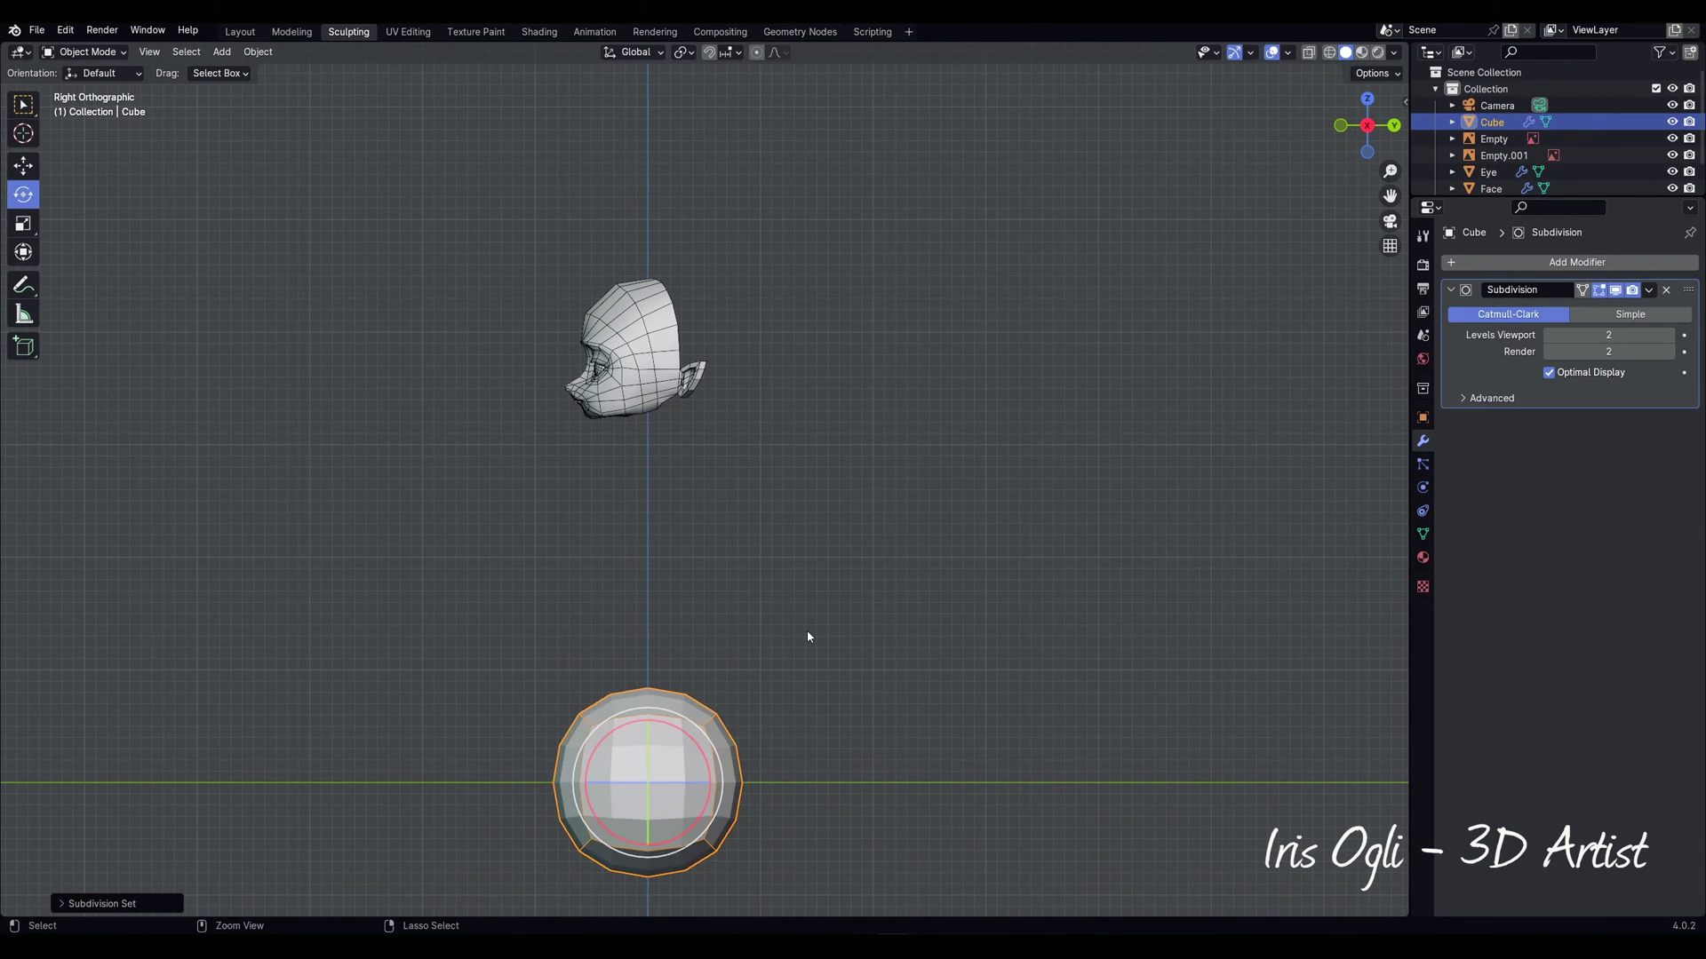
click(1649, 298)
click(1619, 309)
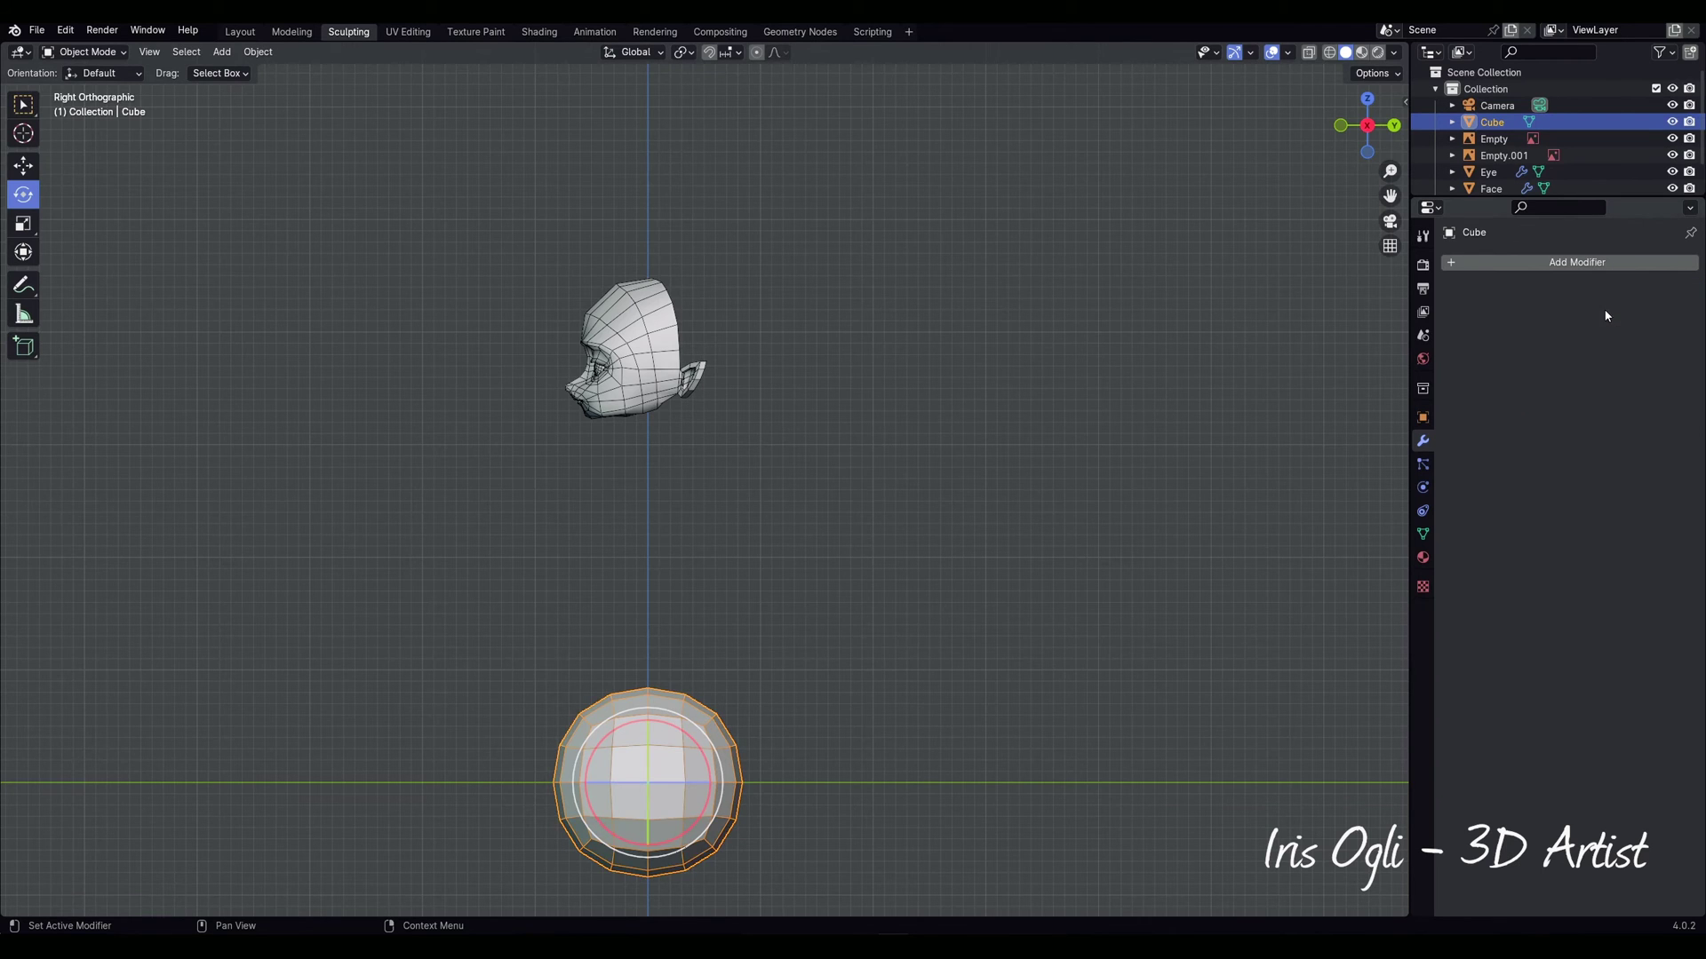
Step: Delete the sphere's left and front halves, keeping only the rear half on the head's modeled side
key(Tab)
key(KP_1)
drag(539, 627, 627, 887)
key(x)
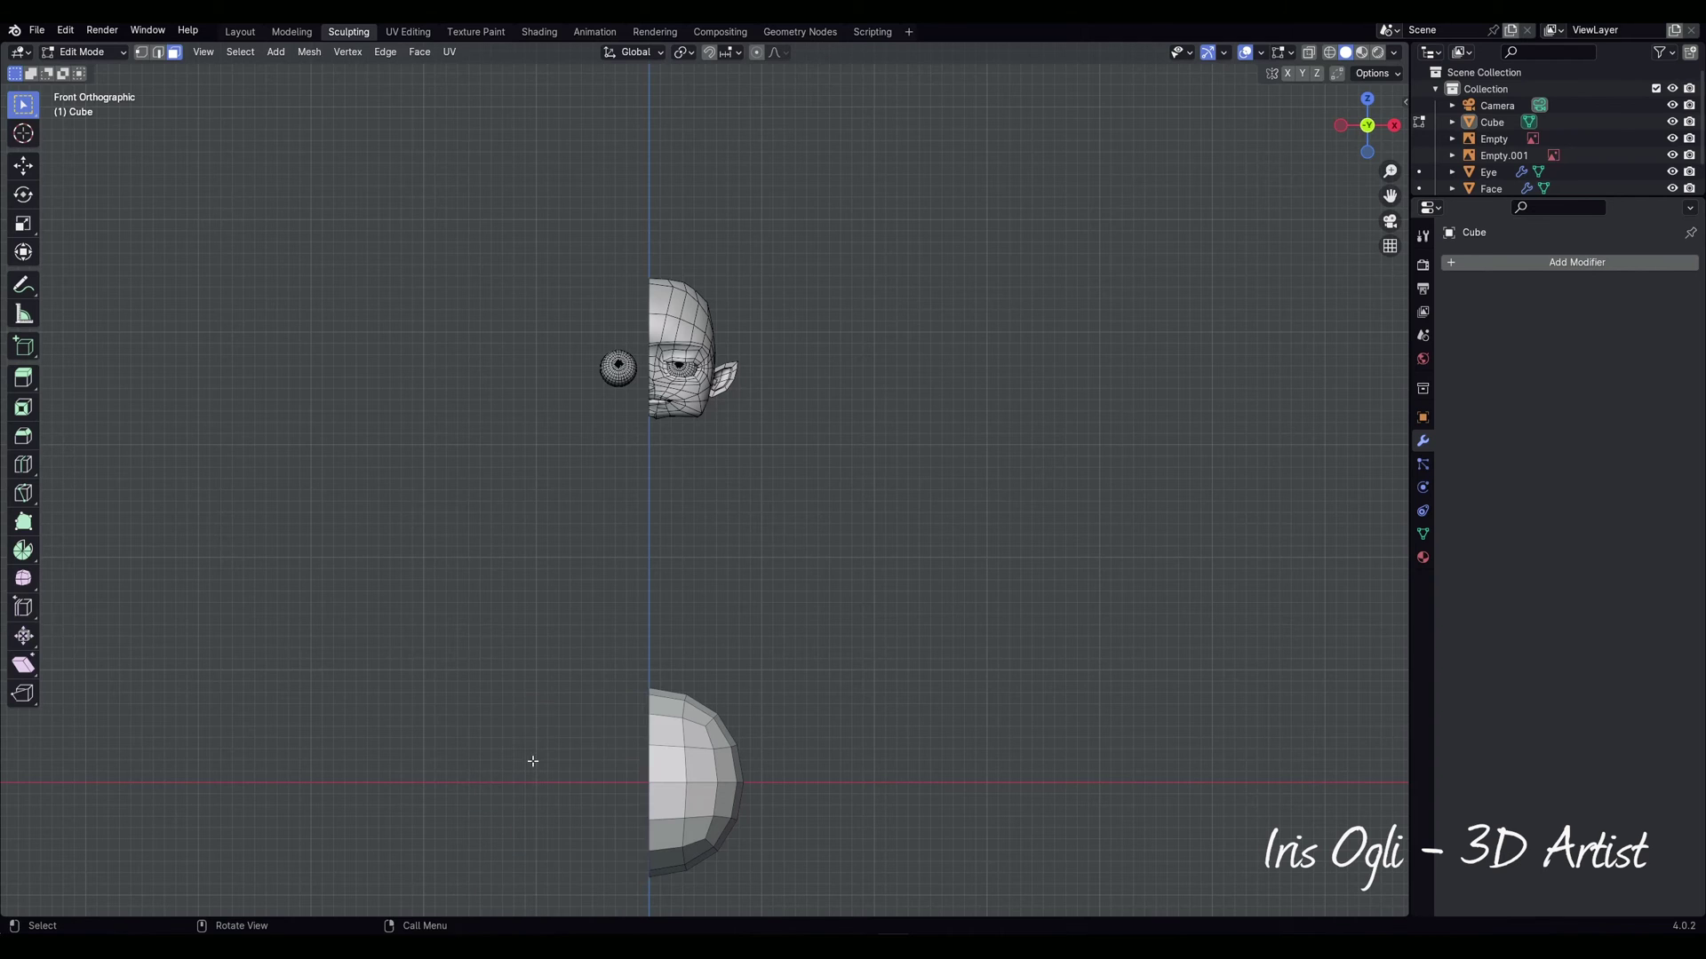
click(537, 765)
Step: Move the remaining sphere part up behind the head in the right side view
key(Tab)
key(KP_3)
key(g)
click(718, 357)
scroll(720, 359, up, 4)
shift+middle_drag(721, 359, 722, 508)
scroll(952, 533, up, 2)
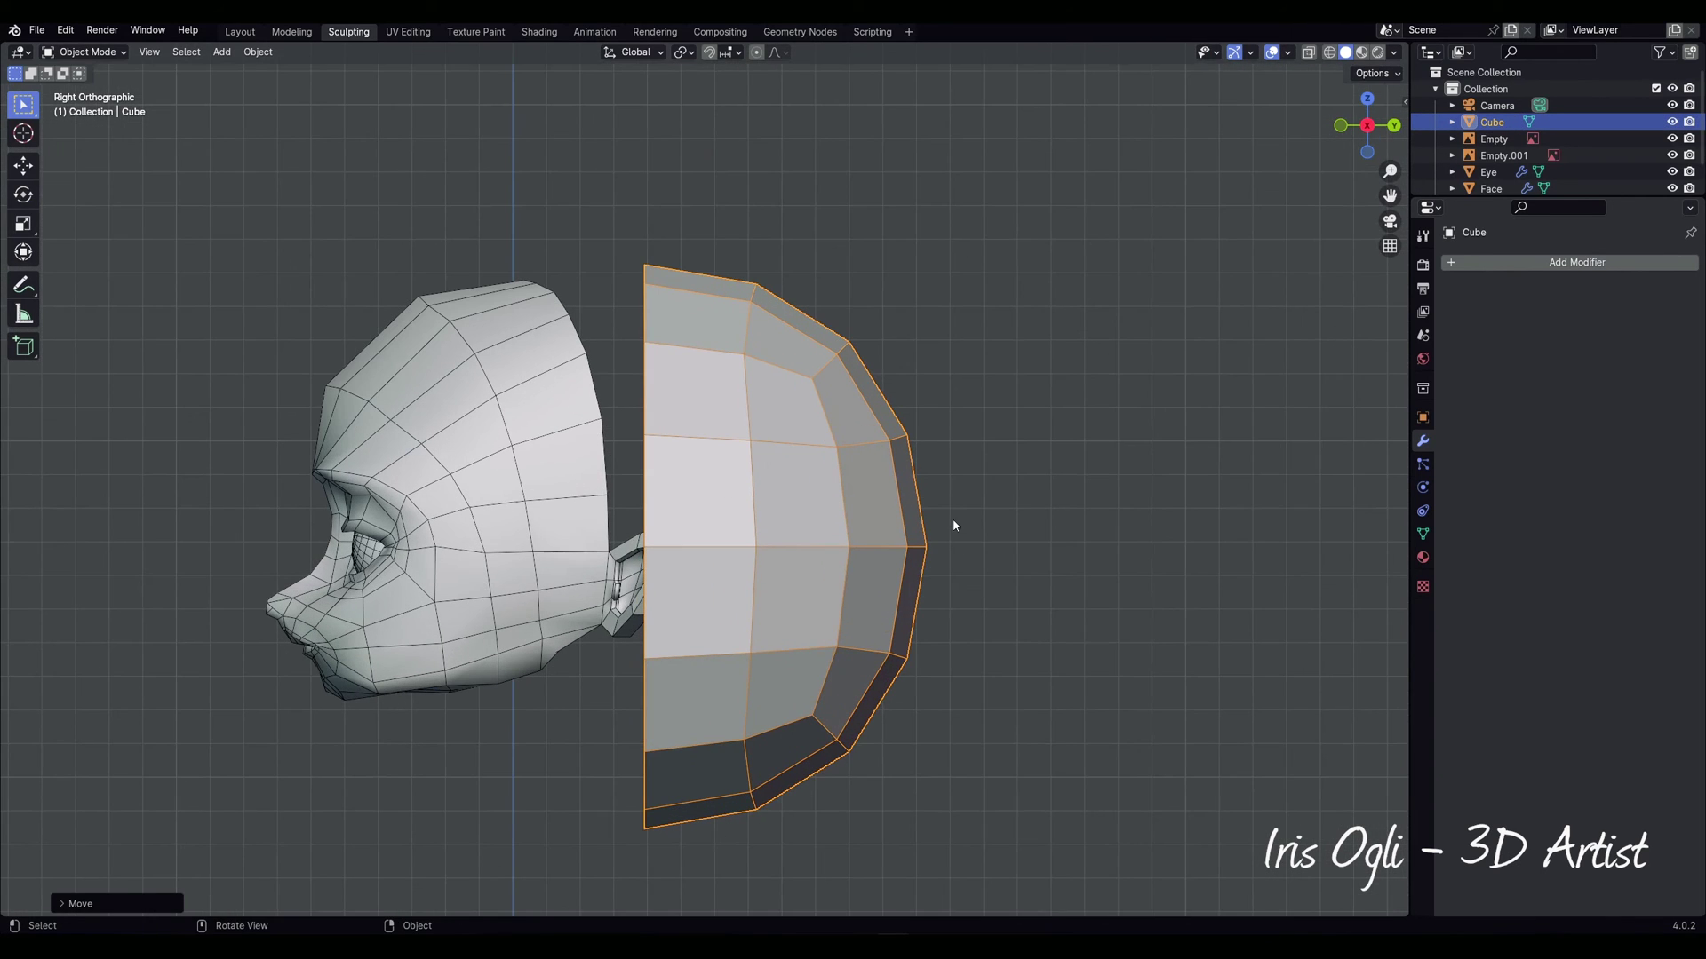
Step: Enable the Extras overlay to show the references and scale the sphere part down to fit the back of the head
click(1288, 53)
click(1186, 233)
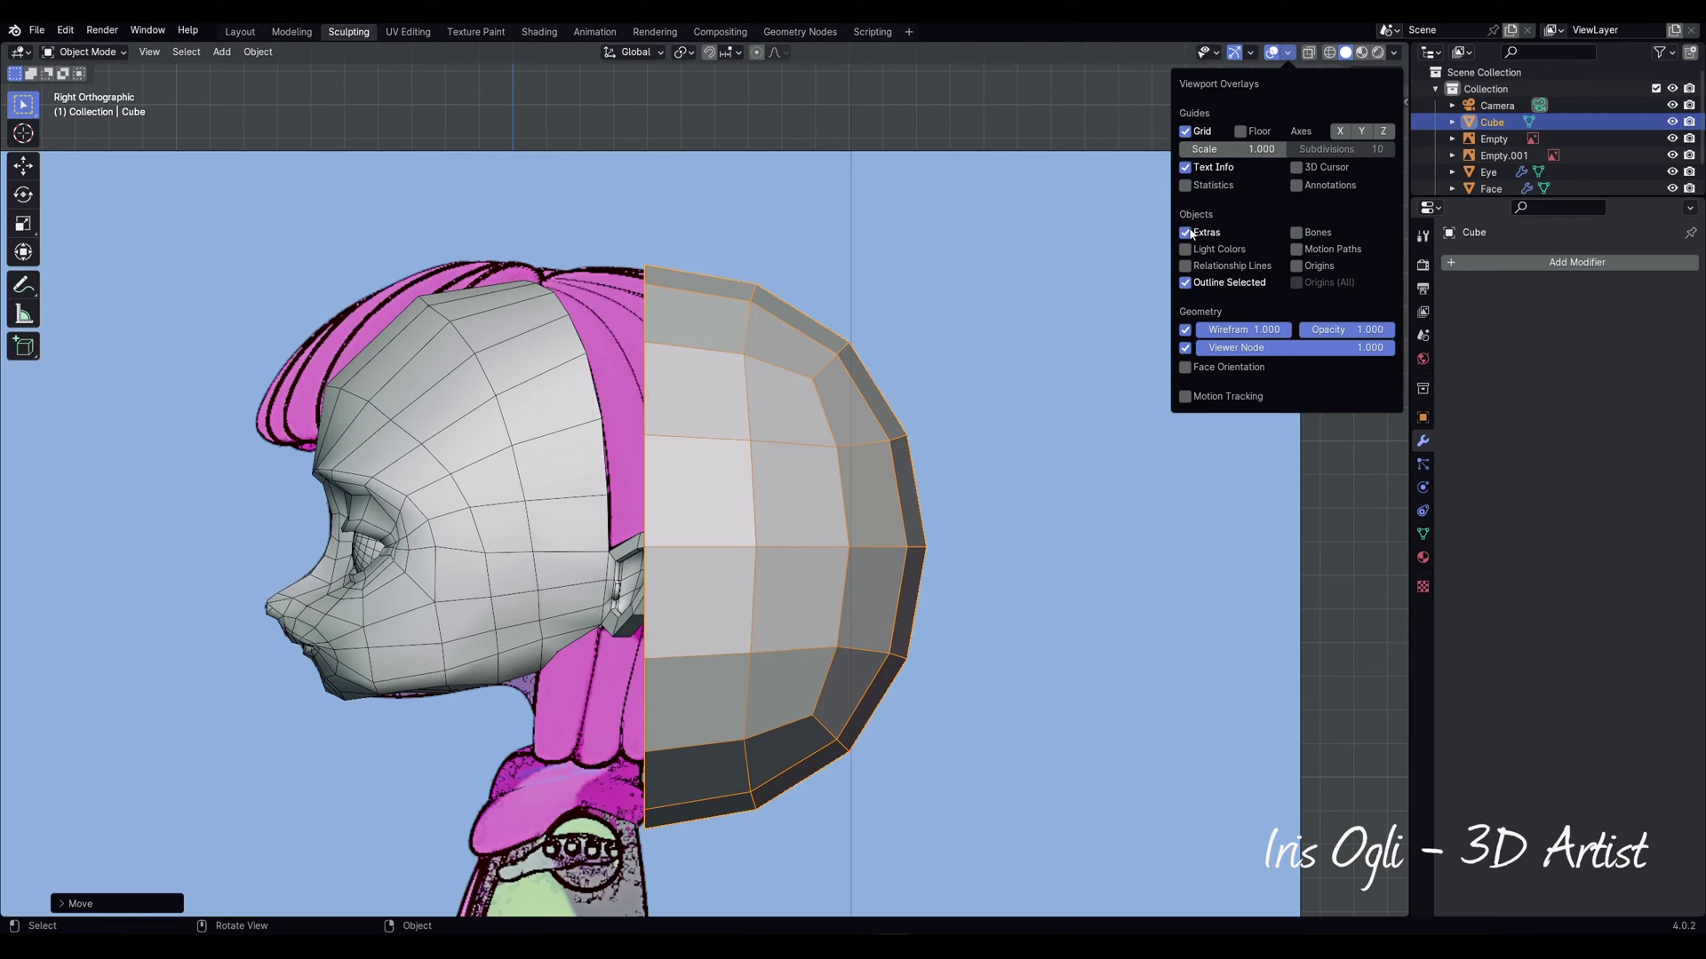
key(s)
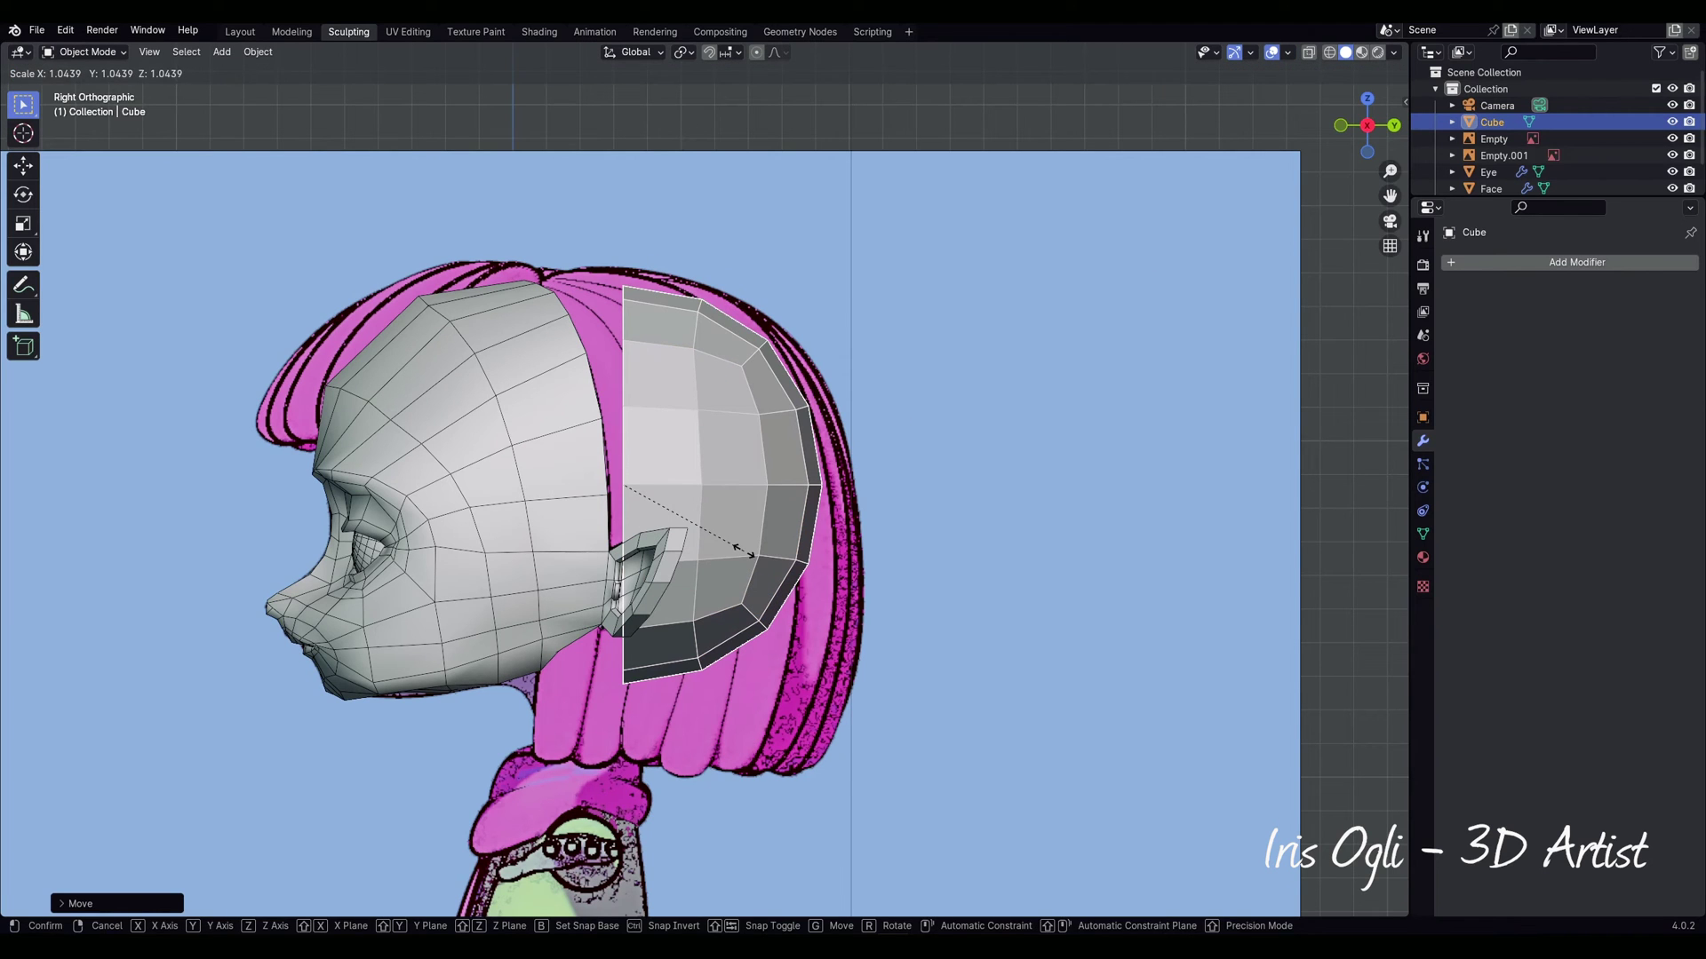
click(744, 552)
Step: Join the sphere part into the Face object and shade the combined mesh smooth
shift+click(557, 430)
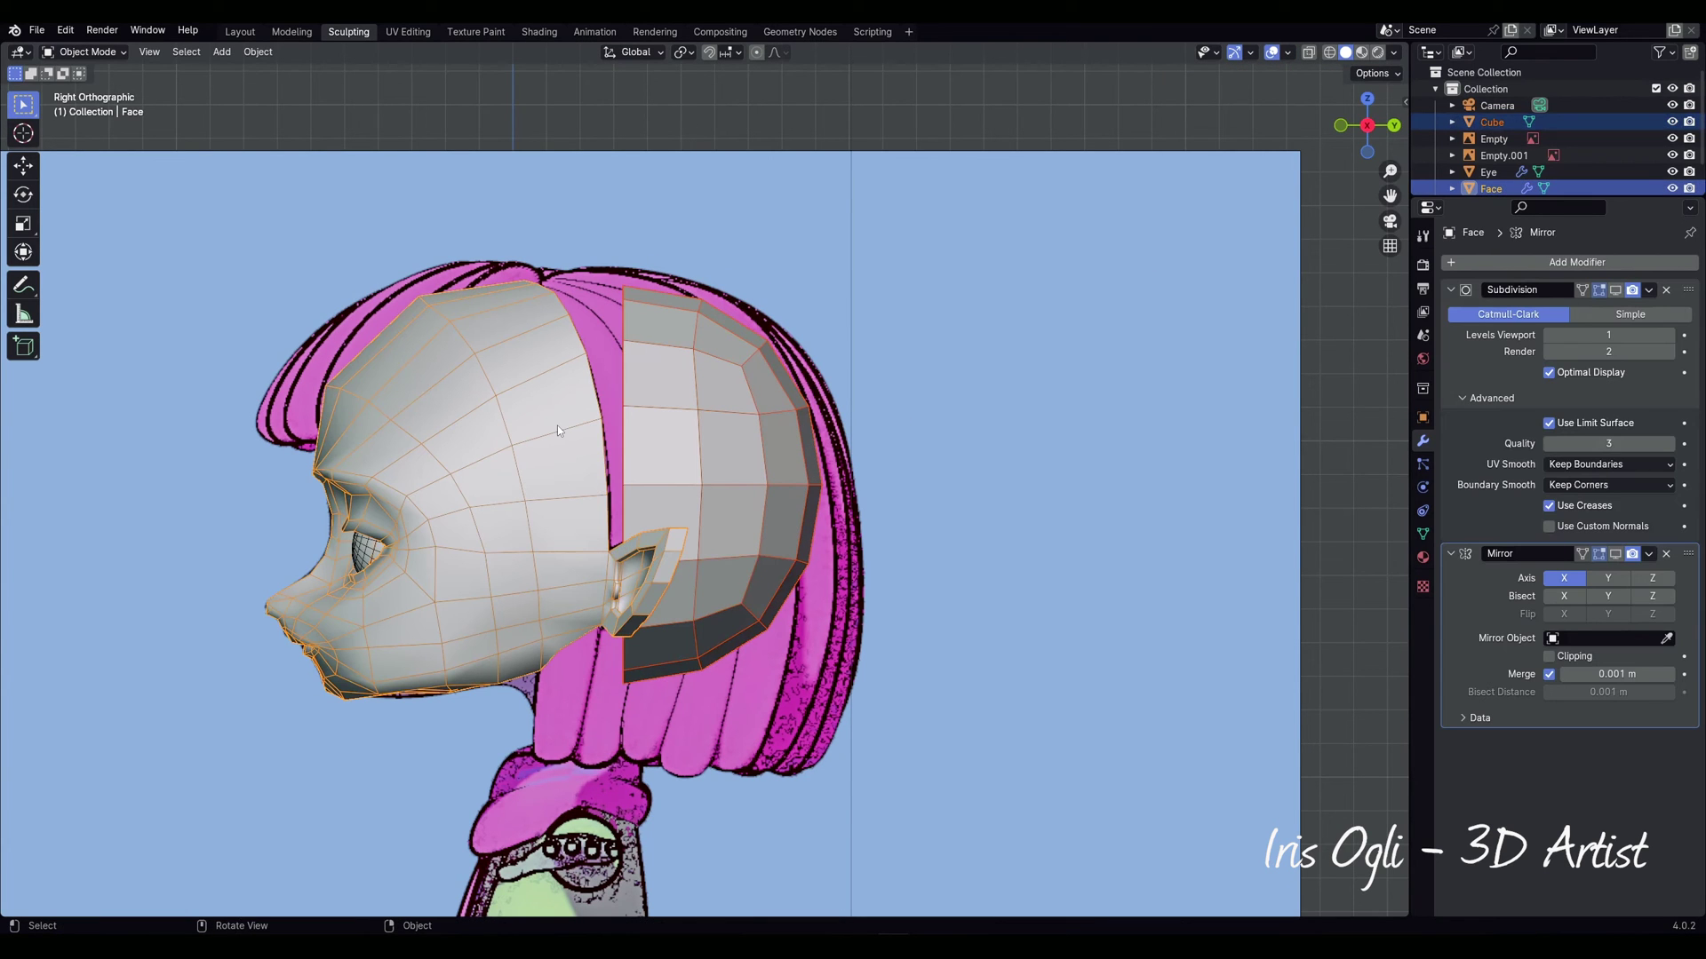
right_click(558, 431)
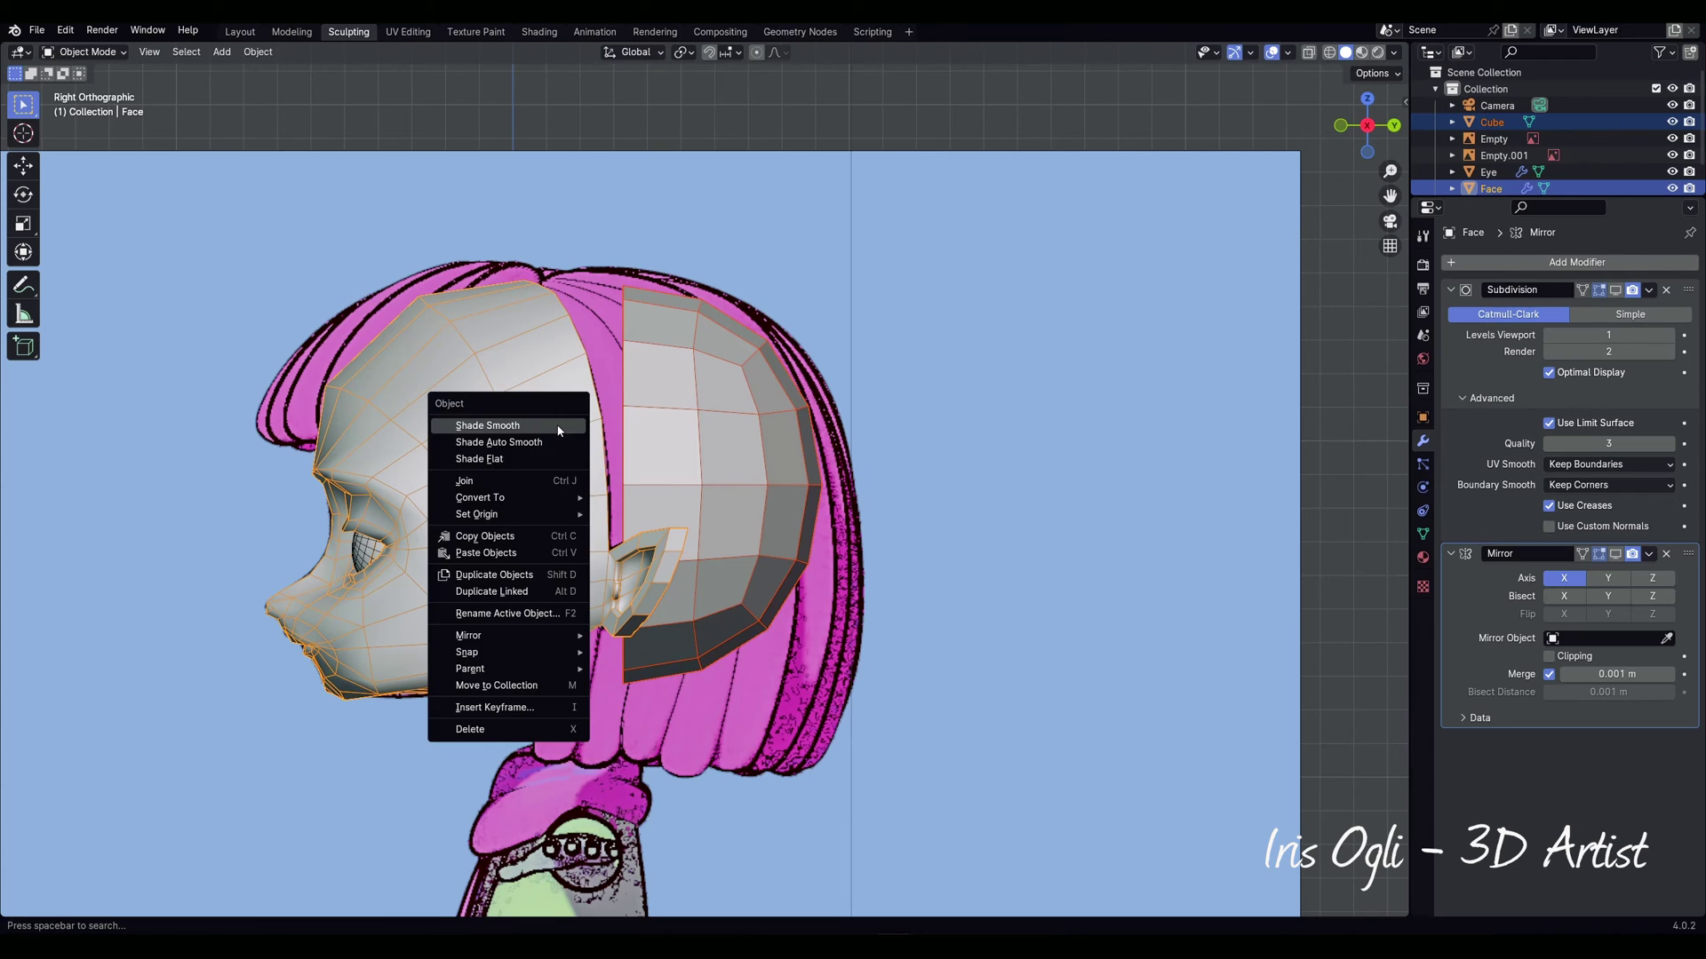
click(515, 479)
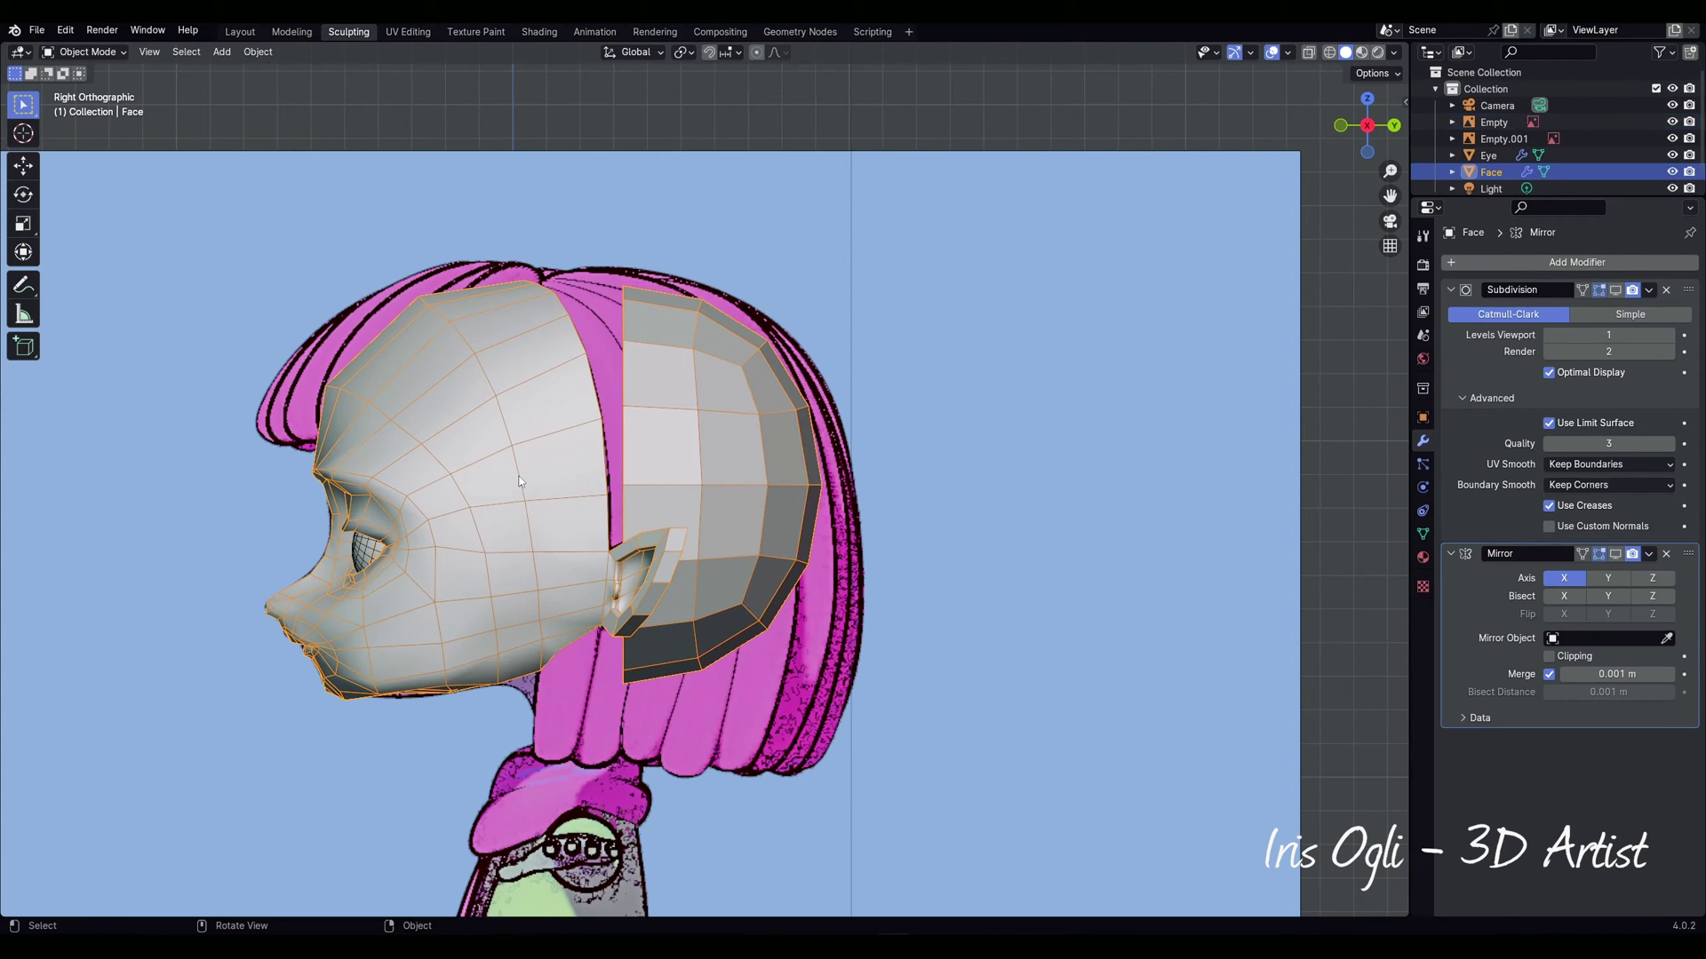
right_click(521, 482)
click(519, 475)
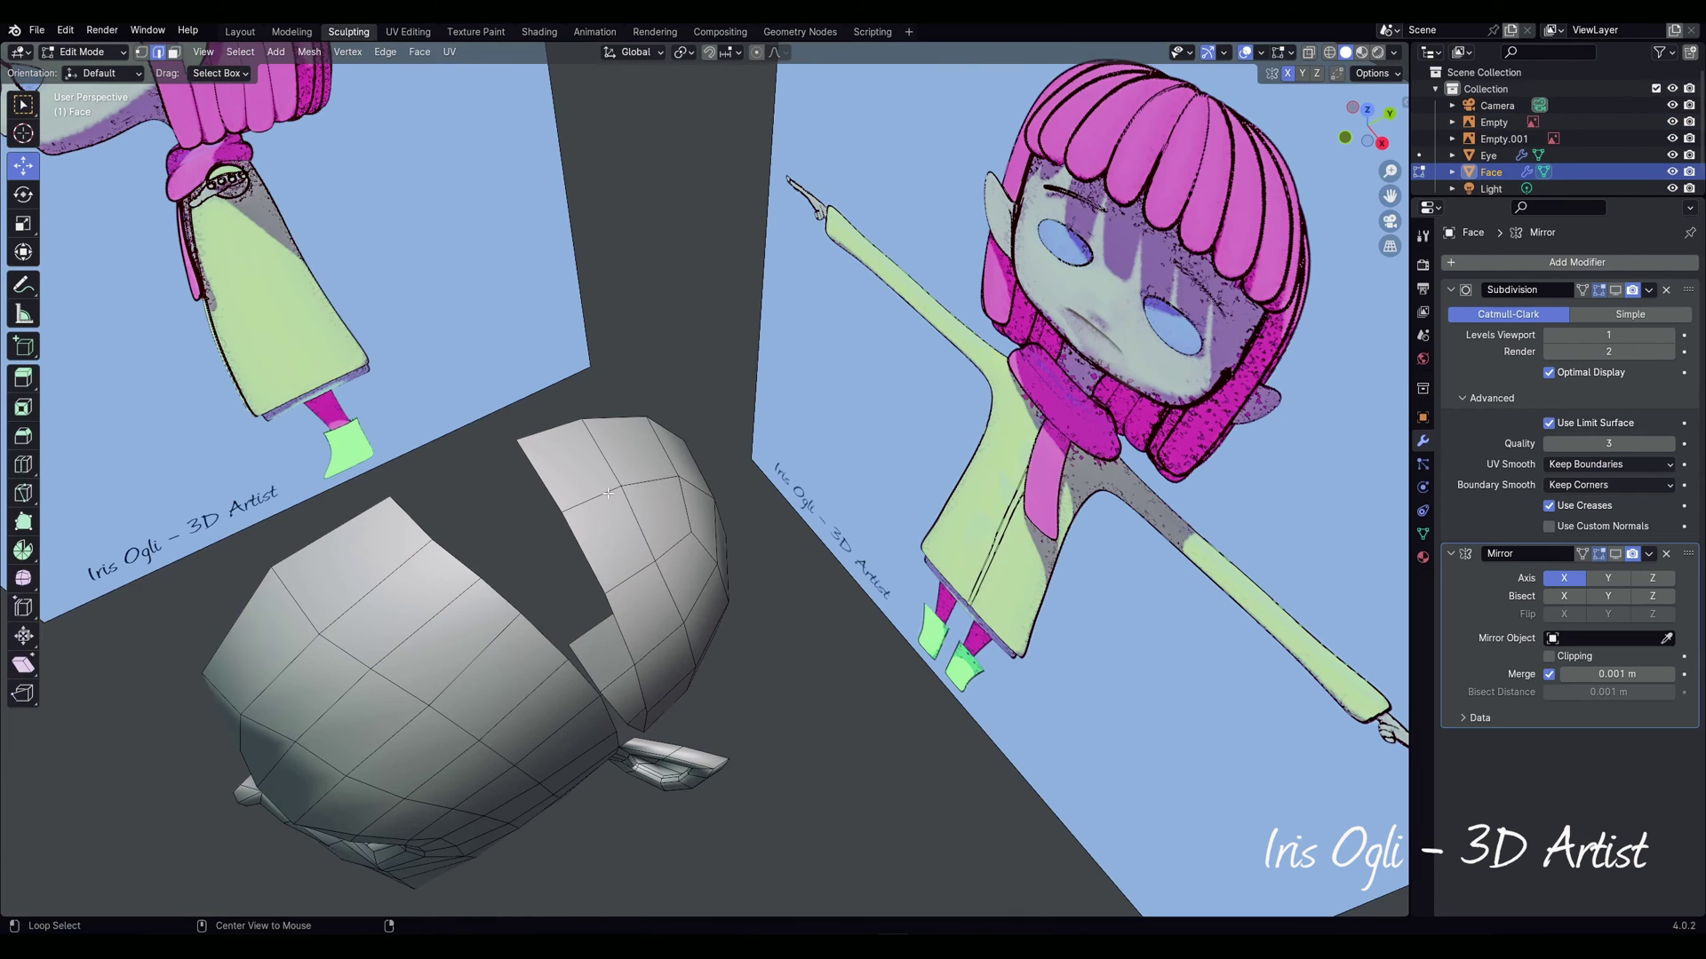
Step: Bevel the edge loop running around the upper part of the back of the head
alt+click(608, 493)
key(ctrl+e)
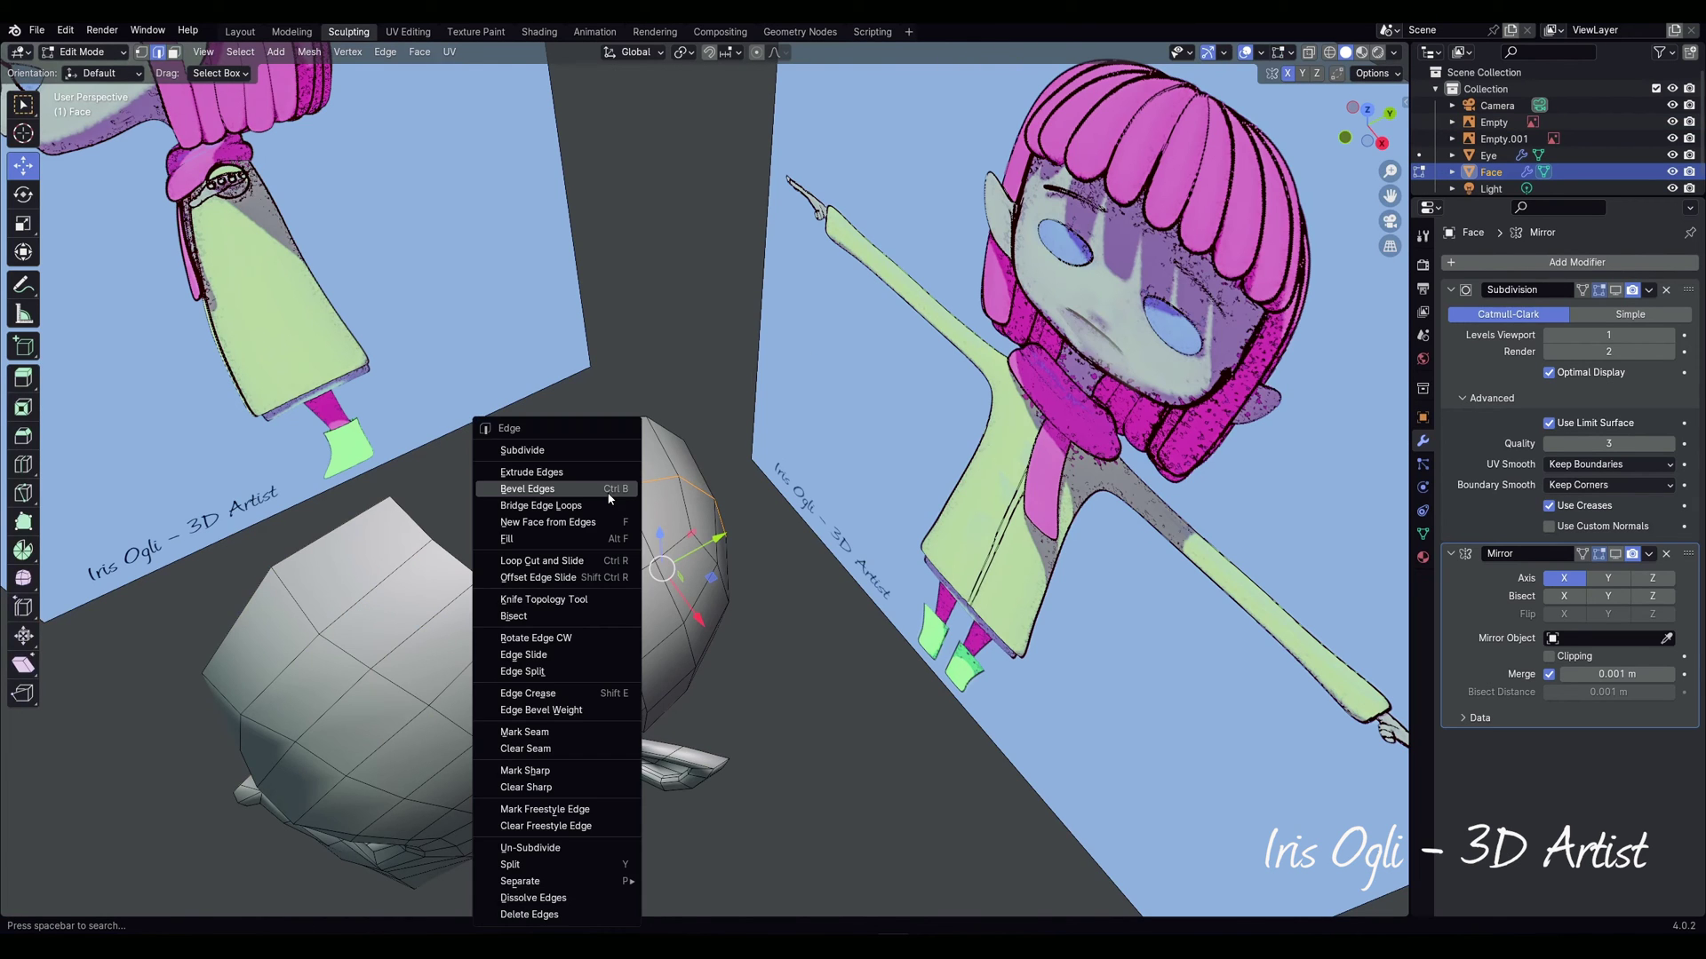
click(609, 491)
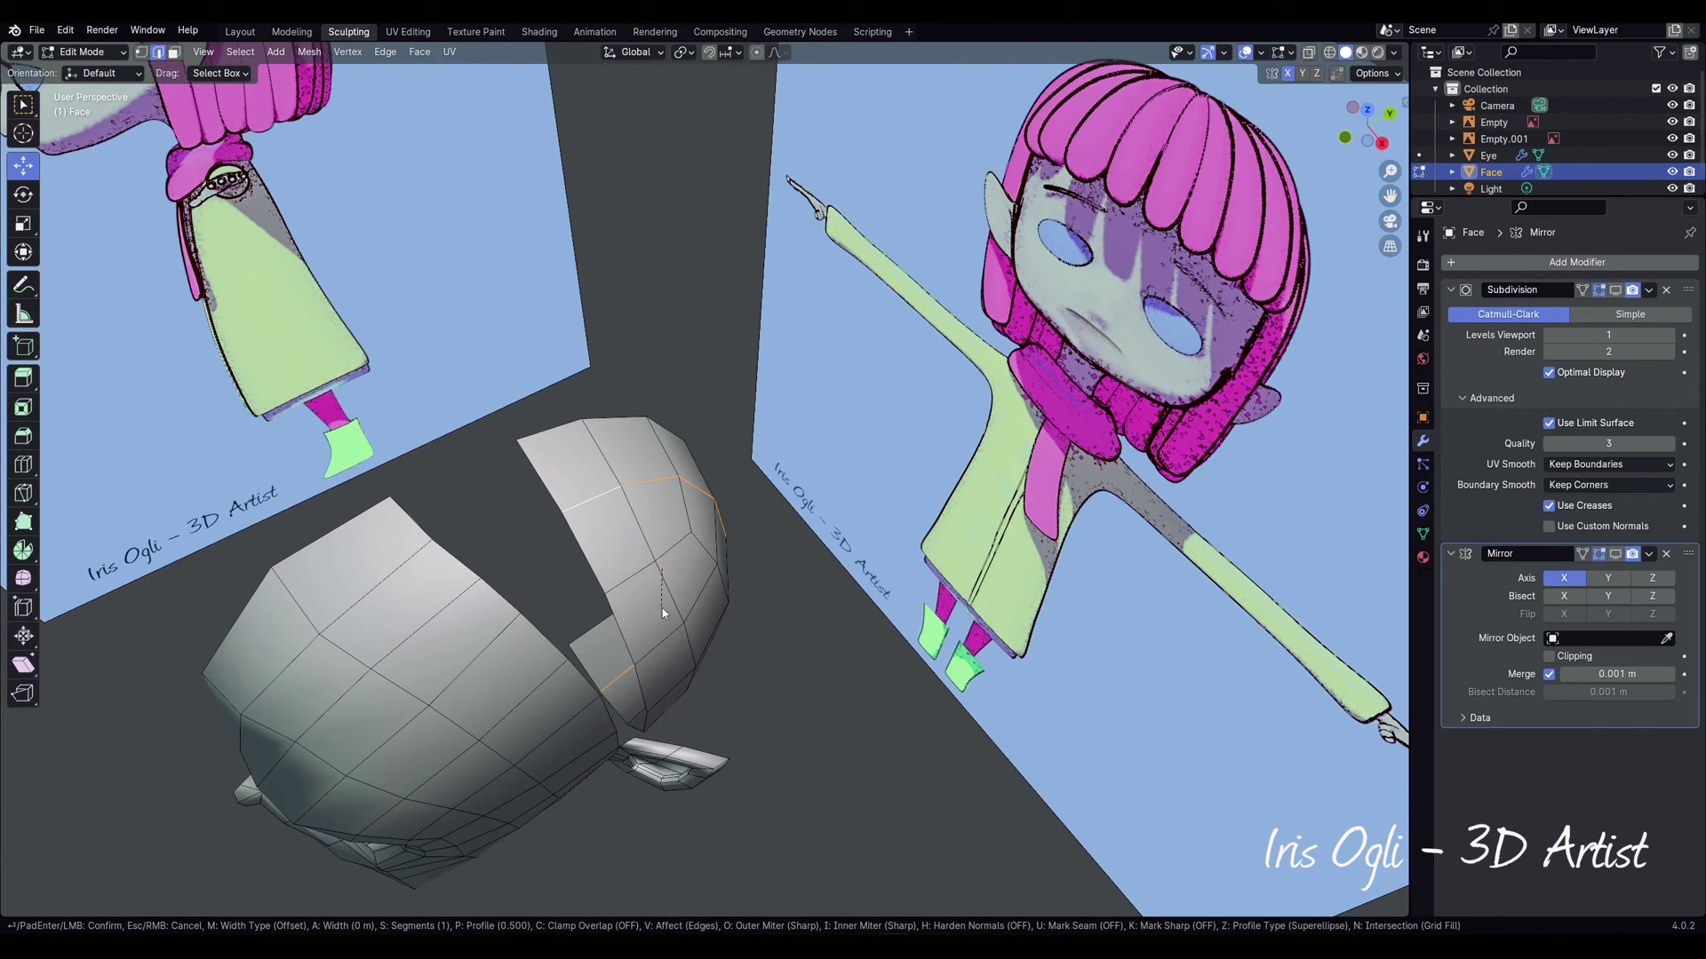
click(686, 694)
Step: Bridge the topmost face edge at the crown to the matching edge on the back of the head
click(533, 463)
middle_drag(533, 463, 524, 458)
shift+click(402, 505)
right_click(402, 505)
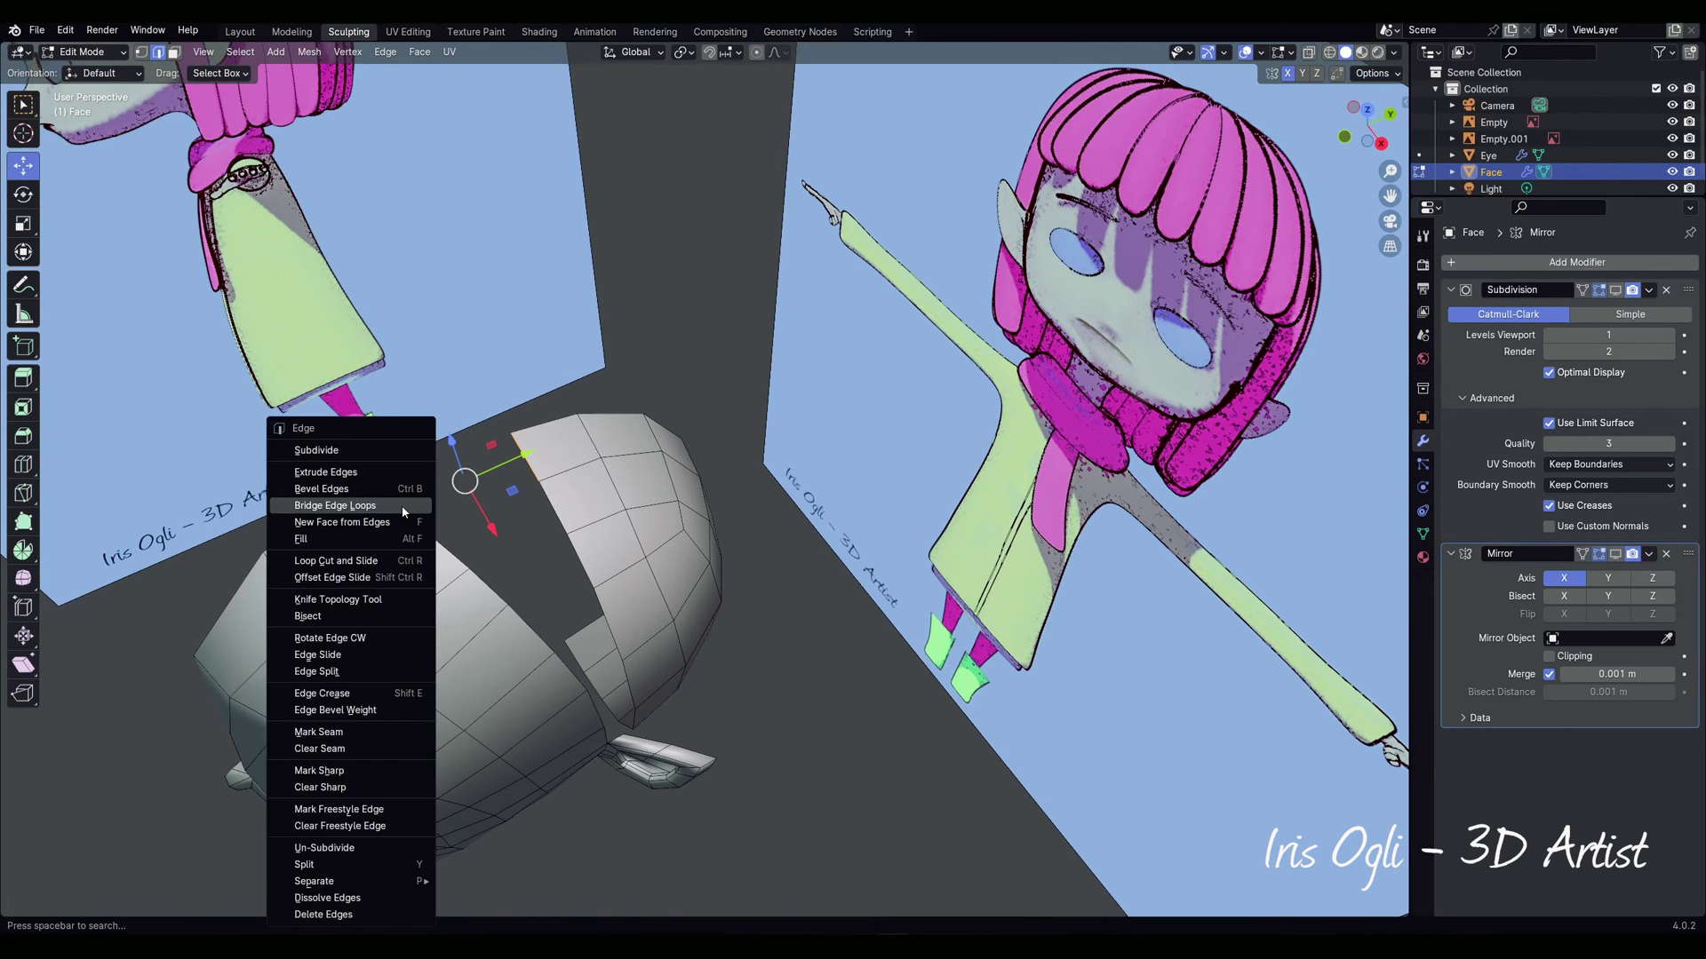
click(403, 510)
middle_drag(573, 617, 480, 505)
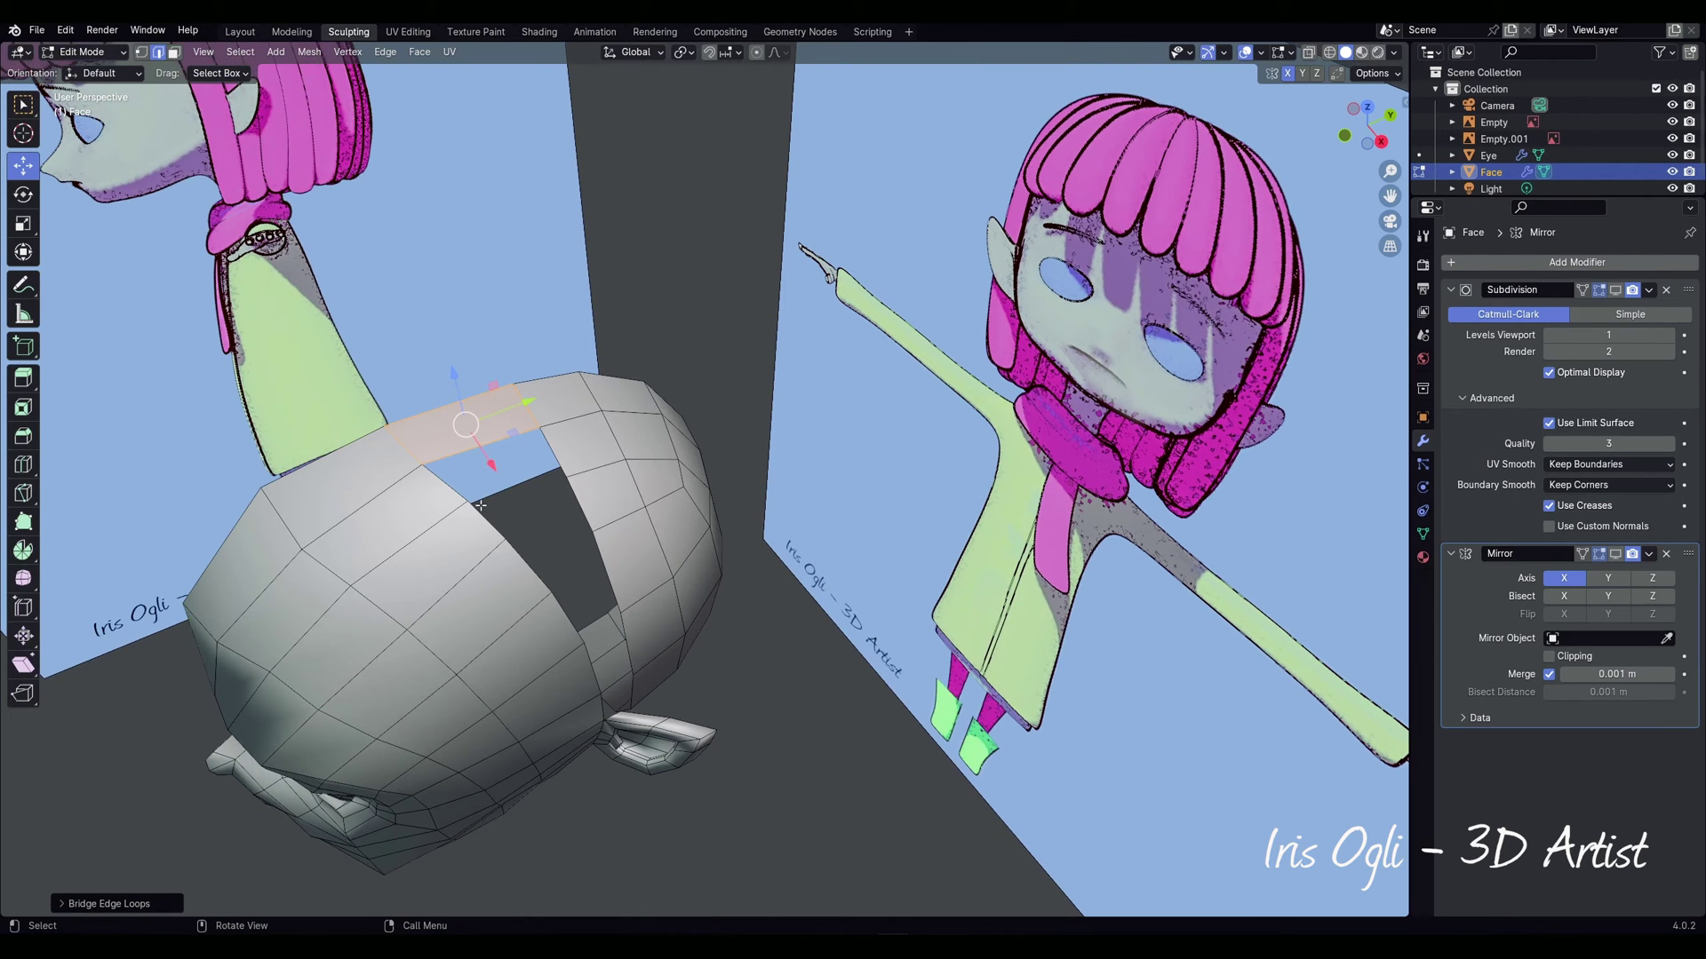
Step: Bridge the remaining opposing edge pairs between the face and the back of the head, working down toward the ear
key(ctrl+z)
right_click(556, 455)
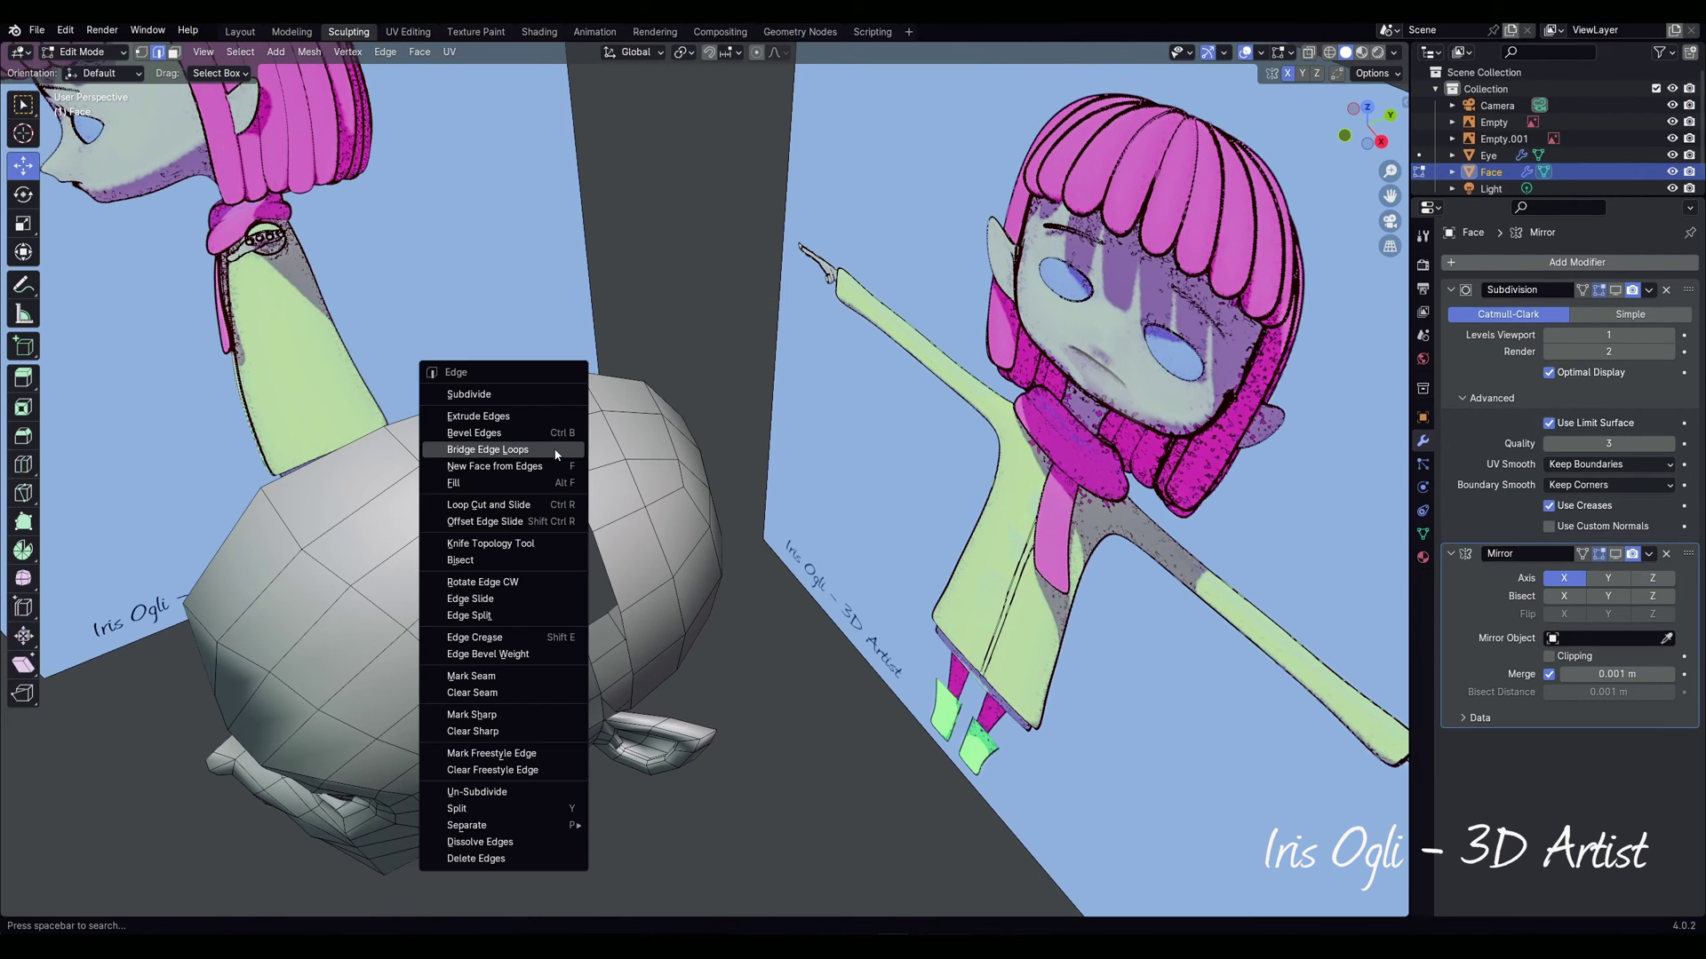
click(555, 455)
middle_drag(553, 452, 444, 396)
click(489, 444)
shift+click(549, 437)
right_click(543, 437)
click(544, 437)
right_click(528, 420)
click(528, 420)
click(497, 400)
right_click(499, 404)
click(499, 405)
click(142, 524)
right_click(160, 513)
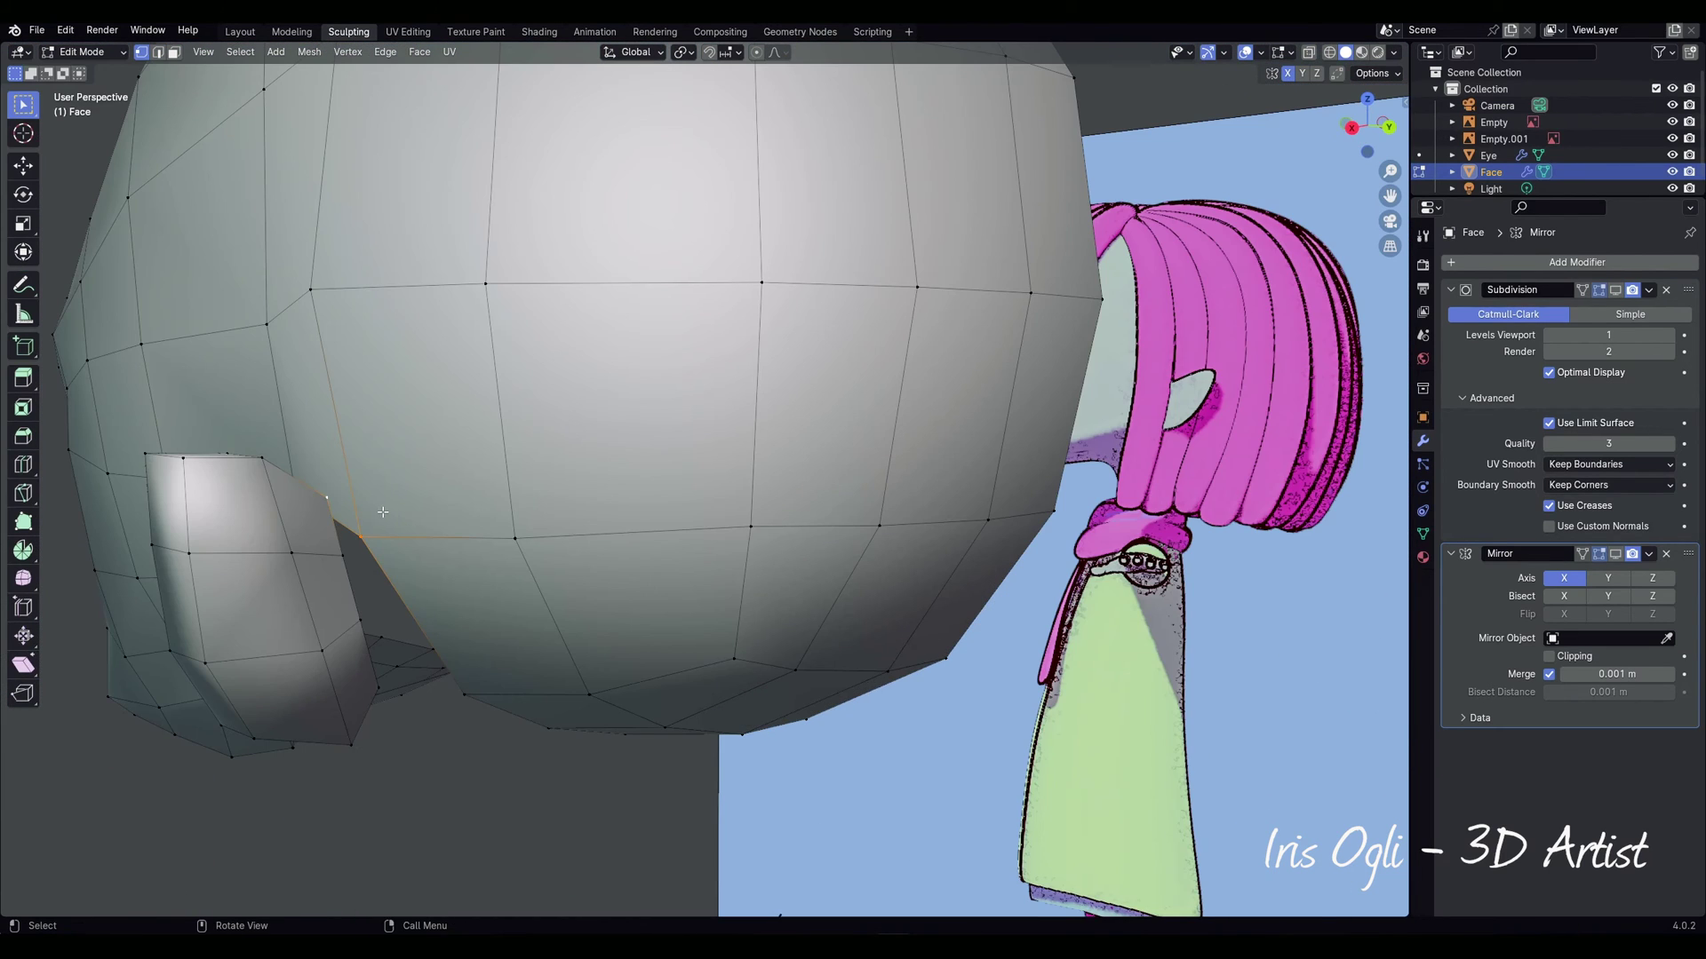
Step: Merge the back of the head's front vertex into the ear vertex and add two edge loops across the lower back
key(m)
click(380, 510)
middle_drag(442, 643, 391, 573)
key(ctrl+r)
click(384, 560)
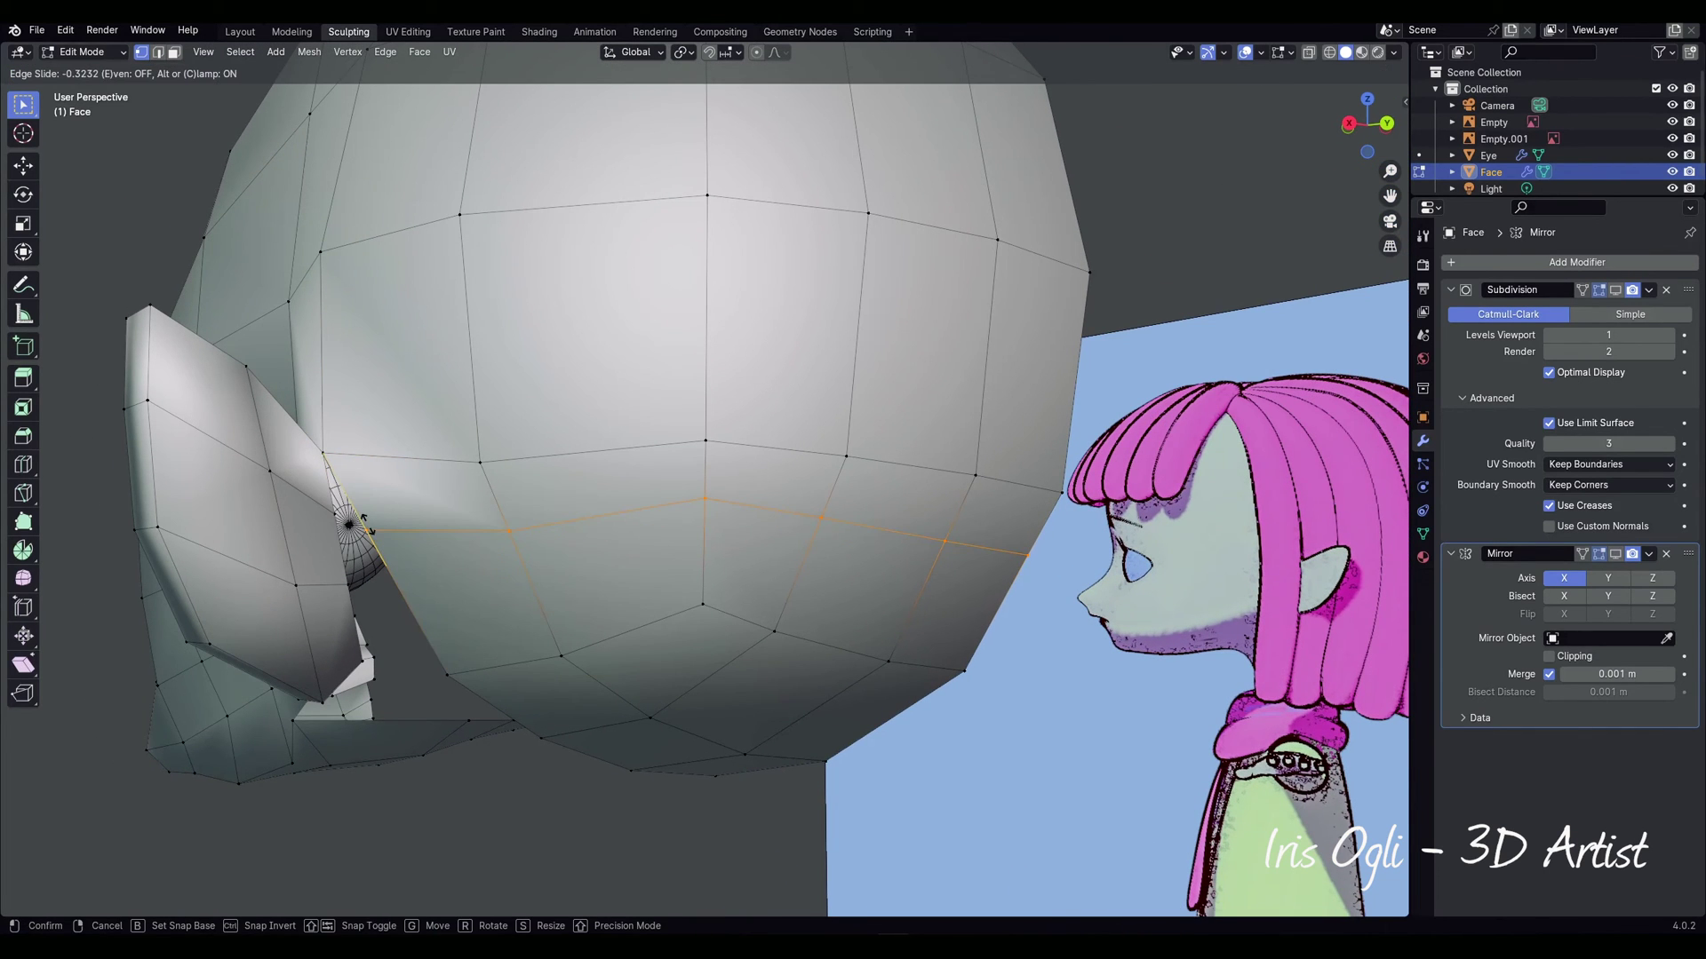
click(366, 525)
key(ctrl+r)
click(407, 612)
right_click(355, 537)
Step: Merge the front vertices of the lower back of the head into the adjacent ear vertices using At Last
click(367, 530)
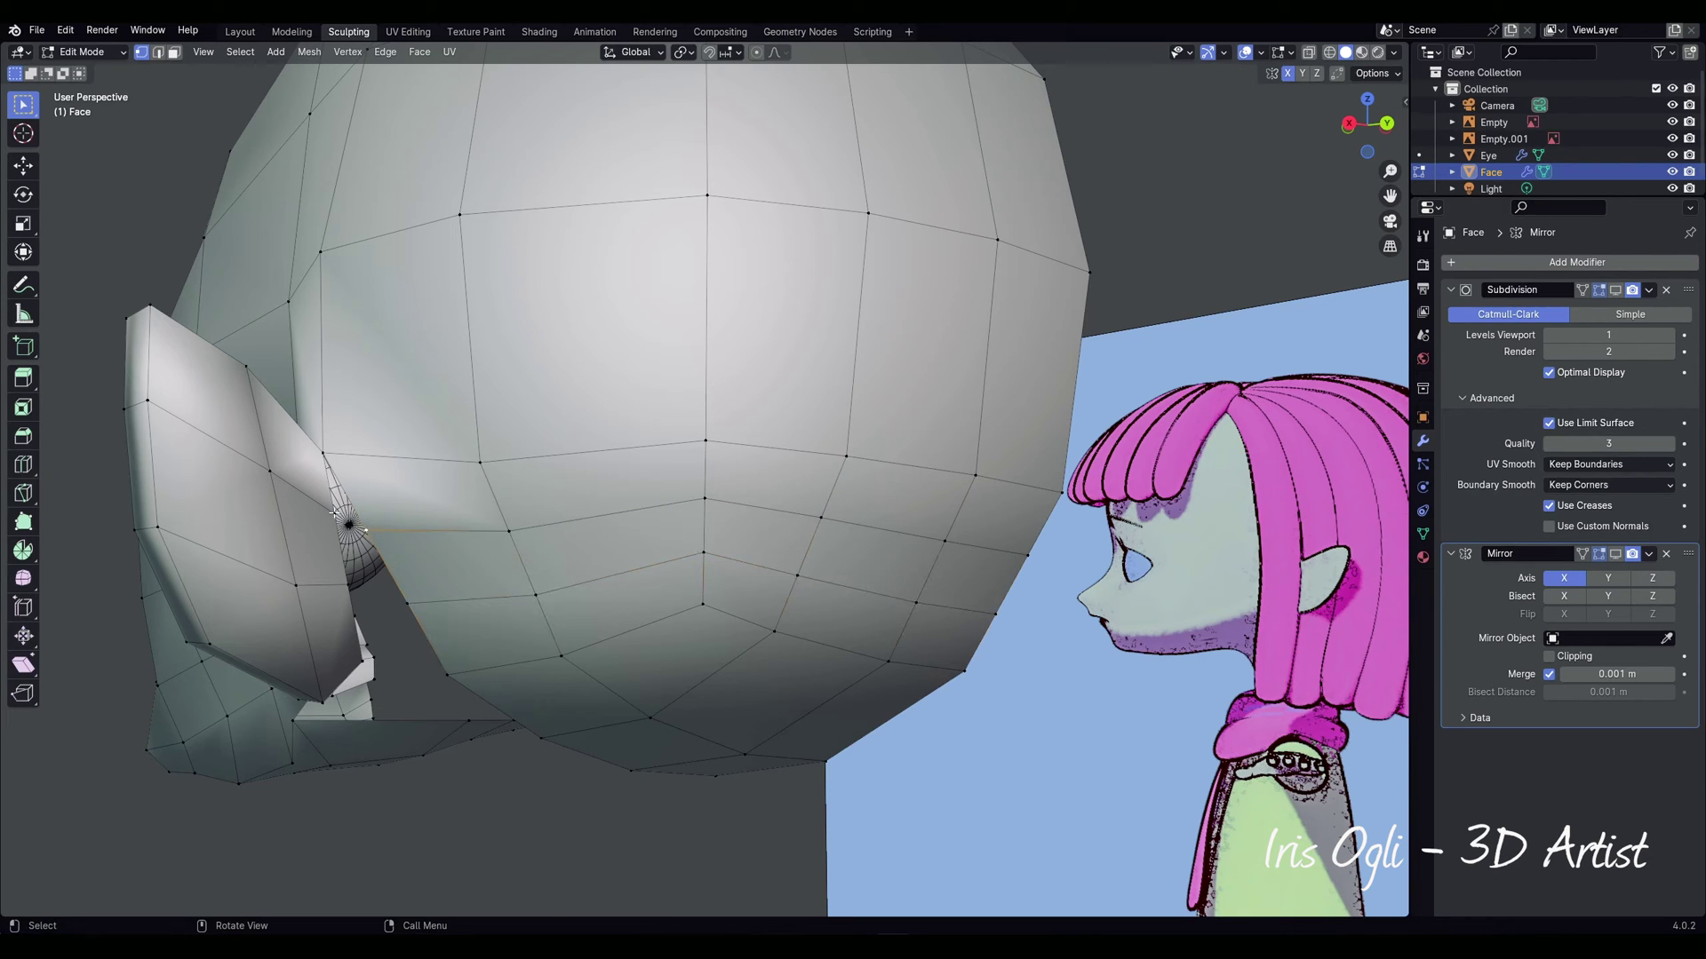
key(m)
click(348, 530)
click(406, 606)
shift+click(356, 591)
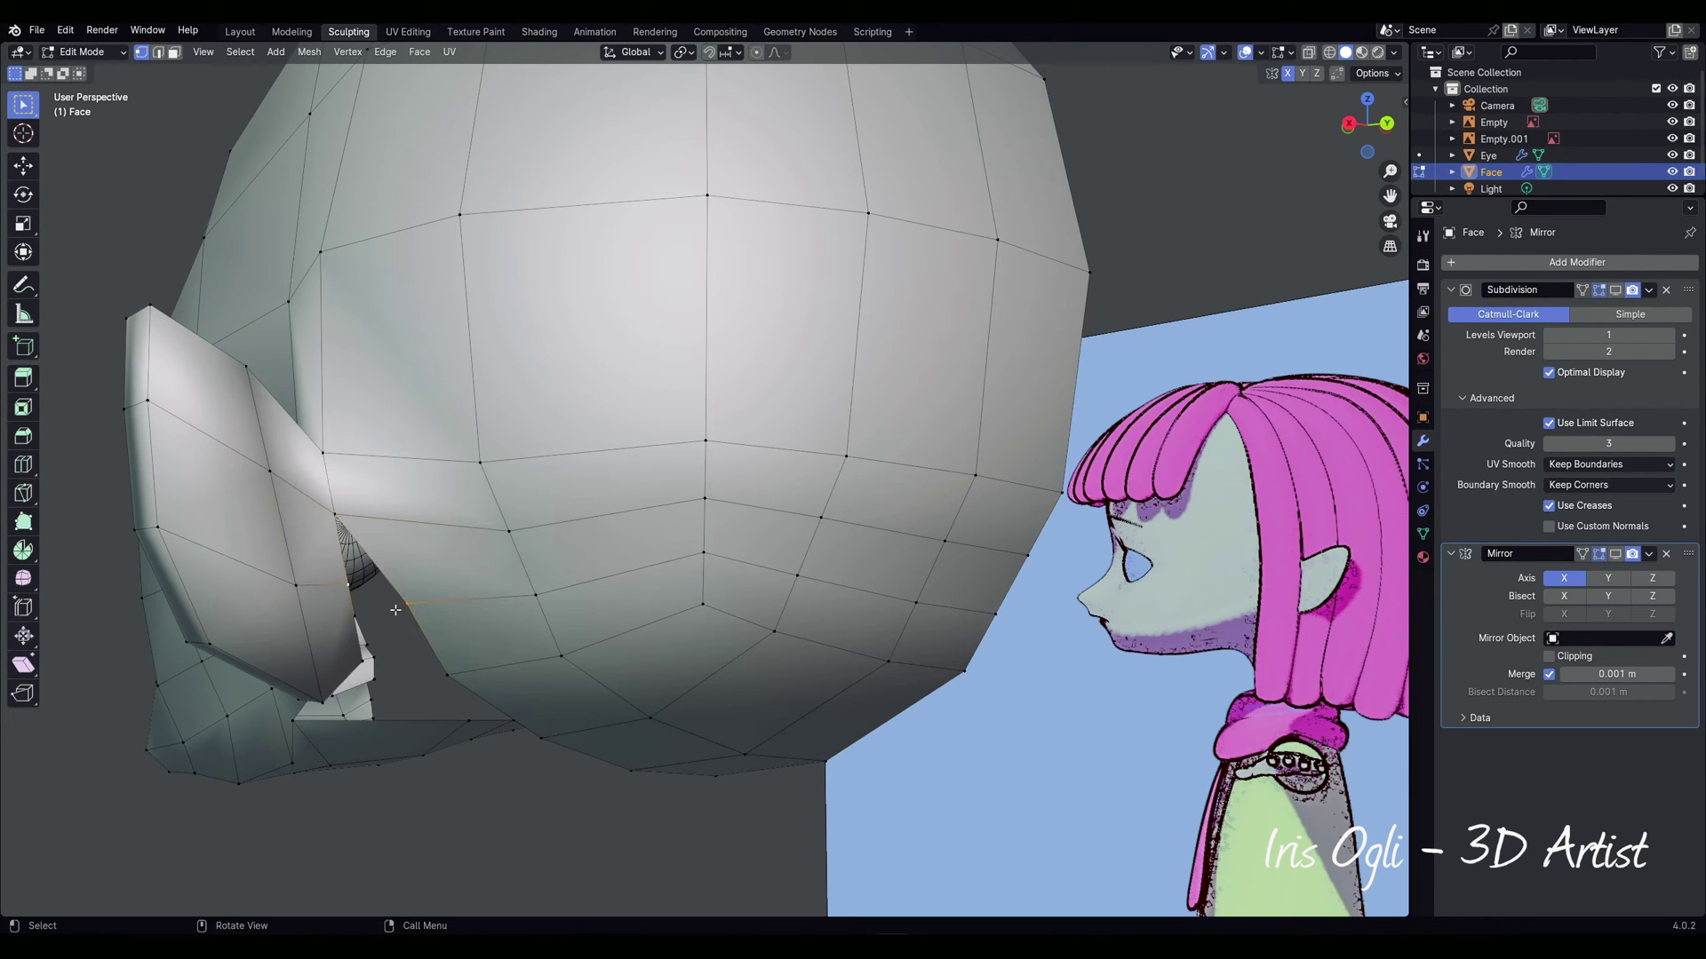
key(m)
click(394, 610)
click(447, 675)
key(m)
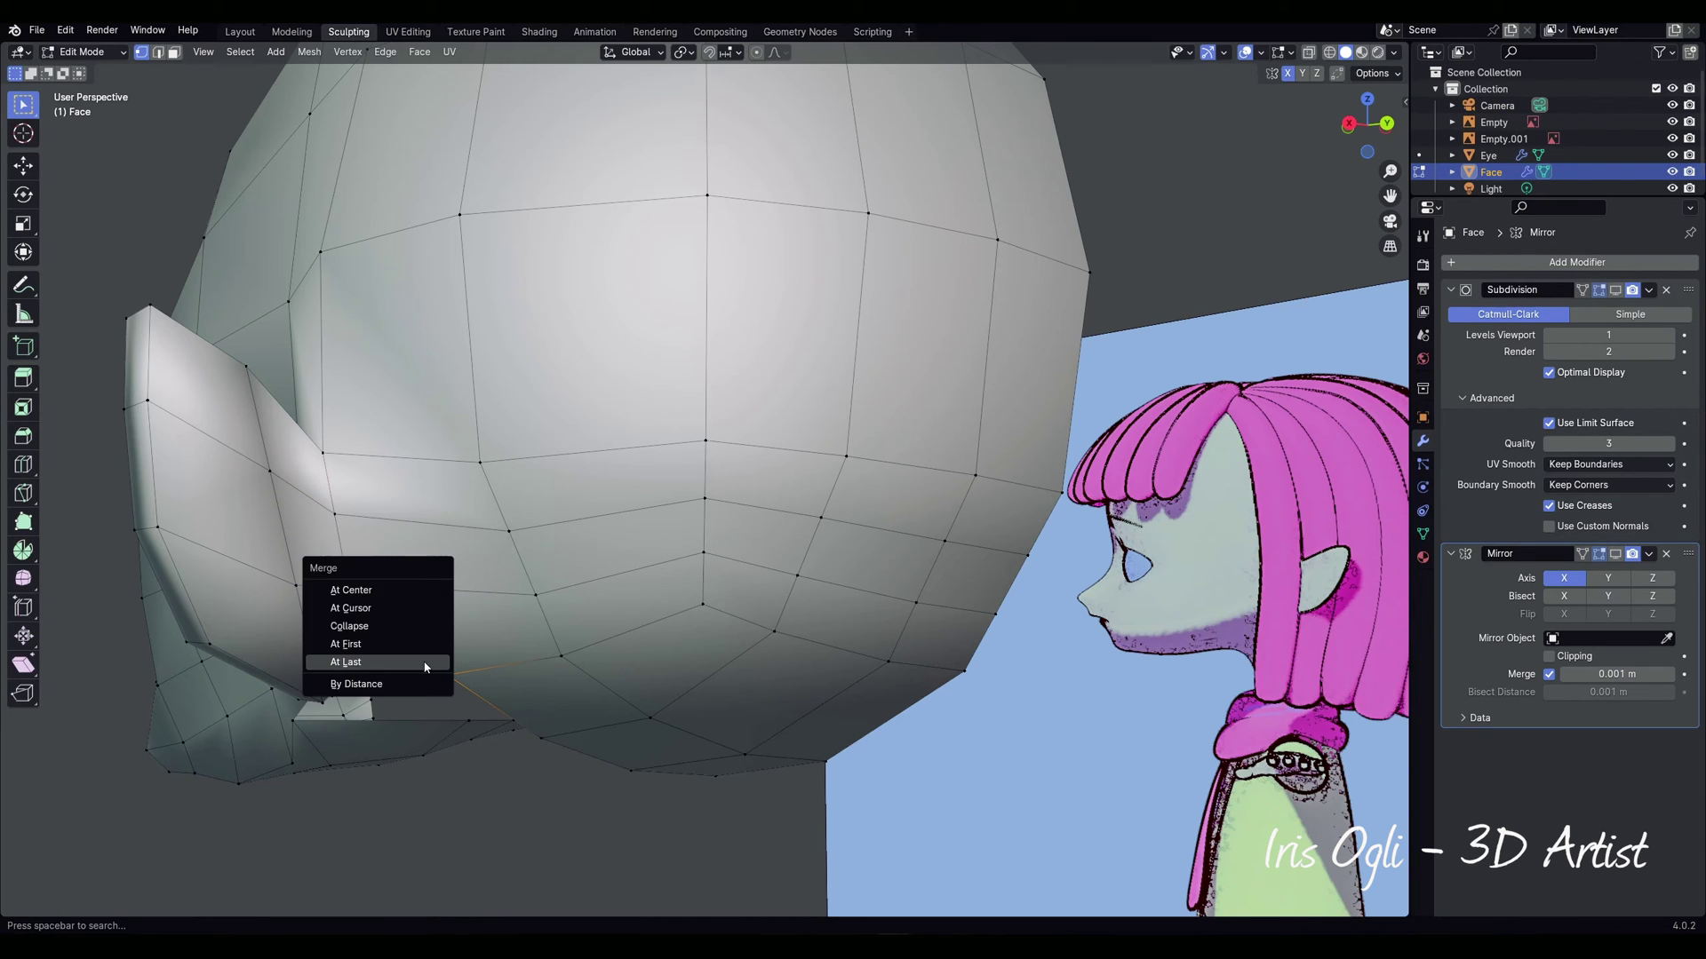
click(424, 667)
Step: Switch to the Tweak selection tool and reposition the back of the head's vertices near the base of the ear
middle_drag(476, 685, 536, 577)
key(w)
key(w)
key(w)
drag(391, 525, 463, 513)
drag(586, 584, 540, 530)
middle_drag(540, 531, 529, 550)
drag(540, 544, 523, 531)
middle_drag(523, 532, 506, 569)
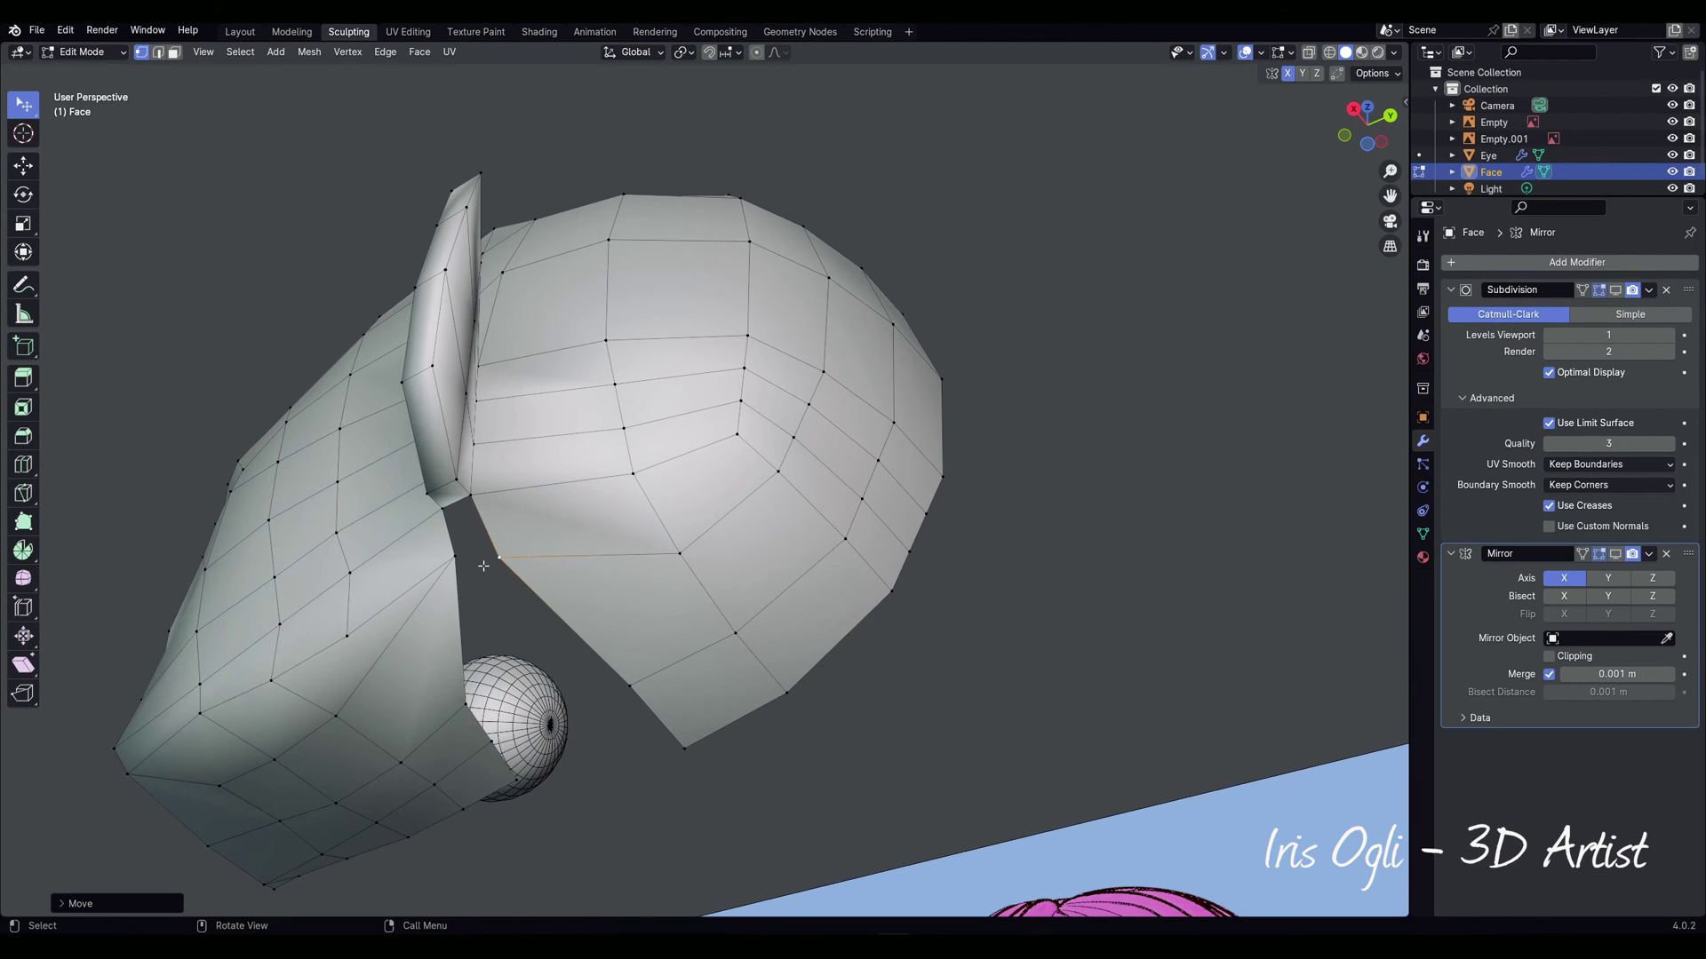
Step: Bridge the gap below the ear between the jaw edge and the lower back of the head
shift+click(460, 528)
key(ctrl+e)
click(455, 504)
click(585, 787)
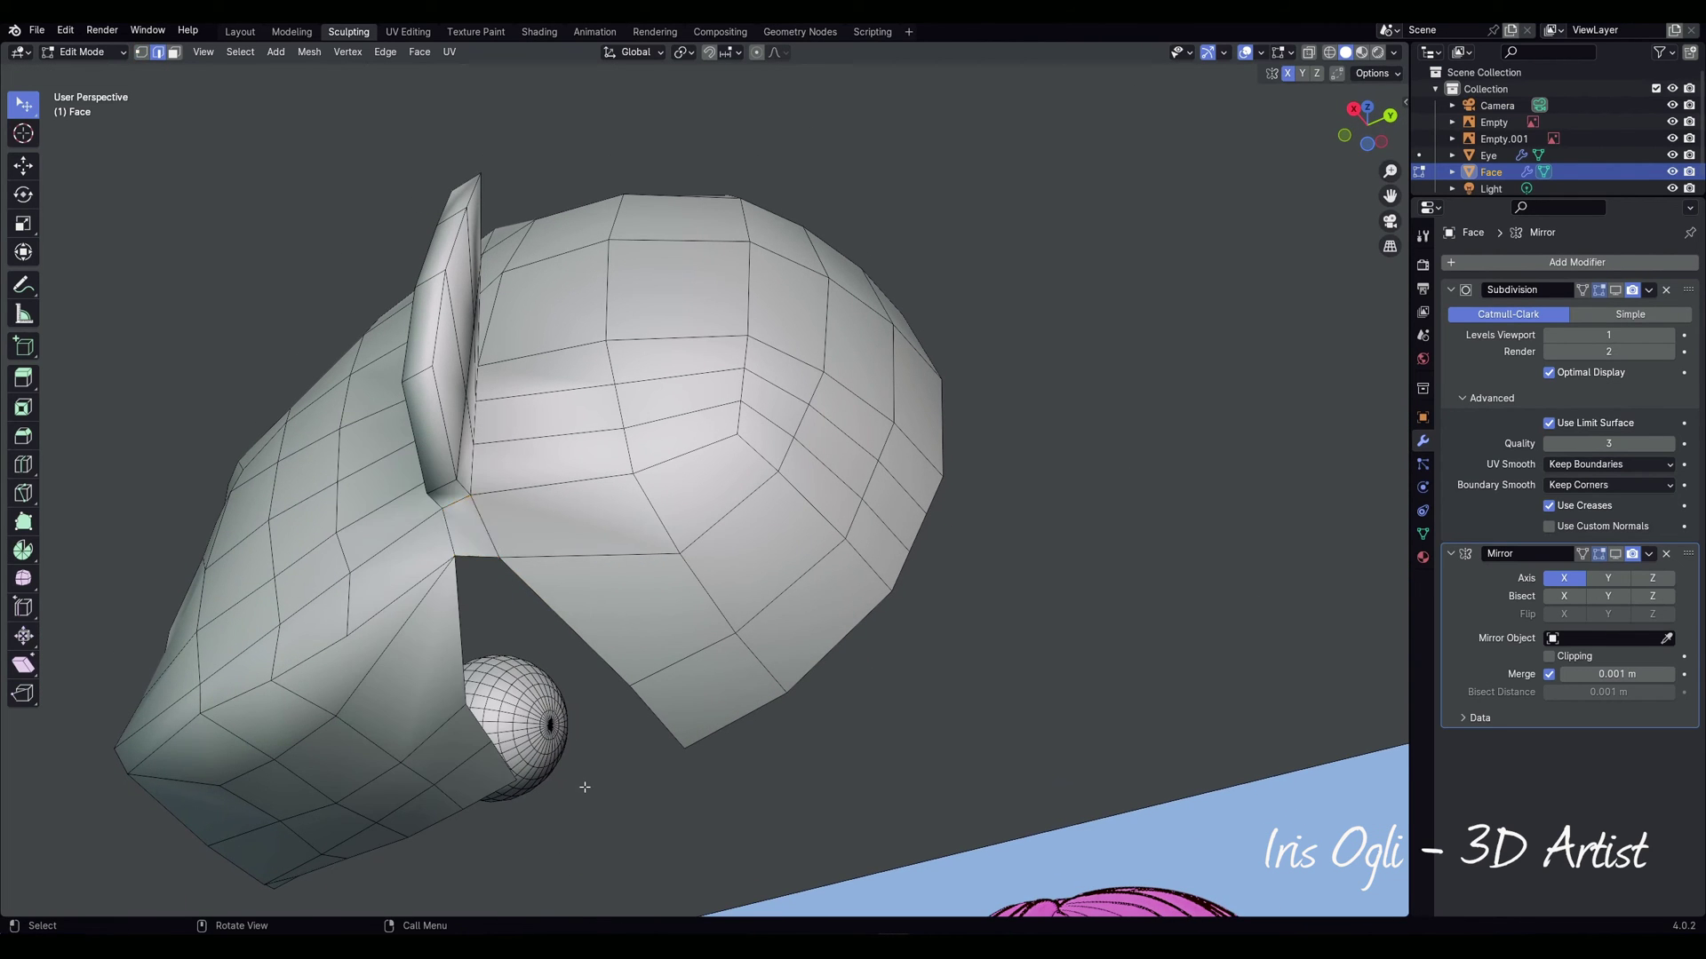
middle_drag(423, 433, 572, 507)
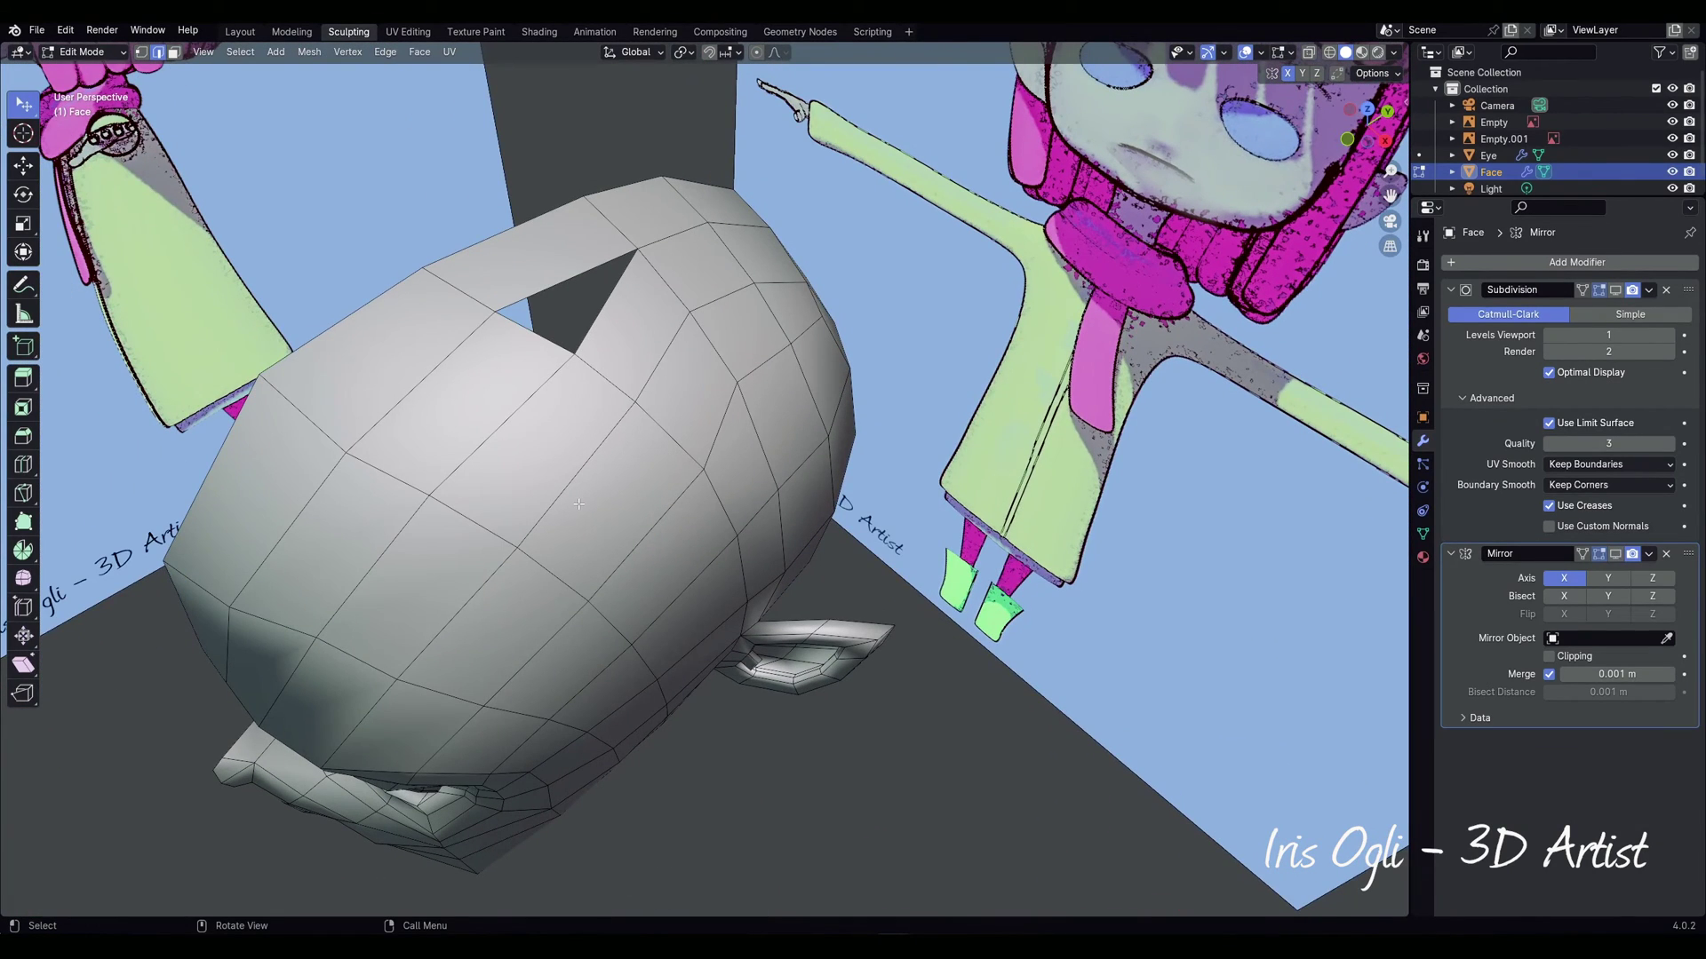
Step: Select the open boundary at the crown of the head and fill the hole with a face
key(ctrl+r)
click(569, 275)
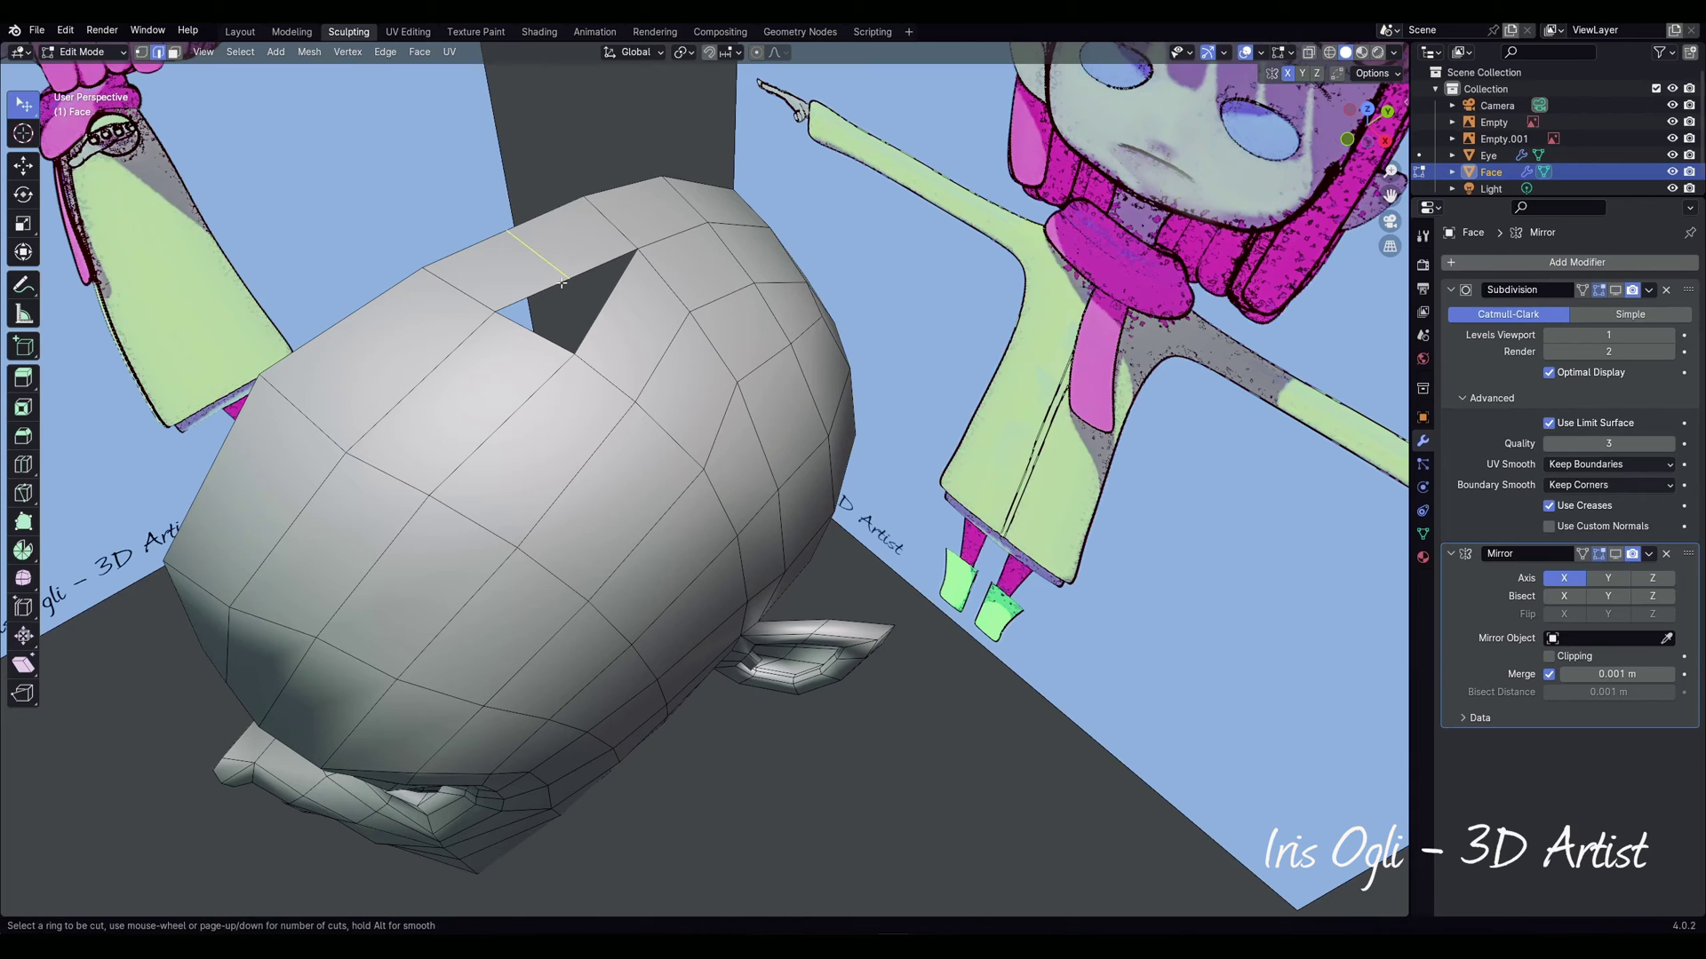
right_click(594, 341)
alt+click(584, 340)
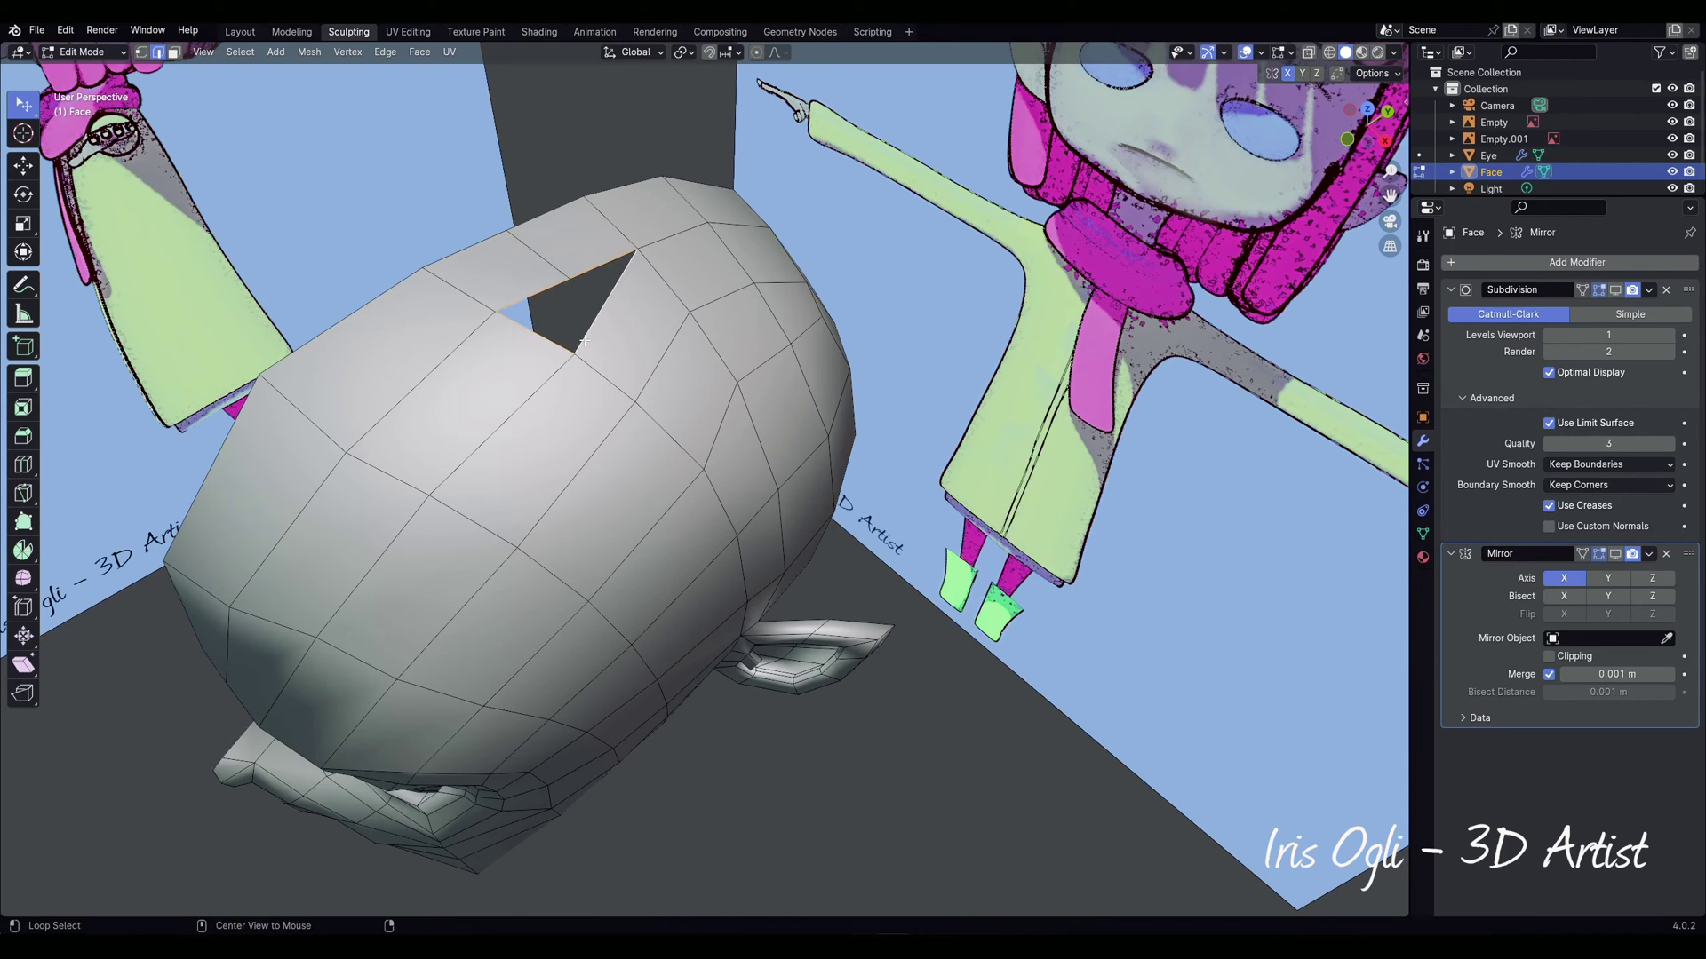
key(f)
click(723, 772)
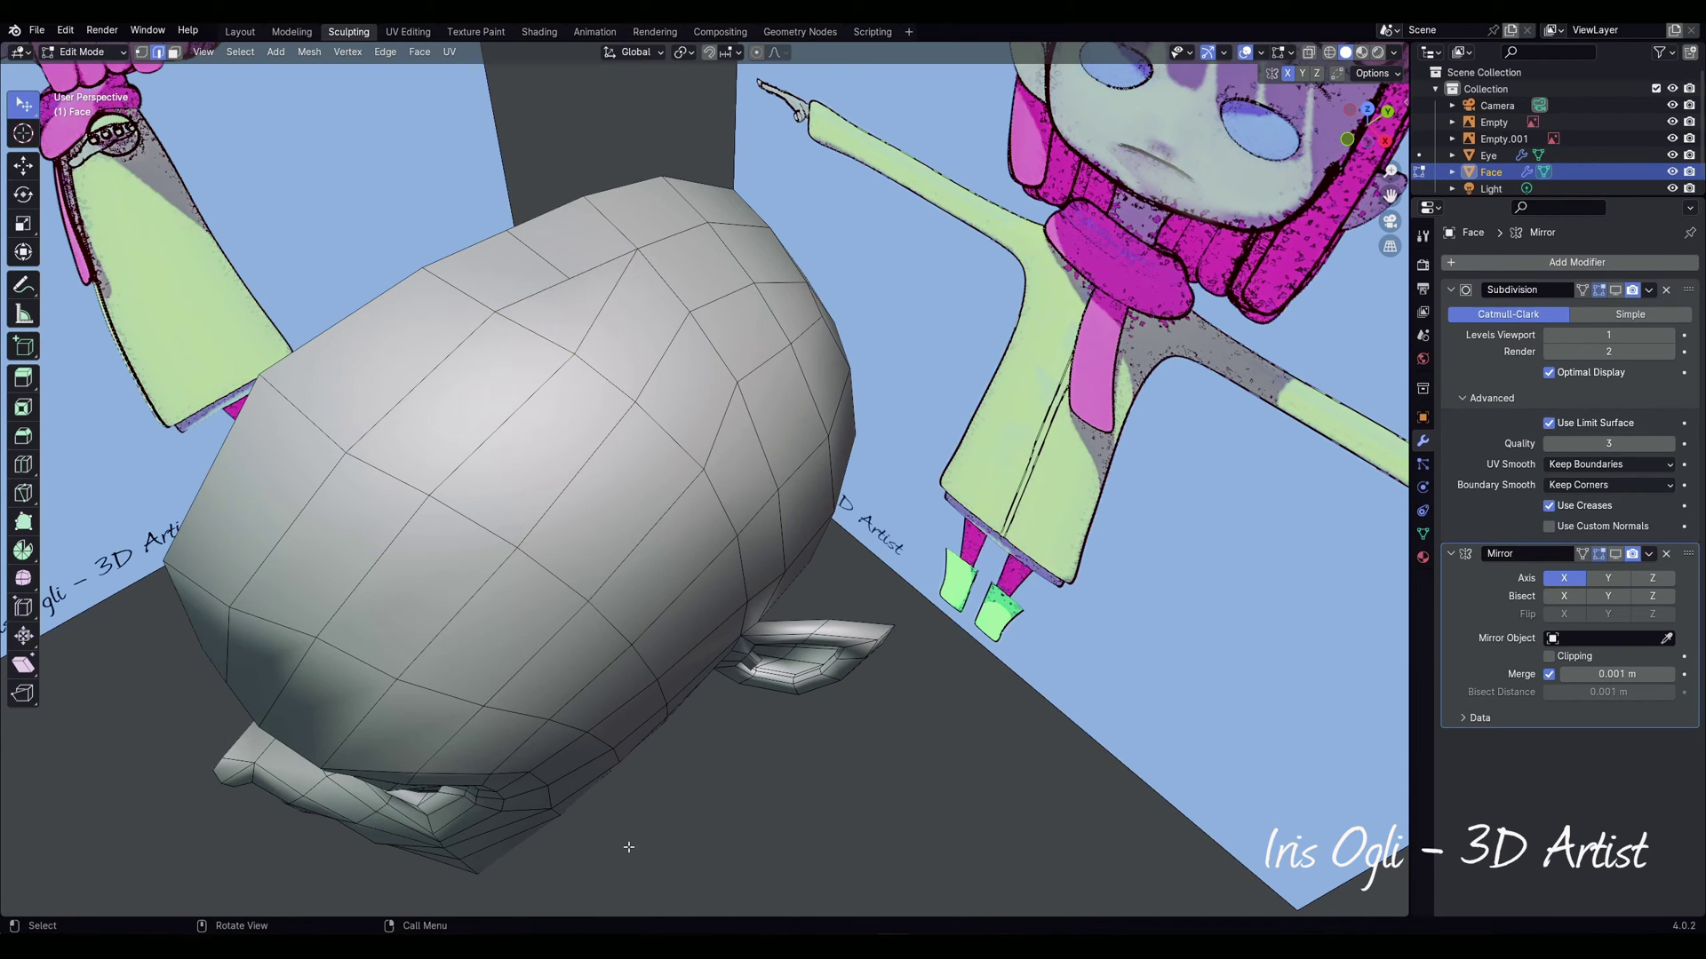
Step: Resize the brush in Sculpt Mode and reshape the crown and back of the head above the ear
key(Tab)
key(f)
click(738, 378)
drag(744, 409, 783, 460)
drag(691, 330, 662, 303)
mouse_move(724, 391)
middle_down()
mouse_move(701, 253)
mouse_move(655, 327)
middle_up()
mouse_move(635, 259)
shift+middle_down()
mouse_move(685, 362)
mouse_move(629, 348)
shift+middle_up()
middle_drag(624, 641, 610, 565)
drag(593, 652, 535, 655)
mouse_move(535, 655)
middle_down()
mouse_move(590, 629)
mouse_move(590, 285)
mouse_move(638, 658)
mouse_move(622, 551)
mouse_move(684, 427)
middle_up()
Step: Reduce the brush size and examine the head's side and underside around the open neck area below the ear
key(bracketleft)
key(bracketleft)
key(bracketleft)
shift+middle_drag(765, 524, 795, 480)
scroll(773, 658, up, 3)
middle_drag(773, 658, 594, 678)
middle_drag(391, 718, 561, 448)
scroll(561, 448, down, 4)
middle_drag(506, 594, 963, 373)
scroll(963, 373, down, 3)
middle_drag(927, 598, 542, 477)
scroll(712, 571, down, 4)
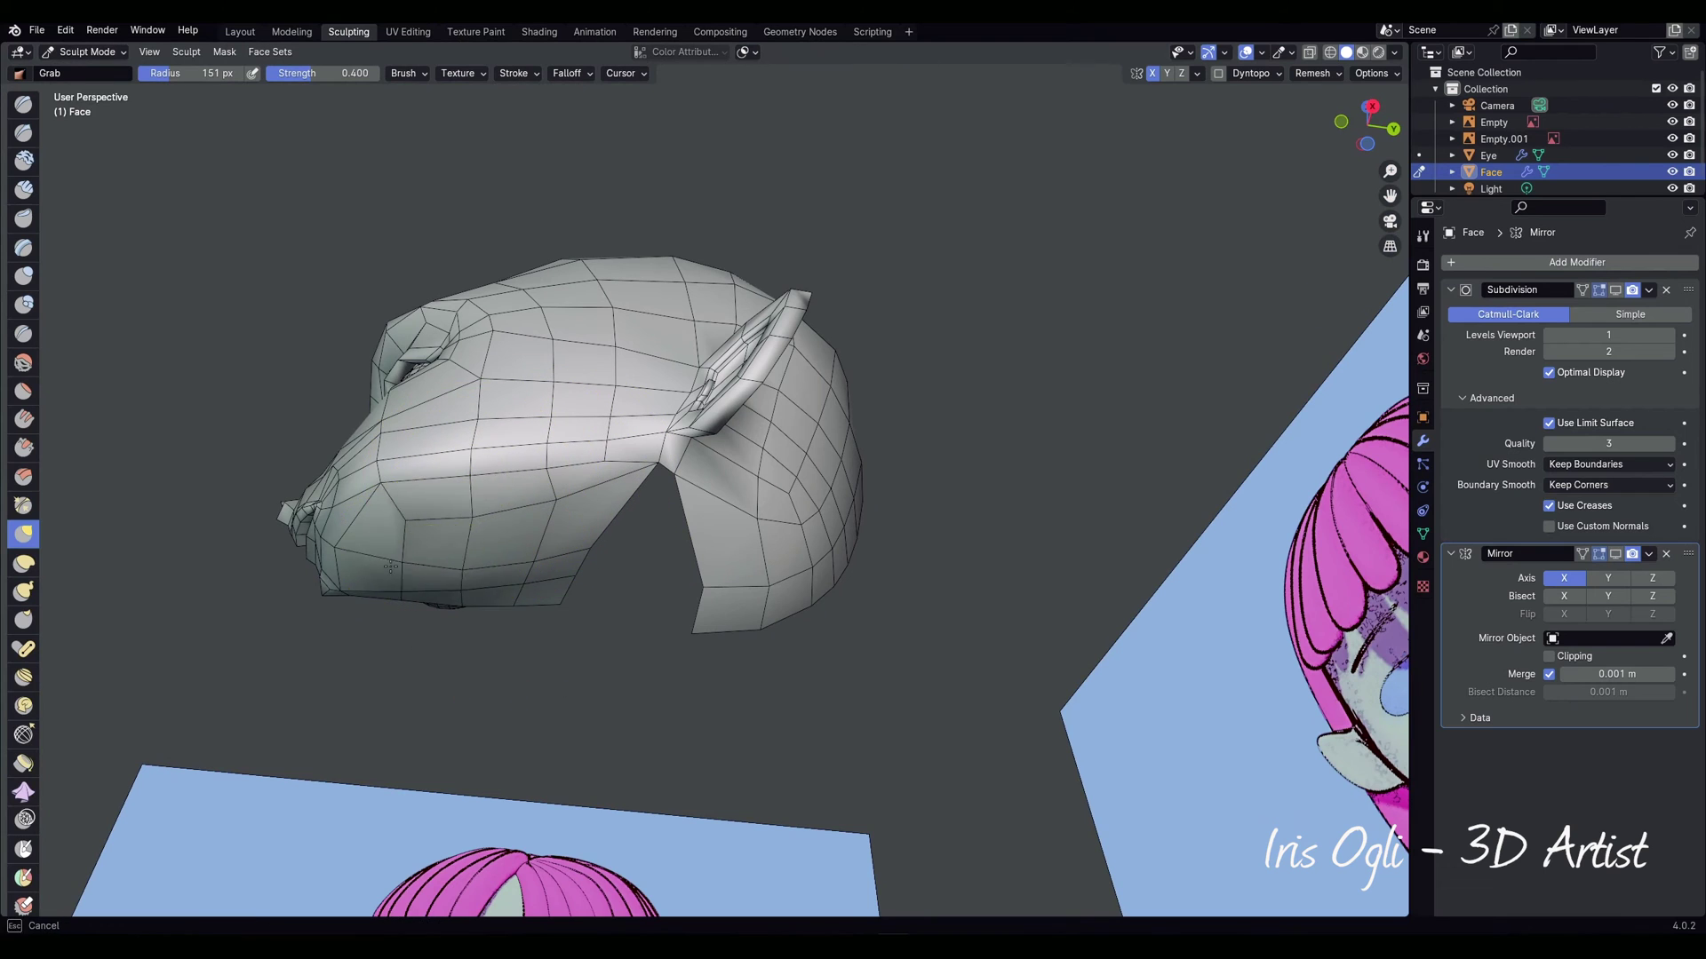
middle_drag(364, 602, 608, 408)
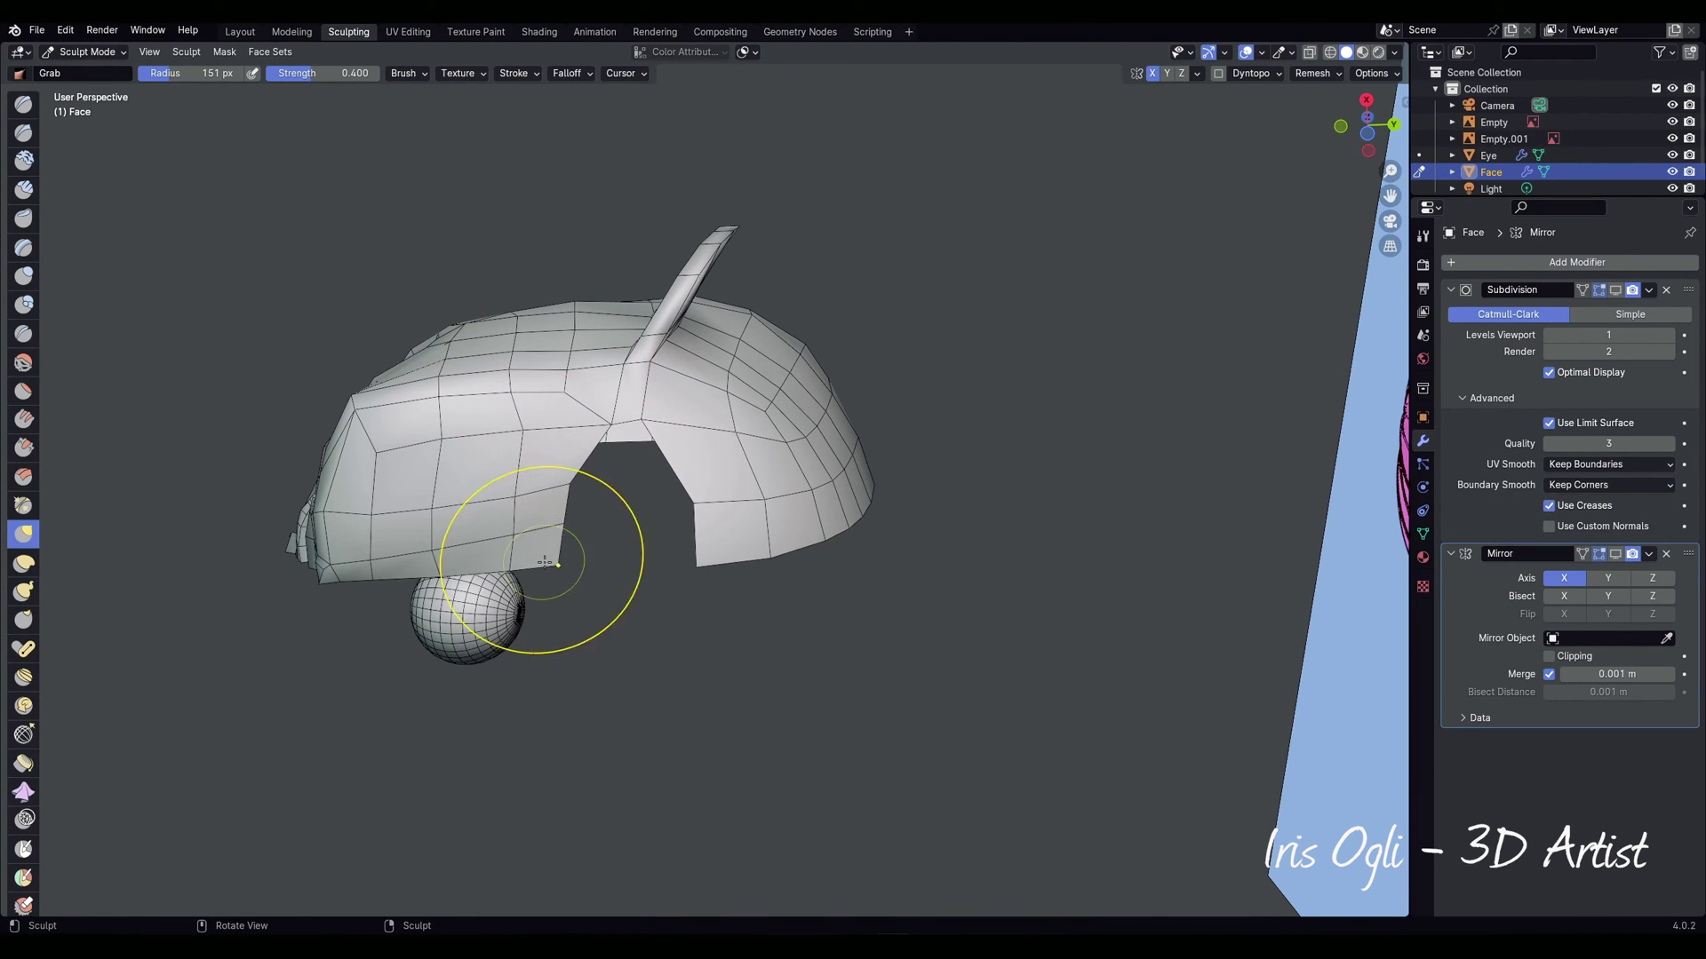
scroll(578, 570, up, 2)
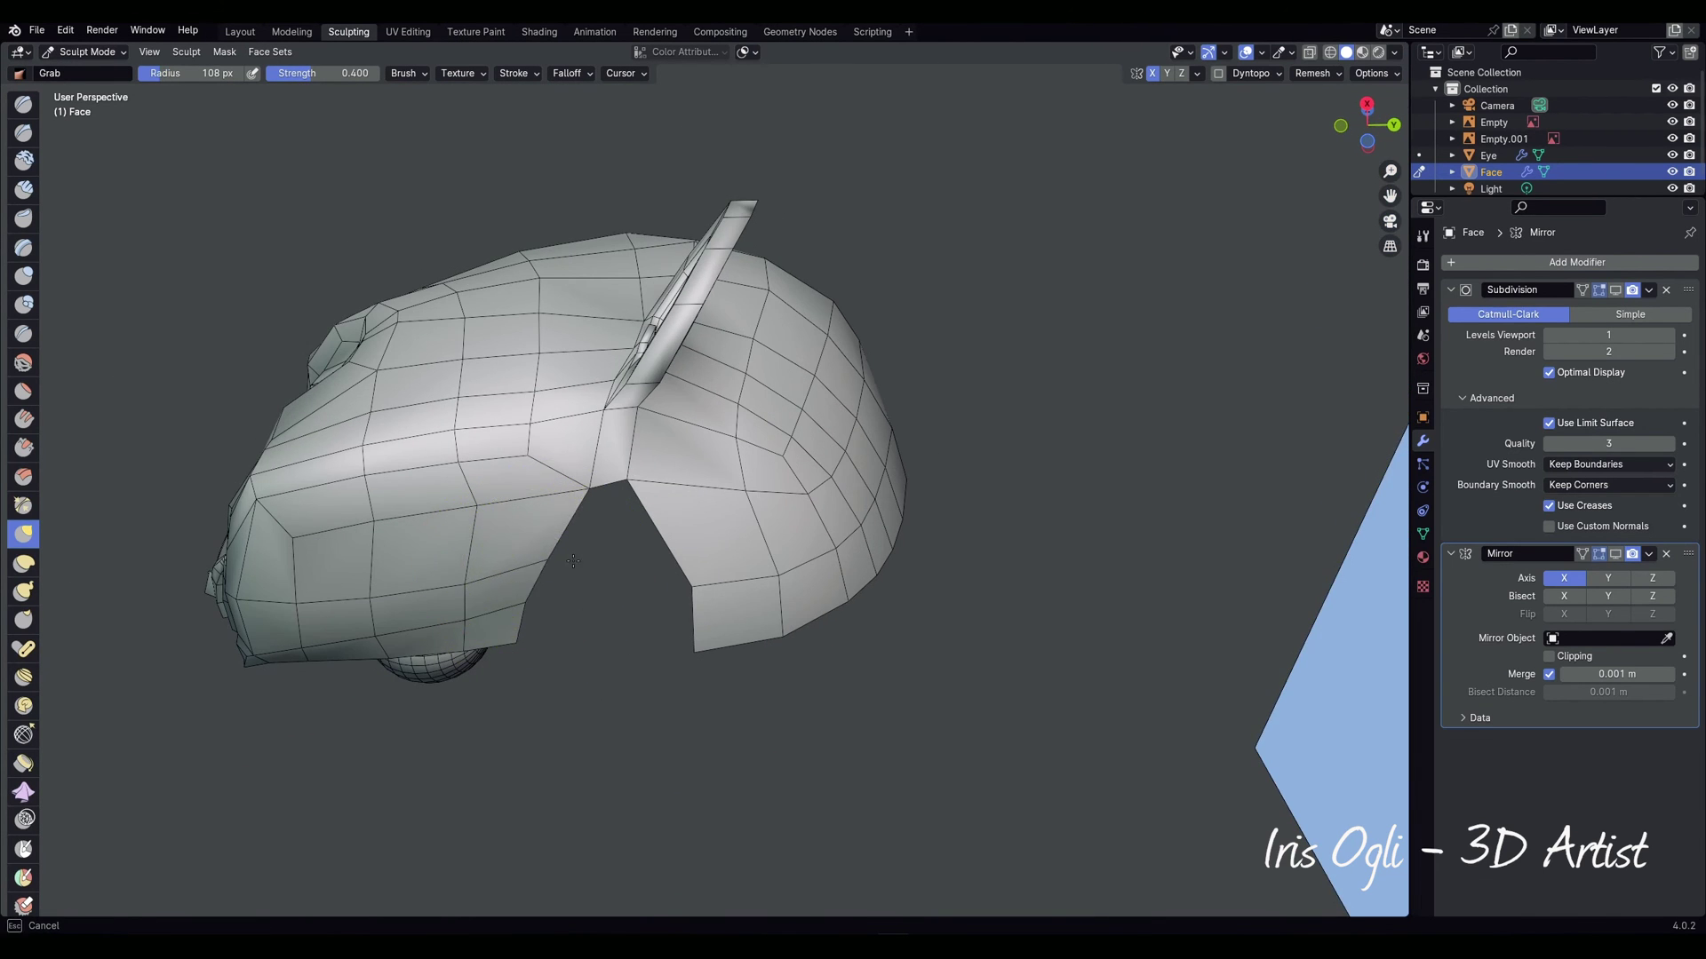
middle_drag(574, 643, 570, 604)
middle_drag(678, 565, 670, 445)
Step: Thicken the lower part of the ear slightly with the Inflate/Deflate brush at strength 0.500
key(i)
middle_drag(651, 526, 811, 524)
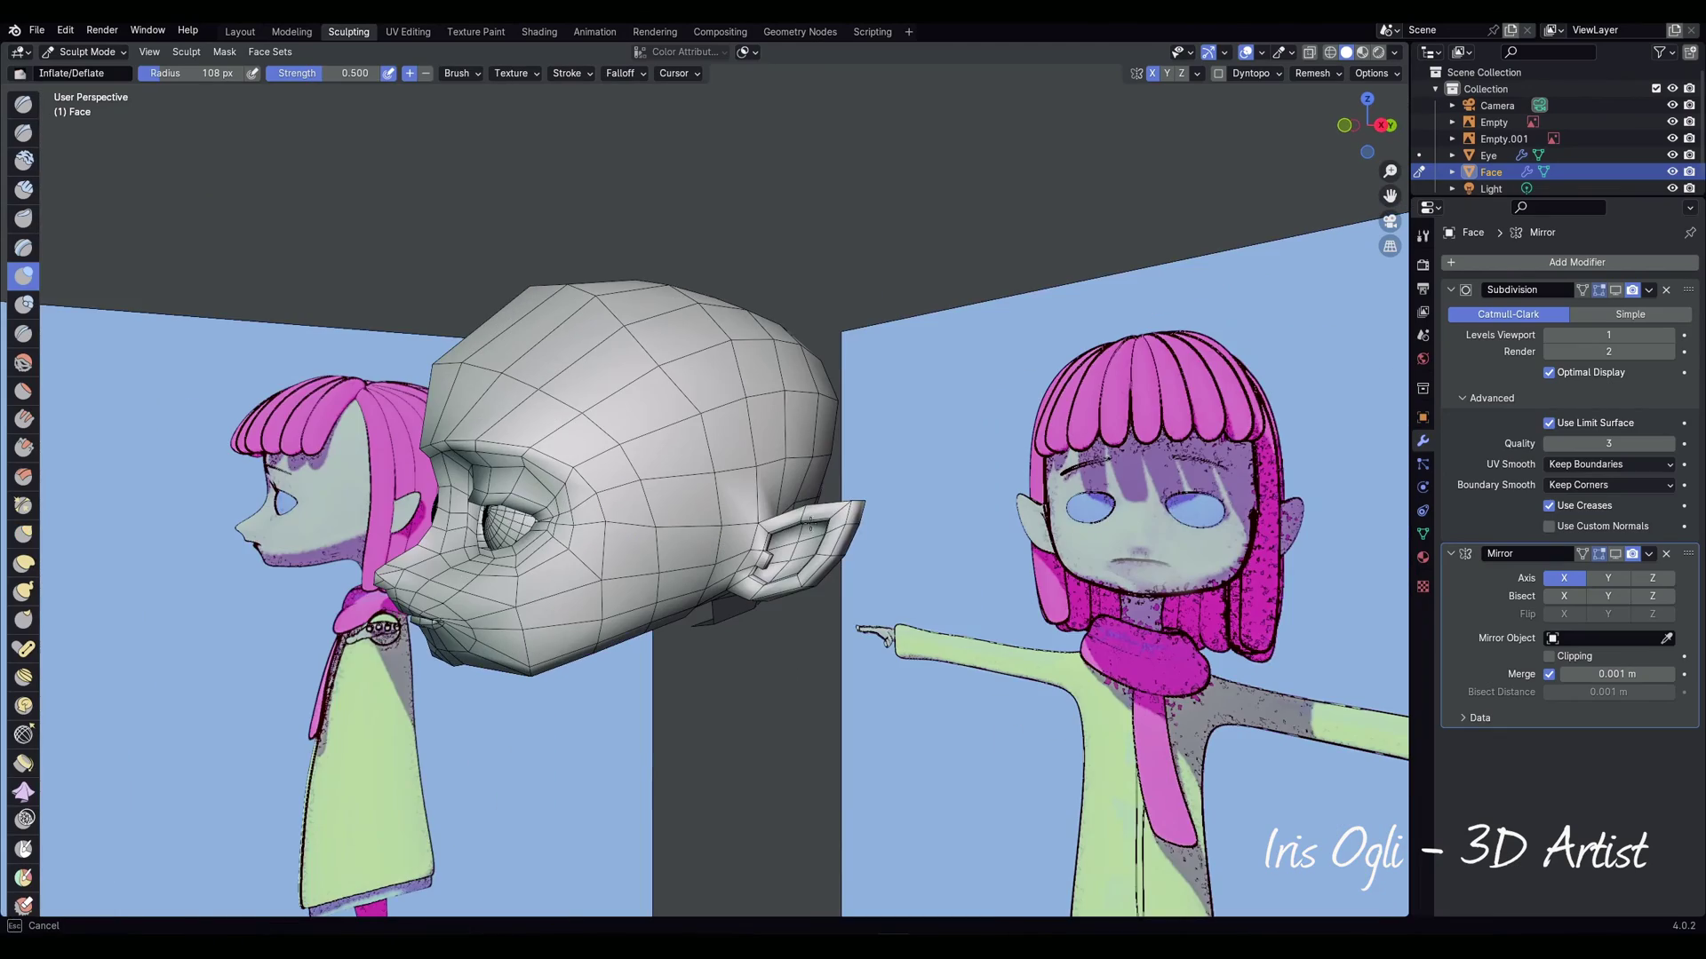
drag(796, 586, 799, 579)
mouse_move(800, 579)
middle_down()
mouse_move(417, 577)
mouse_move(567, 664)
mouse_move(570, 626)
middle_up()
scroll(498, 559, up, 4)
scroll(781, 613, down, 4)
middle_drag(764, 613, 653, 569)
middle_drag(533, 333, 618, 391)
mouse_move(498, 382)
middle_down()
mouse_move(575, 395)
mouse_move(641, 670)
middle_up()
middle_drag(764, 711, 799, 498)
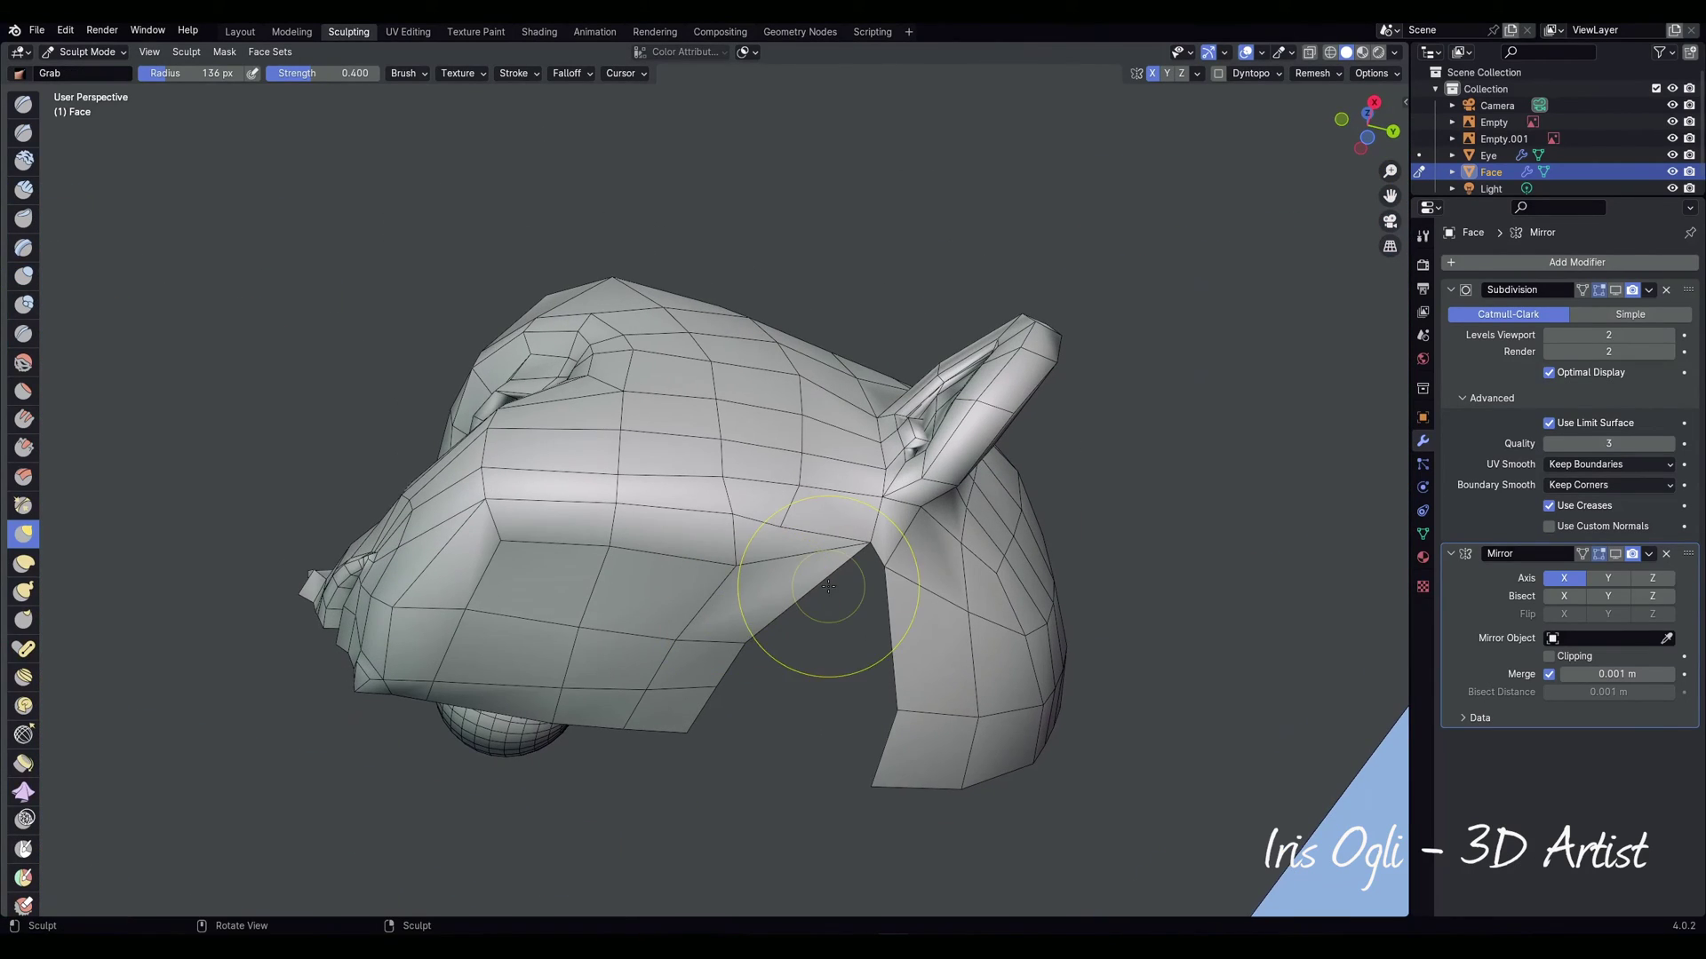
Step: Pull the jaw edge and the opposite back-of-head edge into shape around the neck opening with the Grab brush
mouse_move(818, 606)
mouse_down()
mouse_move(862, 541)
mouse_move(791, 604)
mouse_up()
drag(880, 571, 911, 605)
drag(746, 646, 801, 684)
drag(897, 710, 869, 698)
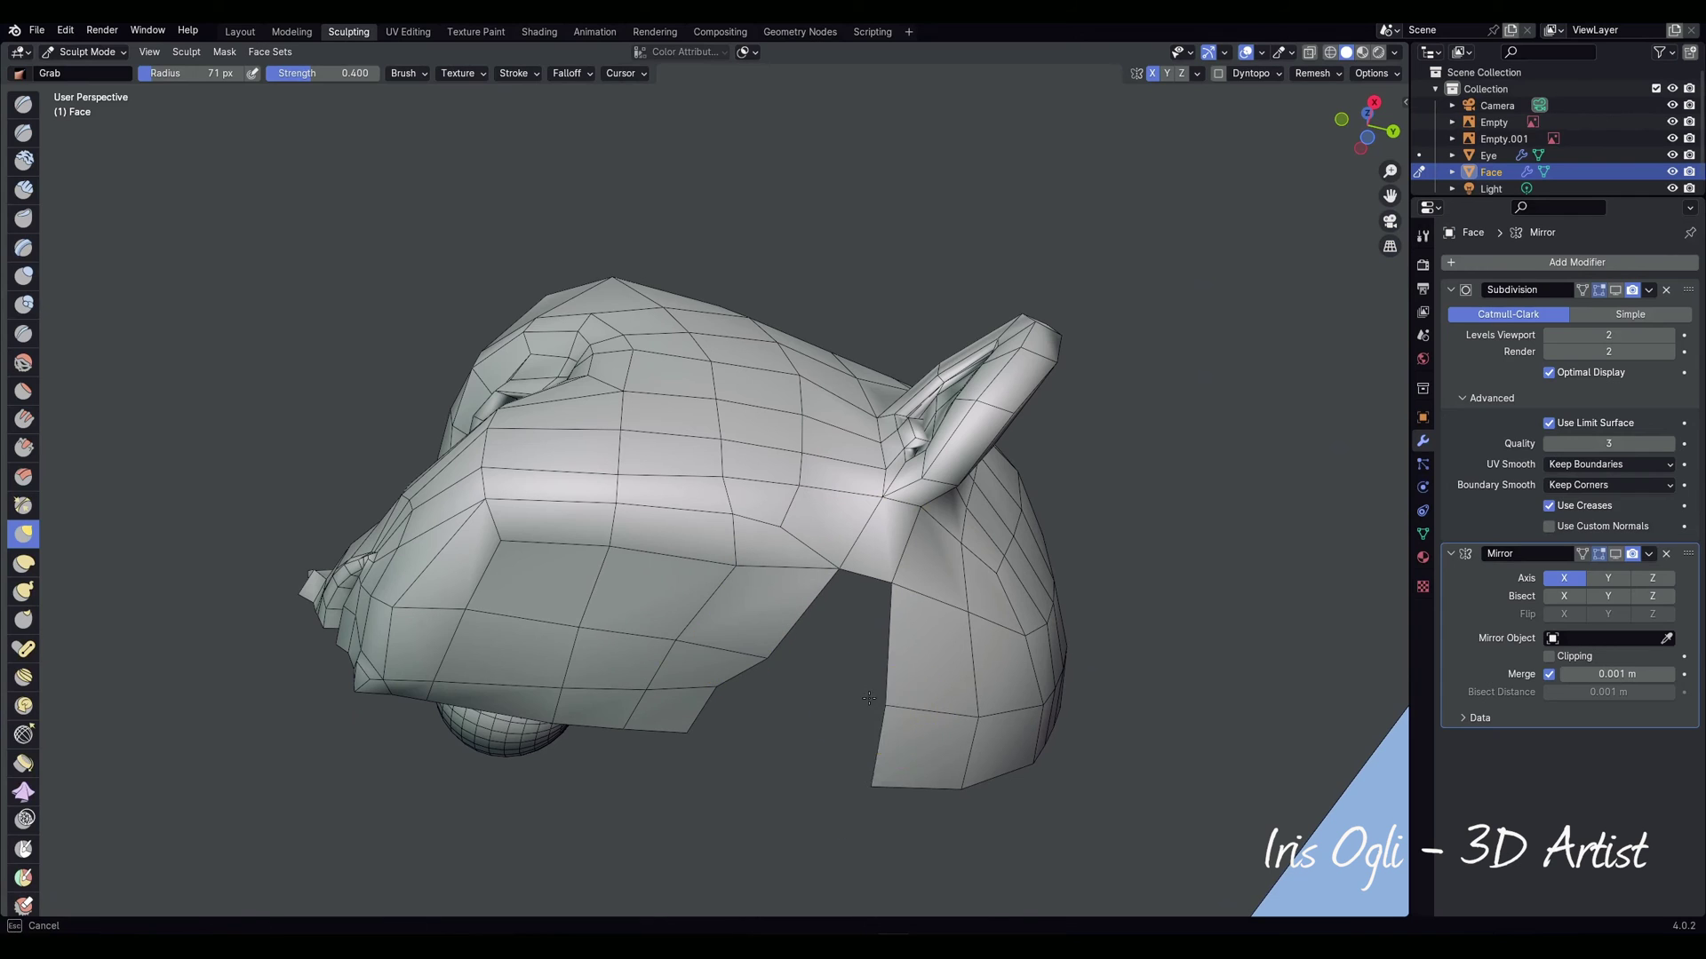
Step: Return to Edit Mode and bridge the facing edges of the jaw and the back of the head below the ear
key(Tab)
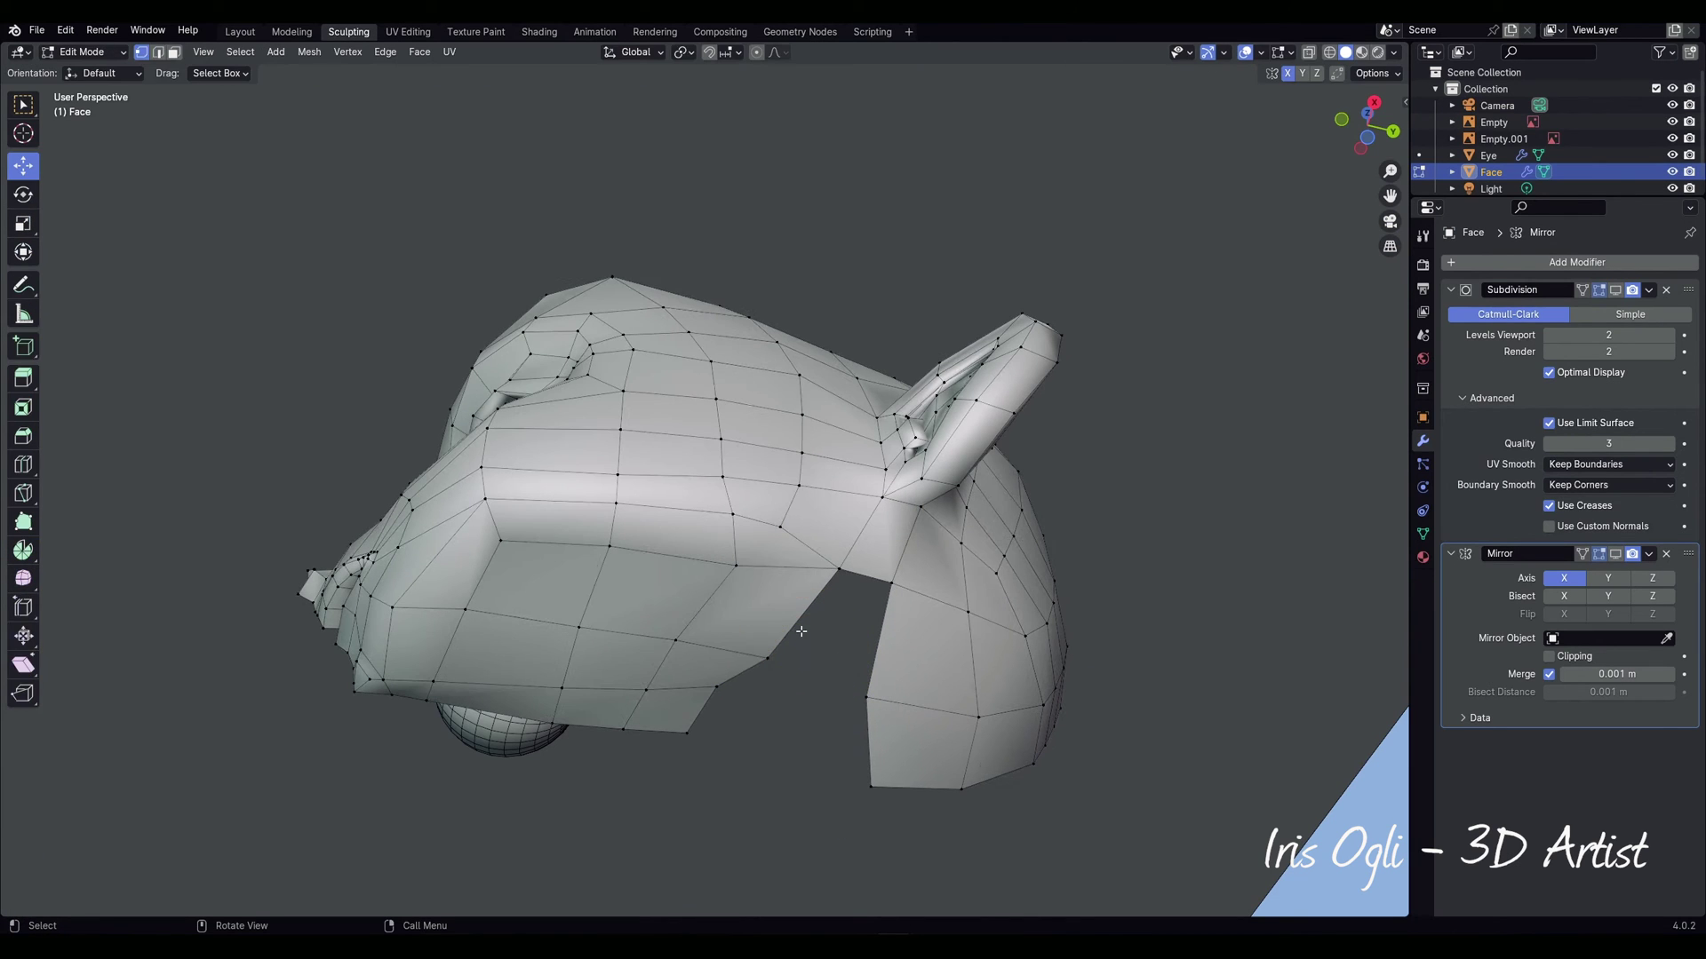
right_click(878, 668)
click(826, 514)
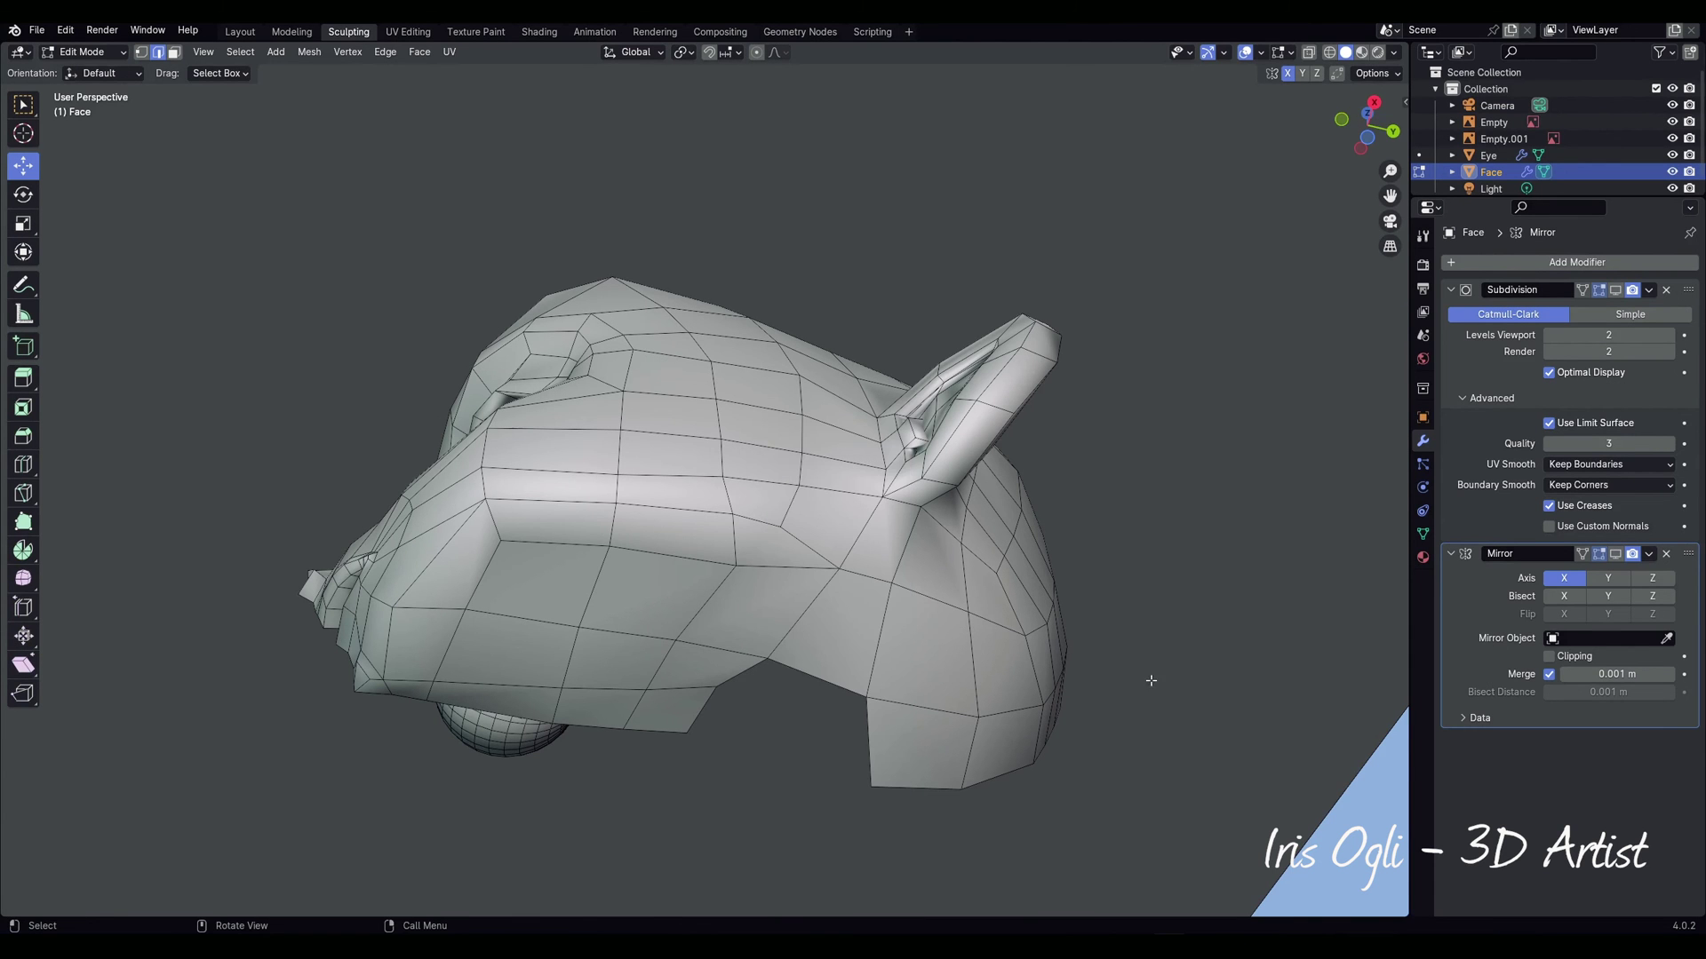
Step: Select the vertical run of edges on the side of the head behind the ear and dissolve it
middle_drag(1065, 598, 910, 391)
ctrl+click(903, 507)
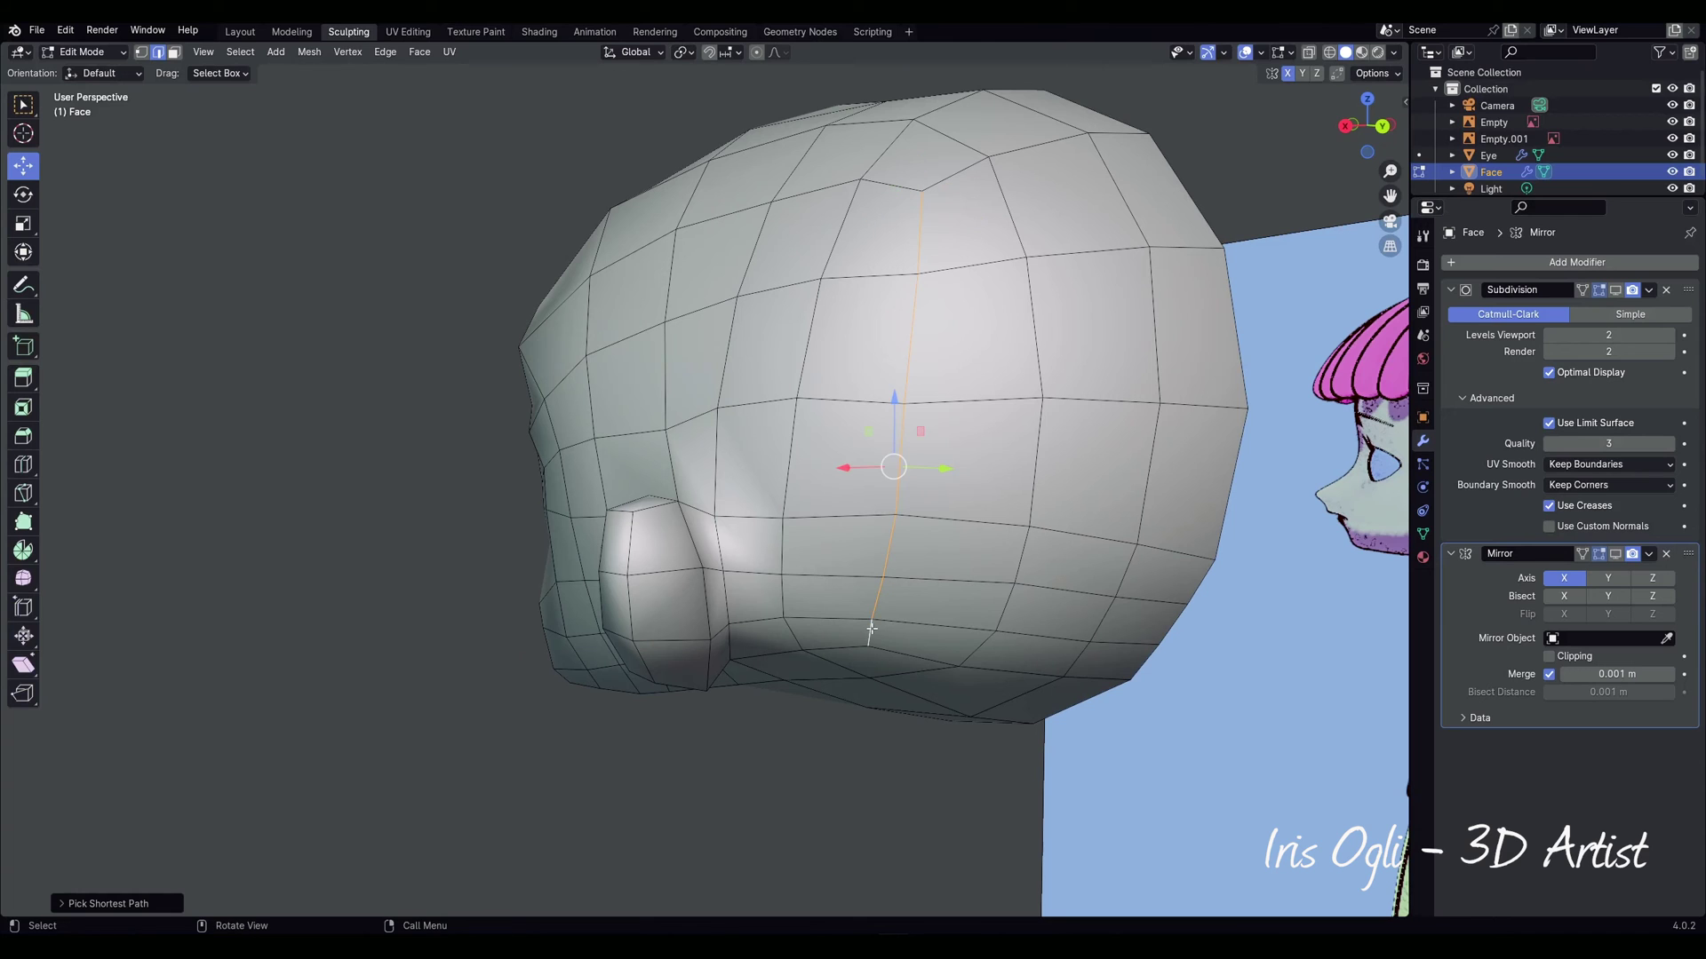
key(x)
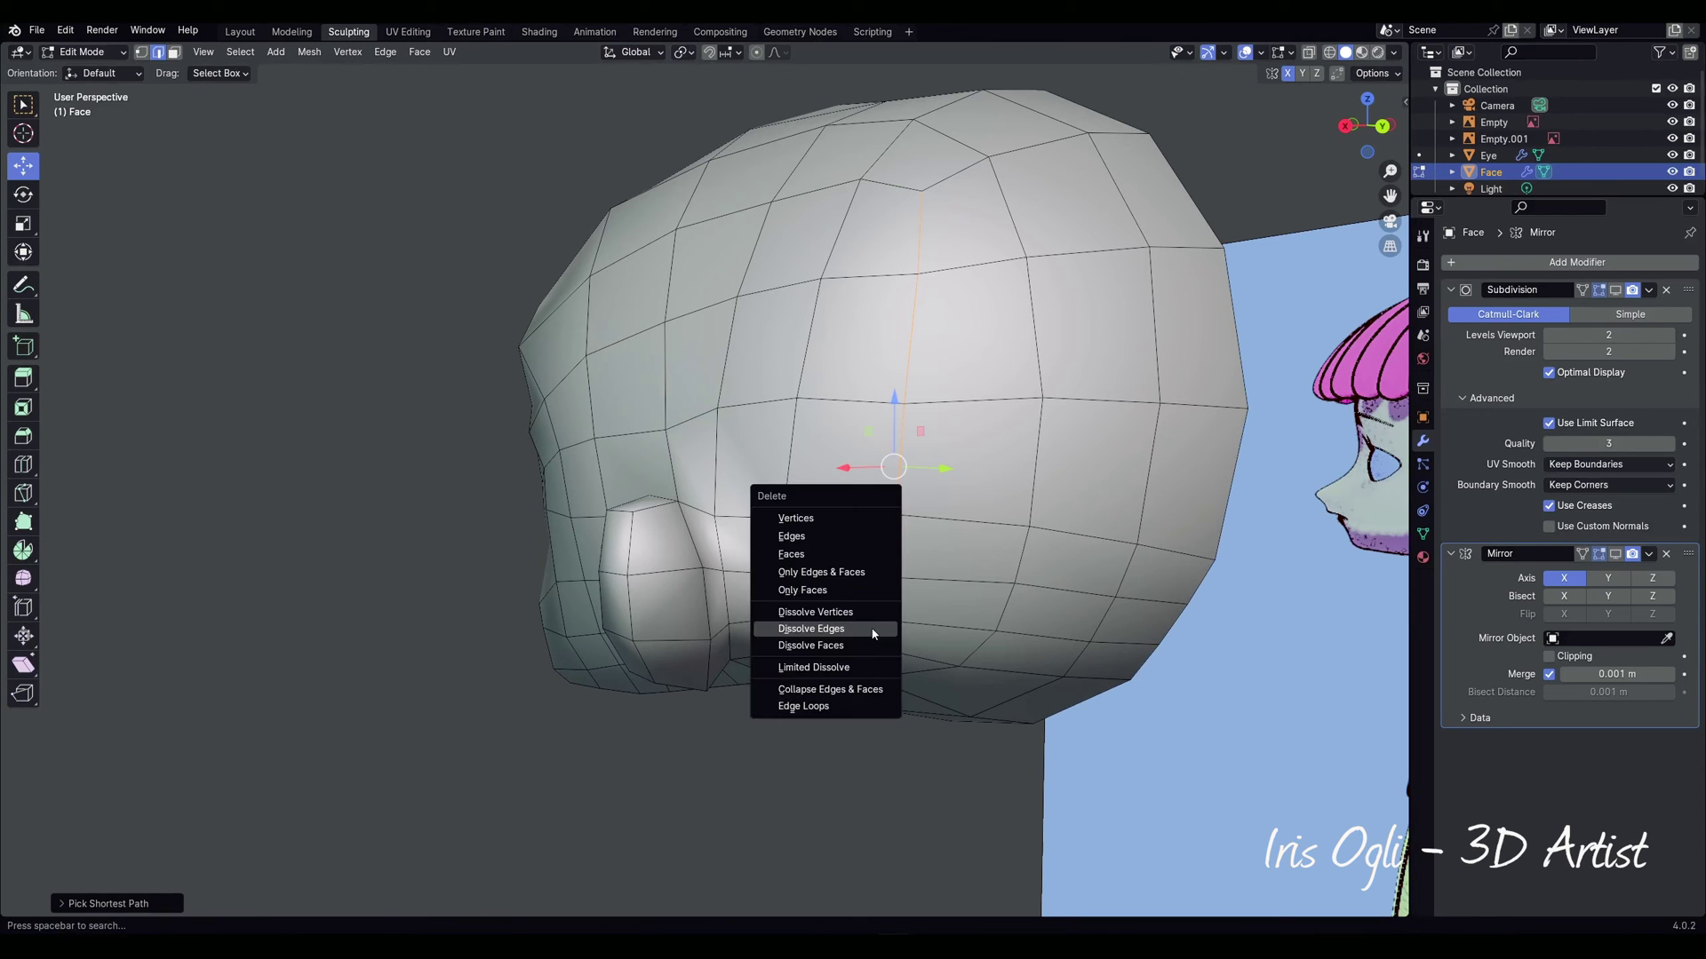
click(873, 631)
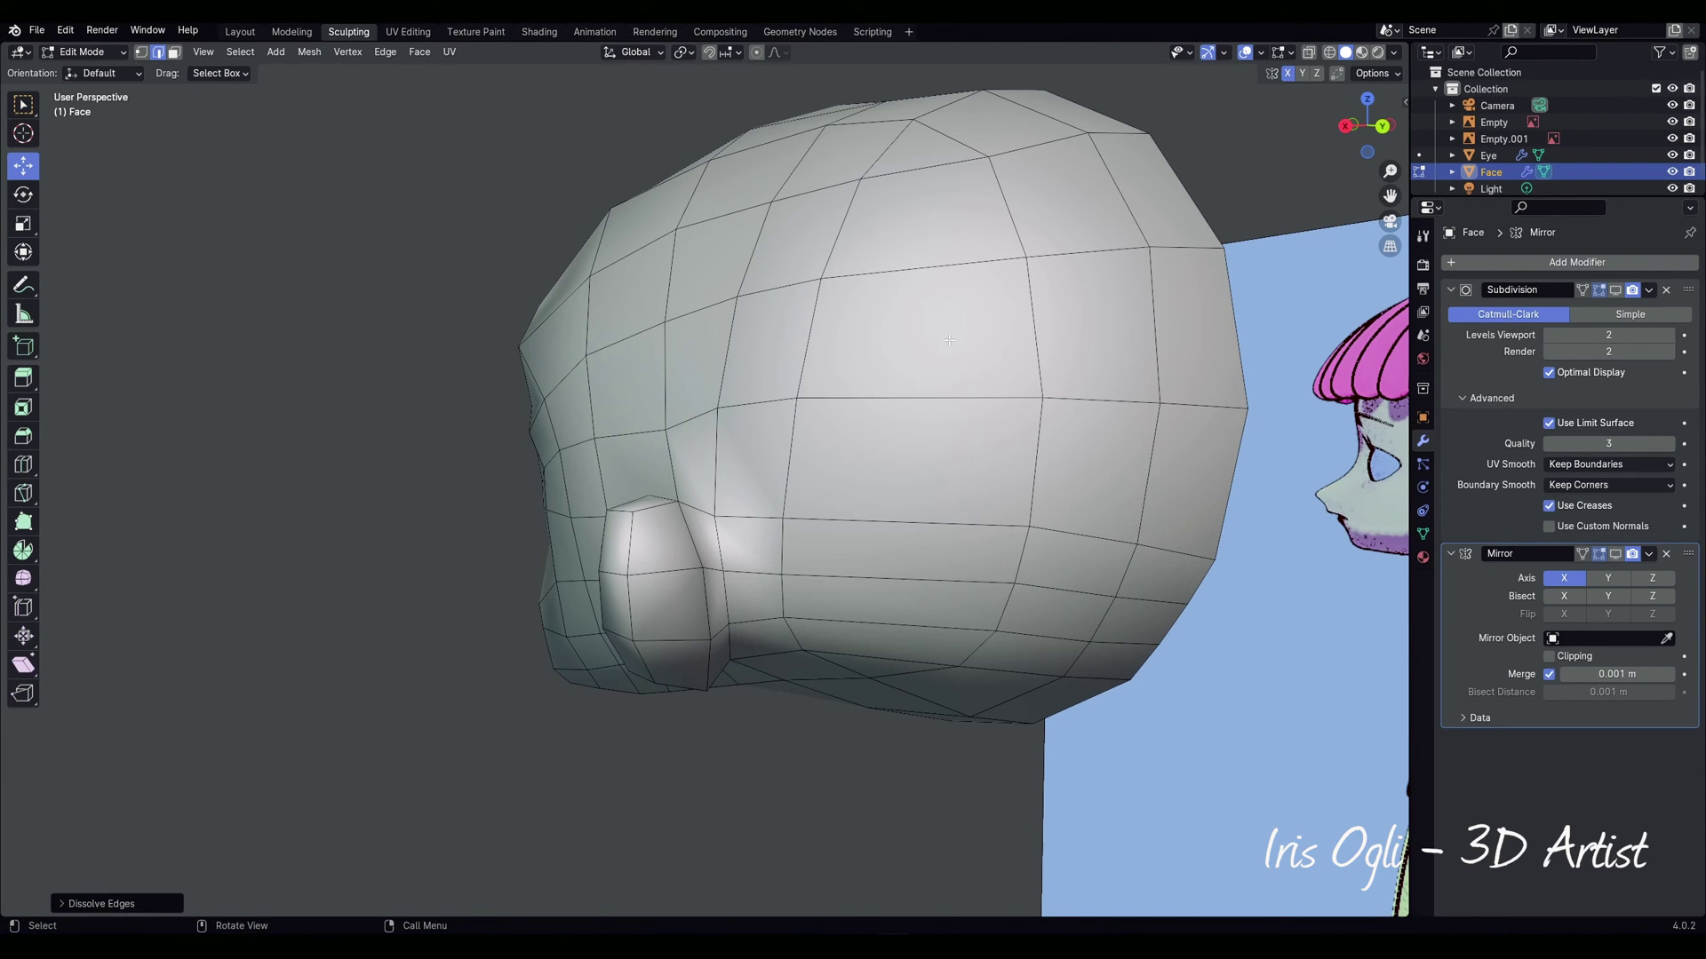
Step: Merge At Center the upper pairs of vertices on either side of the wide faces behind the ear
middle_drag(949, 340, 932, 391)
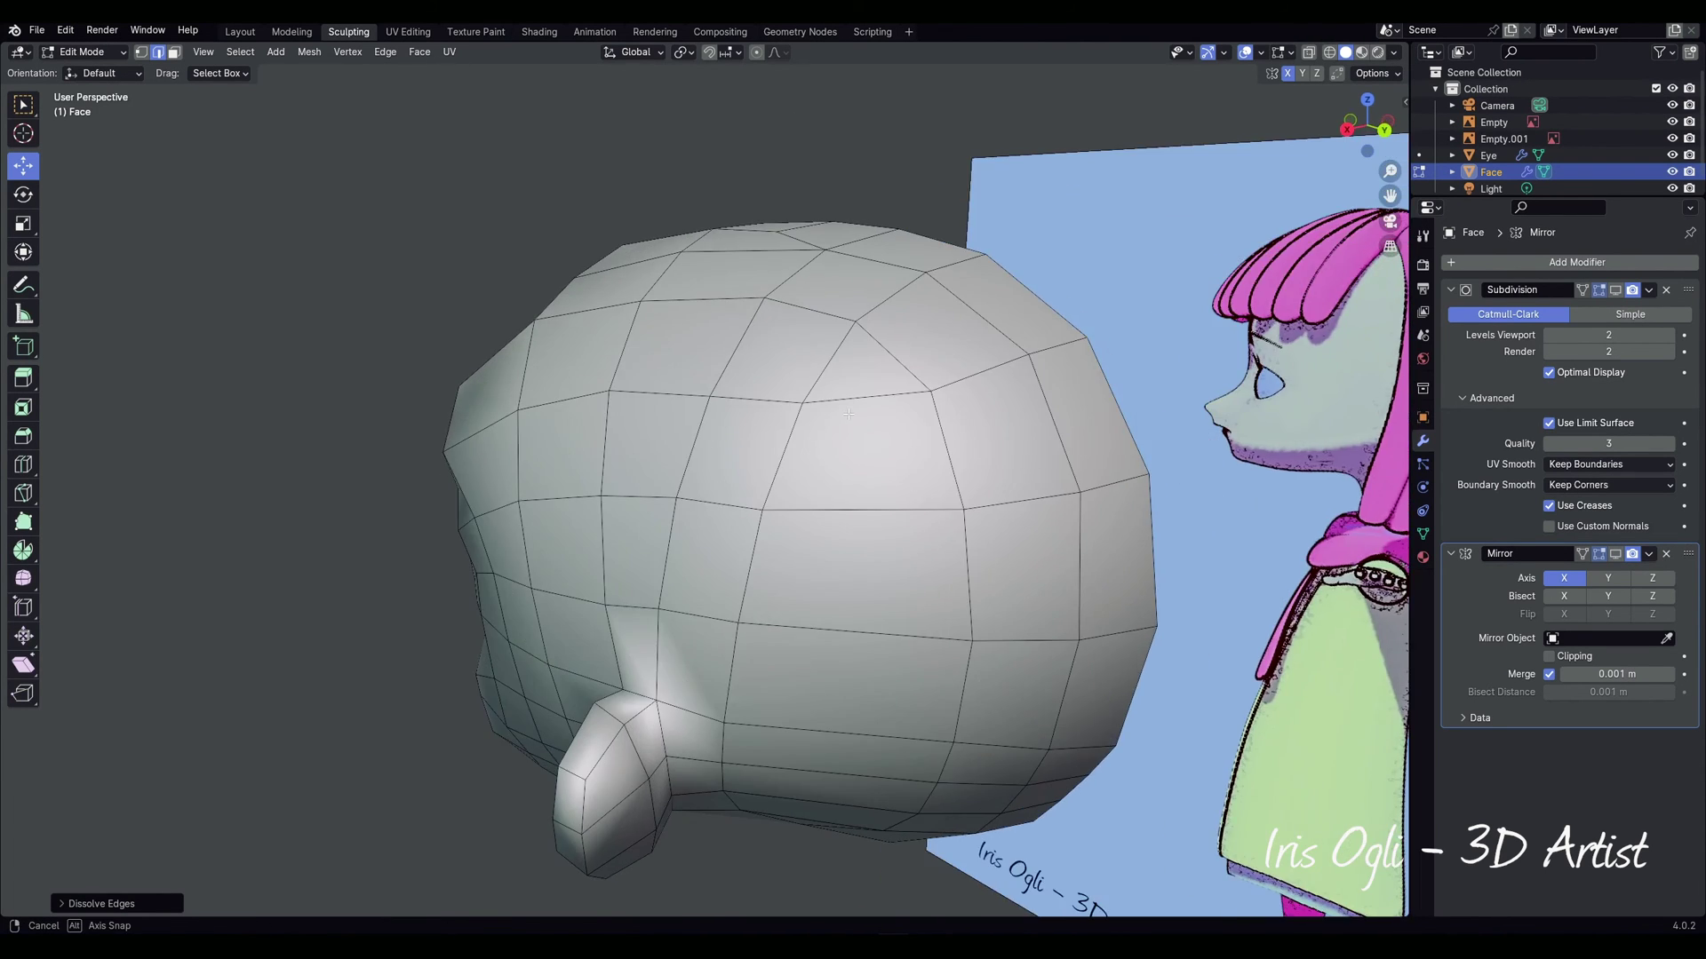
key(1)
key(w)
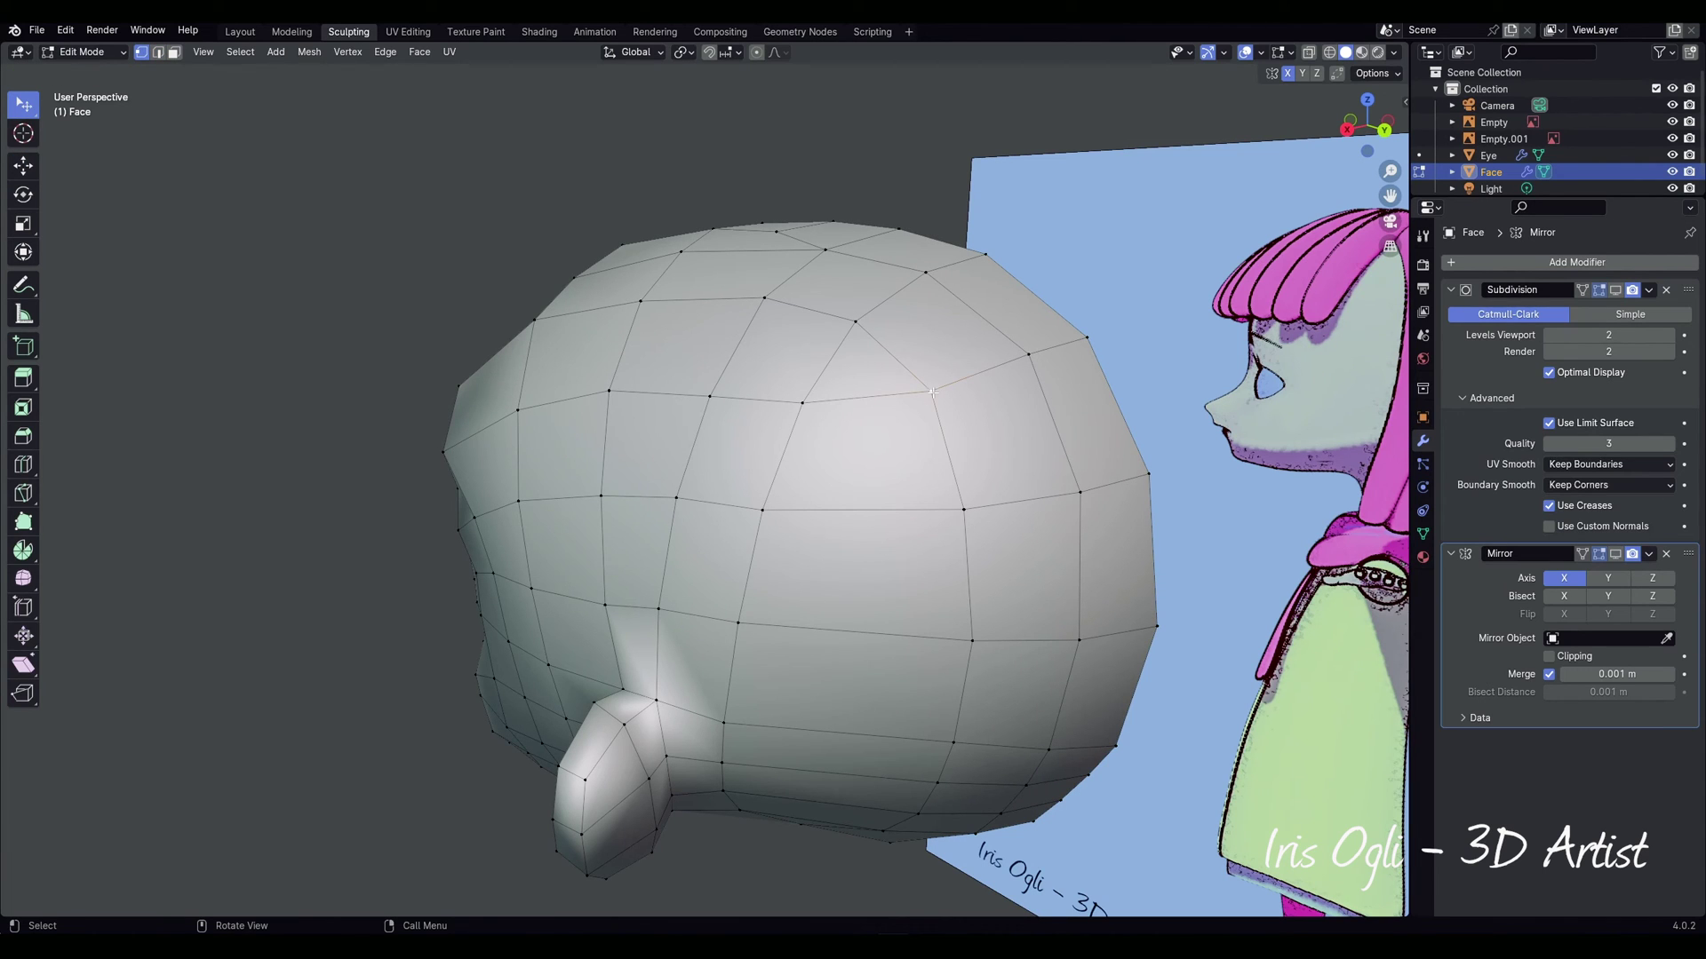
key(m)
click(825, 416)
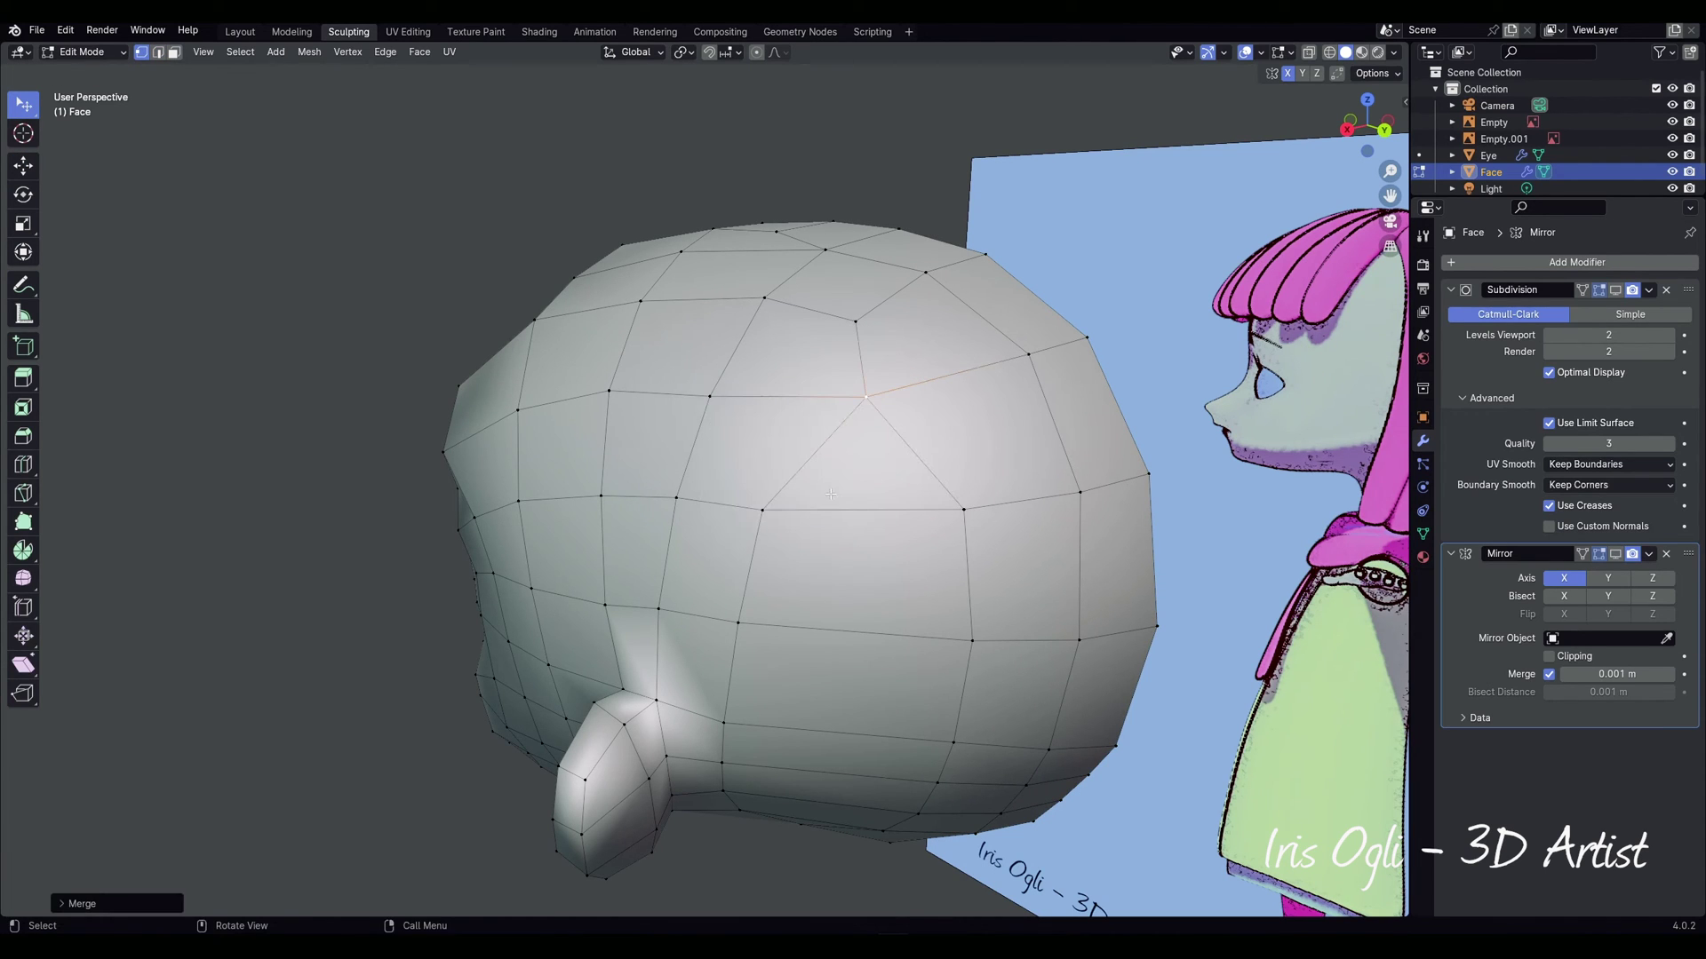
middle_drag(761, 509, 978, 425)
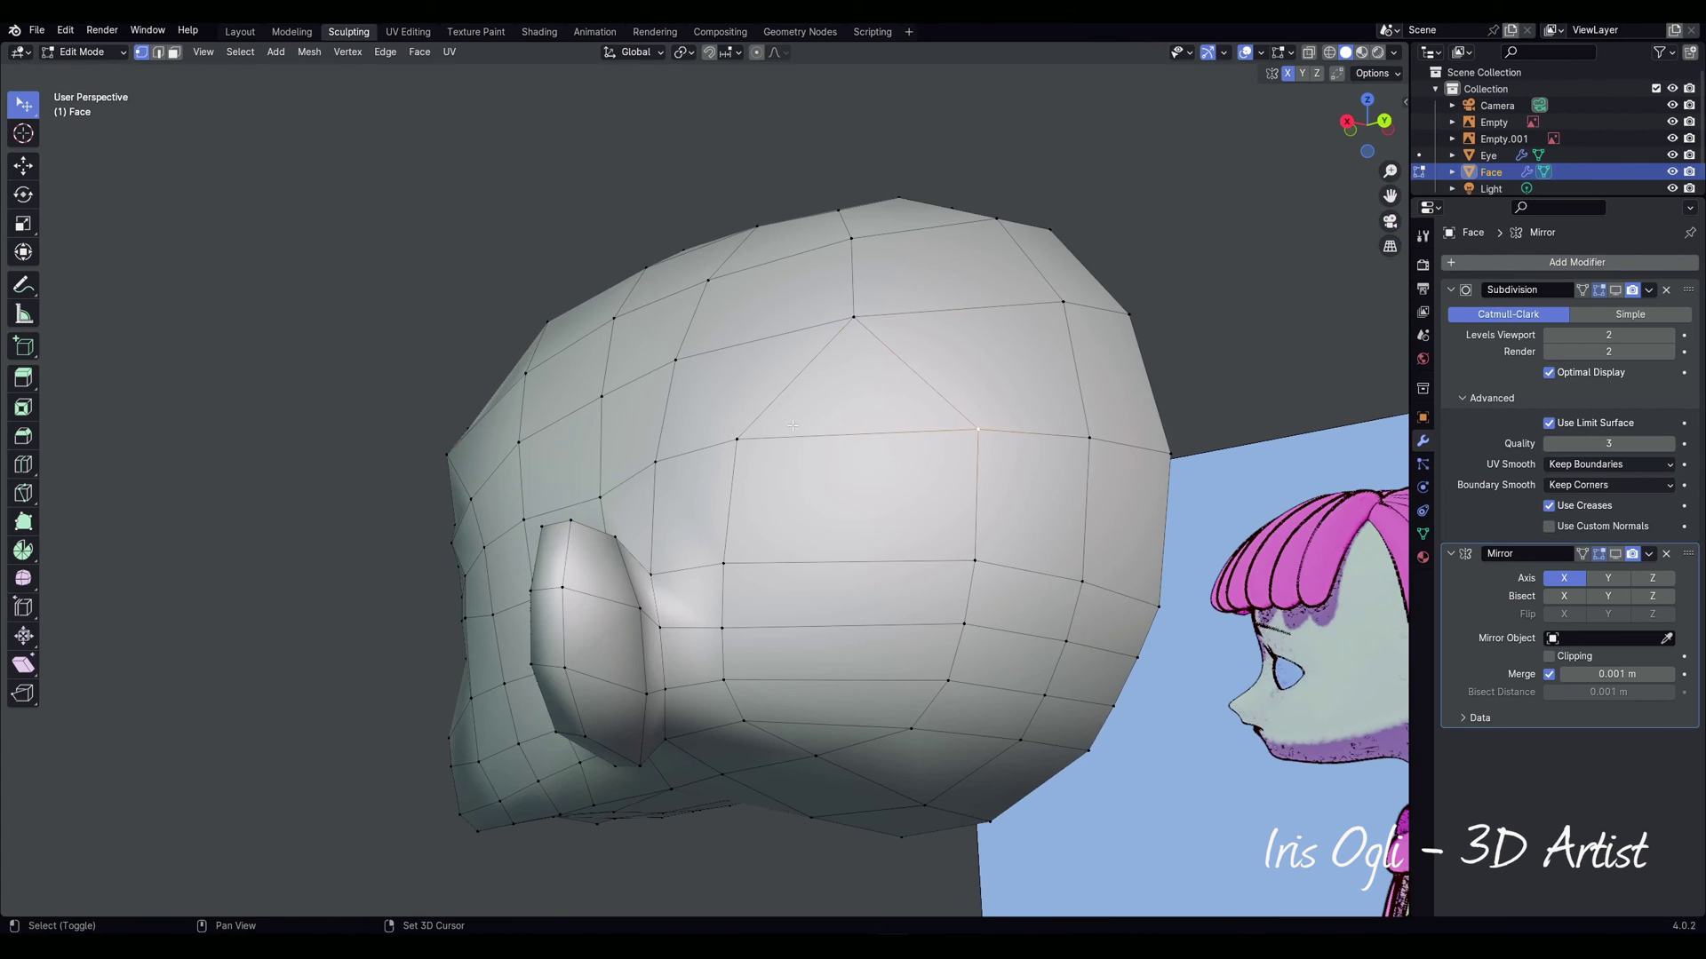
key(m)
click(908, 483)
Step: Merge the remaining lower vertex pairs behind the ear At Center, forming a single vertical edge loop
click(975, 561)
shift+click(723, 564)
key(m)
click(924, 586)
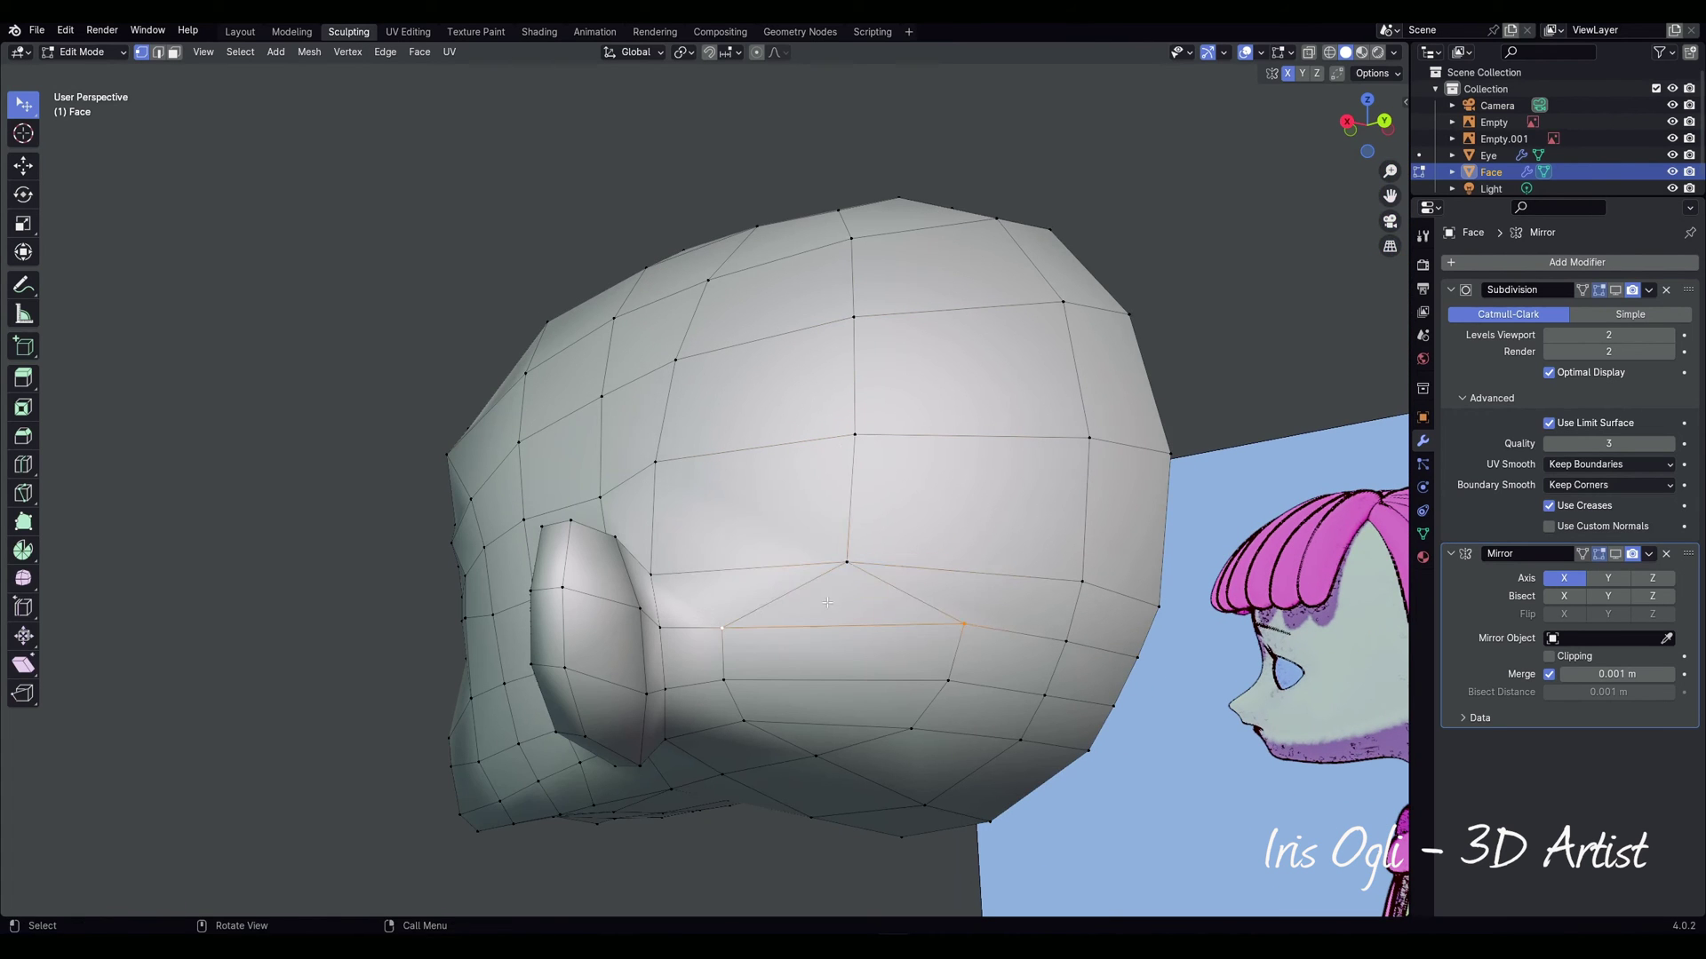
middle_drag(827, 602, 819, 499)
key(shift+r)
Step: Slide the merged vertical edge loop toward the ear and adjust the neighbouring edges on the back of the head
key(2)
alt+click(827, 393)
scroll(826, 444, down, 2)
right_click(818, 504)
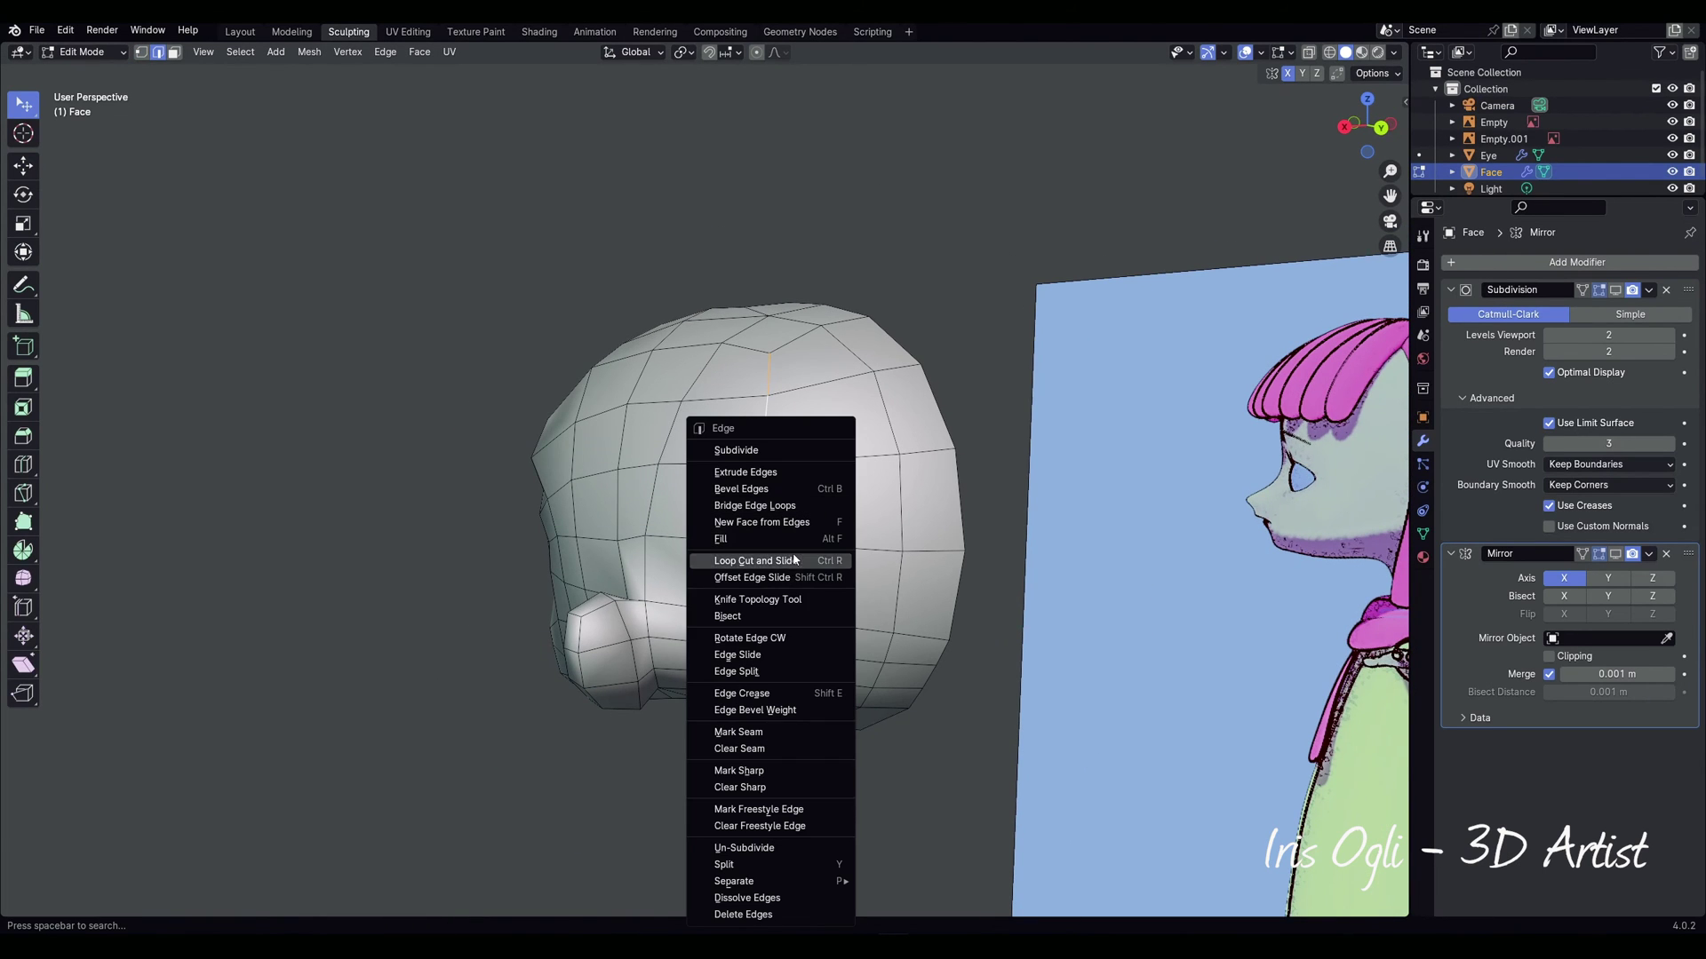
click(776, 657)
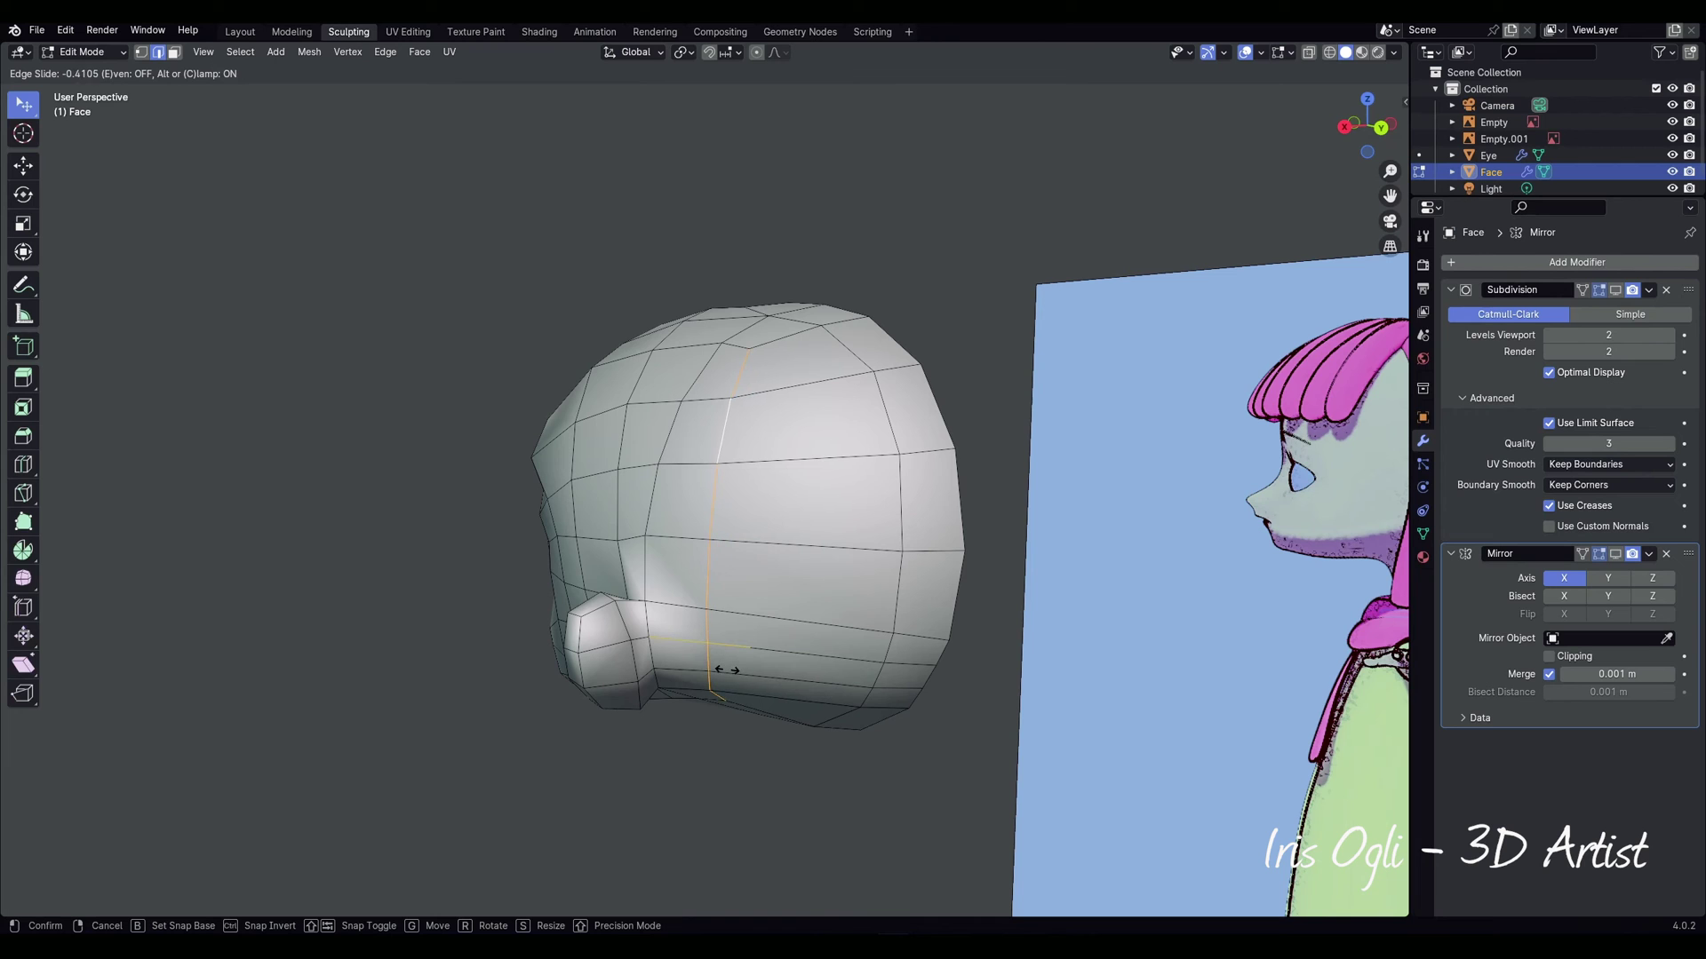
click(743, 664)
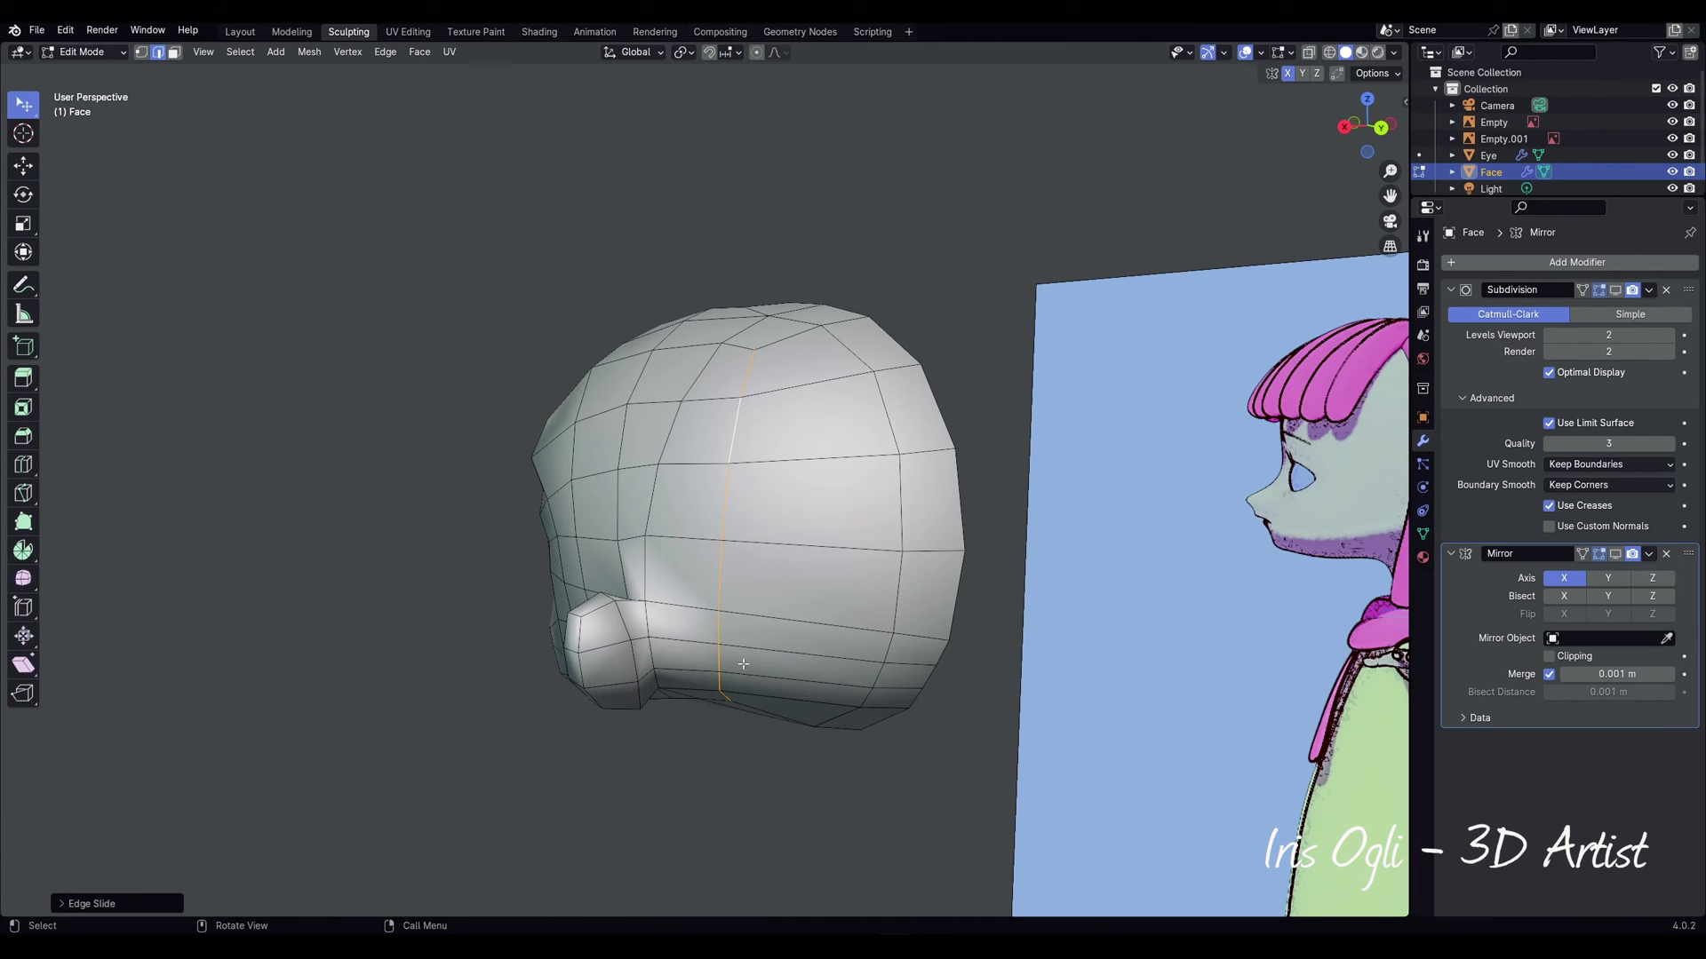
click(854, 356)
mouse_move(826, 605)
middle_down()
mouse_move(838, 543)
mouse_move(819, 597)
middle_up()
key(ctrl+e)
click(815, 526)
click(775, 533)
Step: Add an edge loop around the eye through the brow and cheek, and dissolve the unneeded edge at the inner brow
key(ctrl+r)
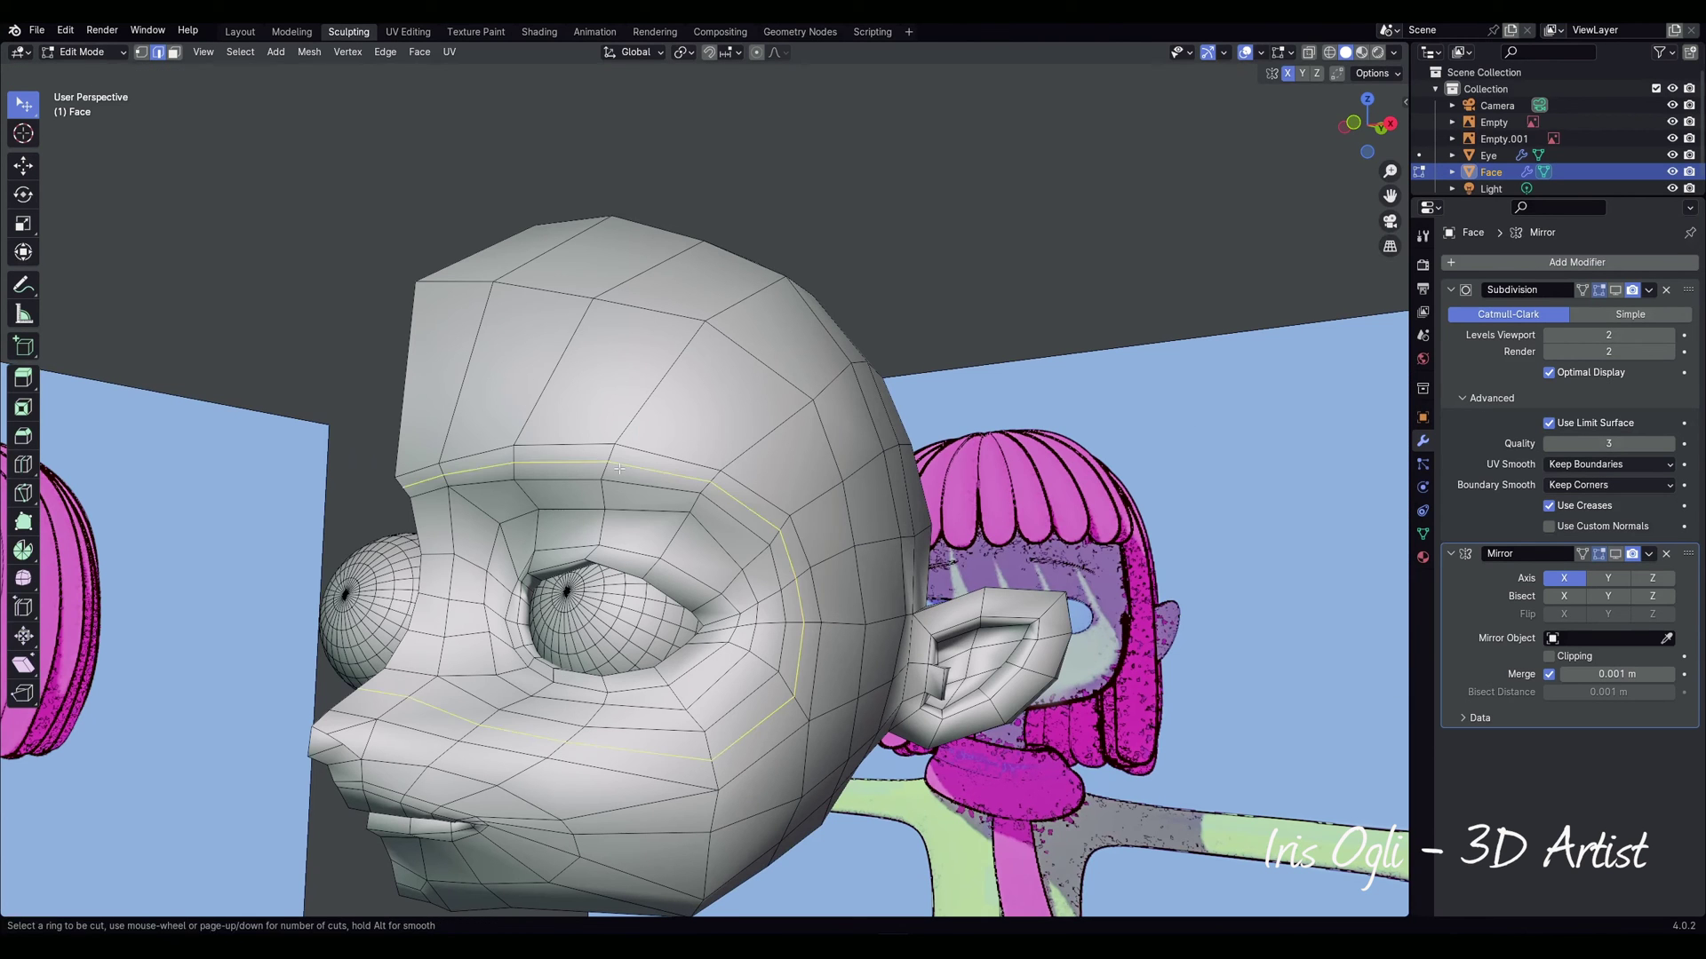
click(619, 468)
click(611, 463)
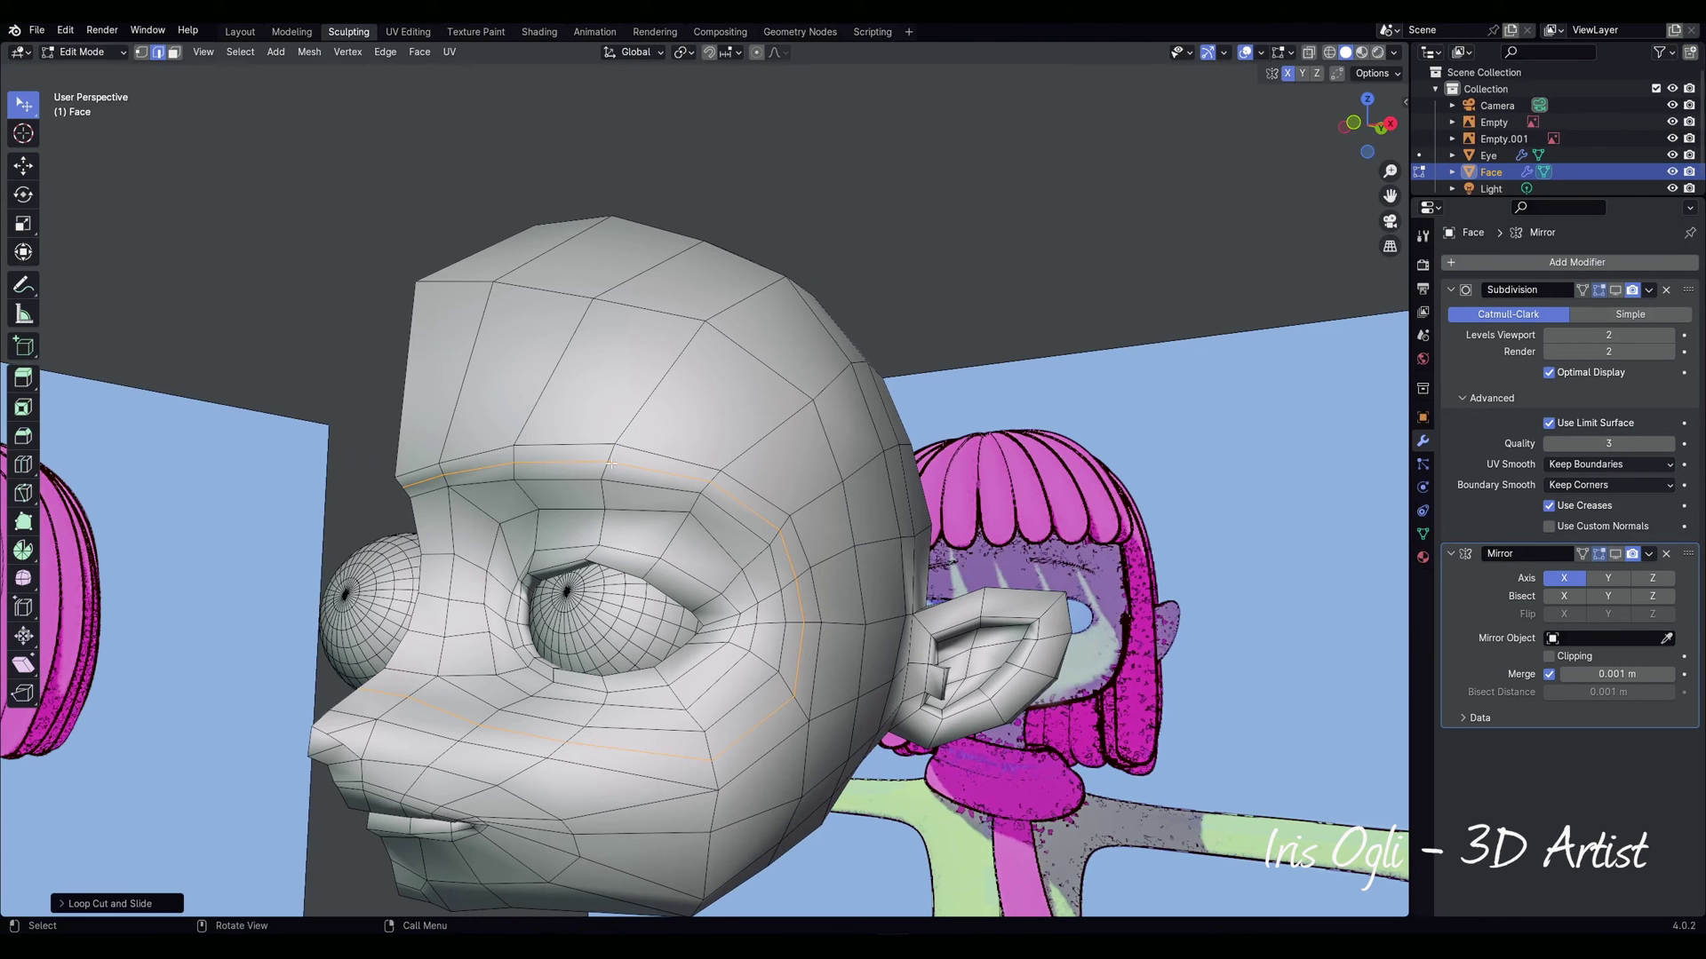
click(434, 480)
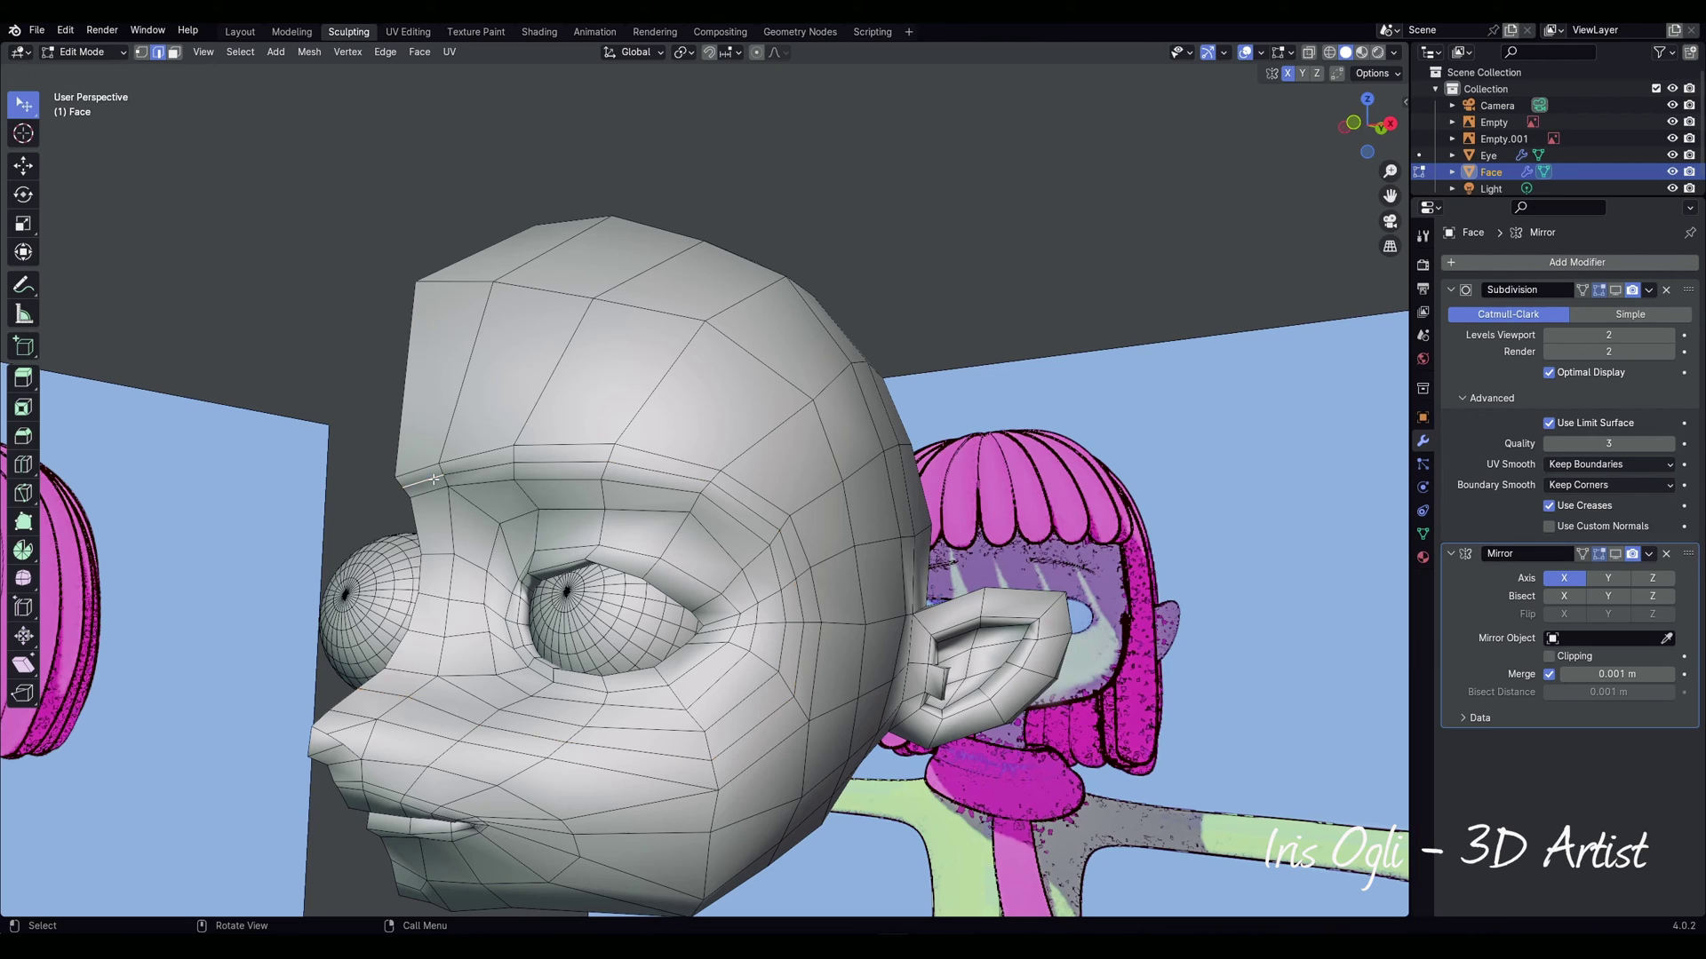
key(x)
click(426, 489)
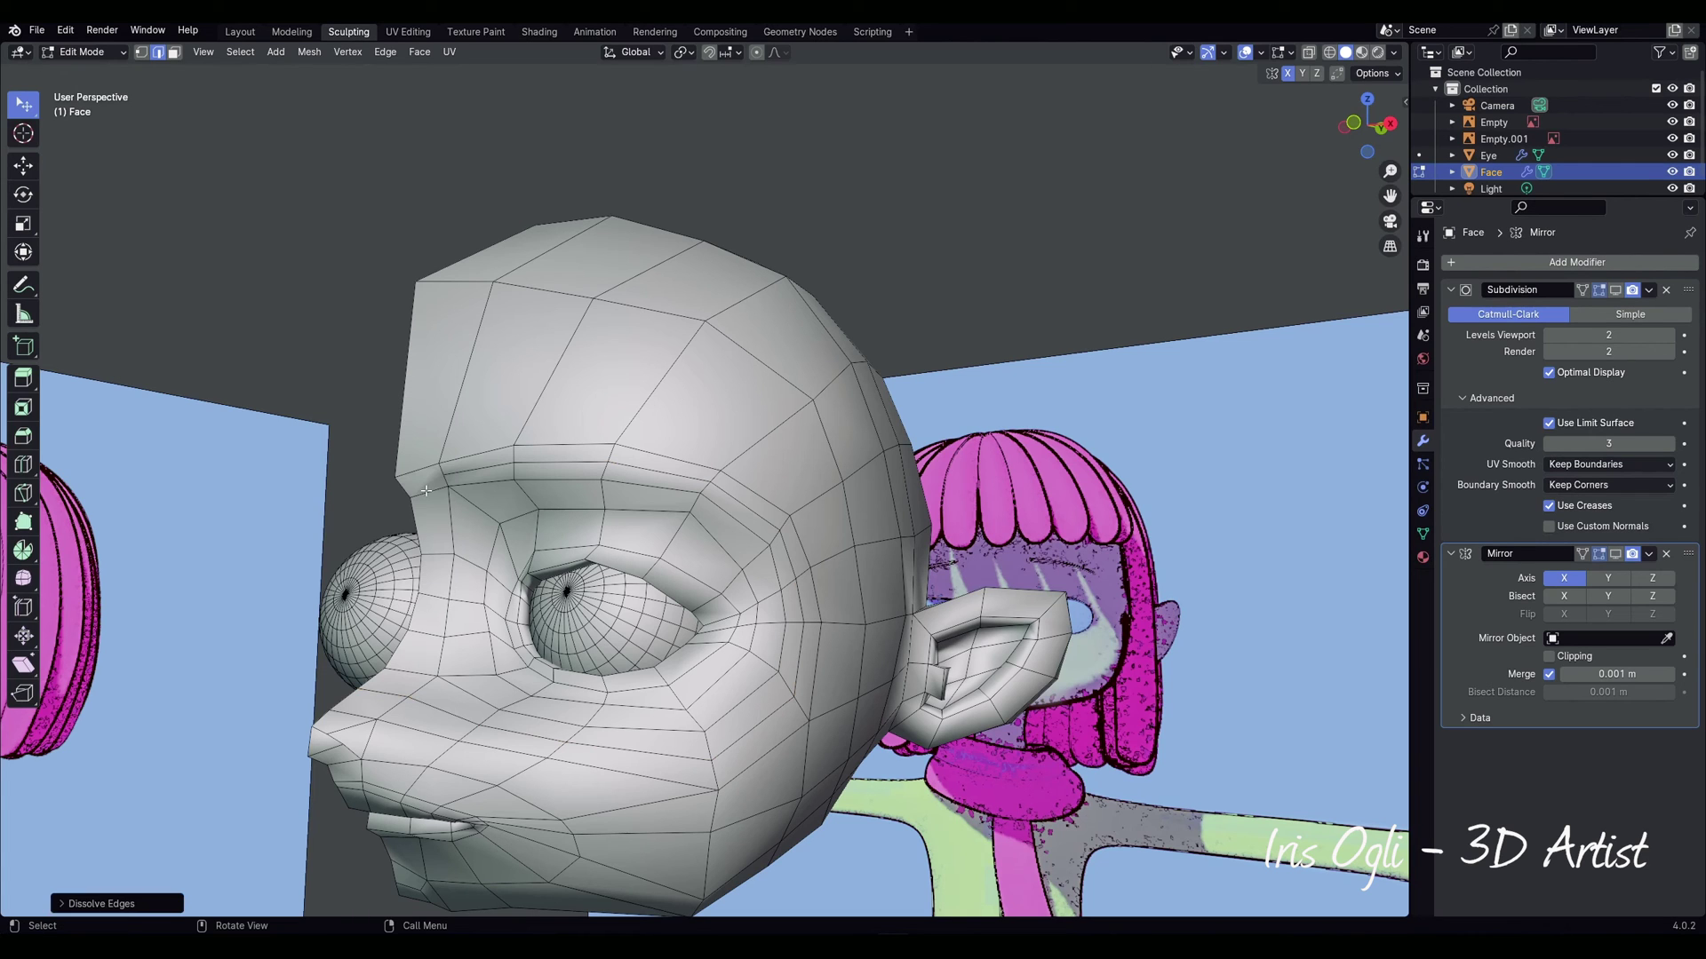
Step: Add an edge loop down the nose bridge close to the face's centre line
alt+click(433, 557)
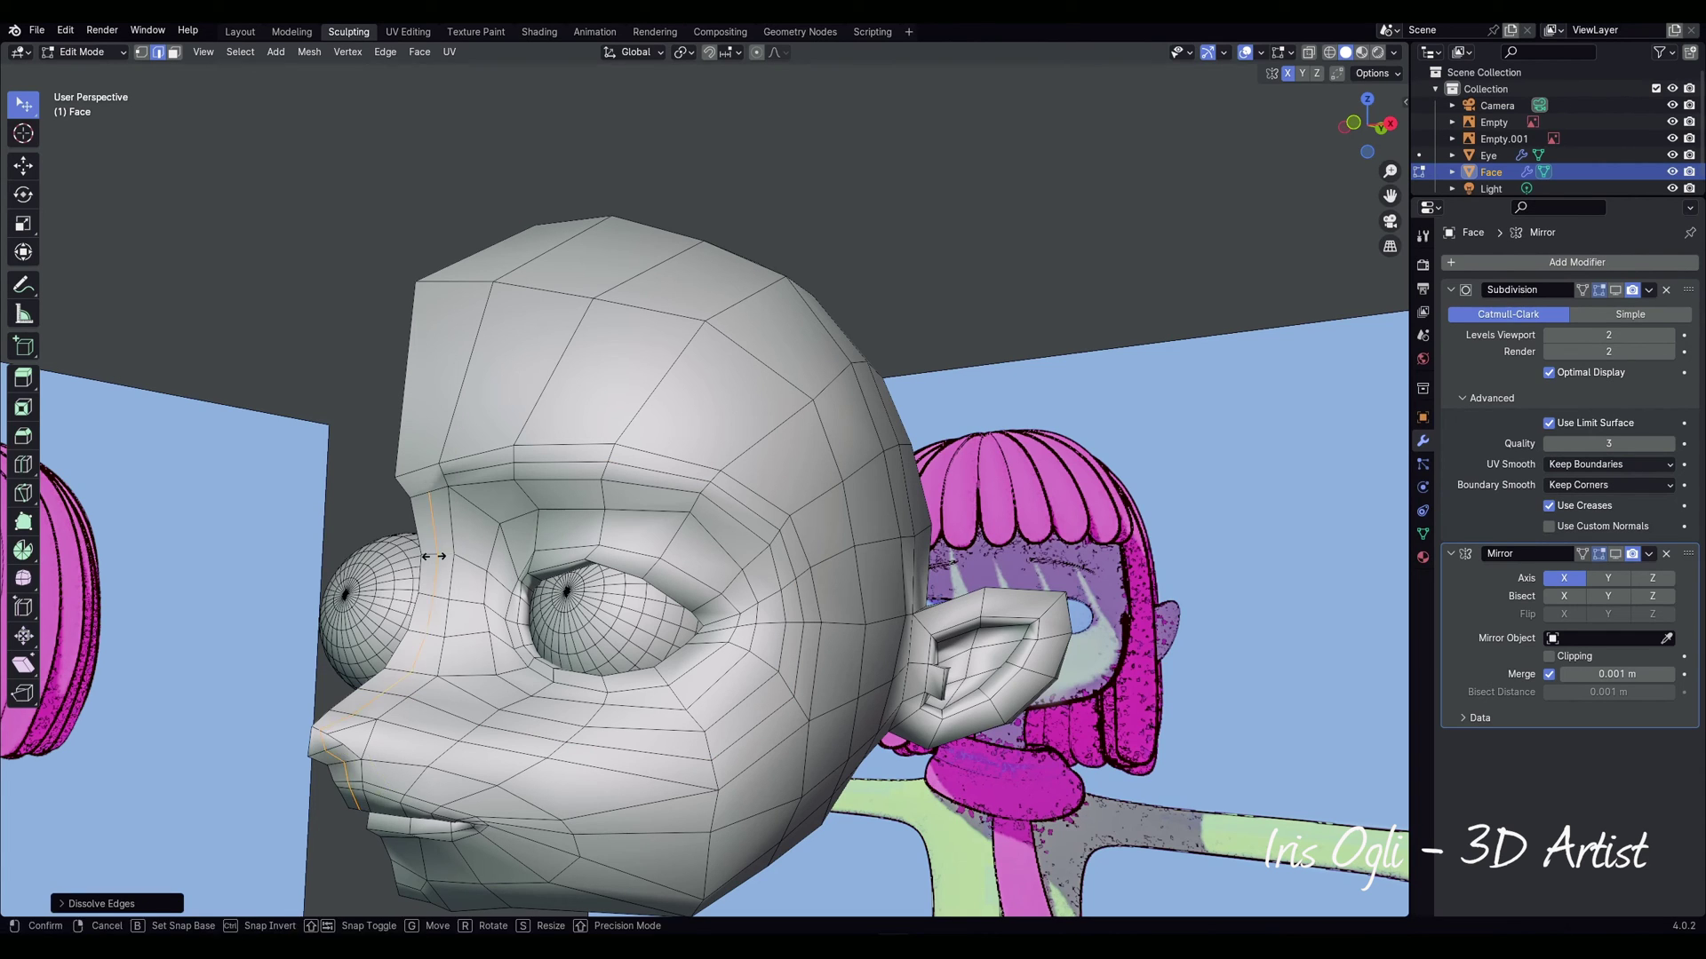
key(g)
key(g)
click(434, 555)
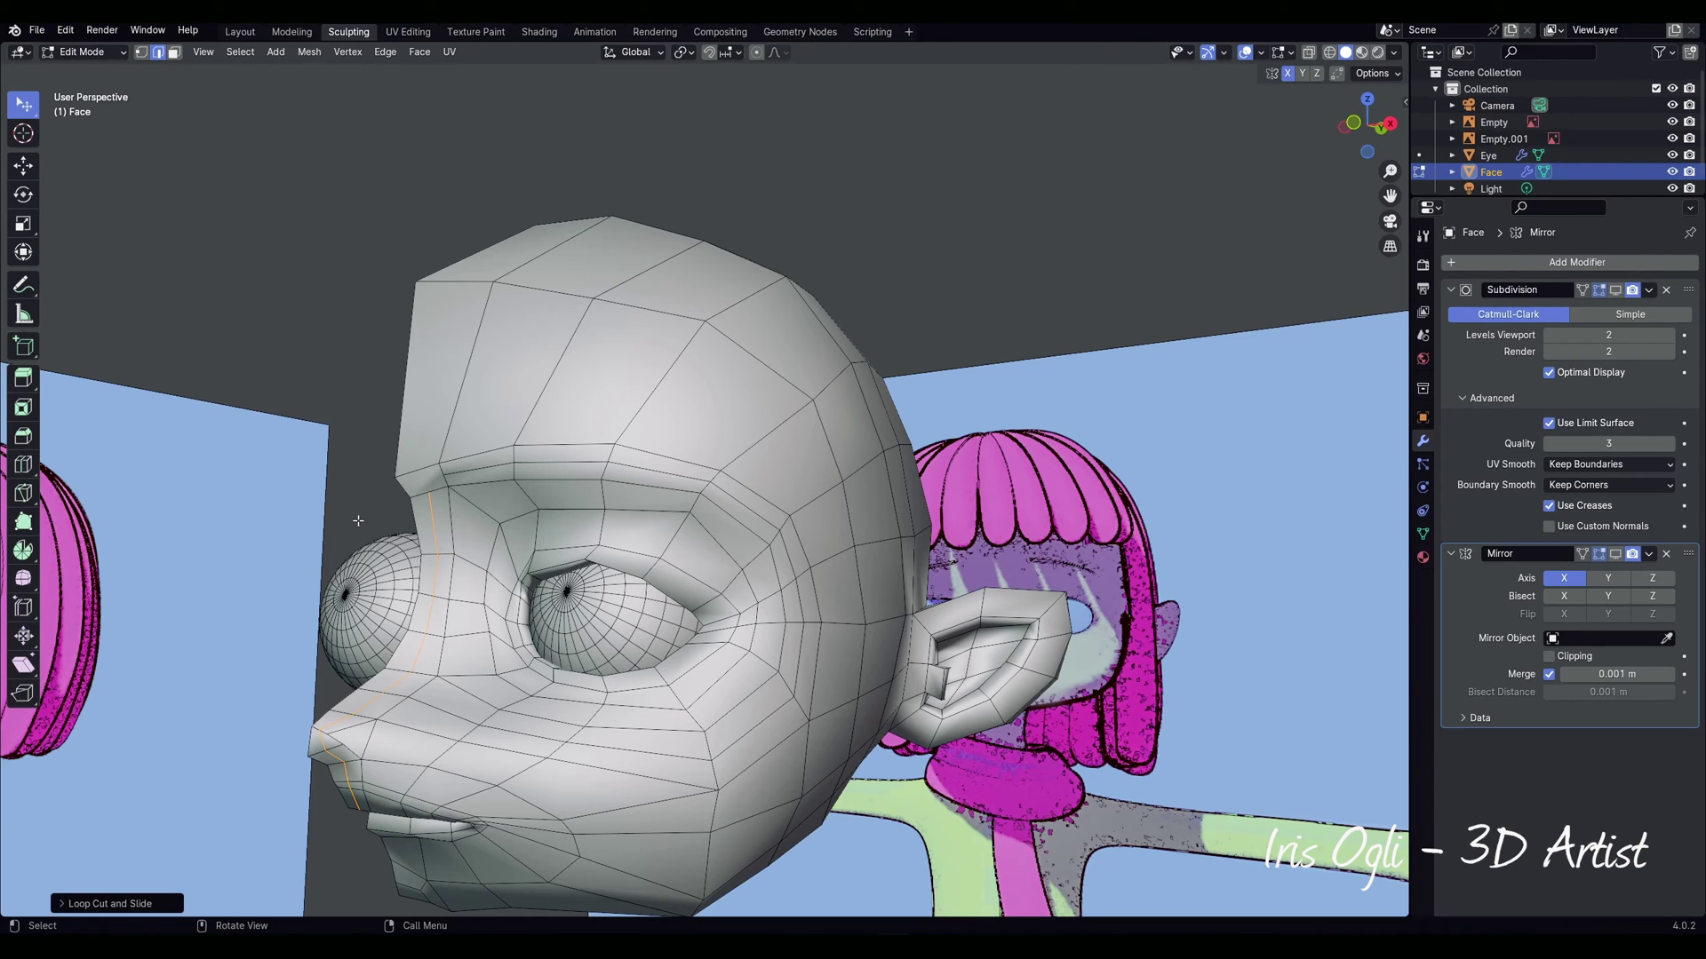
Step: Cut an edge with the Knife from the top of the nose bridge loop to the inner brow and return to the Tweak selection tool
click(24, 498)
click(430, 490)
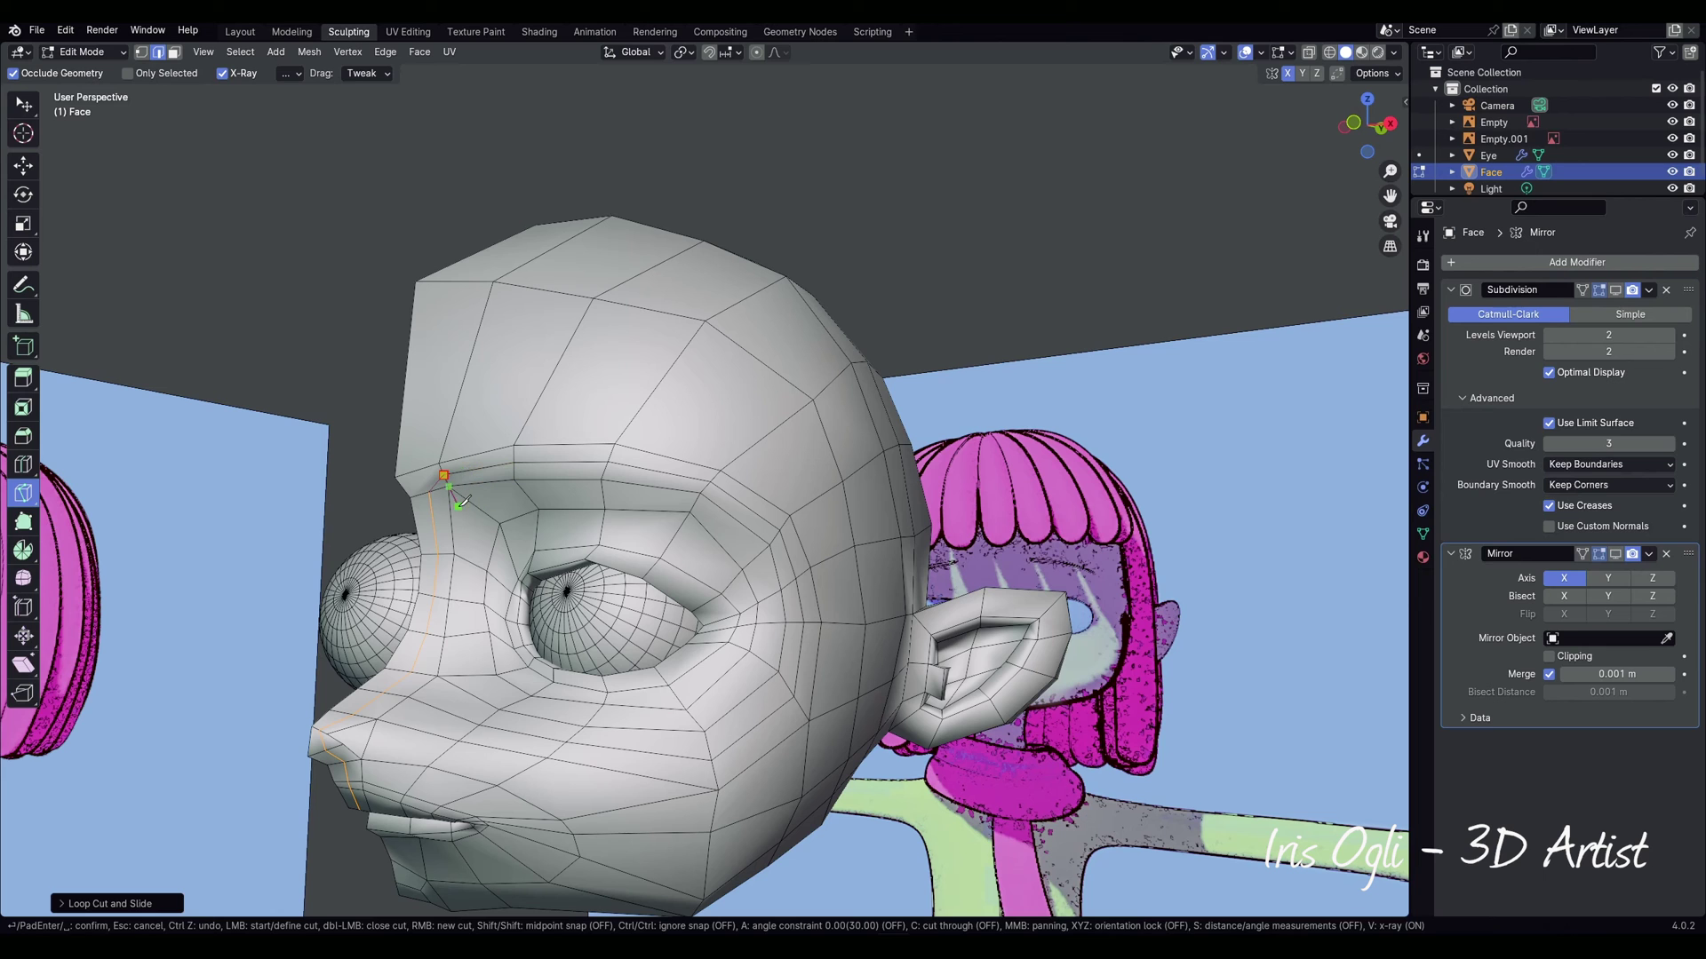
key(Return)
click(24, 105)
scroll(492, 534, up, 4)
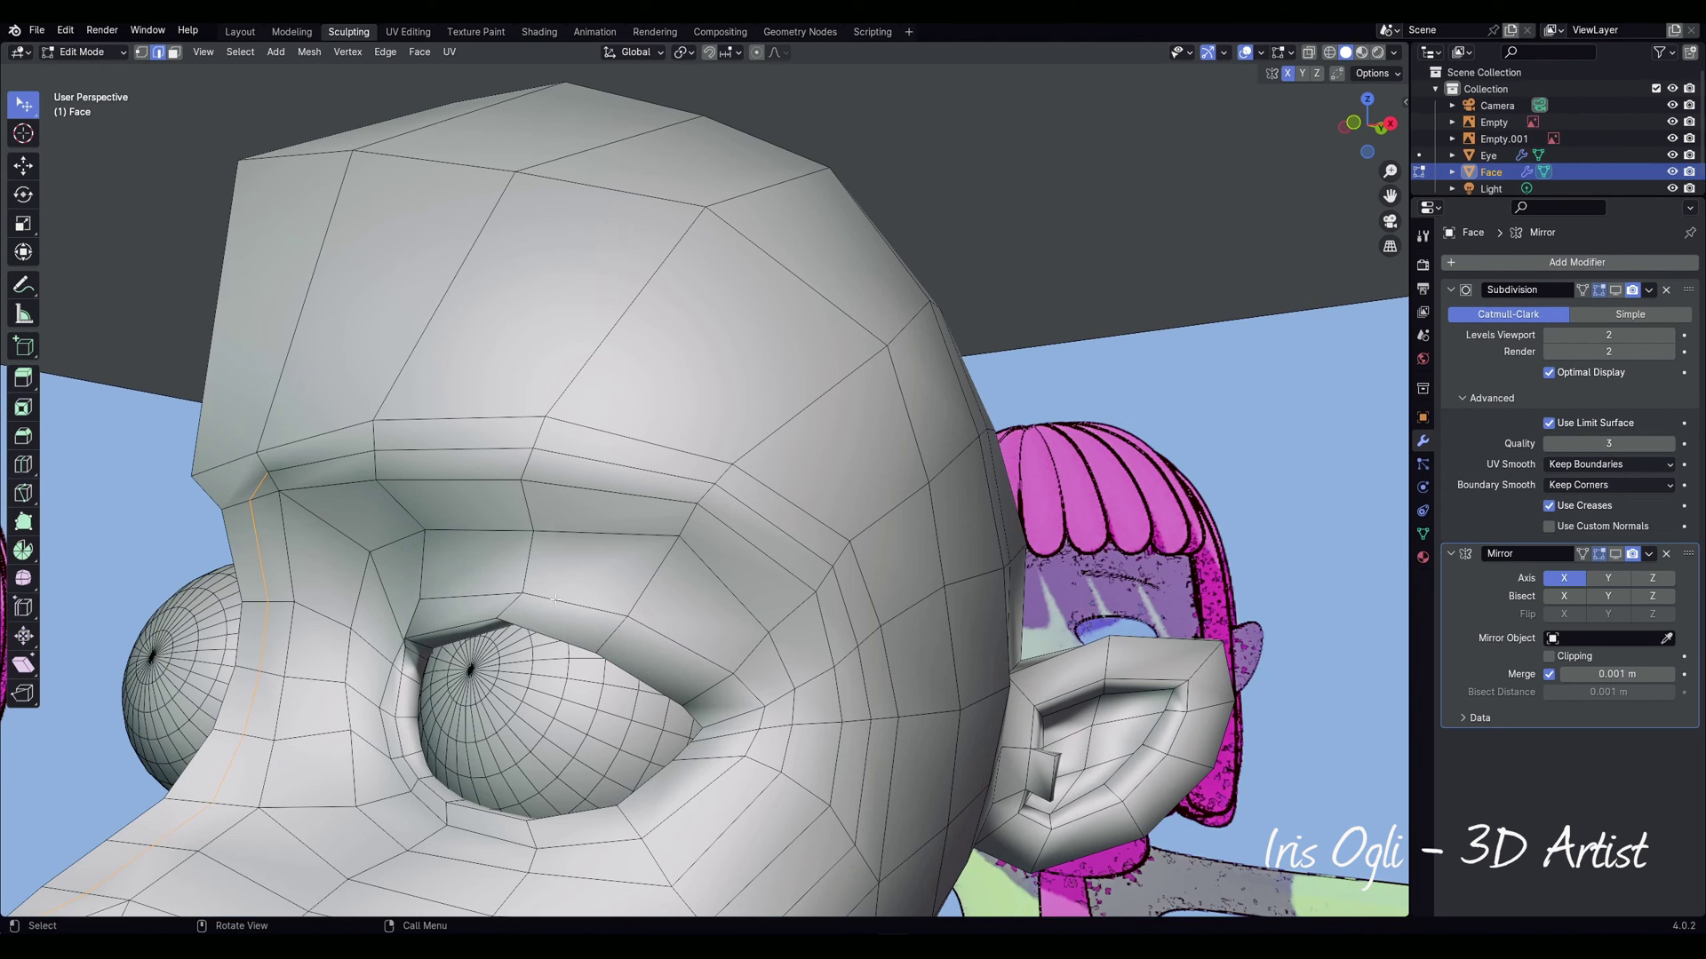
Step: Merge the two neighbouring vertices at the inner brow above the nose bridge At Center
key(1)
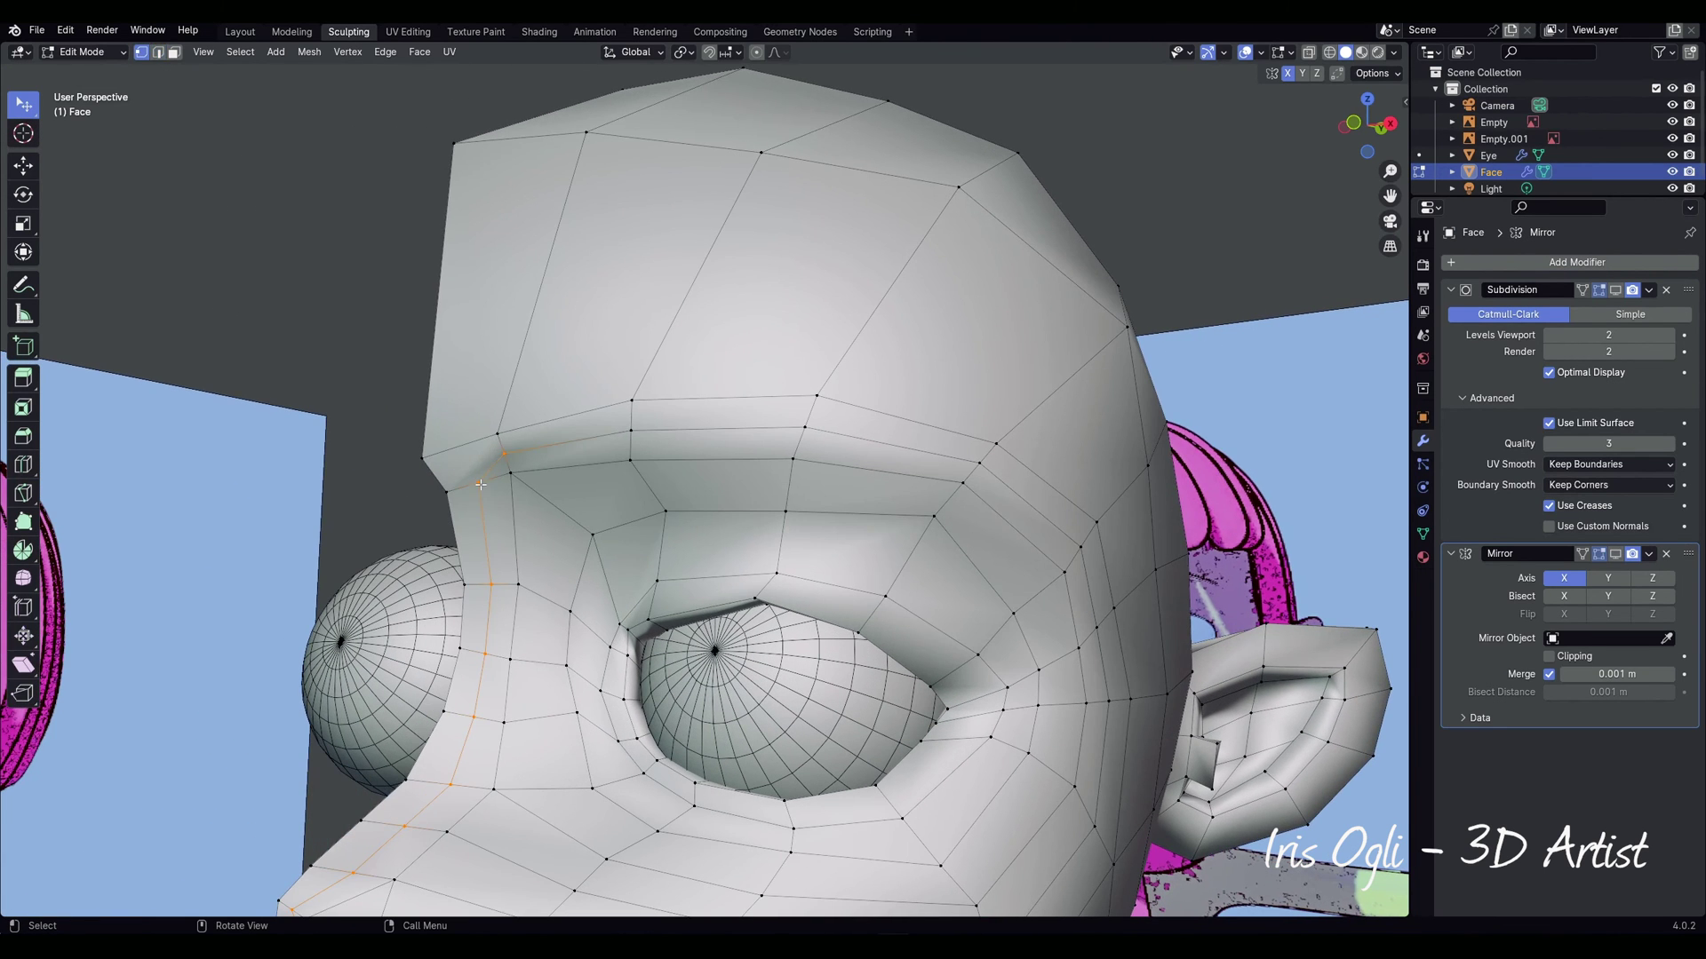
key(m)
click(542, 478)
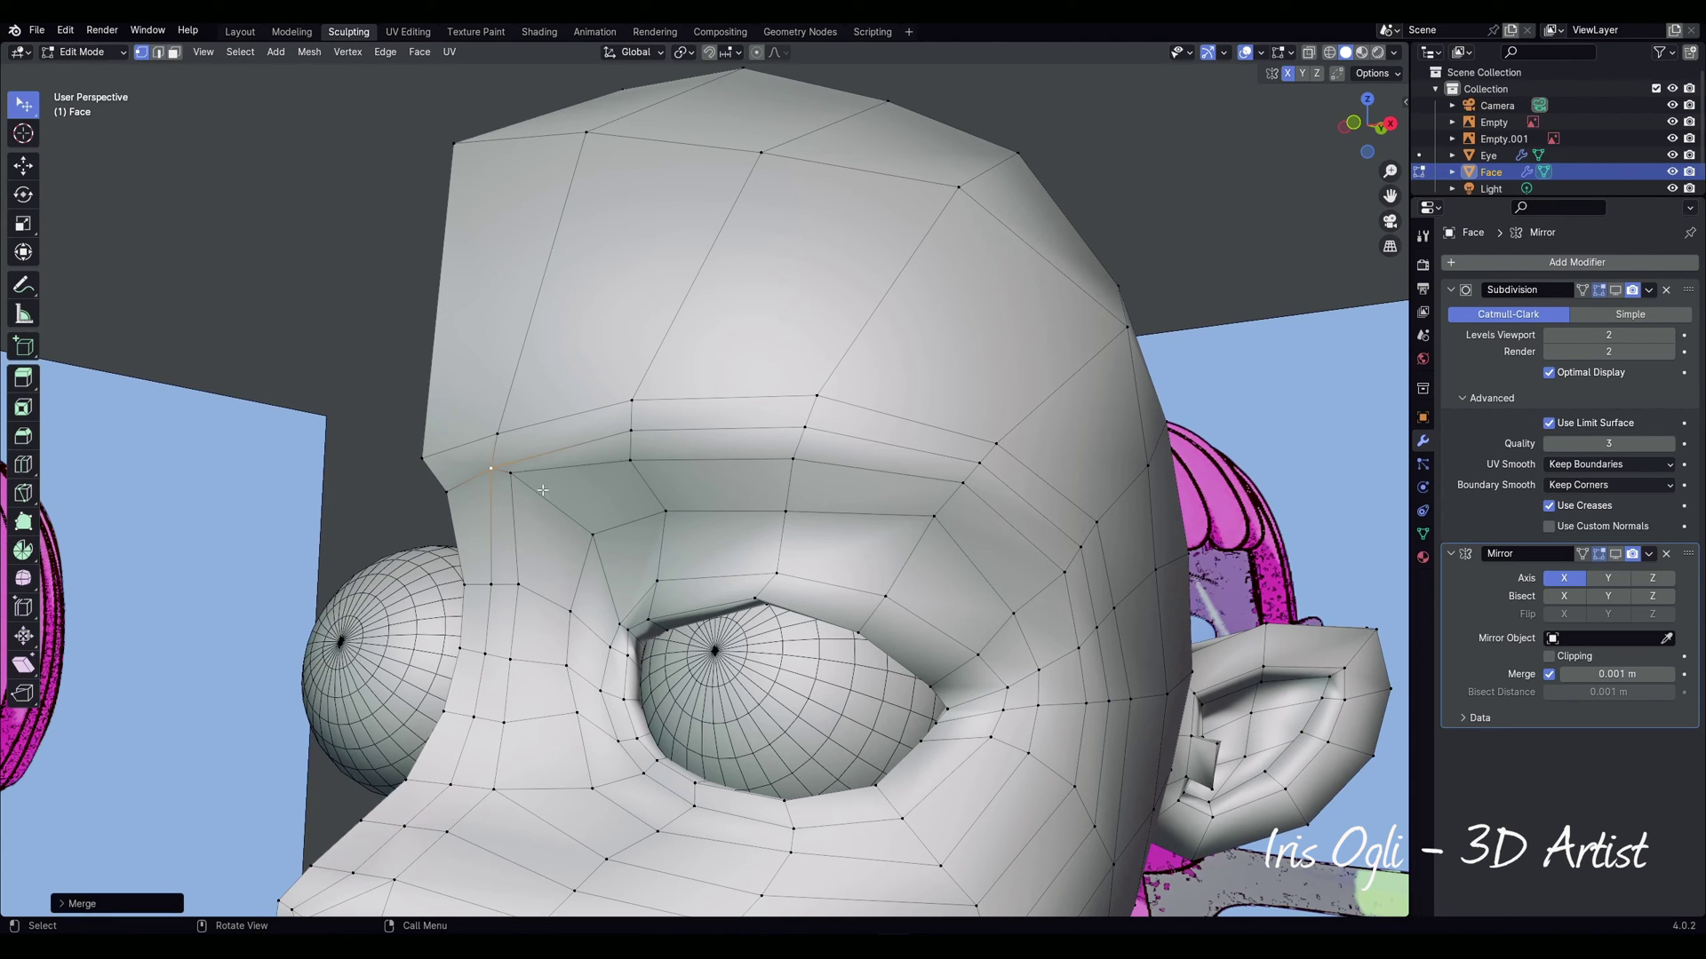
Step: Reposition the vertices at the centre and inner end of the brow and display the Mirror modifier in the viewport
key(g)
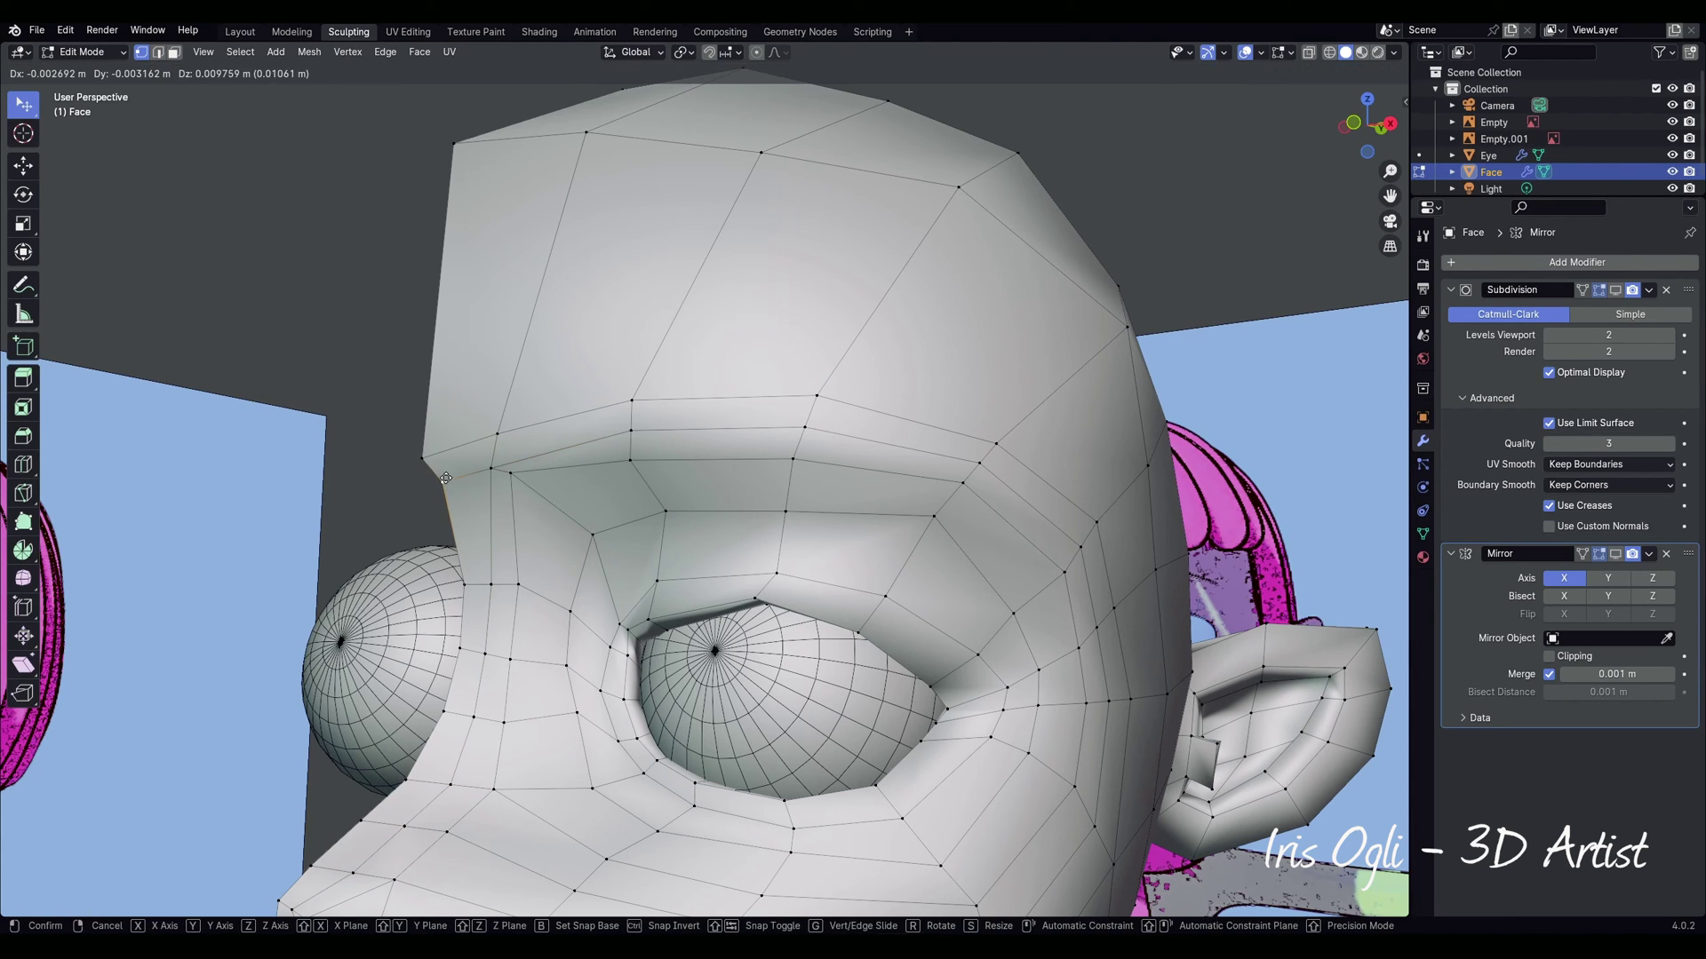
drag(488, 417, 488, 441)
scroll(684, 644, down, 4)
middle_drag(705, 674, 712, 677)
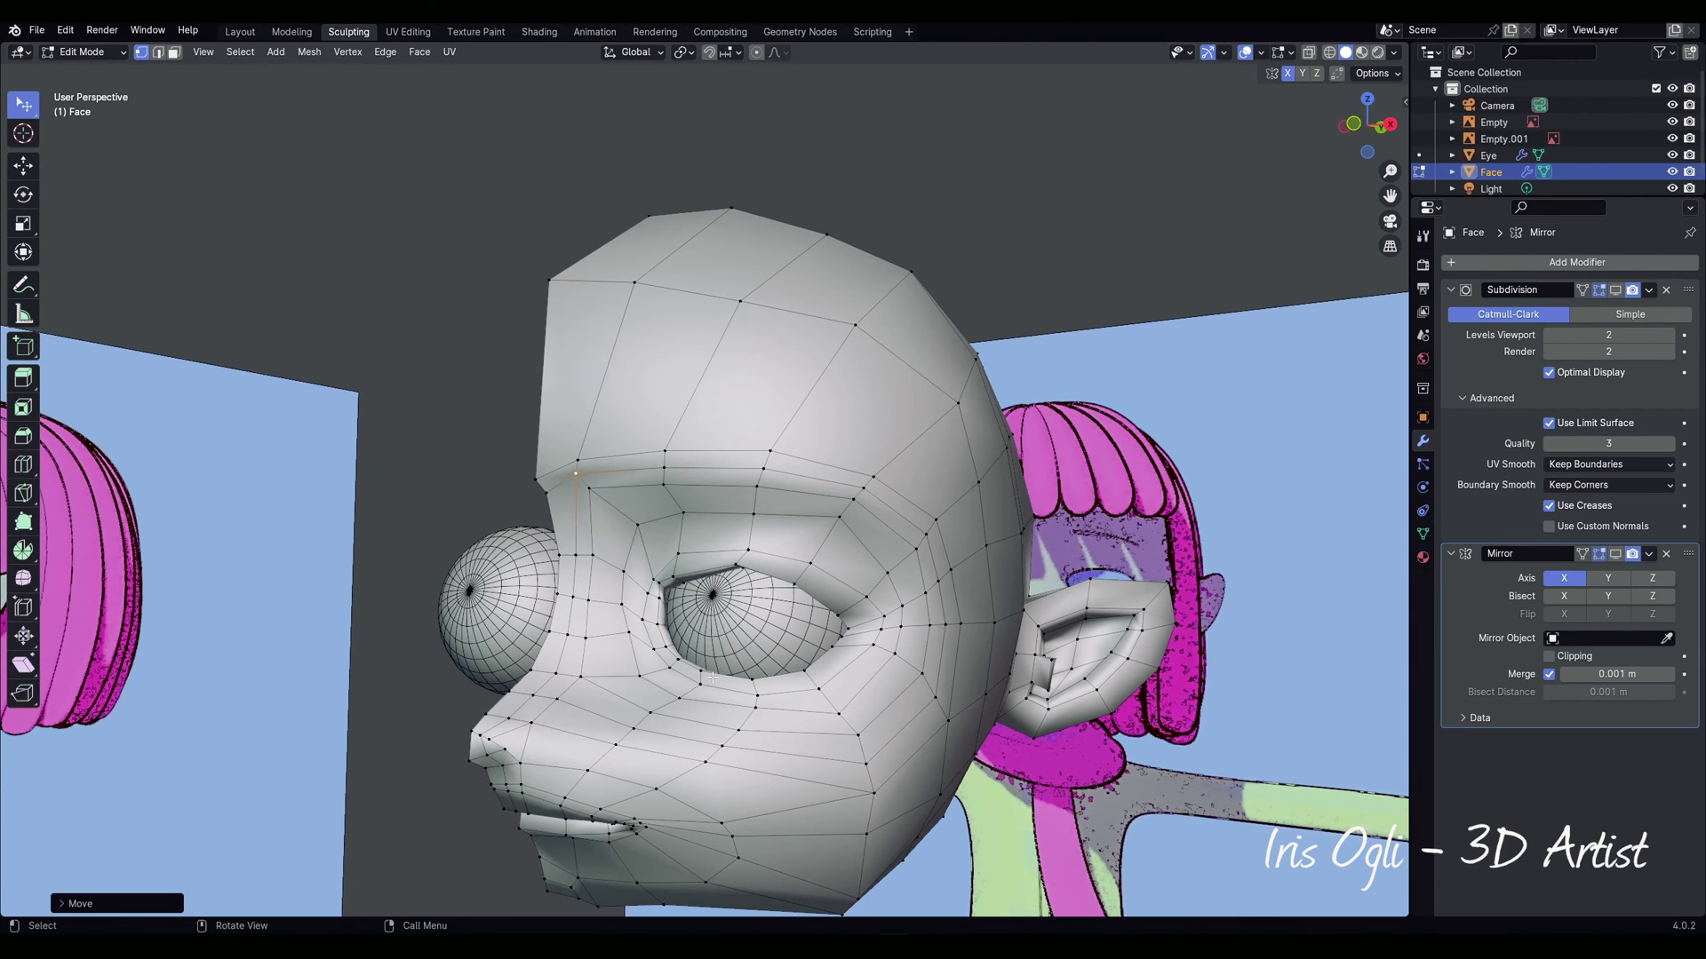
click(1615, 553)
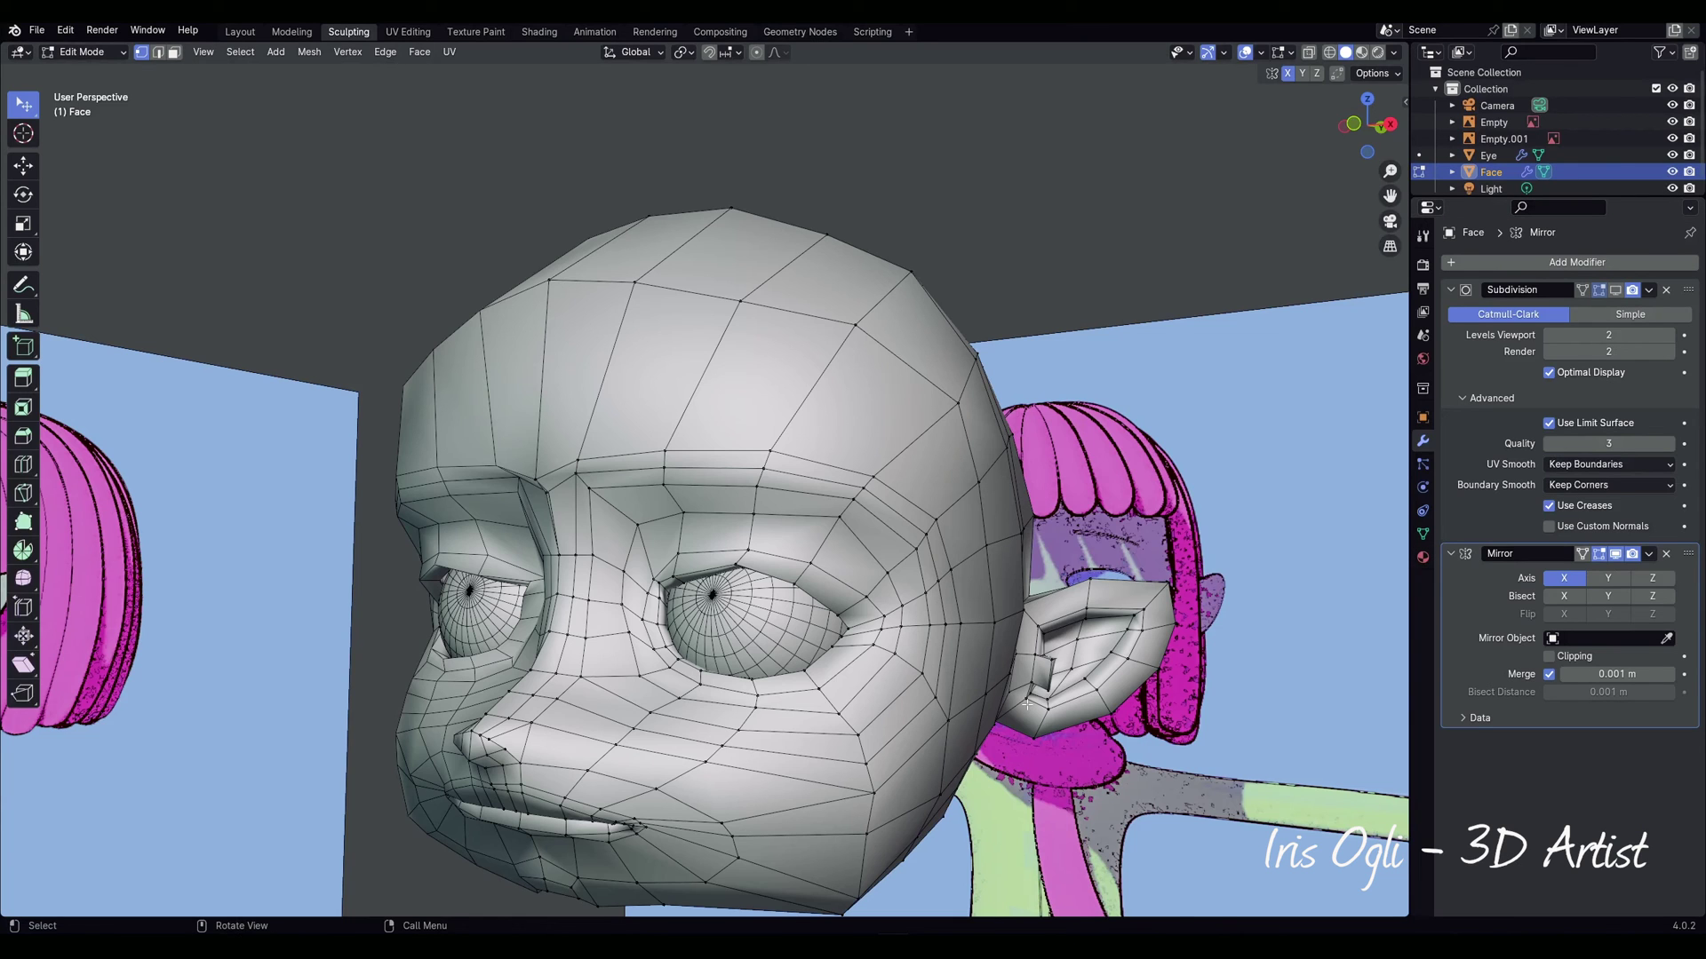
Step: In Sculpt Mode, pull the underside and lower back of the head inward with the Grab brush in the side view
key(KP_3)
key(ctrl+Tab)
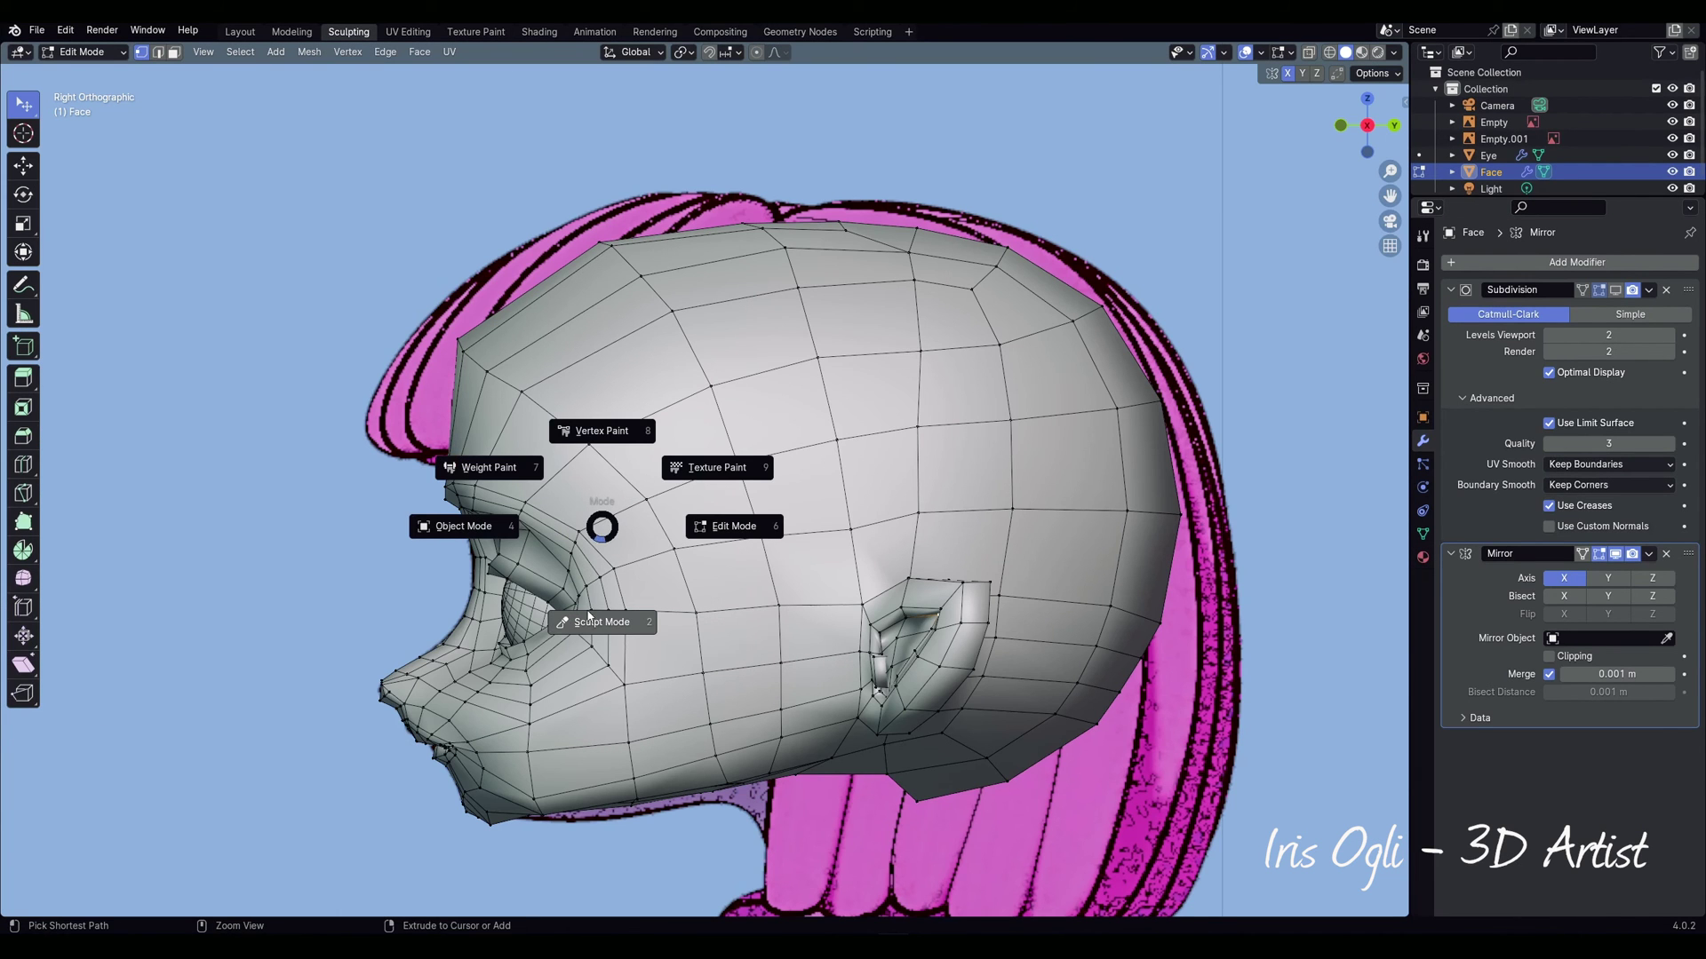
click(586, 621)
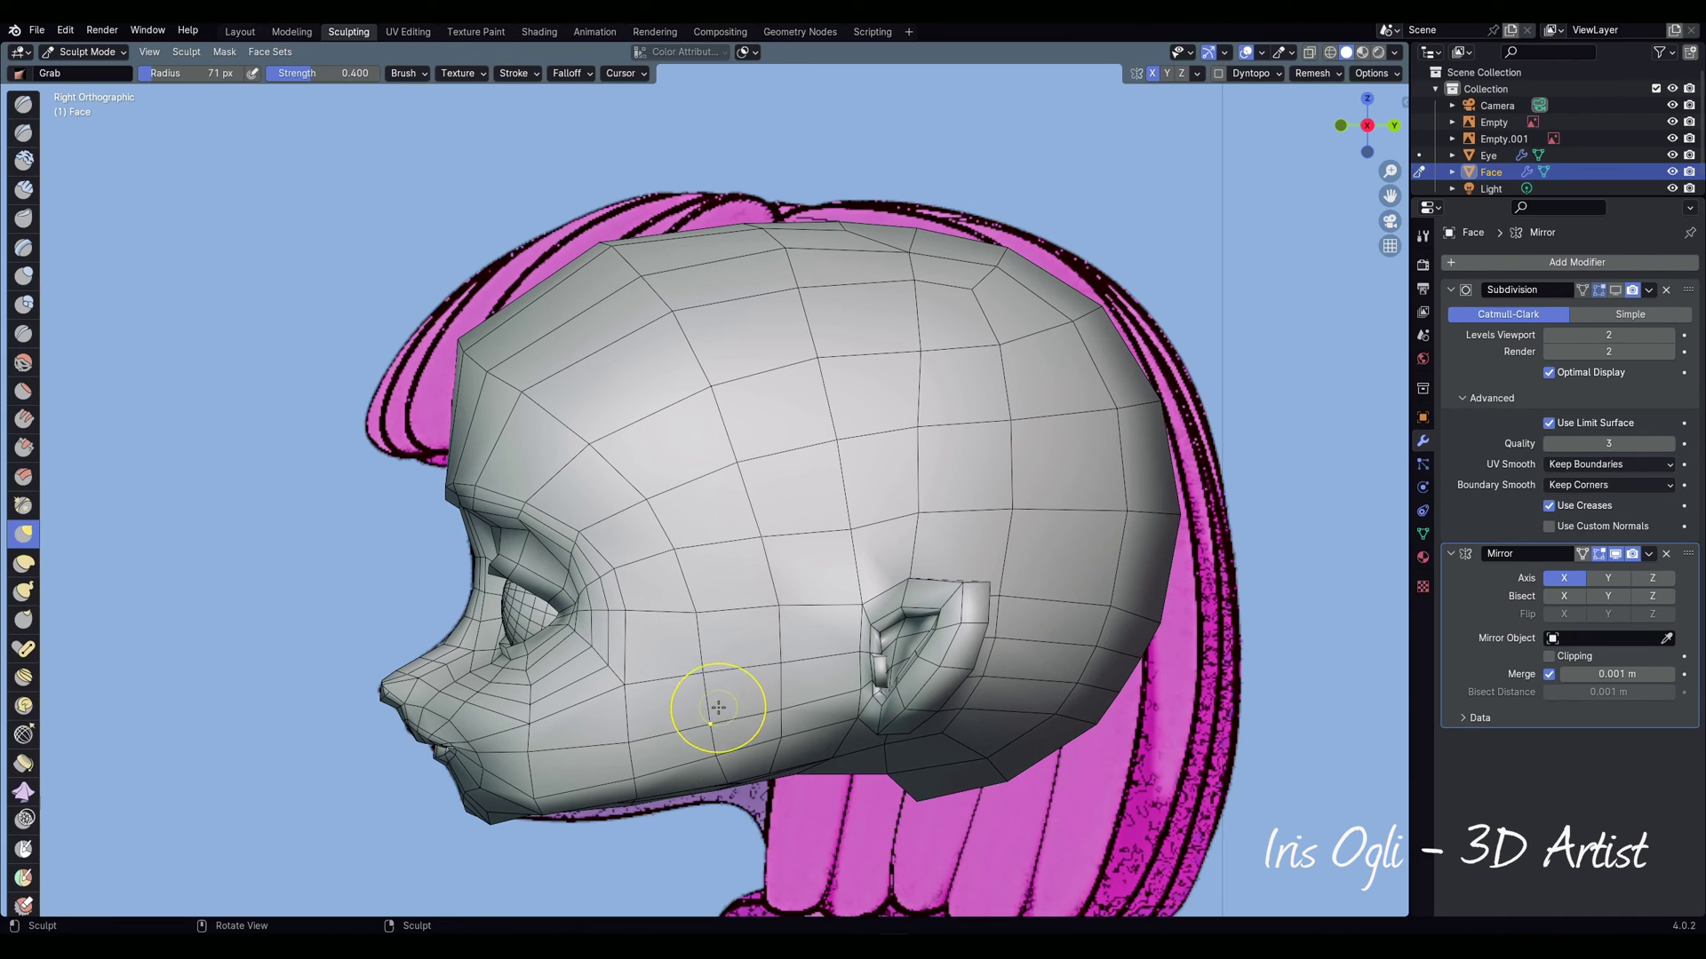
drag(842, 841, 831, 775)
drag(933, 798, 900, 770)
drag(1089, 702, 1057, 666)
drag(853, 342, 841, 355)
Step: Adjust the ears' outline against the front reference with the Grab brush, using X-ray only while working there
key(KP_1)
key(alt+z)
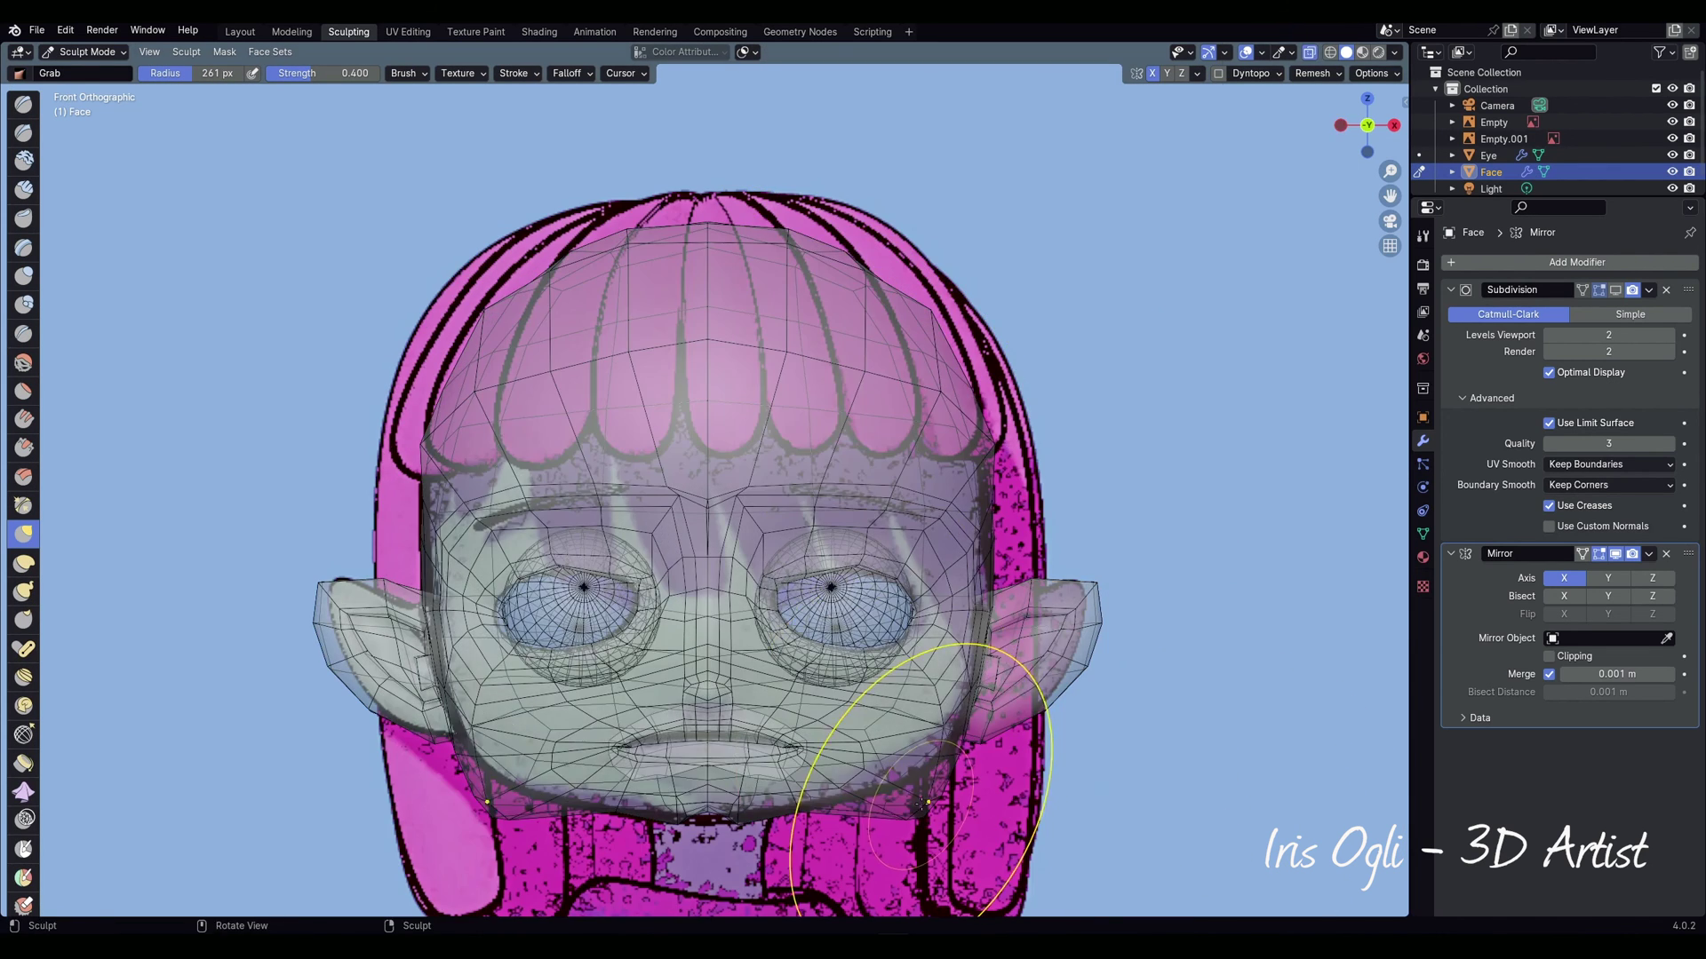
drag(1082, 665, 1059, 659)
key(f)
click(1028, 586)
drag(1028, 585, 1059, 593)
mouse_move(1159, 811)
middle_down()
mouse_move(786, 684)
mouse_move(704, 689)
middle_up()
key(alt+z)
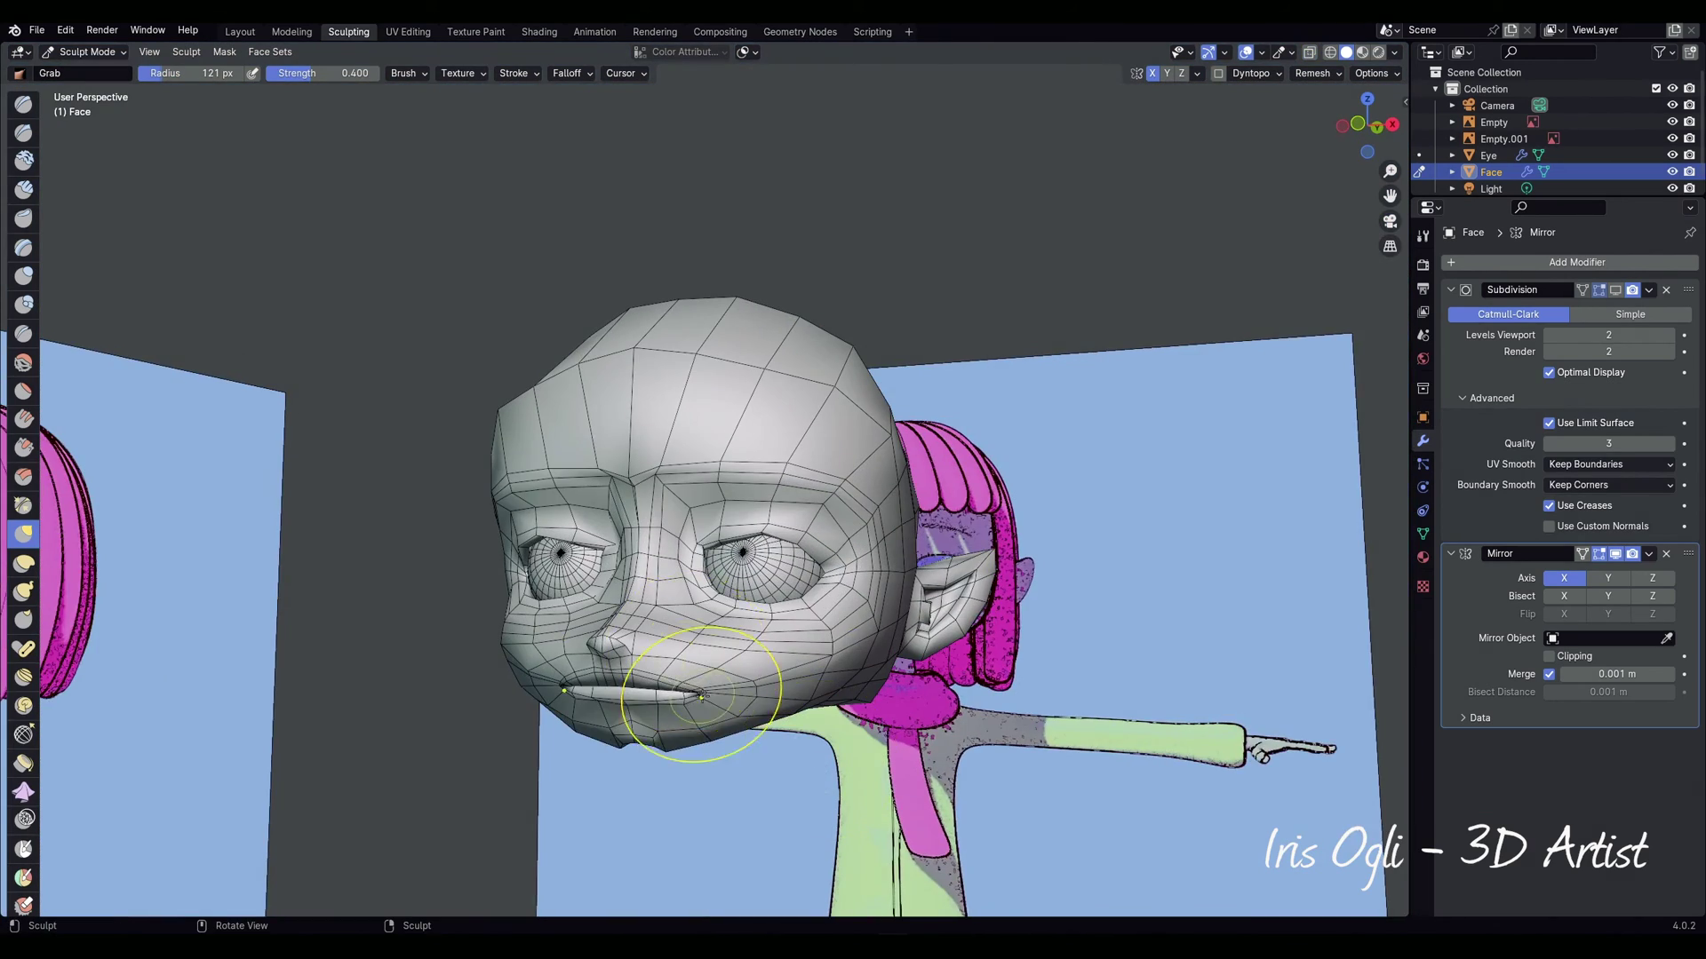
Step: Resize the Grab brush and reshape the brow, the inner eye area and the temple
scroll(702, 667, up, 3)
key(f)
click(697, 641)
drag(591, 493, 578, 477)
drag(627, 653, 619, 646)
drag(675, 533, 671, 515)
drag(924, 489, 959, 493)
Step: Refine the lower face and cheek contours with Grab strokes from several angles
middle_drag(663, 705, 622, 773)
mouse_move(693, 791)
mouse_down()
mouse_move(704, 811)
mouse_move(613, 808)
mouse_up()
mouse_move(595, 764)
middle_down()
mouse_move(643, 545)
mouse_move(732, 678)
mouse_move(590, 709)
mouse_move(673, 508)
middle_up()
drag(673, 507, 671, 500)
key(f)
click(788, 568)
drag(839, 629, 826, 655)
mouse_move(613, 661)
middle_down()
mouse_move(530, 730)
mouse_move(706, 750)
mouse_move(880, 569)
middle_up()
mouse_move(525, 655)
middle_down()
mouse_move(895, 541)
mouse_move(488, 407)
middle_up()
Step: In Edit Mode, slide the edge loop around the eye socket inward with Edge Slide and dissolve its edges
key(Tab)
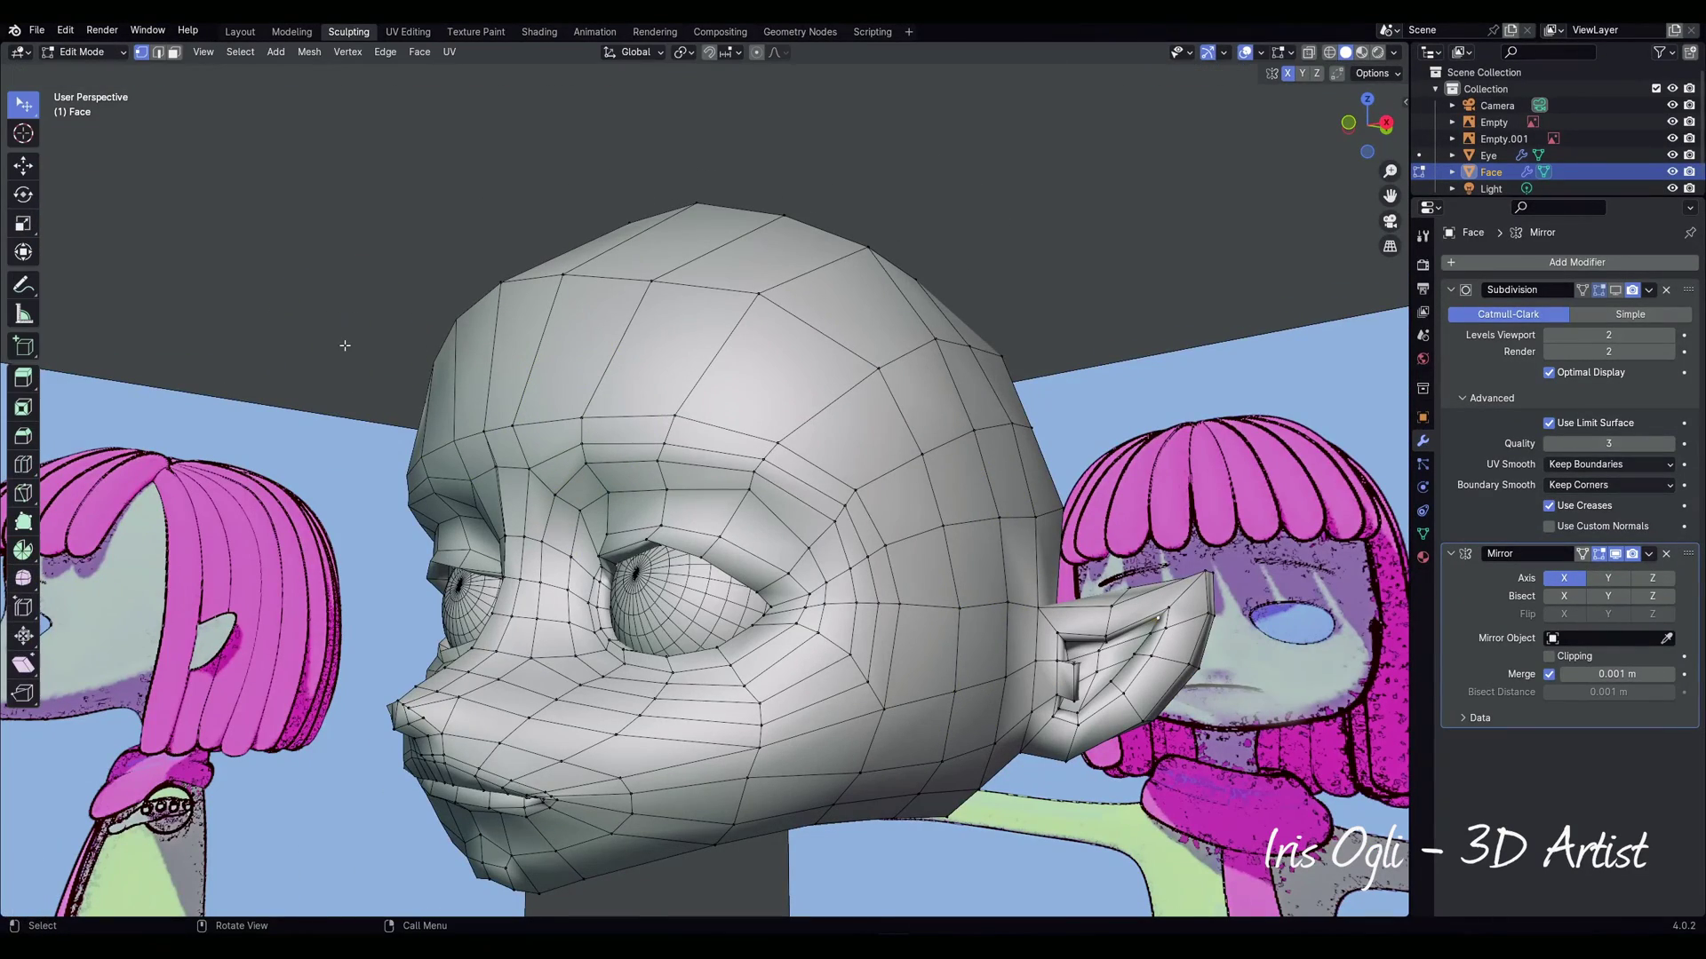
alt+click(568, 486)
key(ctrl+e)
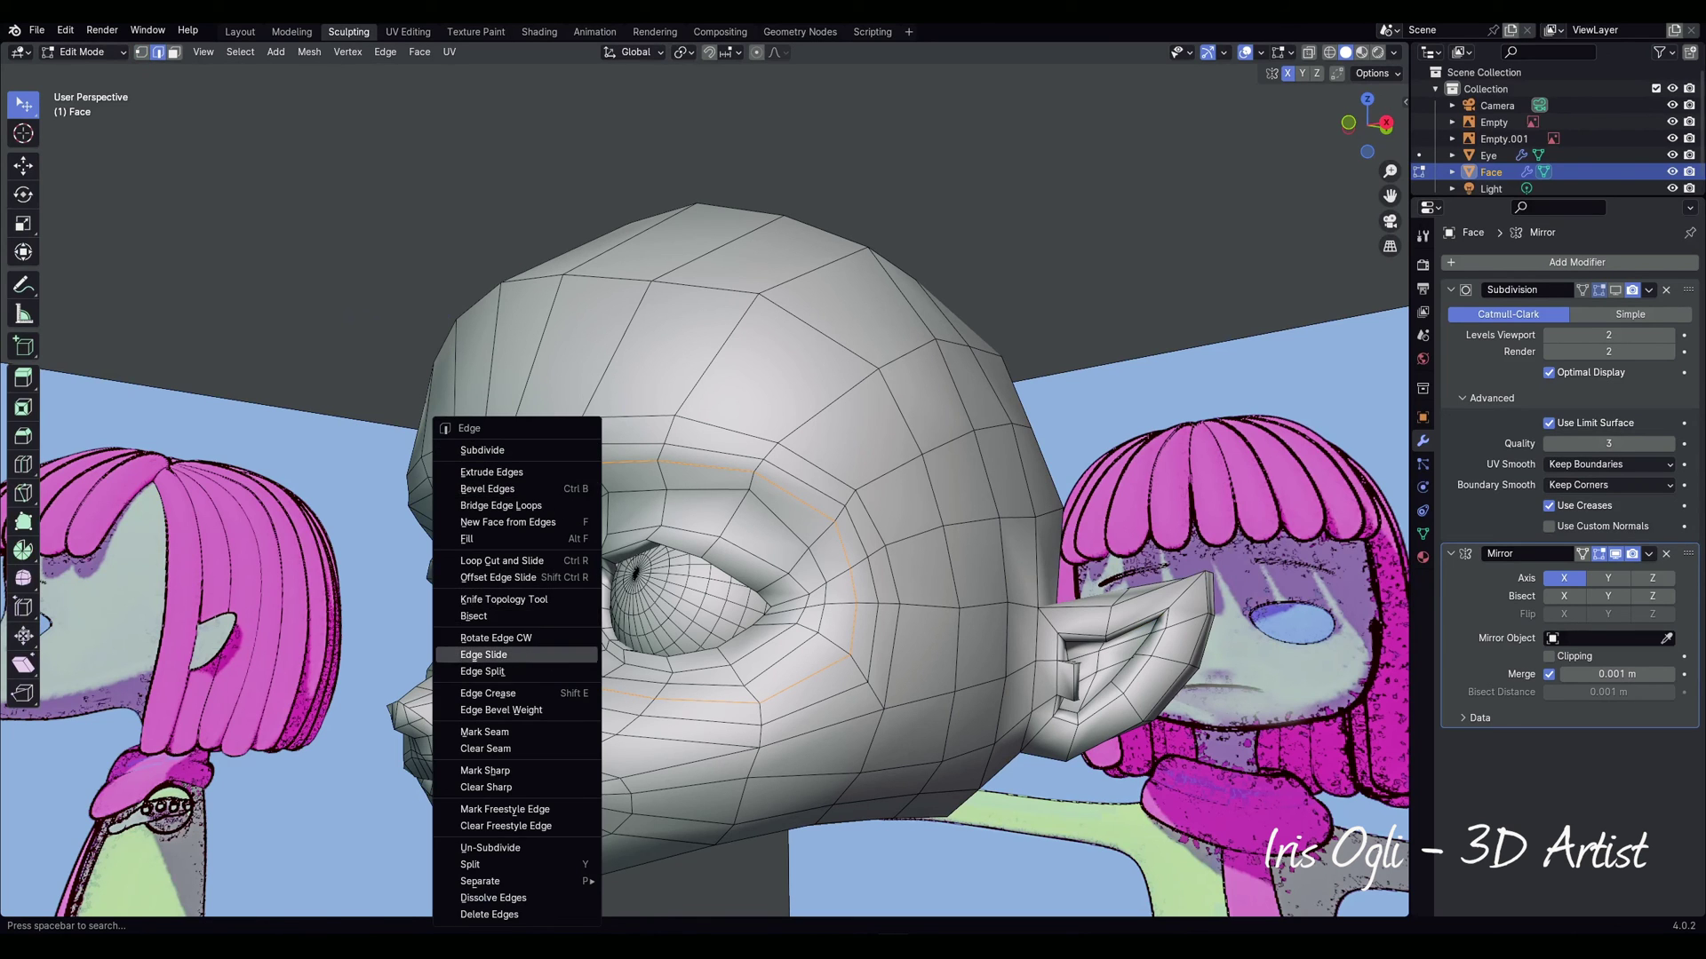
click(483, 655)
click(557, 664)
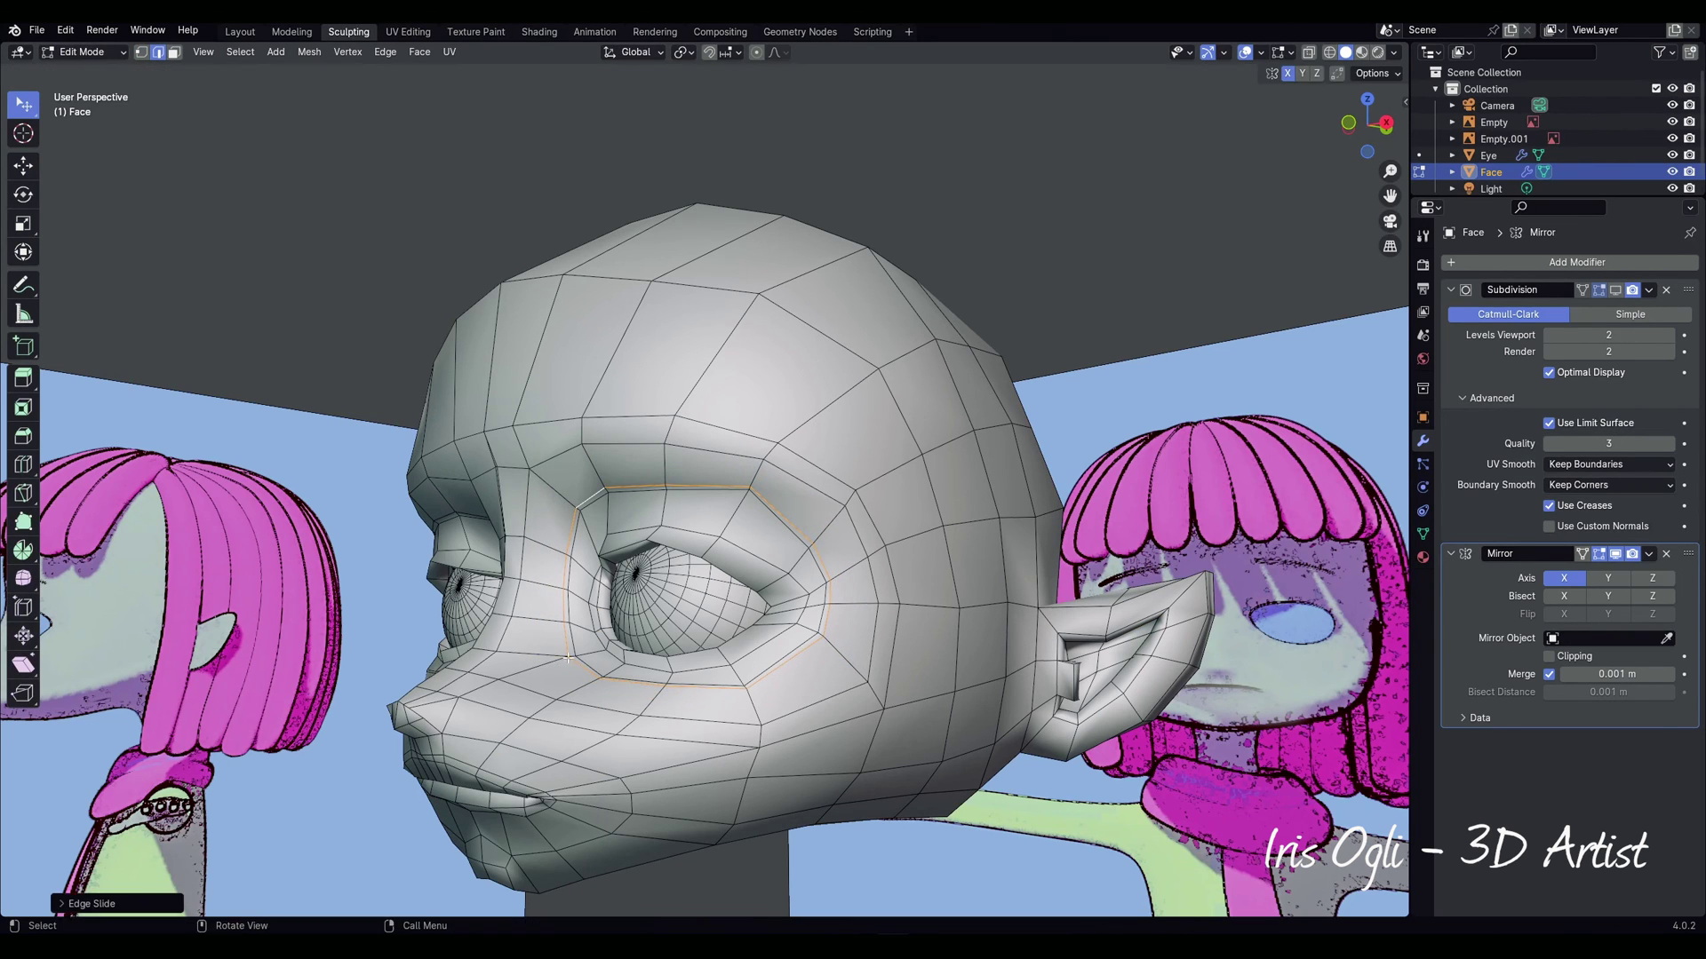
alt+click(575, 645)
key(x)
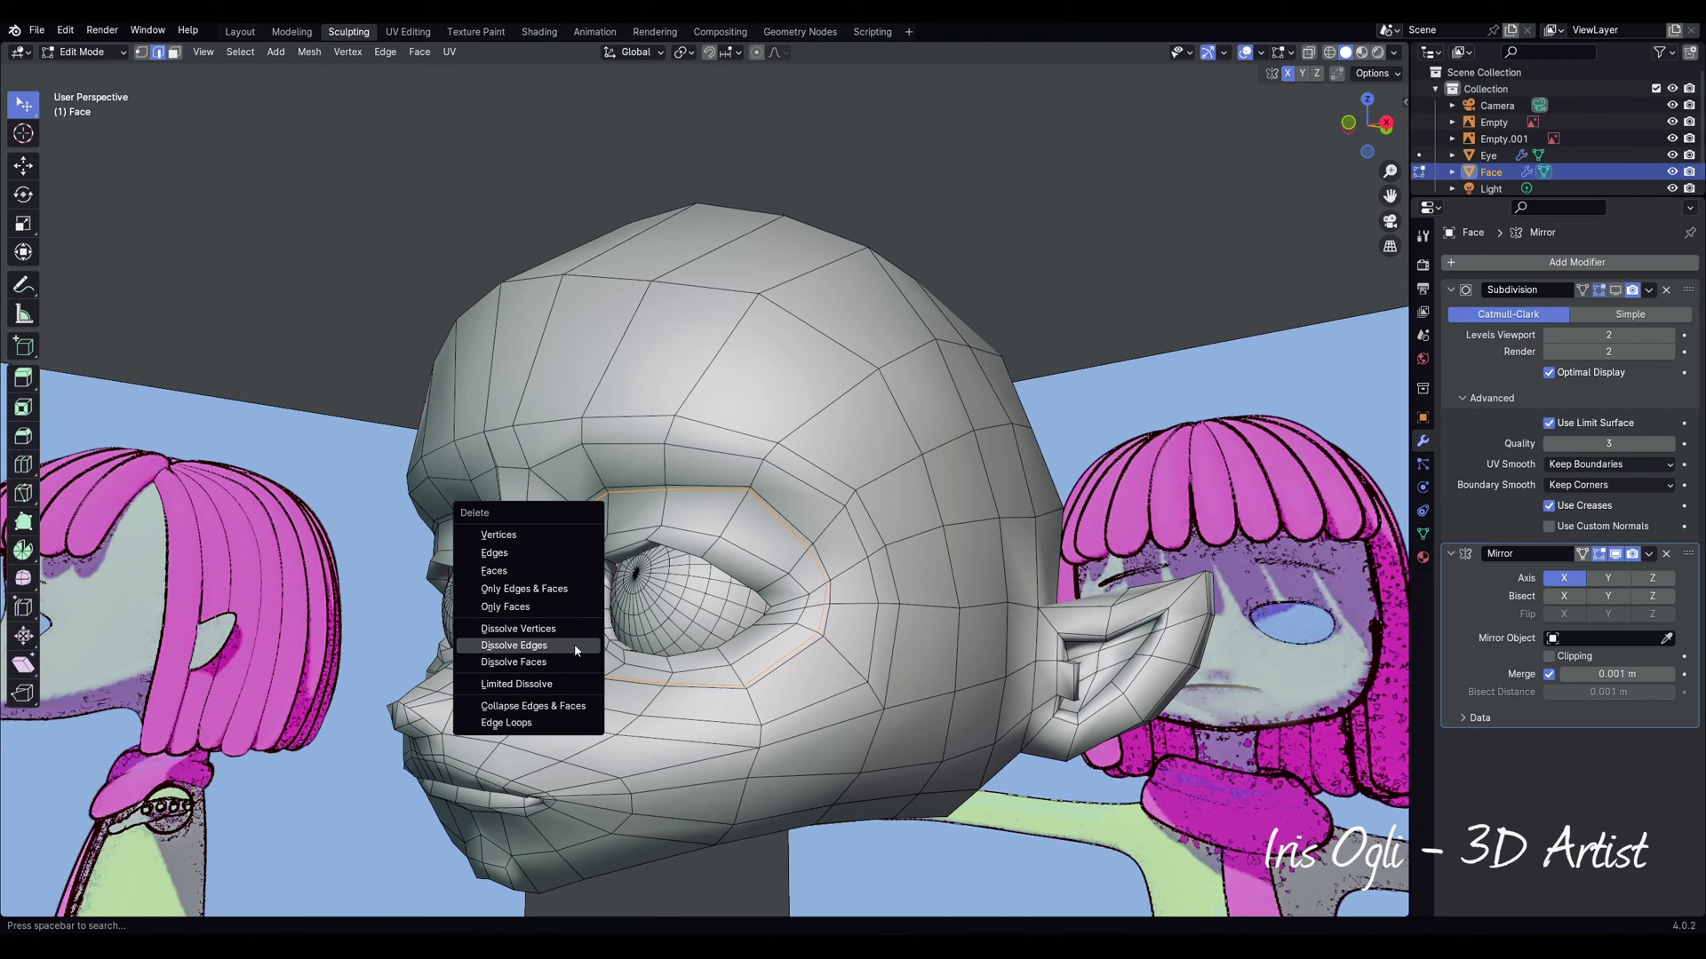
click(576, 648)
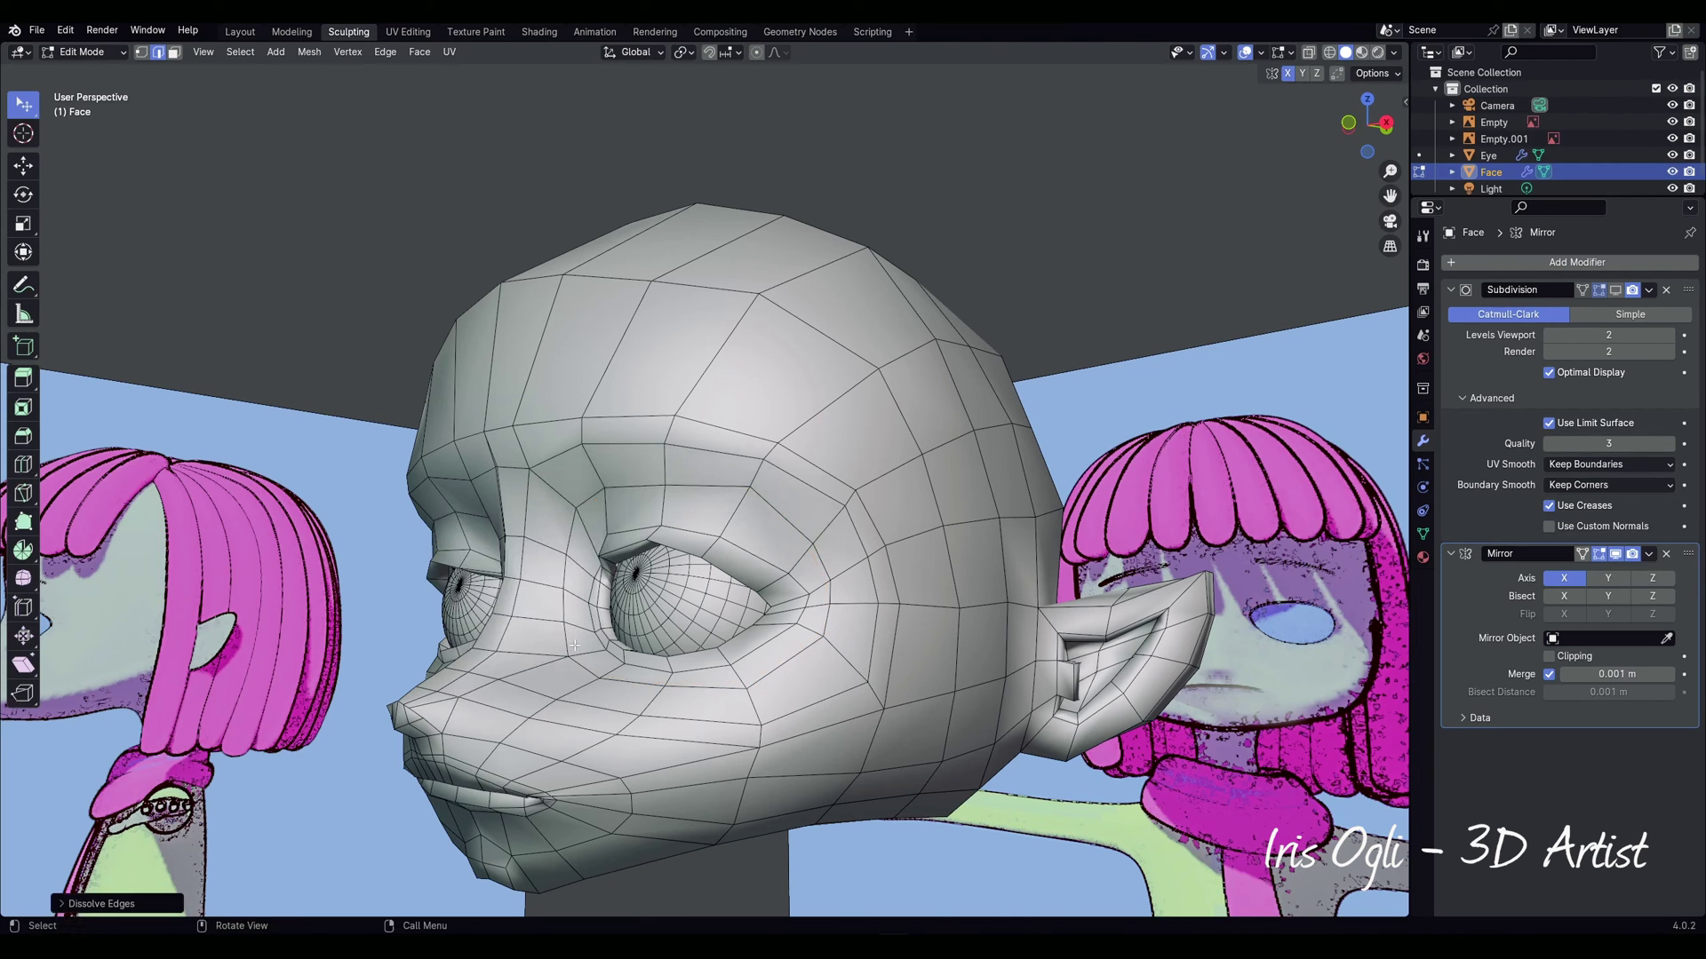
Step: Reposition the remaining edge loop around the eye with Edge Slide
right_click(752, 555)
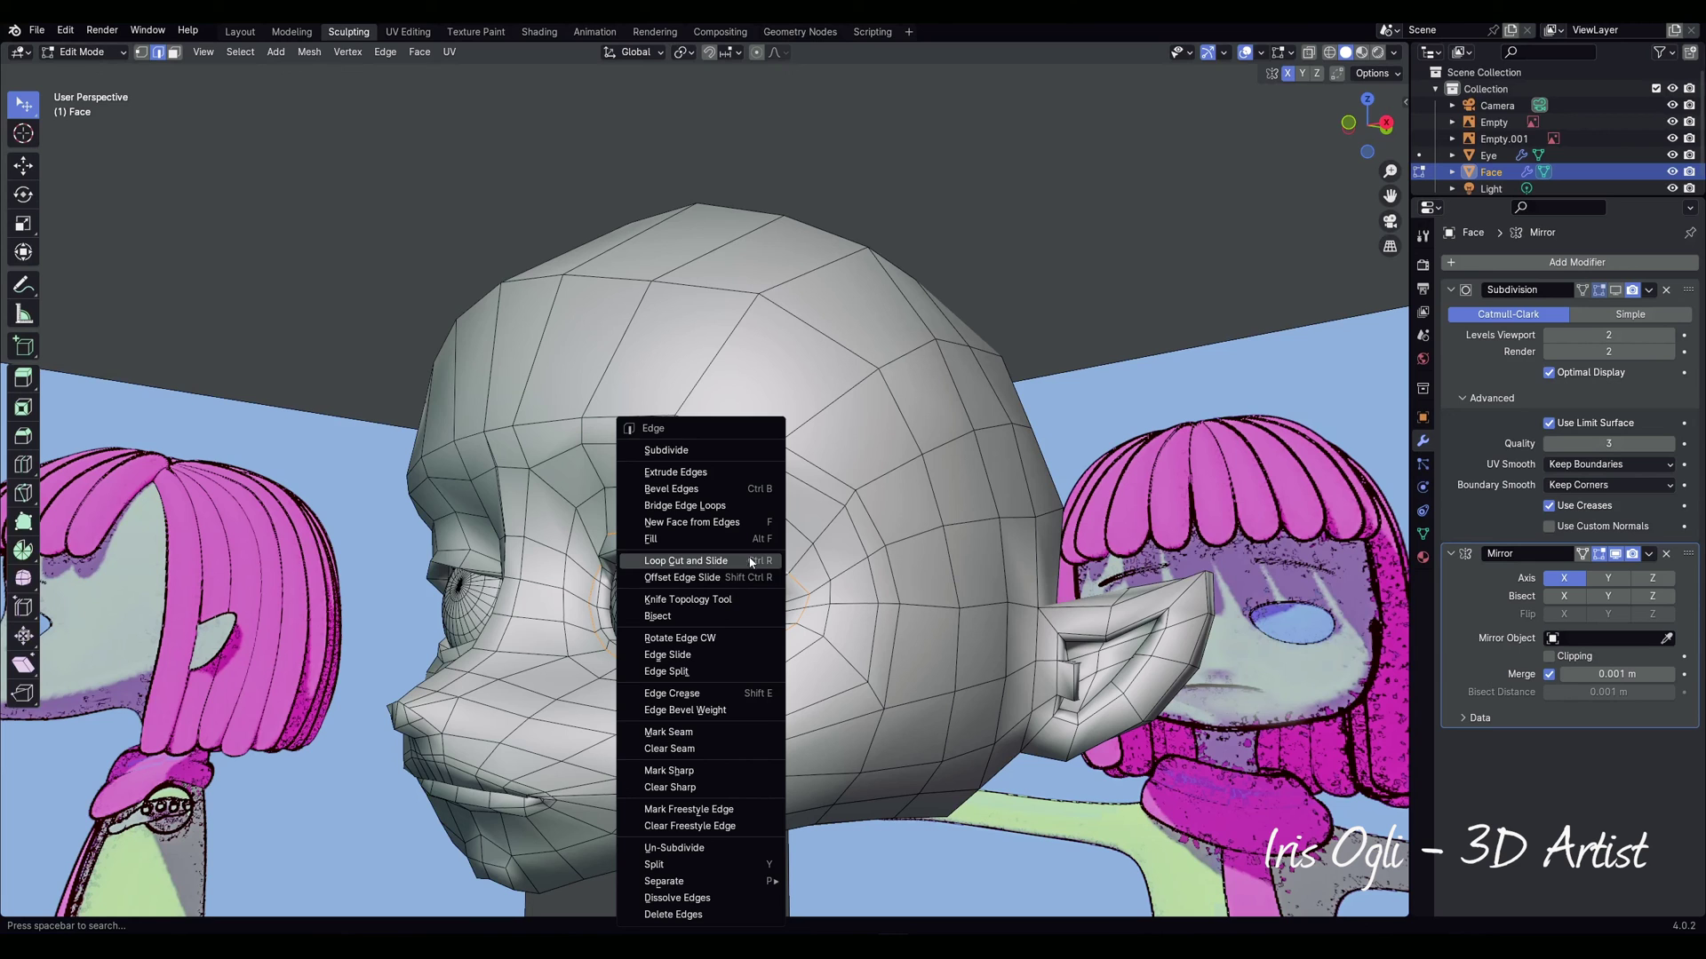
click(706, 655)
click(682, 721)
Step: In Sculpt Mode, even out the brow, temple, cheek and forehead with small Grab strokes
middle_drag(682, 722, 720, 733)
key(ctrl+Tab)
click(706, 833)
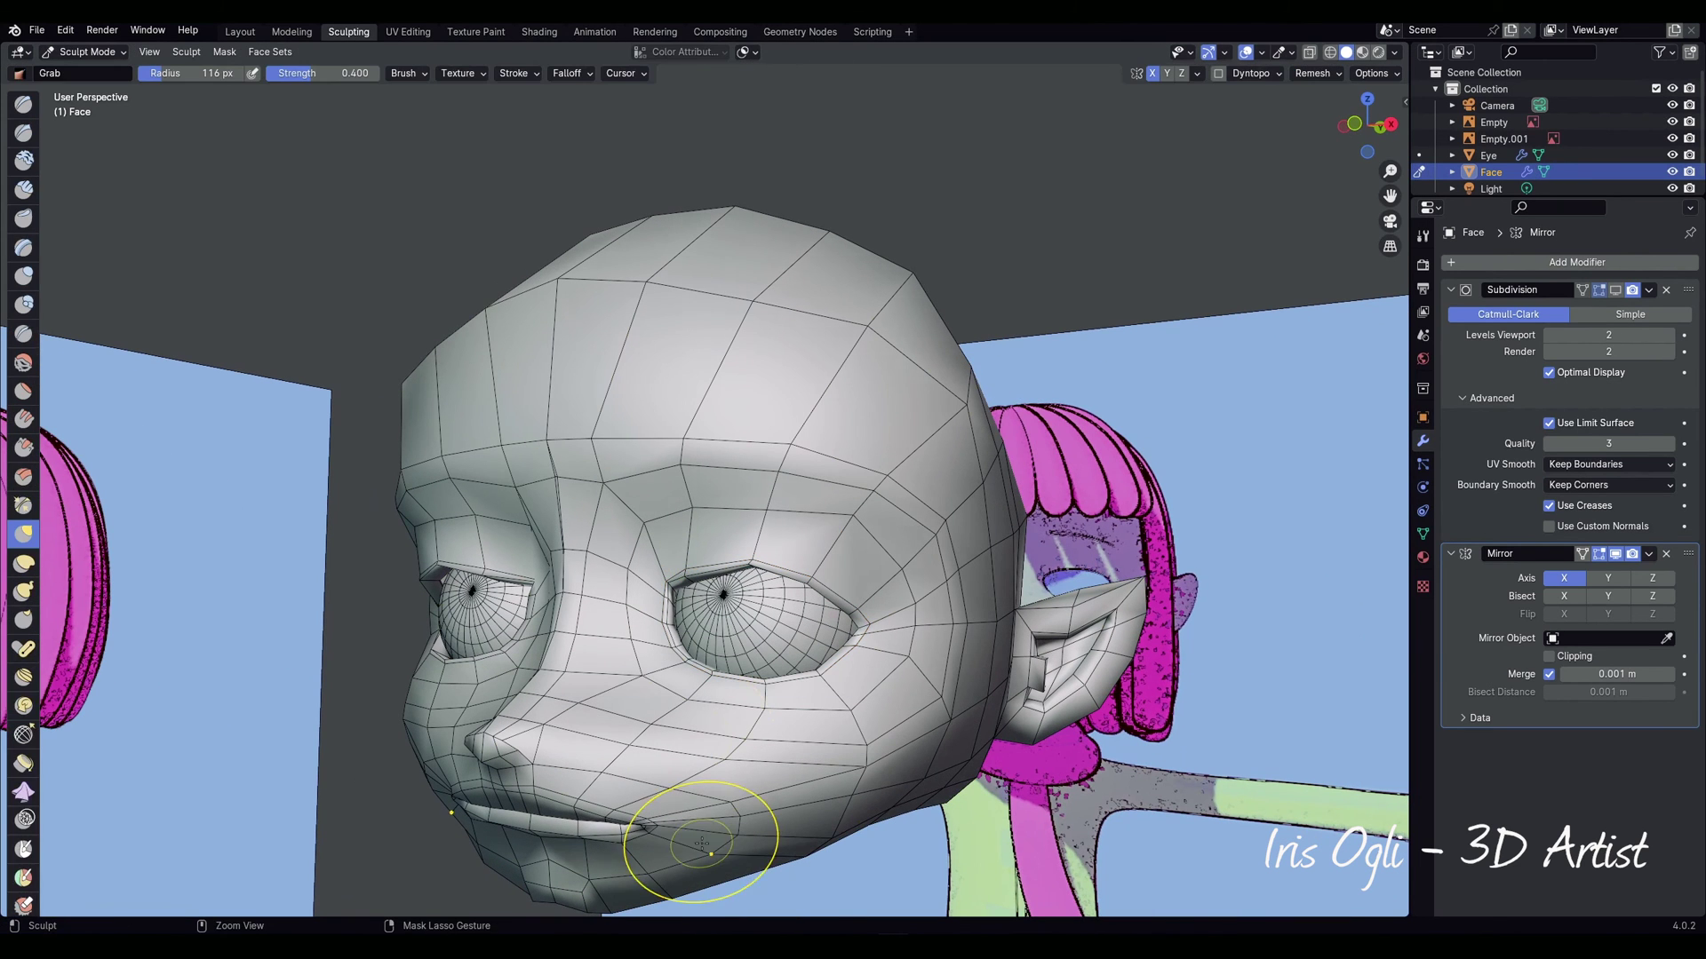
drag(781, 469, 782, 472)
drag(875, 486, 870, 494)
drag(918, 629, 910, 632)
drag(872, 756, 857, 749)
drag(693, 742, 688, 745)
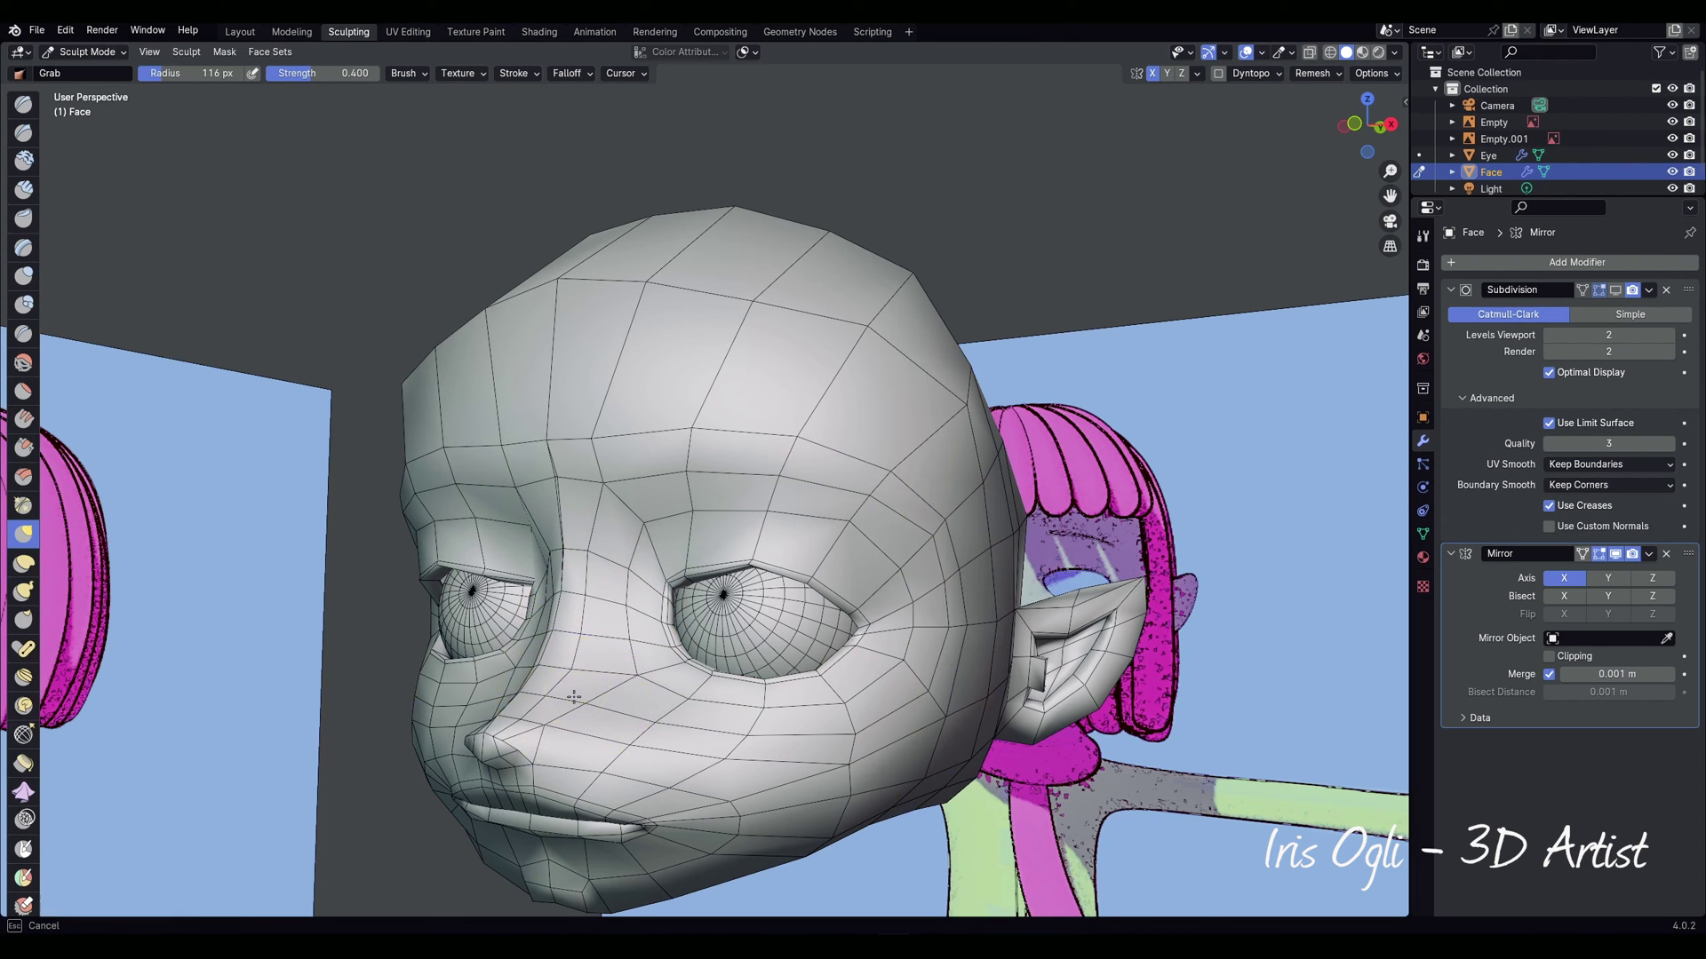
drag(659, 360, 701, 294)
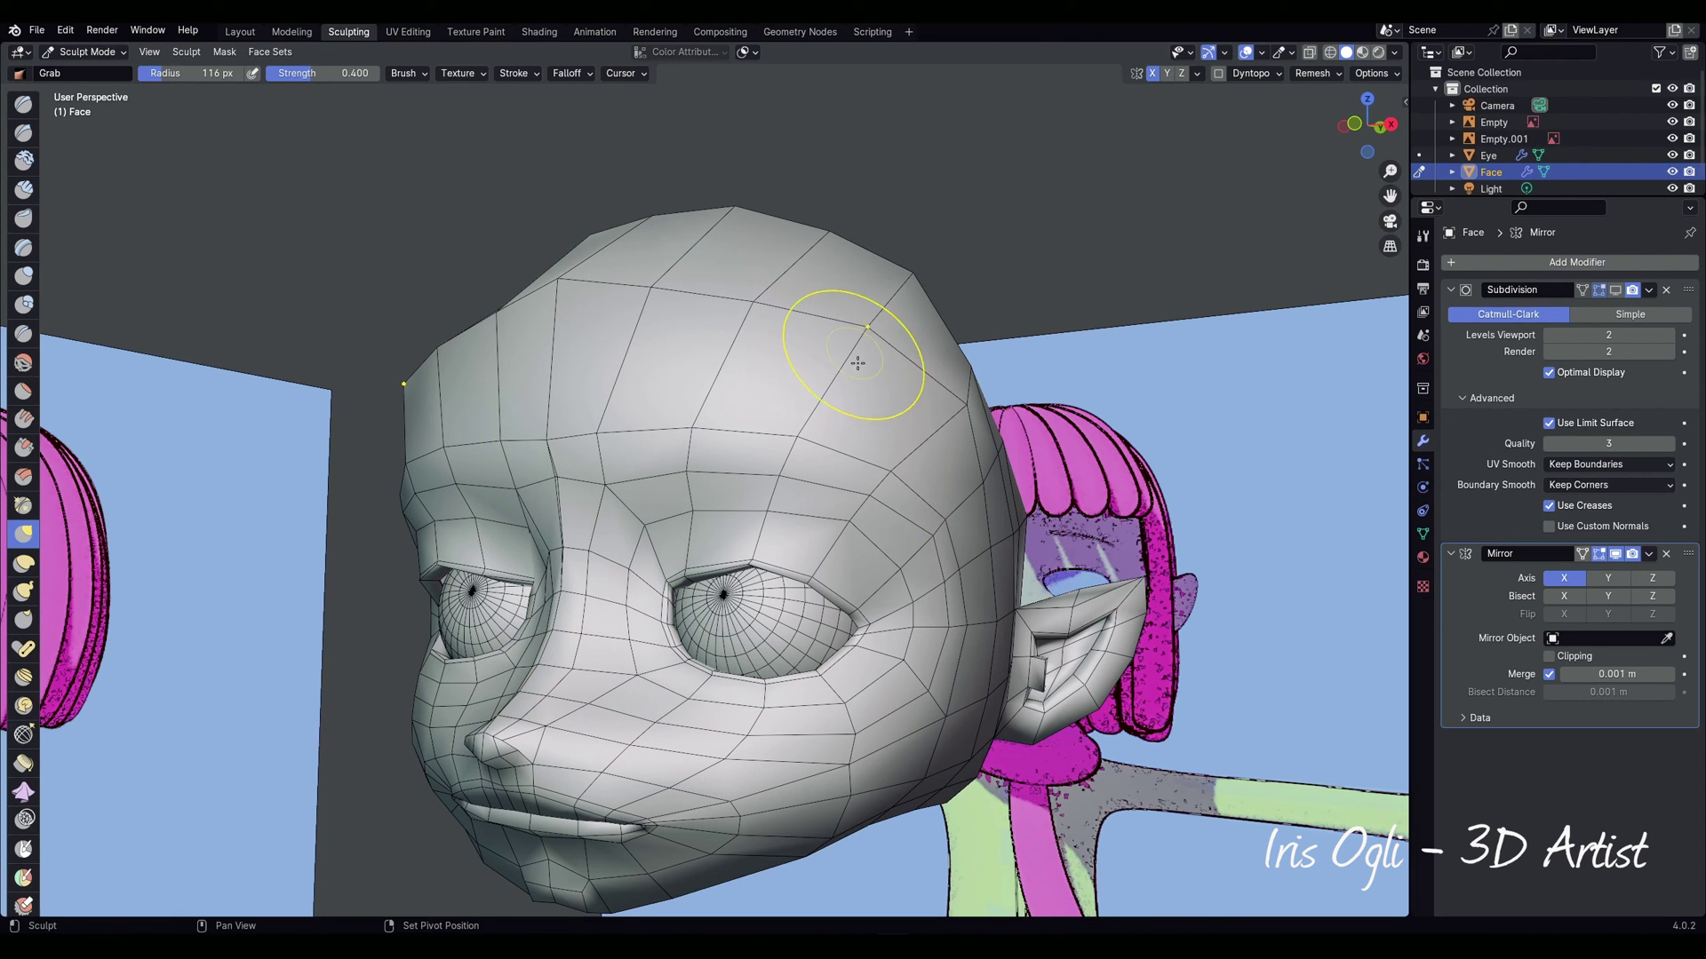
middle_drag(998, 808, 720, 733)
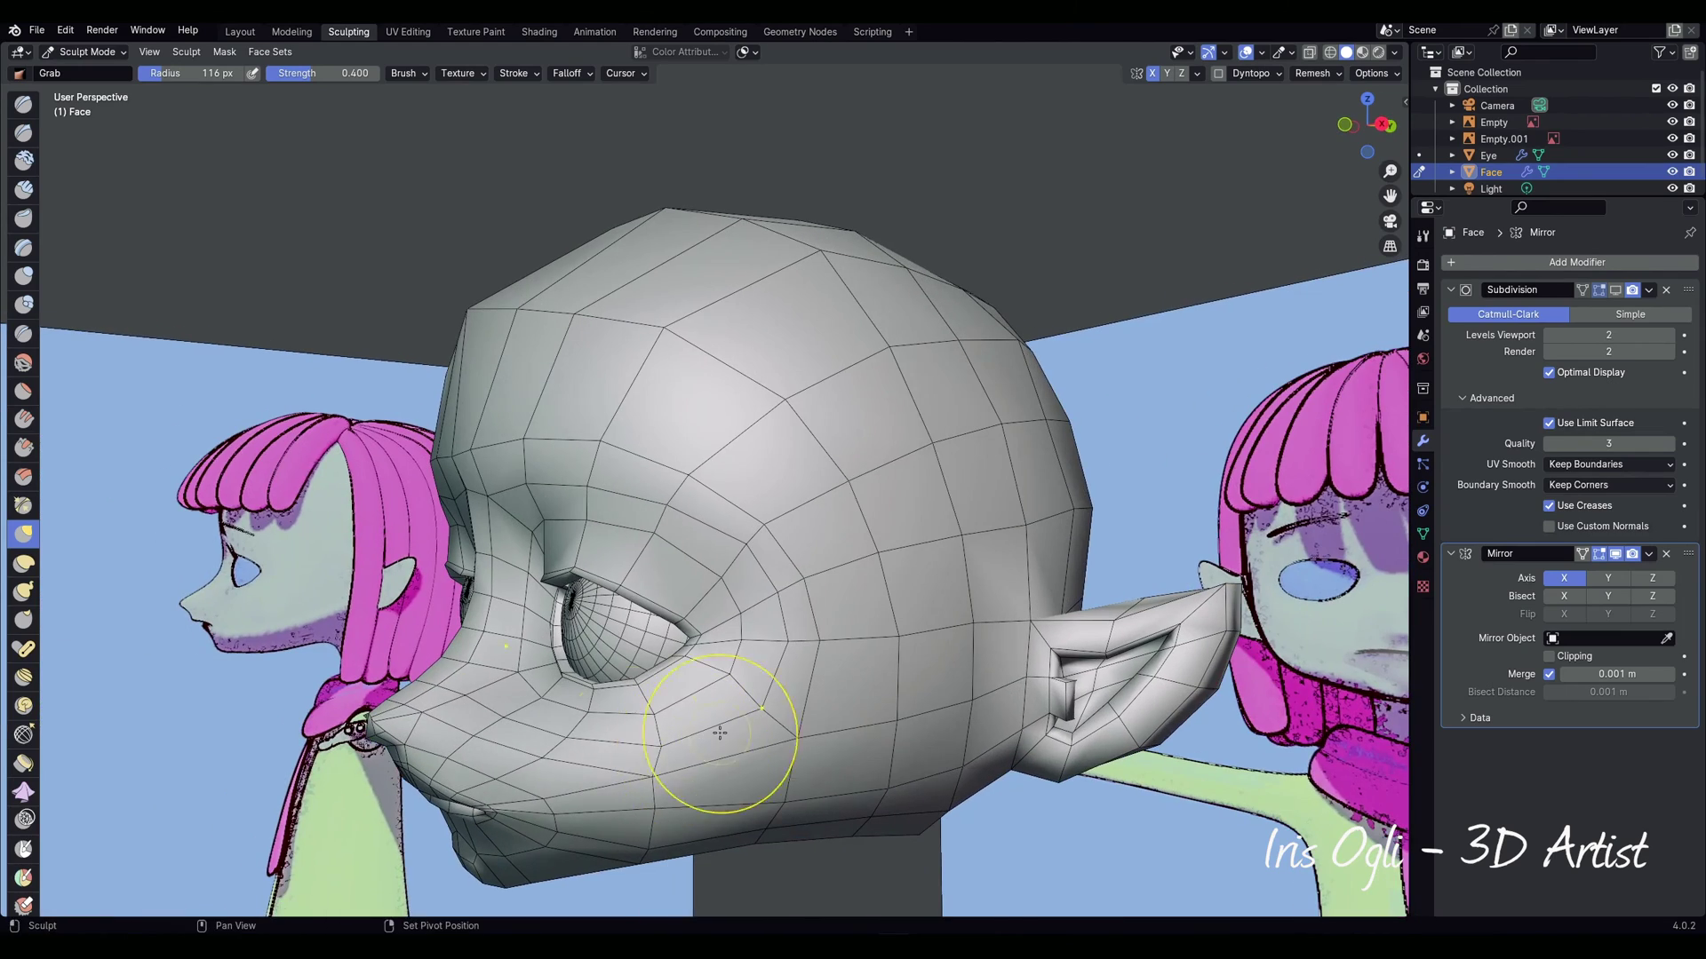
middle_drag(568, 761, 657, 764)
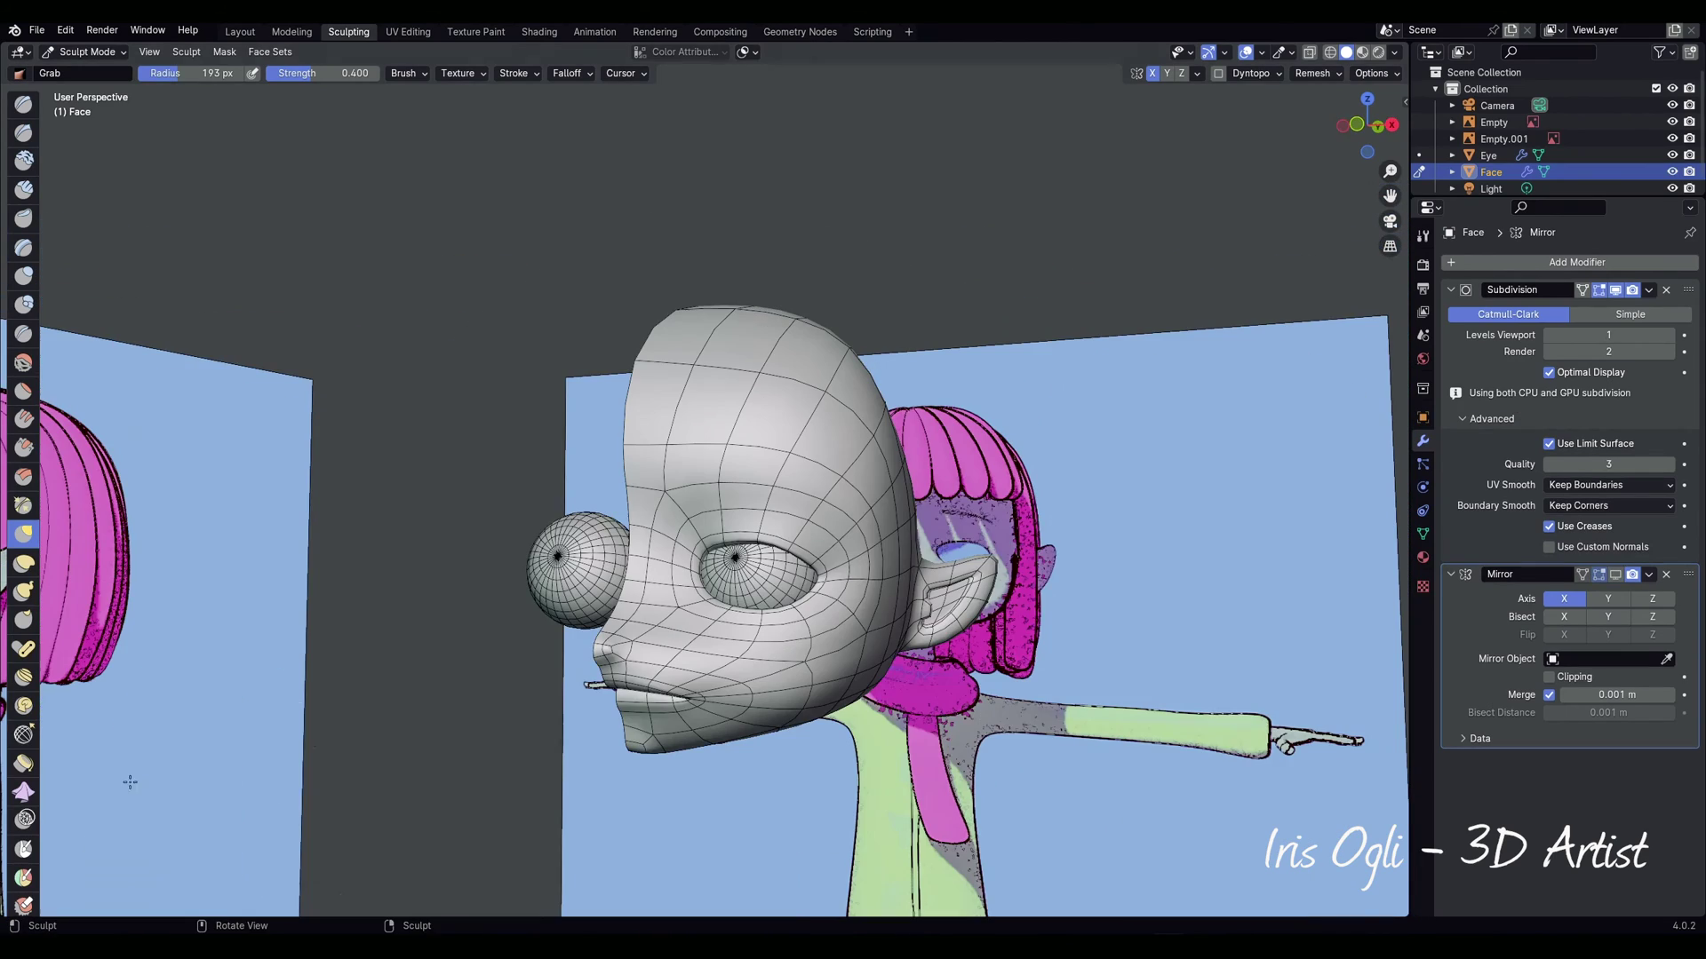
Step: Display the Mirror modifier in the viewport and apply it to the face
click(1617, 575)
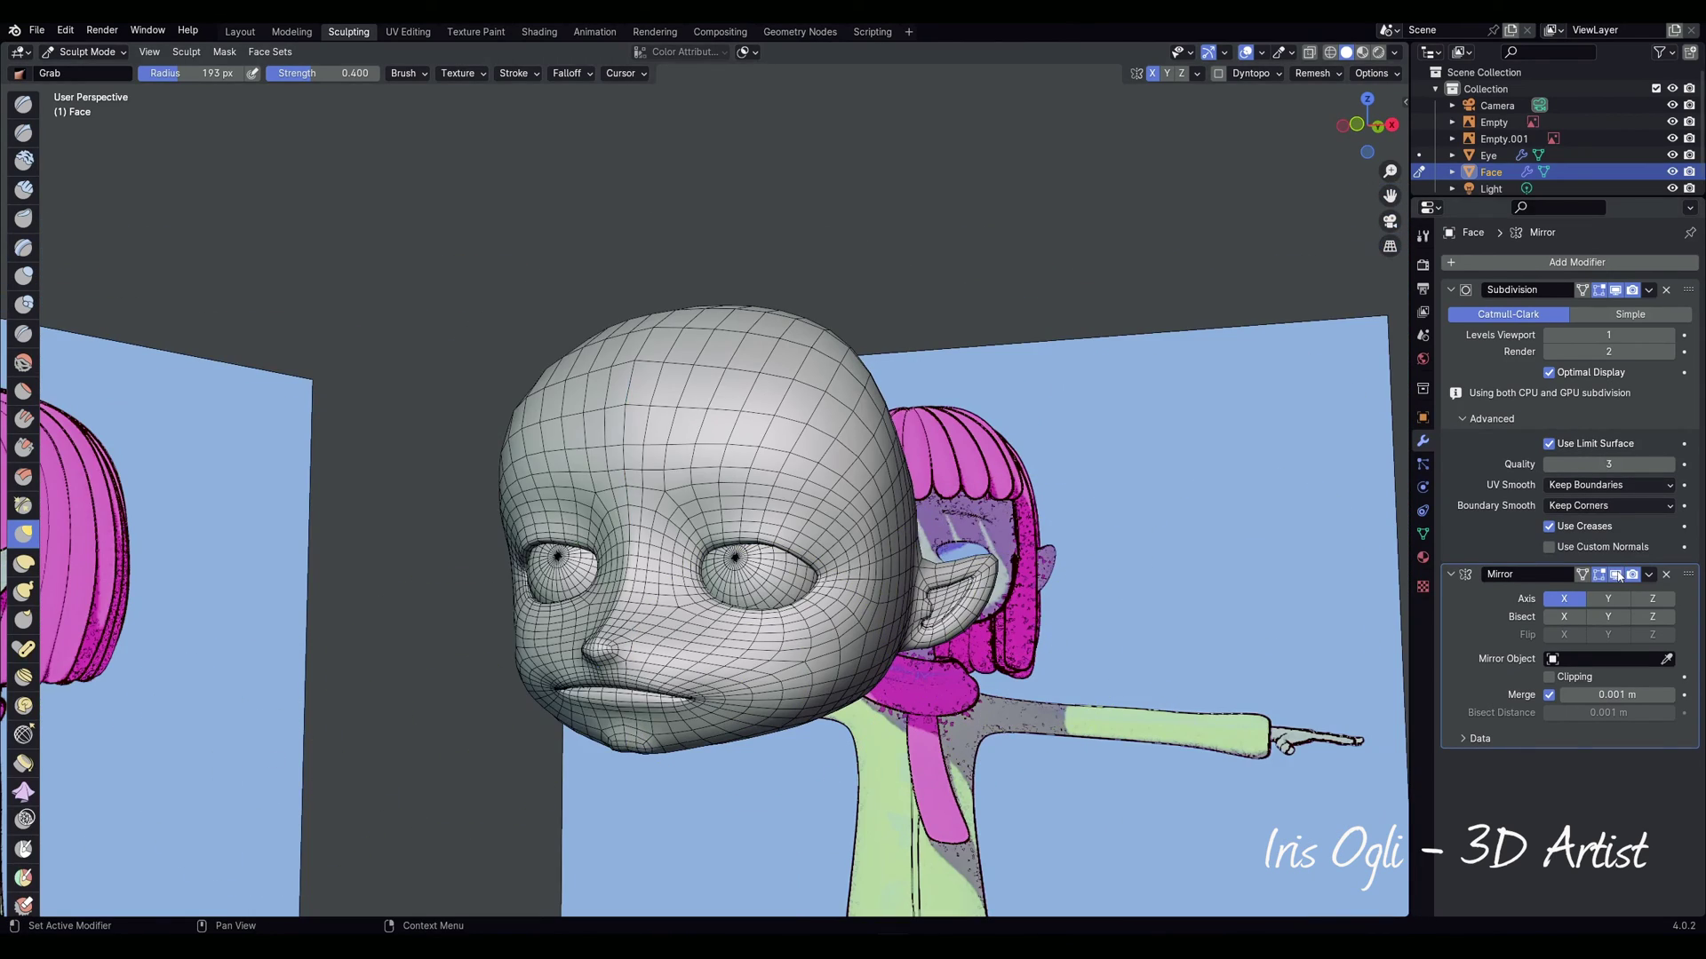
click(1650, 576)
click(1590, 597)
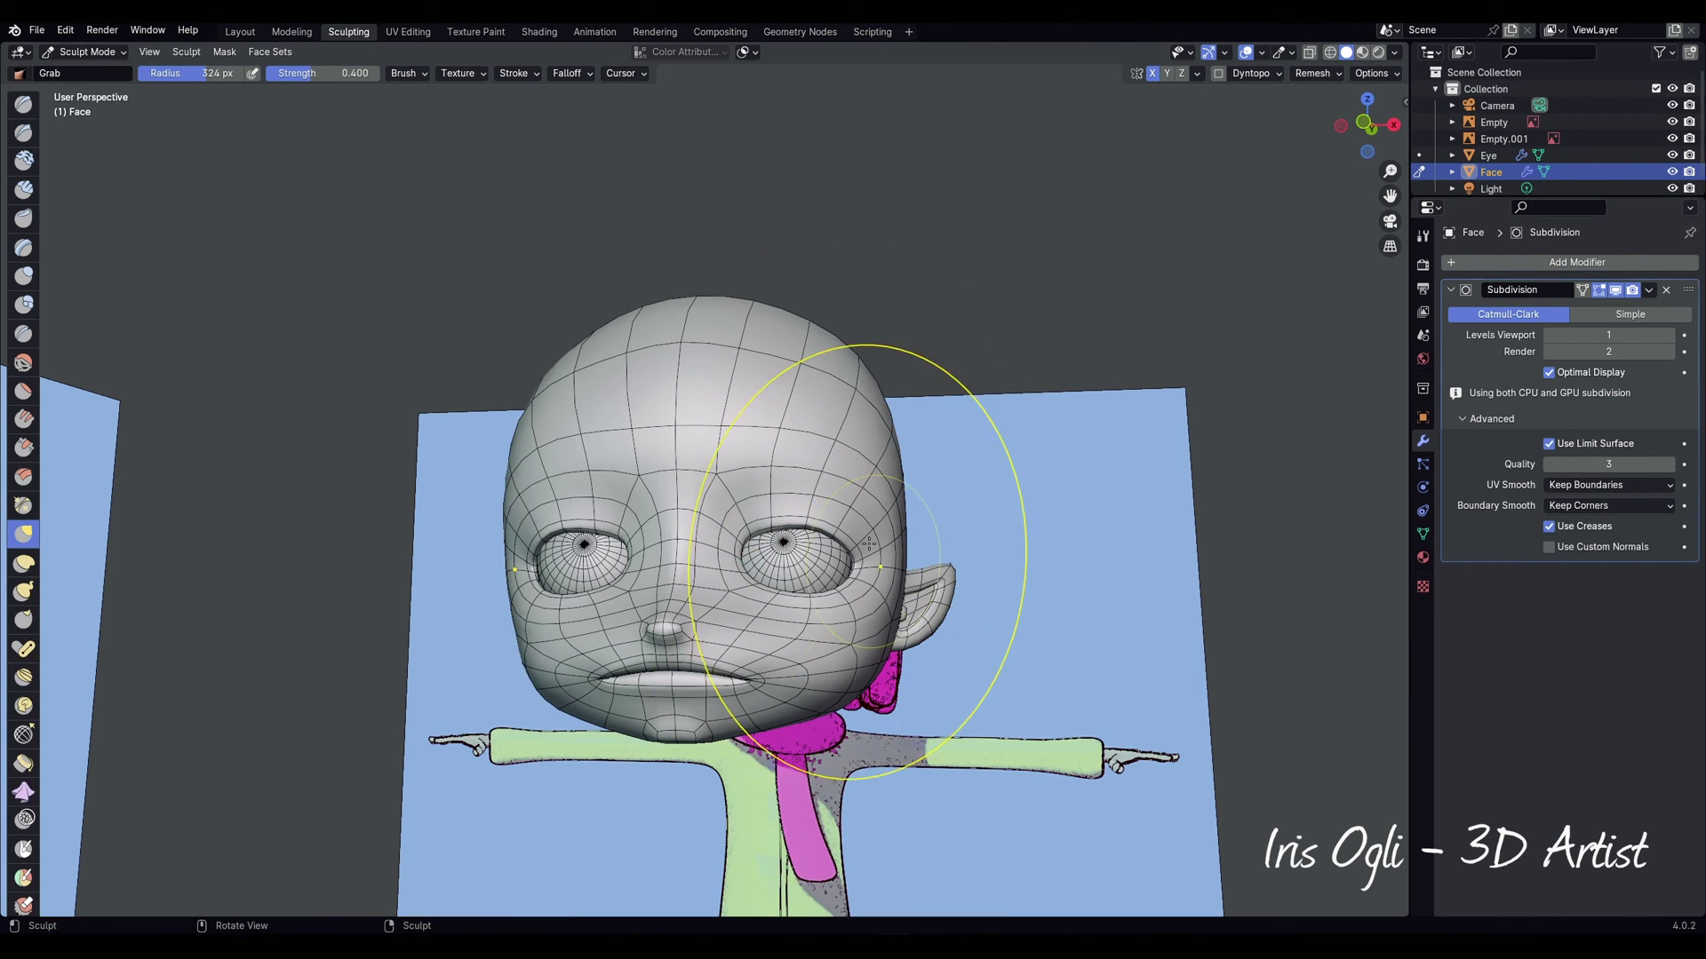
Step: Reduce the Grab brush radius to about 166 px for detailed shaping around the mouth
key(bracketleft)
key(bracketleft)
key(bracketleft)
key(bracketleft)
key(KP_1)
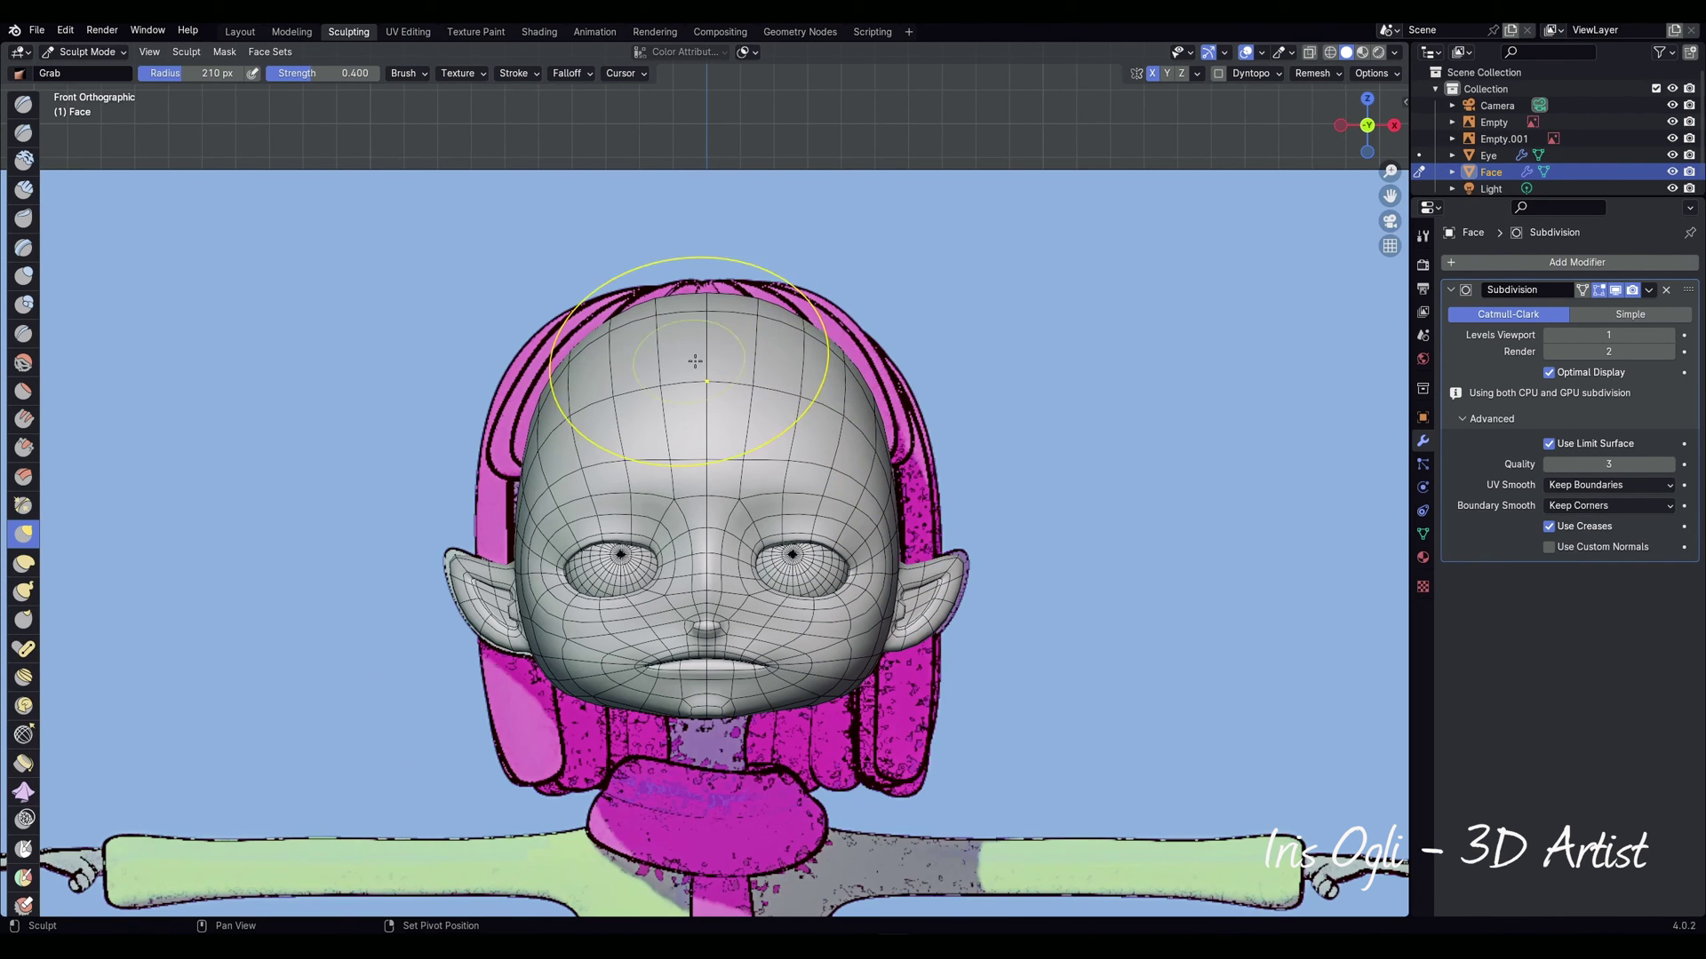
scroll(773, 586, up, 3)
key(bracketleft)
key(bracketleft)
key(bracketleft)
key(bracketleft)
key(bracketleft)
key(bracketleft)
mouse_move(727, 679)
middle_down()
mouse_move(418, 725)
mouse_move(571, 724)
mouse_move(552, 804)
mouse_move(710, 731)
mouse_move(705, 685)
mouse_move(539, 656)
mouse_move(647, 721)
mouse_move(985, 832)
mouse_move(1104, 811)
mouse_move(806, 530)
mouse_move(640, 678)
mouse_move(997, 678)
mouse_move(887, 714)
mouse_move(868, 621)
middle_up()
key(f)
click(1051, 640)
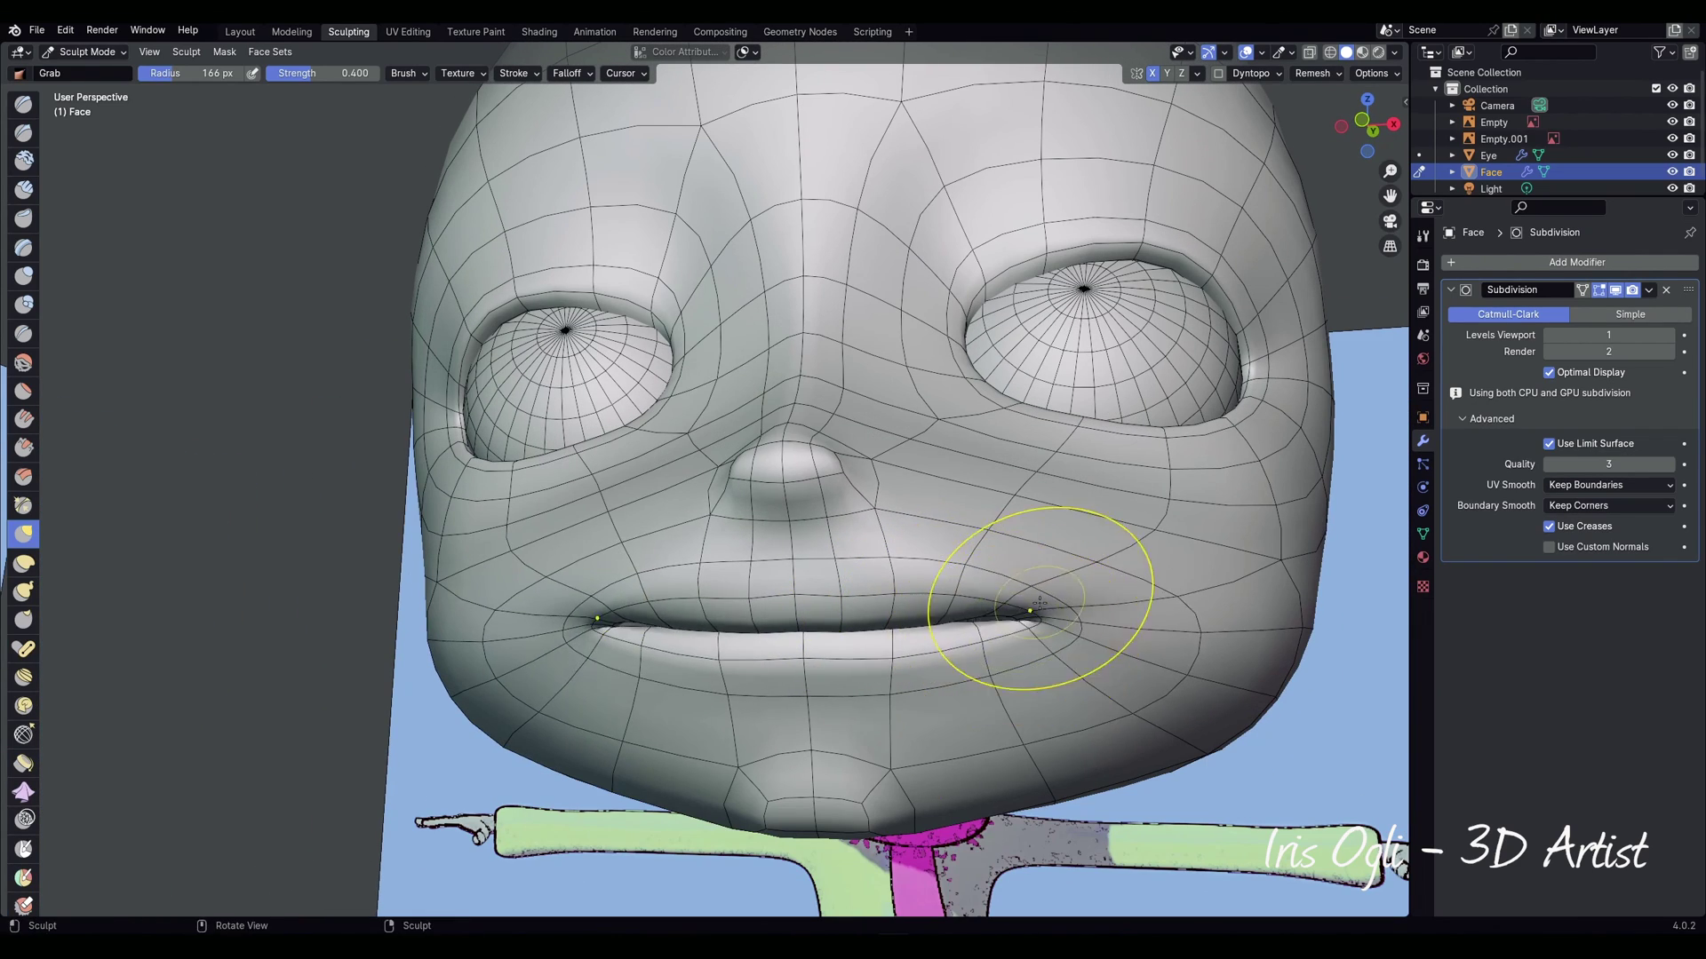
Step: Make small Grab adjustments to the face contours from a rotated view, resizing the brush as needed
mouse_move(1104, 685)
middle_down()
mouse_move(648, 696)
mouse_move(738, 500)
mouse_move(741, 448)
middle_up()
drag(826, 360, 856, 388)
middle_drag(857, 391, 891, 311)
key(f)
click(915, 311)
drag(853, 305, 855, 320)
drag(1027, 354, 1047, 348)
Step: Turn off the Subdivision modifier's viewport display to work on the underside around the neck opening
mouse_move(897, 654)
middle_down()
mouse_move(810, 729)
mouse_move(857, 728)
middle_up()
scroll(811, 729, down, 4)
mouse_move(1075, 622)
middle_down()
mouse_move(978, 658)
mouse_move(786, 570)
middle_up()
click(1614, 290)
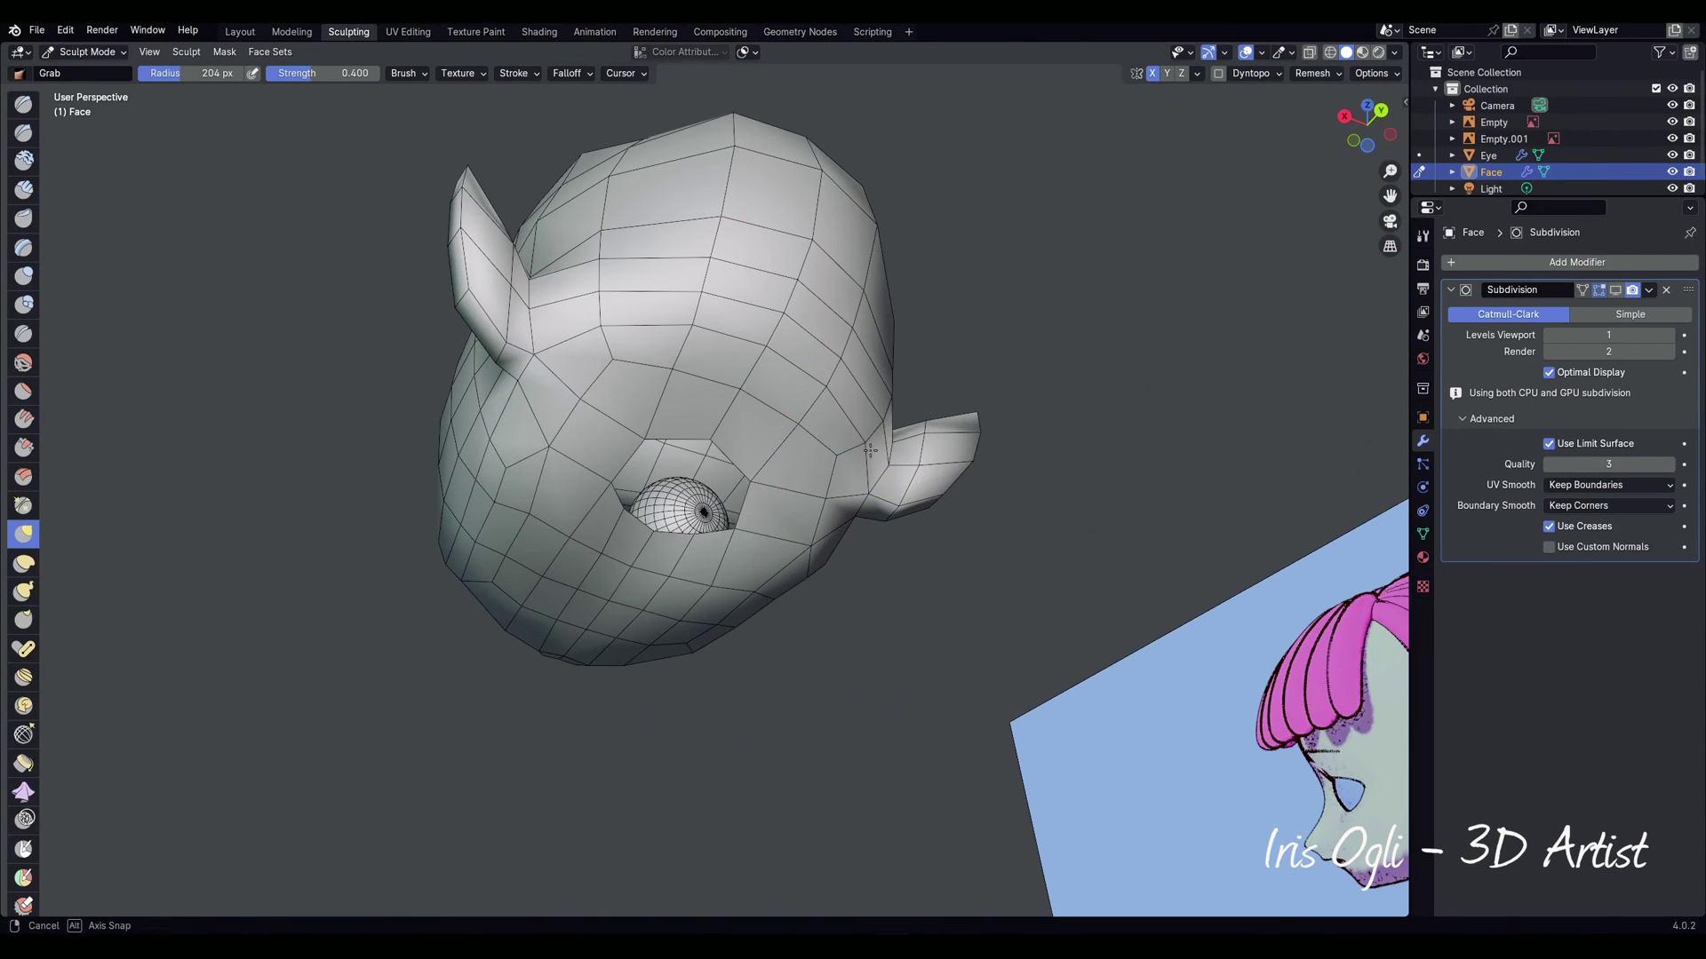
middle_drag(884, 450, 720, 425)
Step: In Edit Mode, dissolve the two edge loops across the nape between the ears and the neck opening
key(Tab)
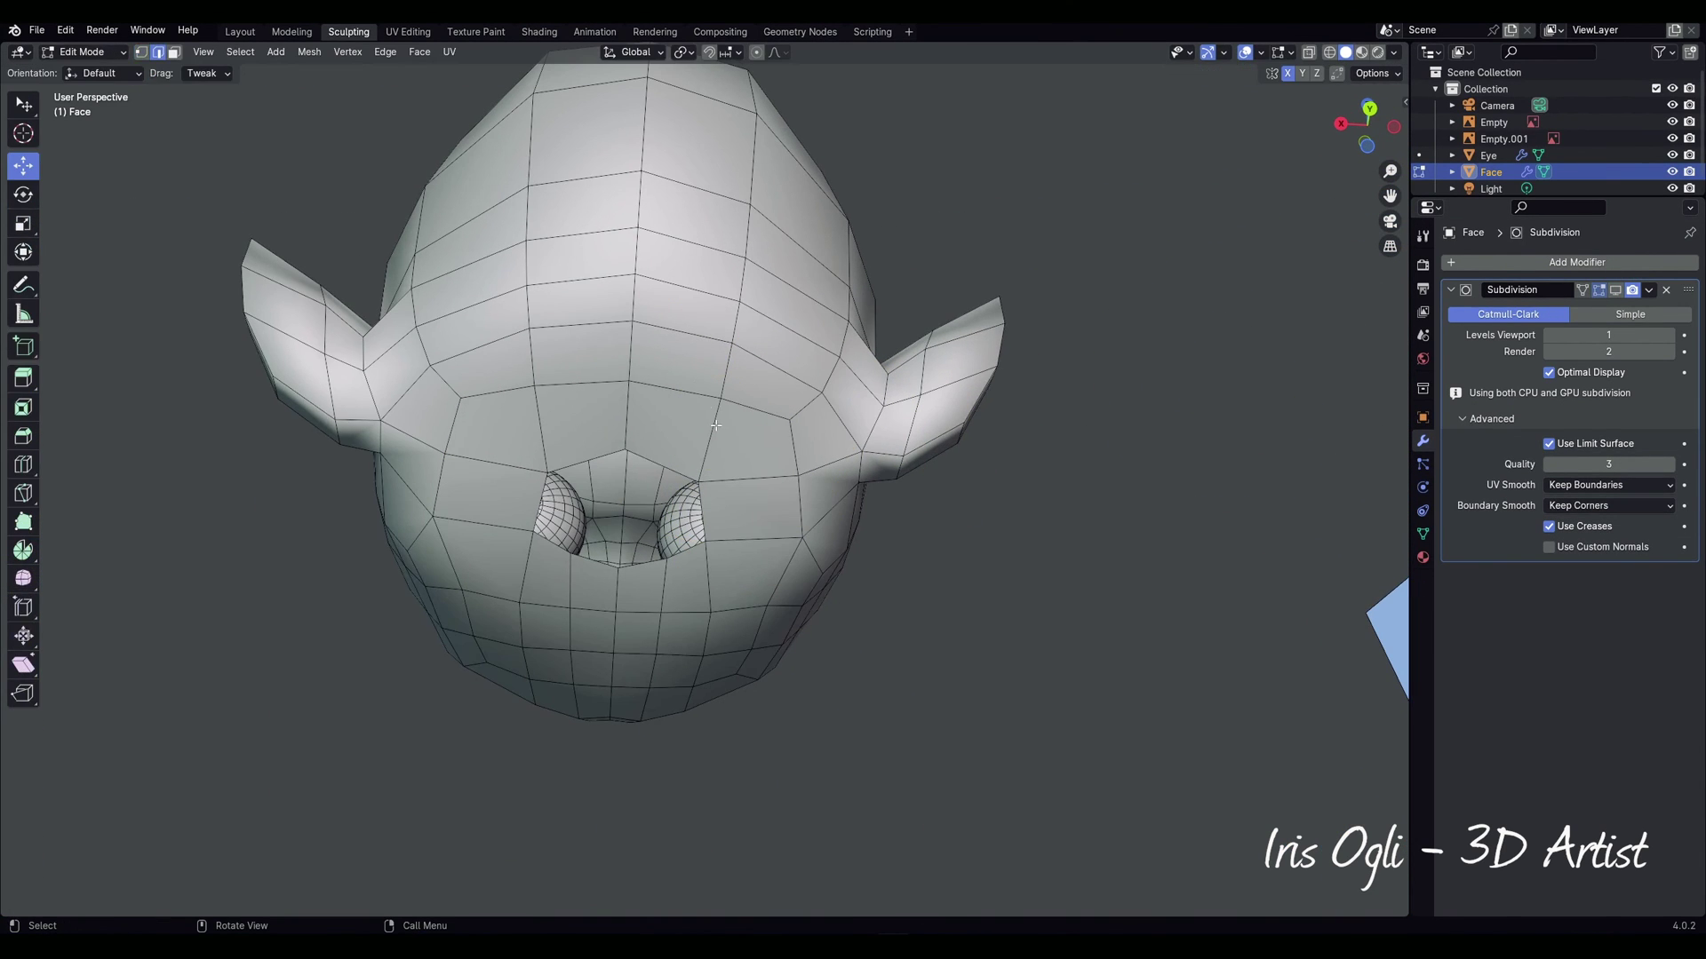
alt+click(675, 408)
key(x)
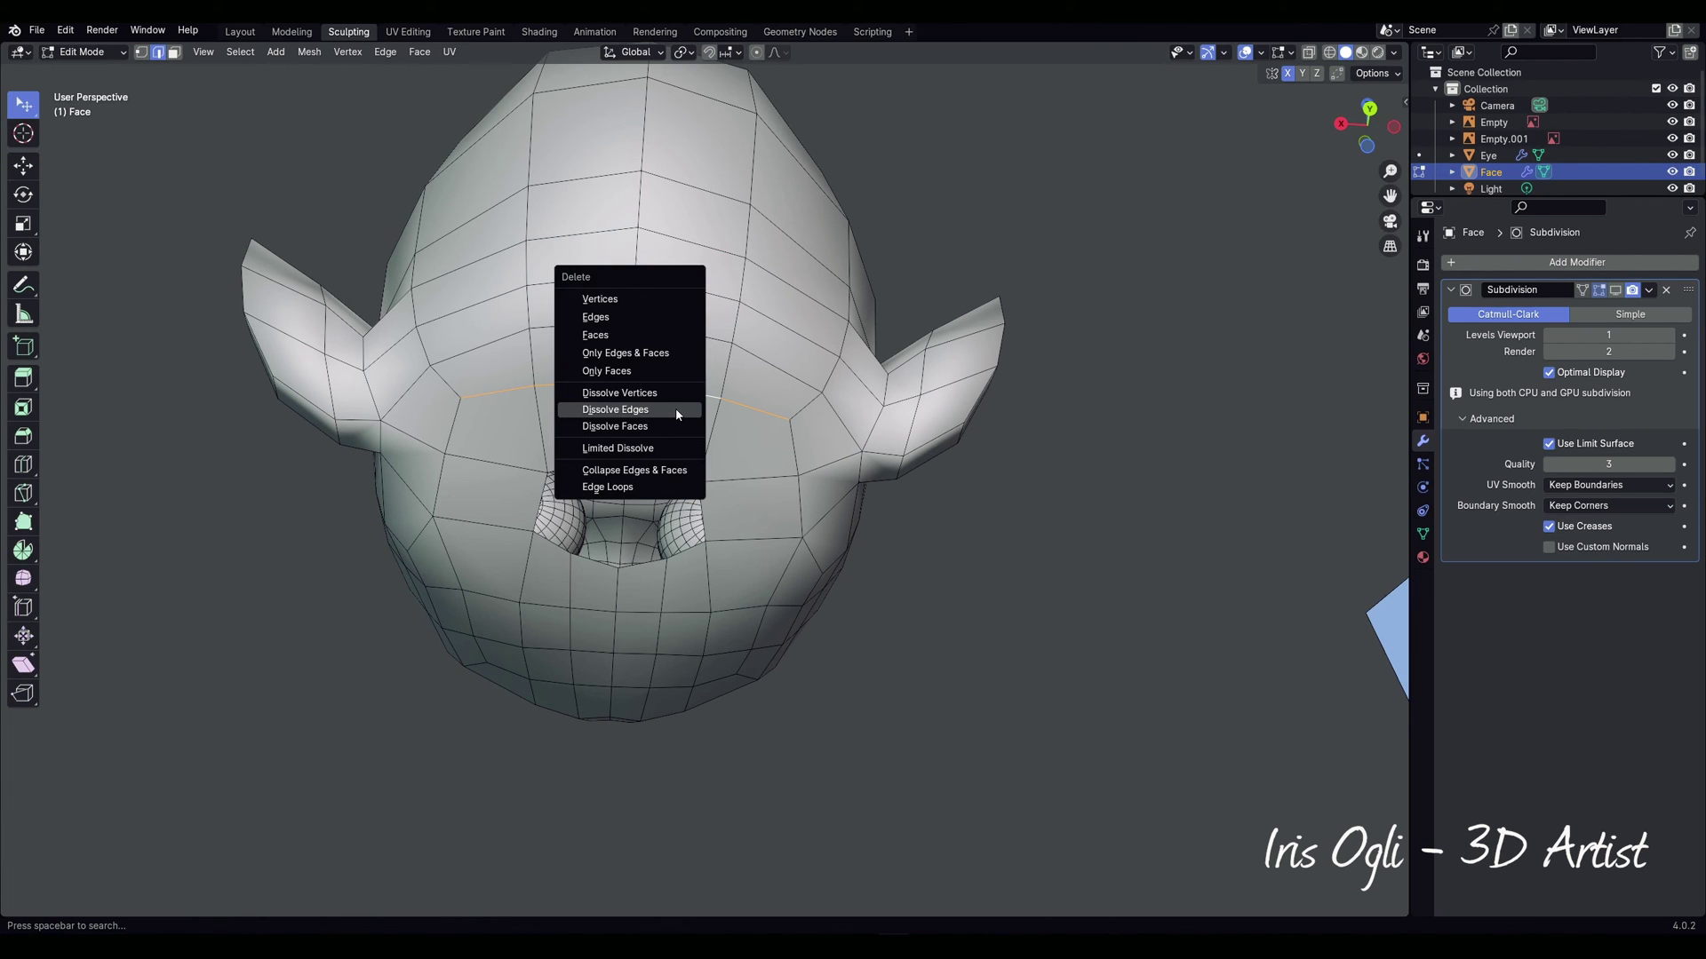
click(676, 409)
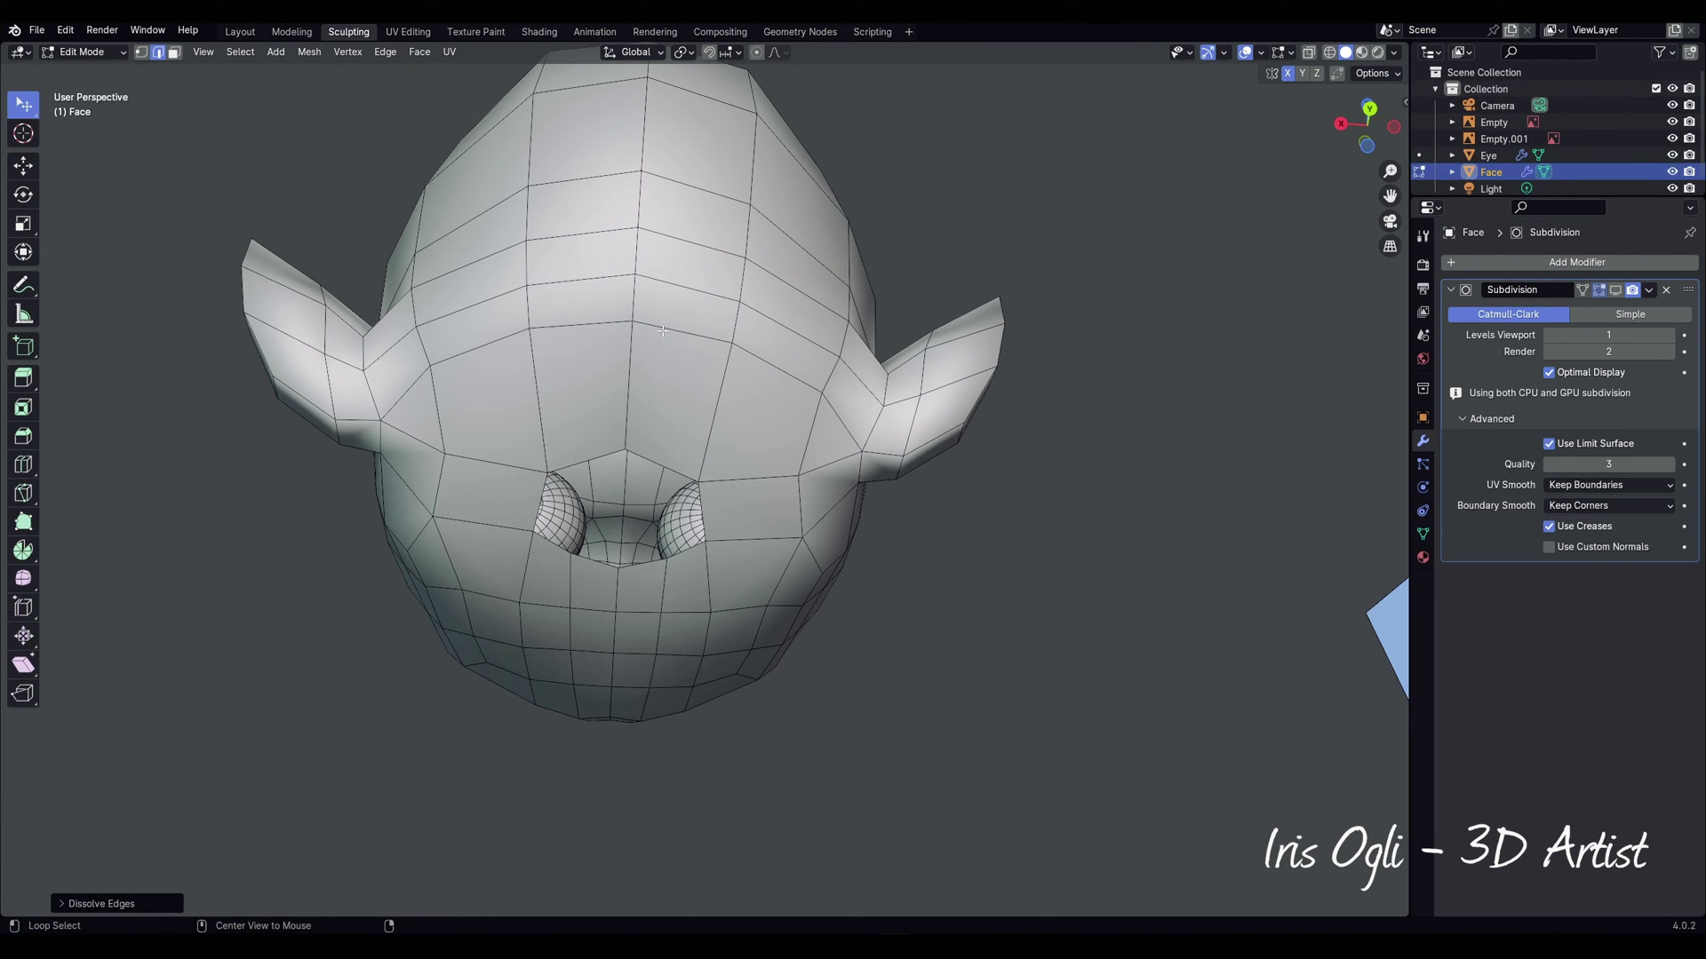
alt+click(662, 333)
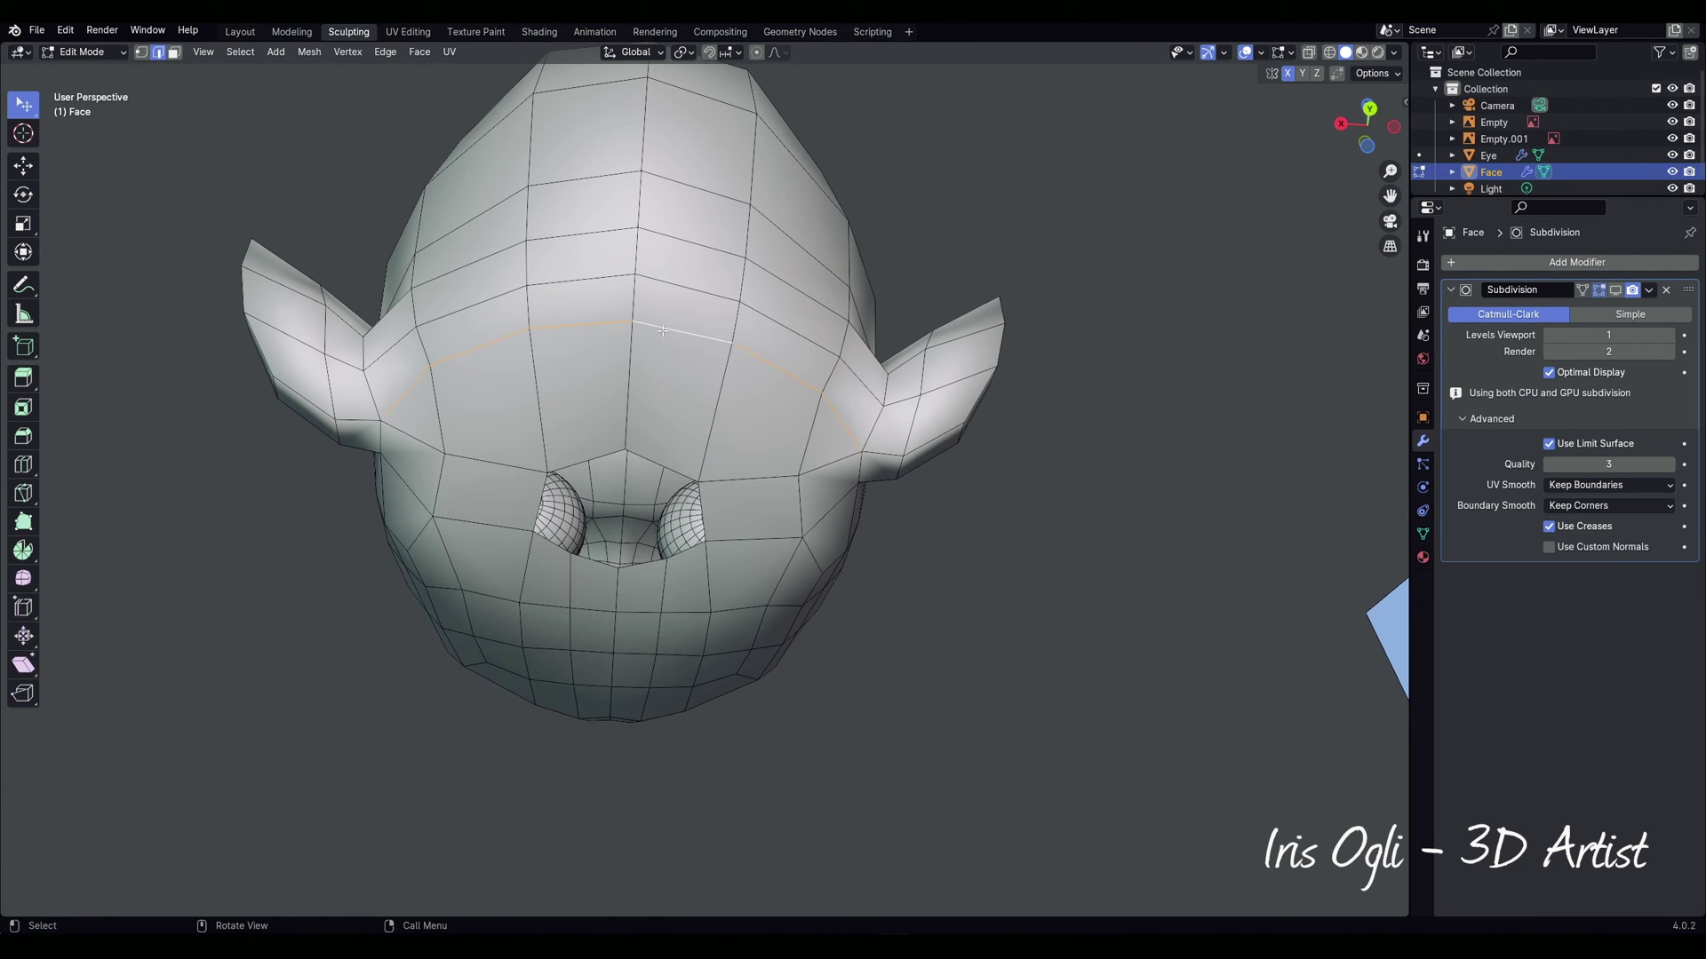
key(x)
click(662, 330)
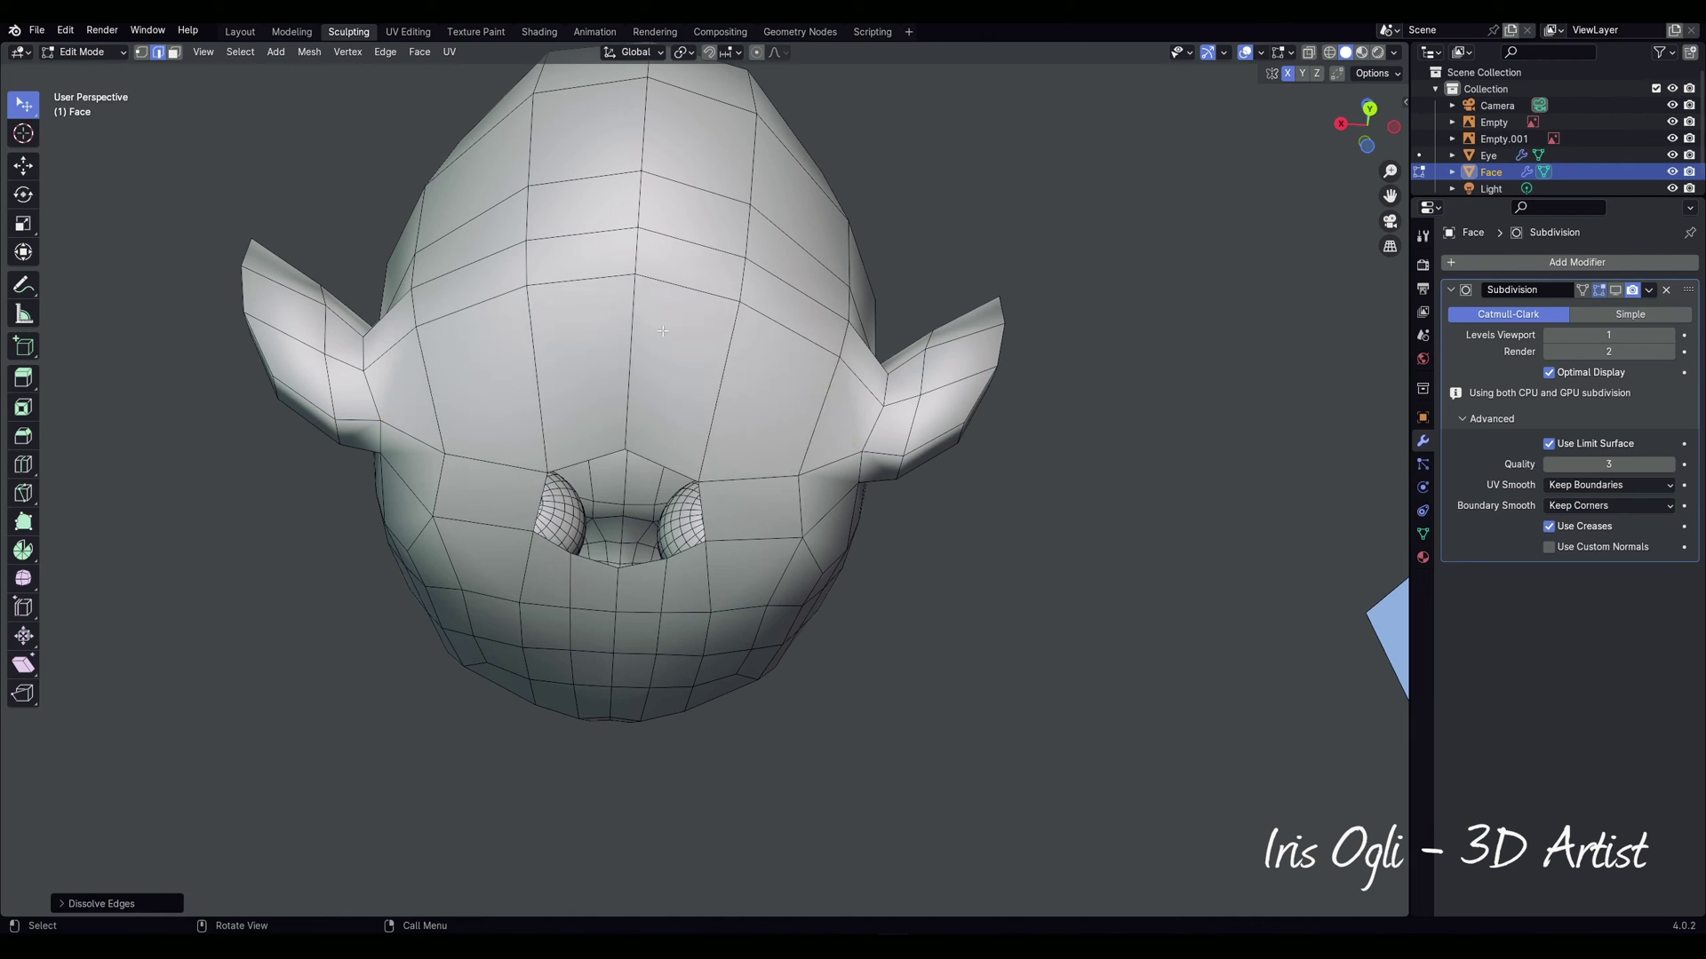
Step: Pull the nape's edge rows down toward the neck opening with the Grab brush to space the faces evenly
middle_drag(661, 388, 654, 412)
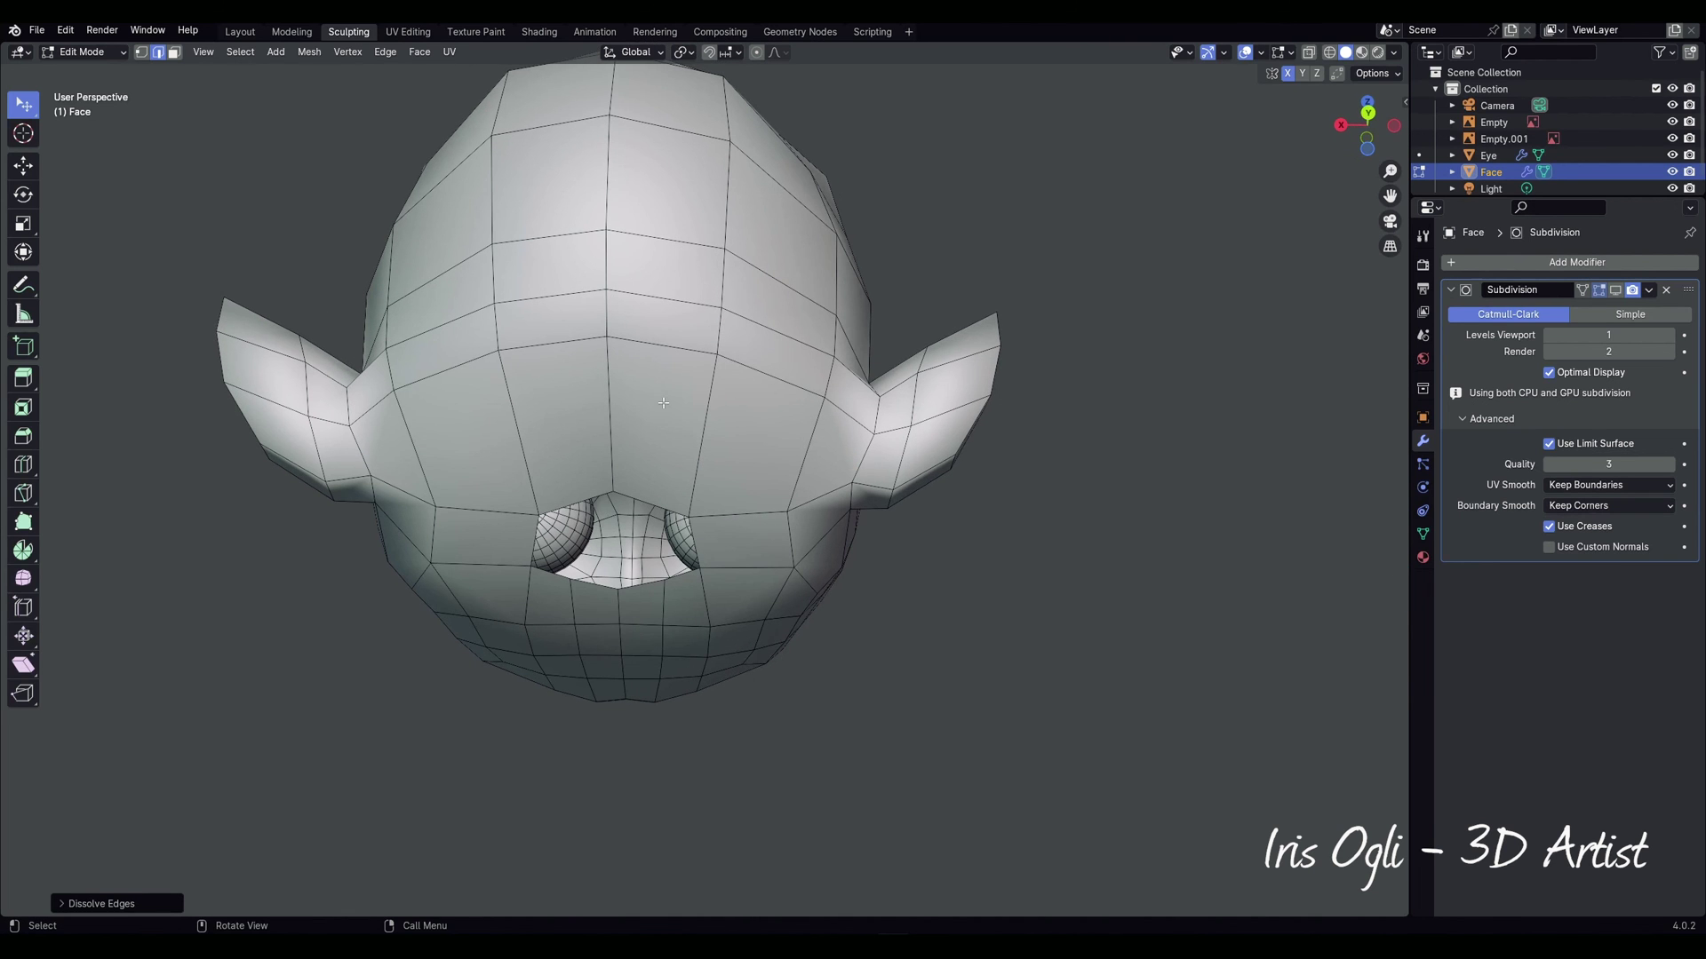
key(Tab)
drag(693, 343, 684, 425)
drag(807, 366, 771, 425)
middle_drag(624, 414, 781, 312)
mouse_move(761, 541)
middle_down()
mouse_move(578, 573)
mouse_move(723, 342)
middle_up()
Step: Scale the edge loop around the neck opening in Edit Mode
key(Tab)
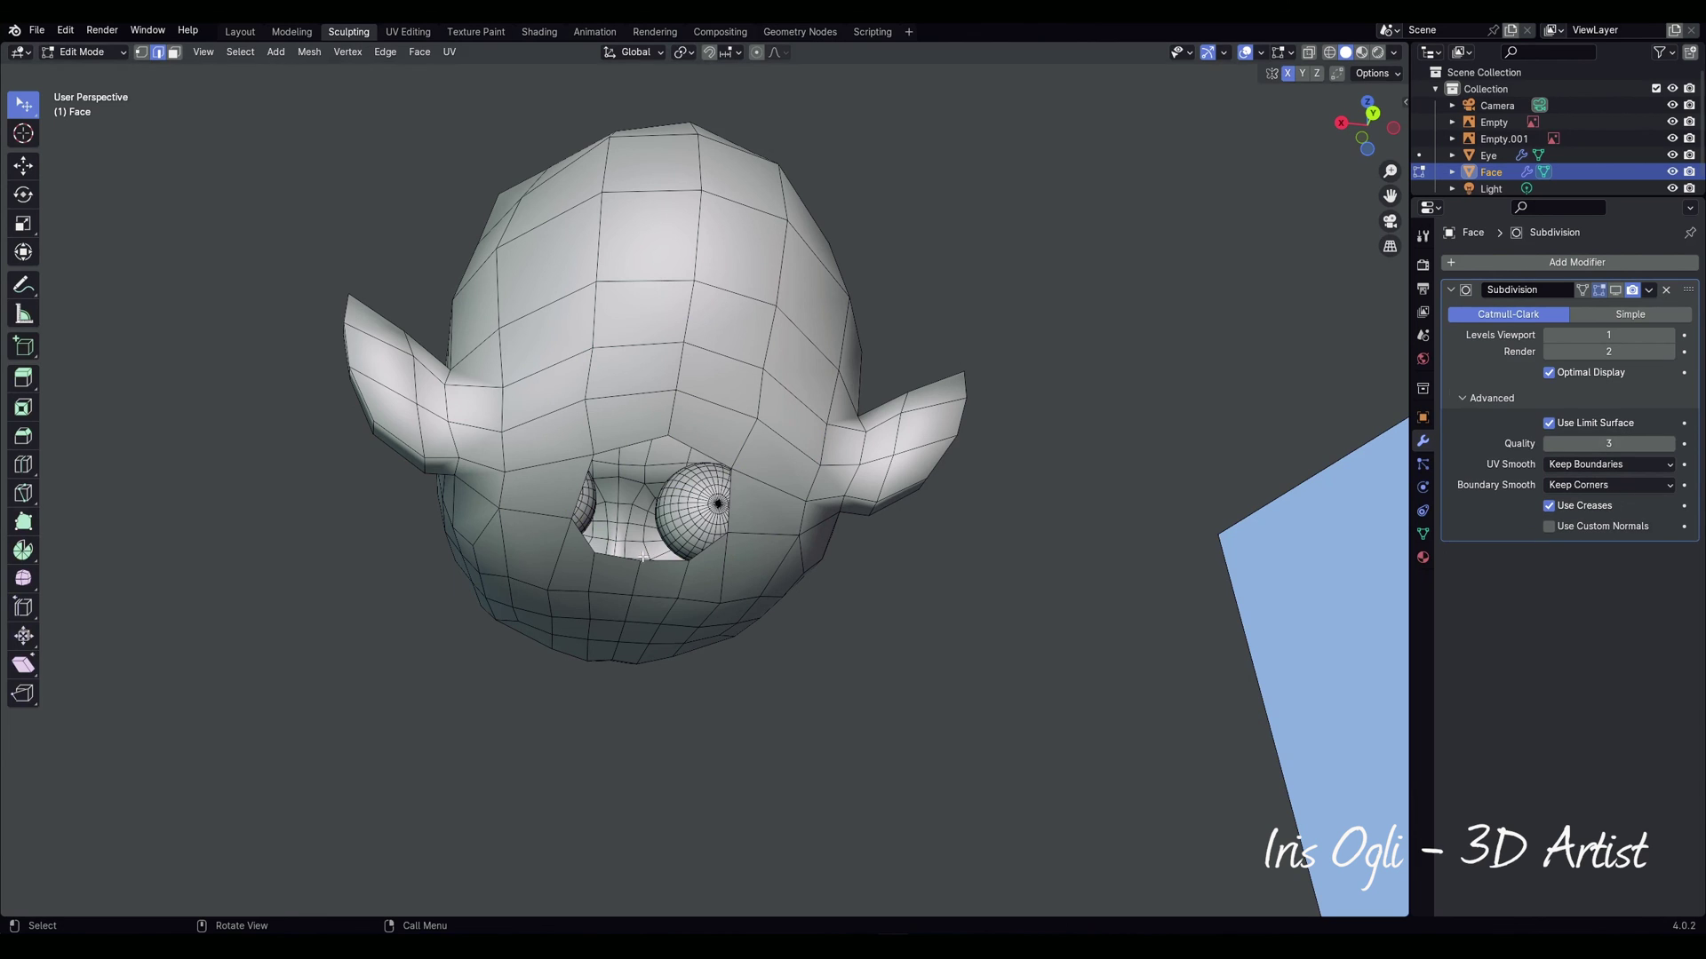
alt+click(650, 561)
key(s)
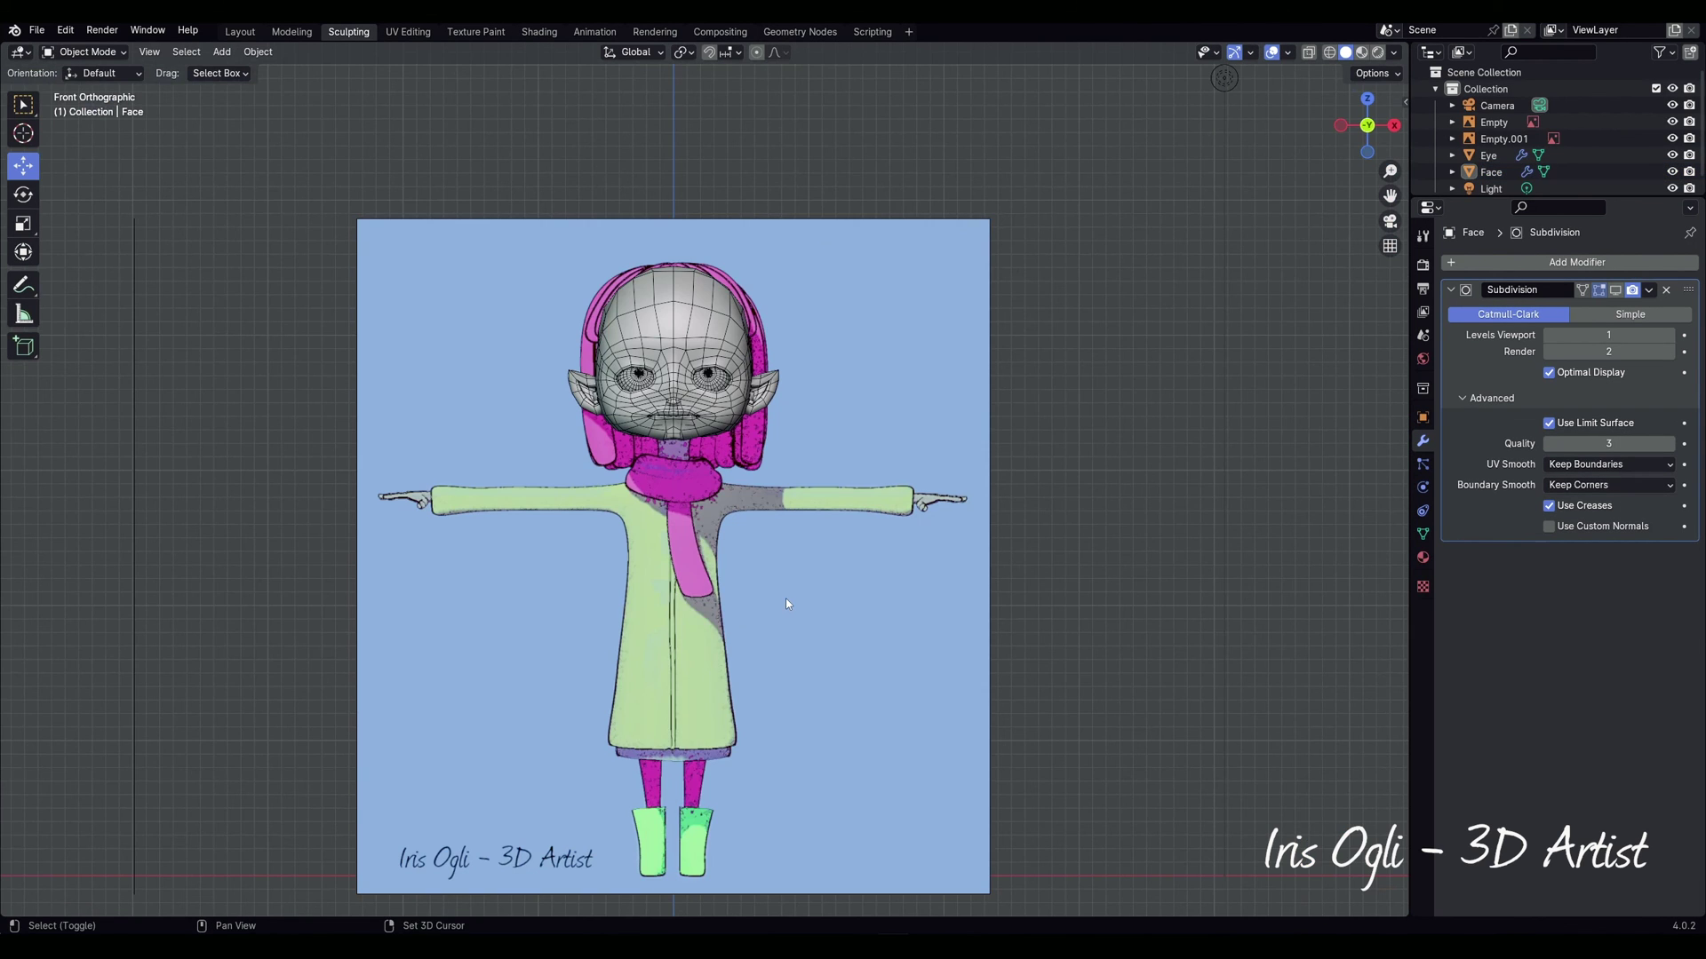
Step: Add a cylinder mesh with 8 vertices
key(shift+a)
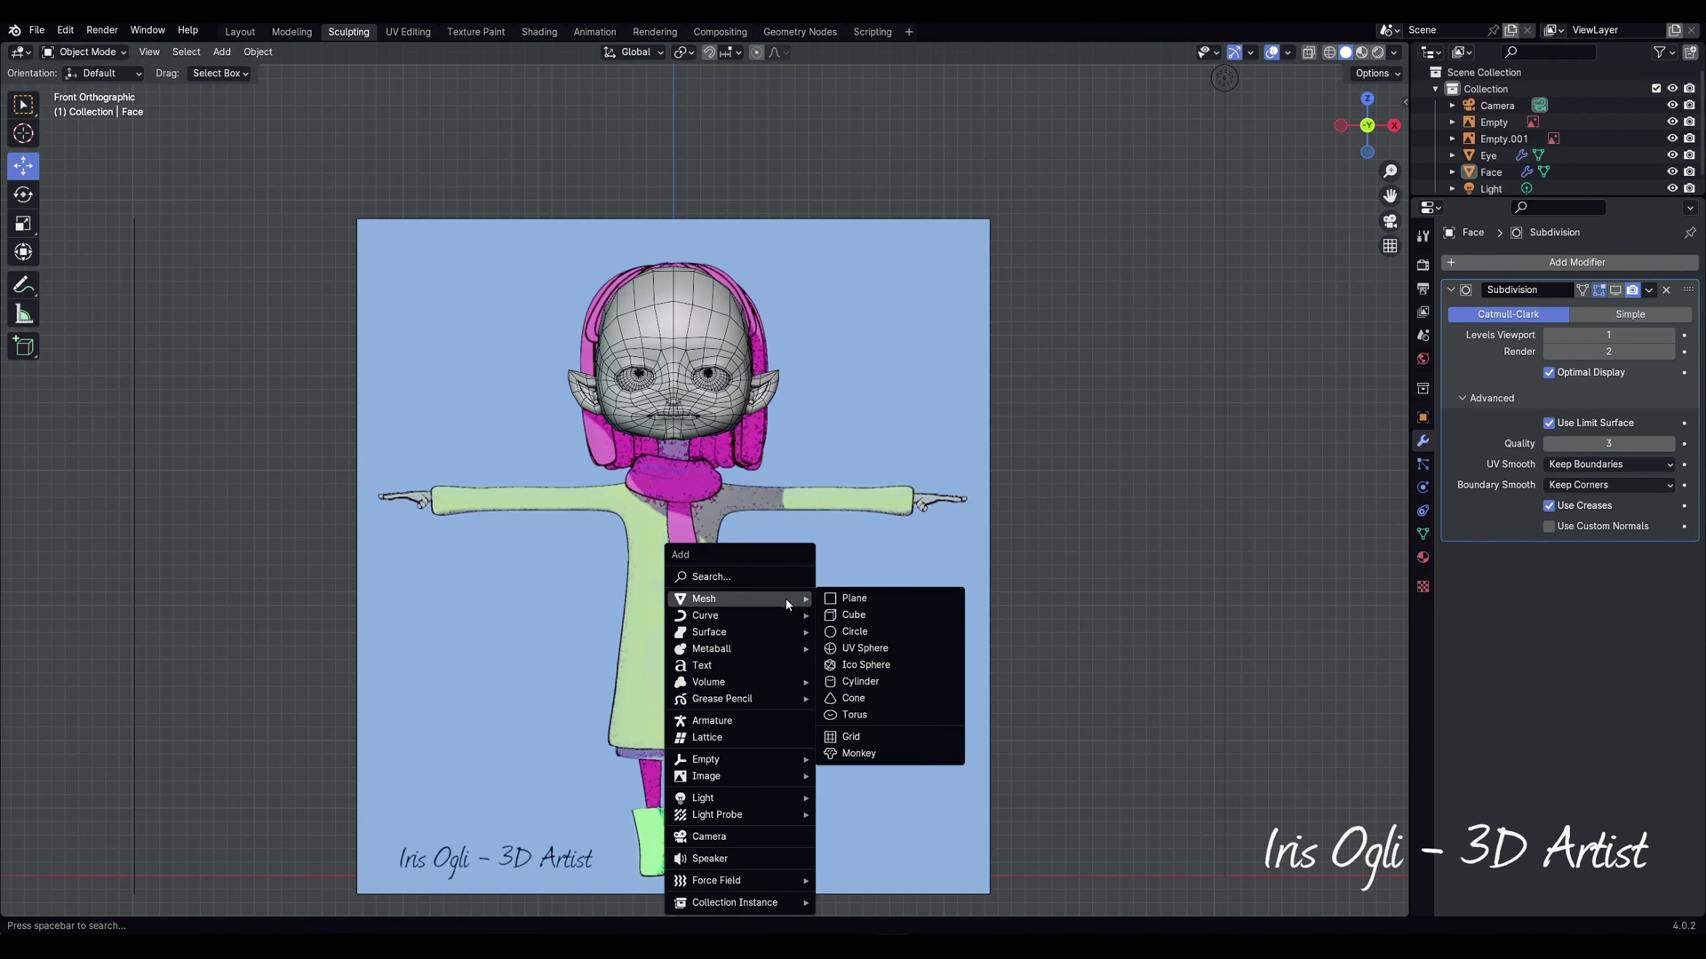
click(871, 681)
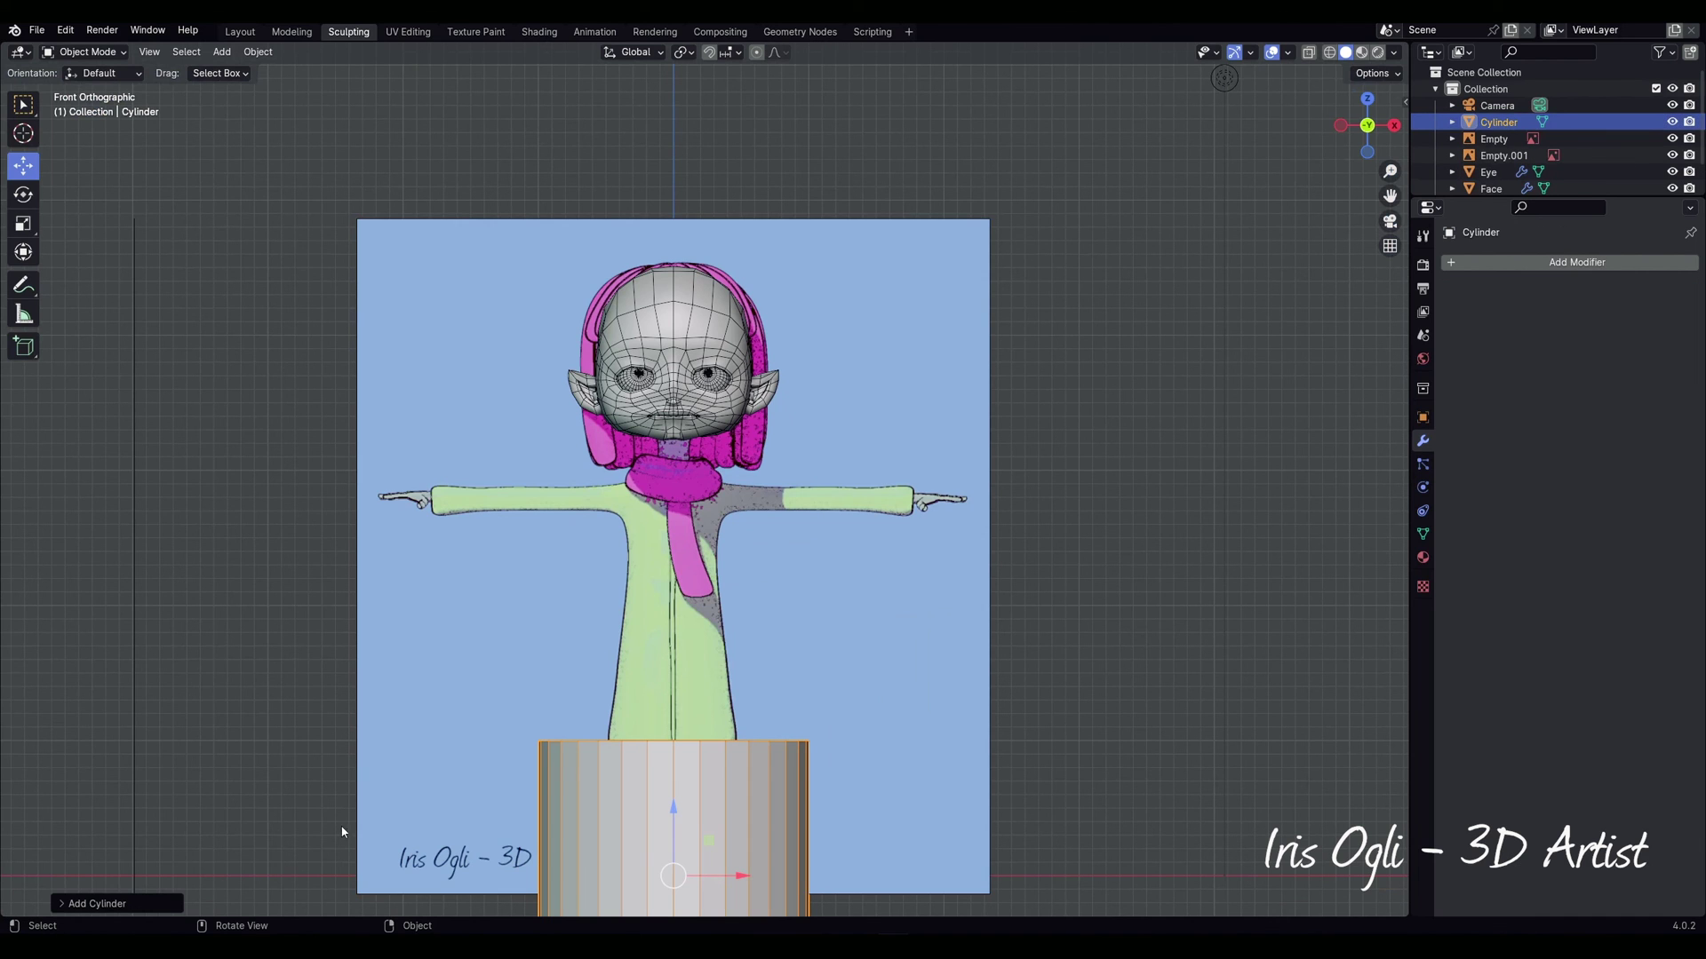
click(98, 905)
click(213, 706)
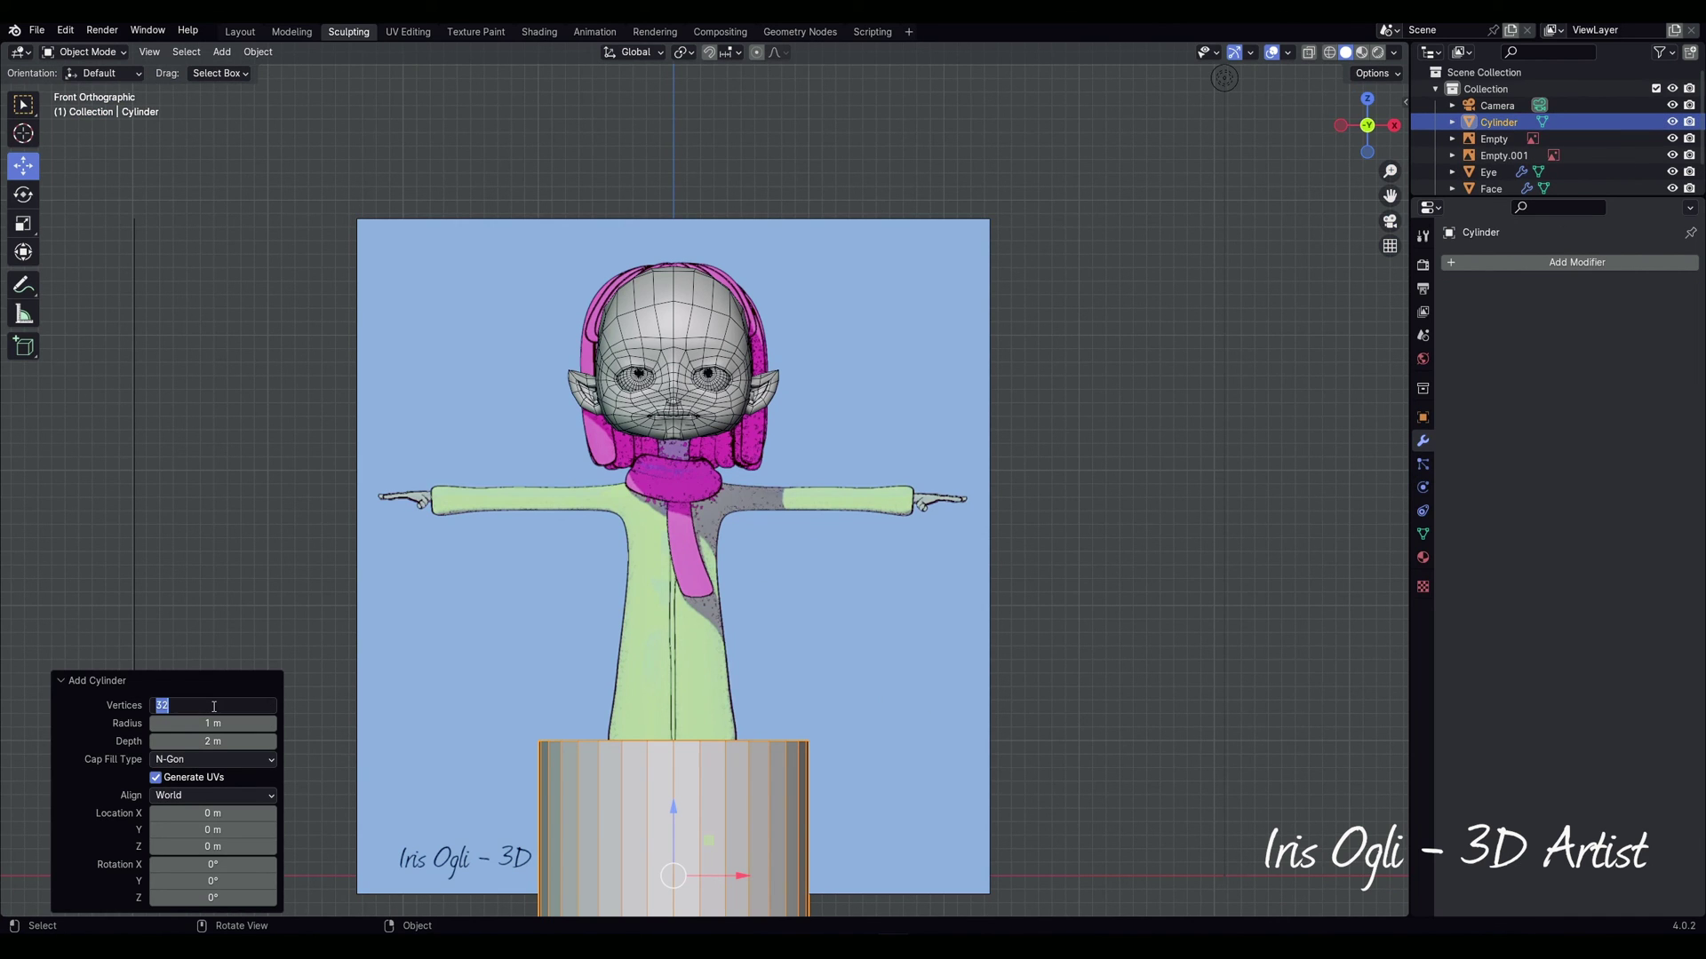
key(Return)
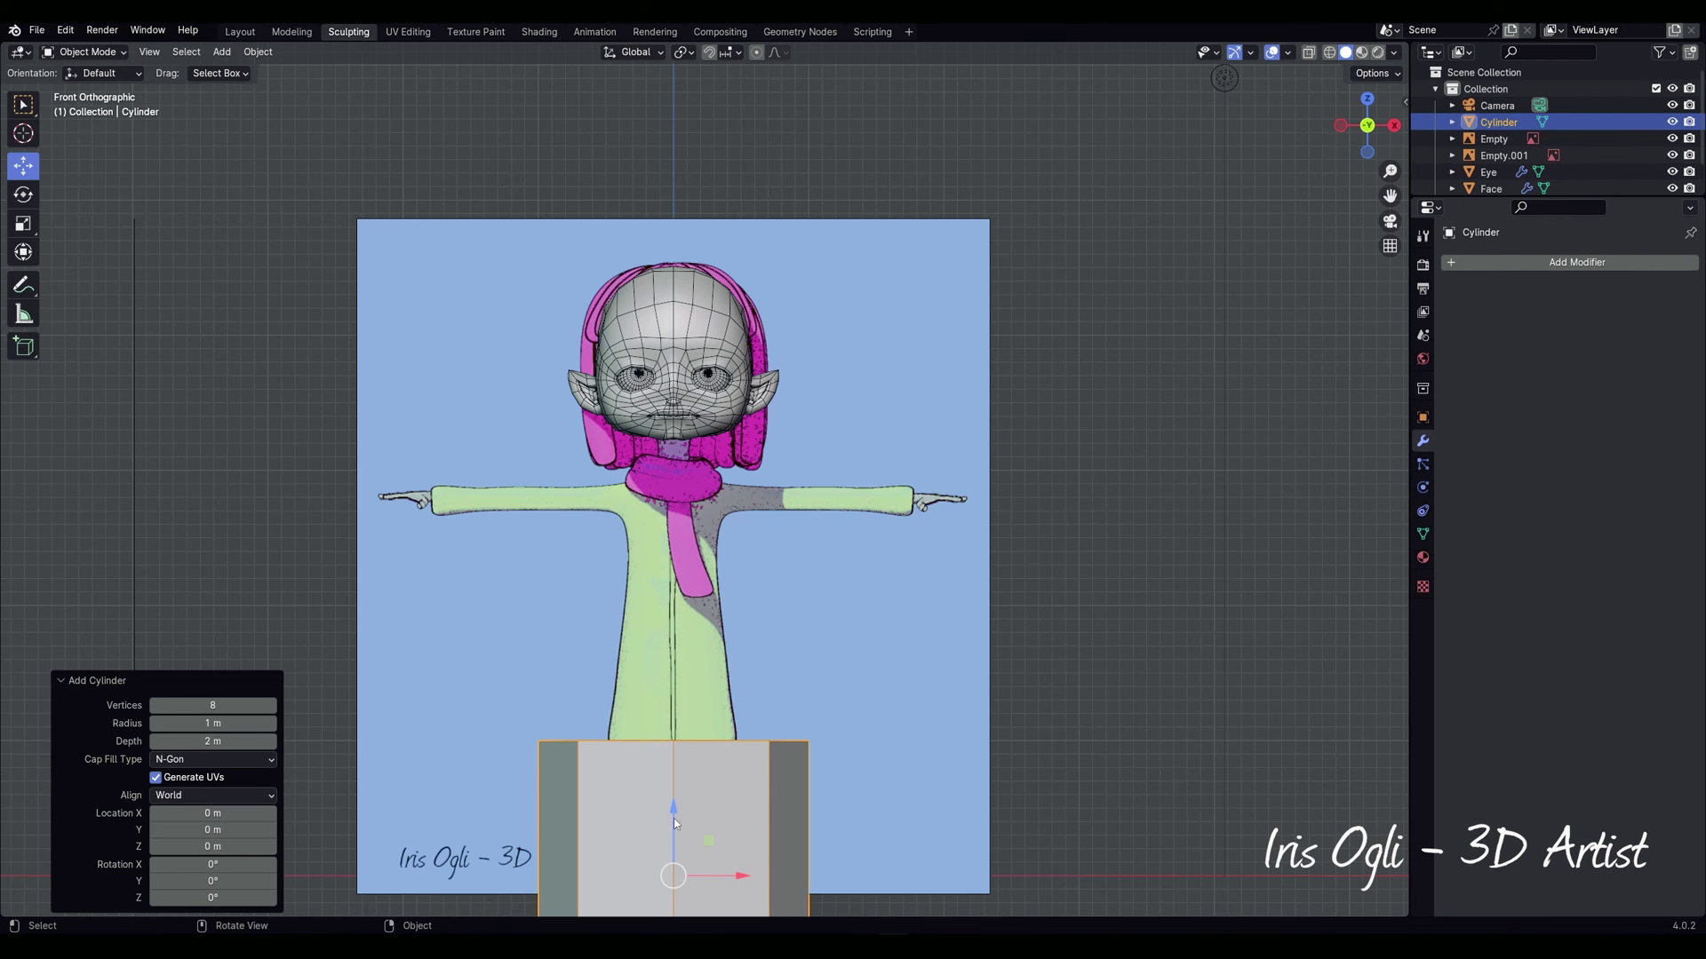
Step: Raise the cylinder about 3.09 m and shrink it to fit the neck beneath the chin
drag(674, 824, 738, 609)
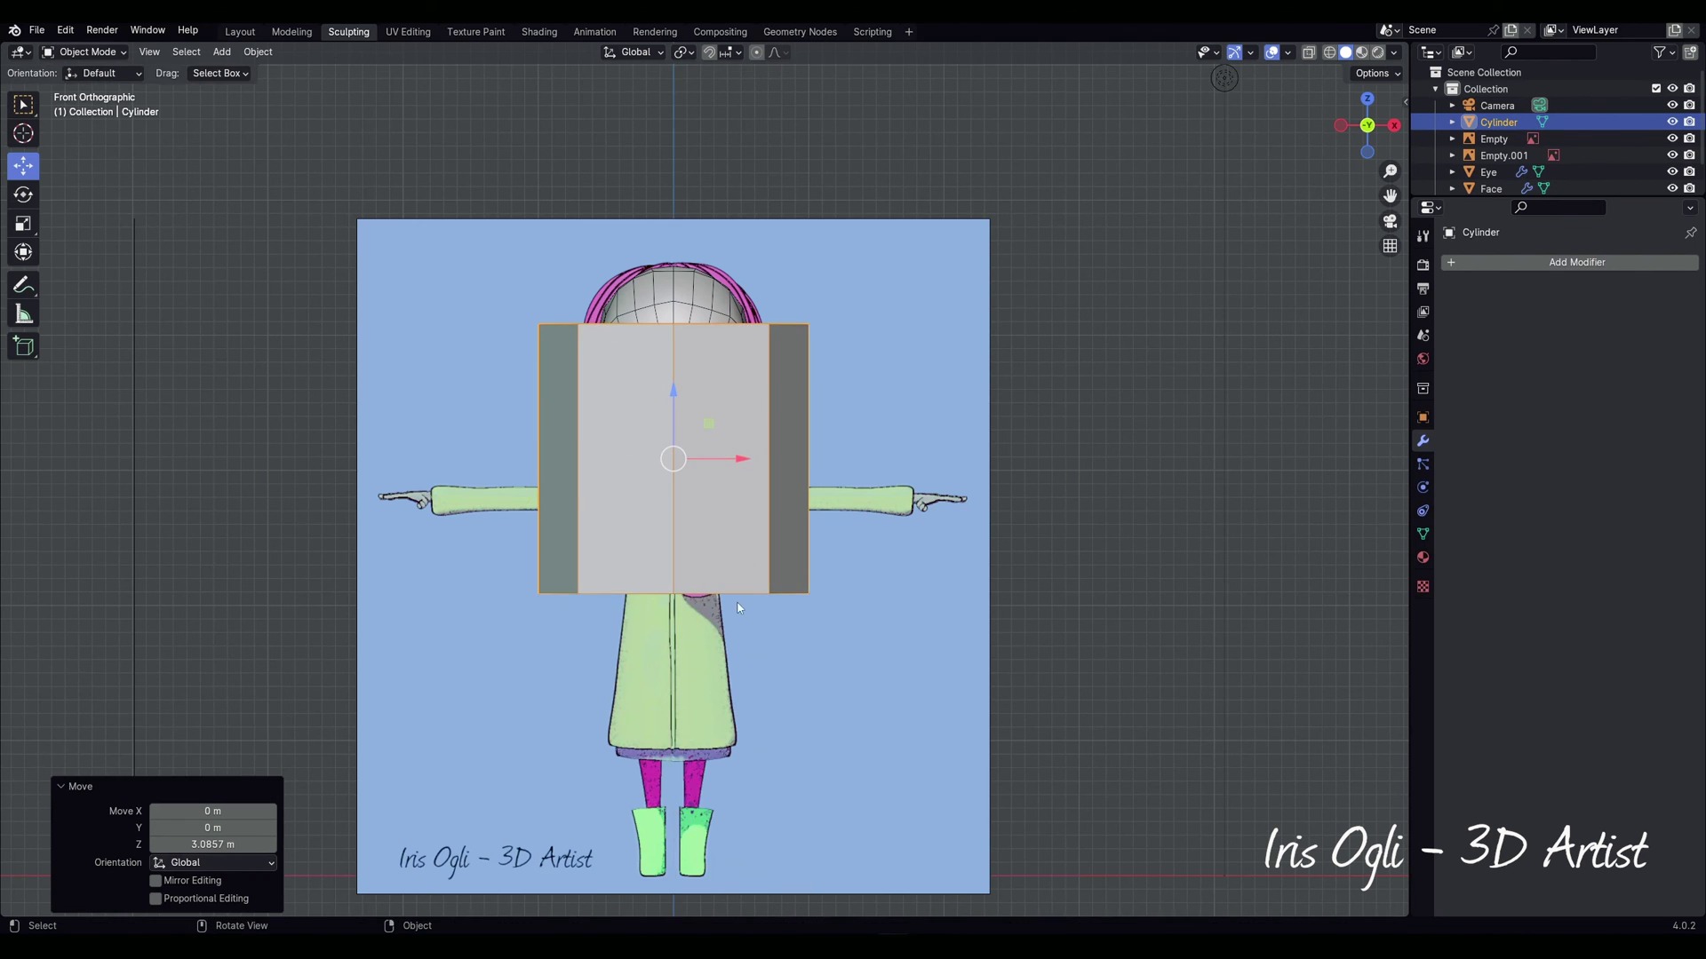
scroll(737, 608, up, 3)
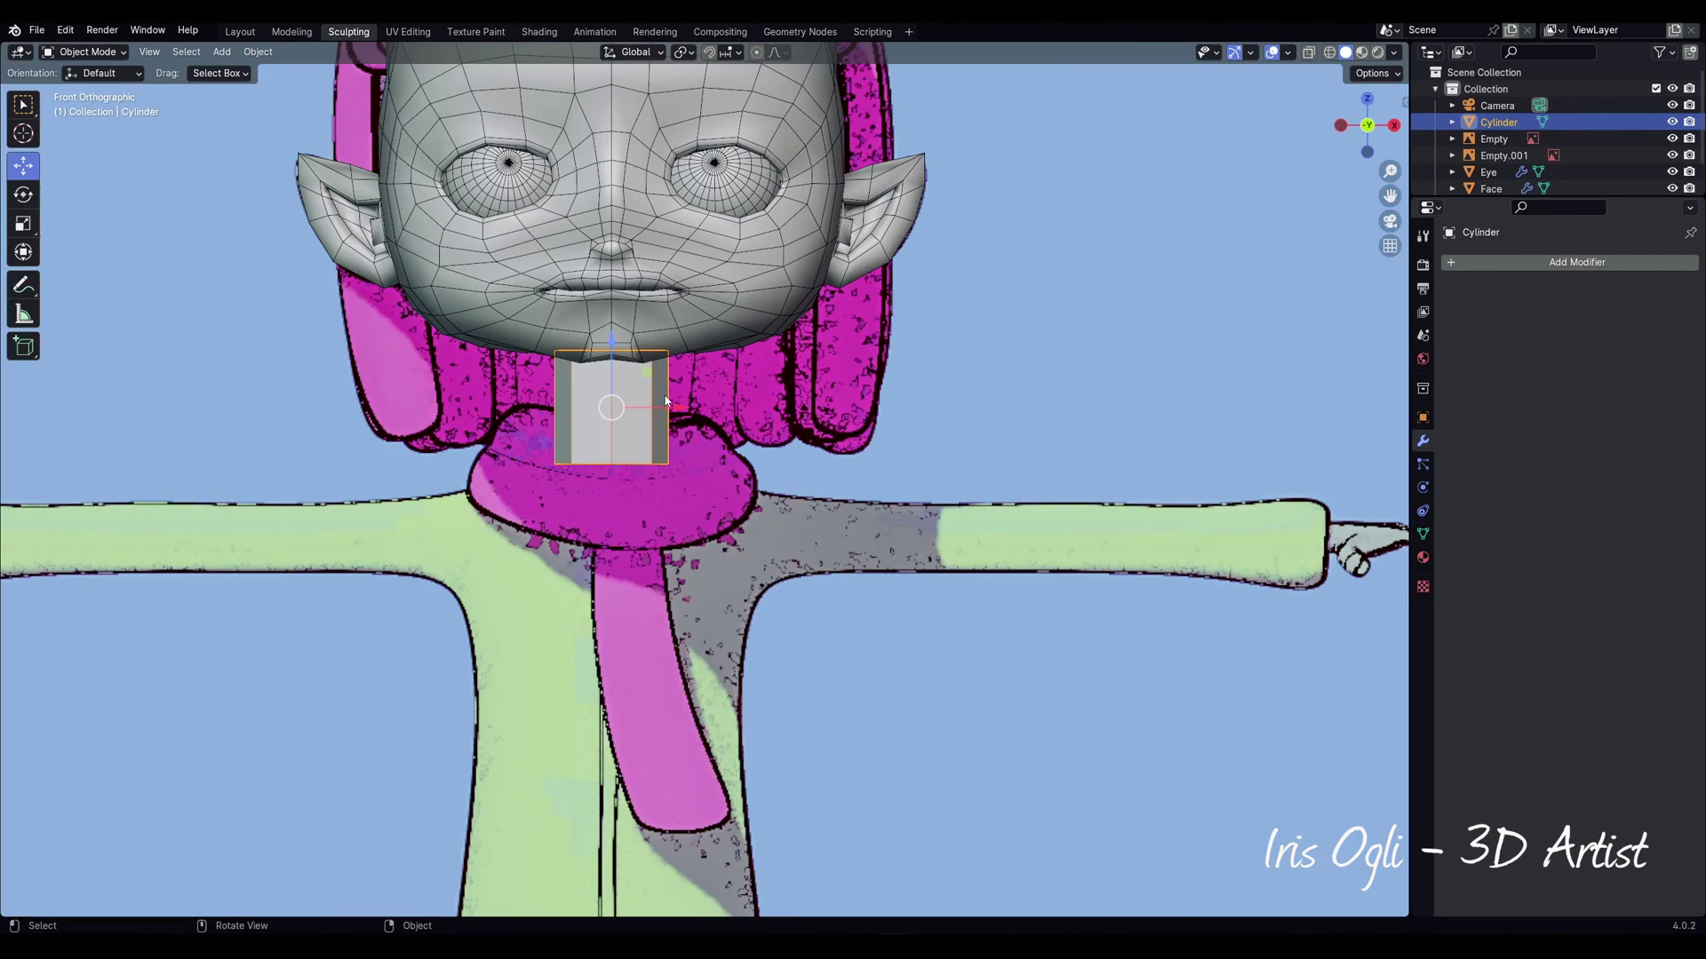
Step: Cut two horizontal edge loops around the neck cylinder
key(Tab)
key(ctrl+r)
scroll(665, 395, up, 1)
click(665, 396)
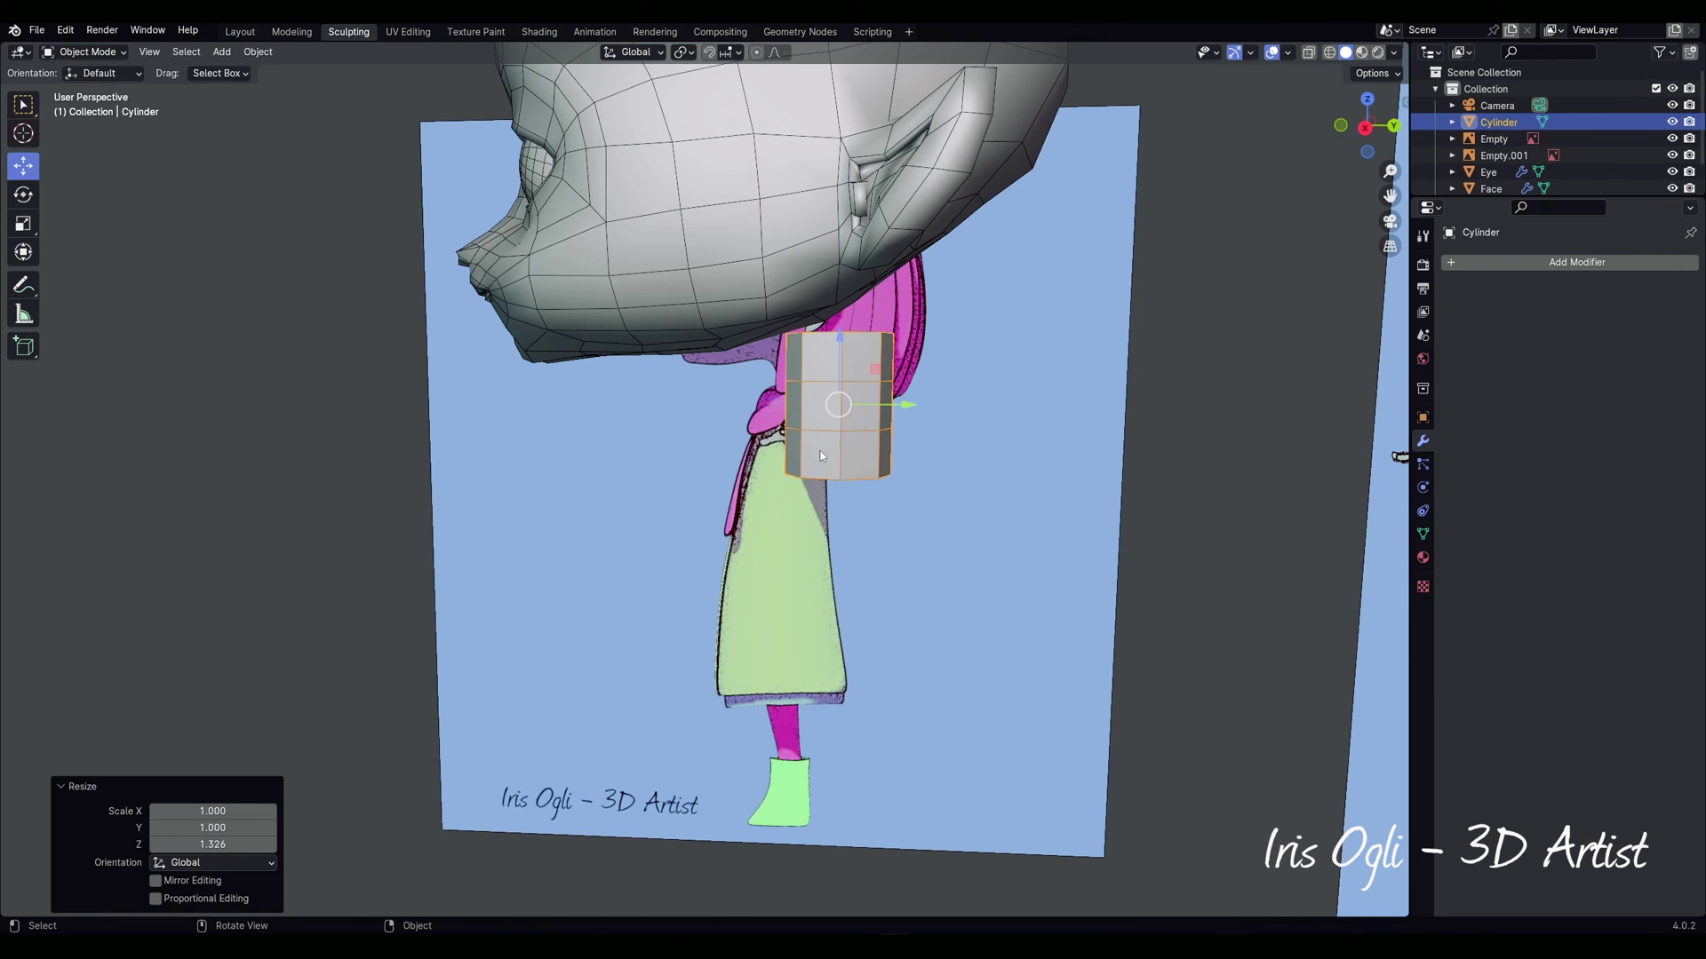
Step: Delete the top cap face of the neck cylinder in Edit Mode
click(1171, 494)
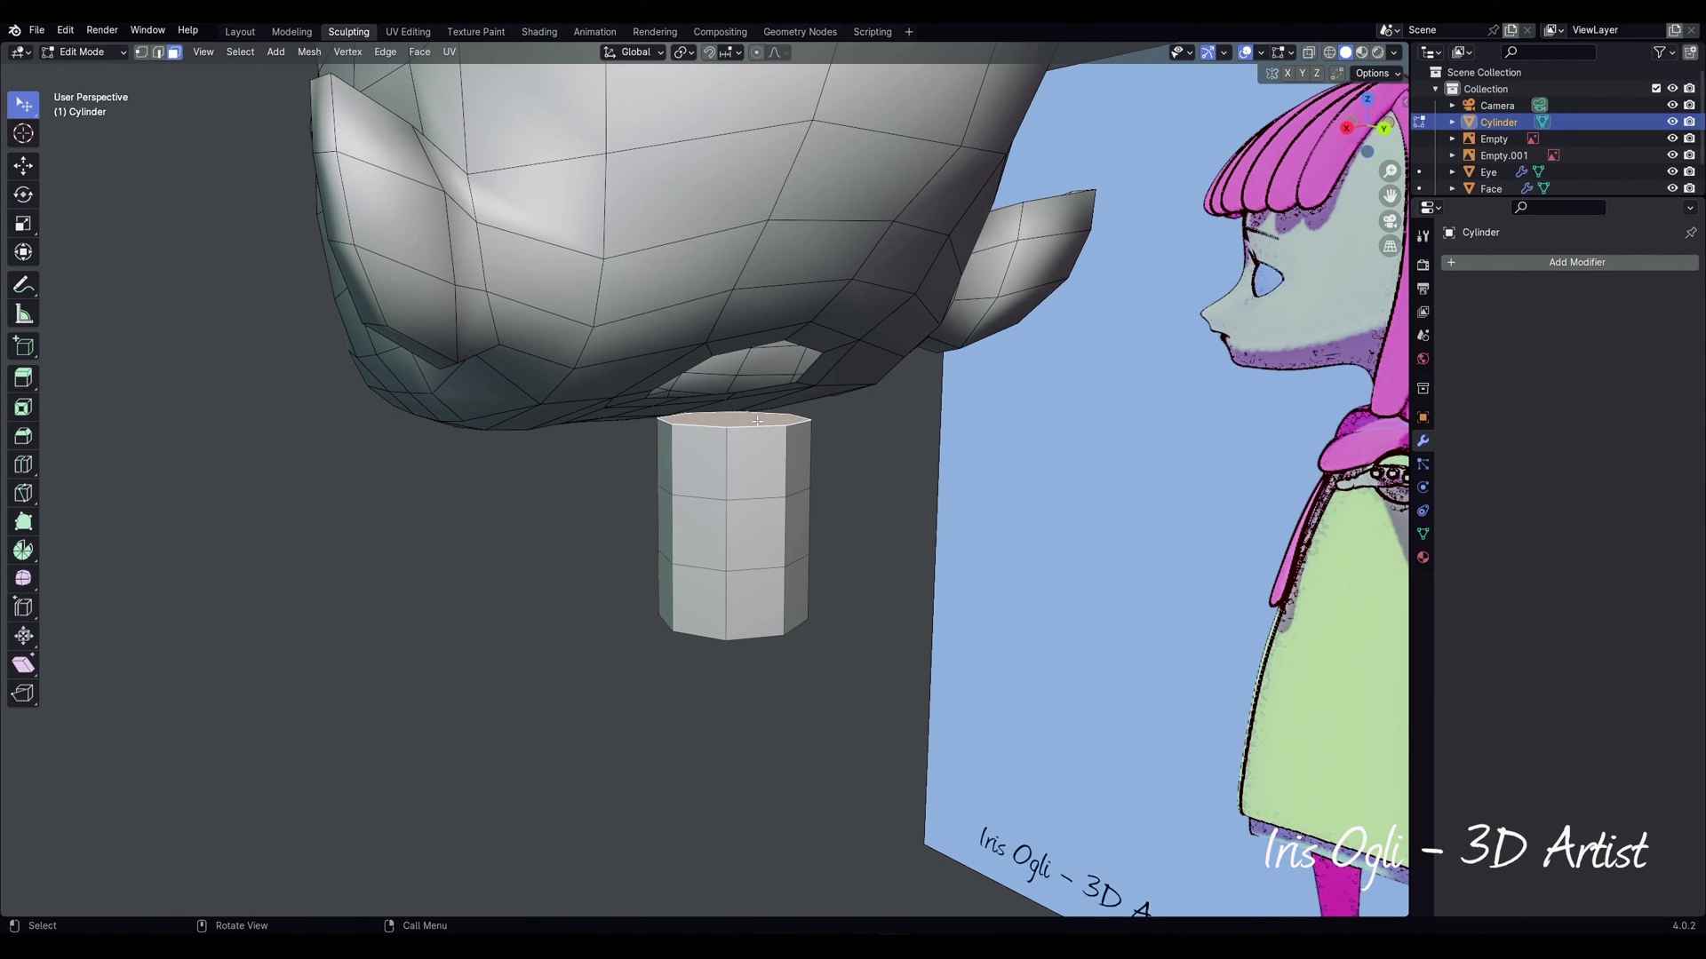
key(x)
key(Tab)
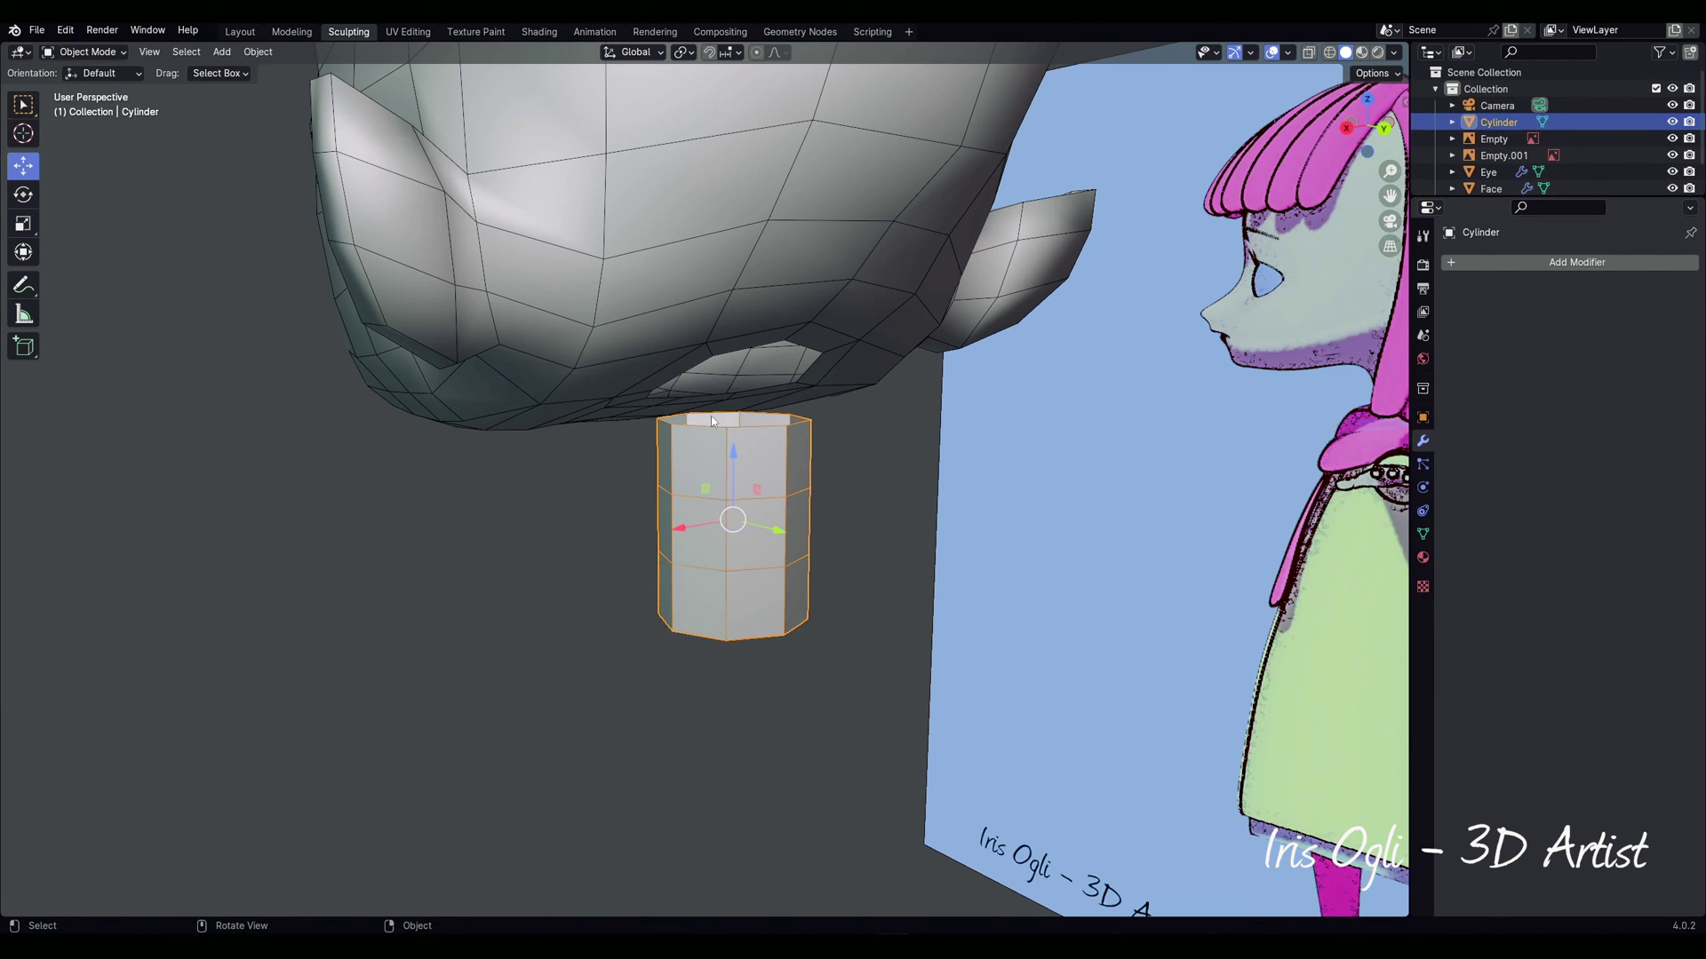
Step: Join the neck cylinder to the face mesh and bridge its upper edge loop with the neck opening under the head
shift+click(690, 286)
right_click(691, 287)
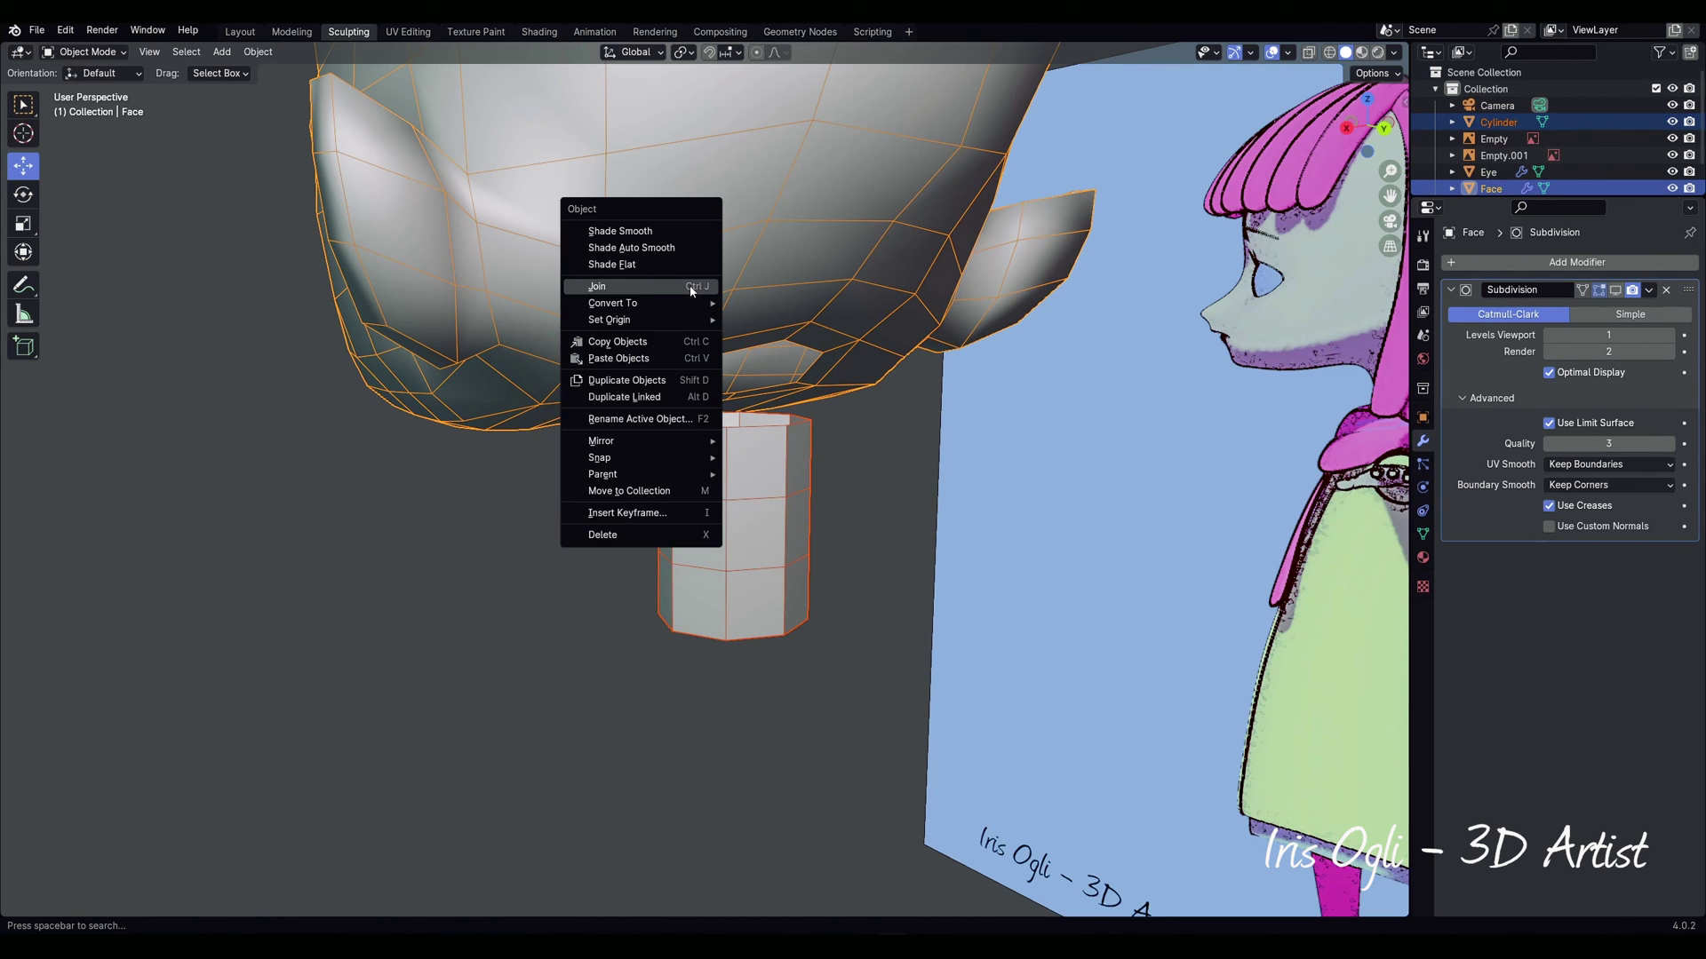
click(691, 287)
key(Tab)
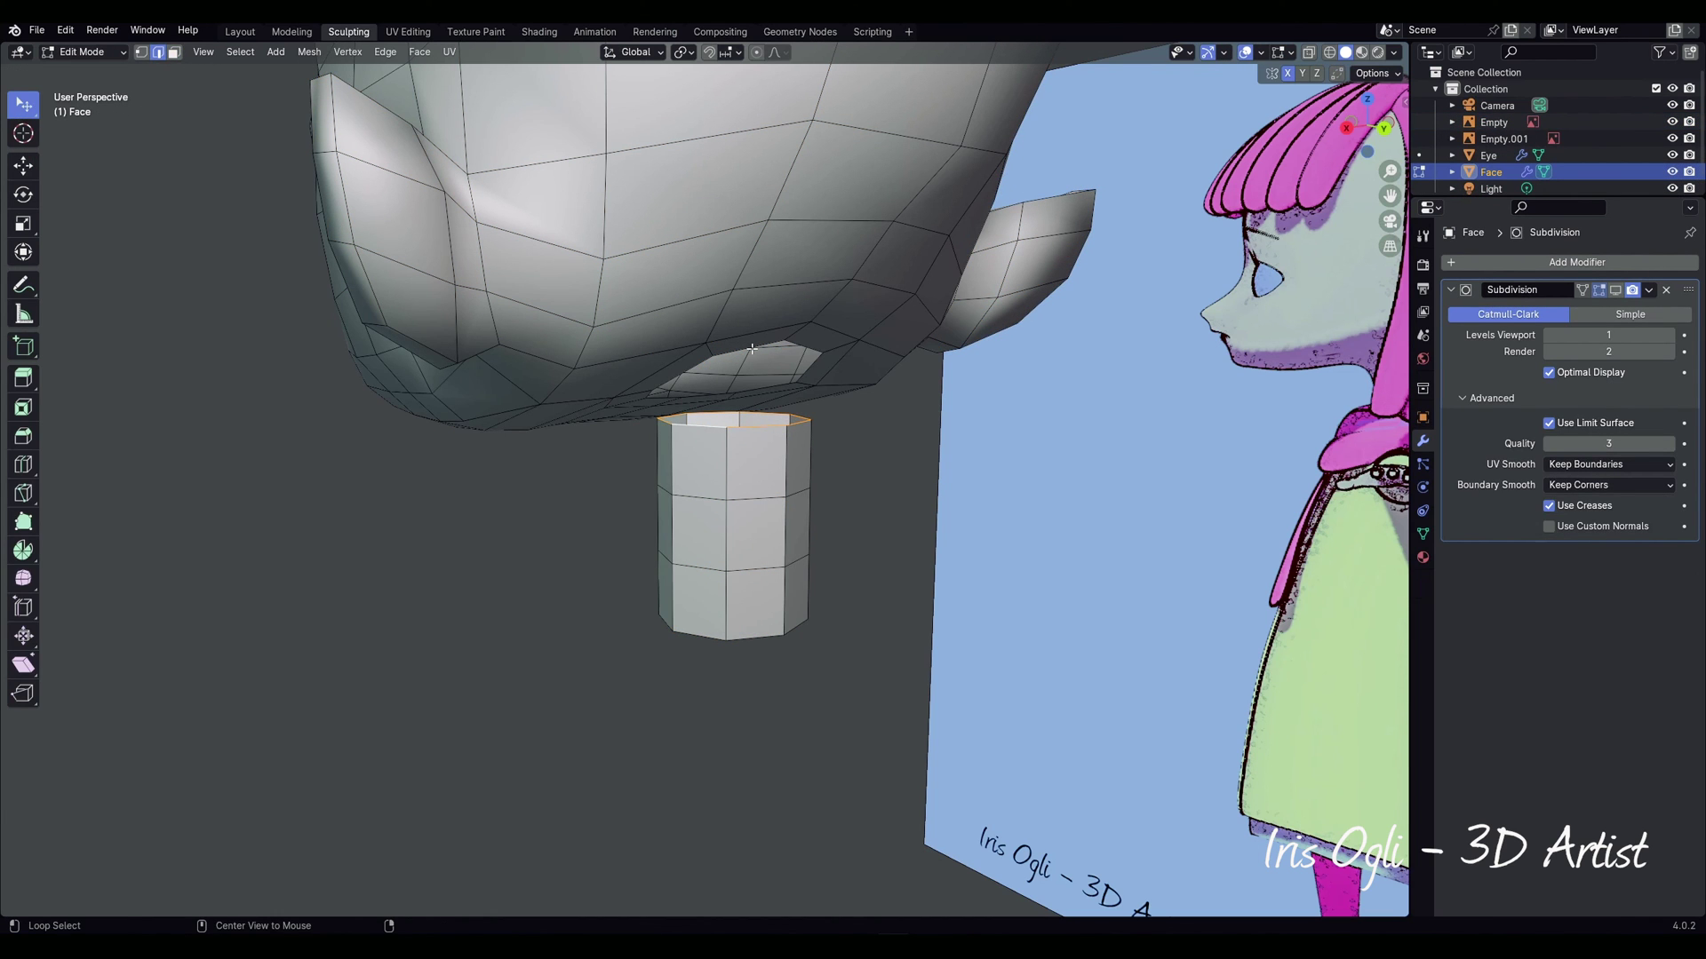
right_click(755, 355)
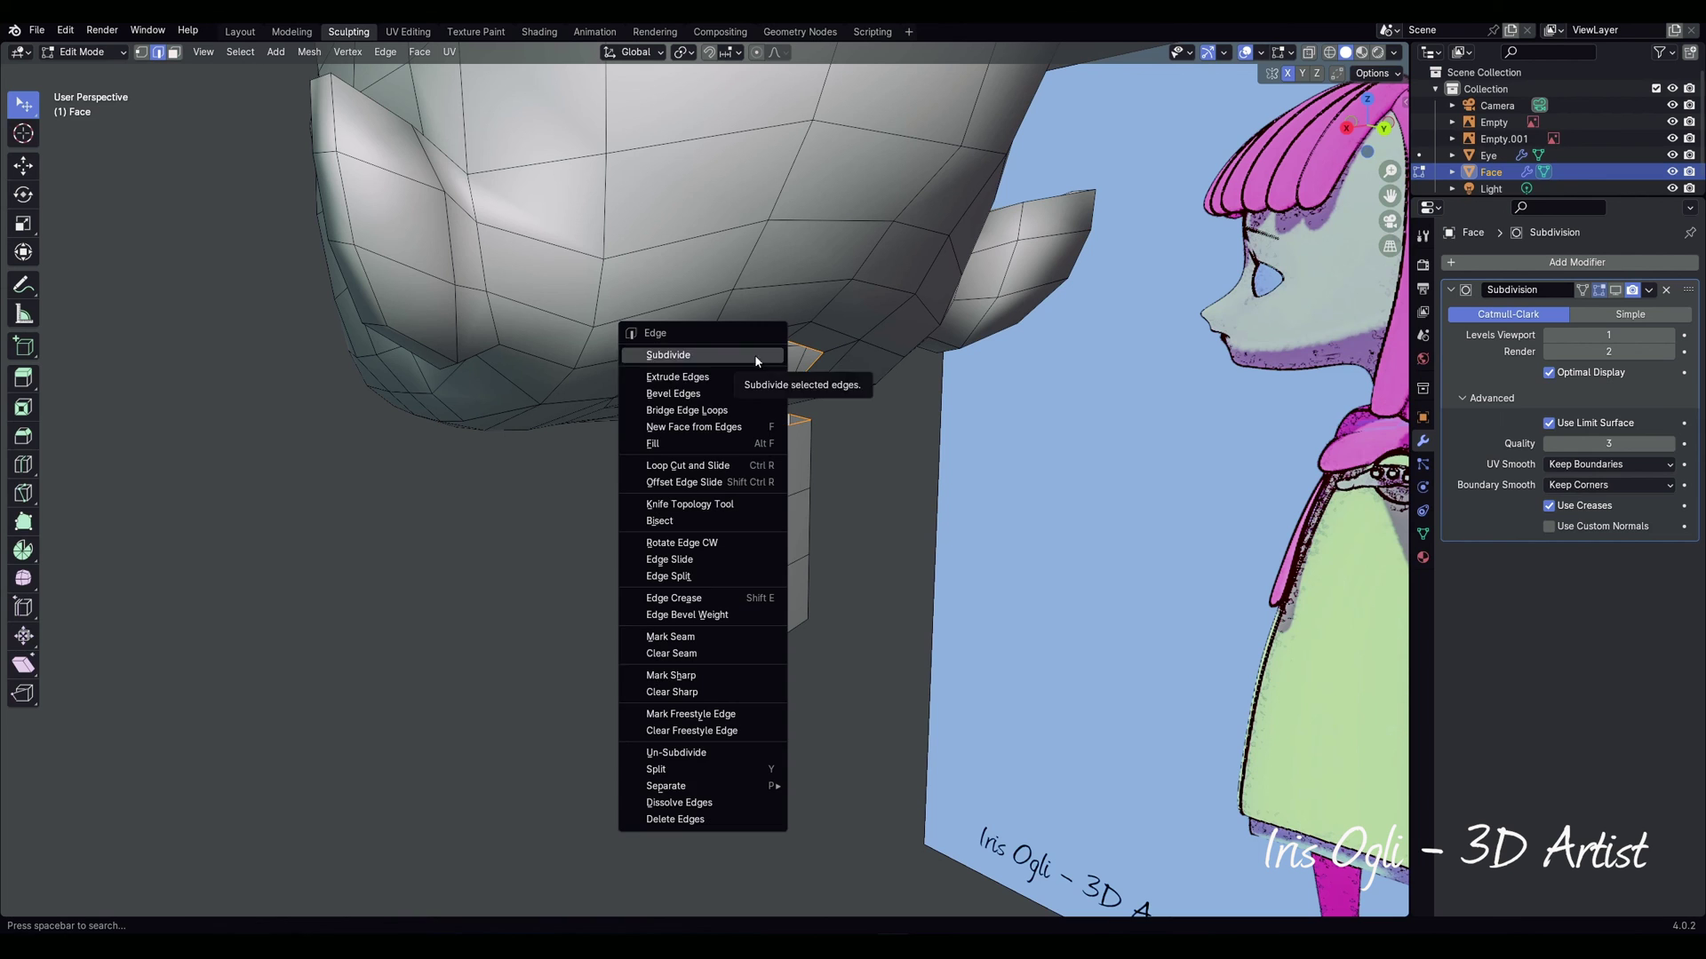
click(716, 410)
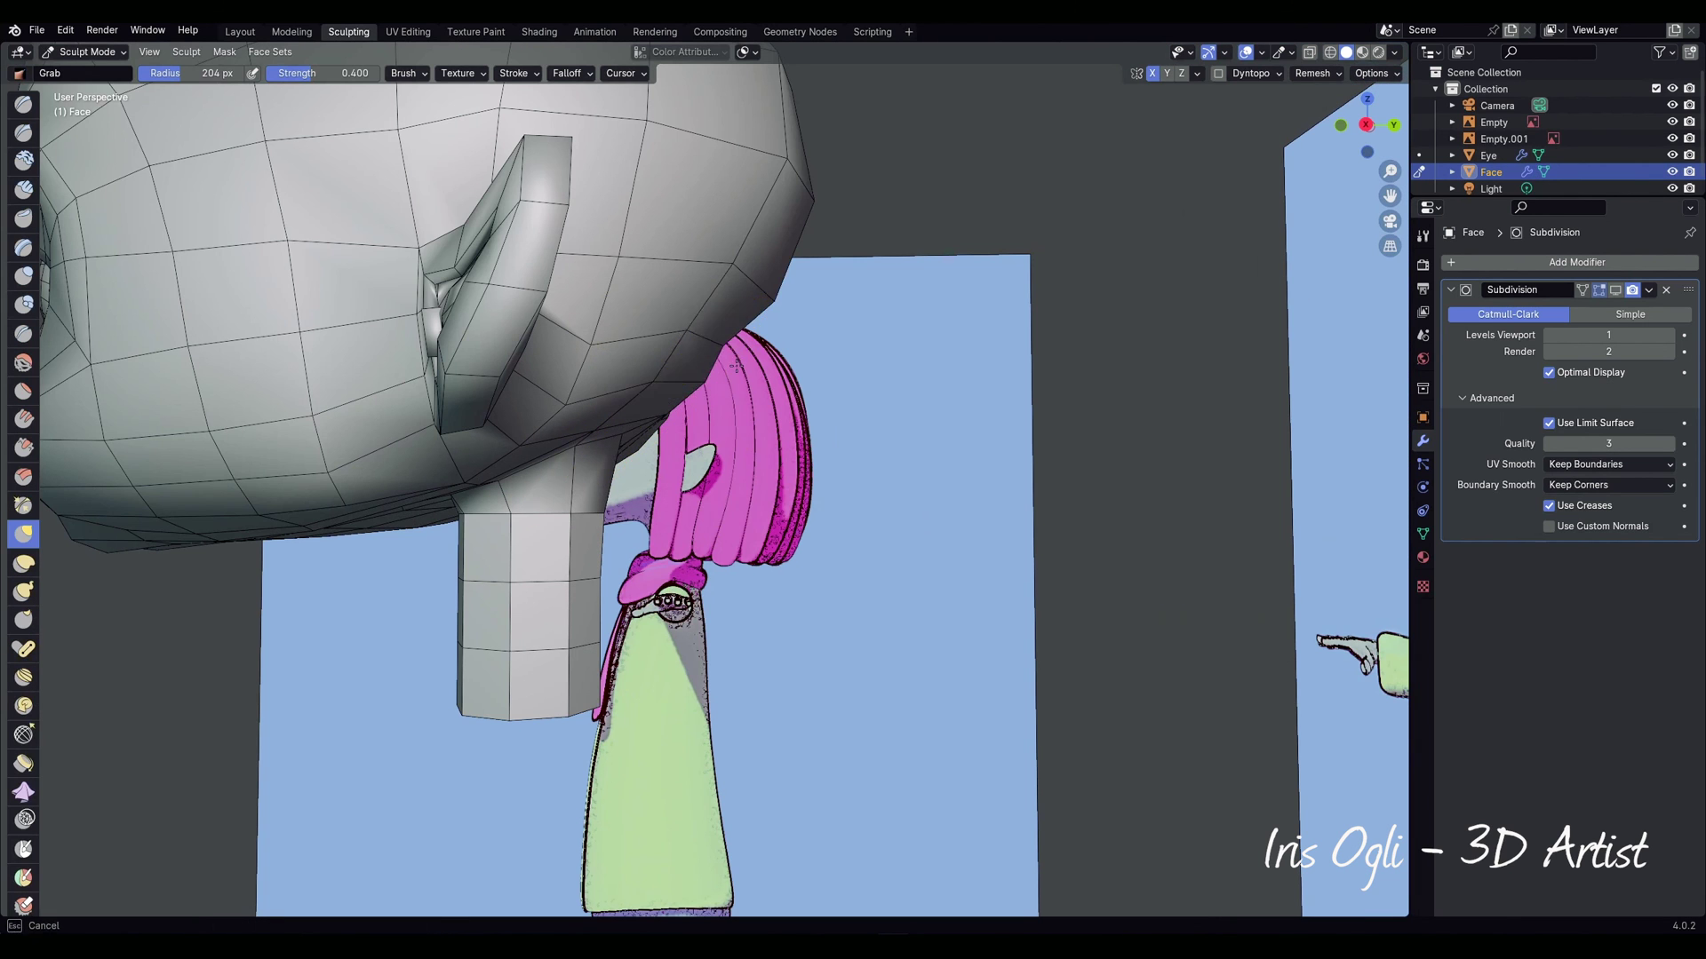
Step: Reshape the ear and the neck in side view with the Grab brush in Sculpt Mode
drag(626, 402, 647, 442)
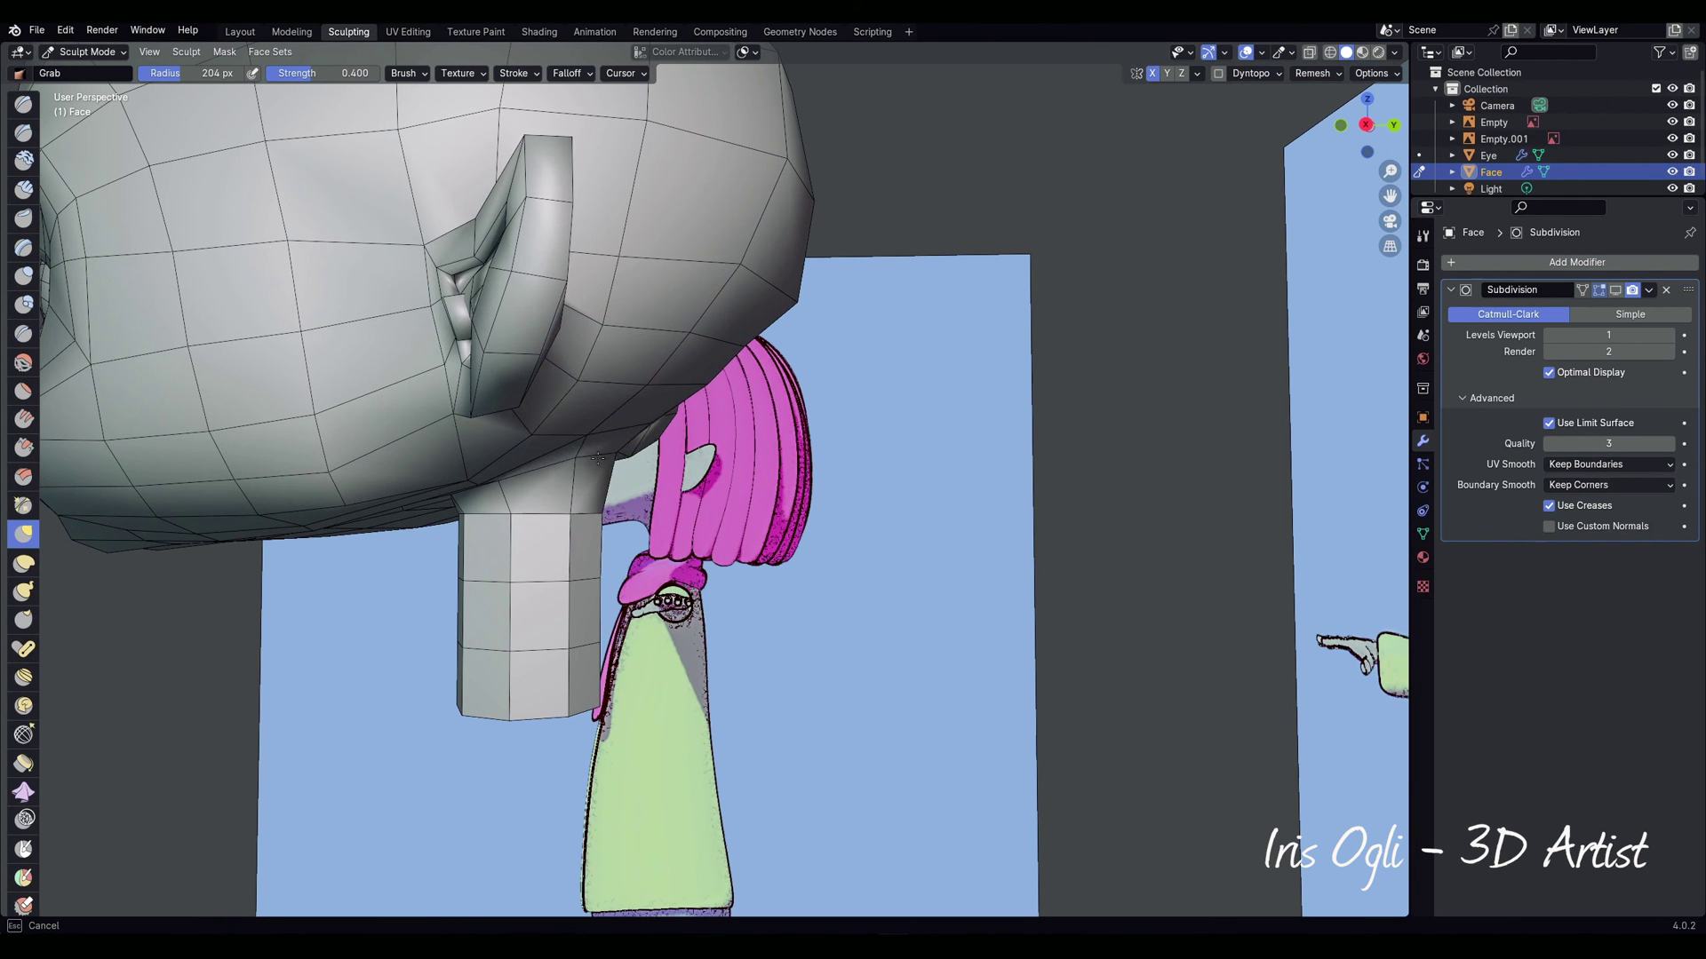
middle_drag(462, 503, 545, 596)
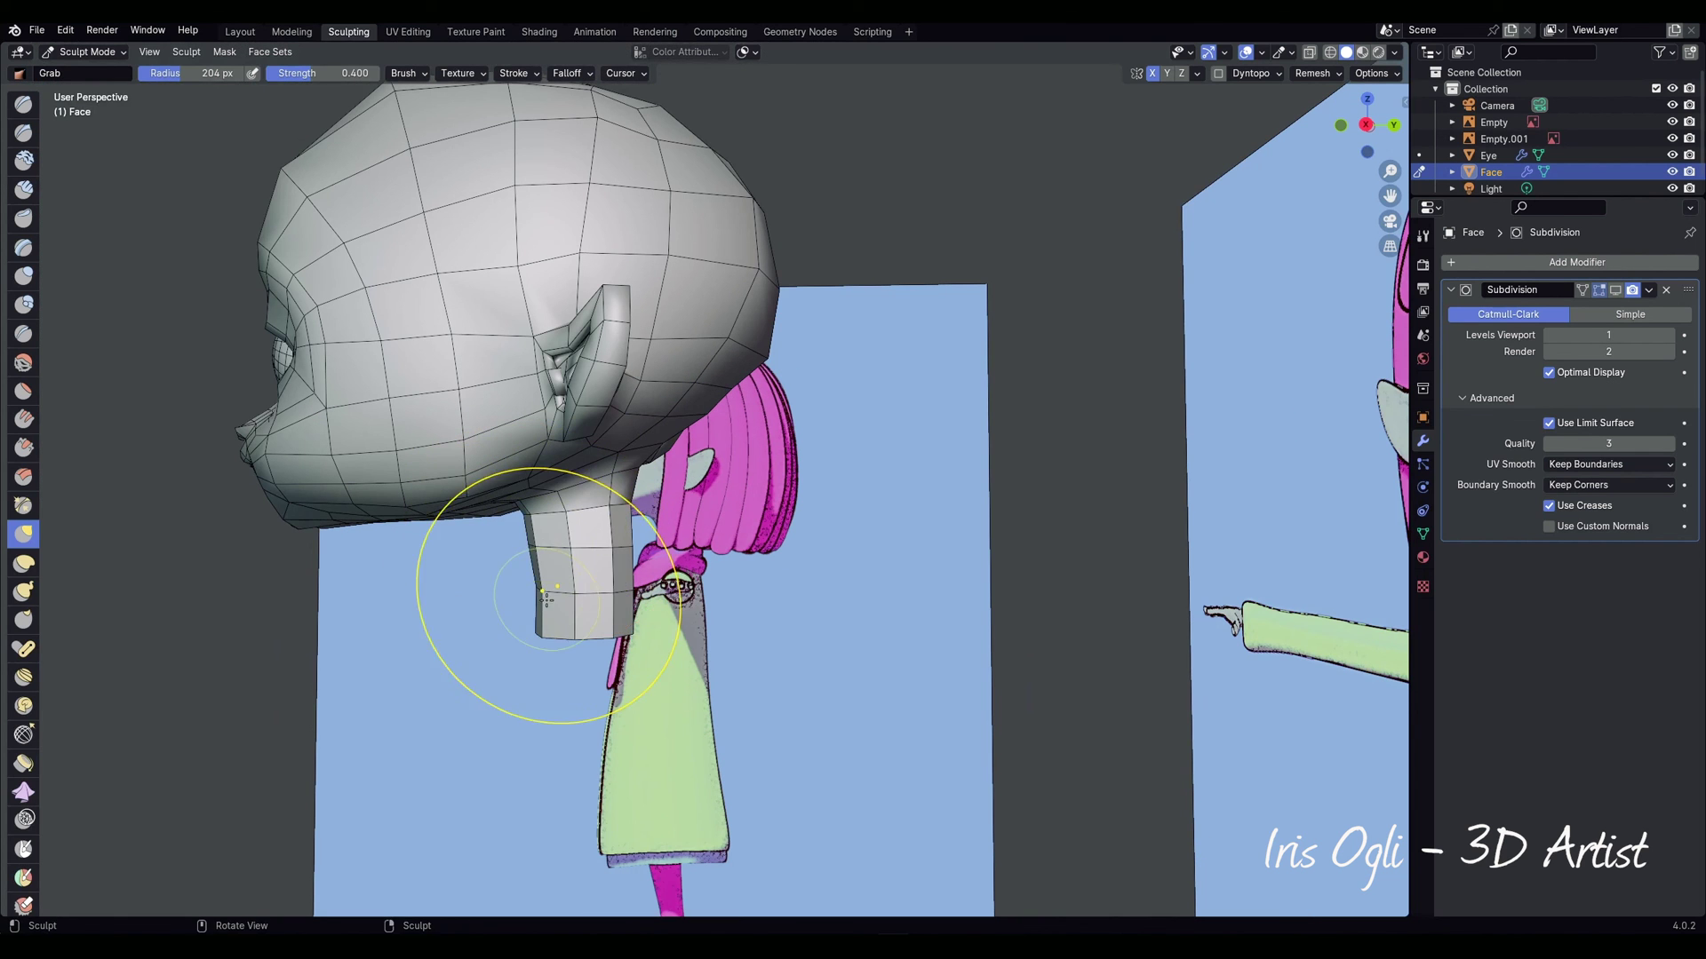
mouse_move(677, 424)
middle_down()
mouse_move(719, 575)
mouse_move(613, 645)
mouse_move(734, 680)
middle_up()
Step: Return to Object Mode and apply smooth shading to the joined head and neck
scroll(453, 472, down, 4)
key(Tab)
key(ctrl+Tab)
click(325, 474)
right_click(548, 487)
click(548, 488)
click(693, 625)
middle_drag(694, 625, 729, 636)
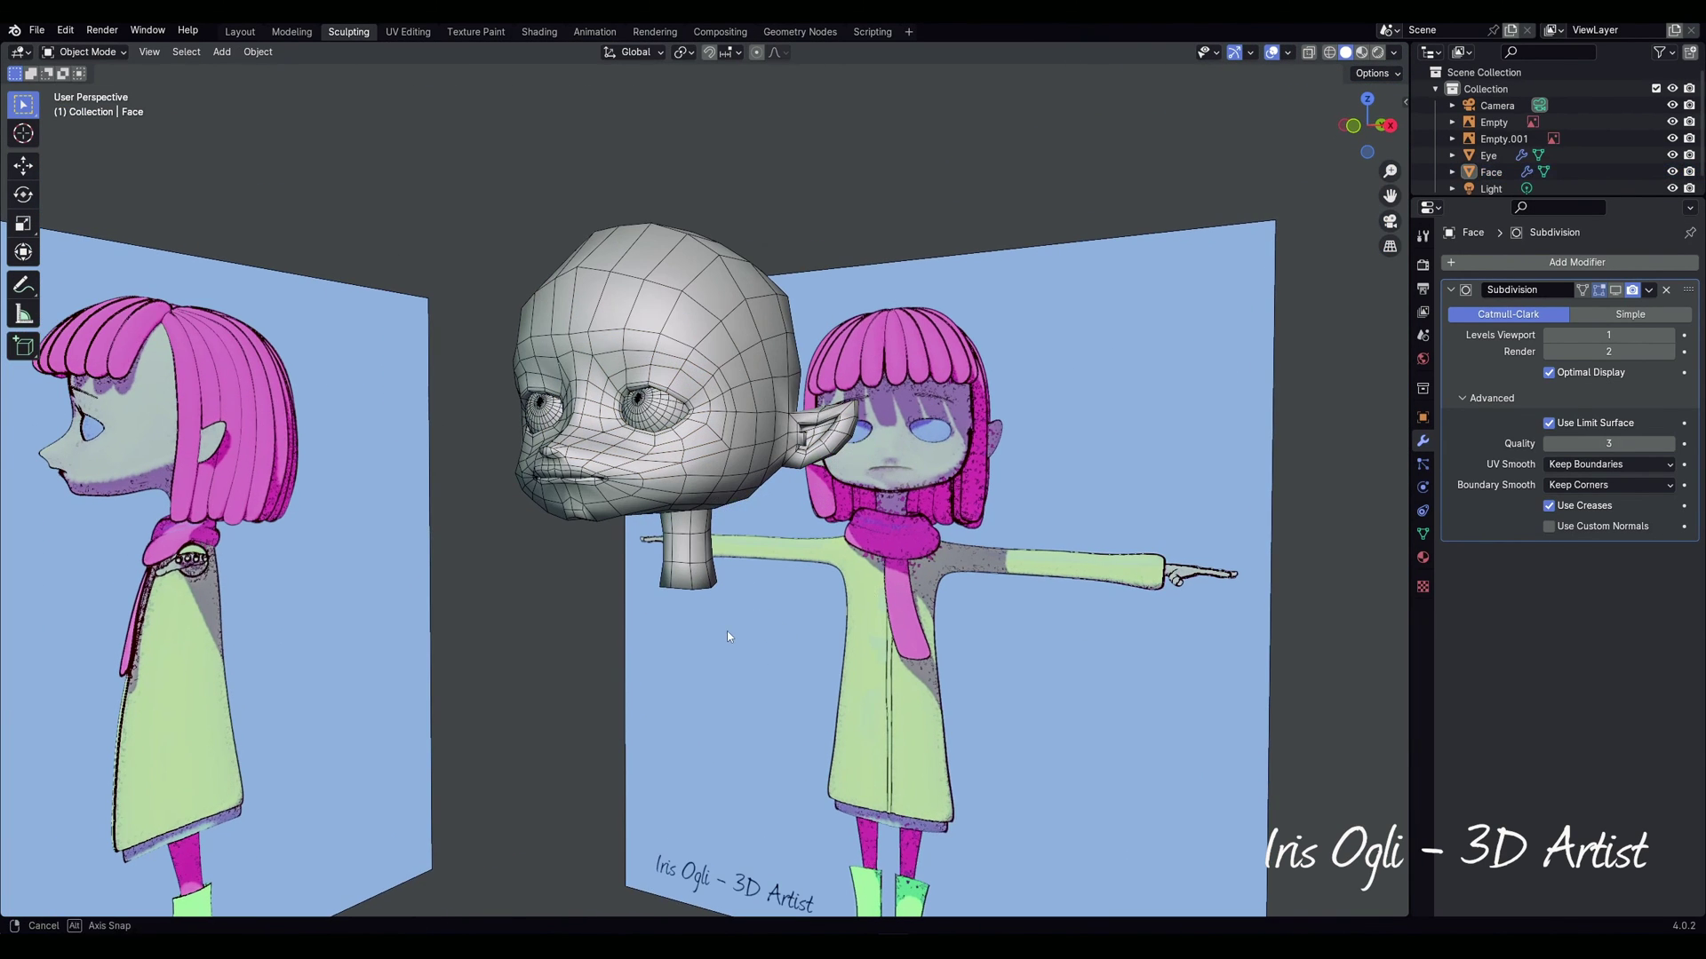
Step: Show the head's Subdivision modifier in the viewport and hide the reference images by turning off the Extras overlay
click(1617, 292)
middle_drag(1101, 293, 1112, 311)
click(1288, 53)
click(1187, 232)
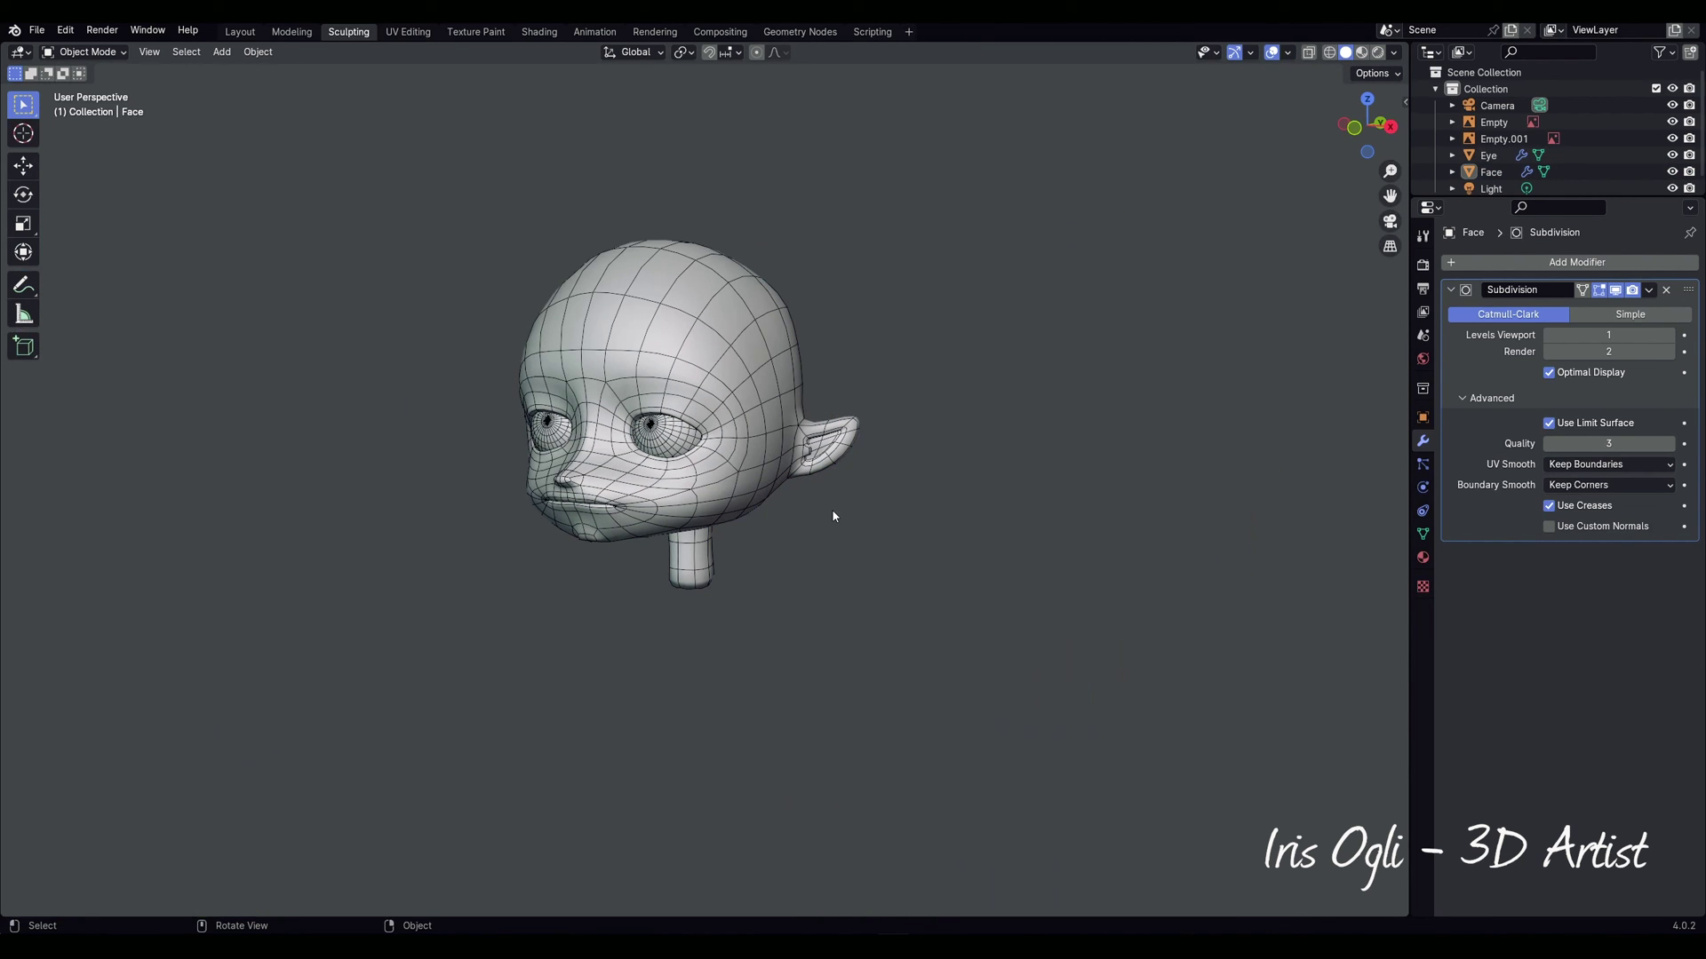
Step: Switch the subdivided head to Sculpt Mode with the Grab brush for work on the face
key(ctrl+Tab)
click(826, 568)
scroll(750, 483, up, 1)
middle_drag(750, 484, 832, 494)
scroll(829, 493, up, 2)
middle_drag(698, 313, 627, 698)
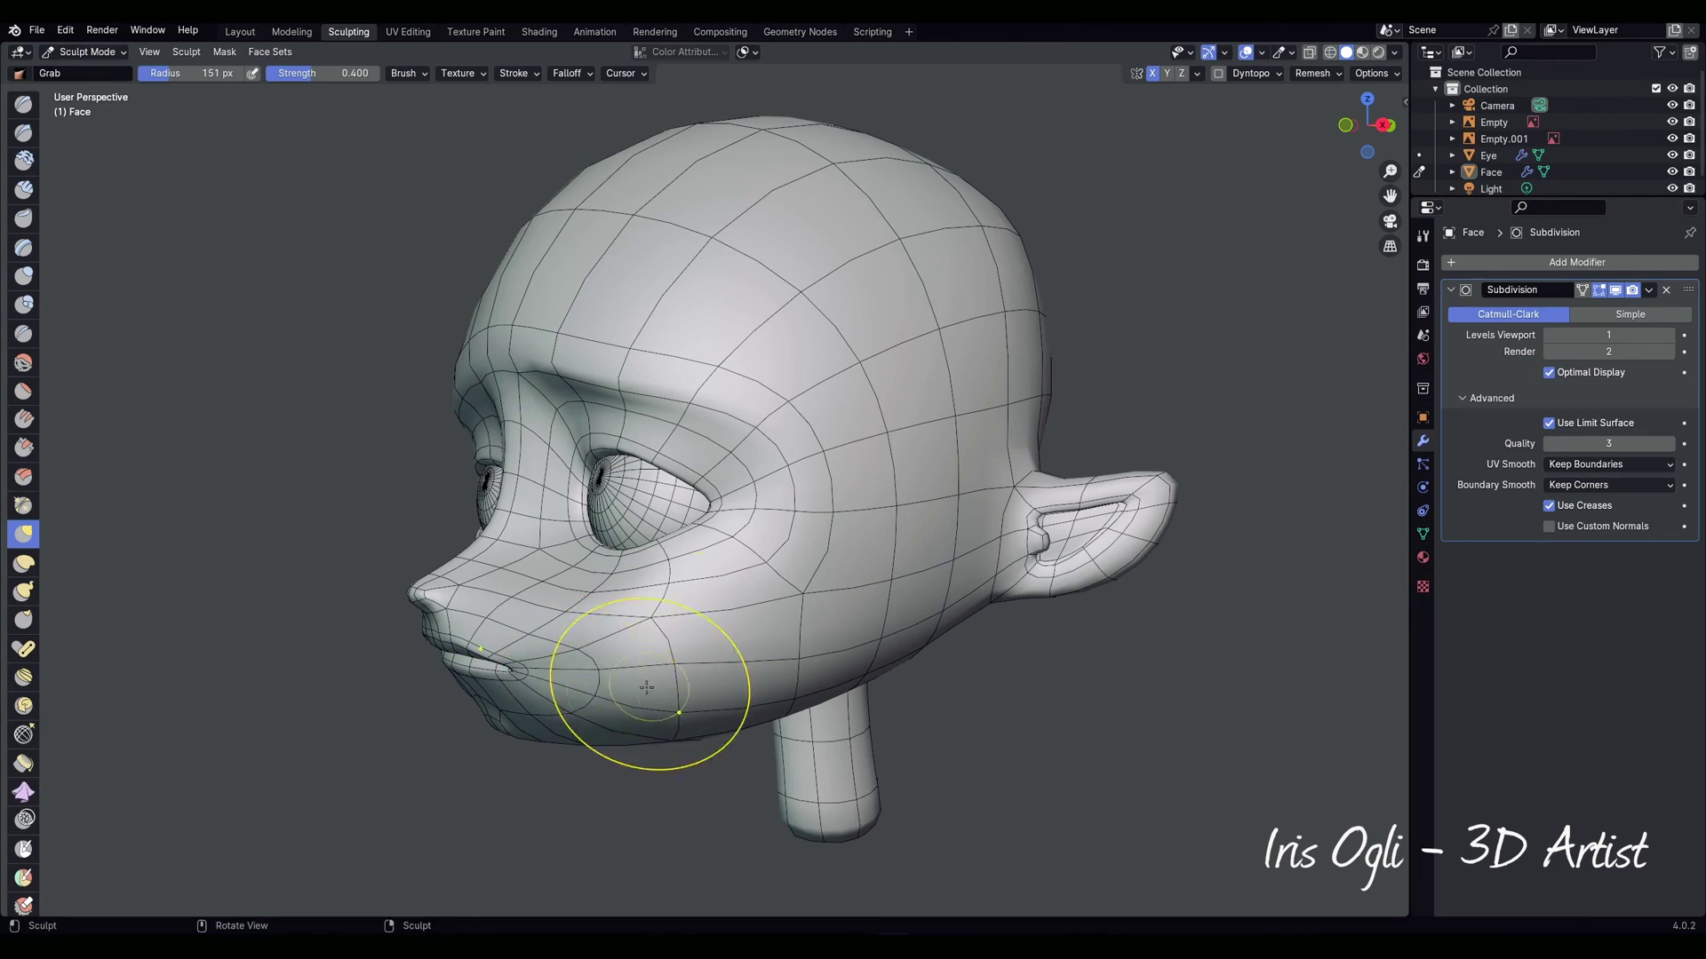